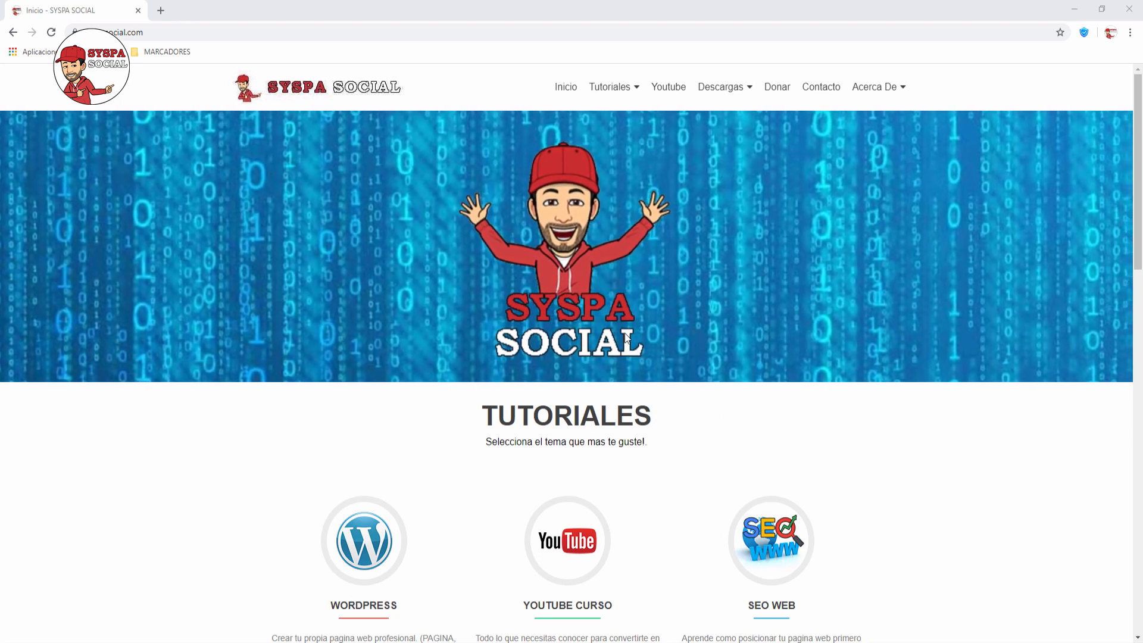
# Step: Browse the live site's homepage and its Política de Cookies page, then return home
pyautogui.scroll(-4, 562, 447)
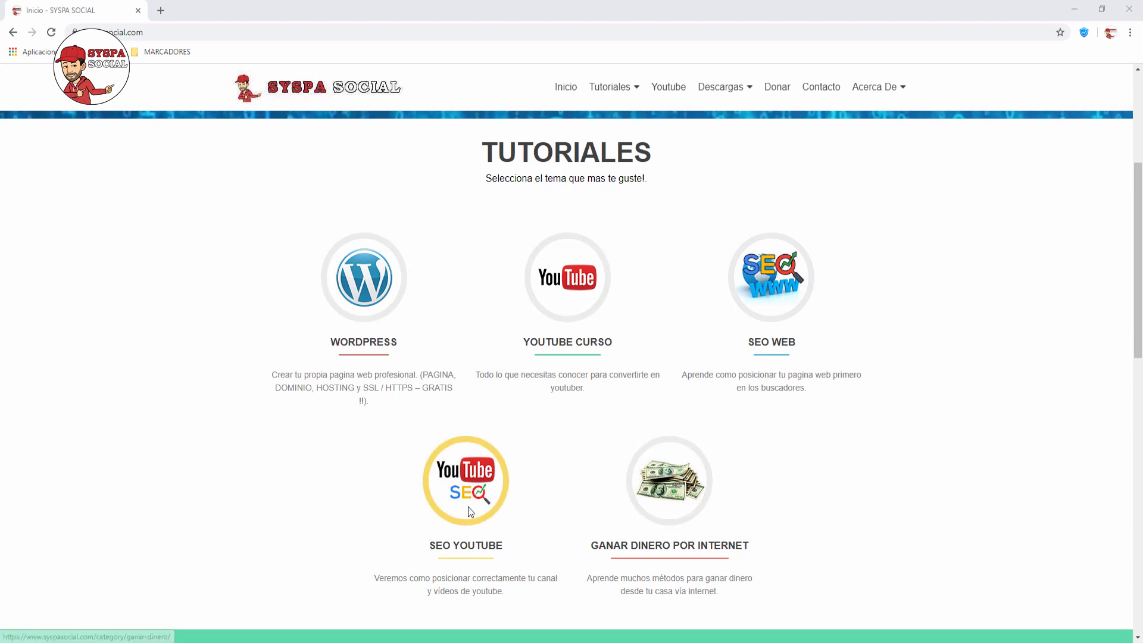
pyautogui.scroll(-8, 469, 509)
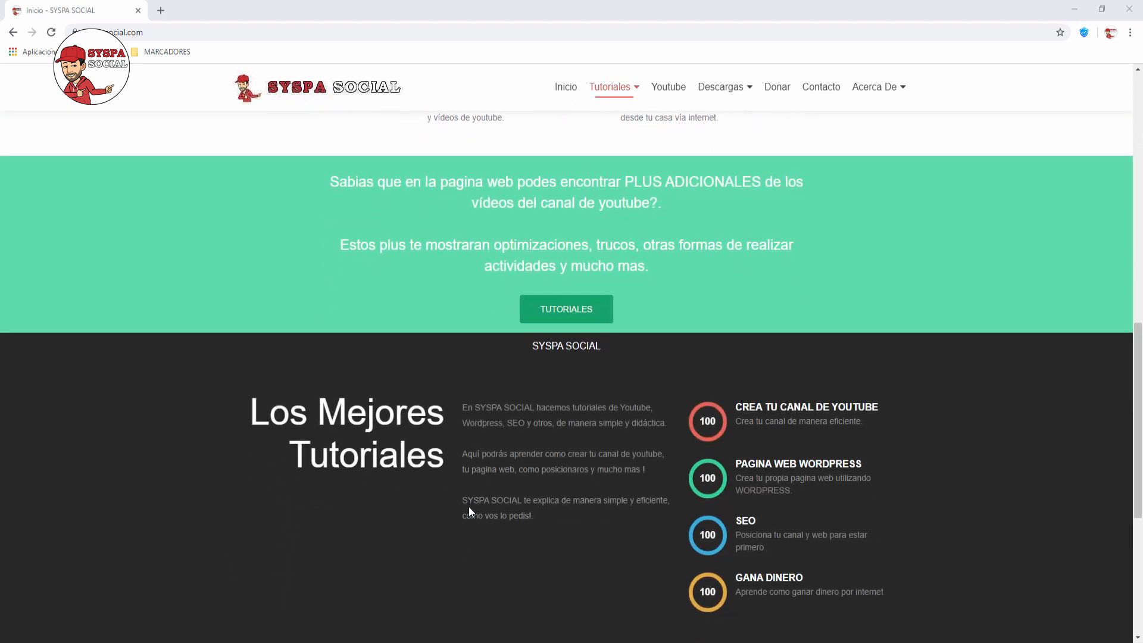
pyautogui.scroll(-1, 469, 509)
pyautogui.scroll(1, 469, 509)
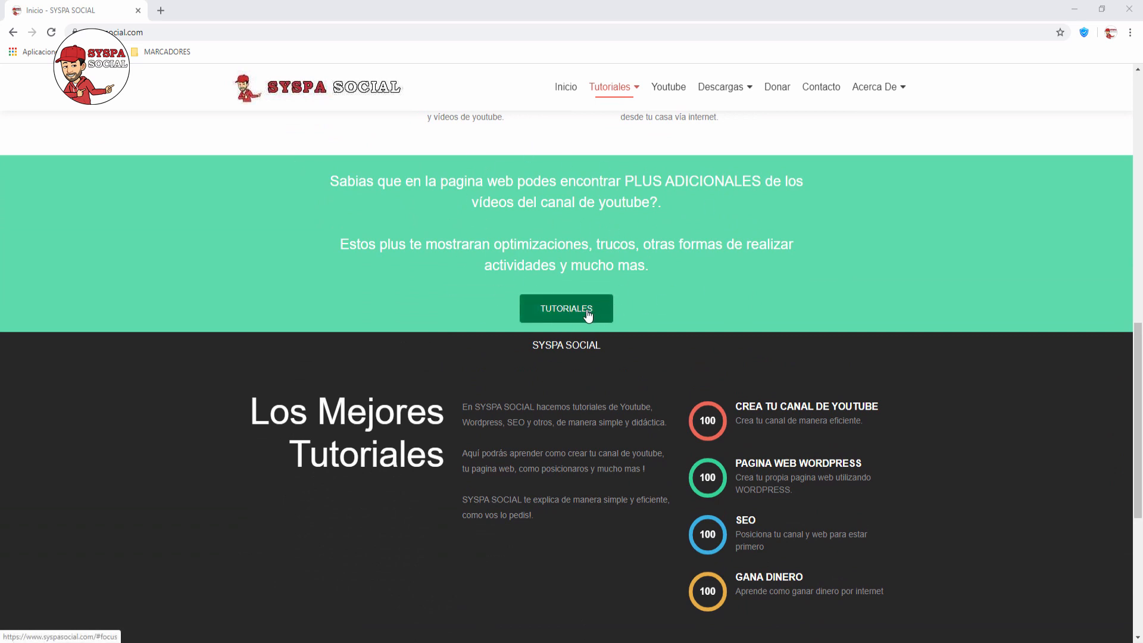
pyautogui.scroll(-3, 536, 392)
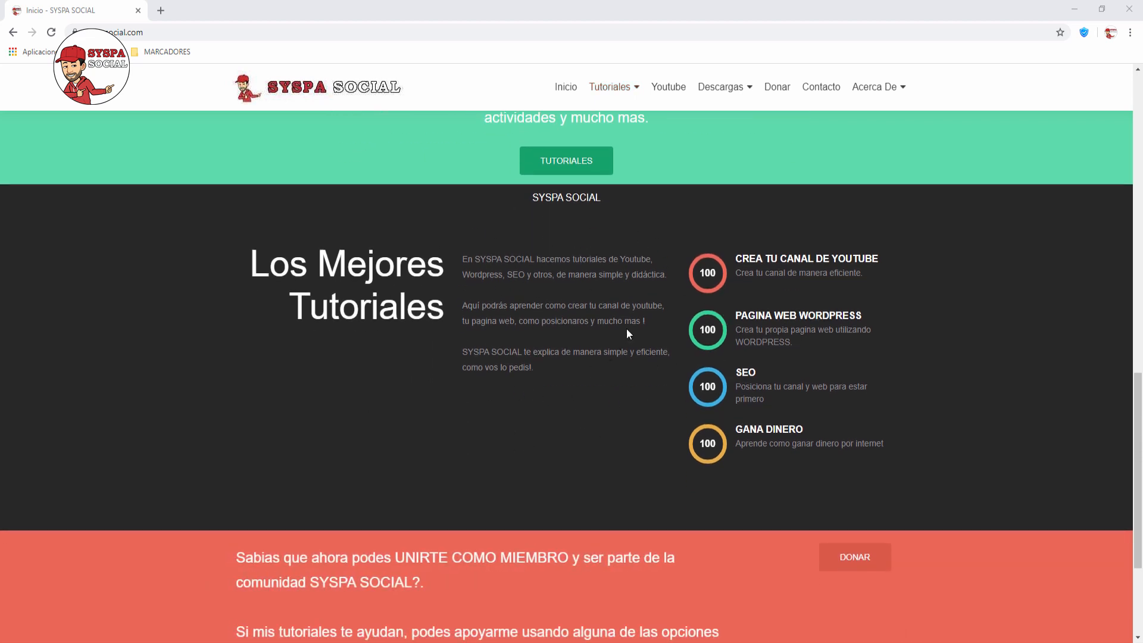
pyautogui.scroll(-3, 626, 327)
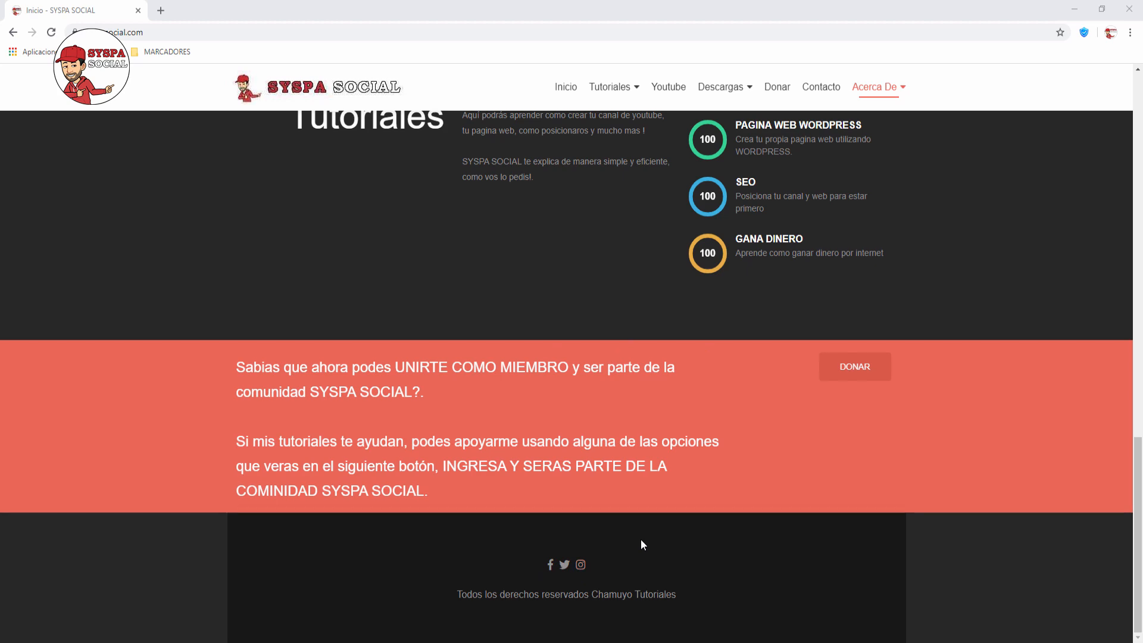
pyautogui.scroll(15, 641, 538)
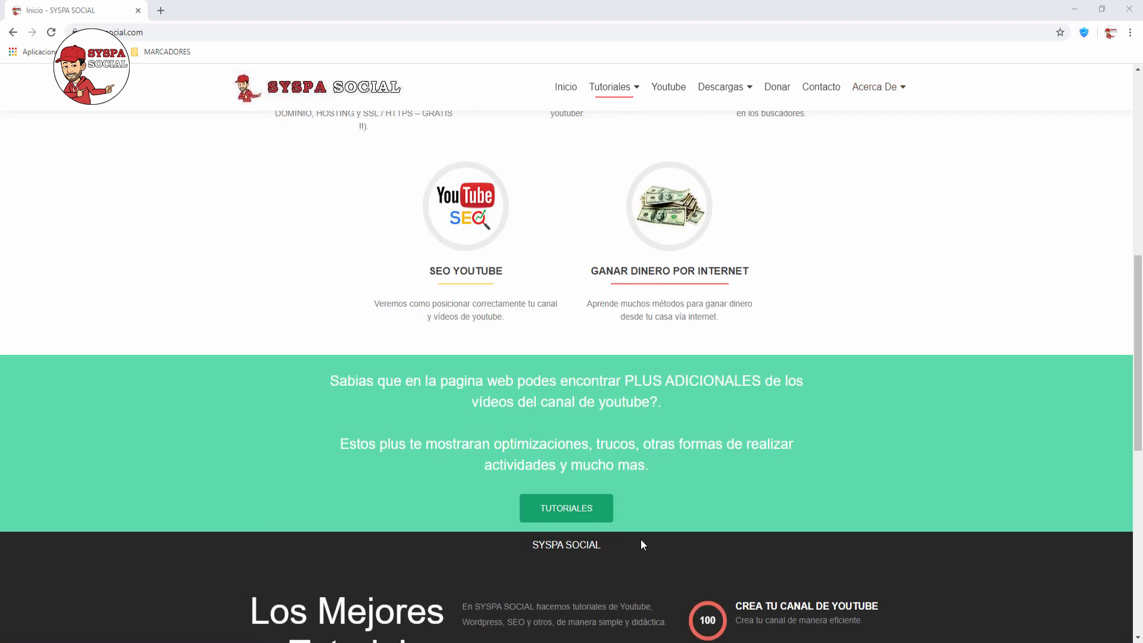
pyautogui.scroll(2, 641, 539)
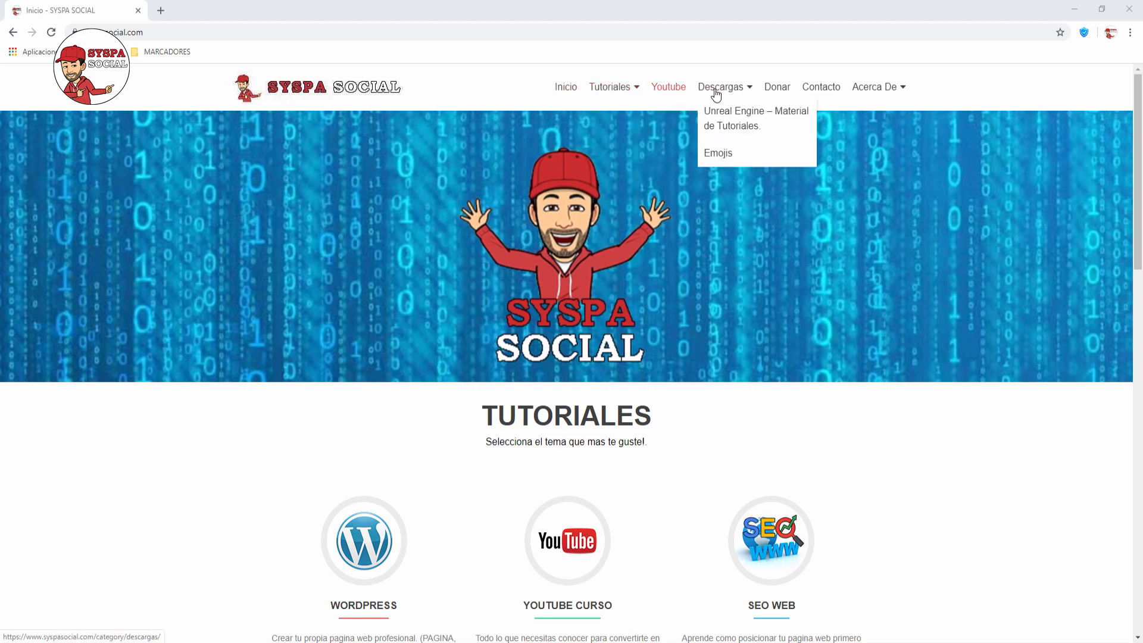
pyautogui.moveTo(877, 93)
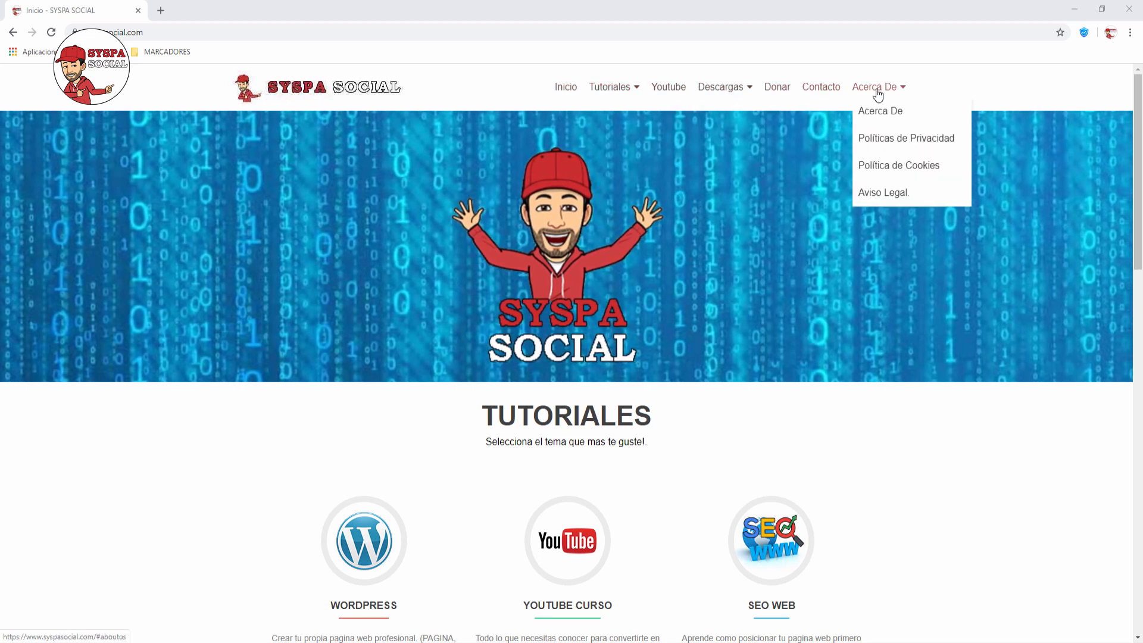
pyautogui.click(882, 173)
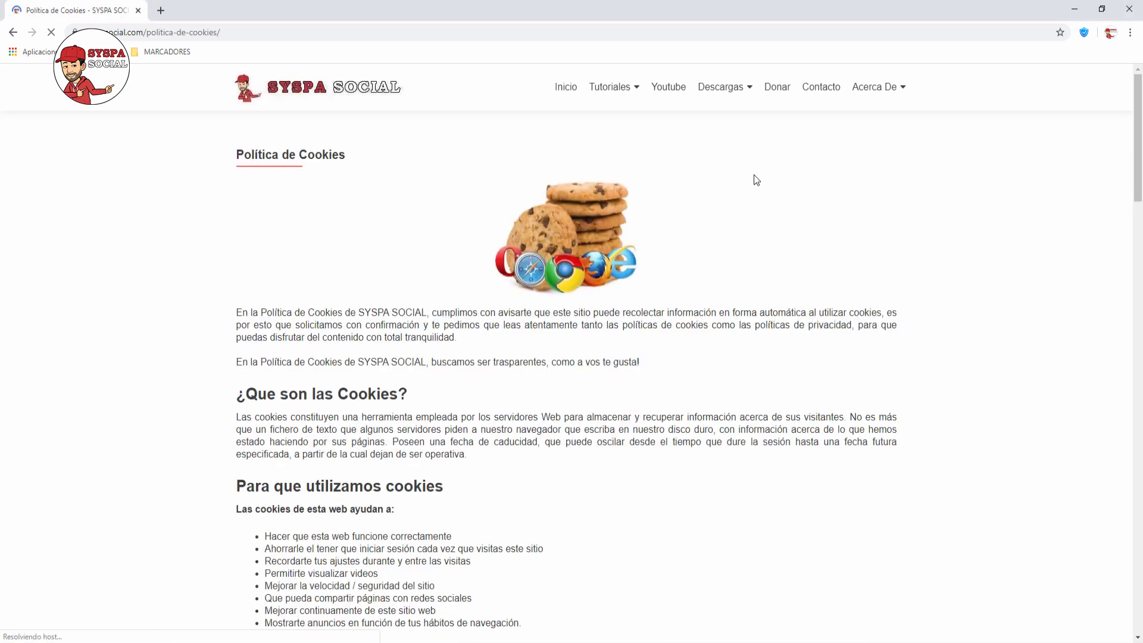
pyautogui.scroll(-6, 381, 298)
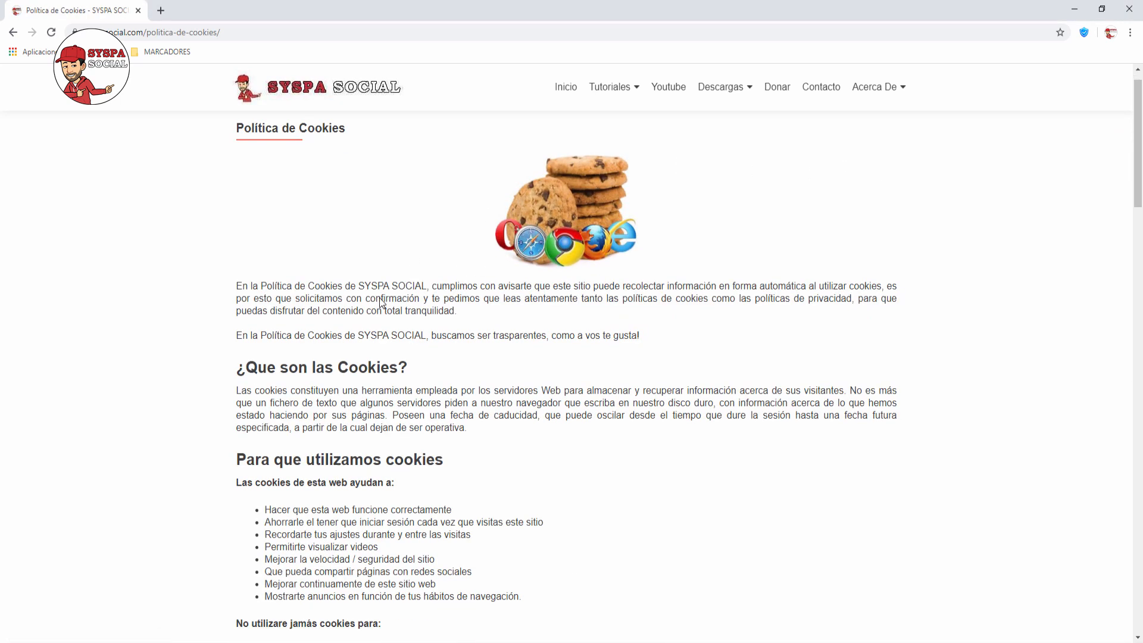
pyautogui.scroll(-3, 384, 297)
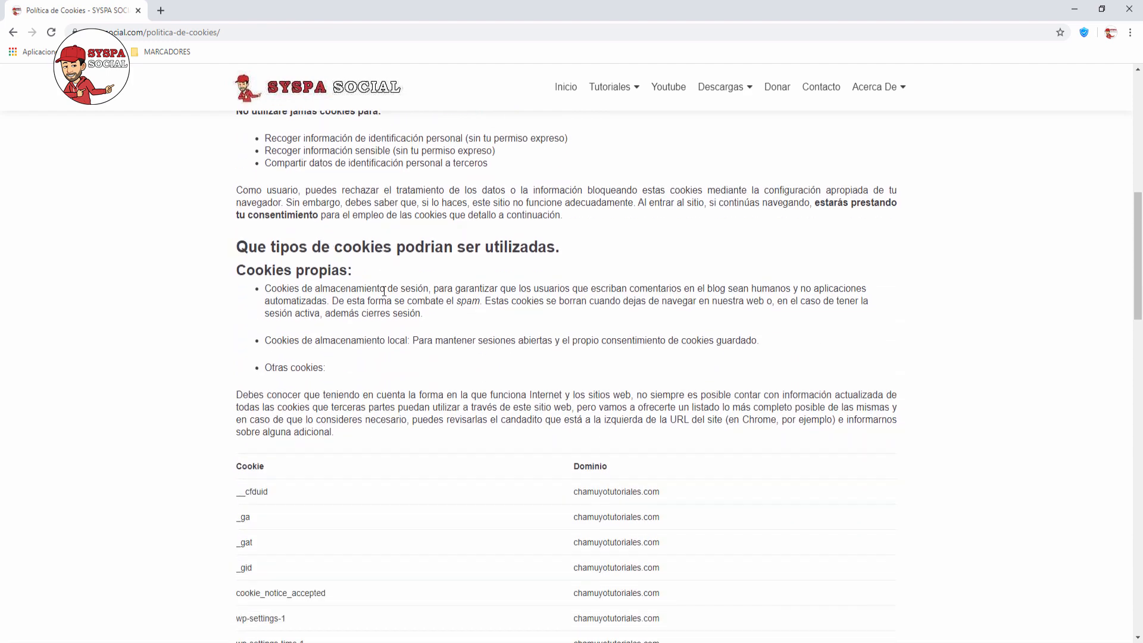
pyautogui.scroll(9, 387, 292)
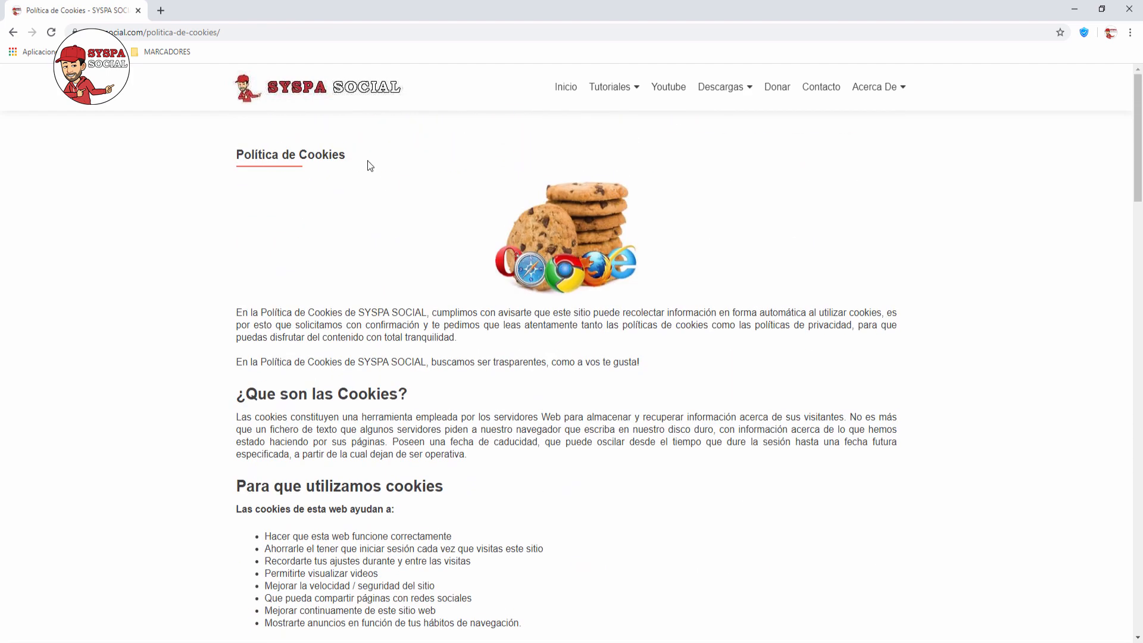
pyautogui.click(359, 97)
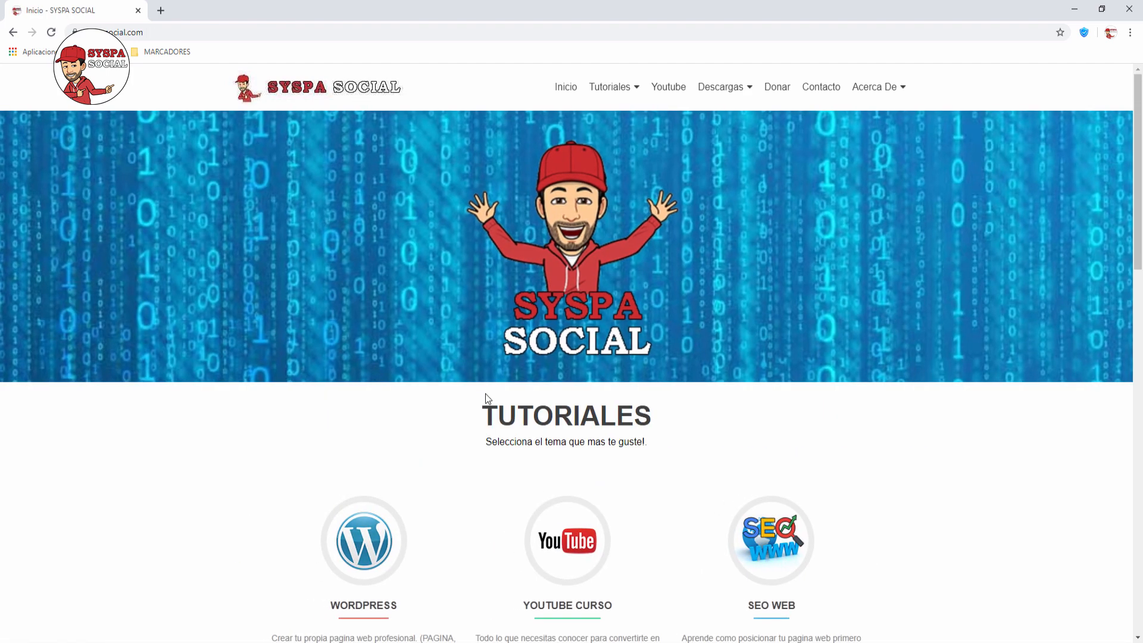
# Step: Look through the Youtube tutorials category and the youtube #2 channel verification article, then return home
pyautogui.click(587, 544)
pyautogui.scroll(-5, 549, 274)
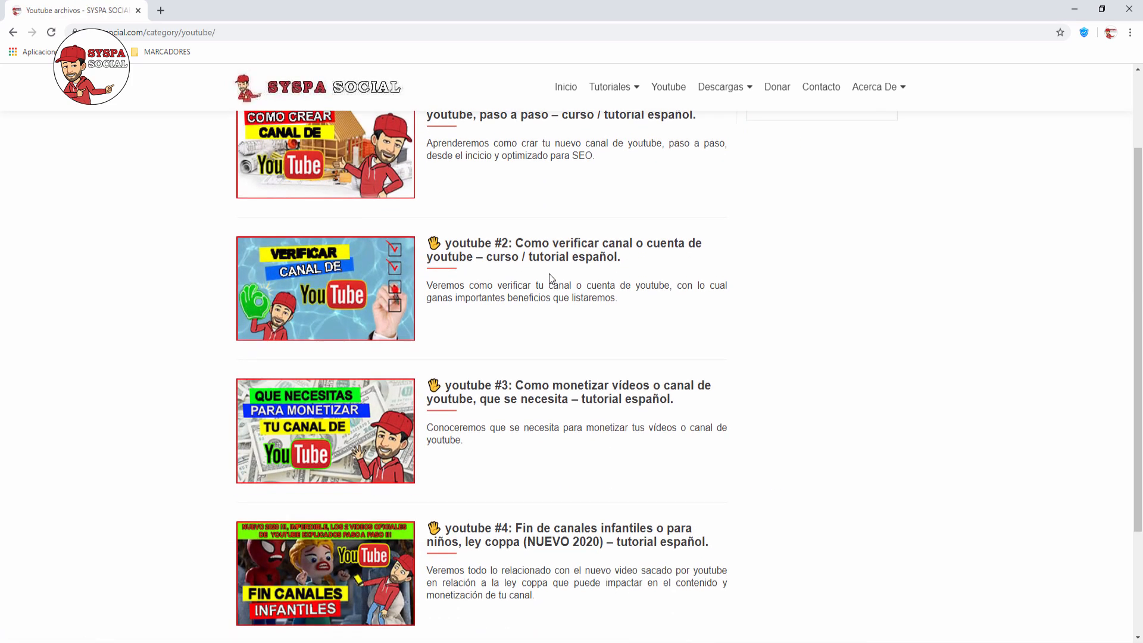
pyautogui.scroll(5, 549, 277)
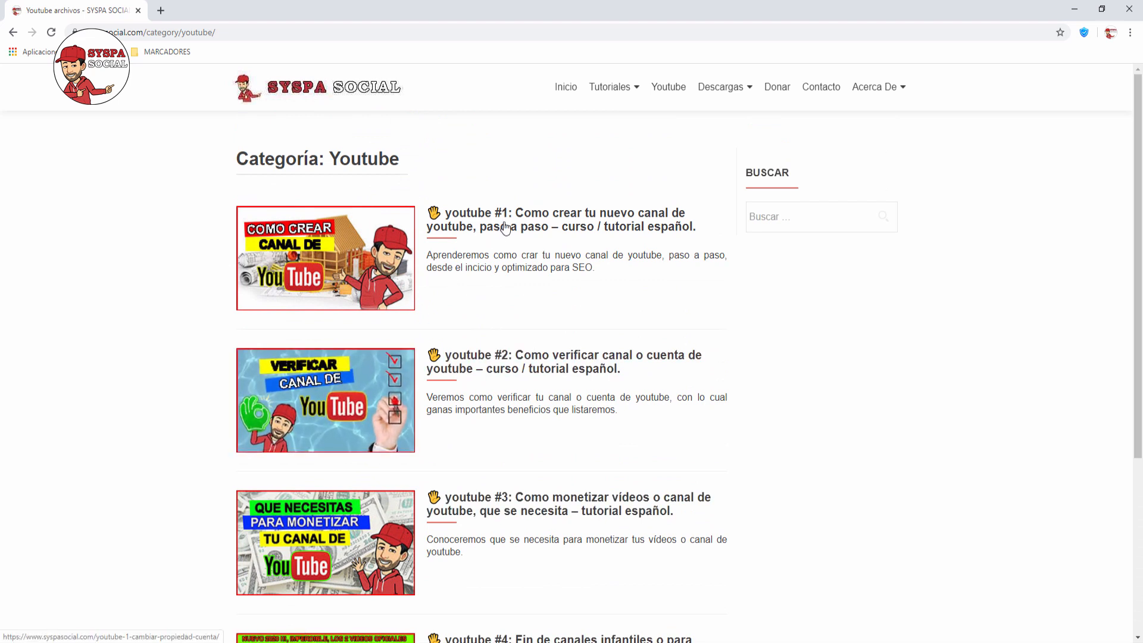
pyautogui.click(519, 370)
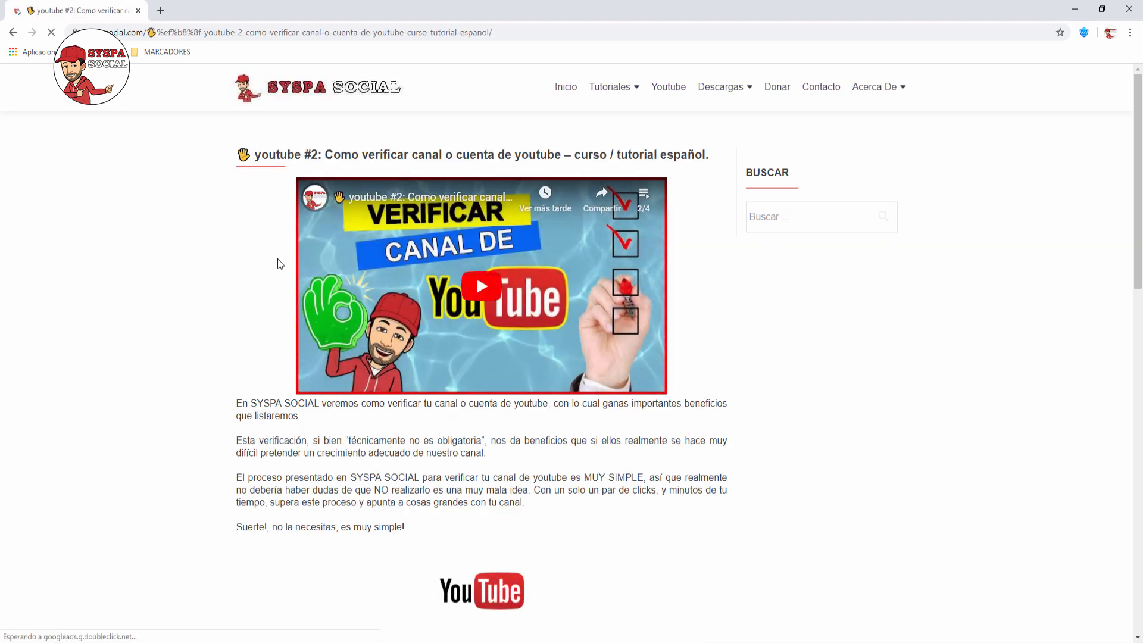
pyautogui.scroll(-5, 210, 236)
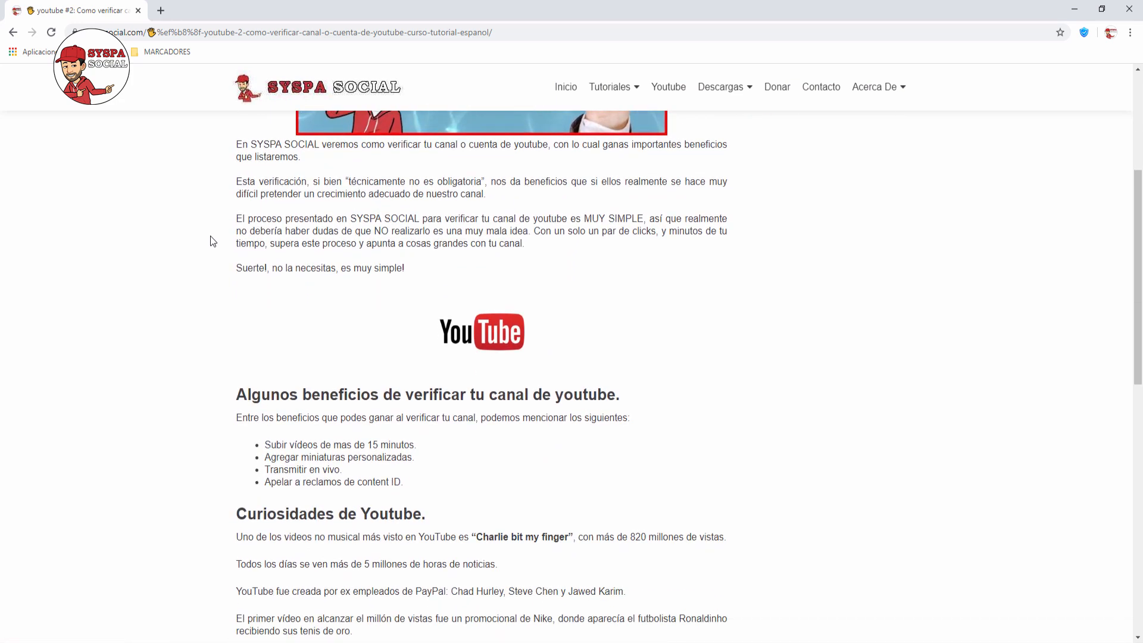
pyautogui.scroll(-7, 209, 236)
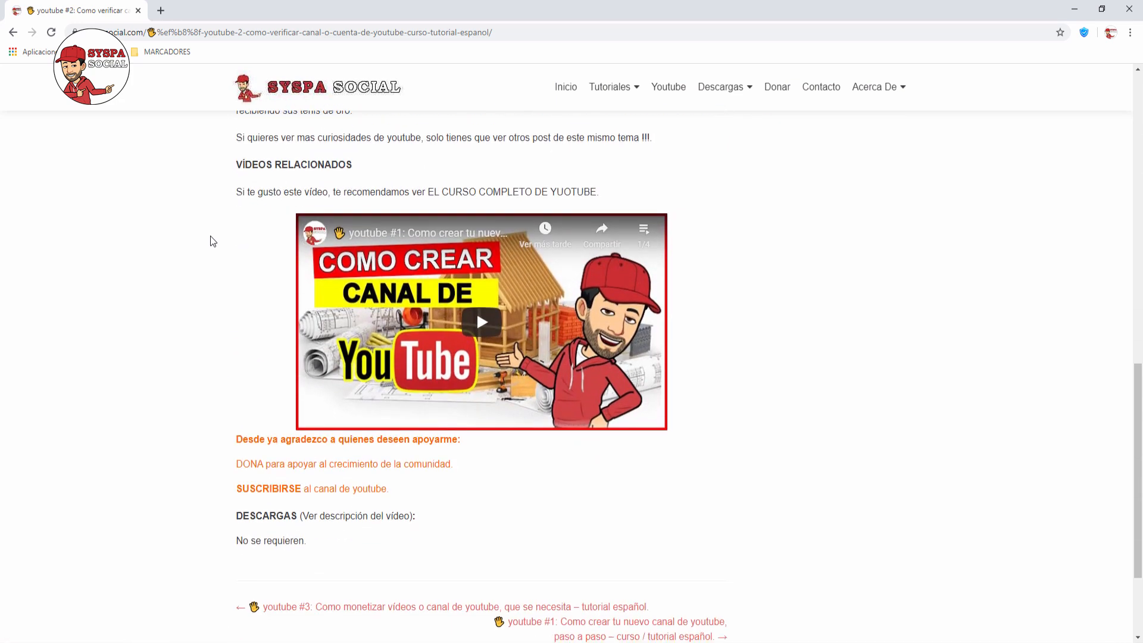
pyautogui.scroll(4, 209, 236)
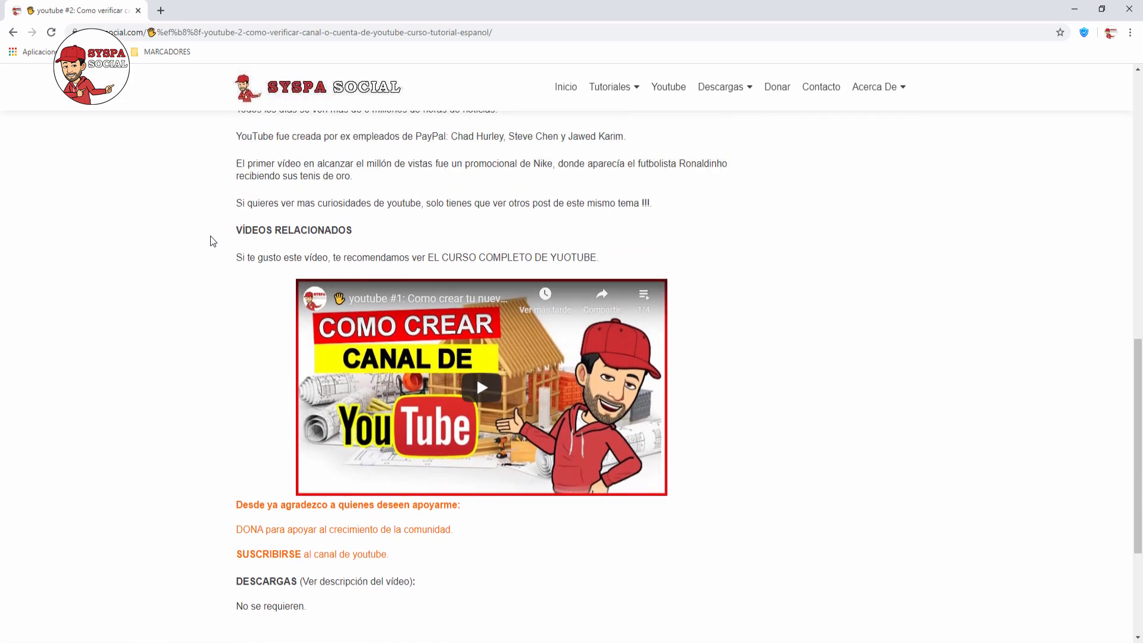
pyautogui.scroll(10, 209, 235)
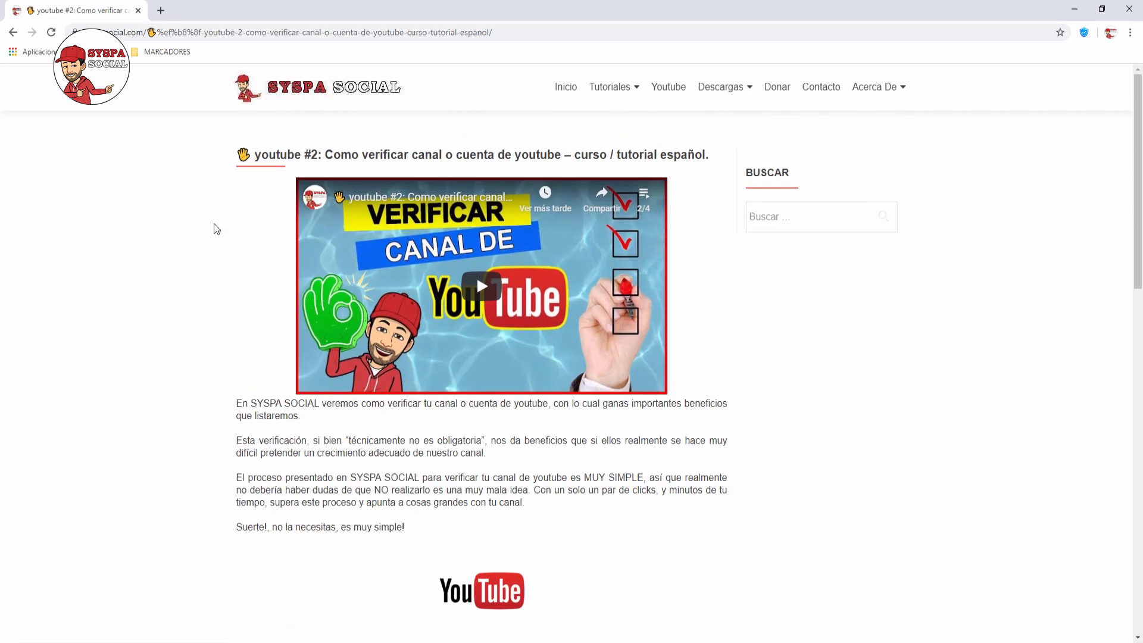
pyautogui.click(303, 105)
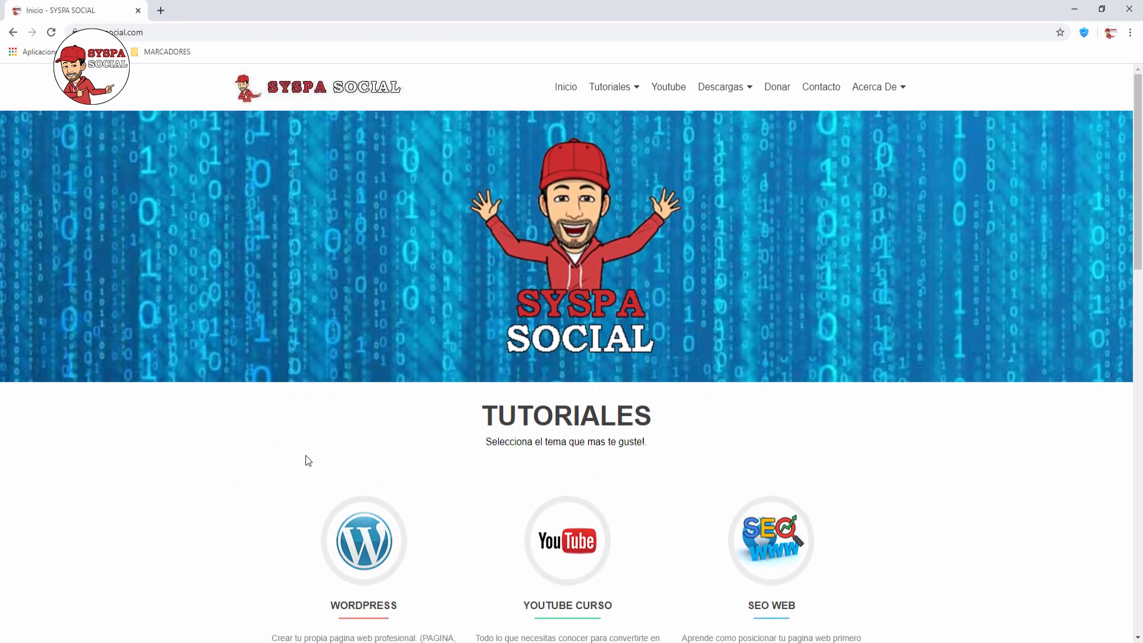
# Step: Log in to syspasocial.ga/wp-admin in a new tab with the admin account's username and password
pyautogui.click(160, 10)
pyautogui.write('syspas')
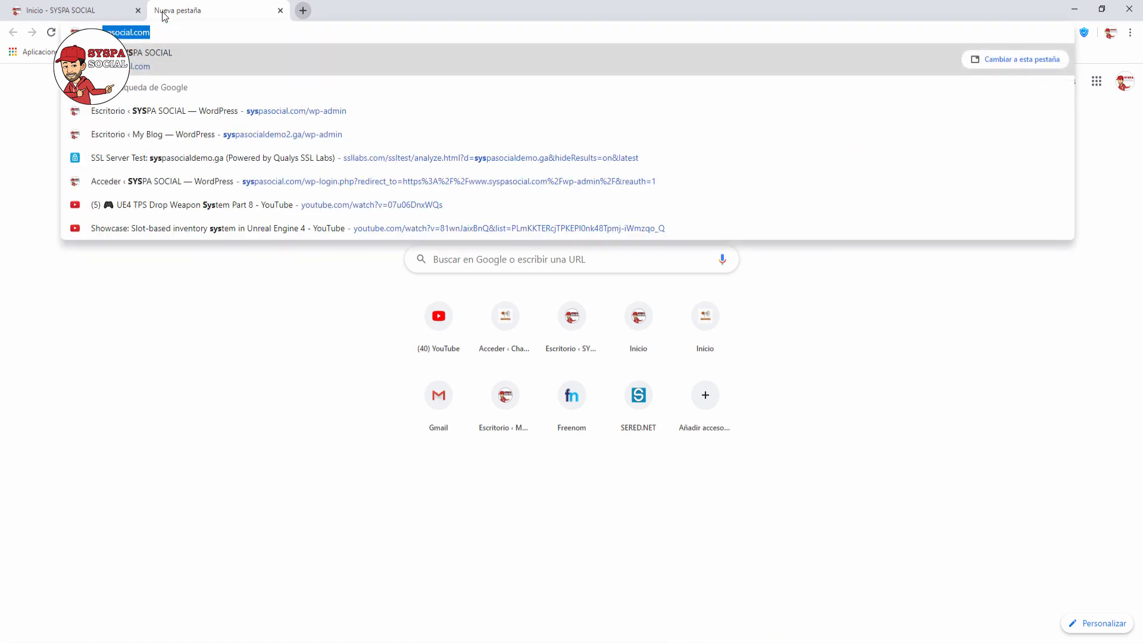
pyautogui.write('ocial.')
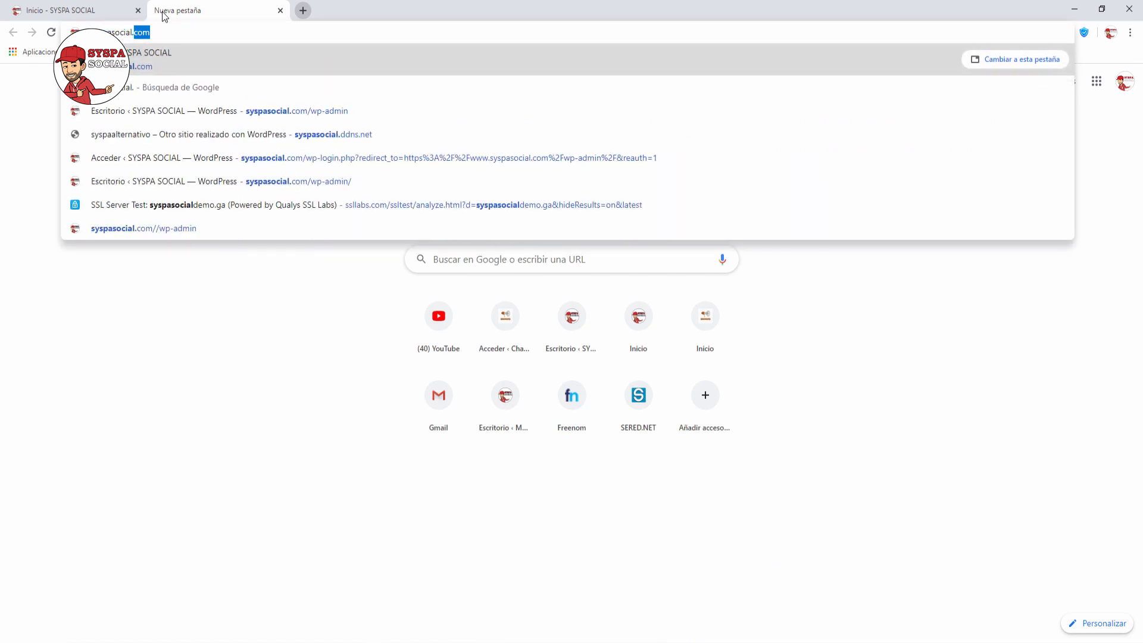
pyautogui.write('ga/')
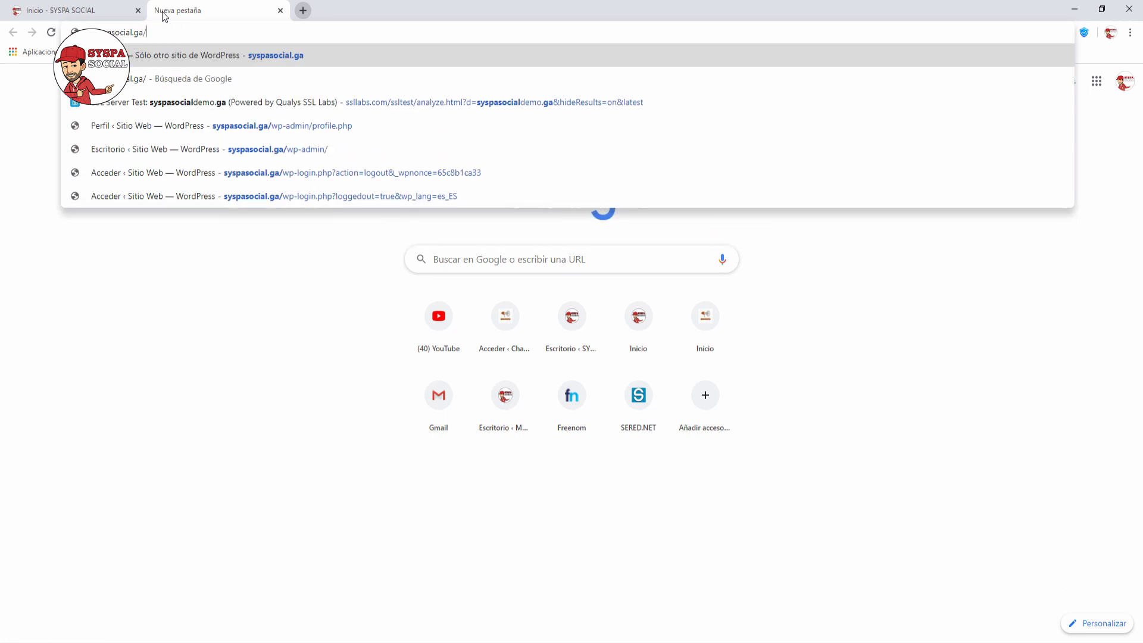
pyautogui.write('wp-admin')
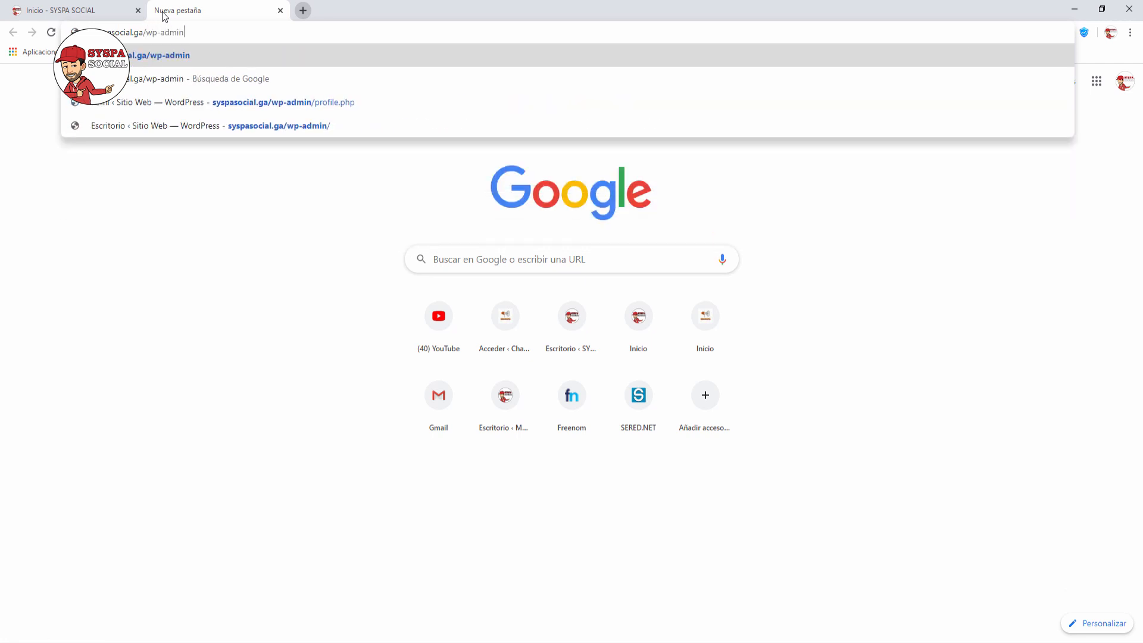
pyautogui.press('Return')
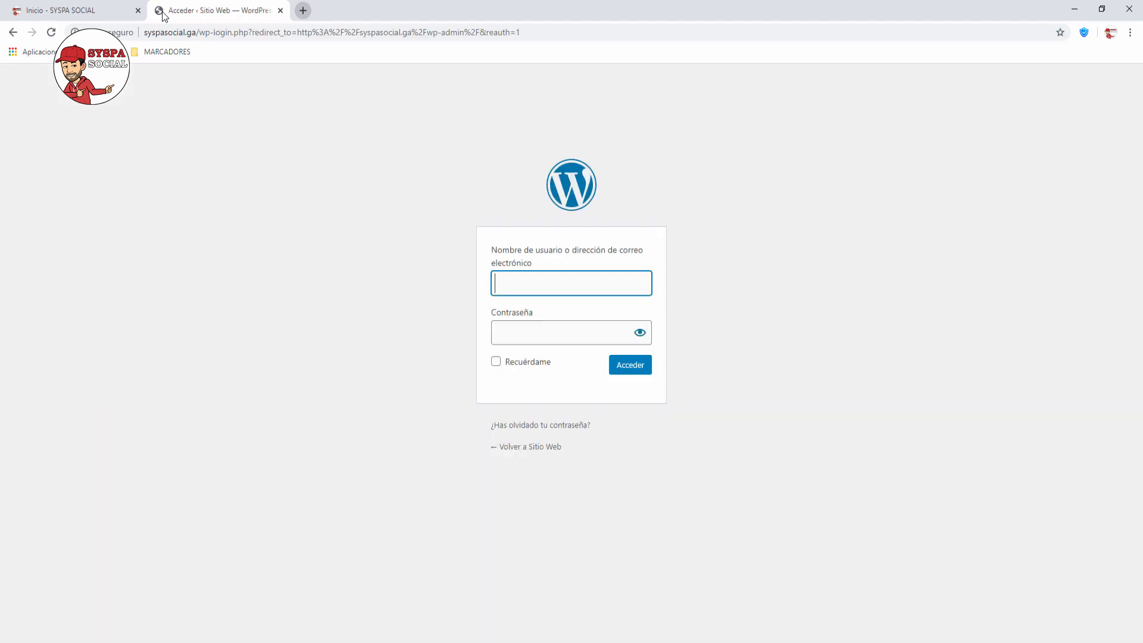
pyautogui.write('admin')
pyautogui.press('Tab')
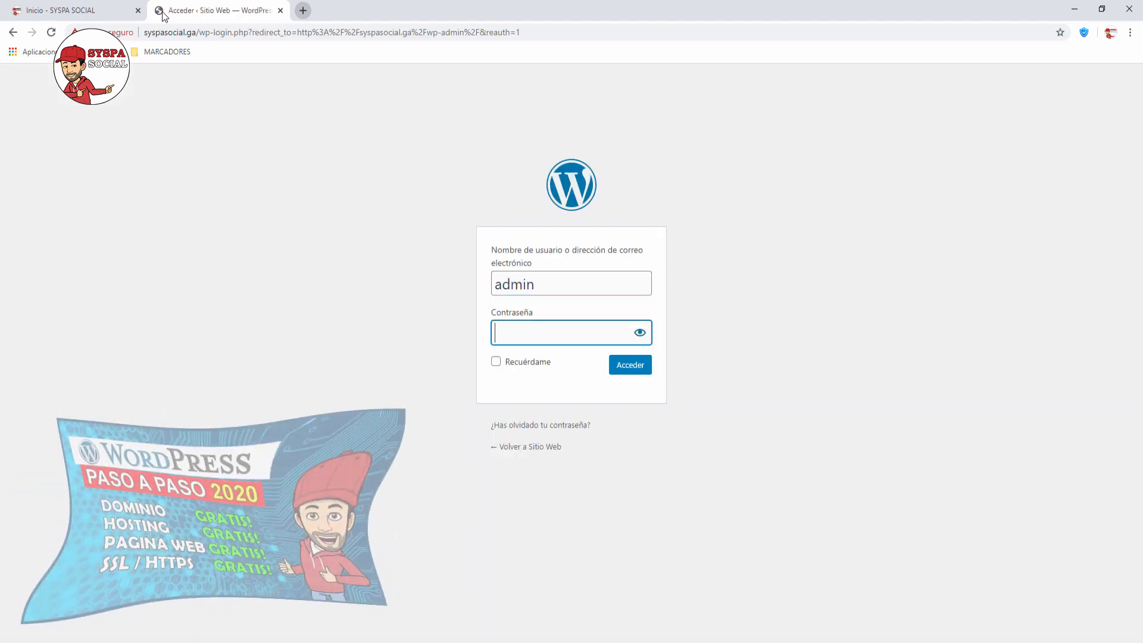
pyautogui.write('••')
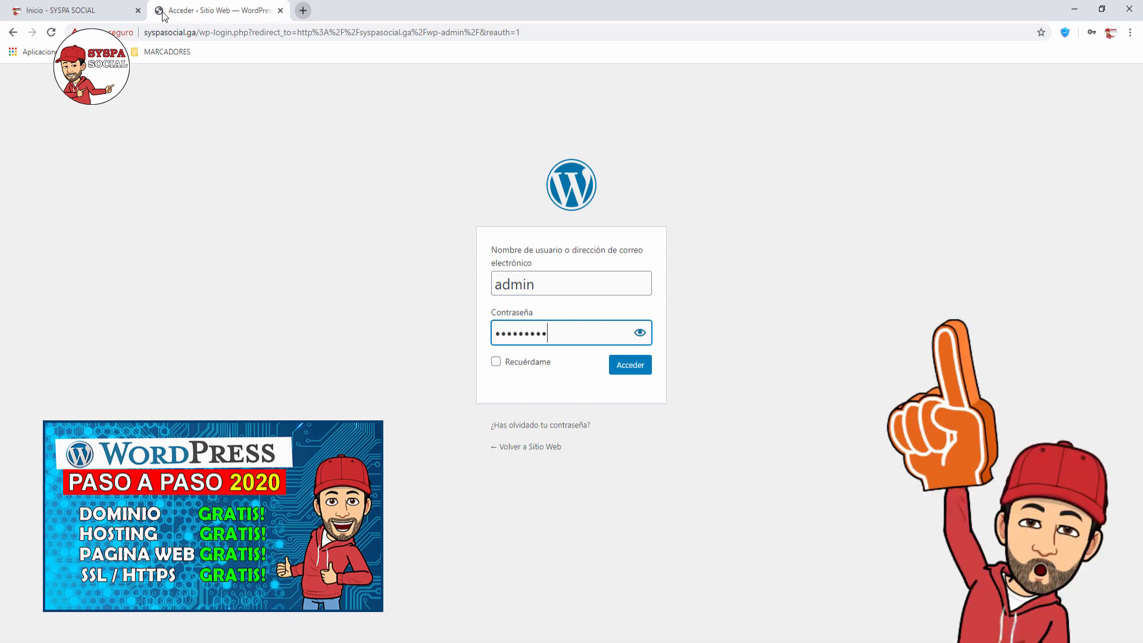
pyautogui.press('Return')
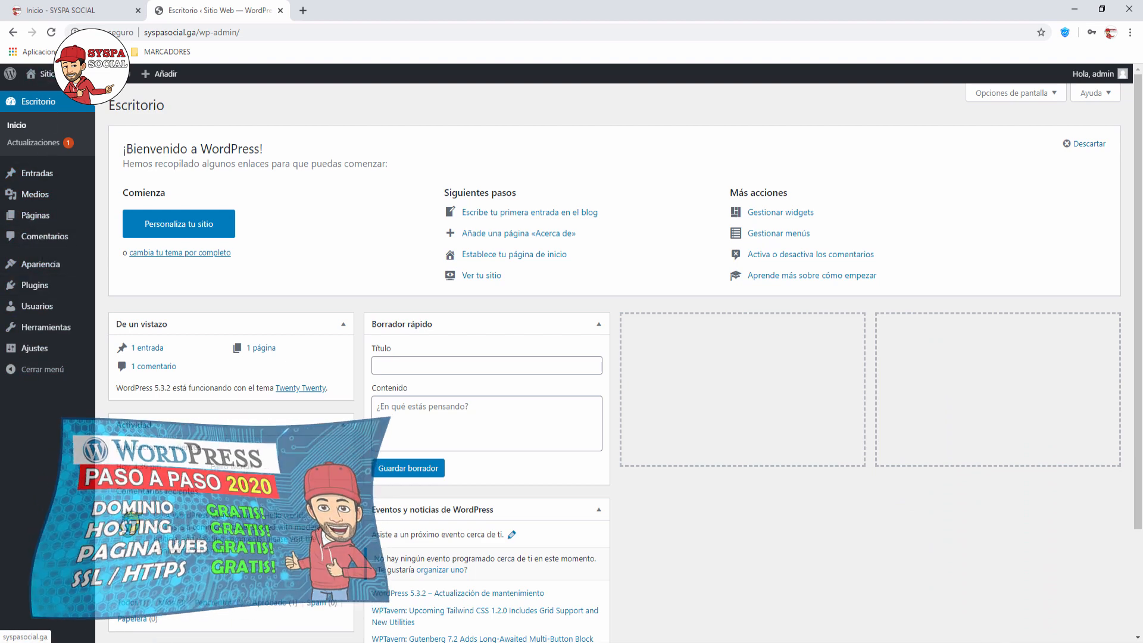
# Step: Open the public site in a new tab from the visit-site link, scroll it, then return to Escritorio
pyautogui.moveTo(41, 74)
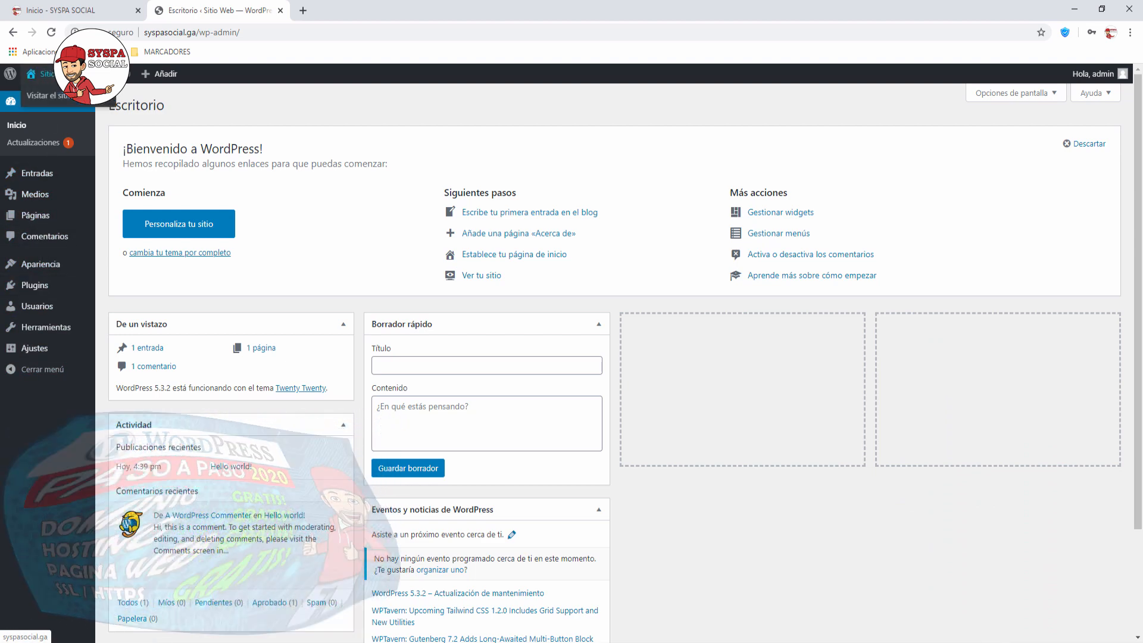
pyautogui.rightClick(60, 102)
pyautogui.click(79, 107)
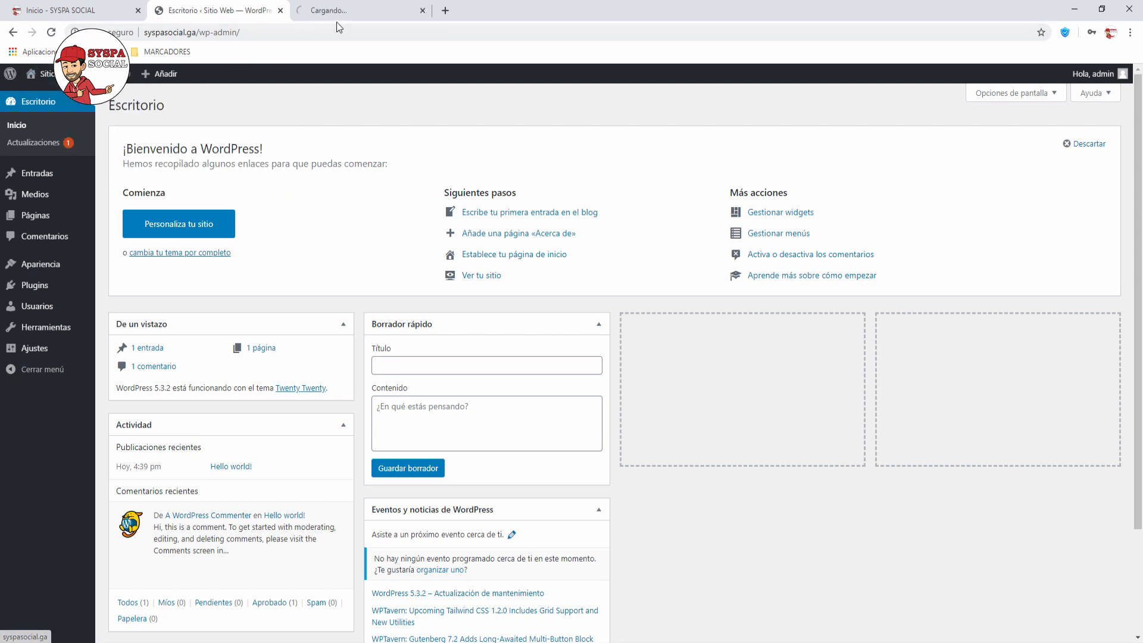
pyautogui.click(362, 13)
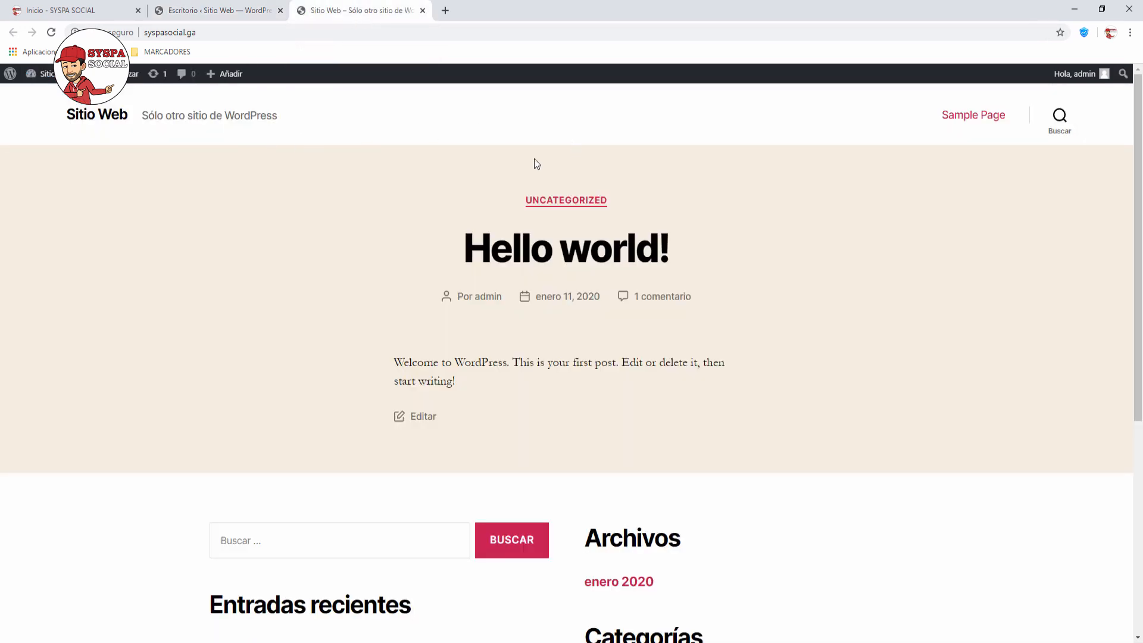
pyautogui.scroll(-6, 325, 203)
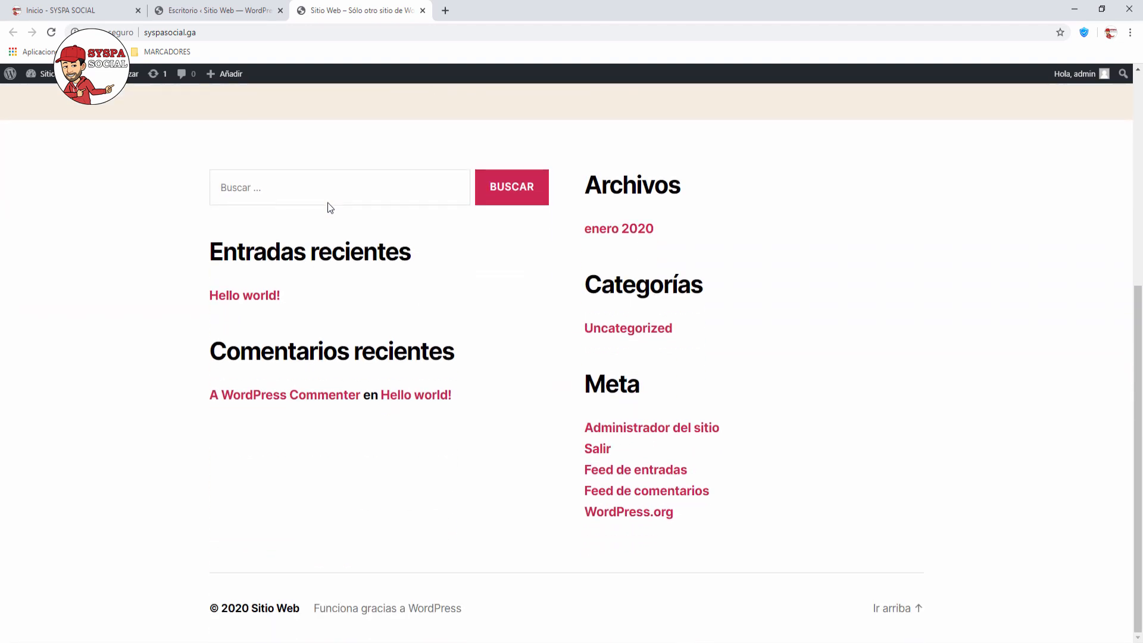
pyautogui.scroll(6, 327, 202)
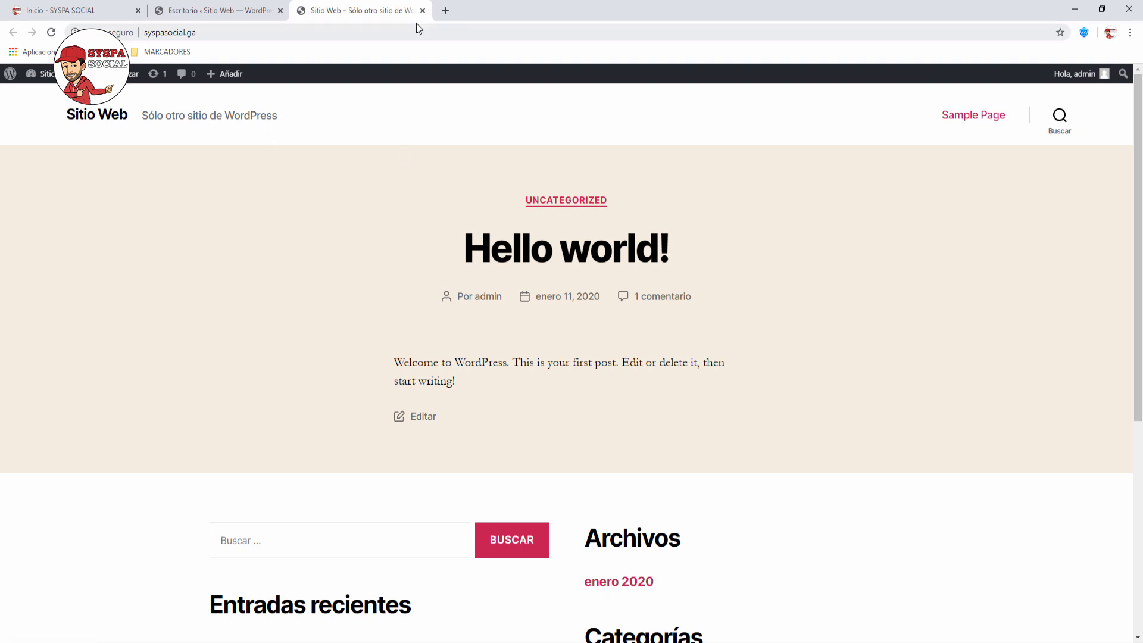
pyautogui.click(221, 16)
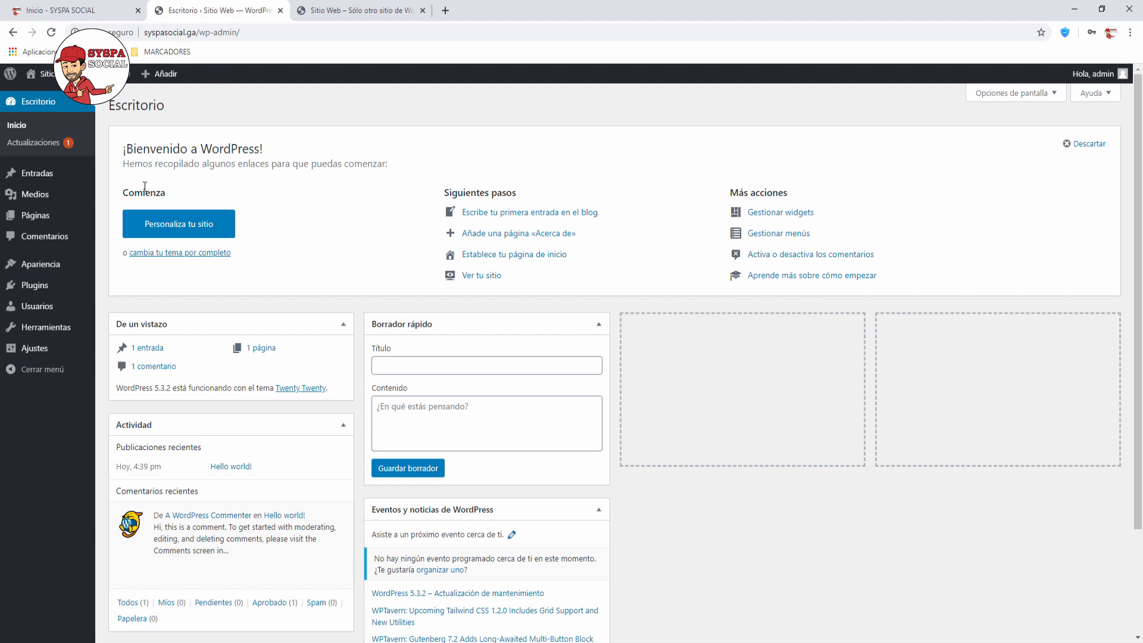
# Step: Go to Apariencia > Temas and choose Añadir nuevo to browse installable themes
pyautogui.moveTo(43, 273)
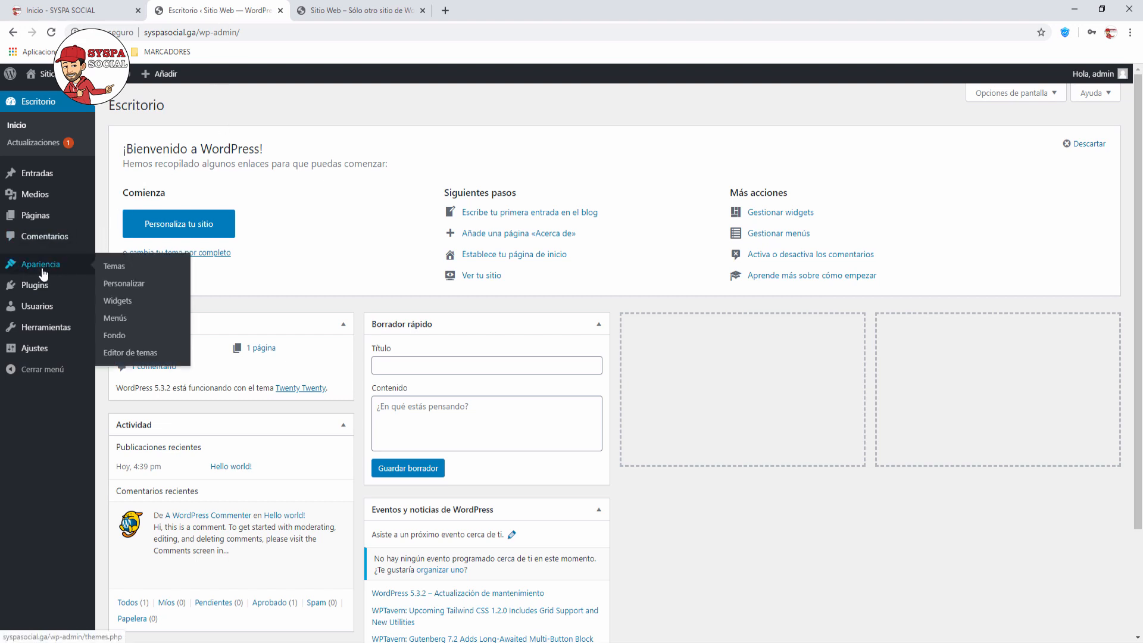
pyautogui.click(117, 267)
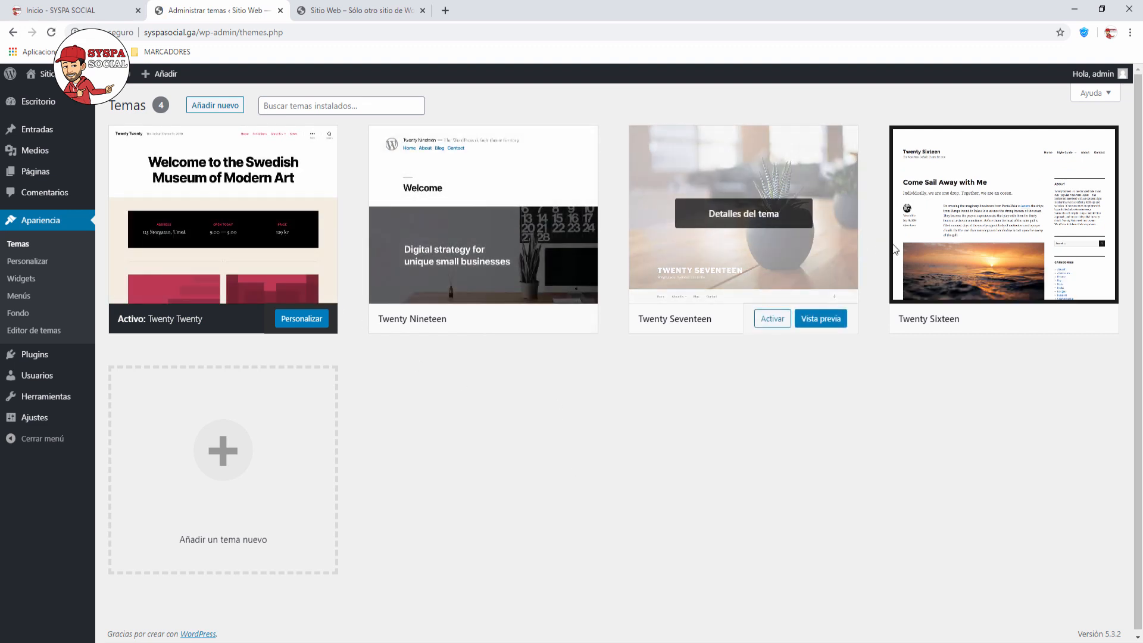
pyautogui.click(216, 107)
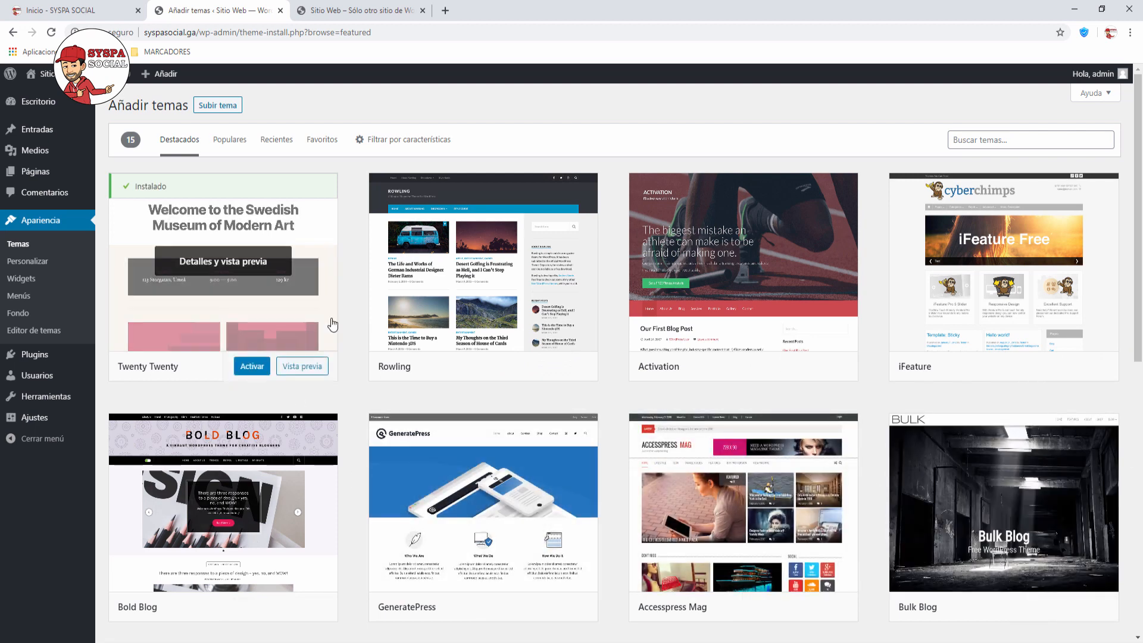
# Step: Search the theme directory for 'zerif', then install and activate Zerif Lite
pyautogui.click(959, 142)
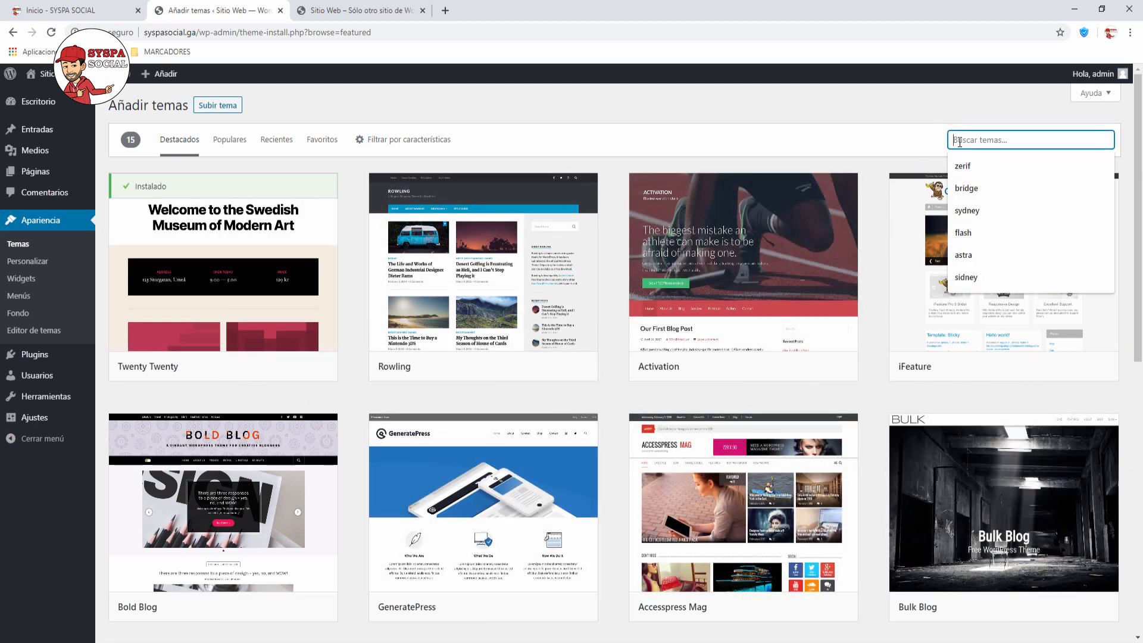
pyautogui.write('ze')
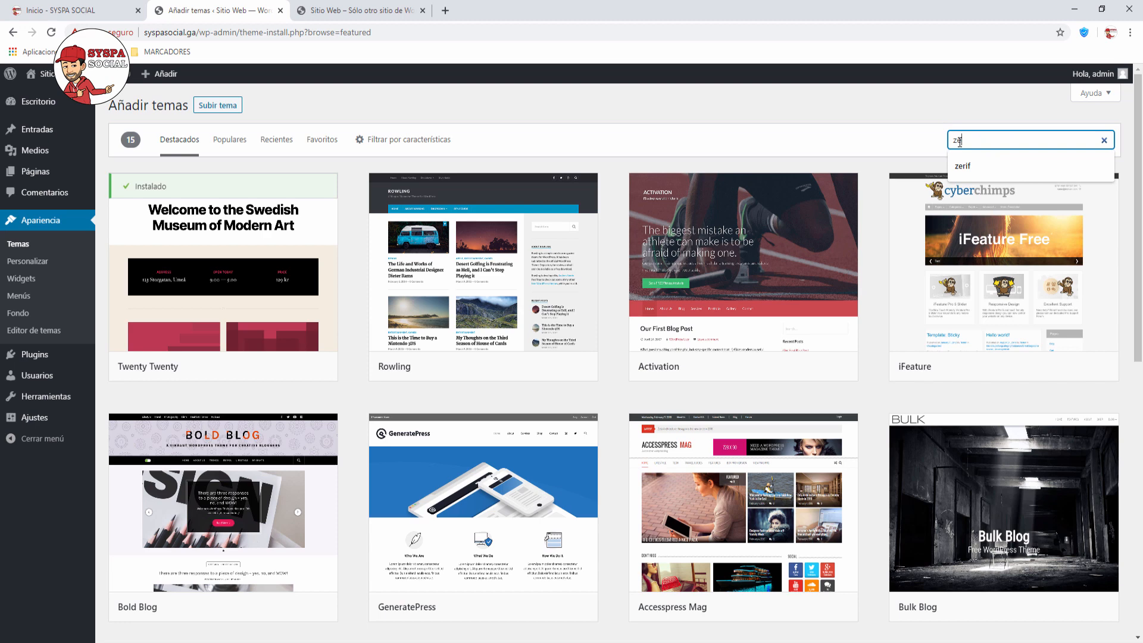
pyautogui.write('rif')
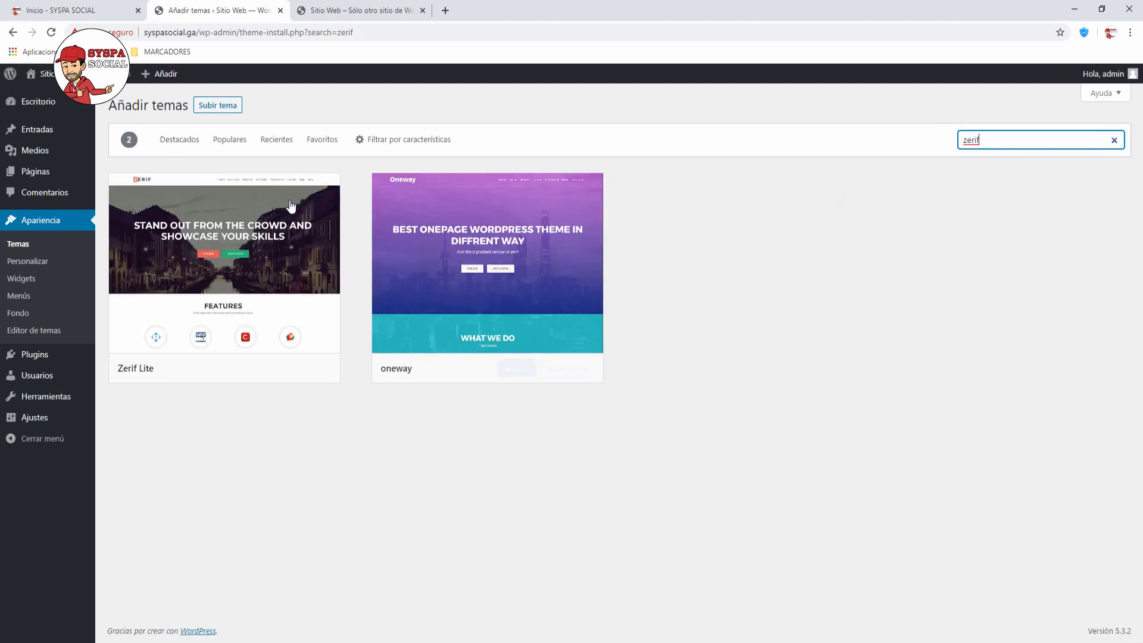
pyautogui.moveTo(143, 370)
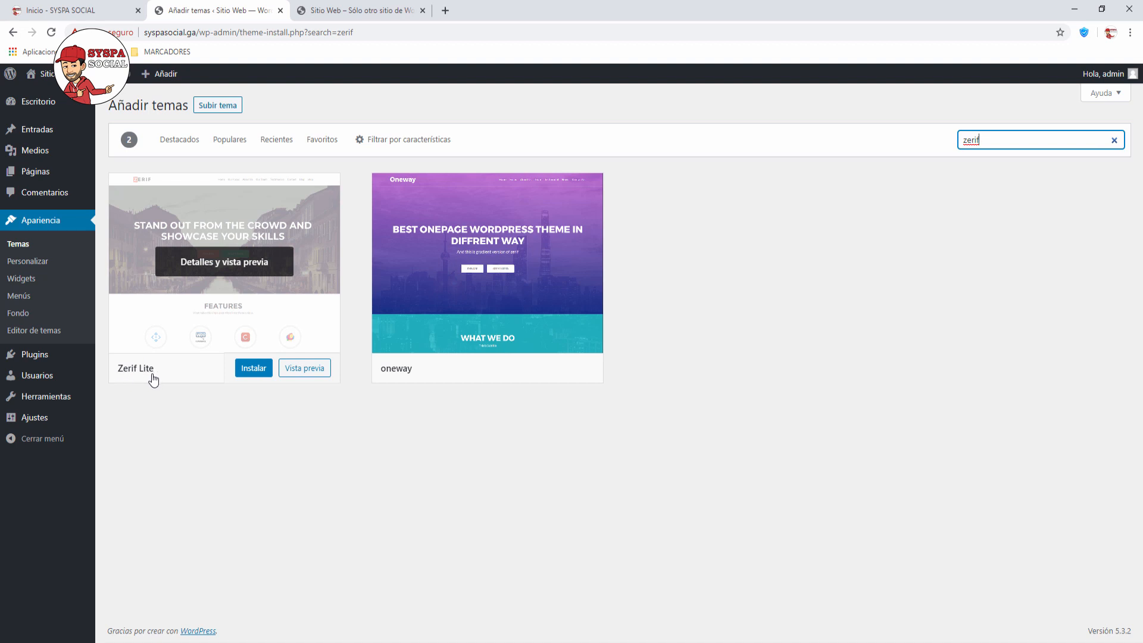
pyautogui.click(253, 369)
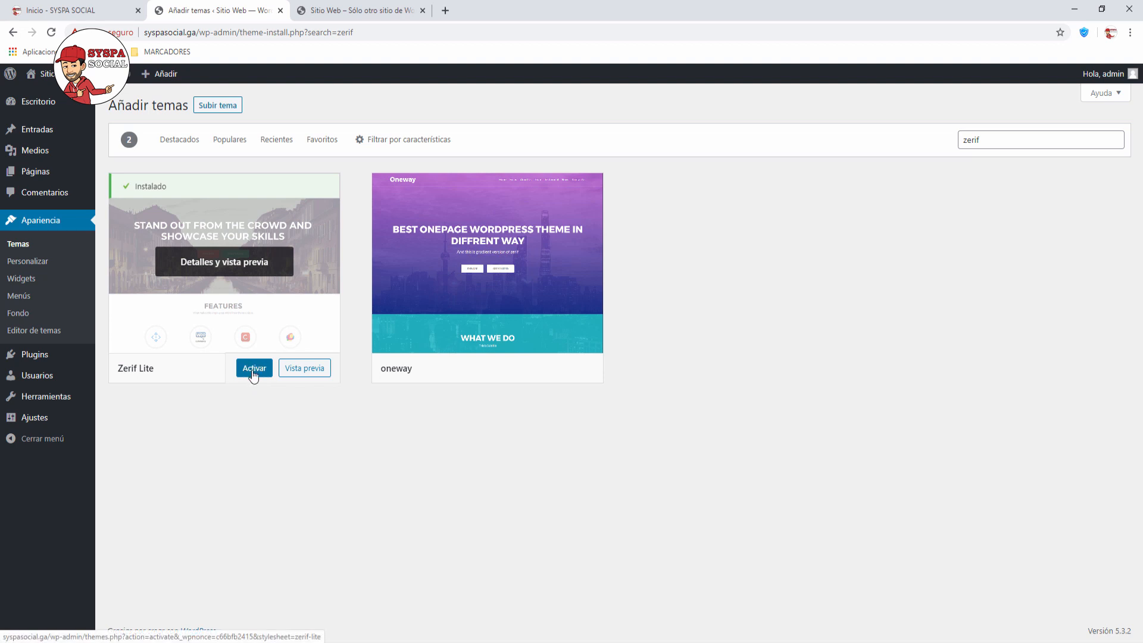
pyautogui.click(254, 368)
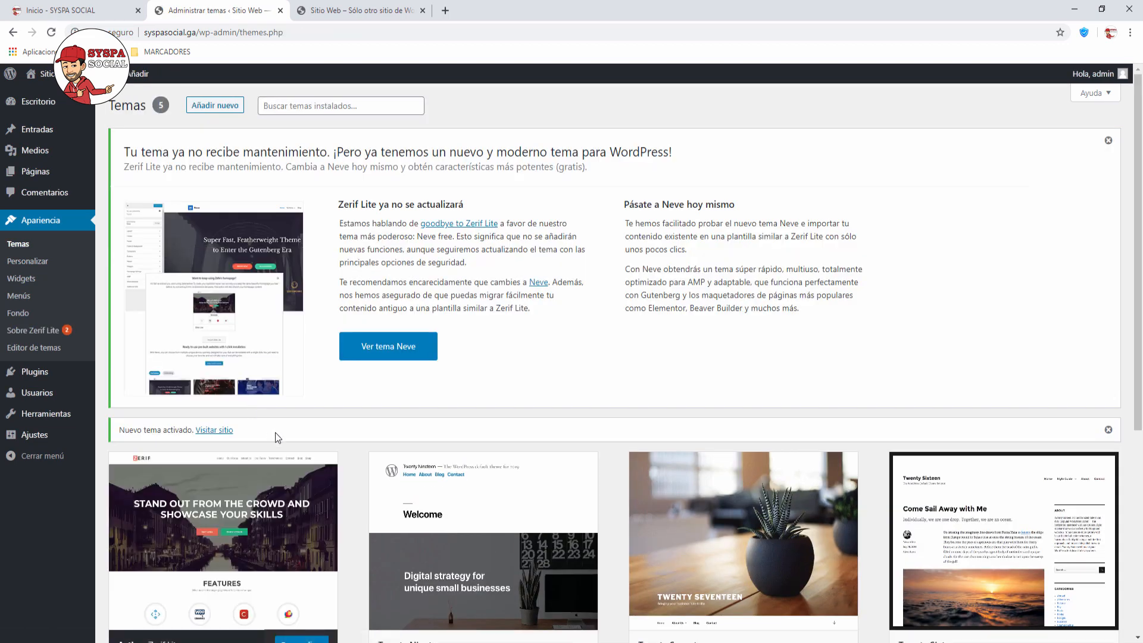
# Step: Review the post-activation notice, highlighting its heading and the mention of Neve
pyautogui.scroll(-1, 280, 435)
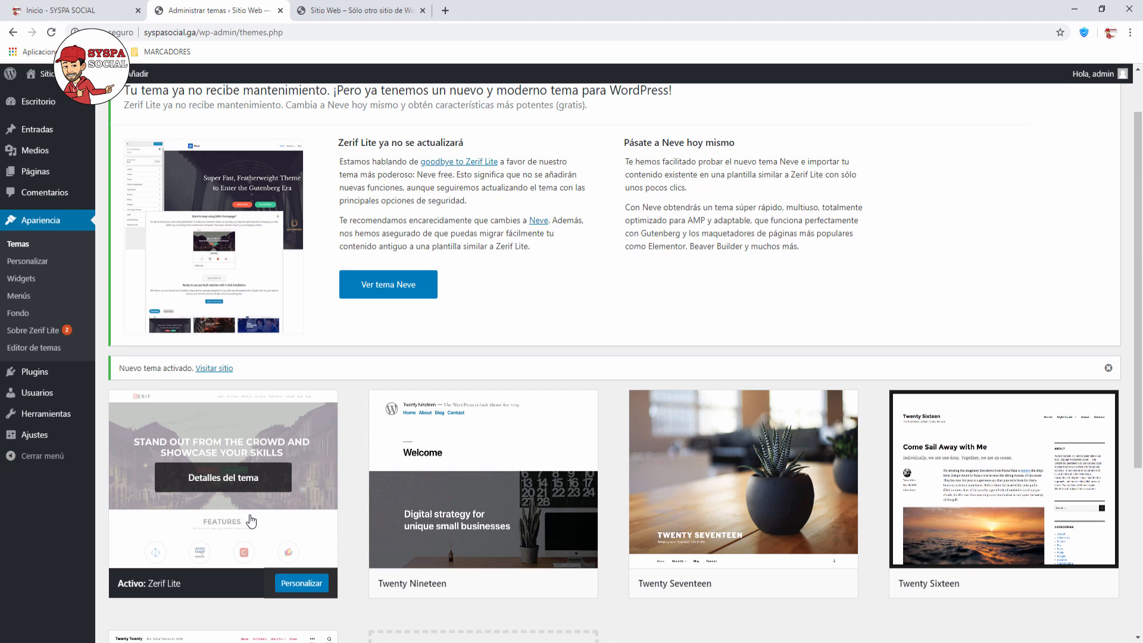
pyautogui.scroll(1, 251, 521)
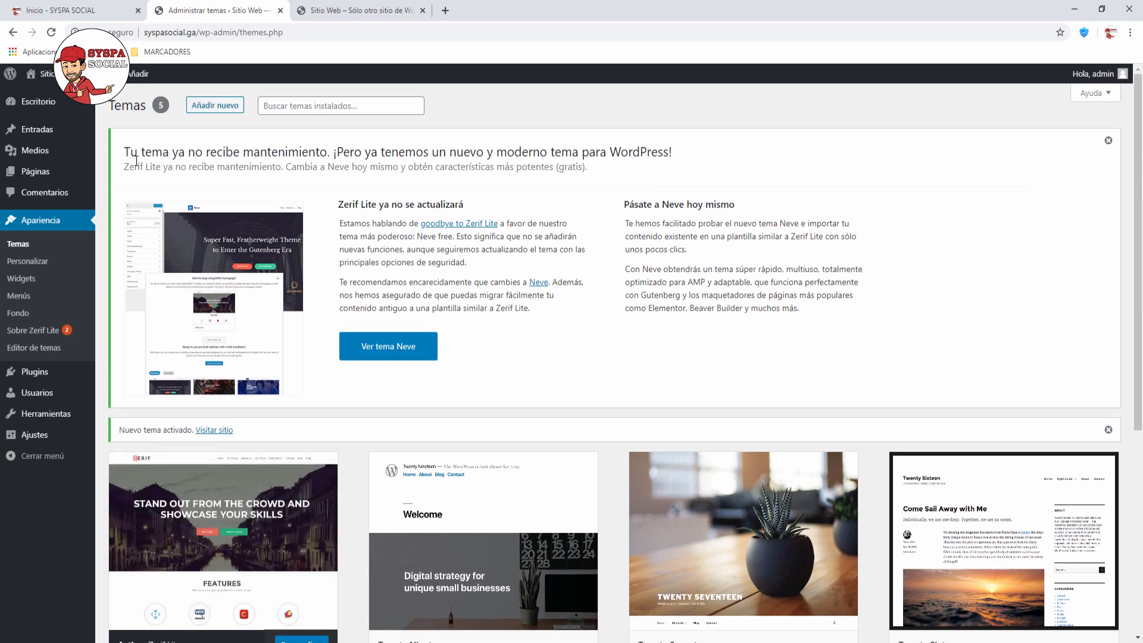
pyautogui.moveTo(126, 152); pyautogui.dragTo(690, 157)
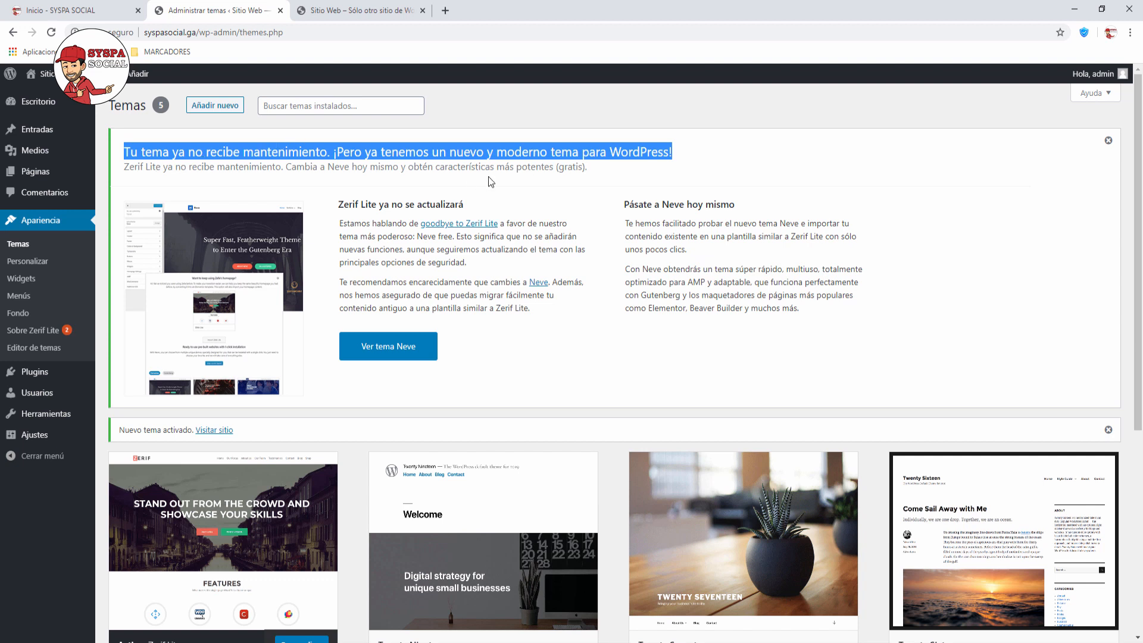
pyautogui.moveTo(526, 281); pyautogui.dragTo(547, 279)
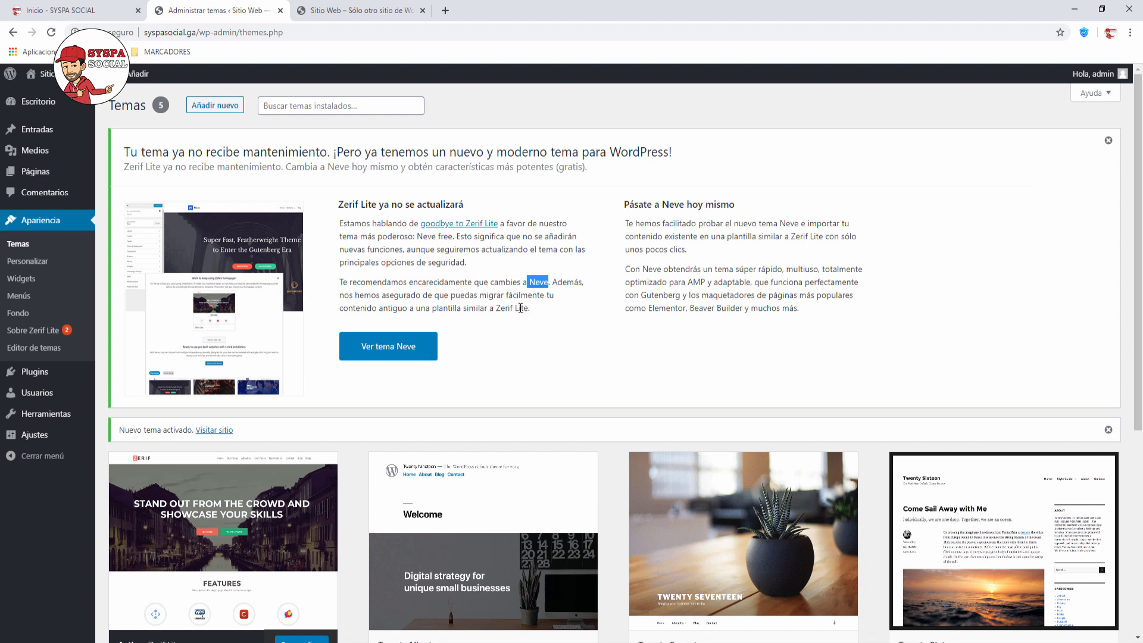
# Step: Dismiss the Neve recommendation notice with its X button
pyautogui.click(1108, 140)
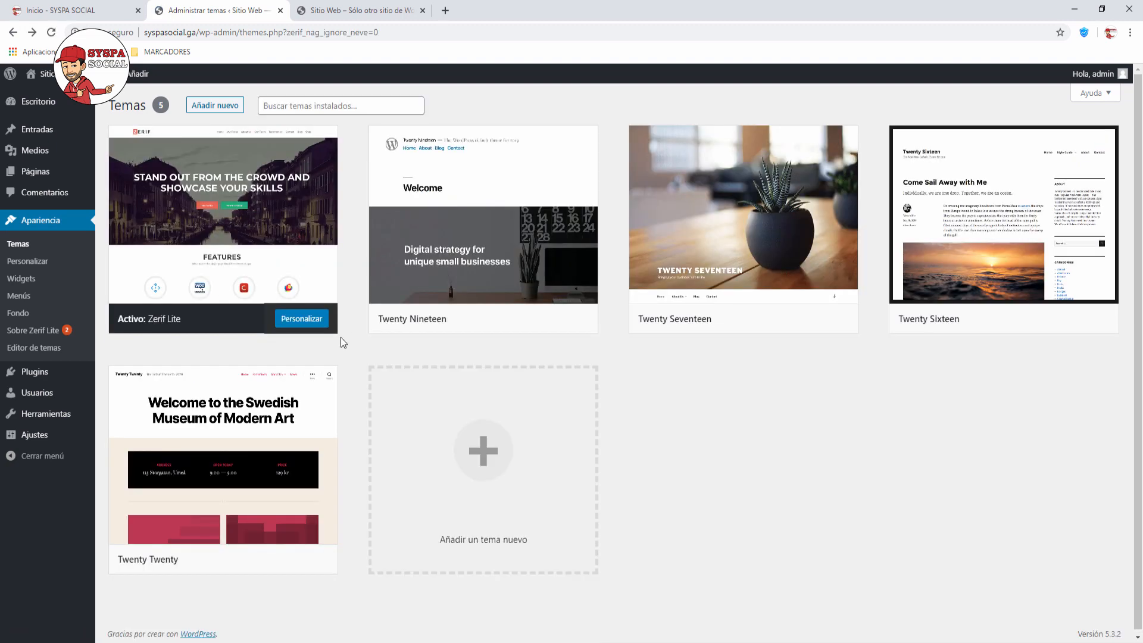
pyautogui.moveTo(36, 378)
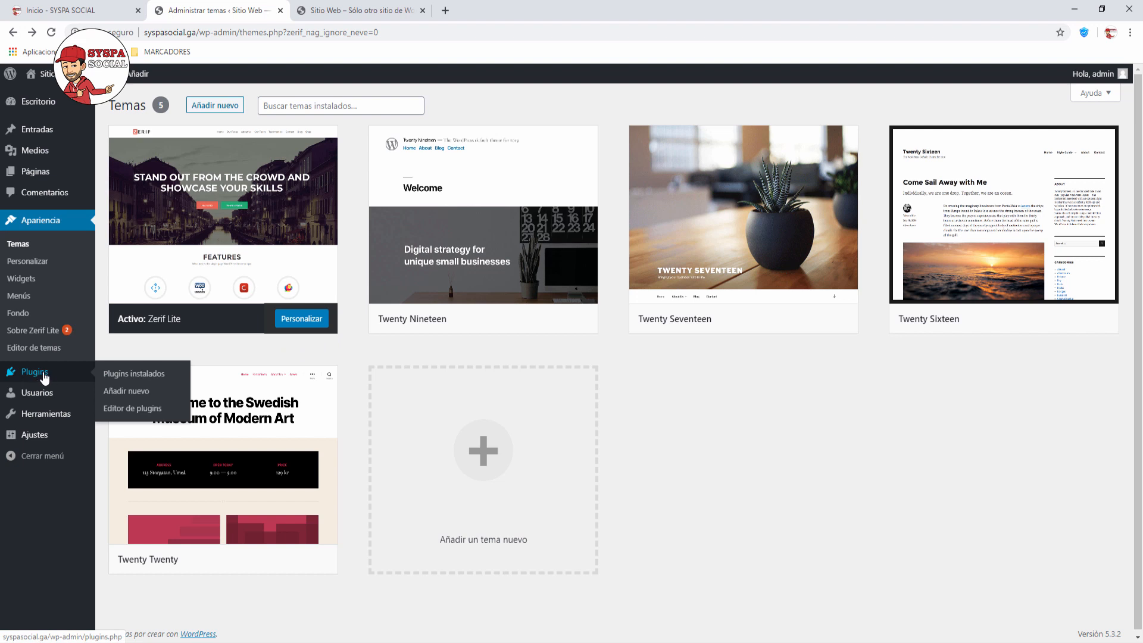
# Step: Search new plugins for 'orbit', then install and activate Orbit Fox Companion
pyautogui.click(121, 375)
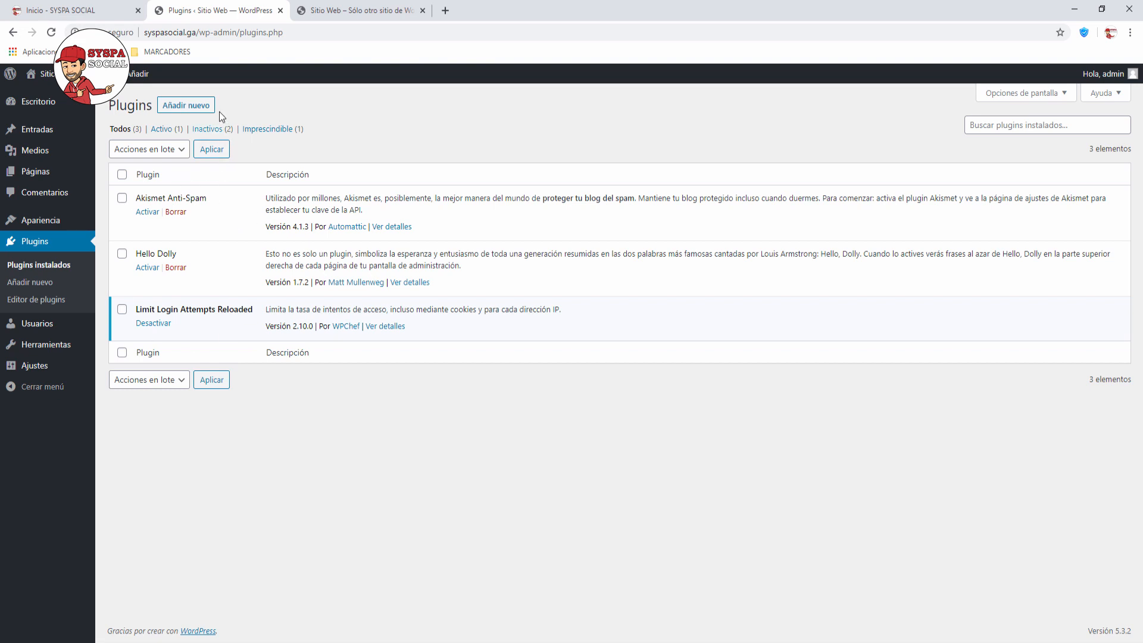
pyautogui.click(186, 105)
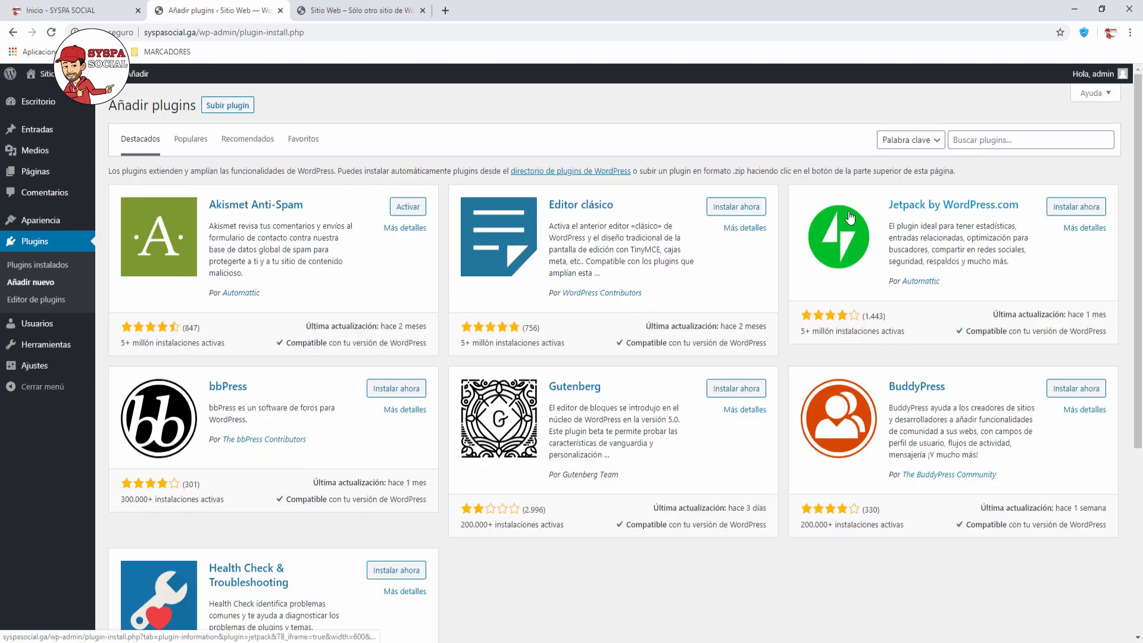
pyautogui.click(976, 139)
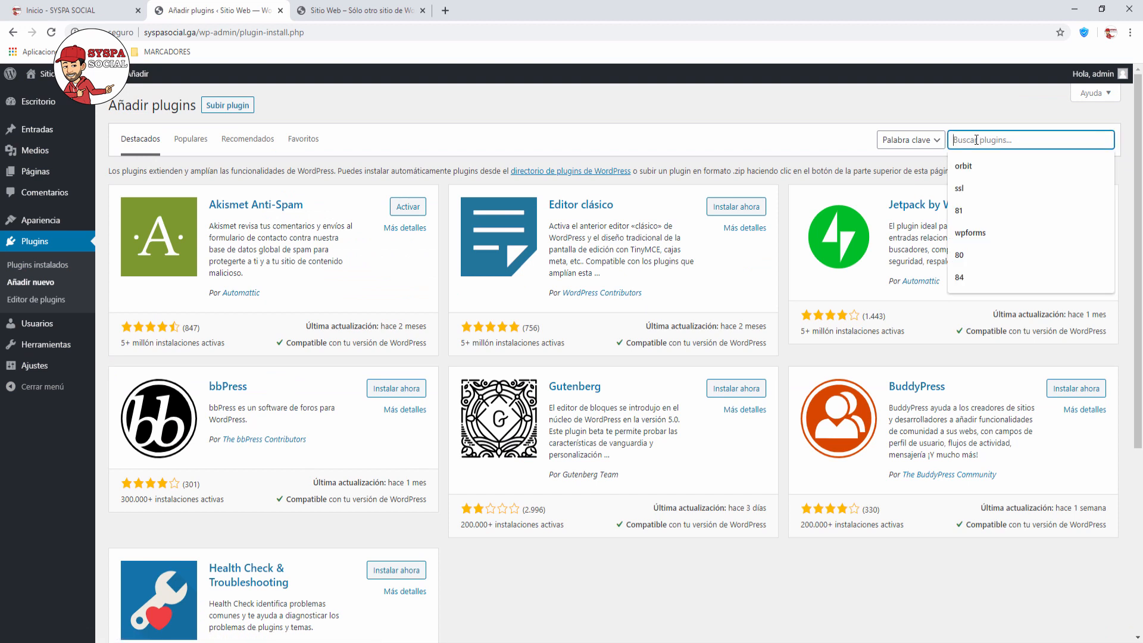
pyautogui.write('or')
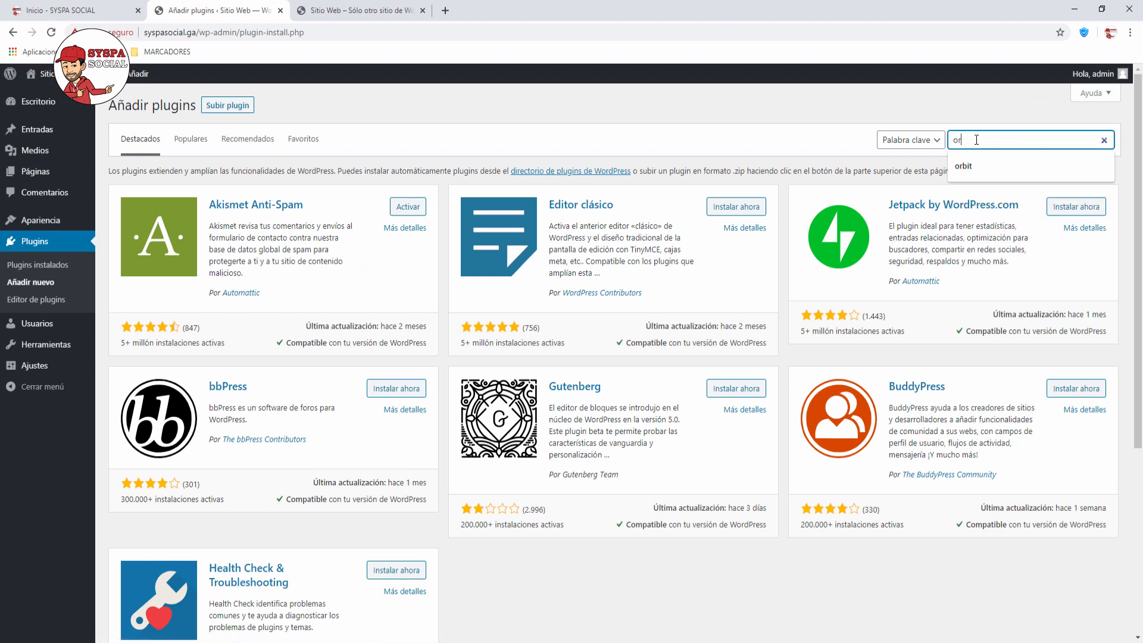
pyautogui.write('bit')
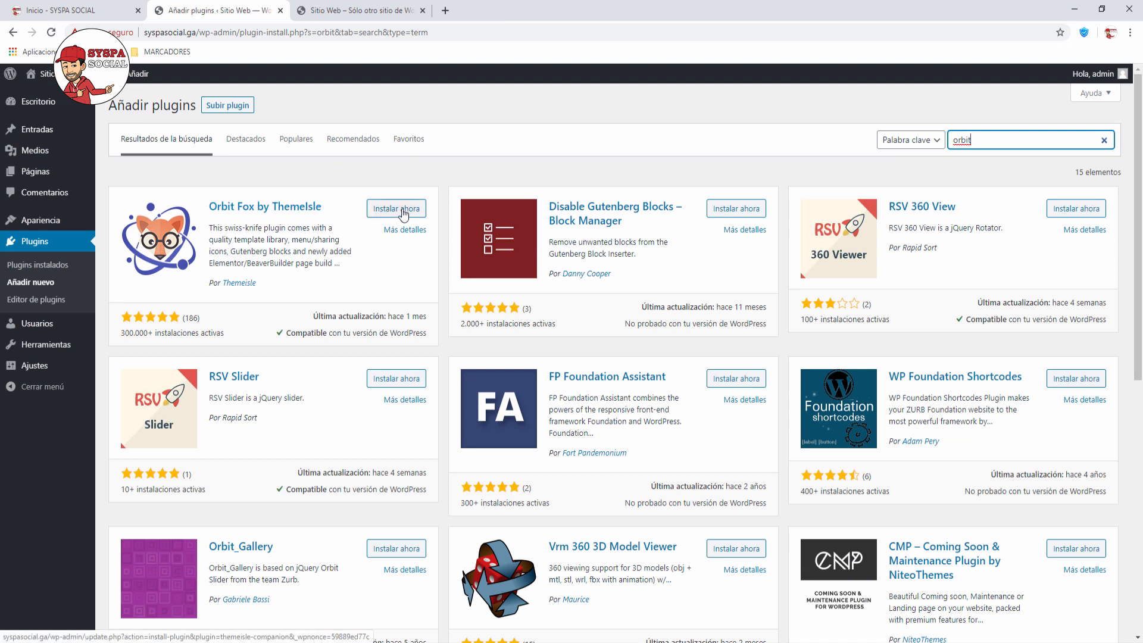
pyautogui.click(396, 209)
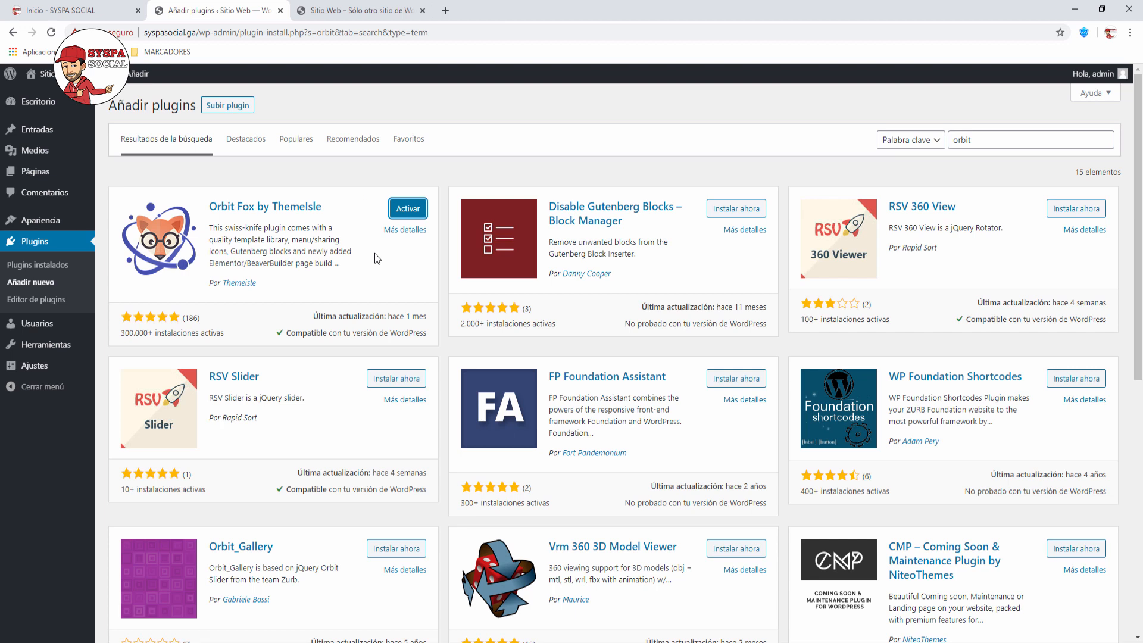
pyautogui.click(412, 210)
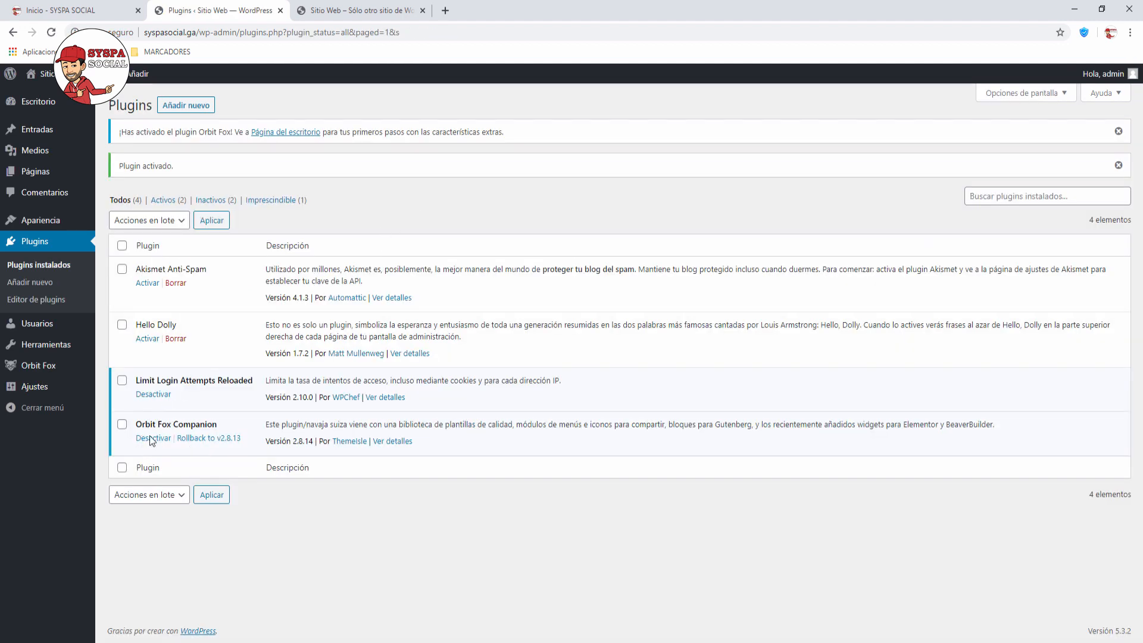
# Step: Open Orbit Fox's Ajustes generales and switch off the Importación de Mystock module
pyautogui.moveTo(19, 368)
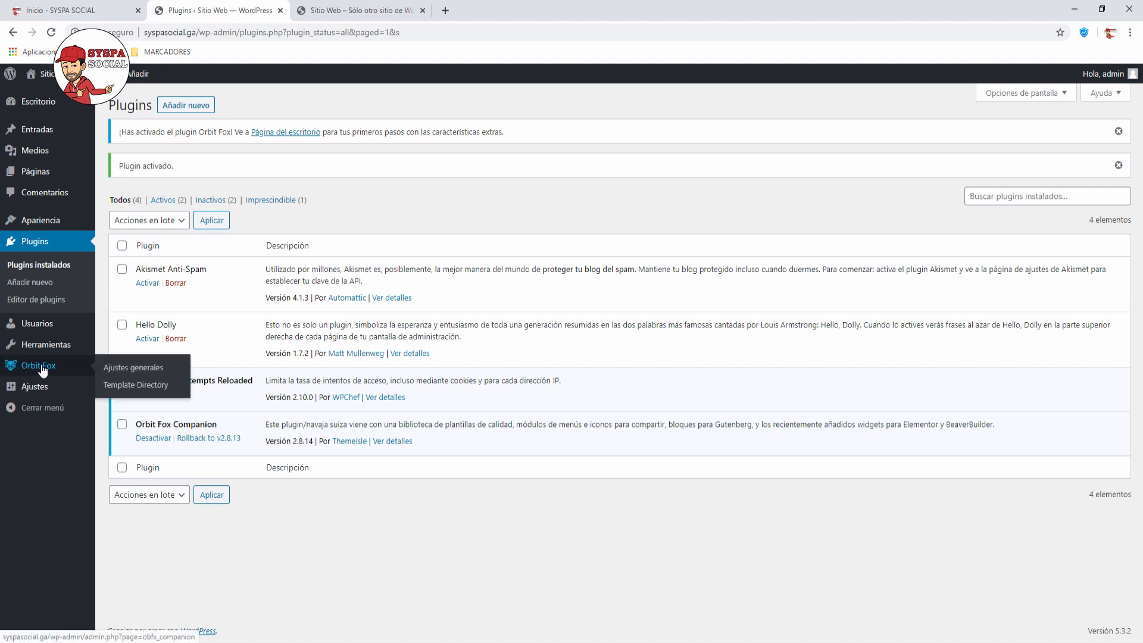
pyautogui.click(136, 370)
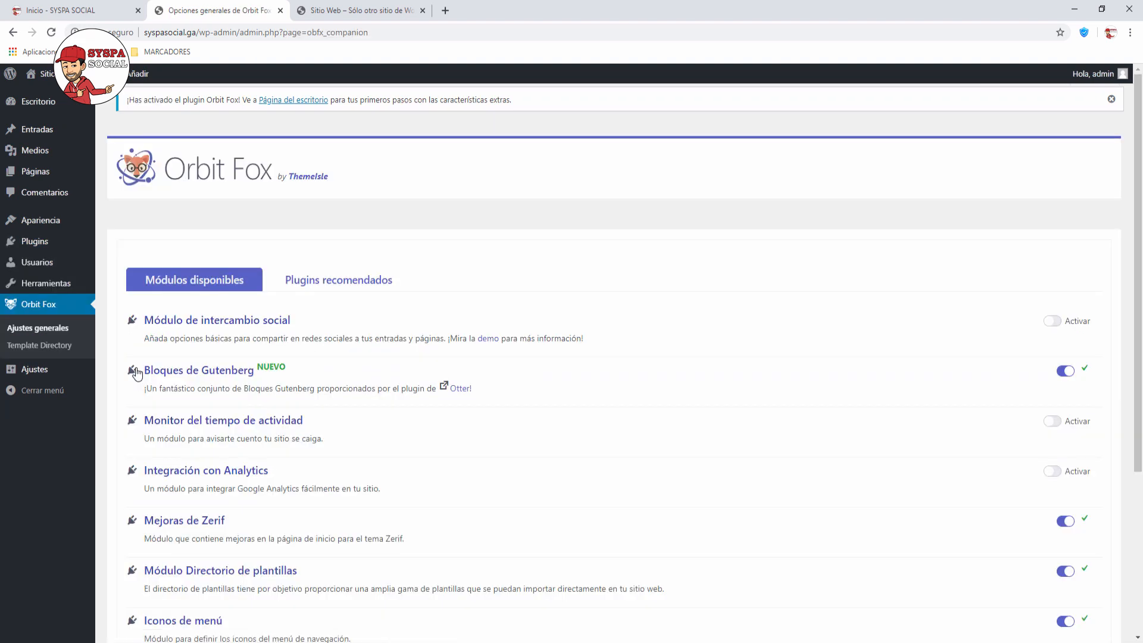
pyautogui.scroll(-2, 463, 412)
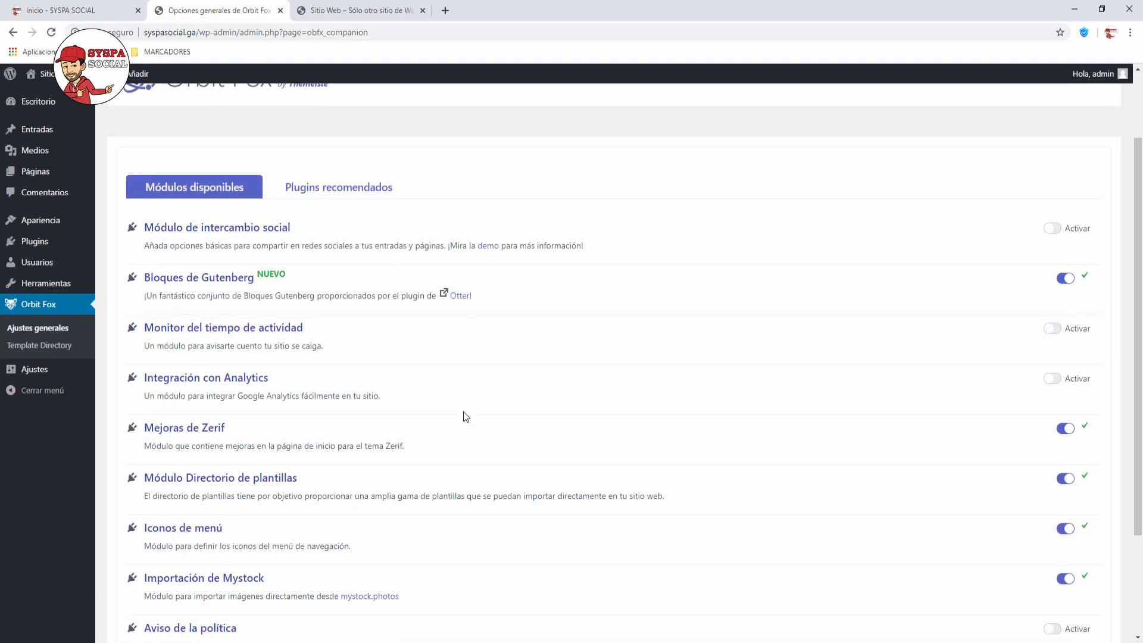
pyautogui.moveTo(265, 547); pyautogui.dragTo(145, 547)
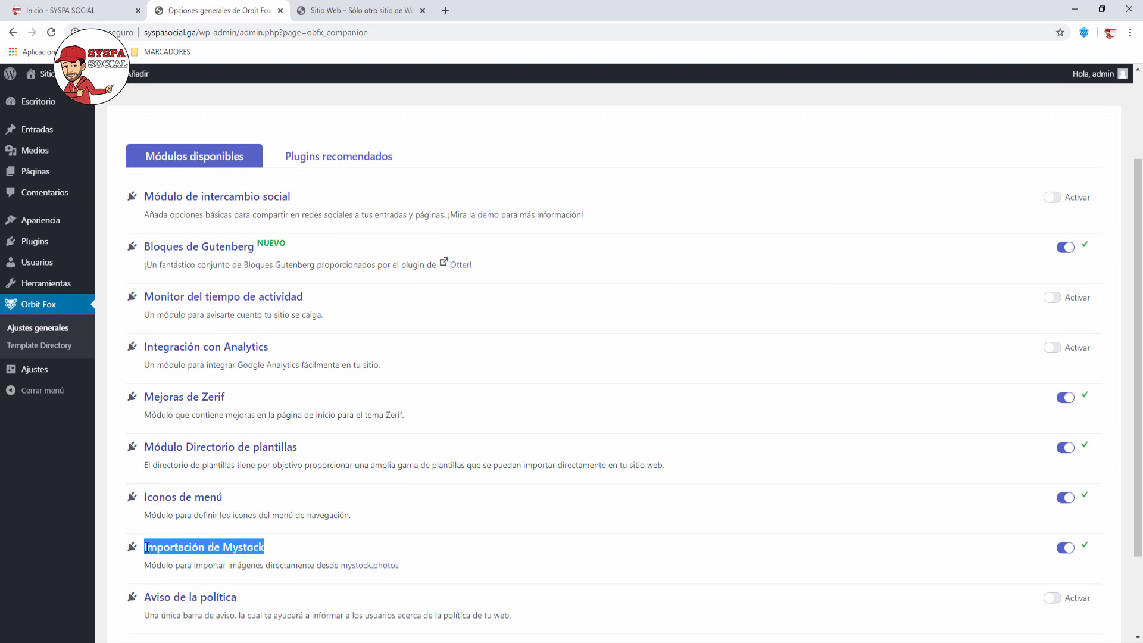
pyautogui.click(1064, 548)
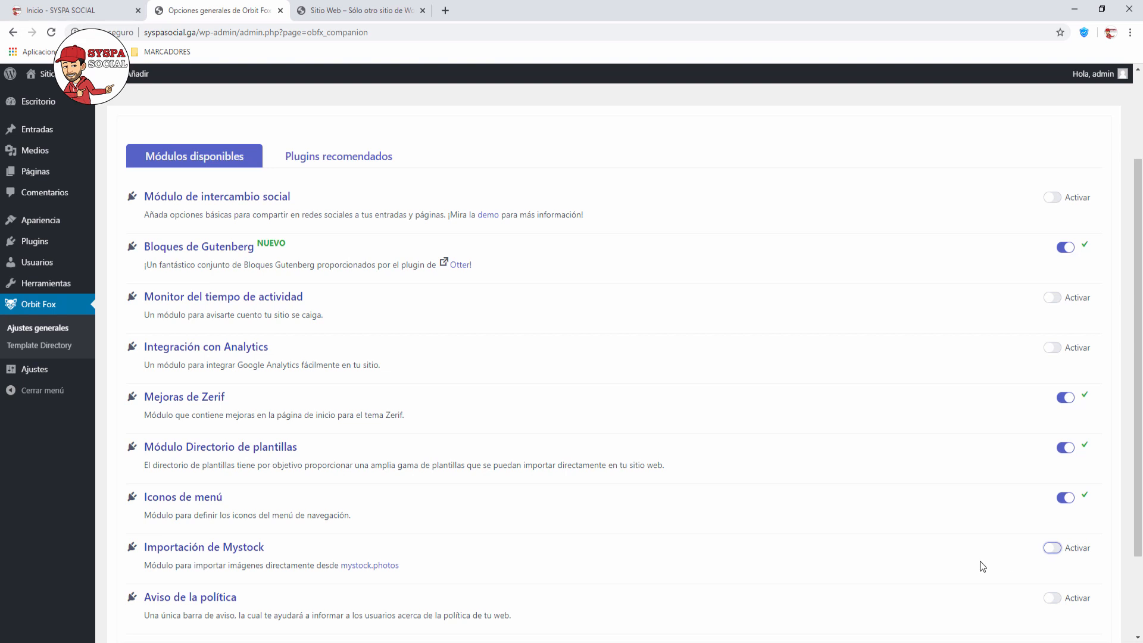
pyautogui.scroll(-1, 980, 561)
pyautogui.scroll(2, 979, 560)
pyautogui.scroll(1, 980, 561)
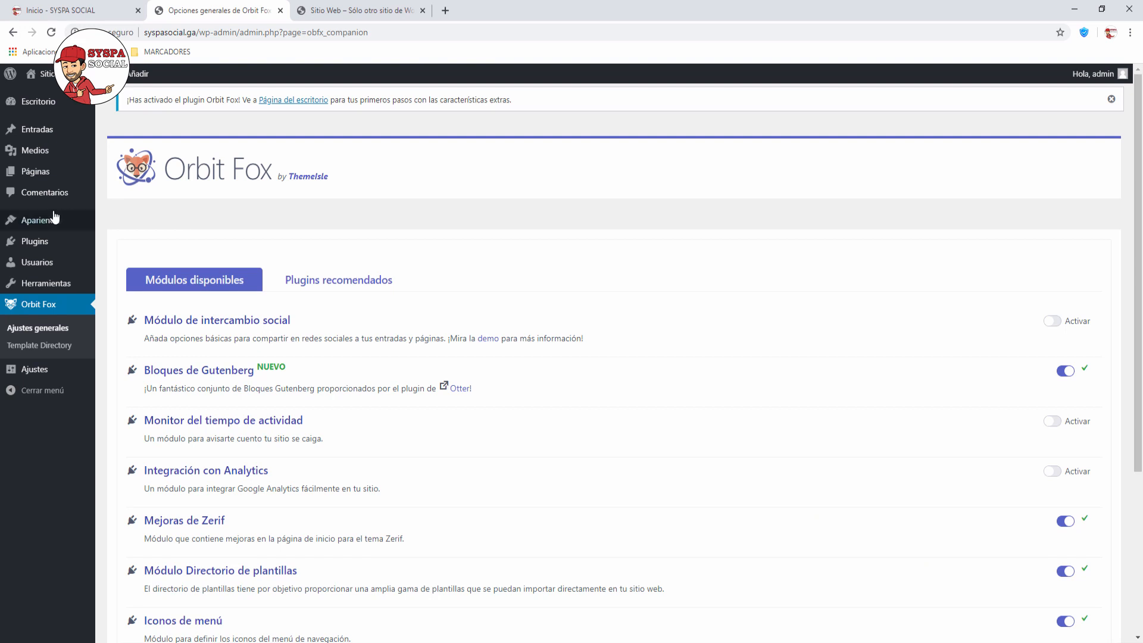
pyautogui.moveTo(52, 221)
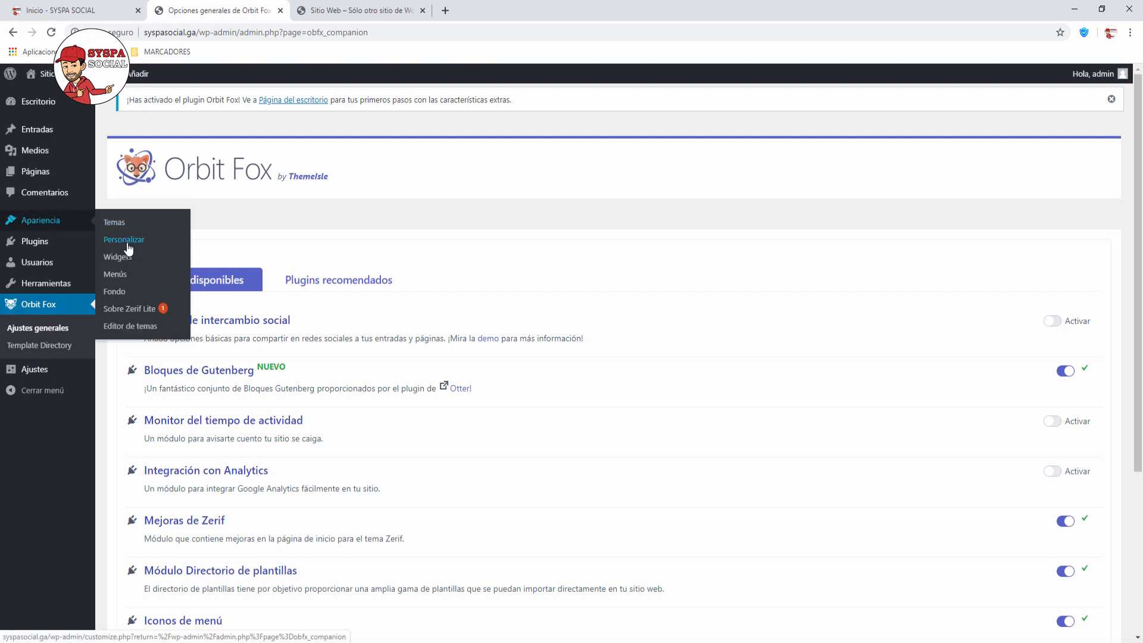
# Step: Open Apariencia > Personalizar and scroll the Zerif Lite homepage preview to the bottom and back
pyautogui.click(127, 245)
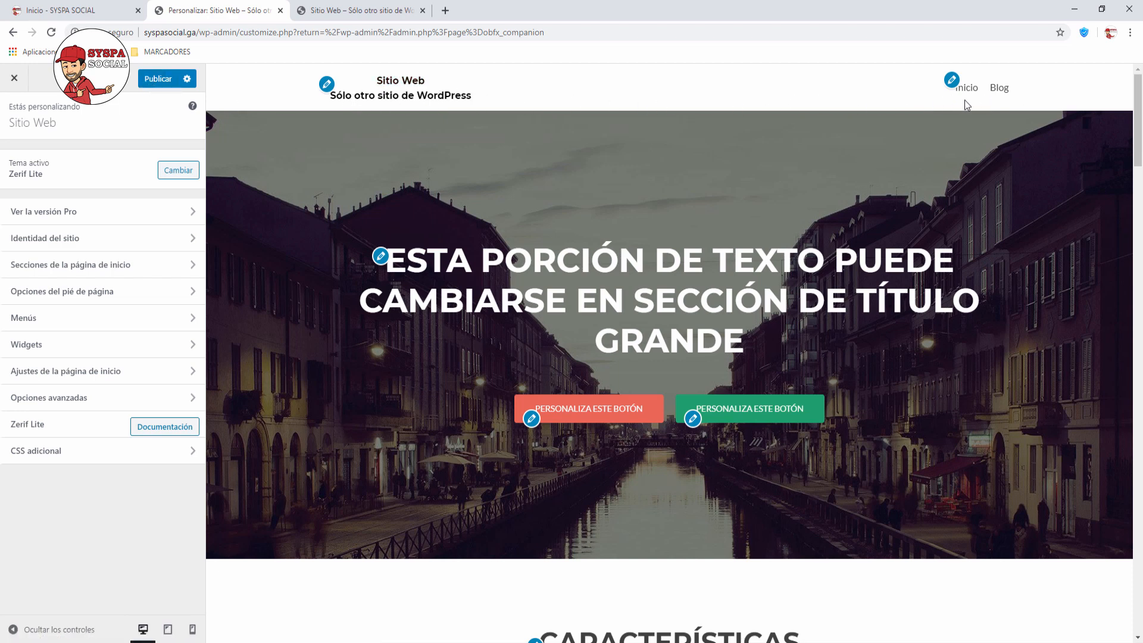
pyautogui.scroll(-1, 496, 311)
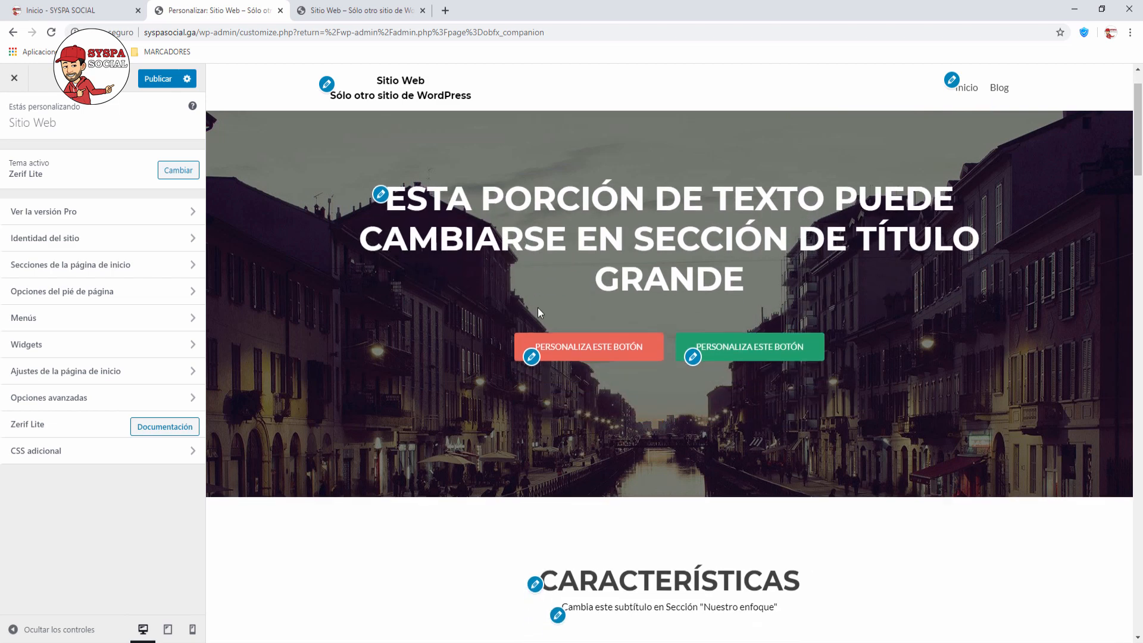
pyautogui.scroll(-2, 711, 440)
pyautogui.scroll(-3, 711, 440)
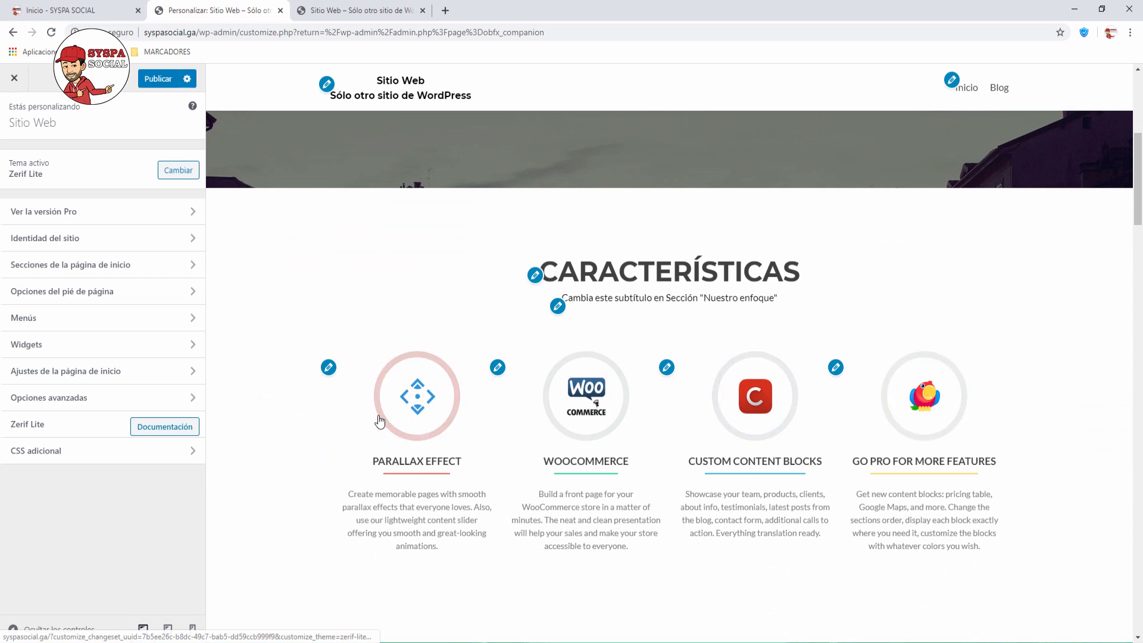
pyautogui.scroll(-4, 406, 451)
pyautogui.scroll(-3, 405, 447)
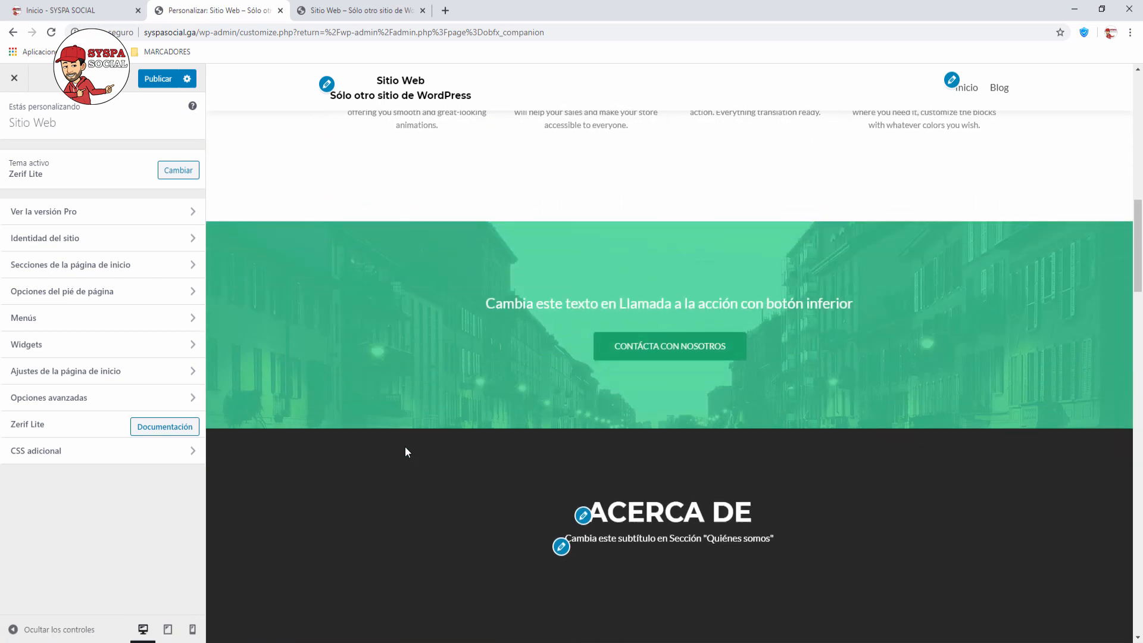
pyautogui.scroll(-3, 714, 333)
pyautogui.scroll(-9, 714, 333)
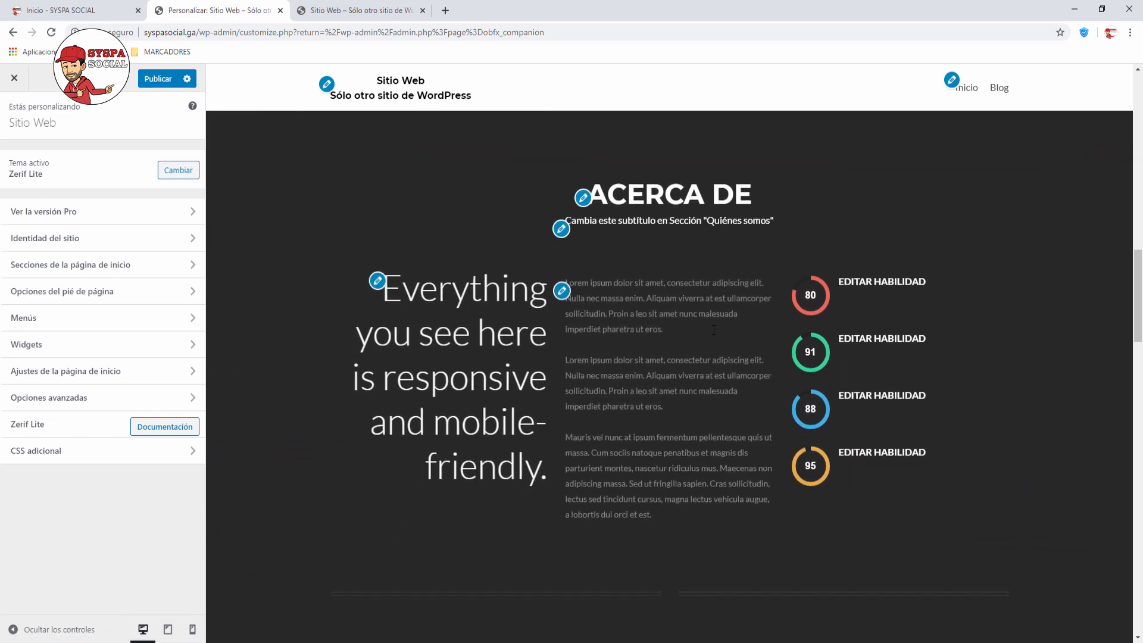
pyautogui.scroll(-7, 715, 334)
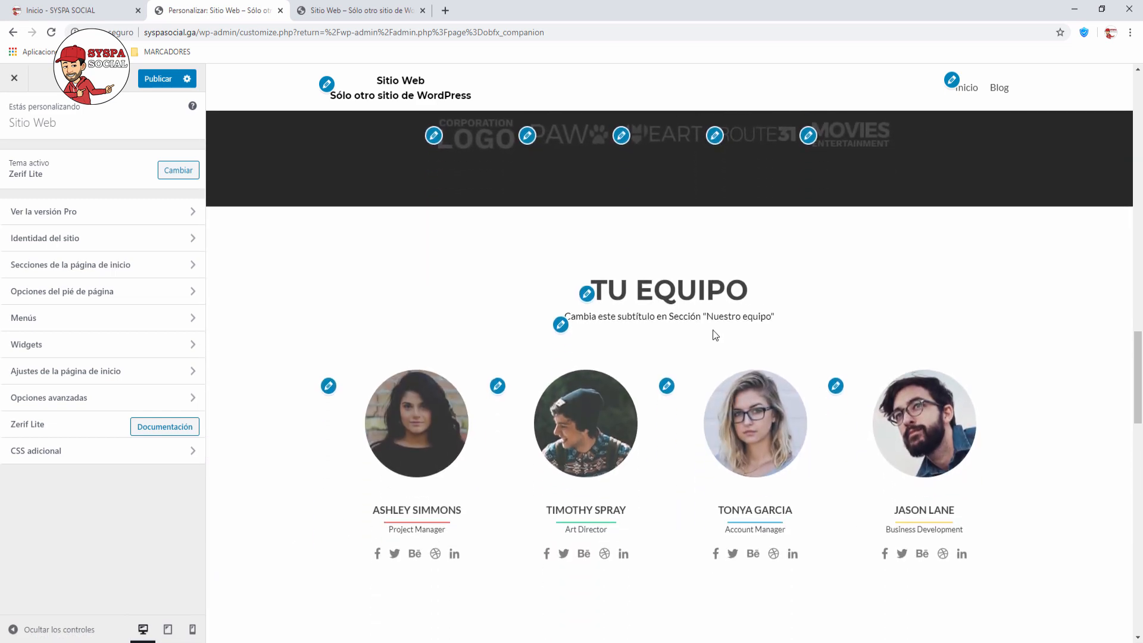
pyautogui.scroll(-2, 709, 329)
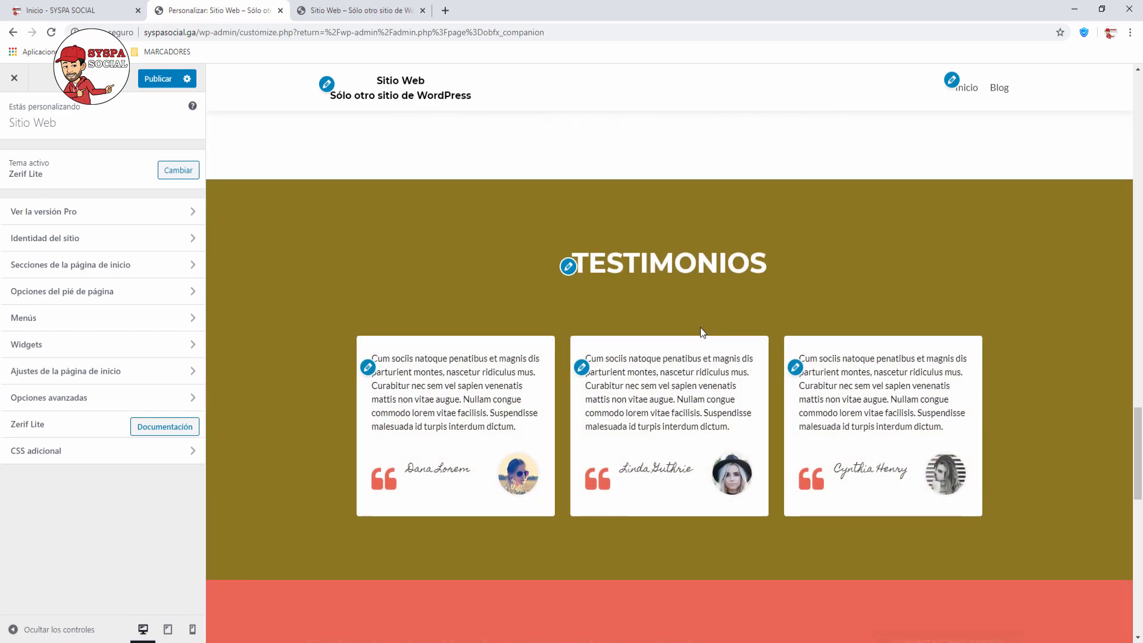
pyautogui.scroll(-5, 613, 524)
pyautogui.scroll(-1, 615, 390)
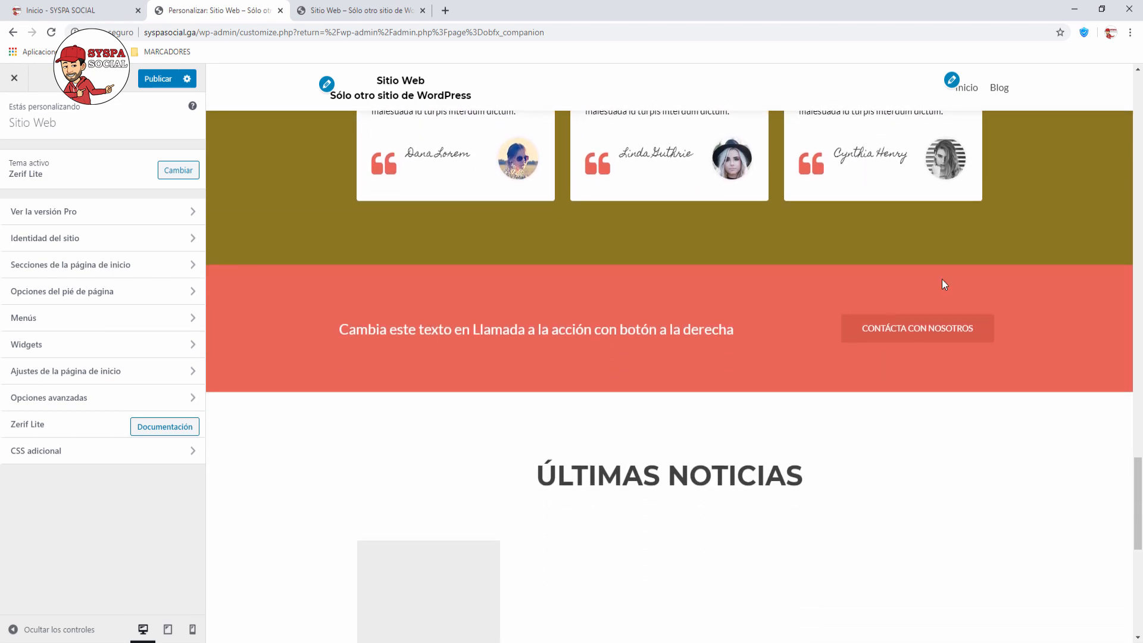
pyautogui.scroll(-3, 669, 363)
pyautogui.scroll(-3, 605, 385)
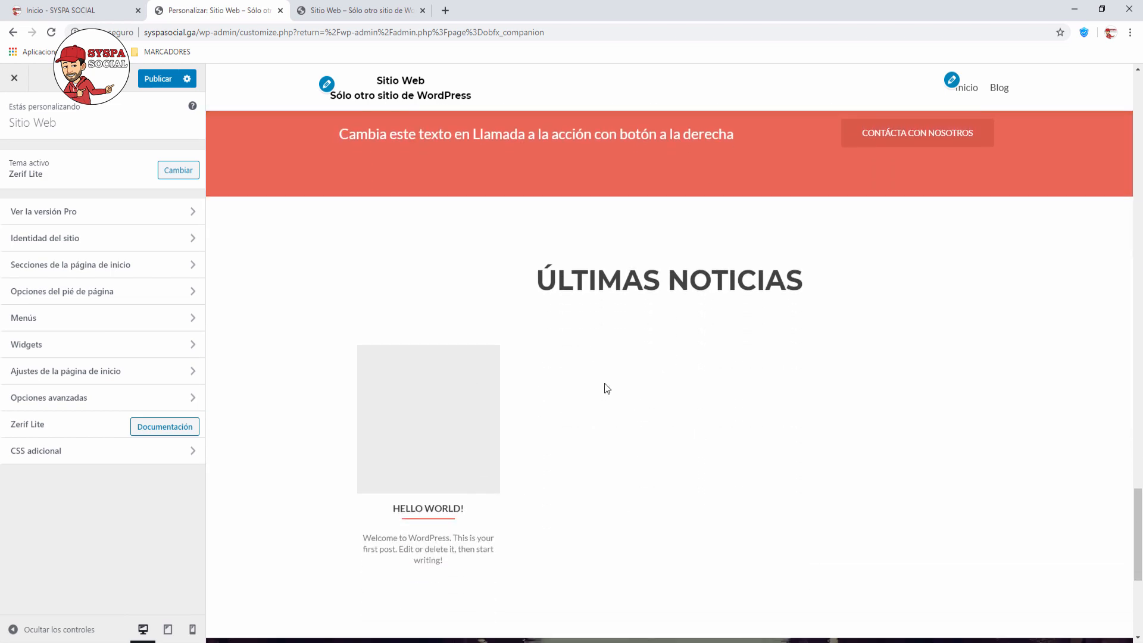
pyautogui.scroll(-4, 608, 383)
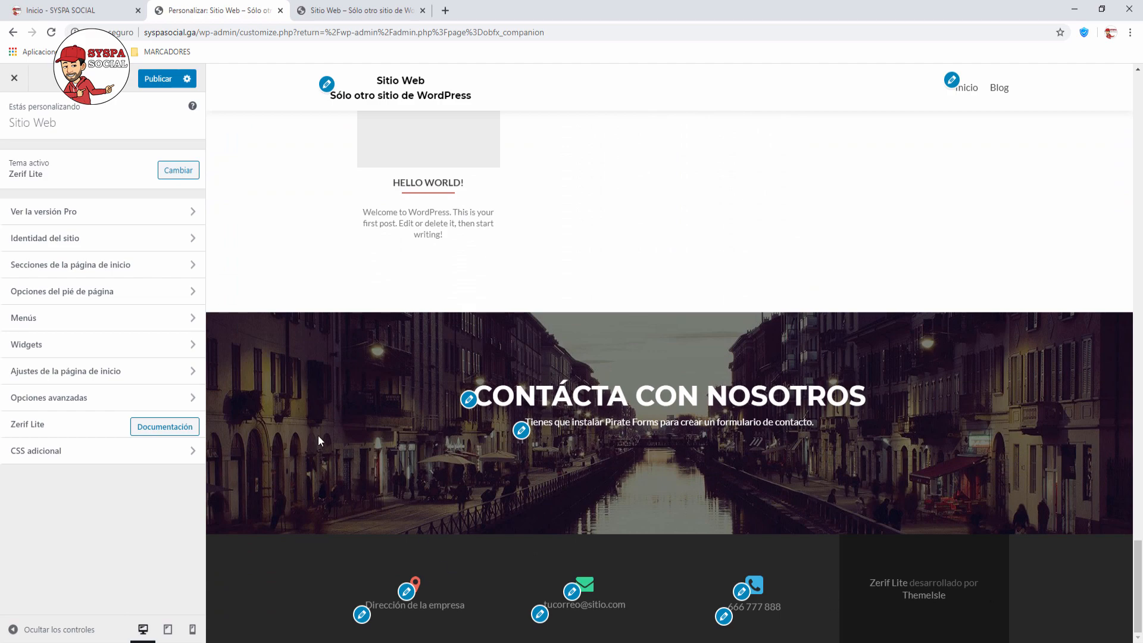
pyautogui.scroll(15, 319, 435)
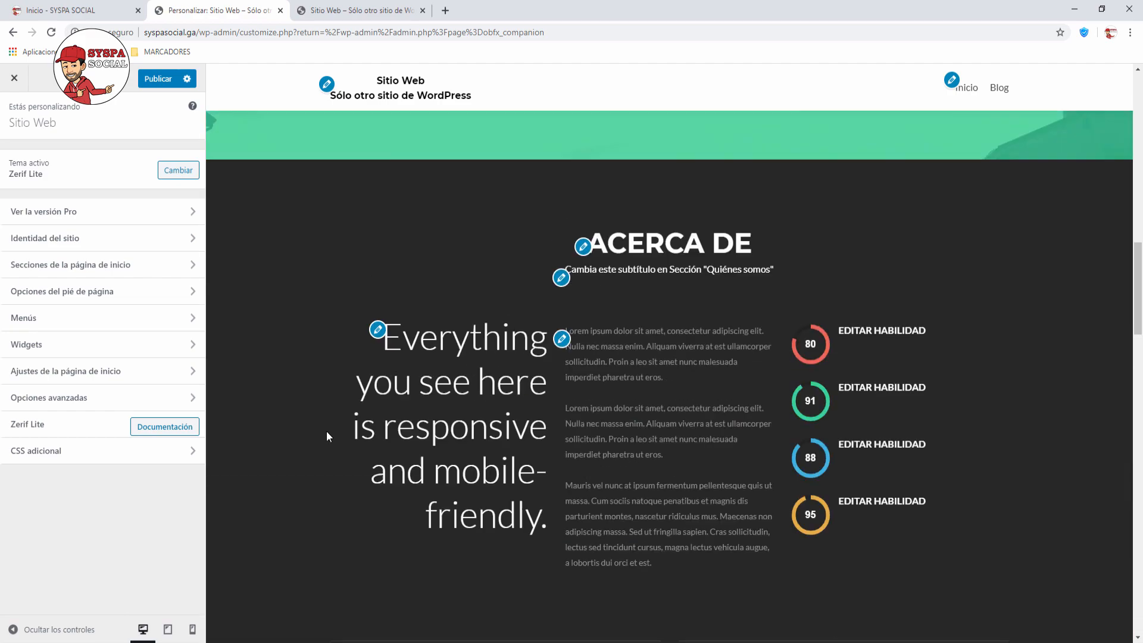
pyautogui.scroll(4, 326, 431)
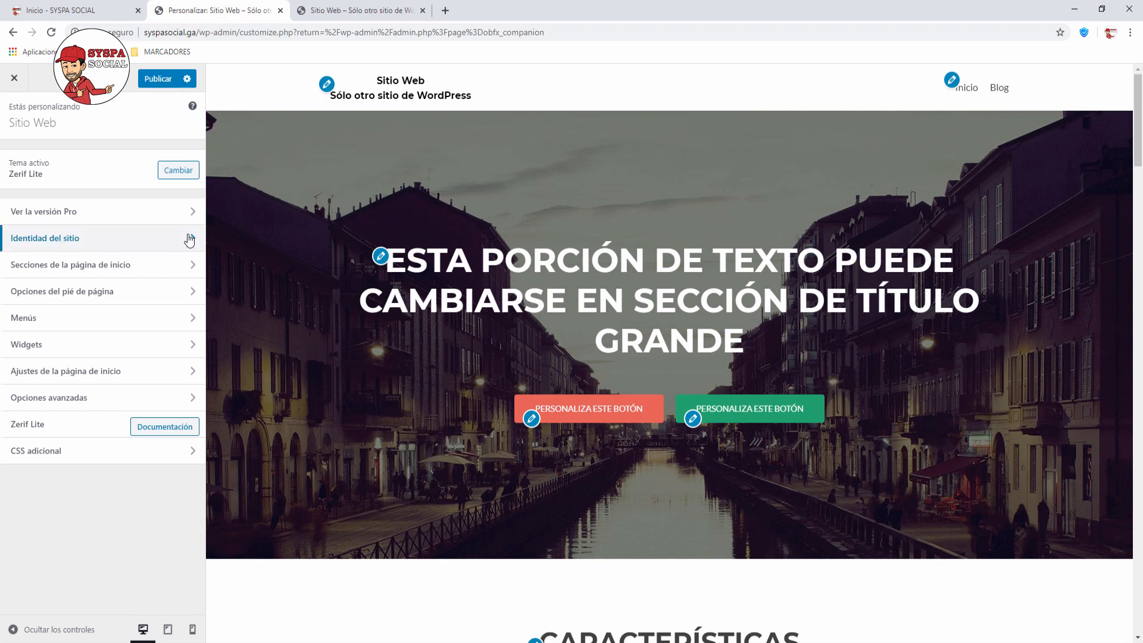
# Step: In Identidad del sitio, set the title to 'SYSPA SOCIAL' and tagline to 'Tutoriales Wordpress'
pyautogui.click(192, 239)
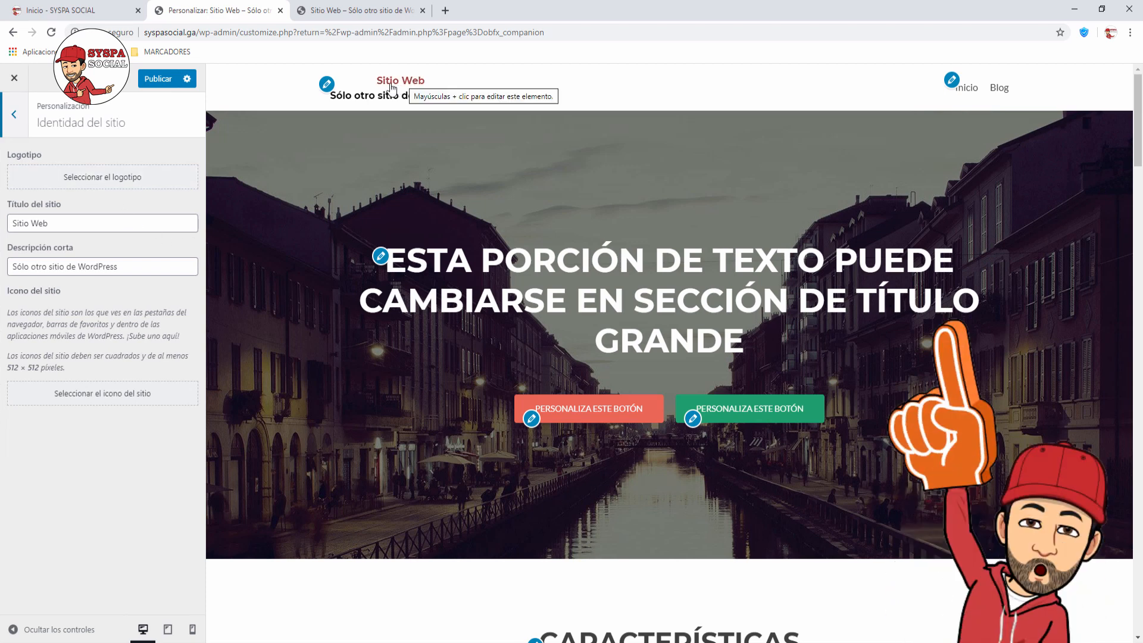
pyautogui.moveTo(60, 225); pyautogui.dragTo(4, 227)
pyautogui.write('SYSPA')
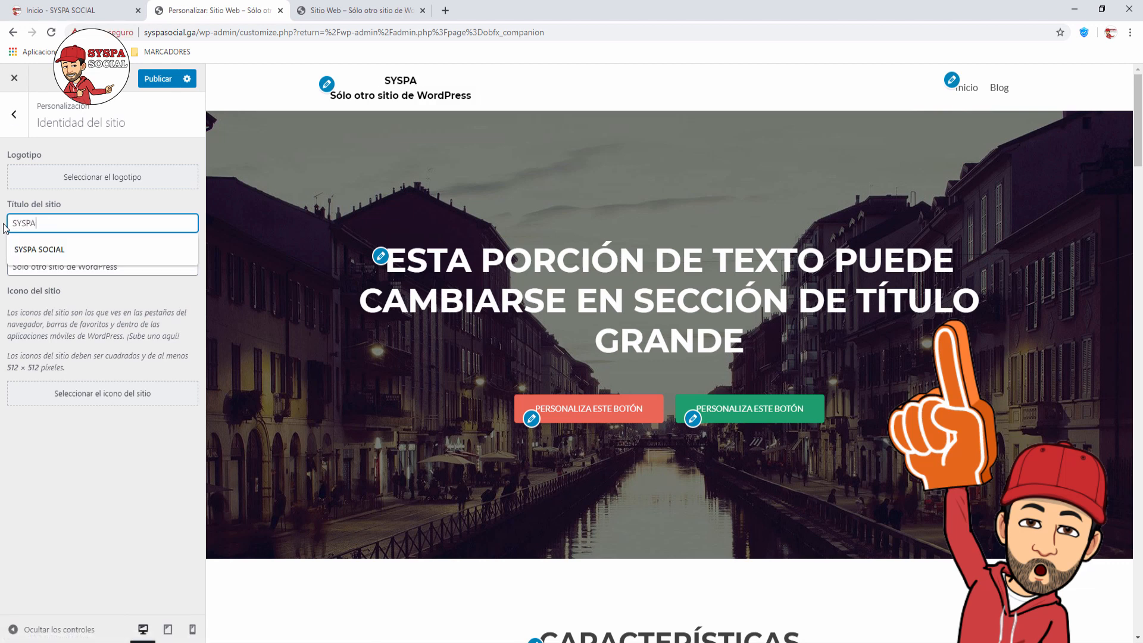
pyautogui.write(' SOCIAL')
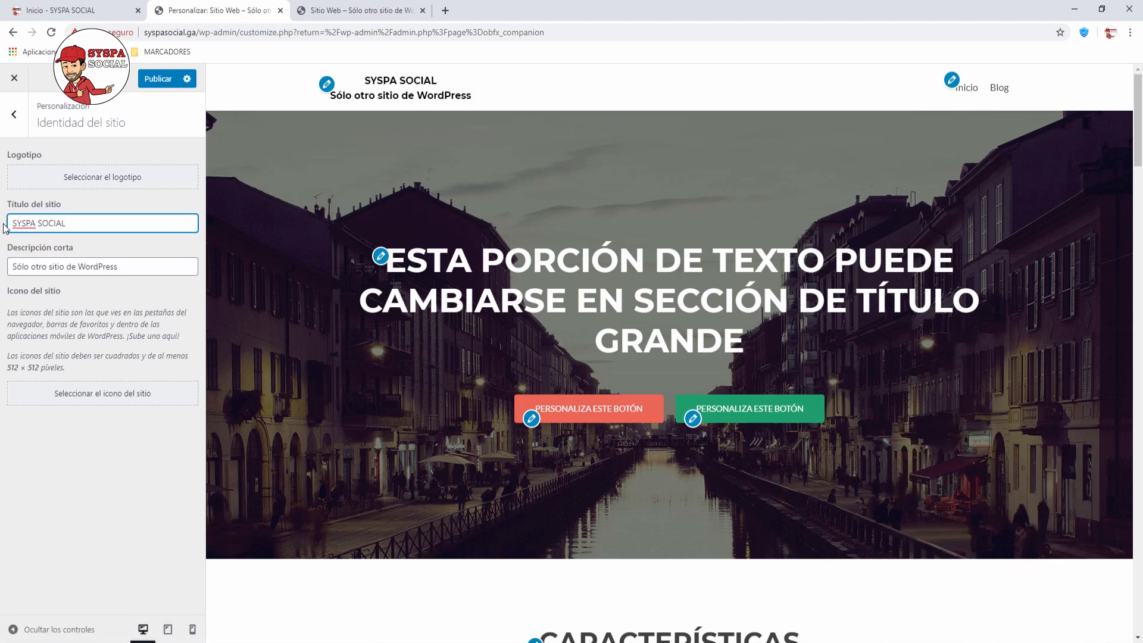
pyautogui.moveTo(151, 266); pyautogui.dragTo(5, 269)
pyautogui.write('Tuto')
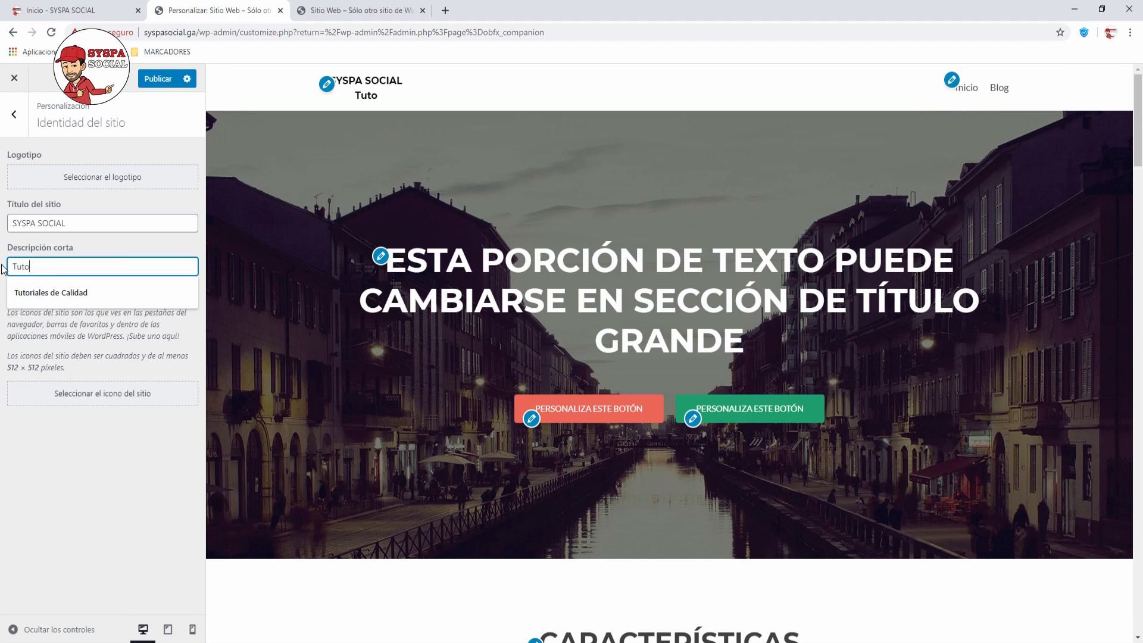
pyautogui.write('riales ')
pyautogui.write('Word')
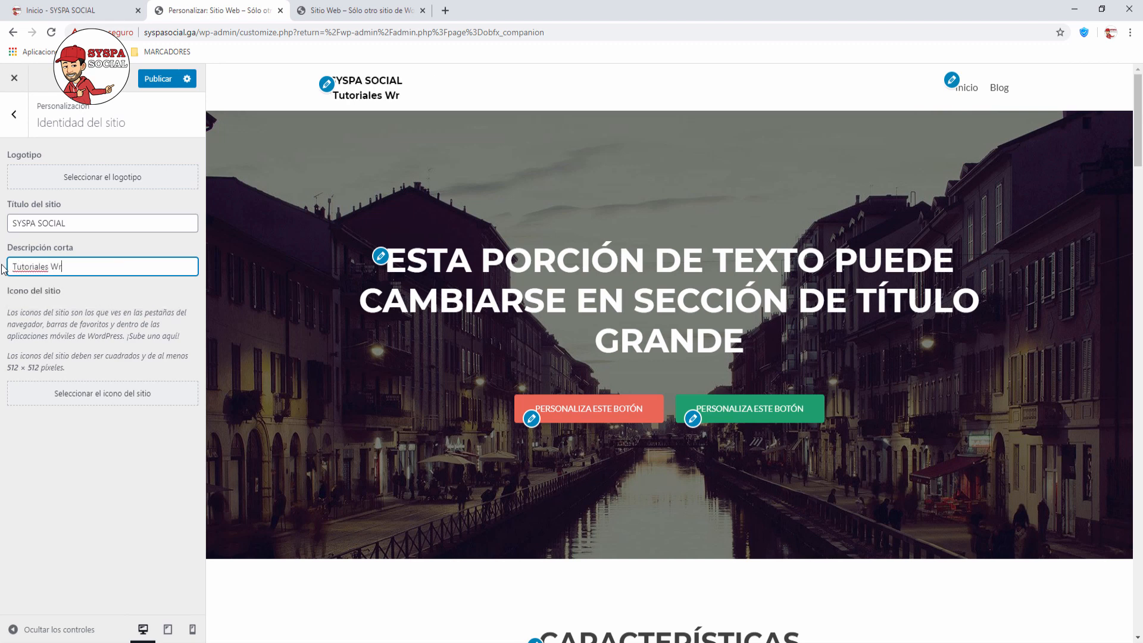
pyautogui.write('press')
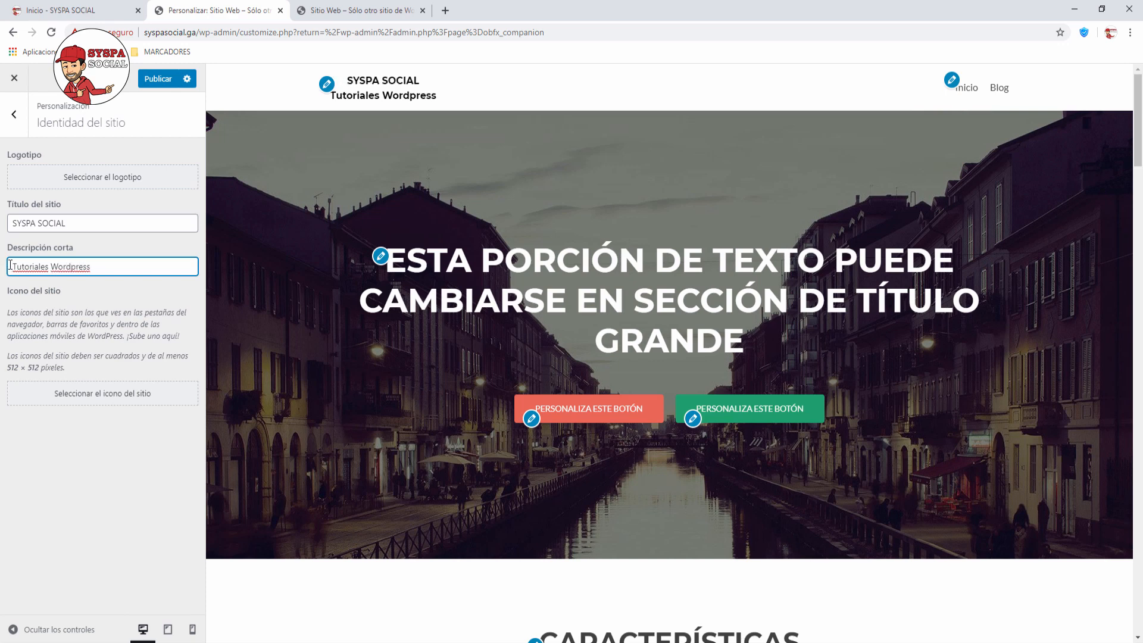
pyautogui.click(86, 217)
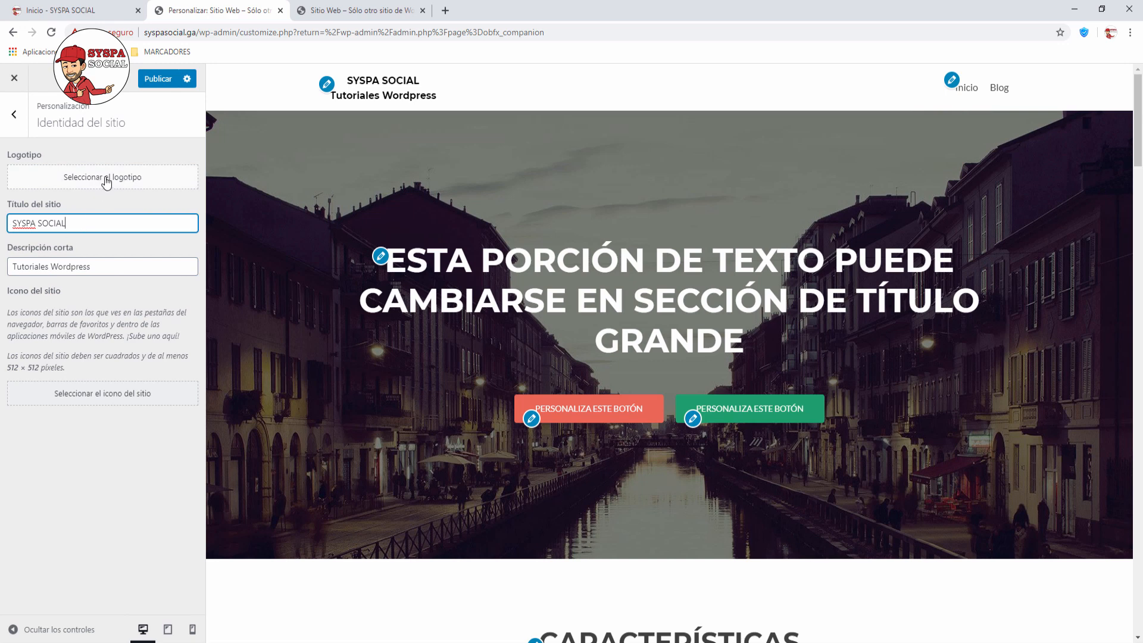
# Step: Upload the rectangular 50H logo file from the LOGOS folder for the site logo
pyautogui.click(106, 181)
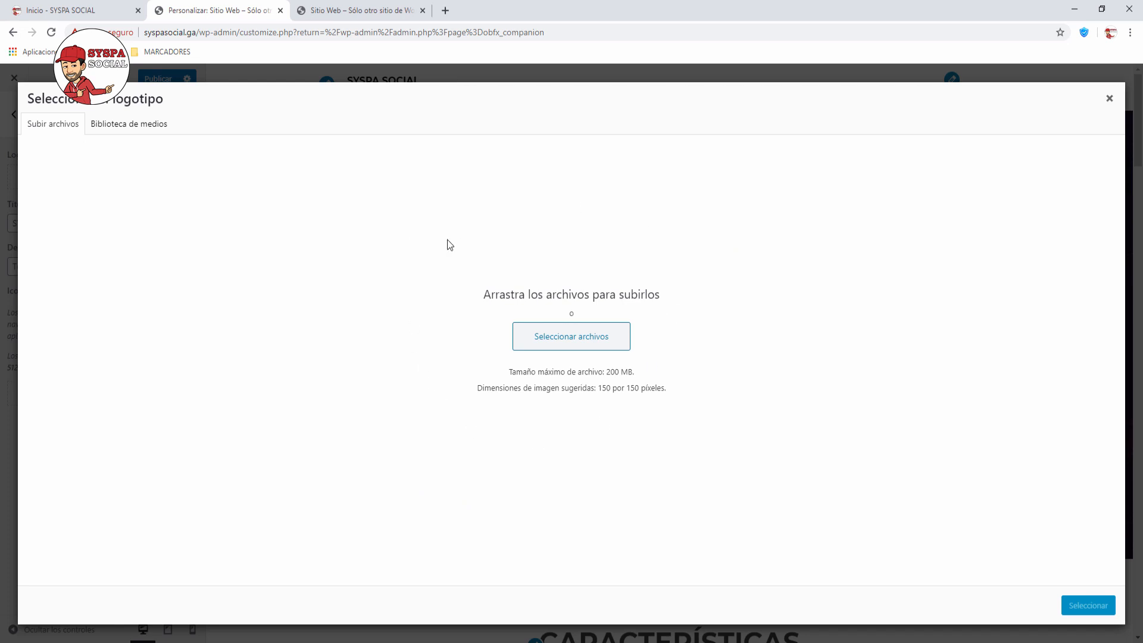
pyautogui.click(131, 125)
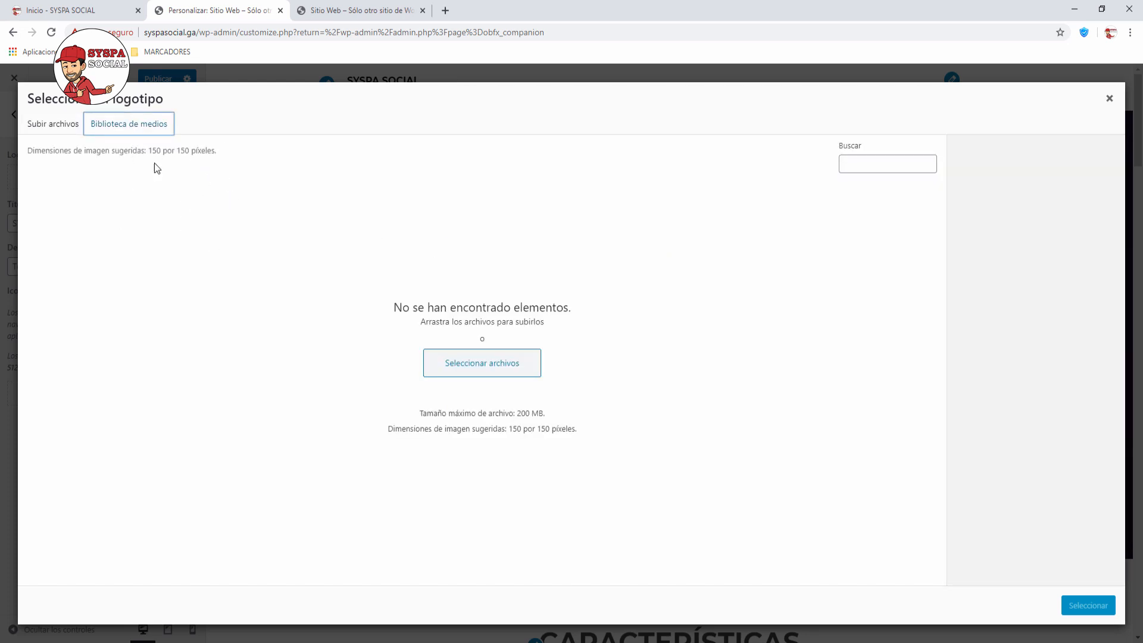
pyautogui.click(53, 125)
pyautogui.click(575, 338)
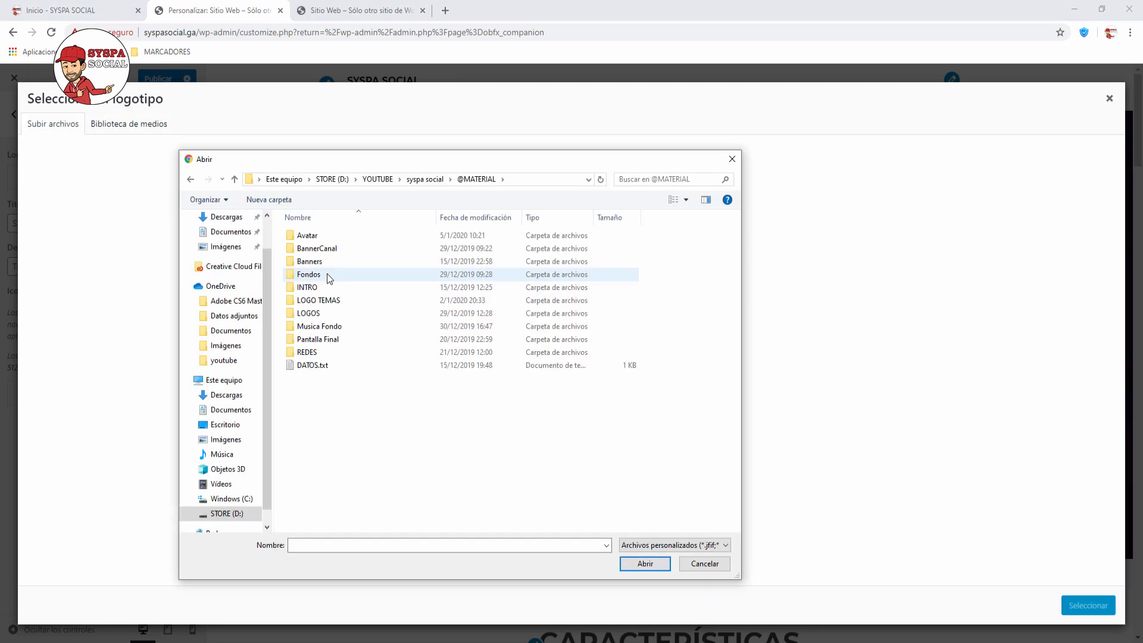
pyautogui.doubleClick(326, 313)
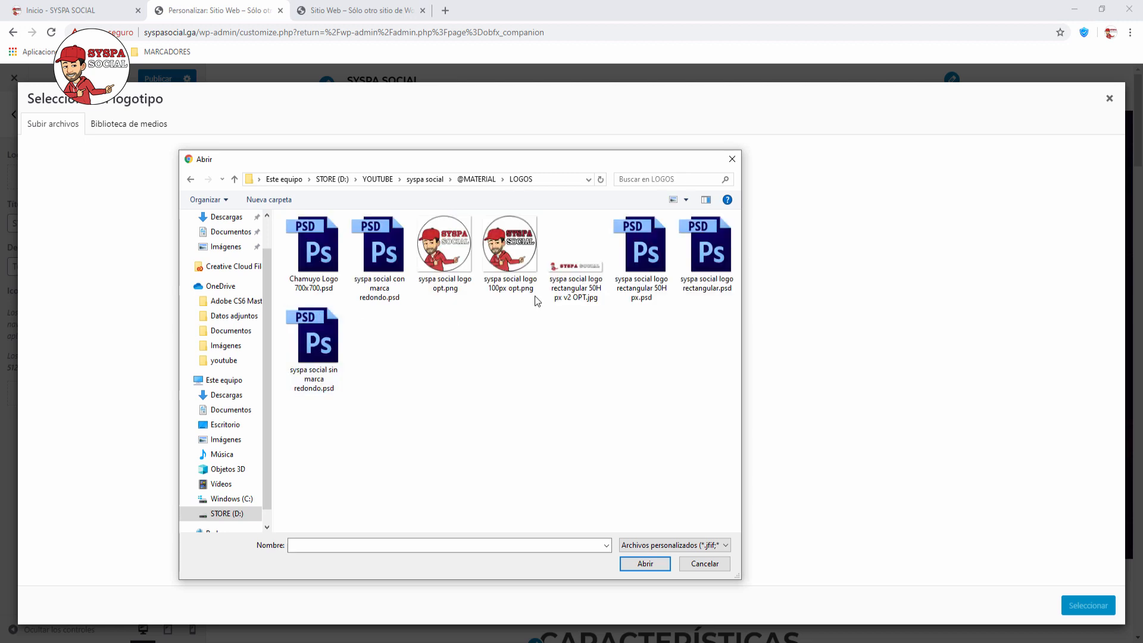
pyautogui.doubleClick(567, 266)
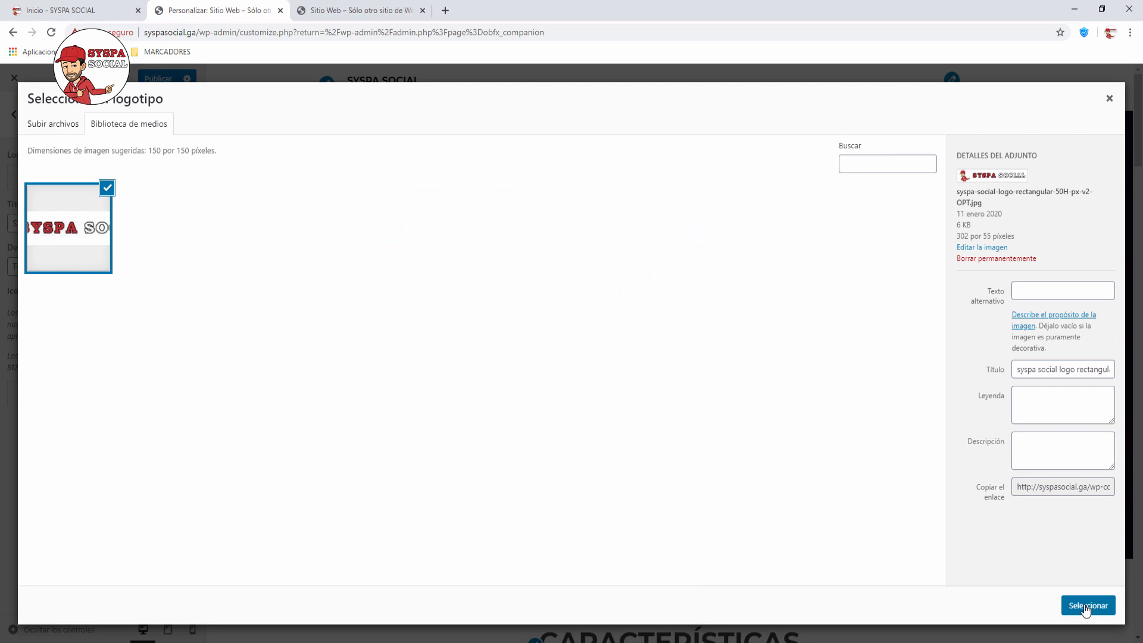
# Step: Use the uploaded image, widen the crop box over the whole logo and crop it
pyautogui.click(1086, 607)
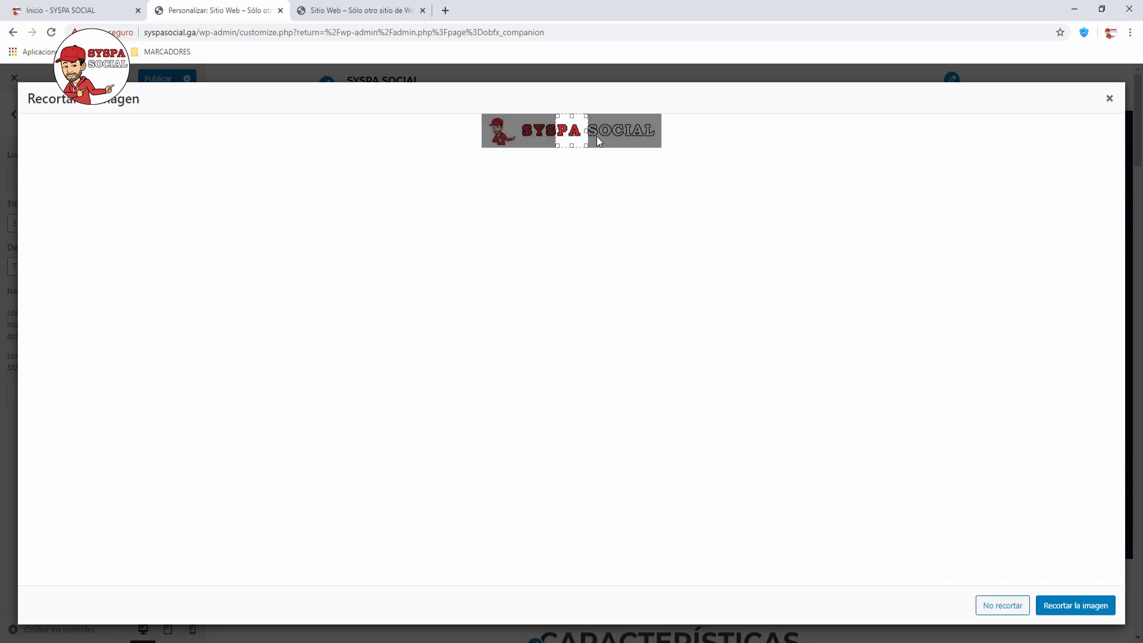
pyautogui.moveTo(584, 130); pyautogui.dragTo(659, 131)
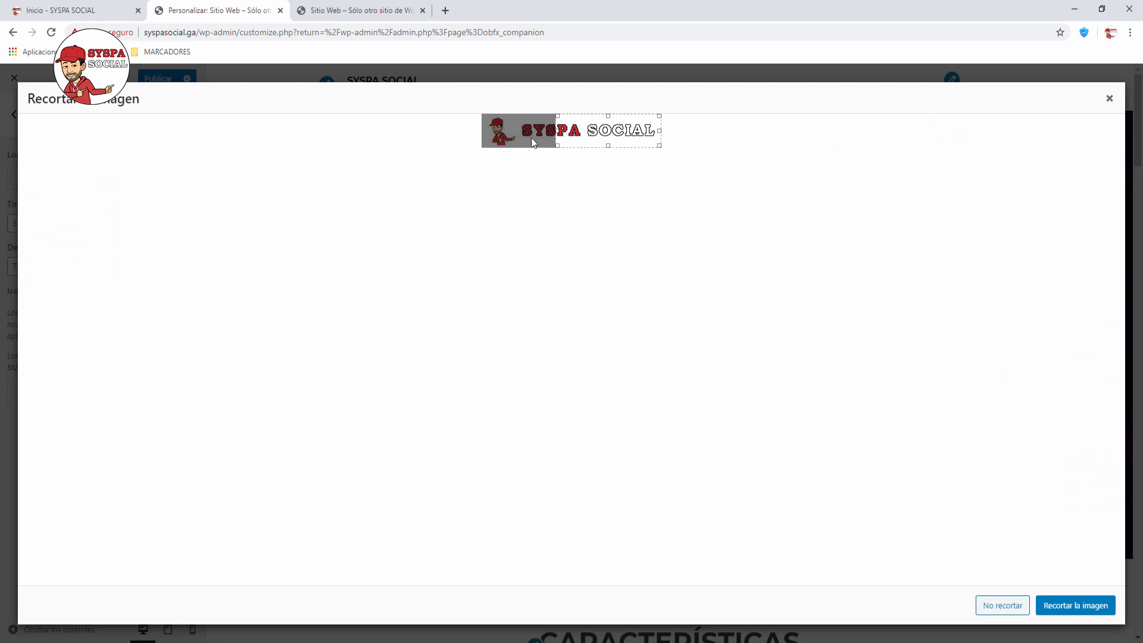
pyautogui.moveTo(556, 130); pyautogui.dragTo(483, 130)
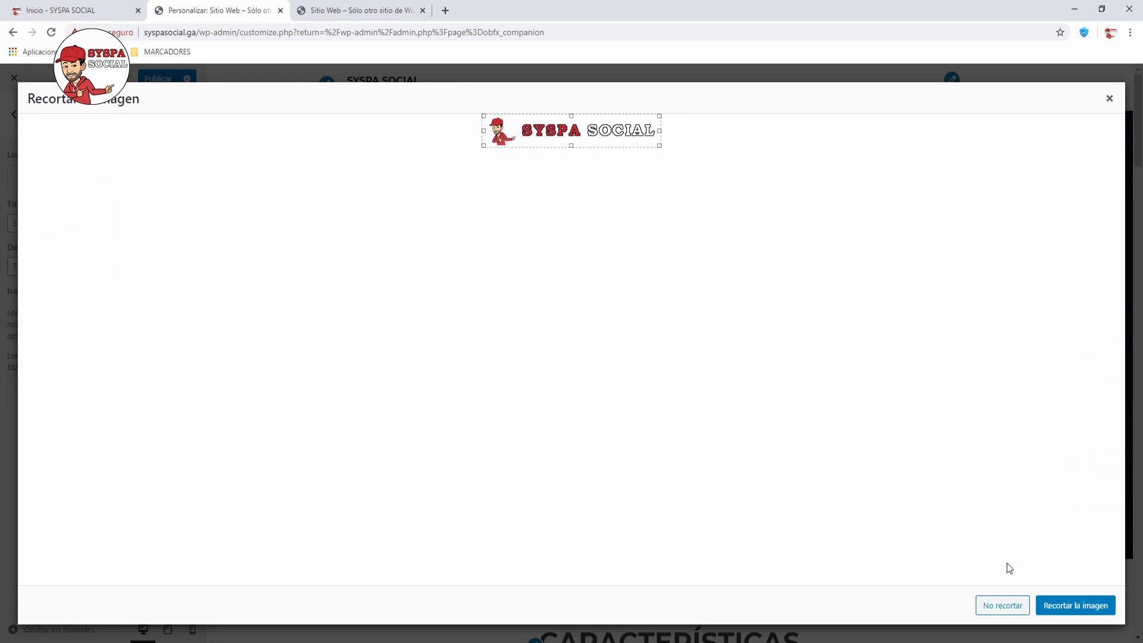
pyautogui.click(1080, 607)
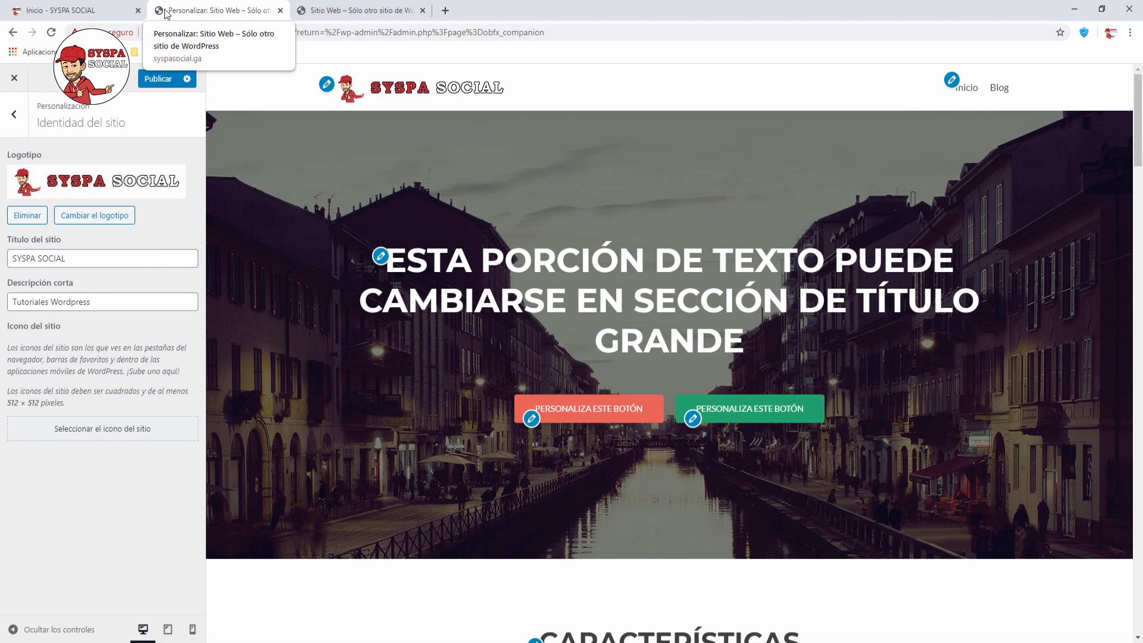
# Step: Upload 'syspa social logo 100px opt.png' and crop it to become the site icon
pyautogui.click(100, 429)
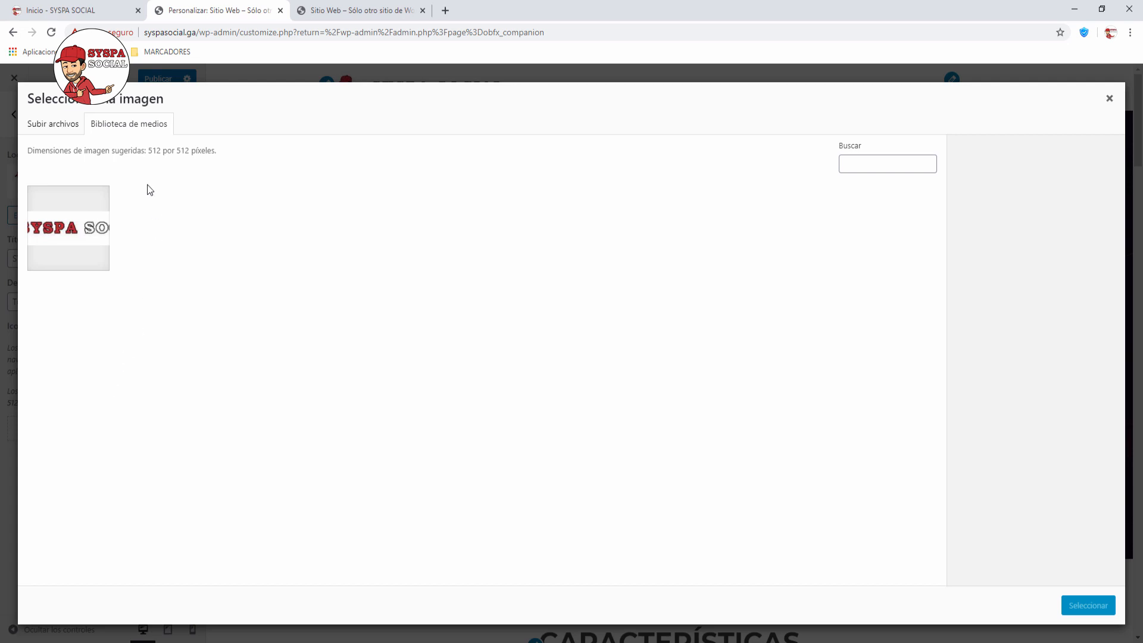
pyautogui.click(48, 130)
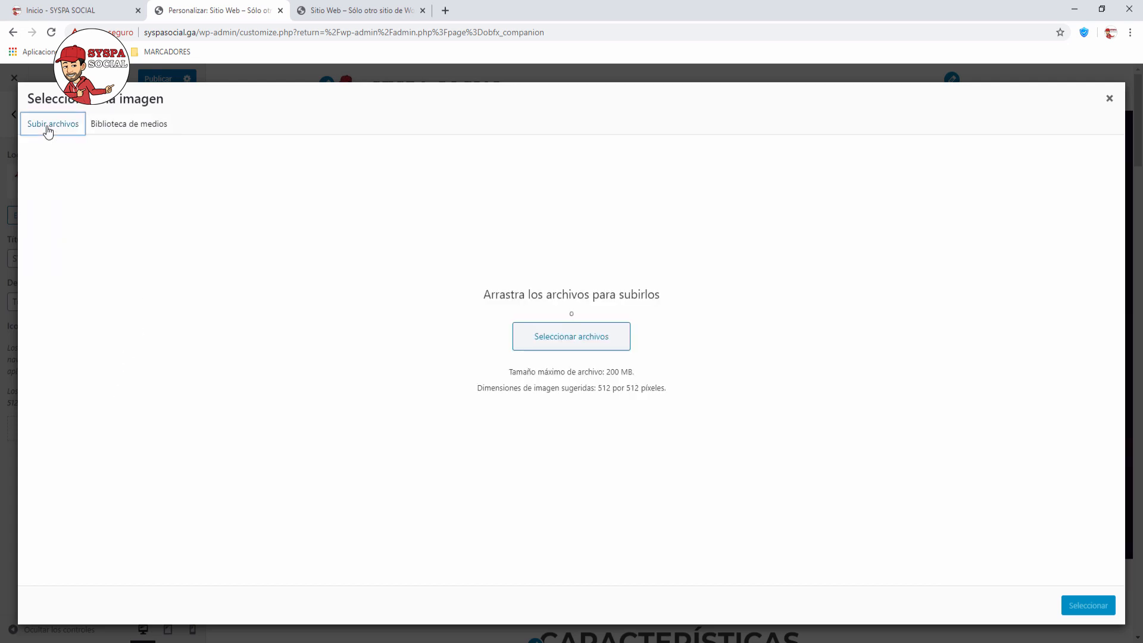
pyautogui.click(585, 341)
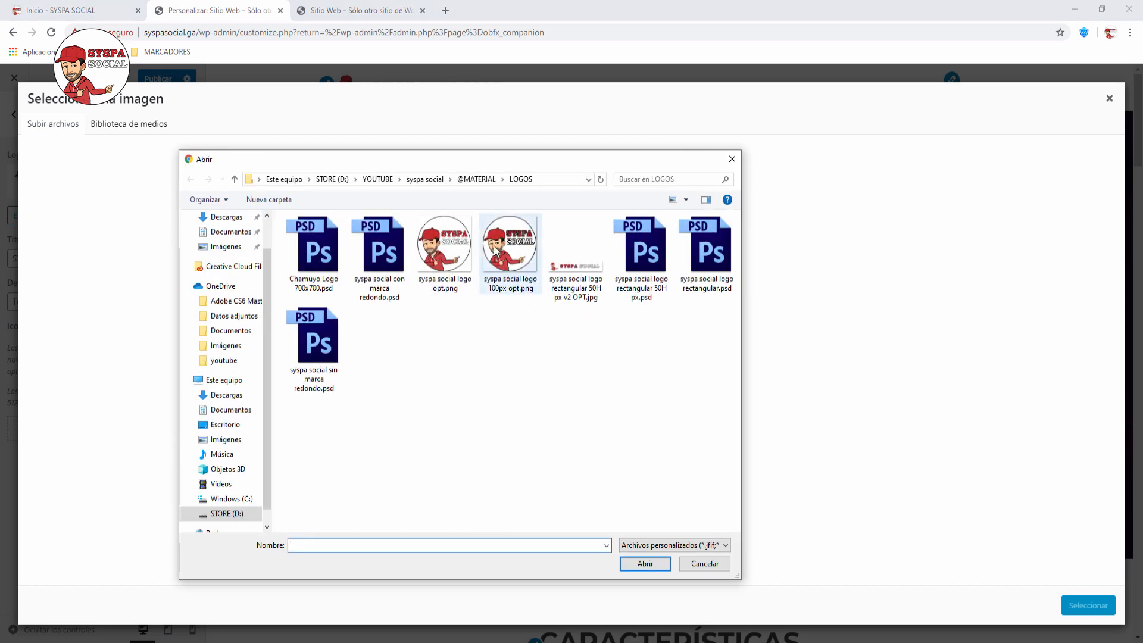
pyautogui.click(496, 250)
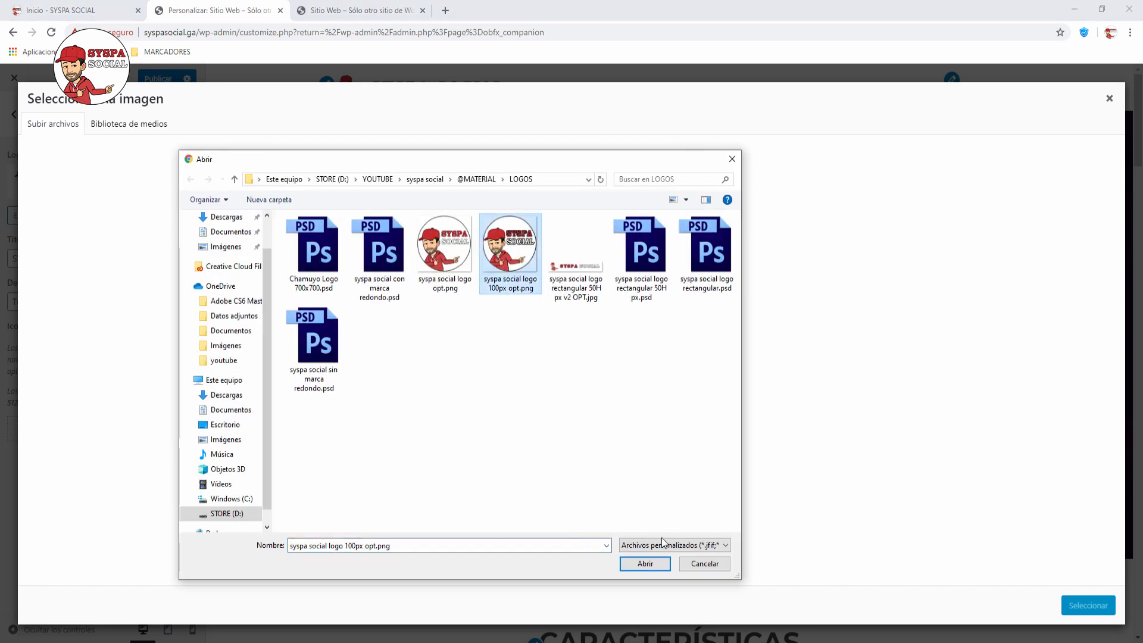
pyautogui.click(648, 563)
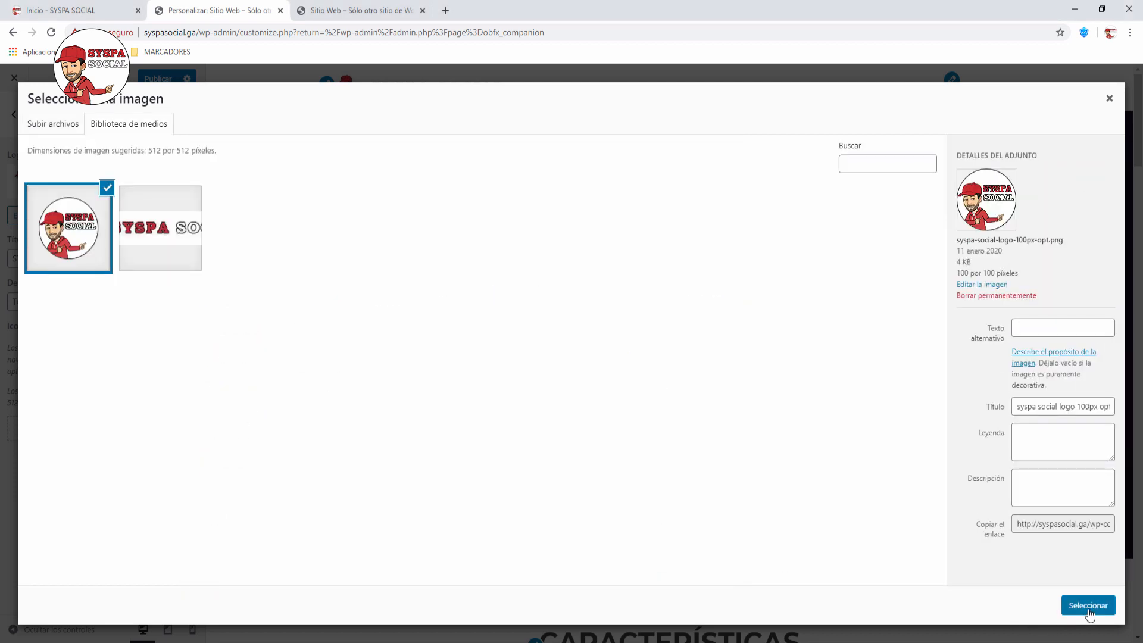
pyautogui.click(1088, 606)
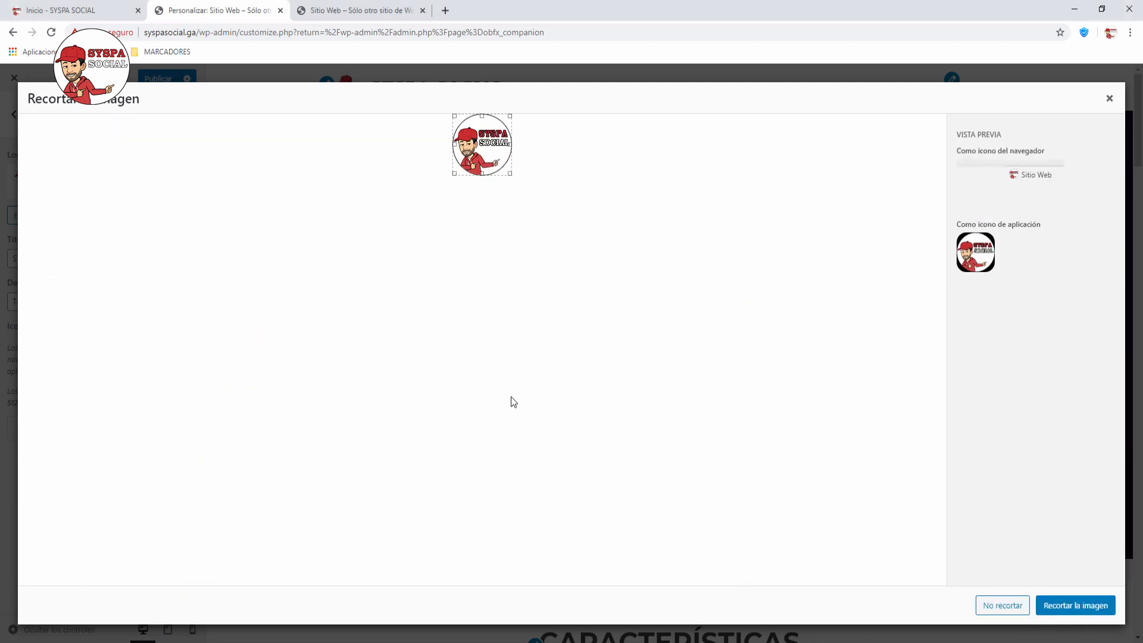
pyautogui.click(1067, 606)
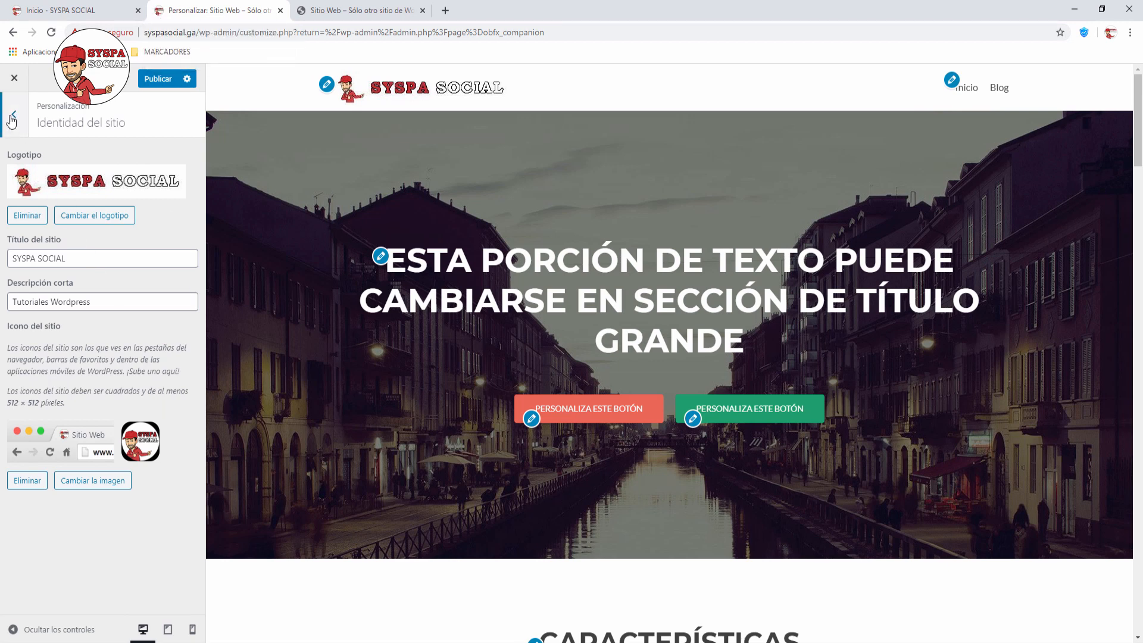
pyautogui.click(12, 117)
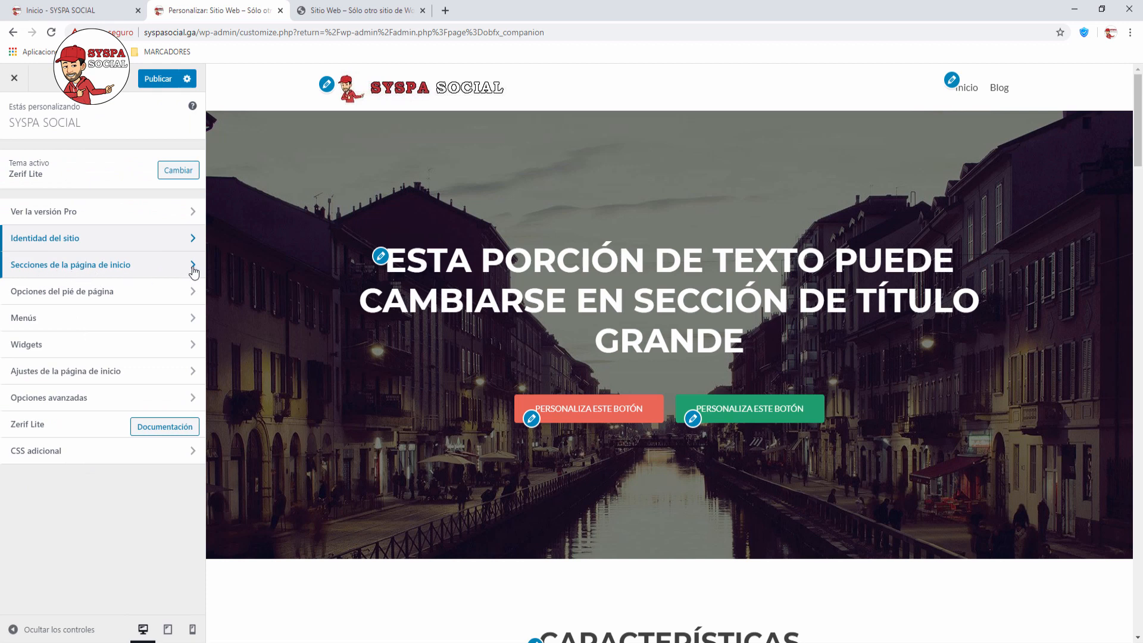
# Step: Change the big-title section's main title to SYSPA SOCIAL
pyautogui.click(193, 268)
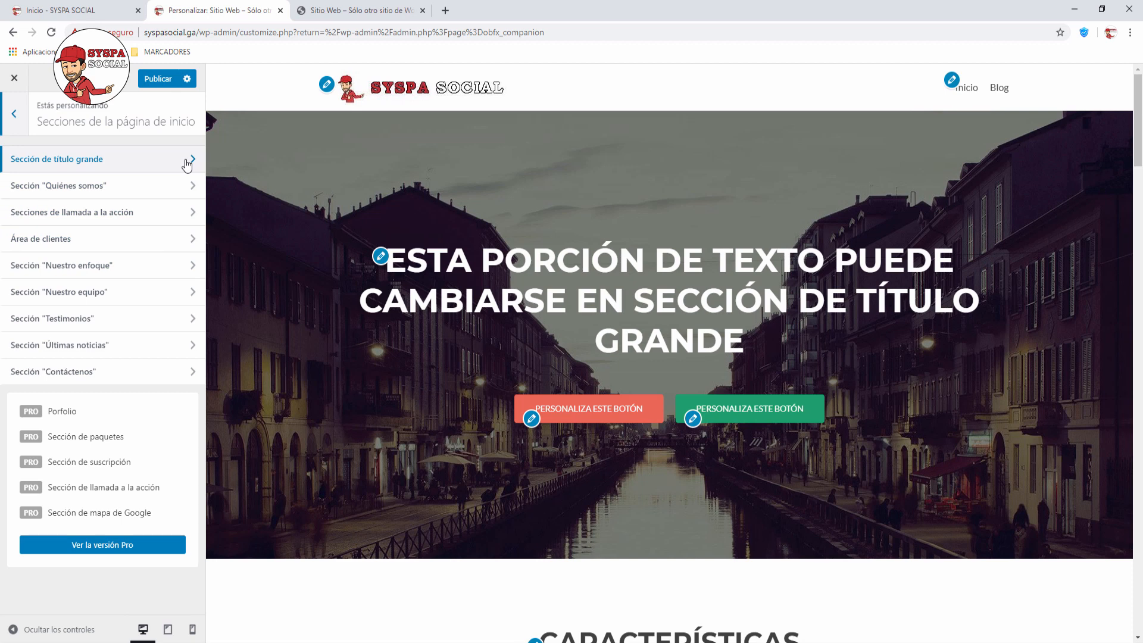
pyautogui.click(190, 164)
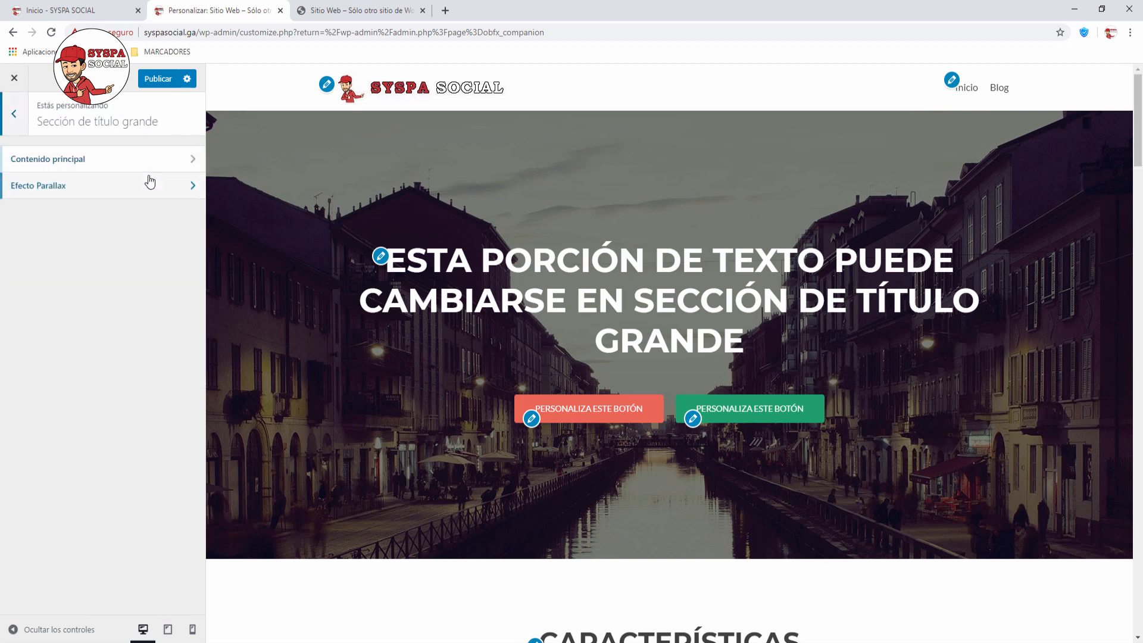
pyautogui.click(194, 160)
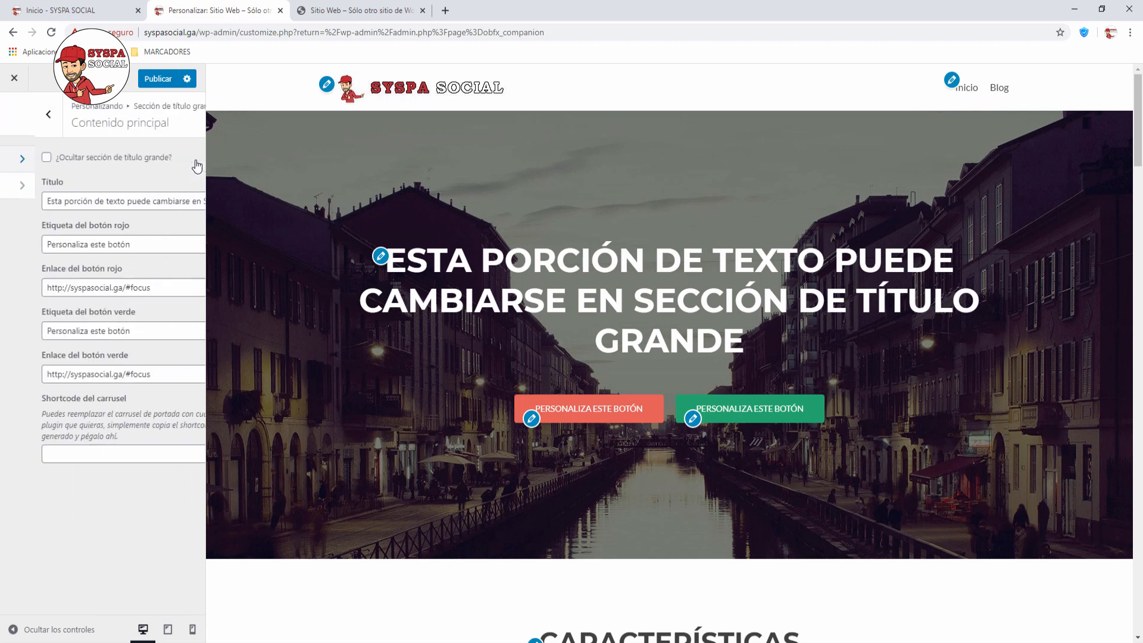
pyautogui.moveTo(12, 200); pyautogui.dragTo(217, 208)
pyautogui.write('S')
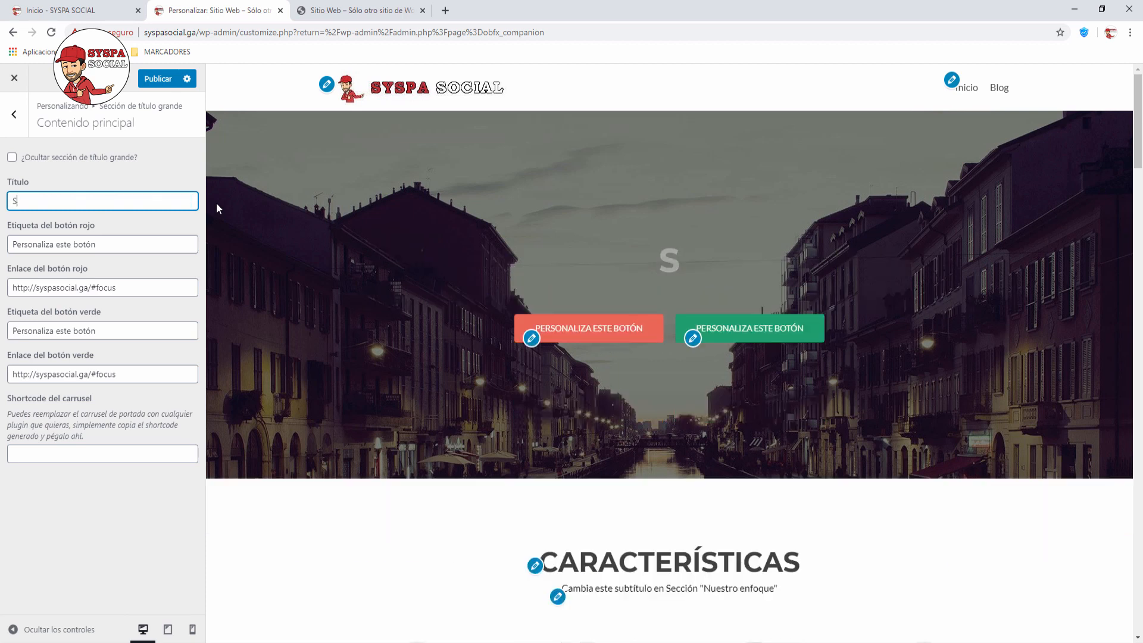
pyautogui.write('YSPA SOCIAL')
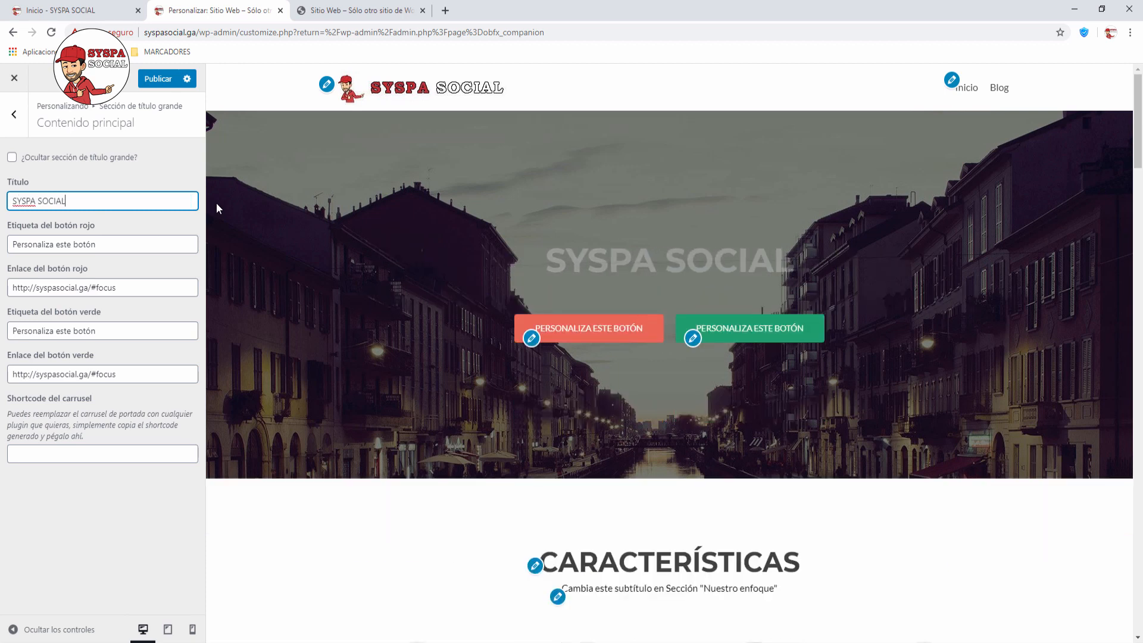
# Step: Relabel the red button YOUTUBE and the green button TUTORIALES
pyautogui.moveTo(122, 248); pyautogui.dragTo(1, 244)
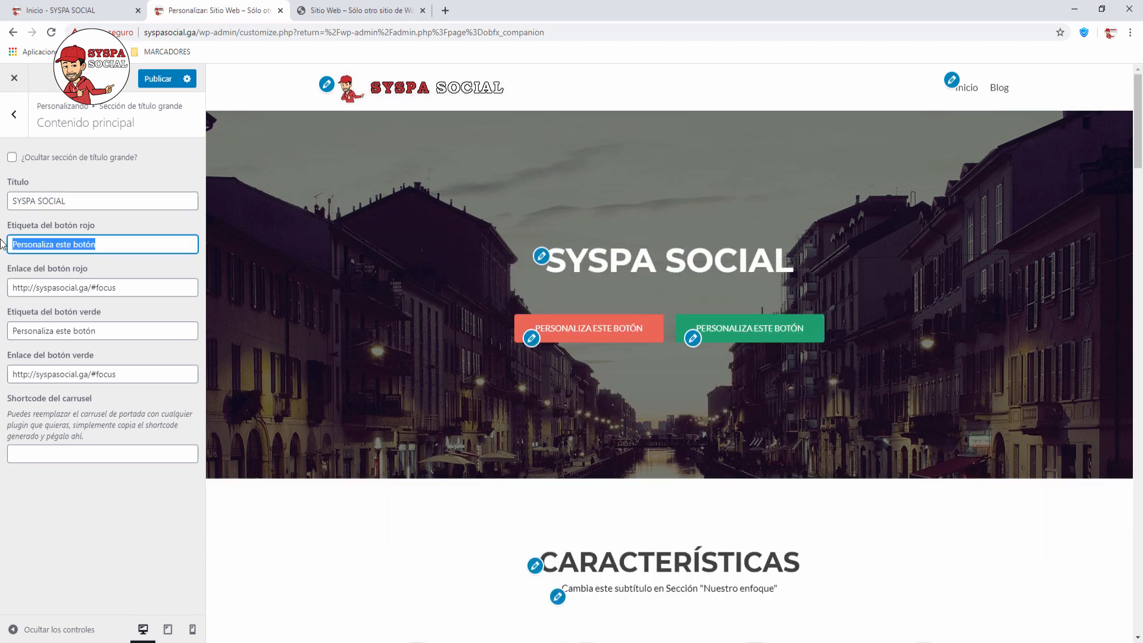
pyautogui.write('YOUT')
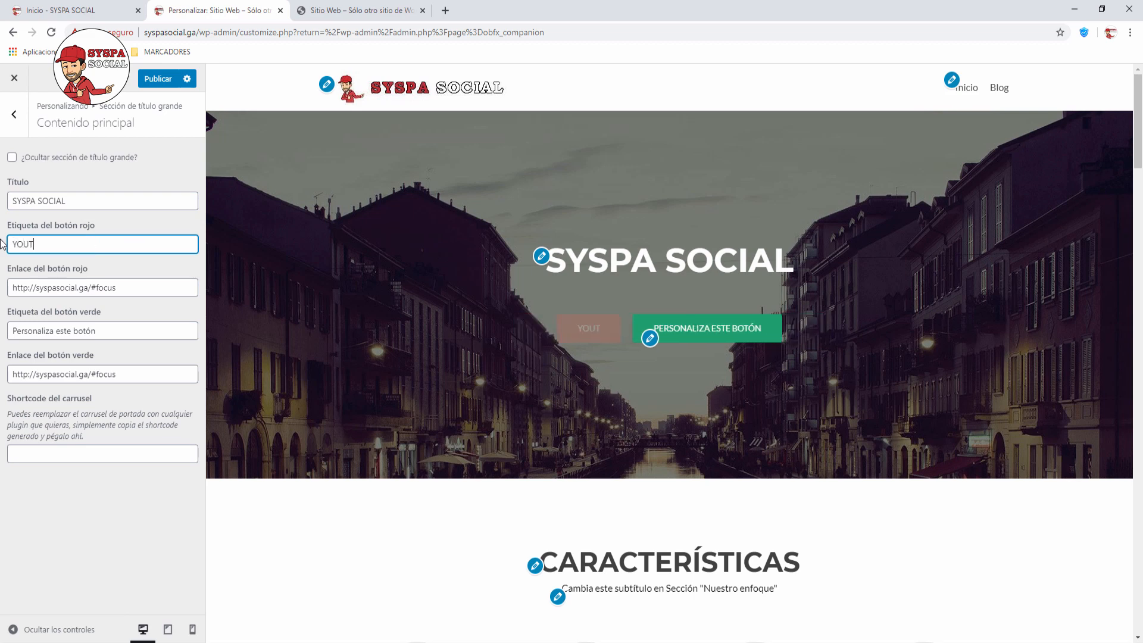
pyautogui.write('UBE')
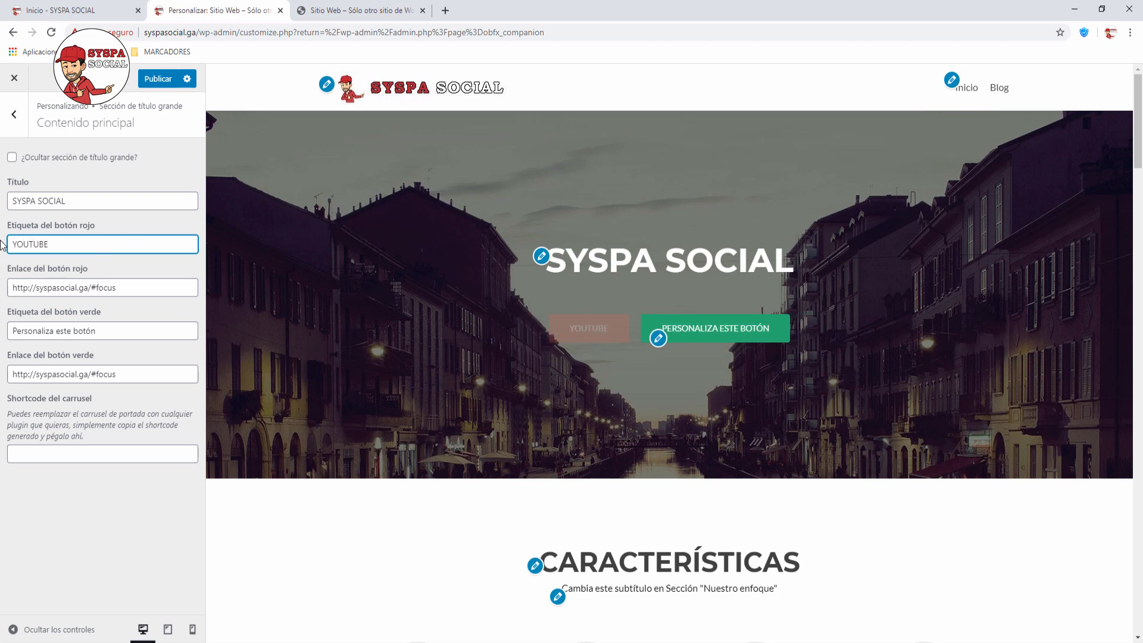
pyautogui.moveTo(119, 331); pyautogui.dragTo(2, 324)
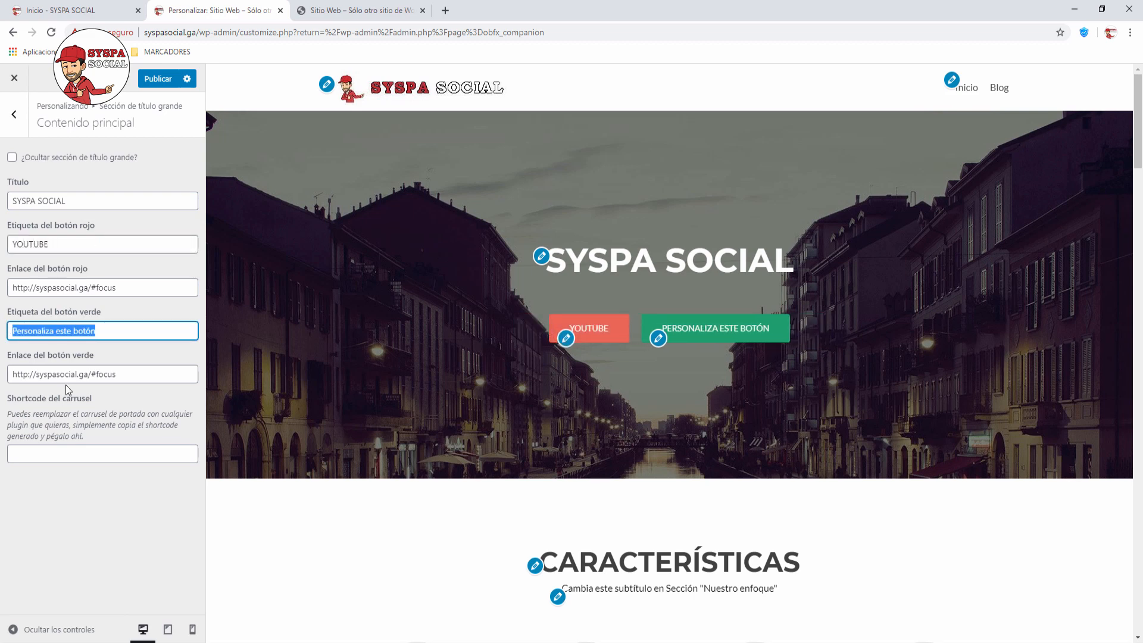
pyautogui.write('TUTORIALES')
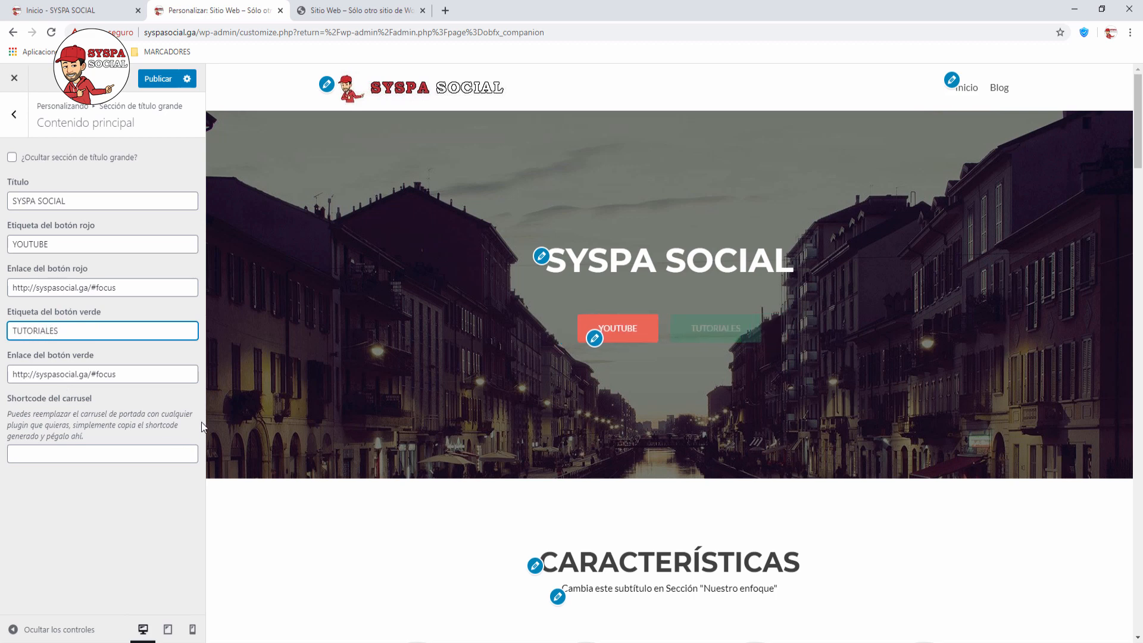
pyautogui.press('Tab')
pyautogui.press('Tab')
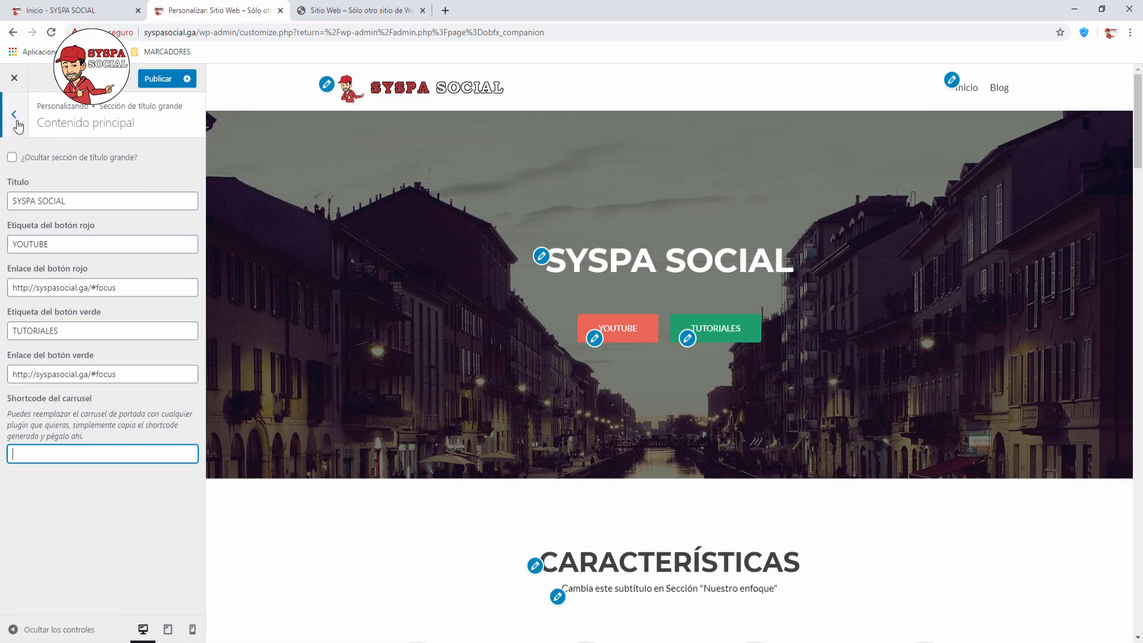
pyautogui.click(13, 115)
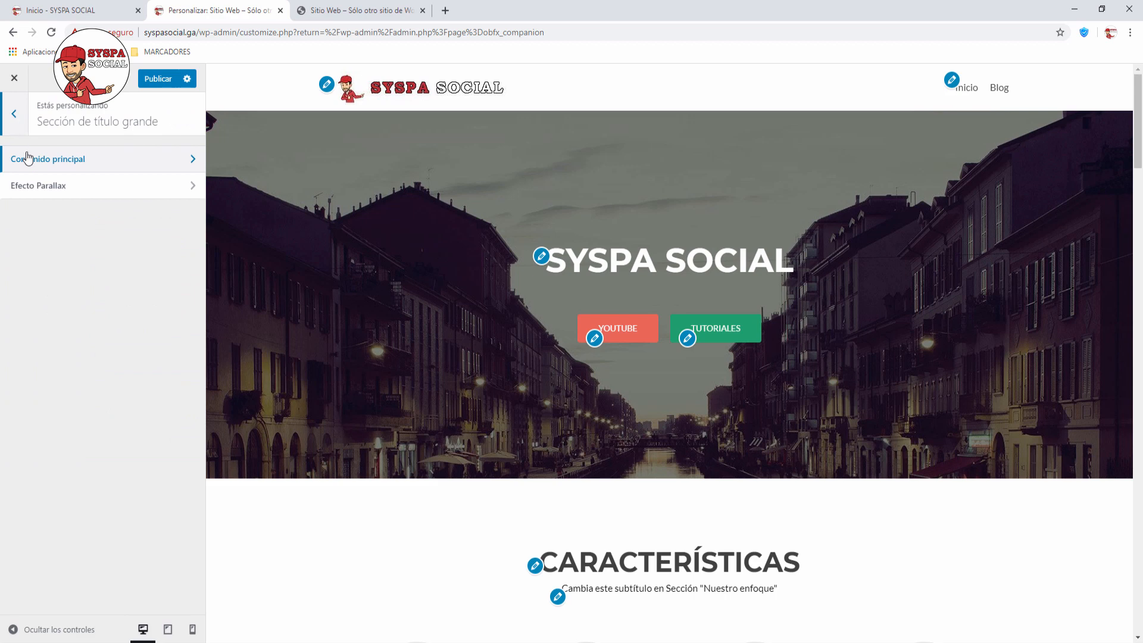
# Step: Enable '¿Usar efecto parallax?' in the big-title section's Efecto Parallax settings
pyautogui.click(190, 193)
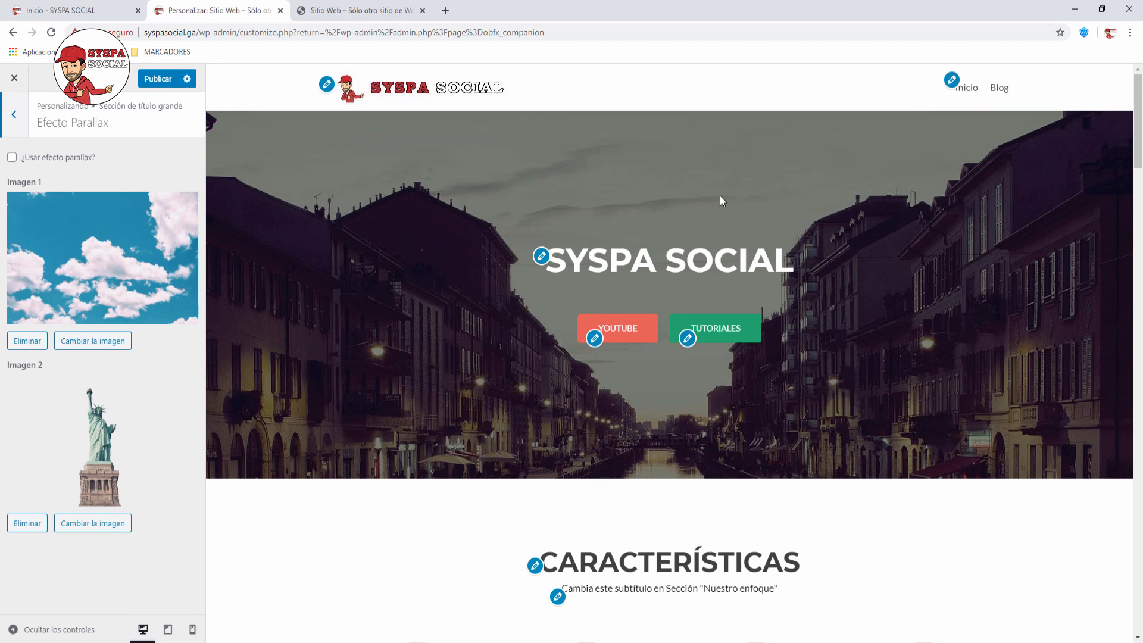
pyautogui.scroll(-4, 518, 351)
pyautogui.scroll(3, 529, 357)
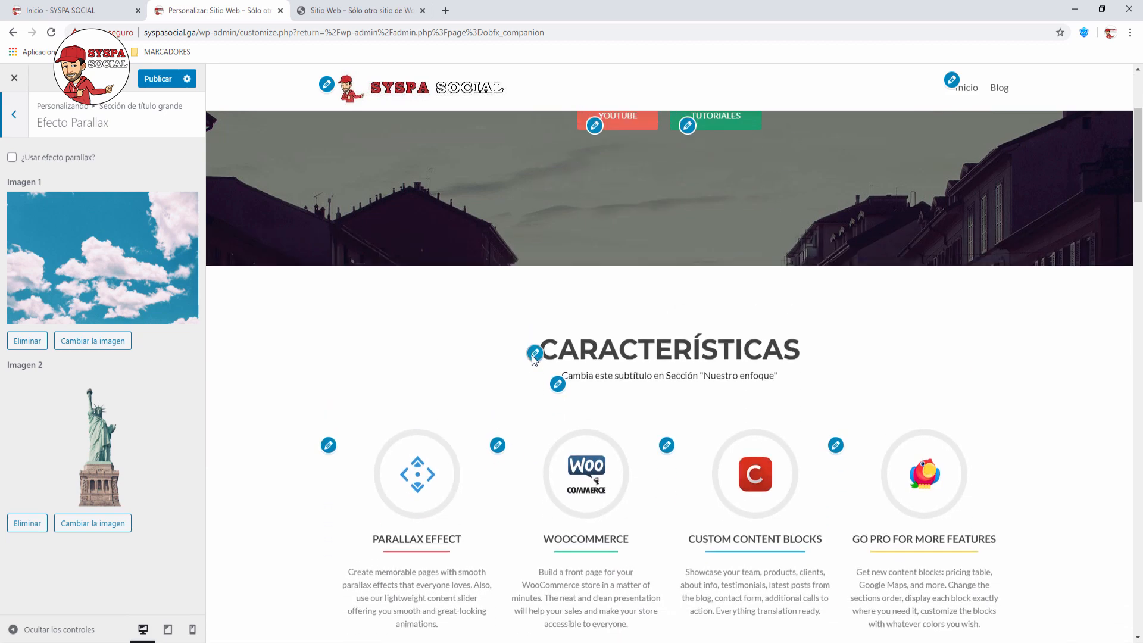
pyautogui.scroll(1, 533, 360)
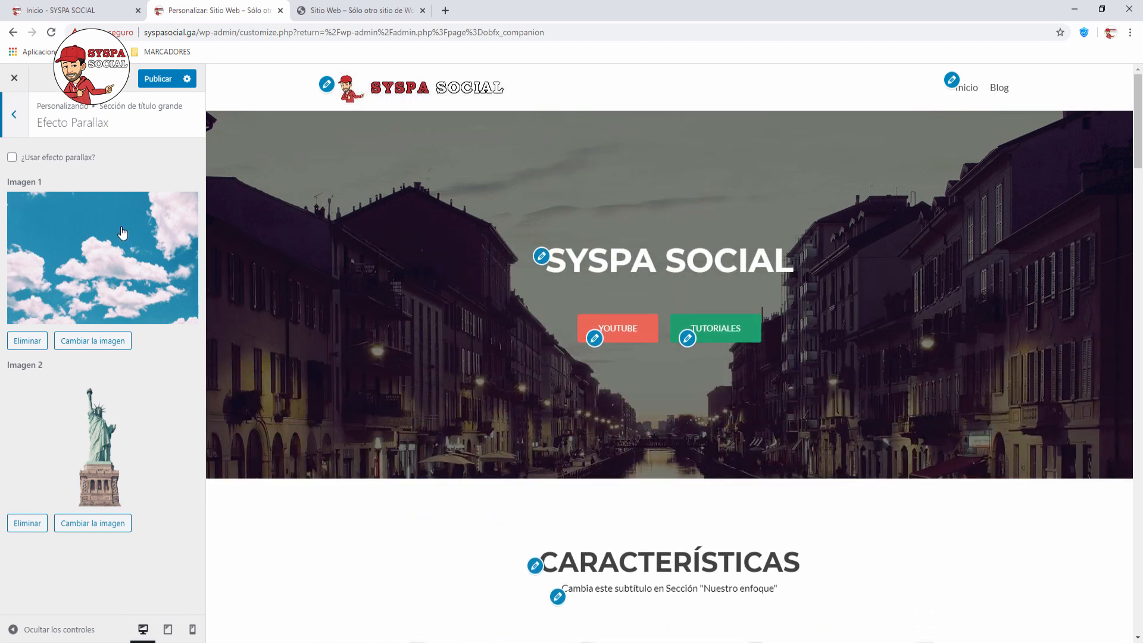
pyautogui.click(12, 157)
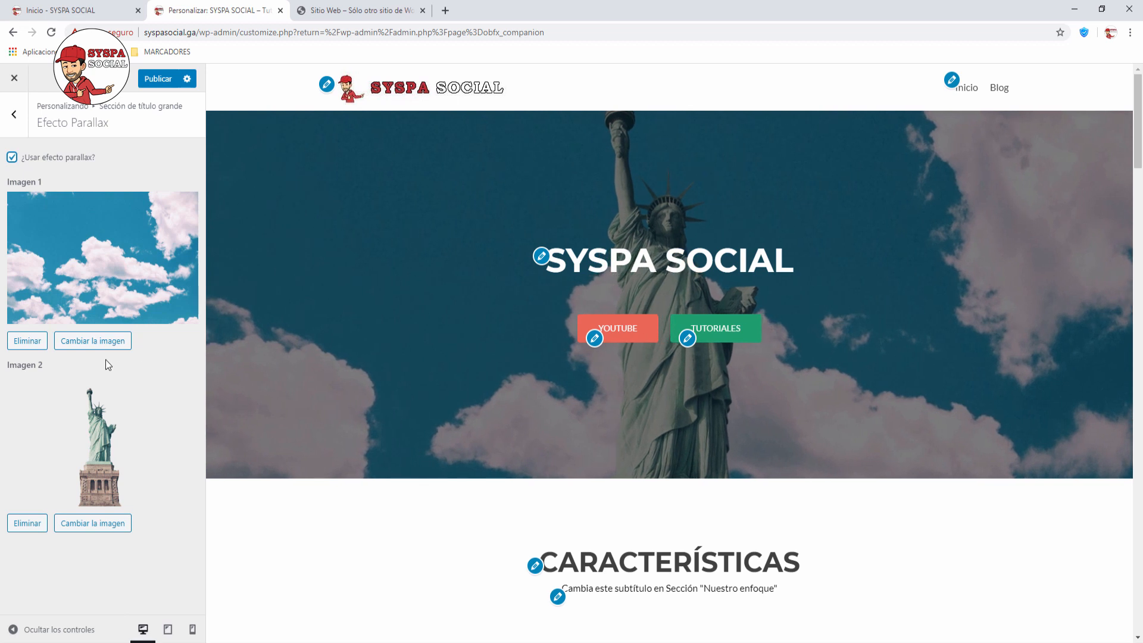
pyautogui.click(96, 344)
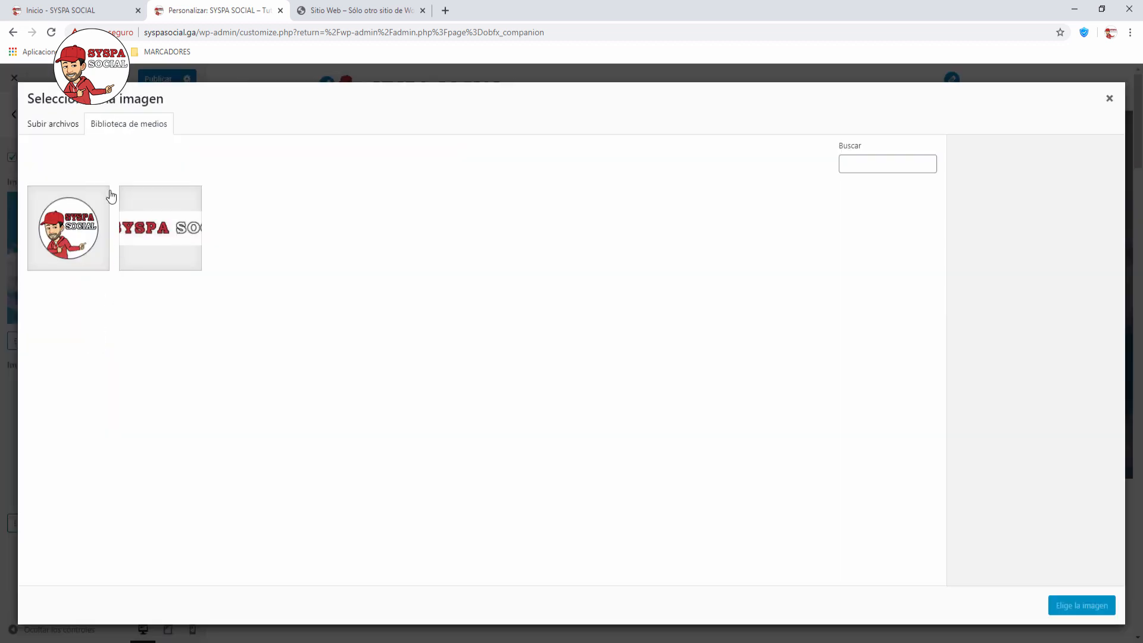
pyautogui.click(55, 124)
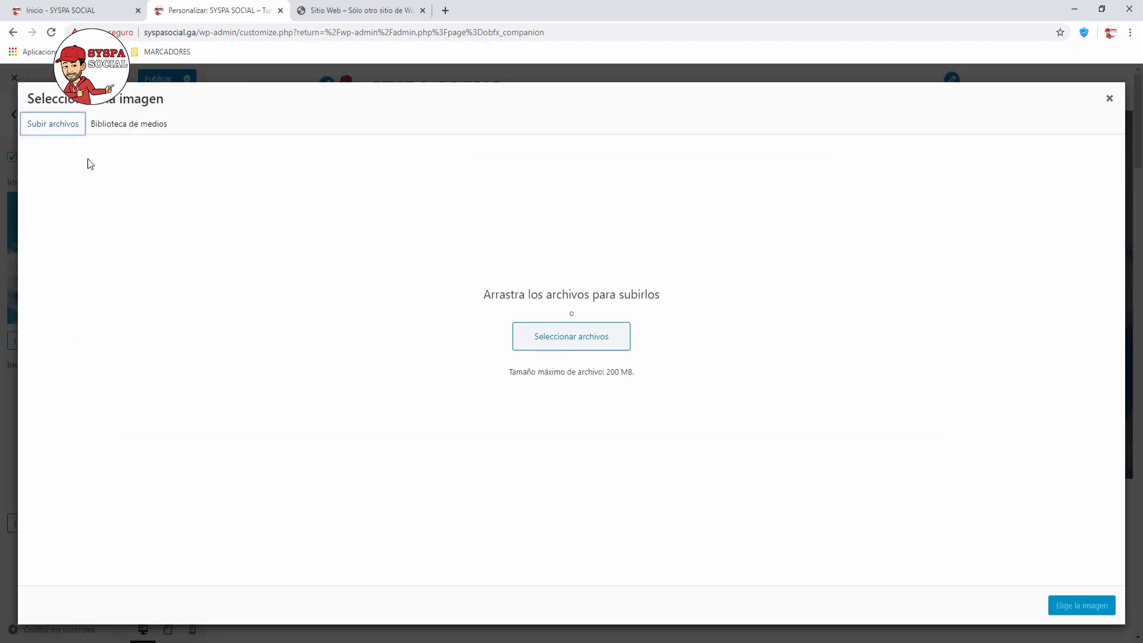
pyautogui.click(572, 337)
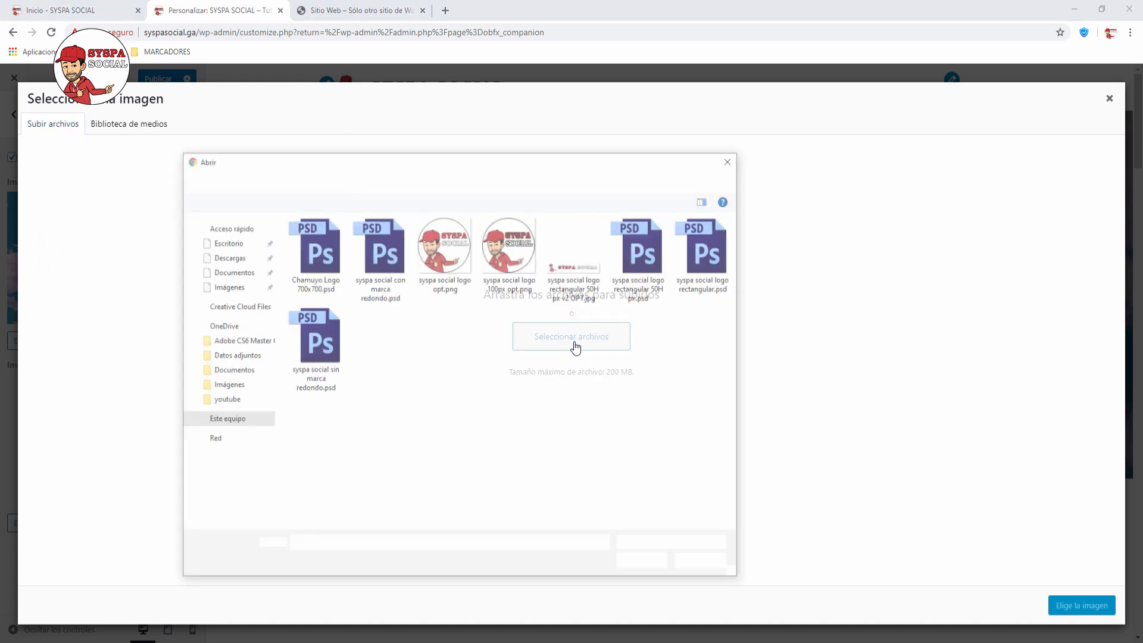
pyautogui.click(473, 177)
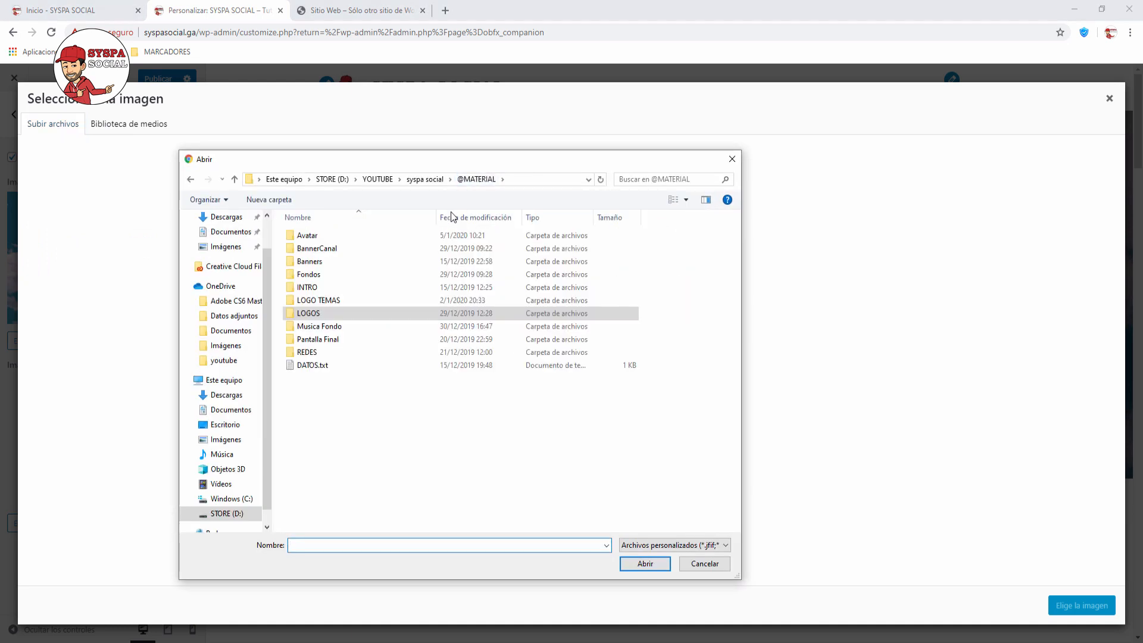
pyautogui.doubleClick(315, 275)
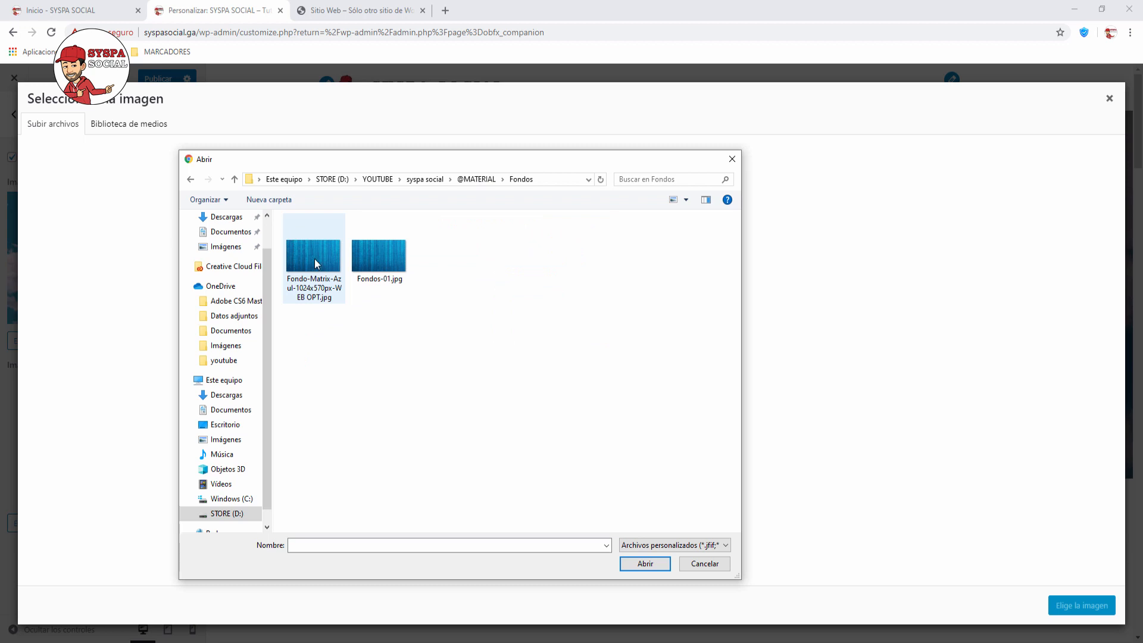
pyautogui.click(314, 259)
pyautogui.click(645, 564)
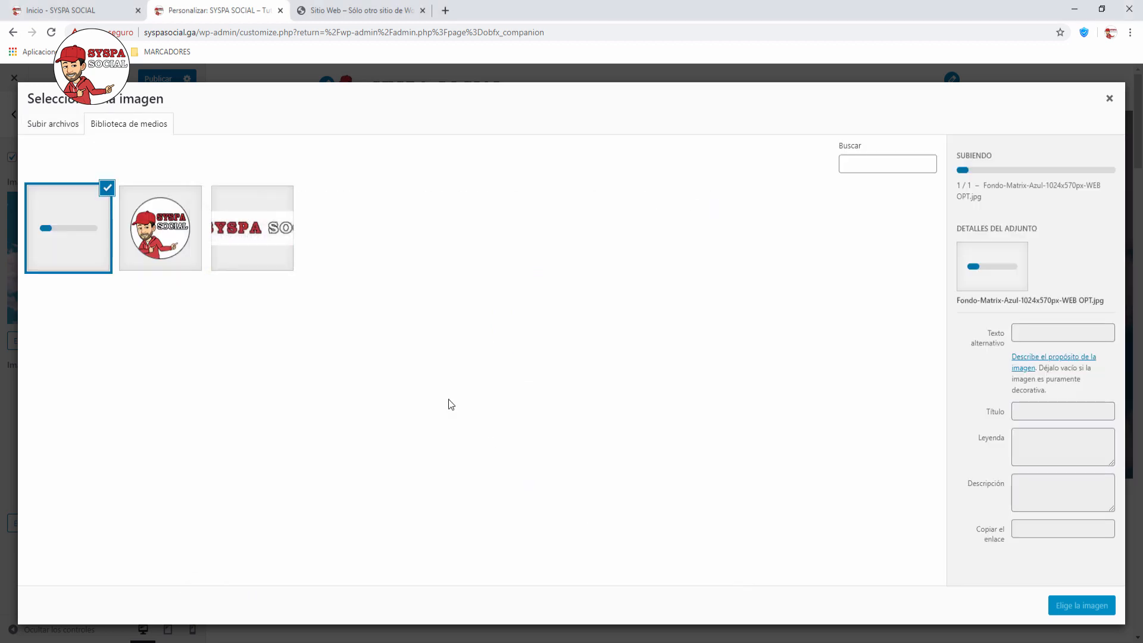
pyautogui.click(1077, 604)
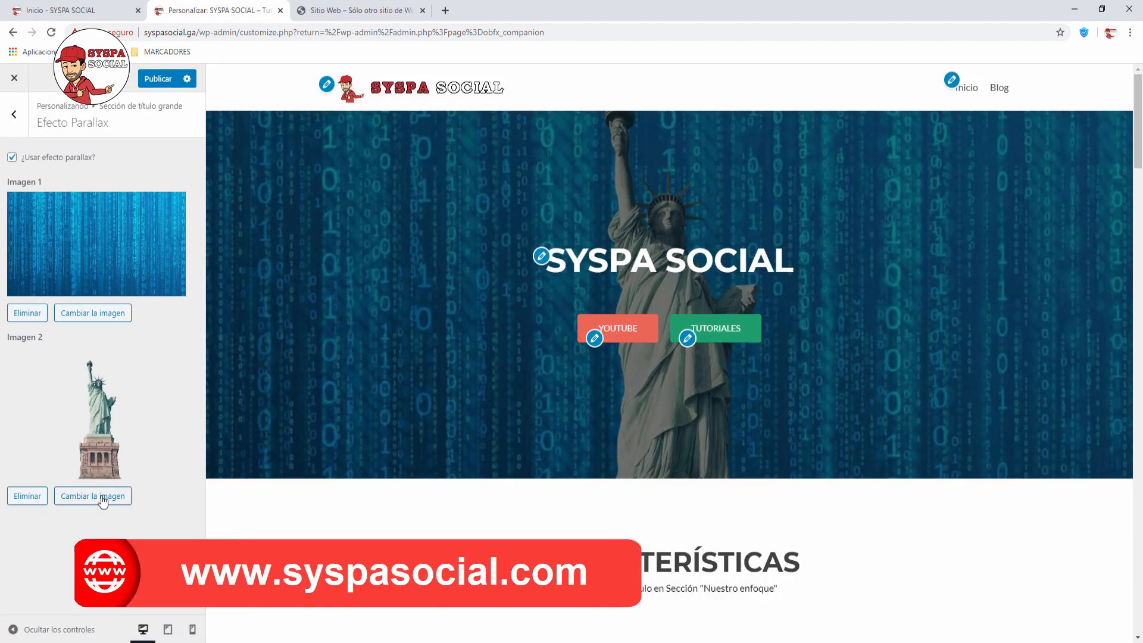
pyautogui.click(103, 499)
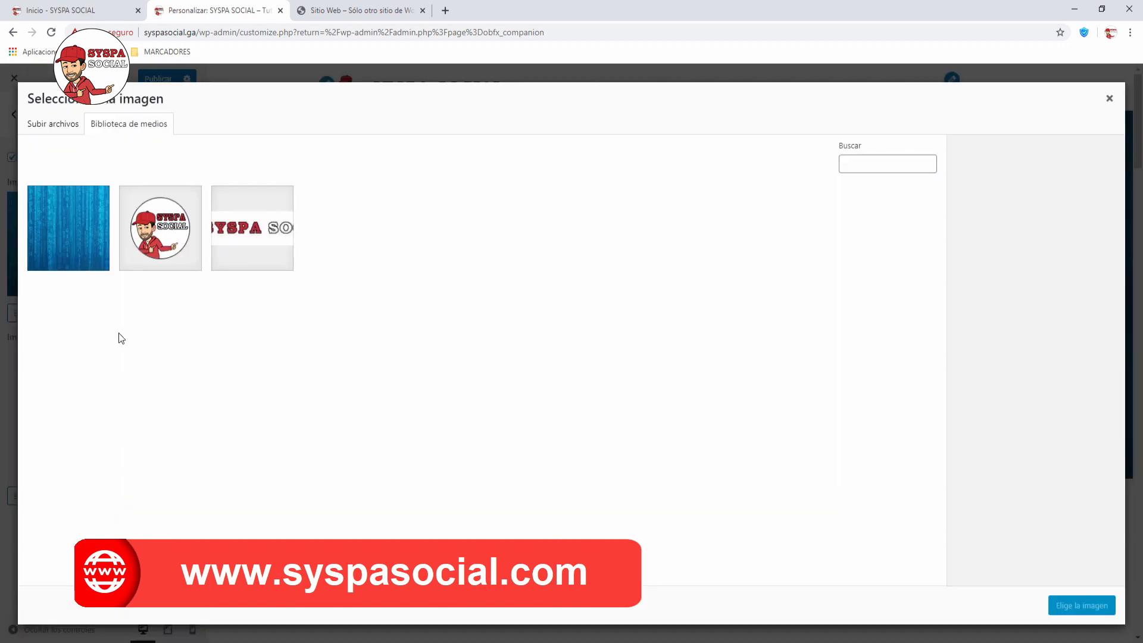
# Step: Upload the SYSPA SOCIAL character PNG from the BannerCanal folder as parallax image 2
pyautogui.click(65, 129)
pyautogui.click(576, 335)
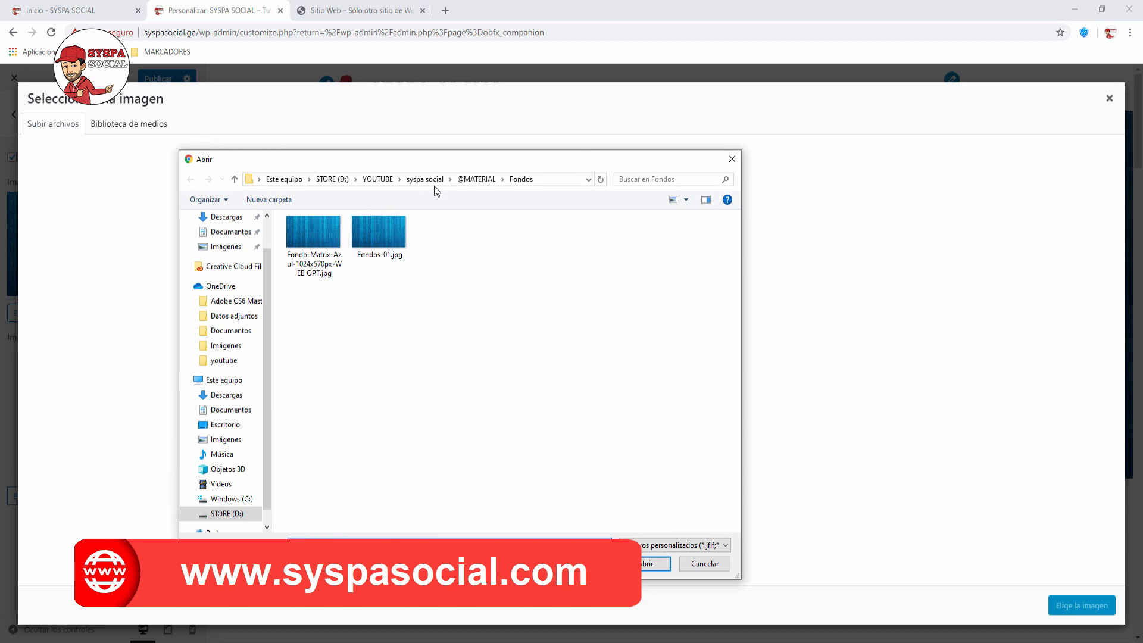
pyautogui.click(476, 179)
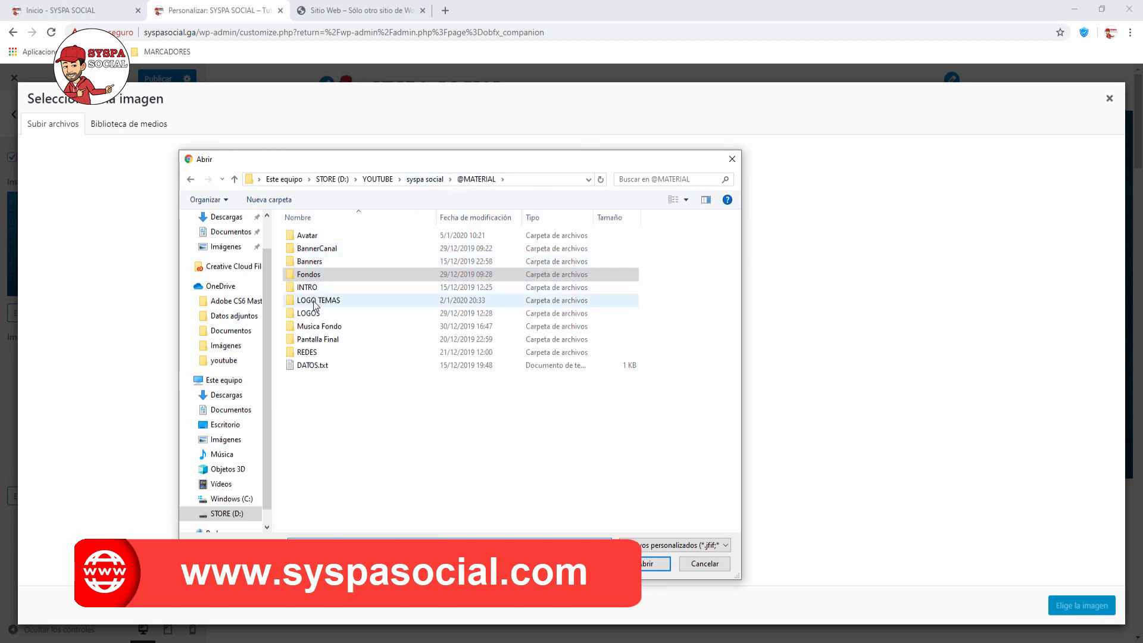
pyautogui.doubleClick(308, 314)
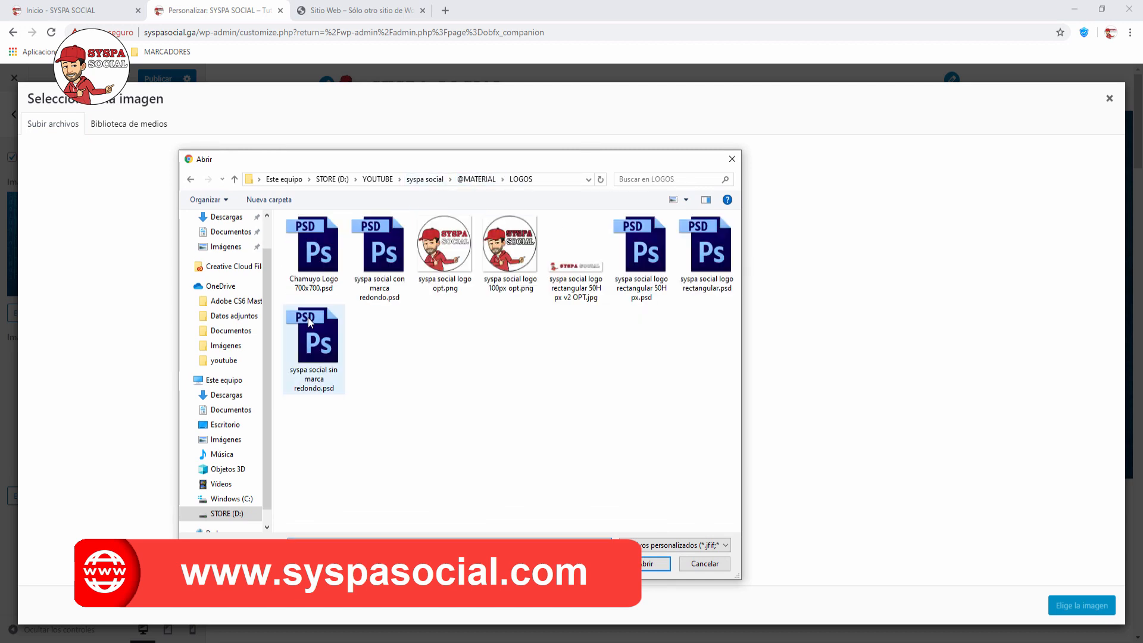
pyautogui.click(476, 179)
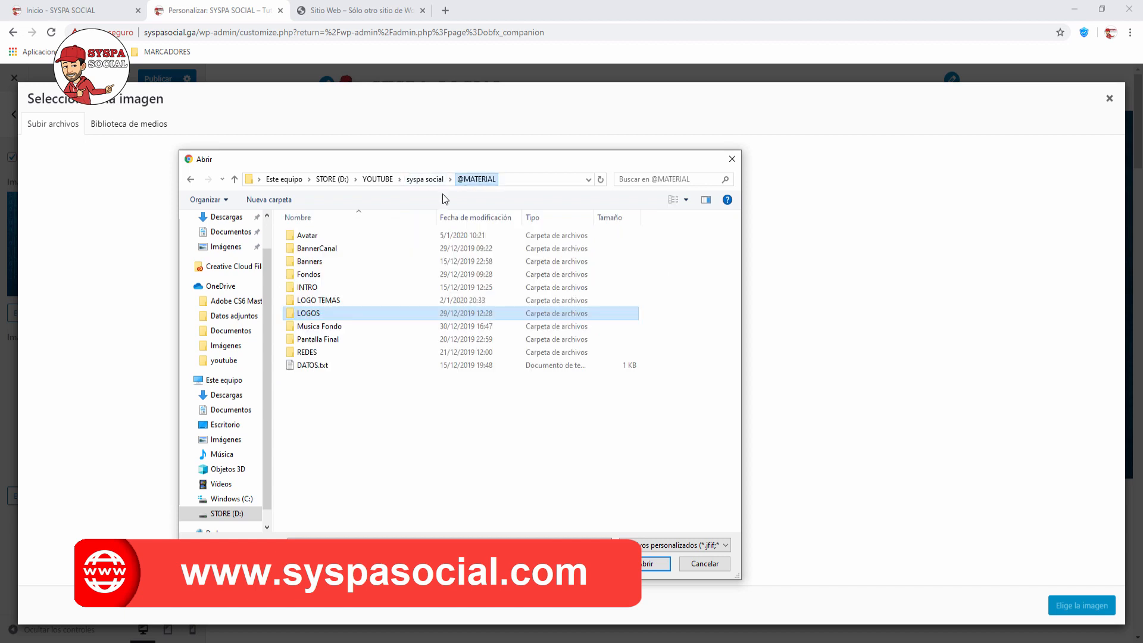
pyautogui.doubleClick(316, 248)
pyautogui.doubleClick(322, 347)
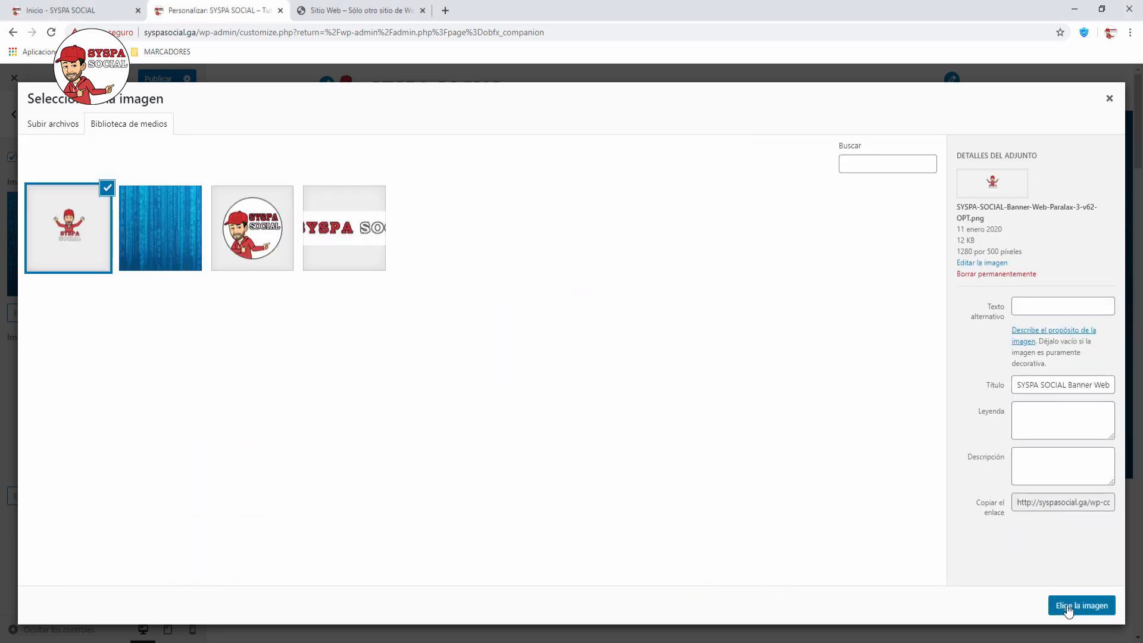
pyautogui.click(1068, 605)
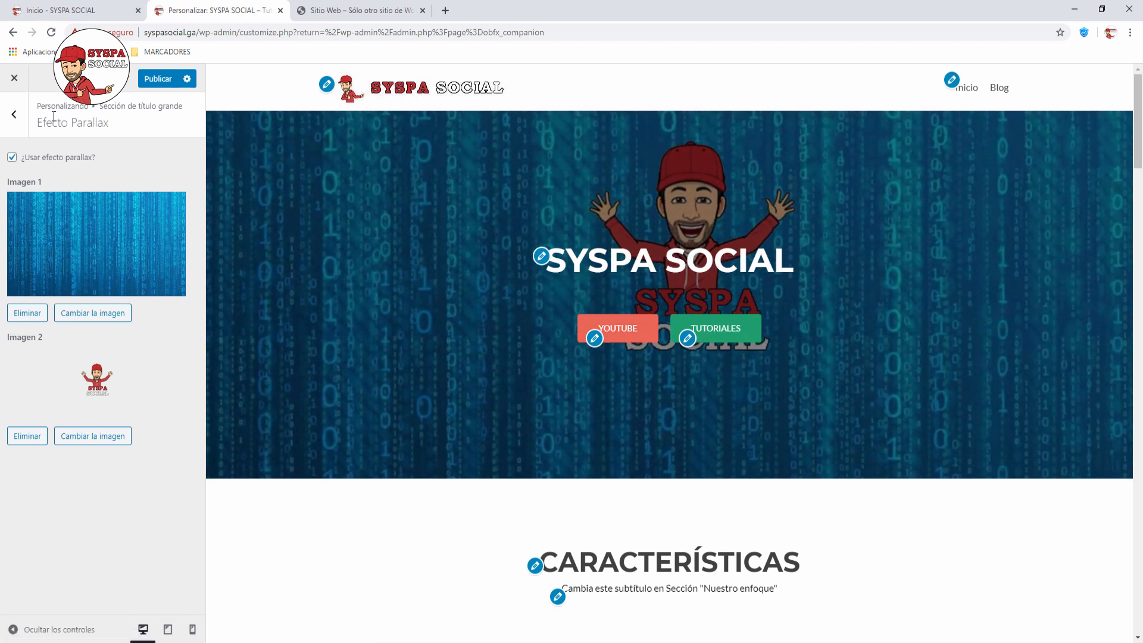
pyautogui.click(14, 119)
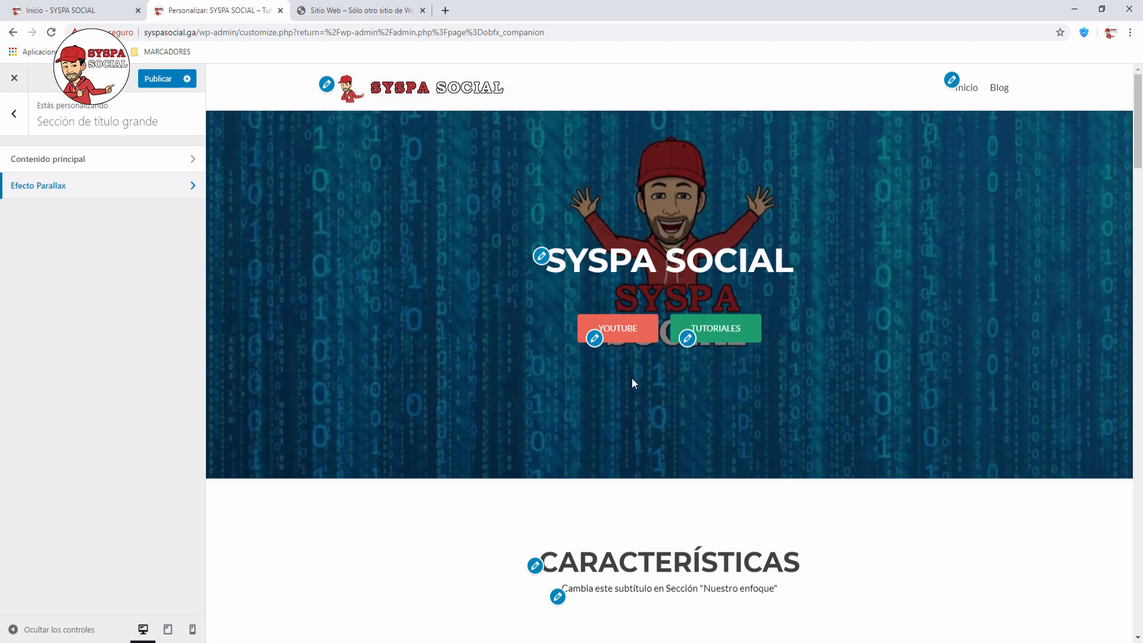
# Step: Clear the hero's SYSPA SOCIAL title and the YOUTUBE and TUTORIALES button labels
pyautogui.click(189, 159)
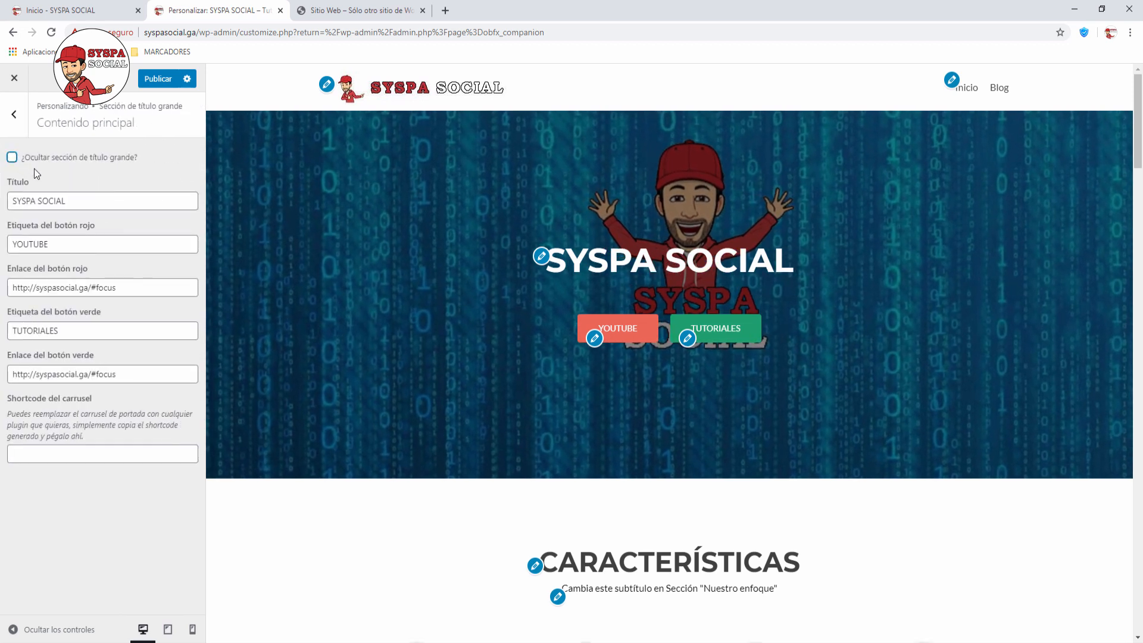
pyautogui.moveTo(66, 200); pyautogui.dragTo(3, 201)
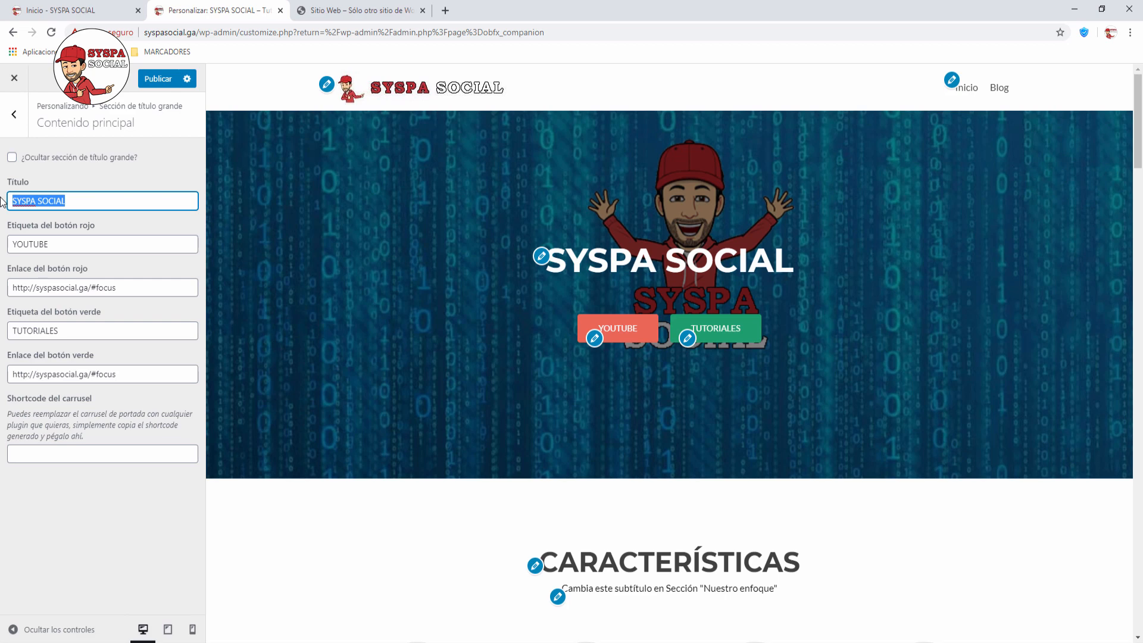
pyautogui.press('BackSpace')
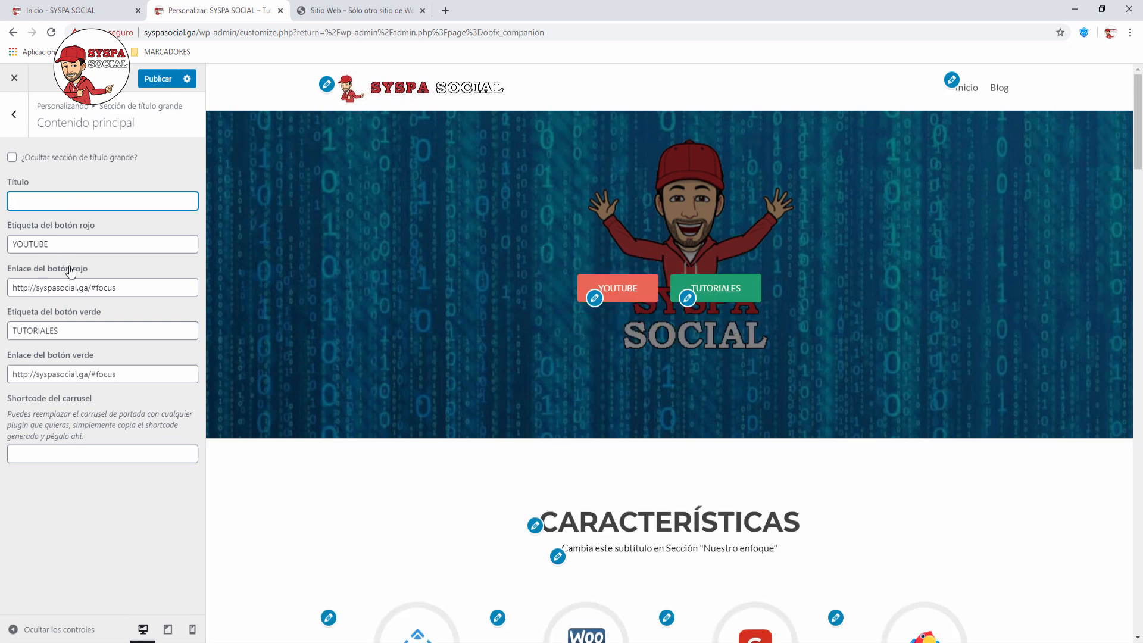
pyautogui.moveTo(79, 245); pyautogui.dragTo(14, 250)
pyautogui.press('BackSpace')
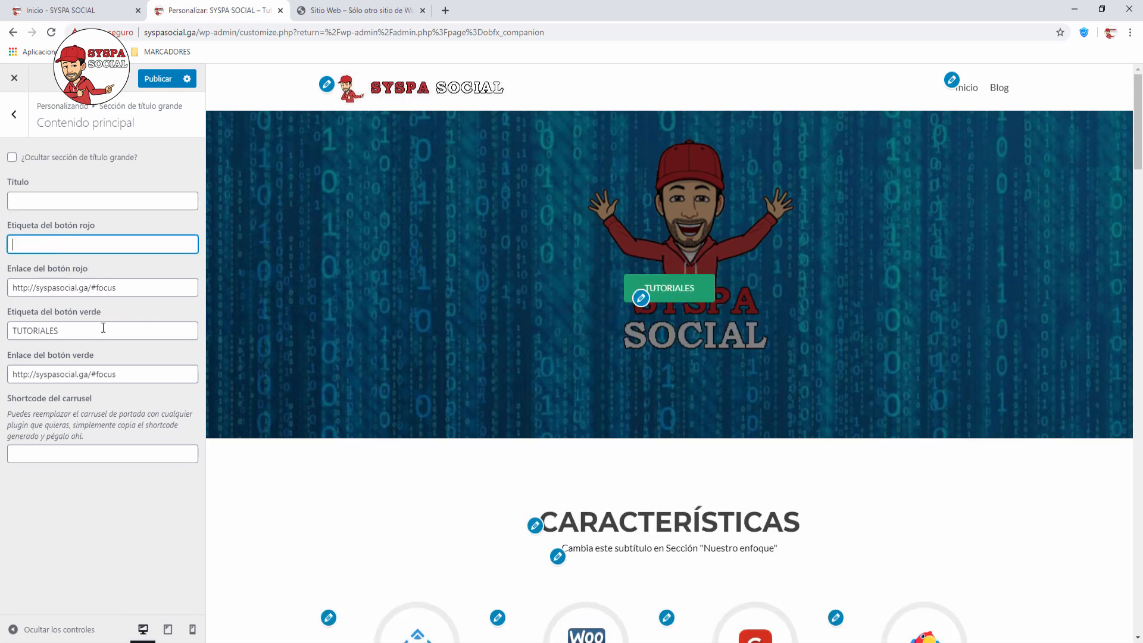
pyautogui.moveTo(106, 326); pyautogui.dragTo(4, 327)
pyautogui.press('BackSpace')
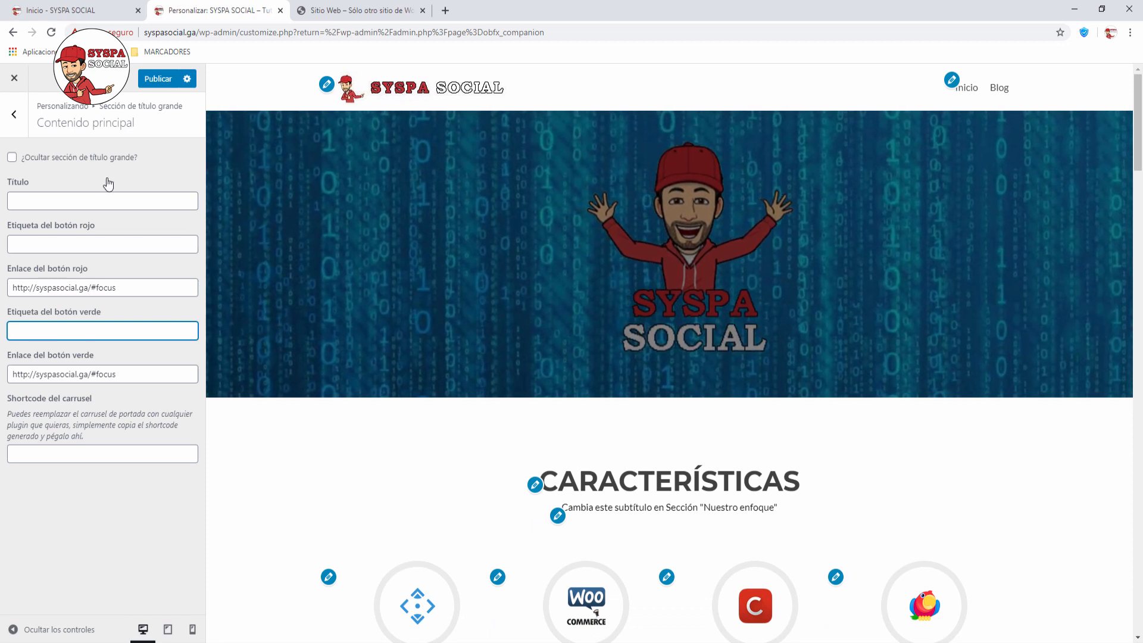
pyautogui.click(19, 119)
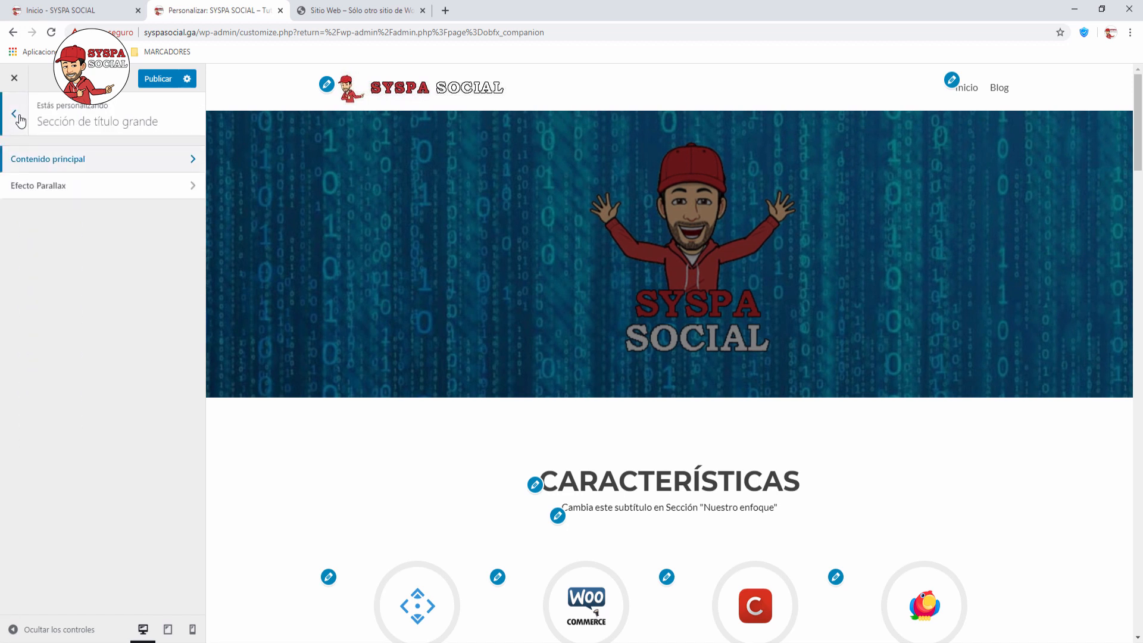
pyautogui.click(20, 119)
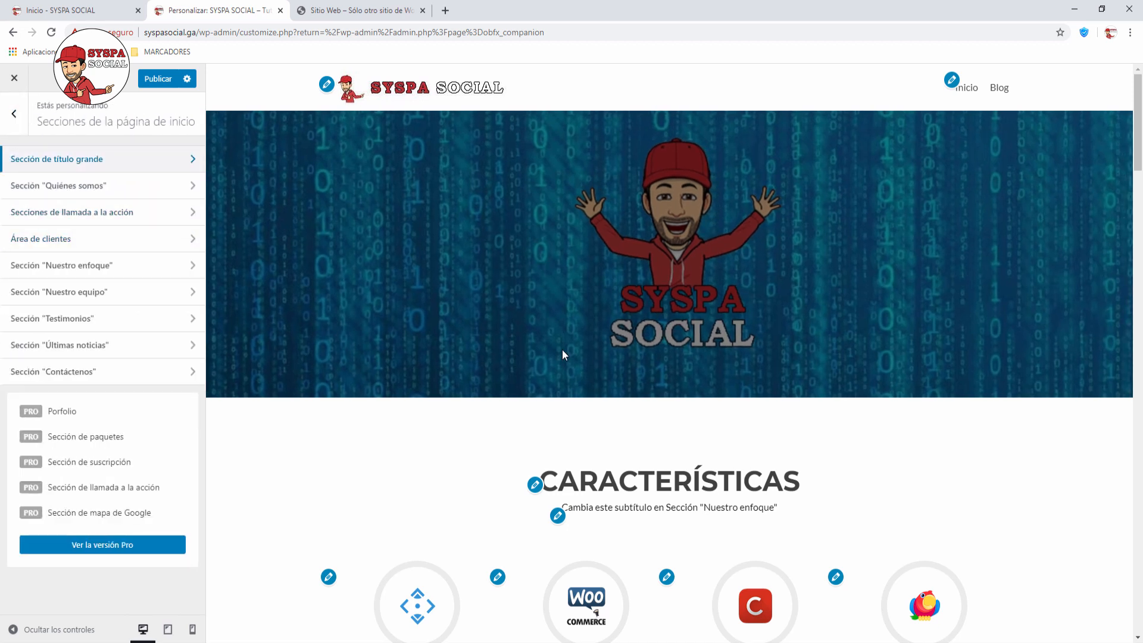
# Step: Replace the 'Quiénes somos' subtitle with SYSPA SOCIAL
pyautogui.click(190, 188)
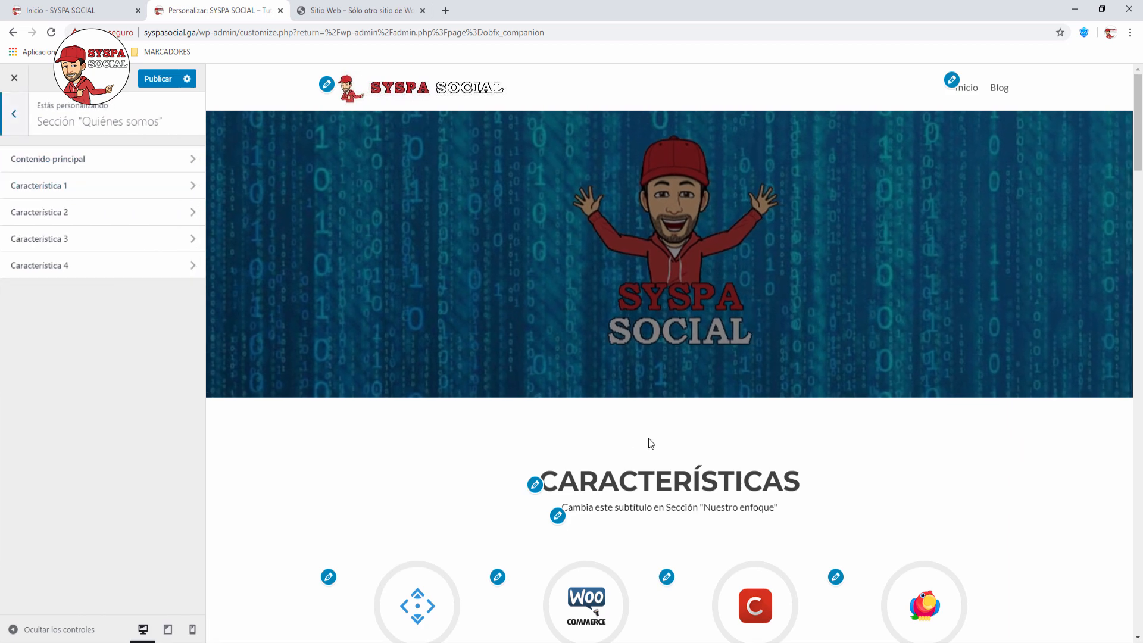
pyautogui.scroll(-3, 654, 439)
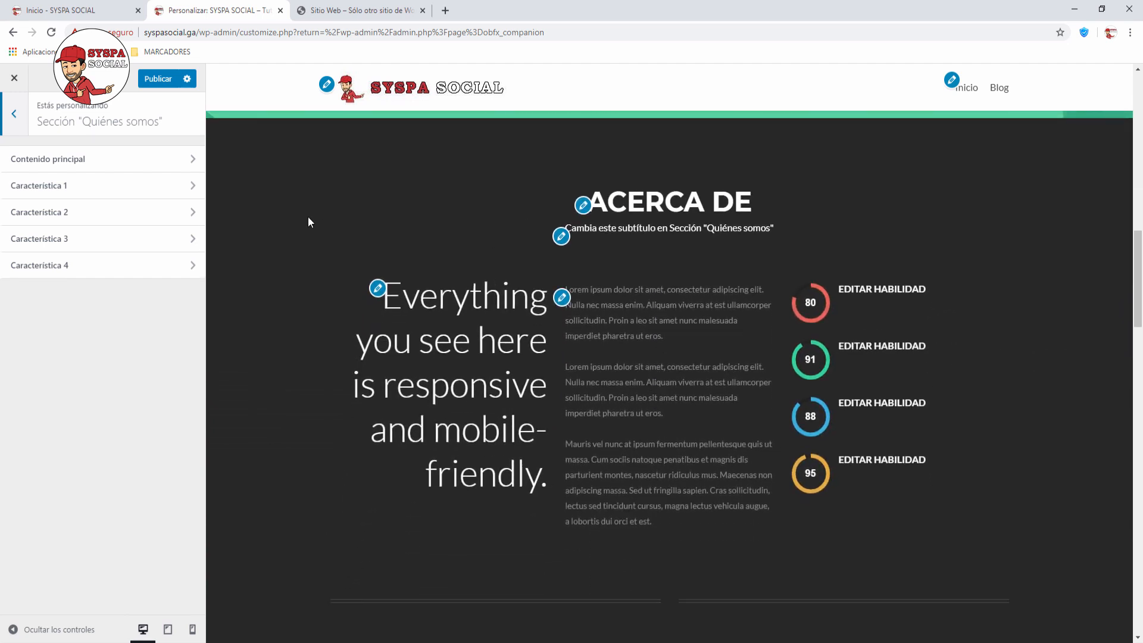
pyautogui.click(196, 168)
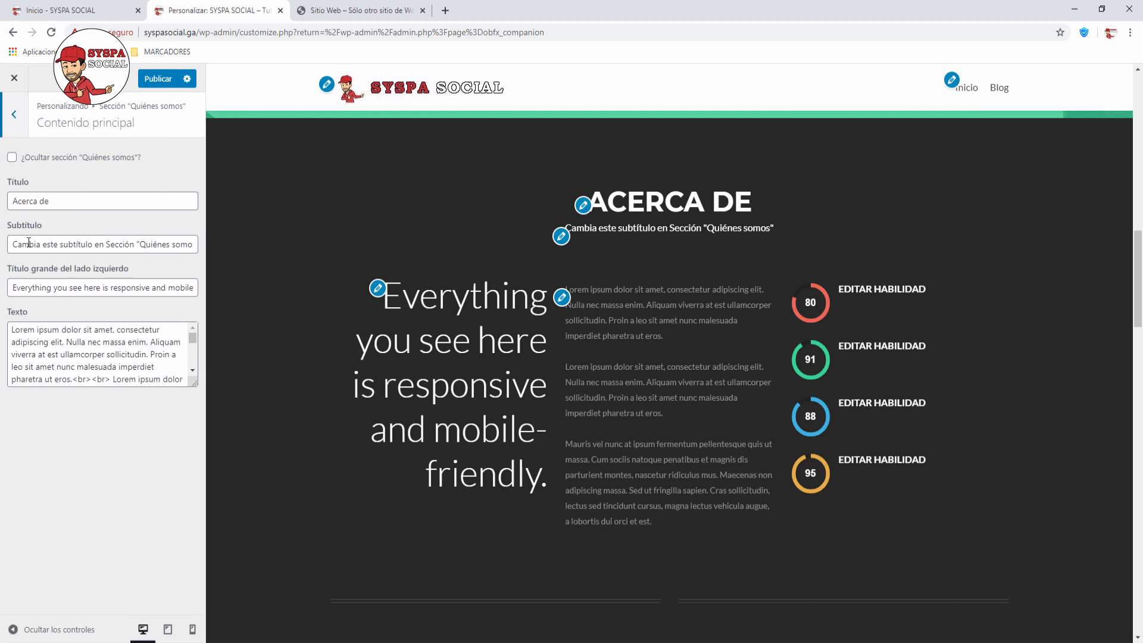
pyautogui.moveTo(16, 245); pyautogui.dragTo(210, 245)
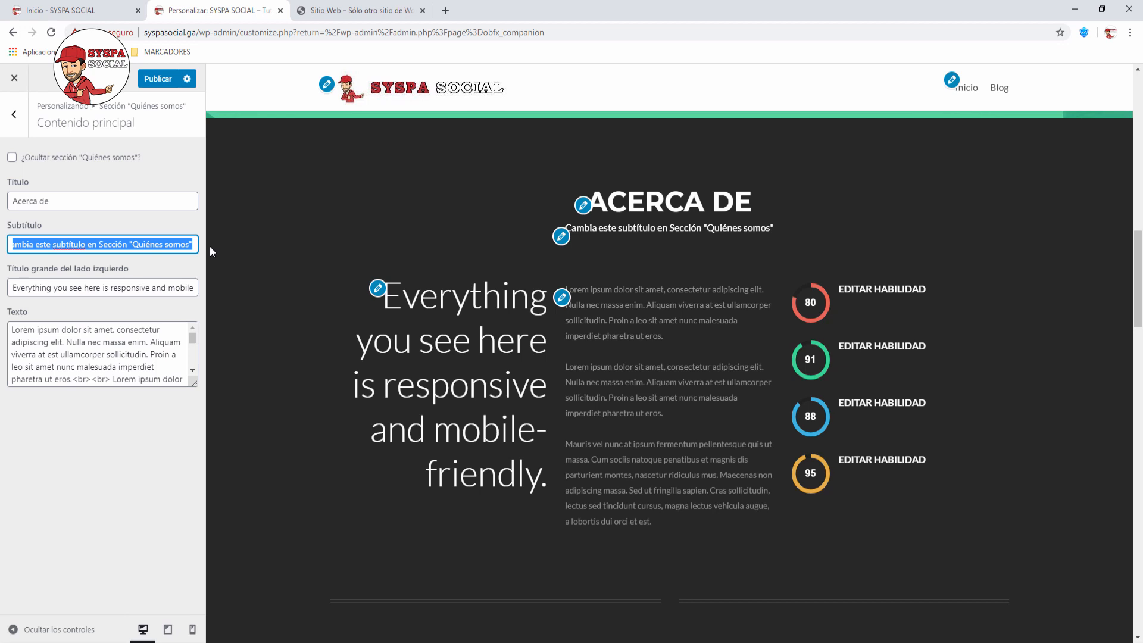
pyautogui.press('BackSpace')
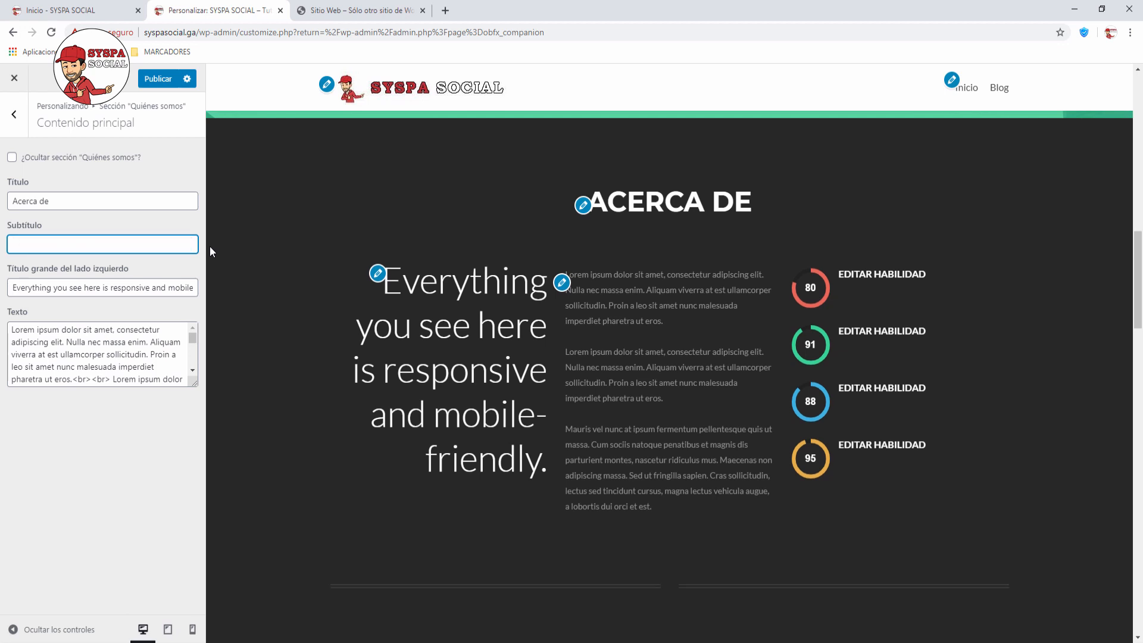
pyautogui.write('SYSPA SOCIAL')
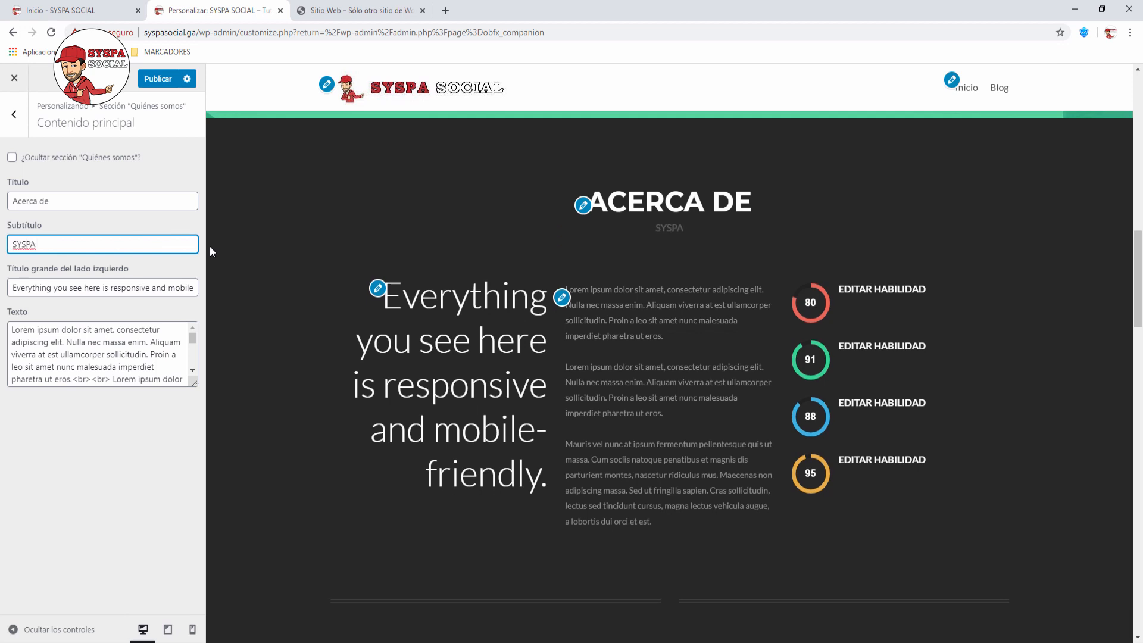
# Step: Change the large left headline to 'Los mejores tutoriales de Wordpress'
pyautogui.click(51, 287)
pyautogui.hotkey('ctrl', 'a')
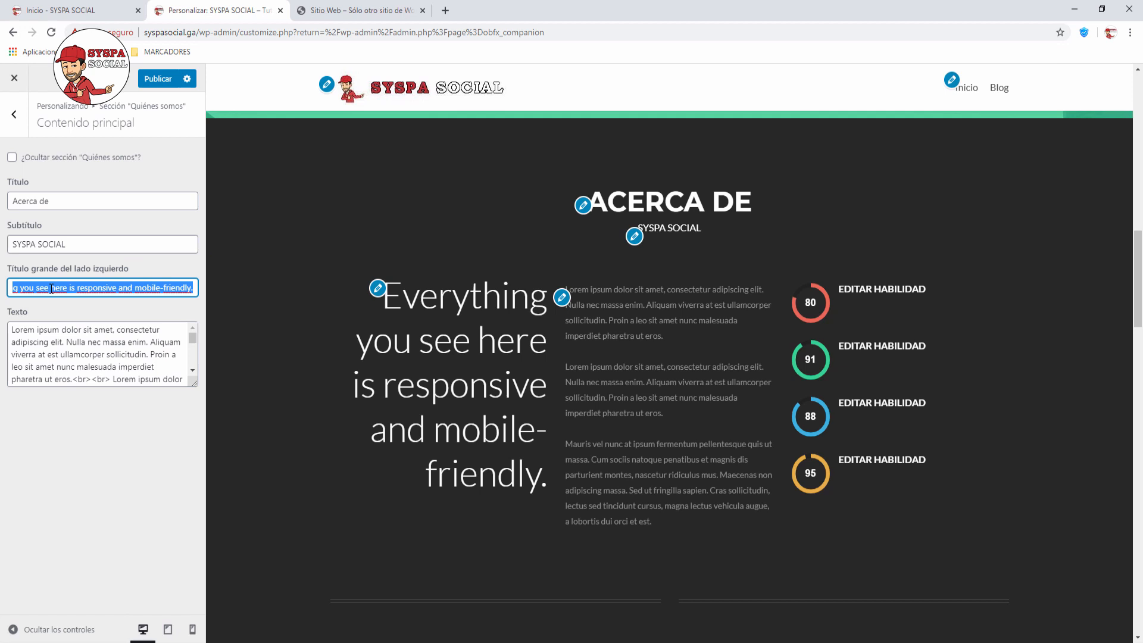
pyautogui.write('Los ')
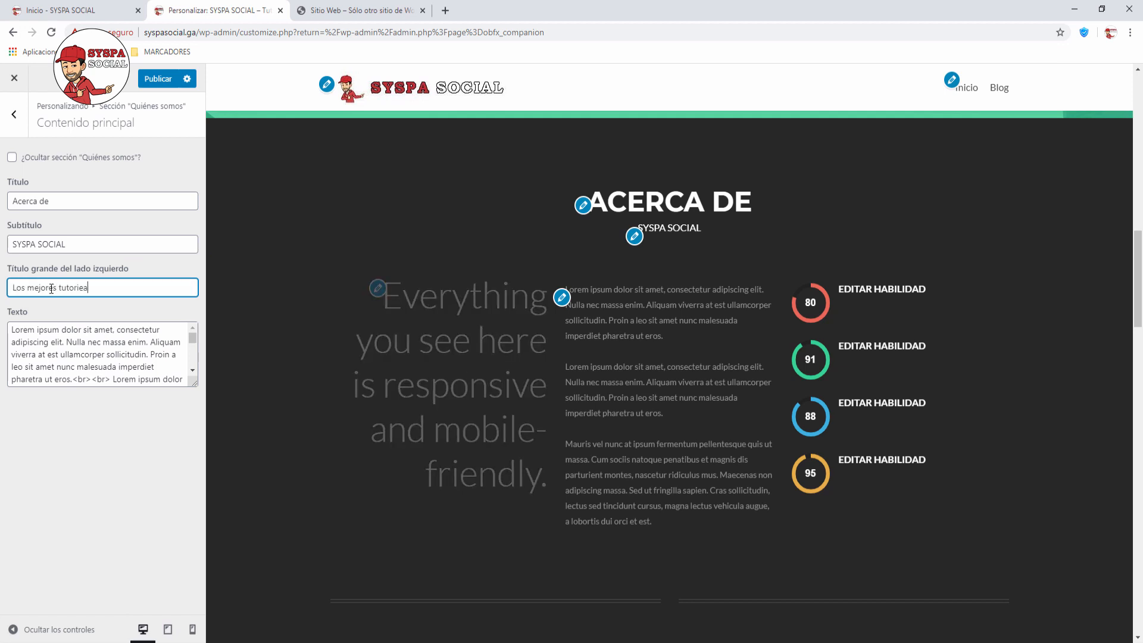
pyautogui.write('mejores tutoriales de Wordpress')
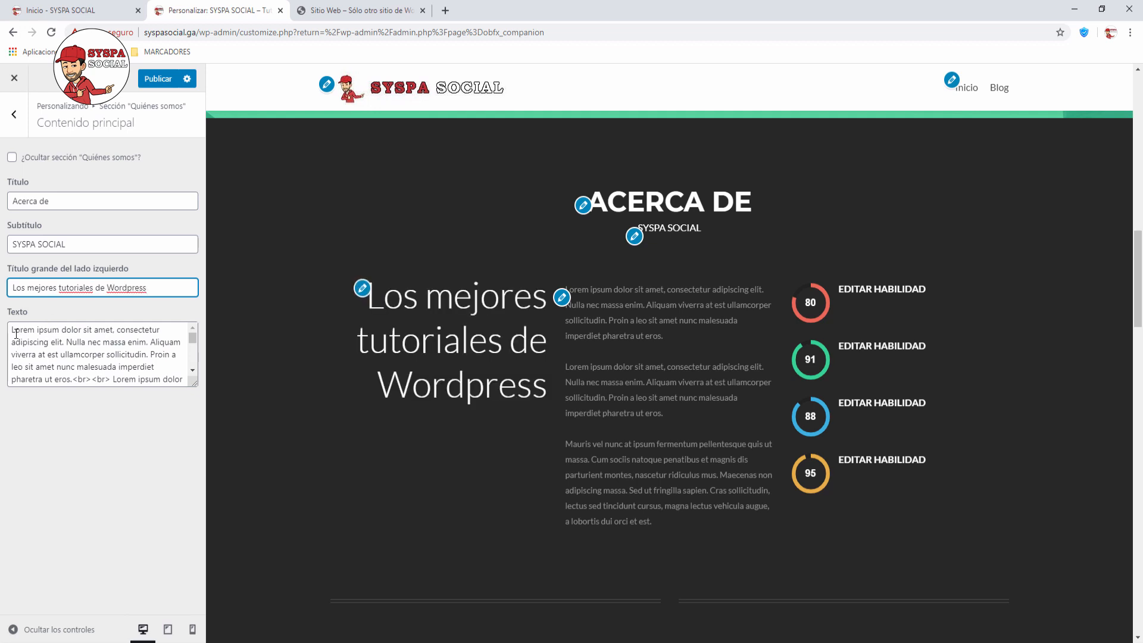
# Step: Start the body text with 'En SYSPA SOCIAL hacemos los mejores tutoriales de wordpress.'
pyautogui.moveTo(13, 330); pyautogui.dragTo(209, 413)
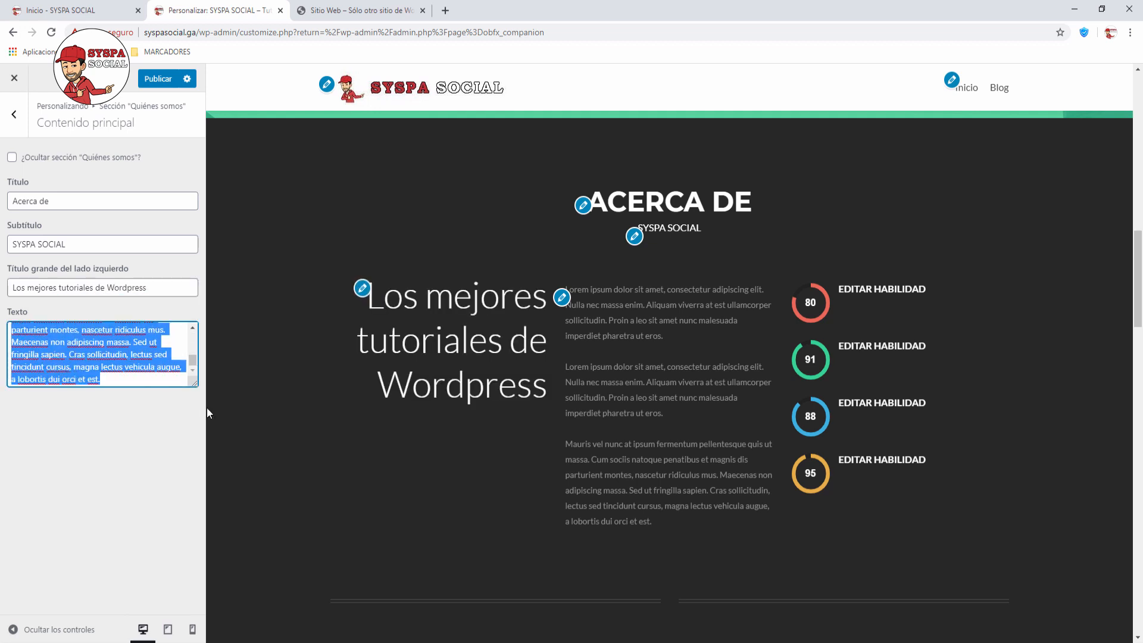
pyautogui.scroll(10, 169, 342)
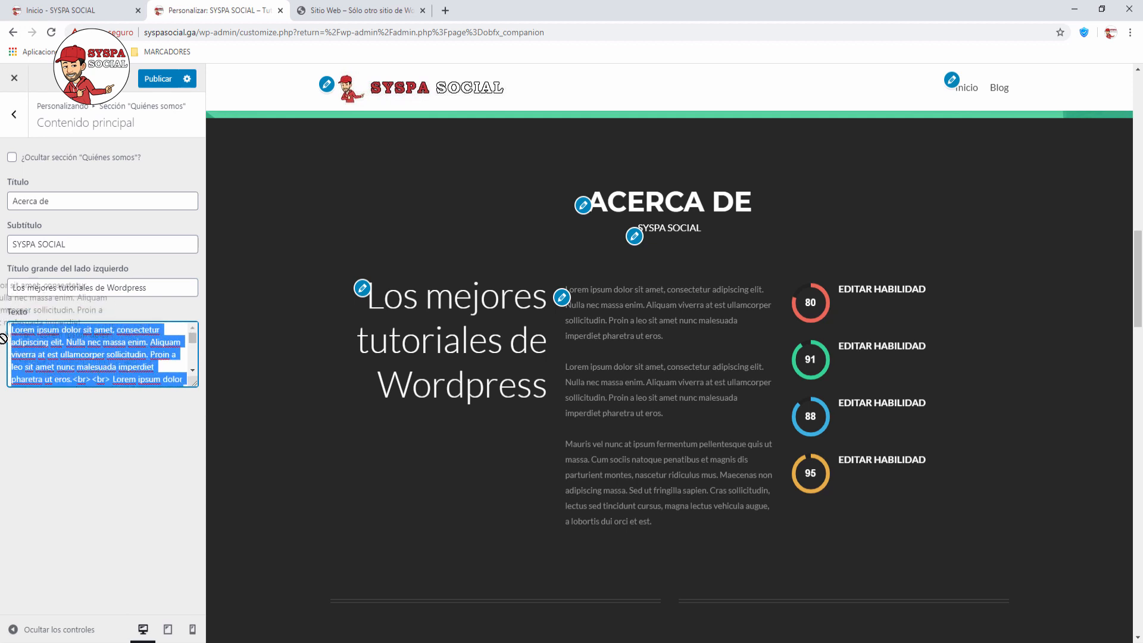
pyautogui.moveTo(74, 381); pyautogui.dragTo(2, 330)
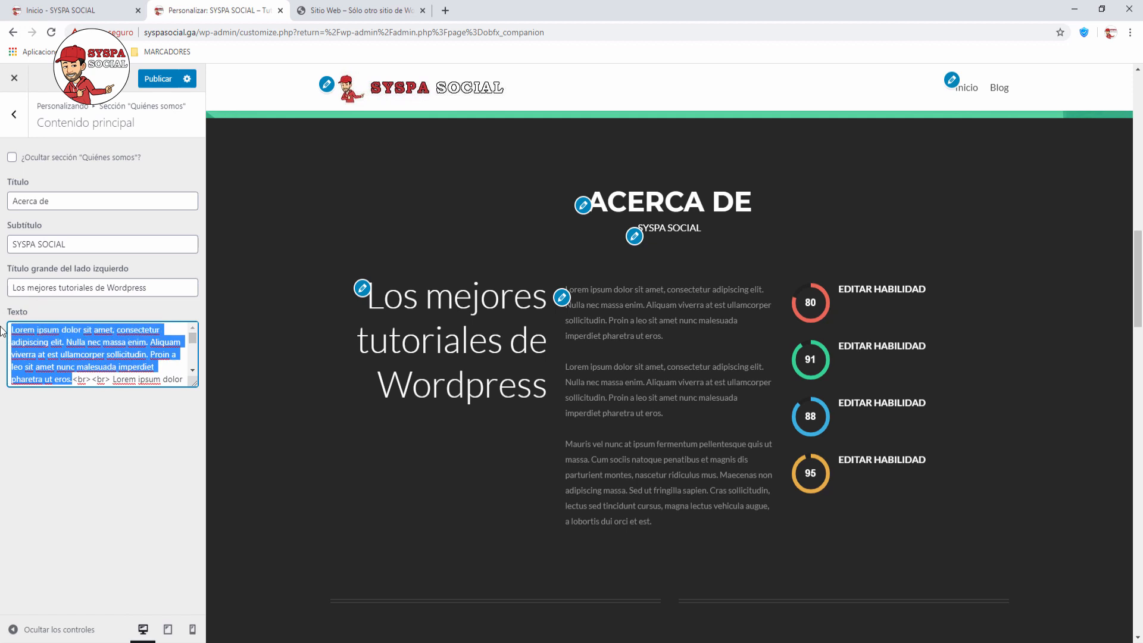
pyautogui.write('En SYSPA ')
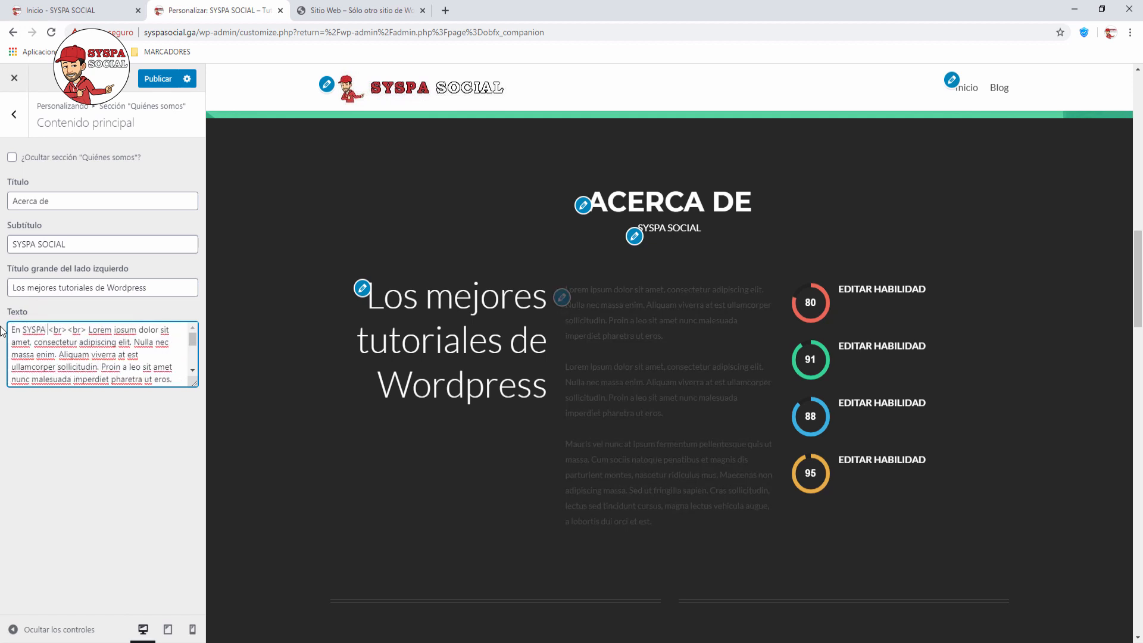
pyautogui.write('SOCI')
pyautogui.write('AL hacemos ')
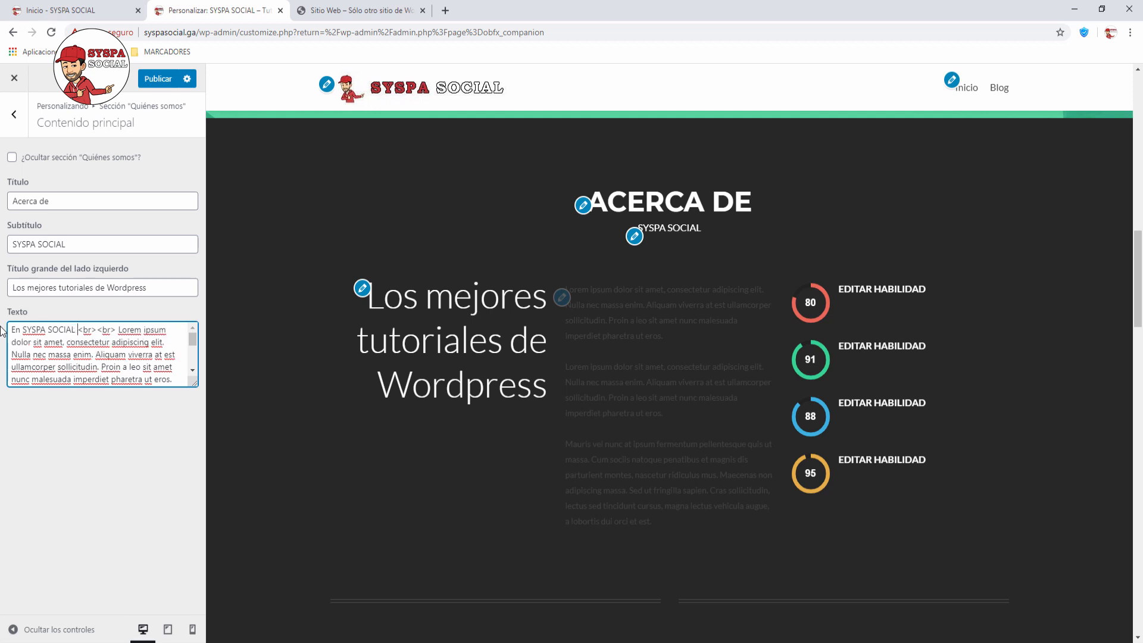
pyautogui.write('los mejores ')
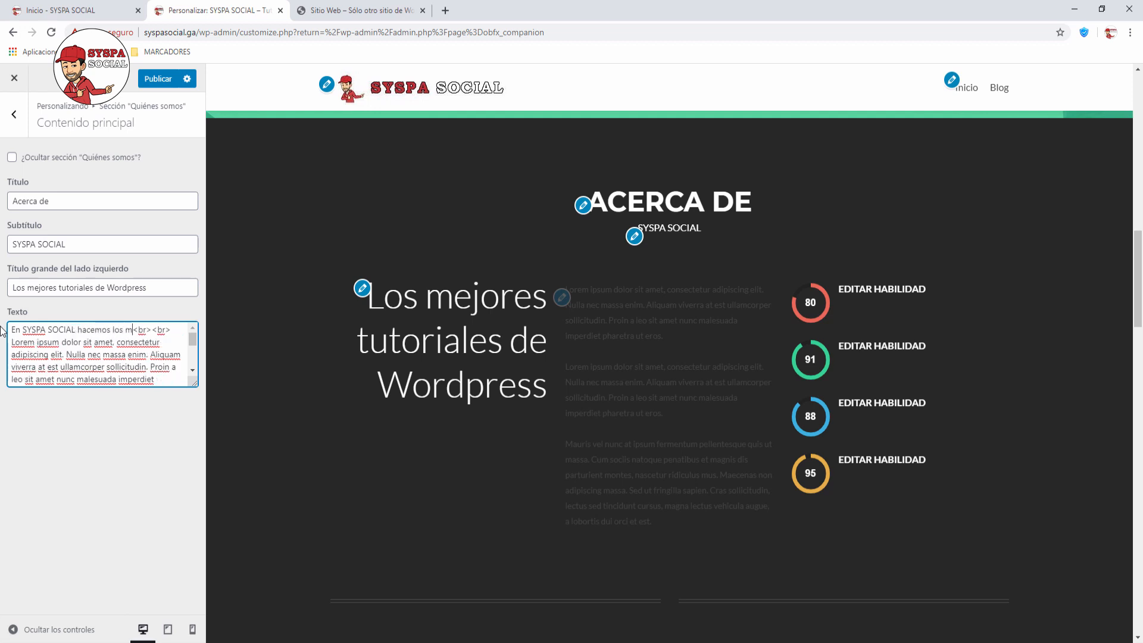
pyautogui.write('tutoriale')
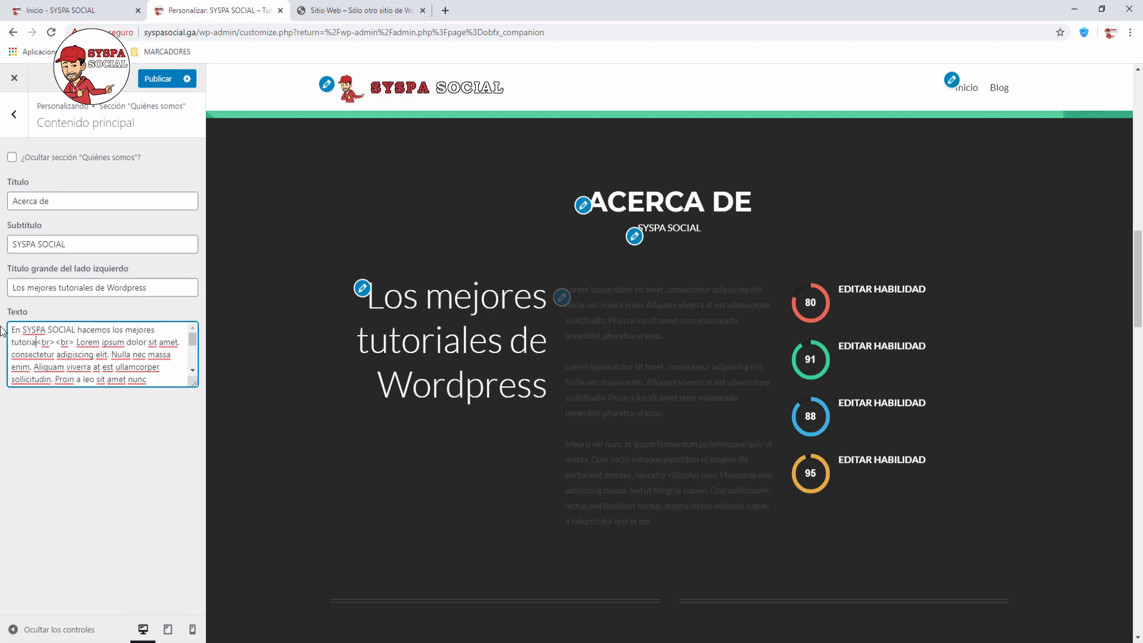
pyautogui.write('s de wordre')
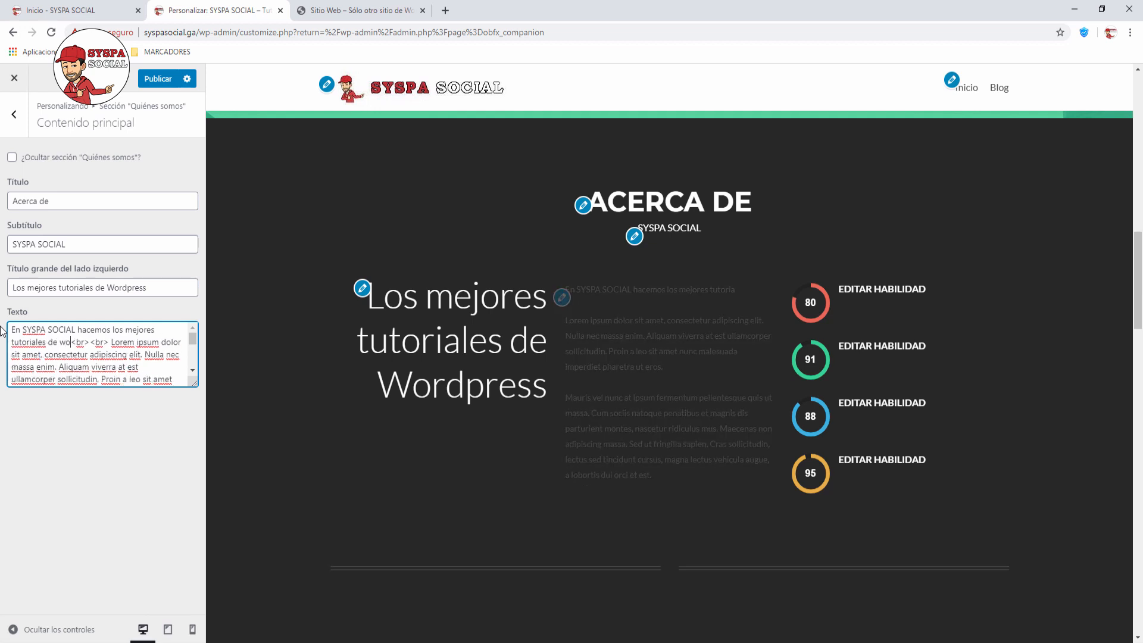
pyautogui.press('BackSpace')
pyautogui.press('BackSpace')
pyautogui.write('press')
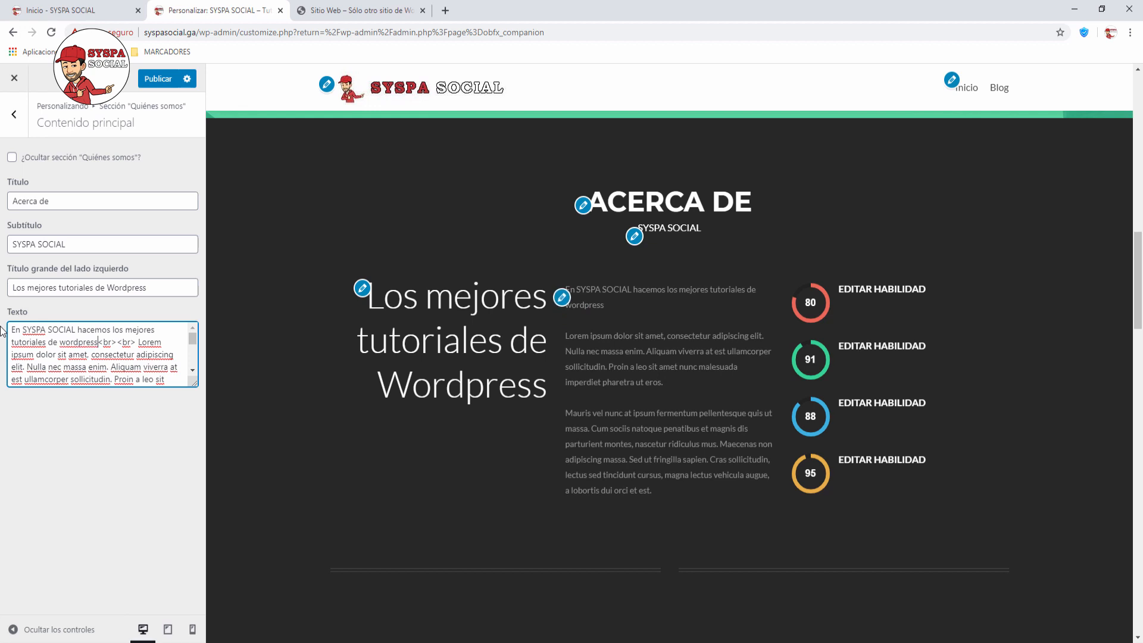
pyautogui.write('.')
pyautogui.press('Right')
pyautogui.press('Right')
pyautogui.press('Right')
pyautogui.press('Delete')
# Step: Replace the lorem text with 'Son claros y simples de entender, como a vos te gusta. Gracias por visitar nuestro sitio web.'
pyautogui.hotkey('shift', 'Down')
pyautogui.hotkey('shift', 'Down')
pyautogui.hotkey('shift', 'Down')
pyautogui.hotkey('shift', 'Down')
pyautogui.hotkey('shift', 'Down')
pyautogui.hotkey('shift', 'Down')
pyautogui.hotkey('shift', 'Down')
pyautogui.hotkey('shift', 'Down')
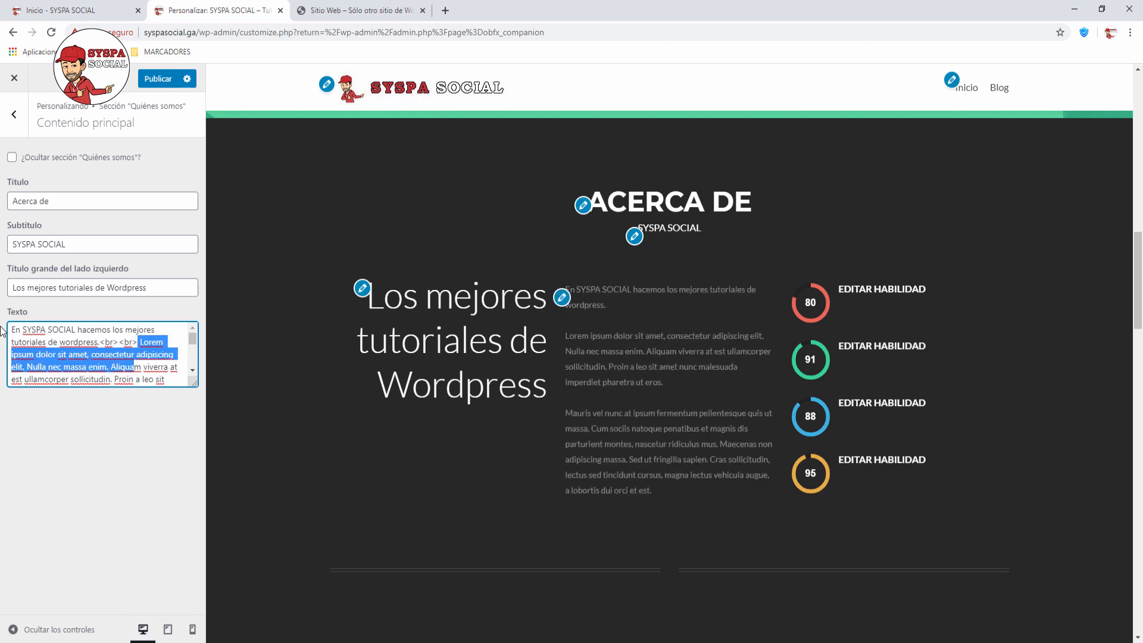
pyautogui.hotkey('shift', 'Up')
pyautogui.hotkey('shift', 'Up')
pyautogui.hotkey('shift', 'Up')
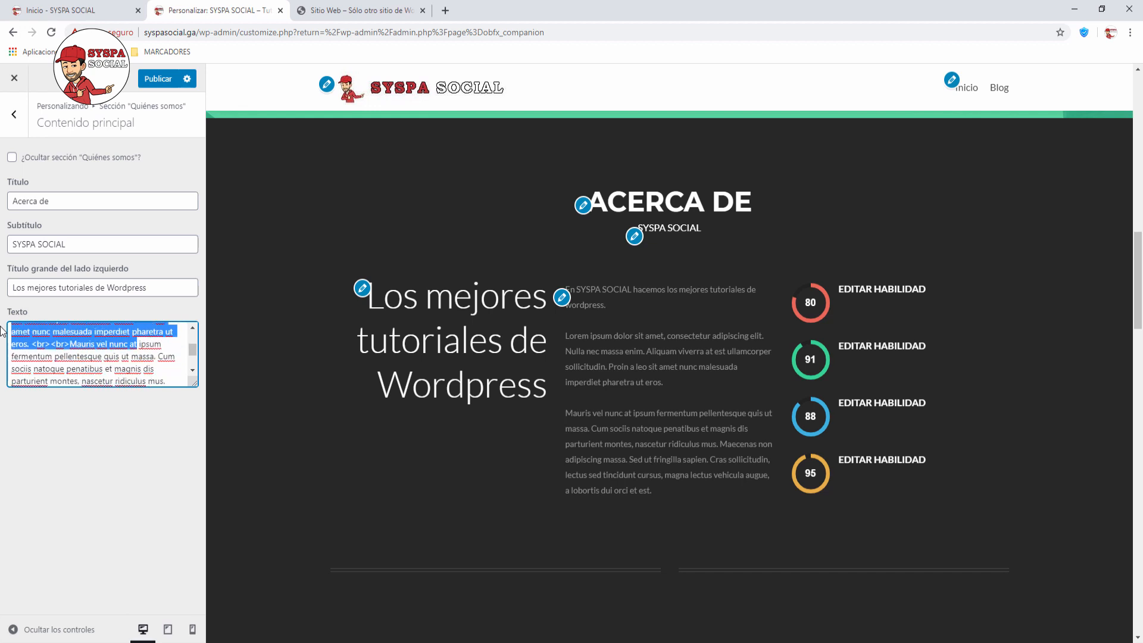
pyautogui.hotkey('shift', 'Home')
pyautogui.hotkey('shift', 'Right')
pyautogui.hotkey('shift', 'Right')
pyautogui.hotkey('shift', 'Right')
pyautogui.hotkey('shift', 'Right')
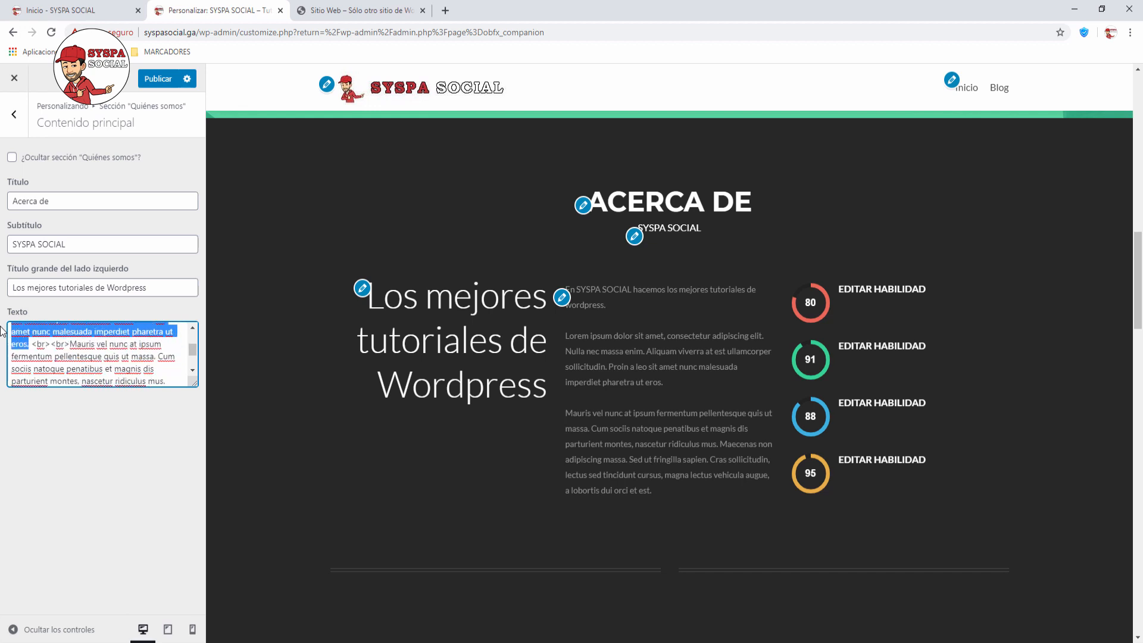
pyautogui.press('Delete')
pyautogui.write('Son clar')
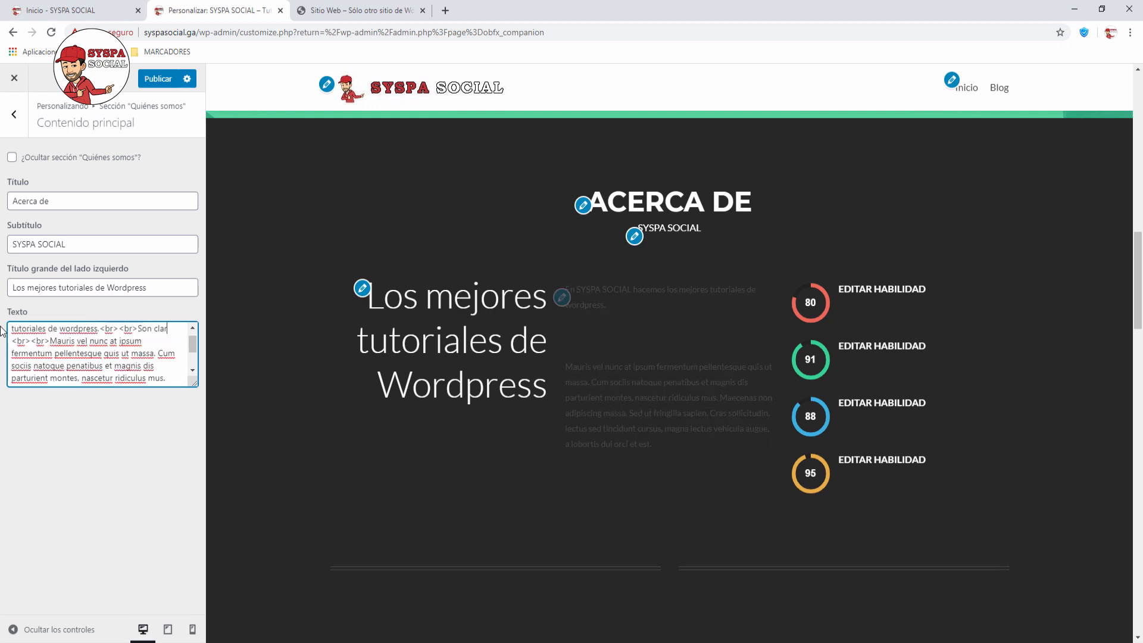
pyautogui.write('os y simples d')
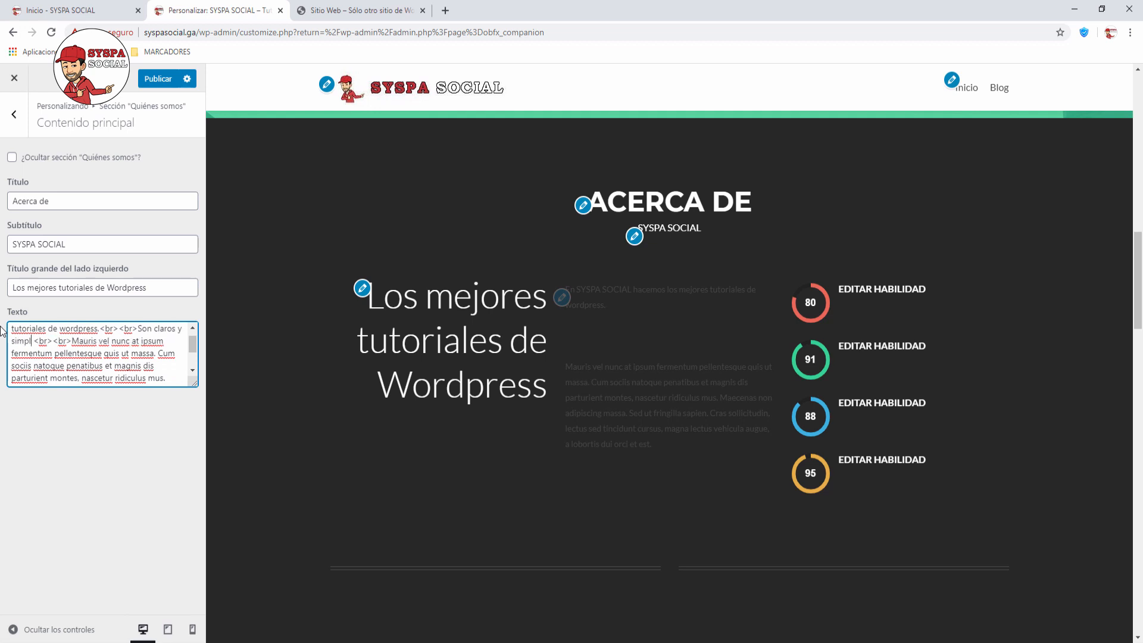
pyautogui.write('e entender, om')
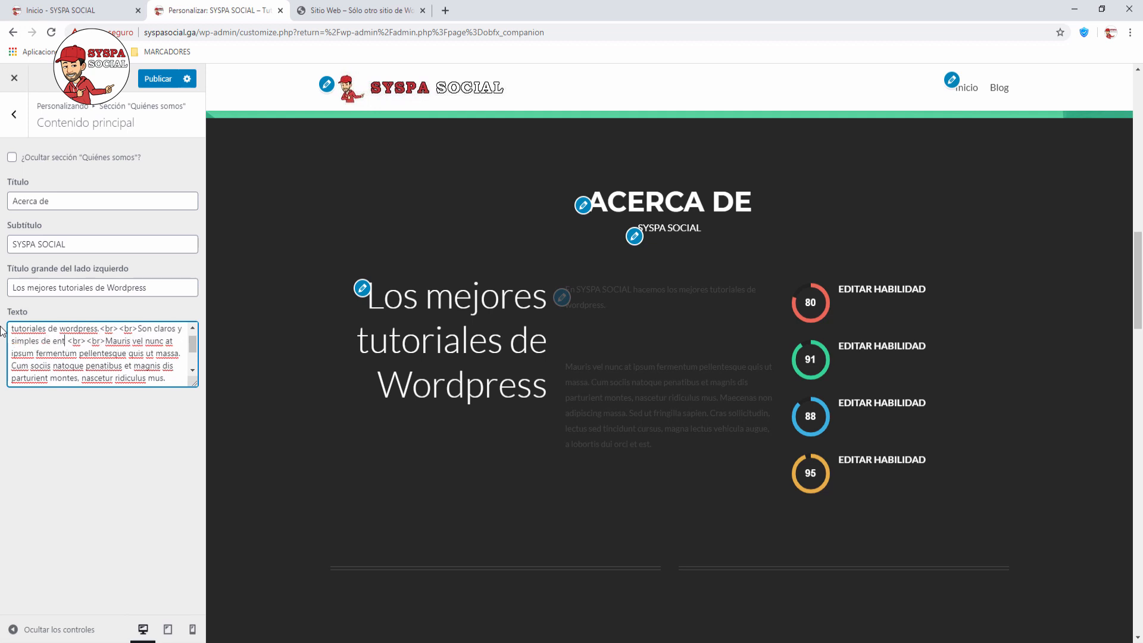
pyautogui.press('BackSpace')
pyautogui.press('BackSpace')
pyautogui.write('como a vos t')
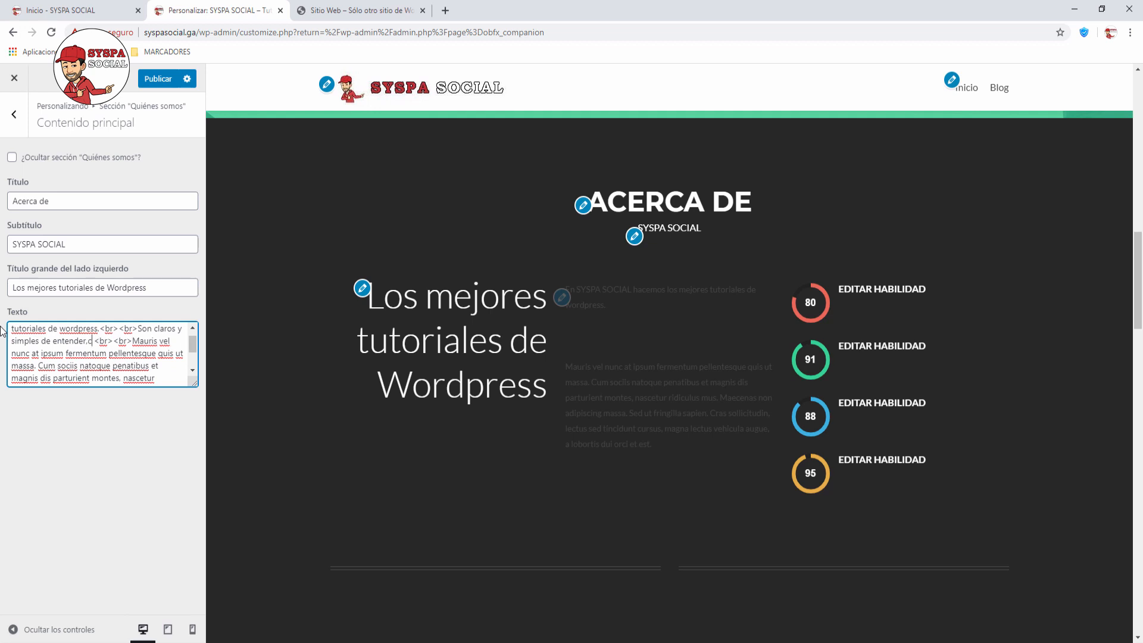
pyautogui.write('e gusta.')
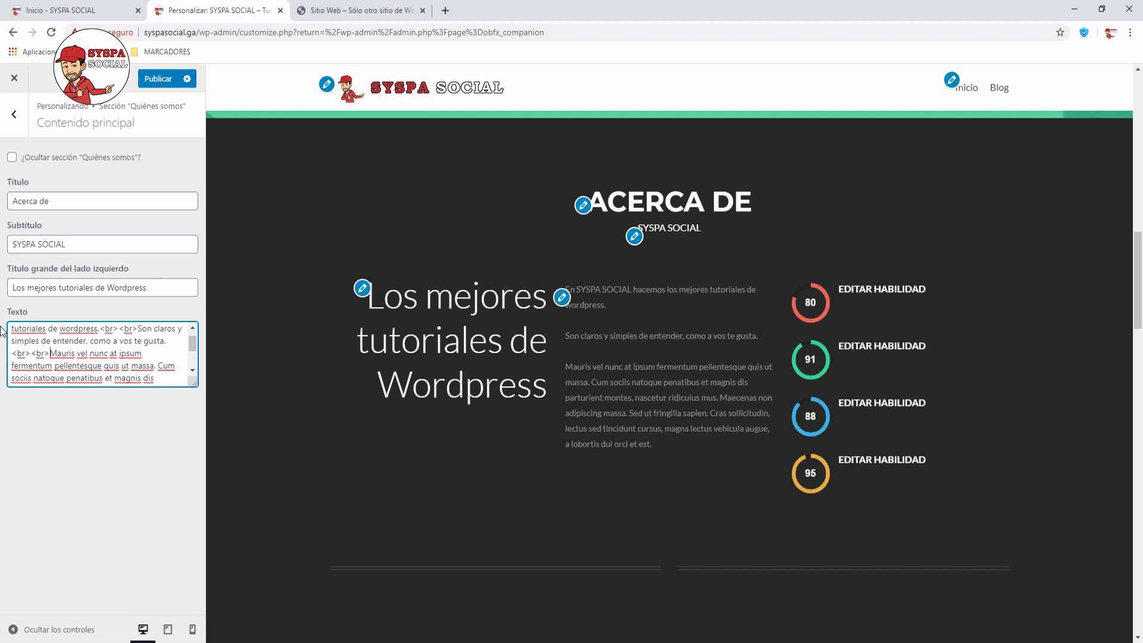
pyautogui.hotkey('shift', 'Down')
pyautogui.hotkey('shift', 'Down')
pyautogui.hotkey('shift', 'Down')
pyautogui.hotkey('shift', 'Down')
pyautogui.hotkey('shift', 'Down')
pyautogui.hotkey('shift', 'Down')
pyautogui.hotkey('shift', 'Down')
pyautogui.hotkey('shift', 'Down')
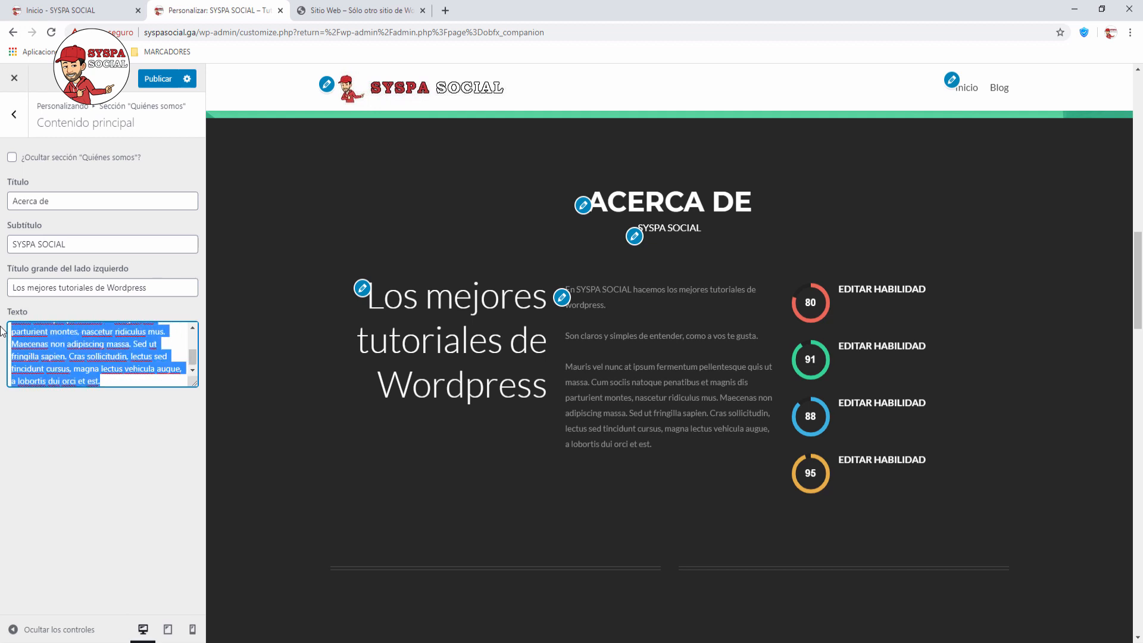
pyautogui.write('Gracias por vis')
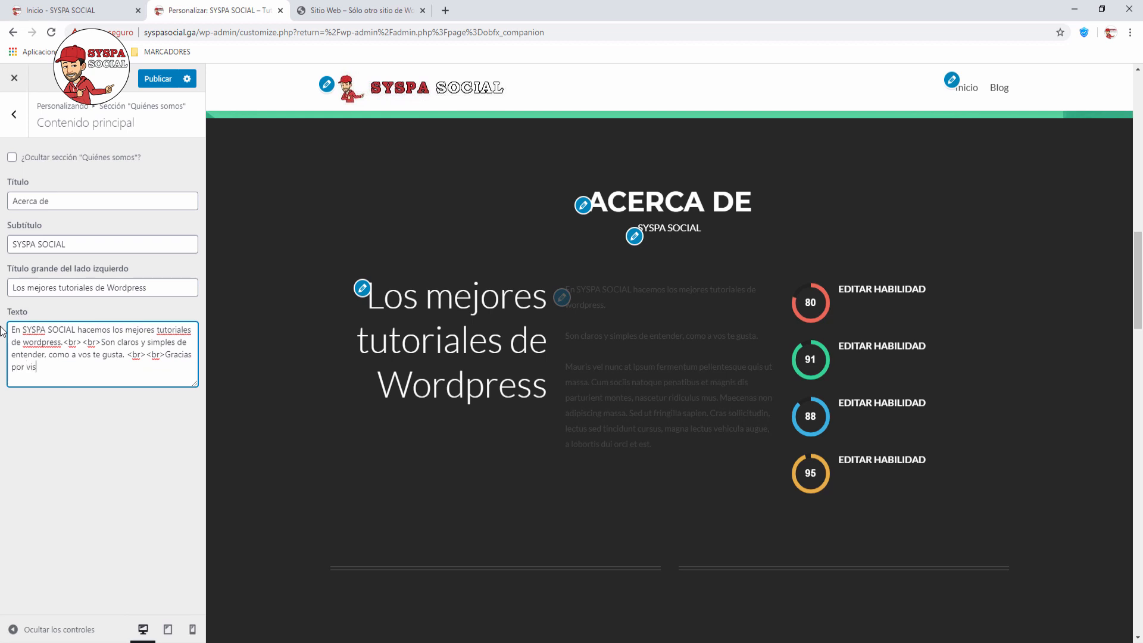
pyautogui.write('itar nuestro sitio web.')
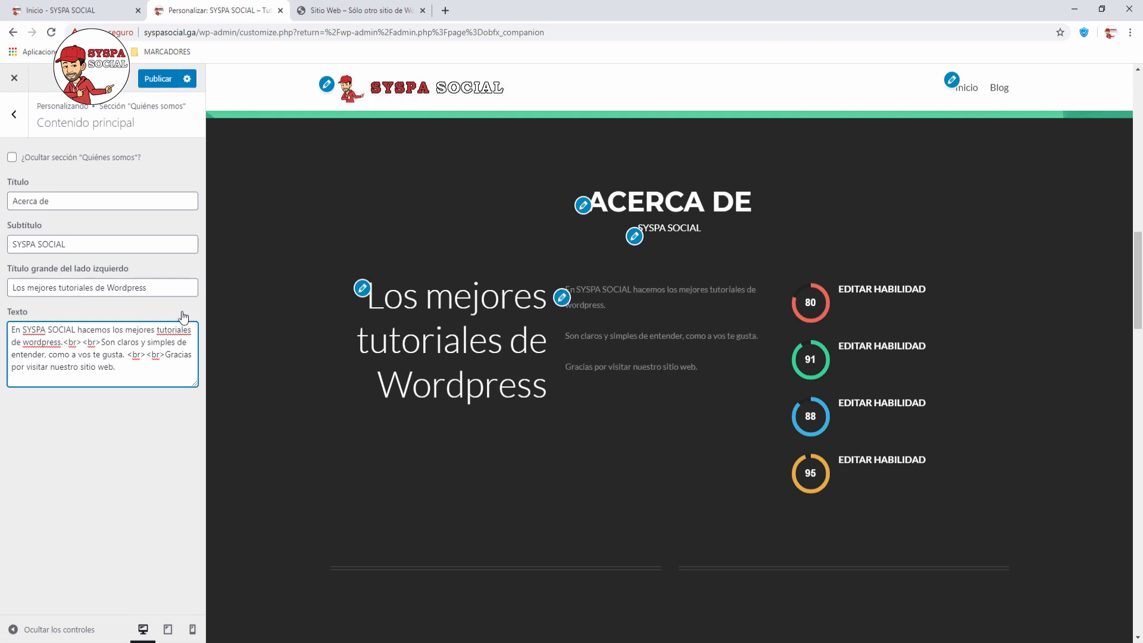
# Step: Set skill 1 to 'Wordpresss', 100 percent, text 'Aprende a crear tu propia pagina web'
pyautogui.click(18, 121)
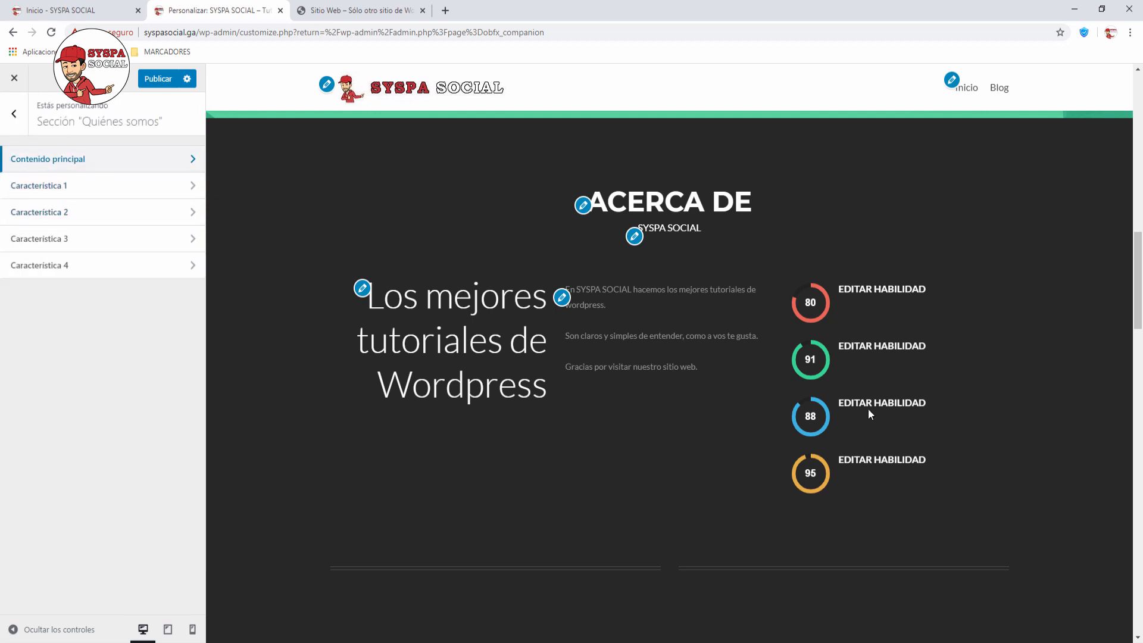
pyautogui.click(189, 186)
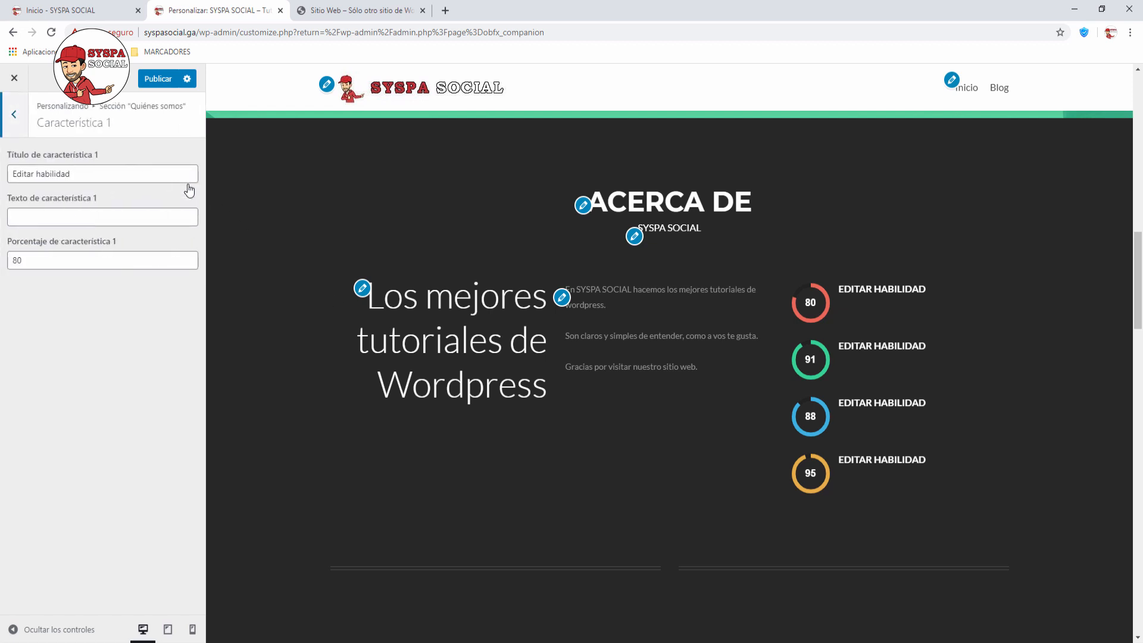
pyautogui.moveTo(95, 176); pyautogui.dragTo(9, 169)
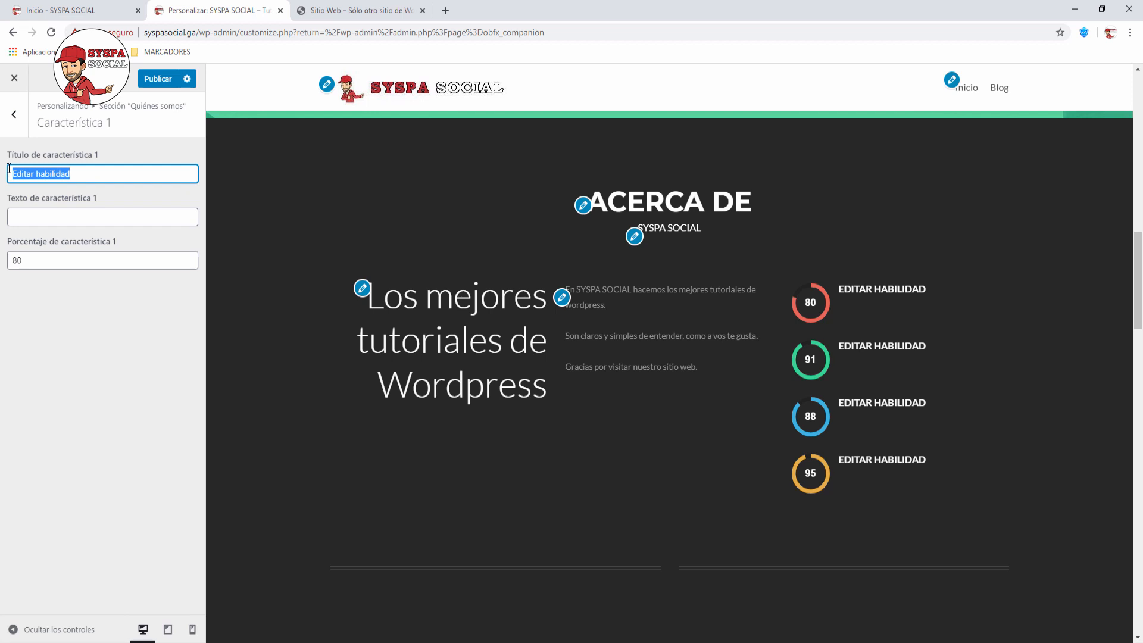
pyautogui.write('Wordpresss')
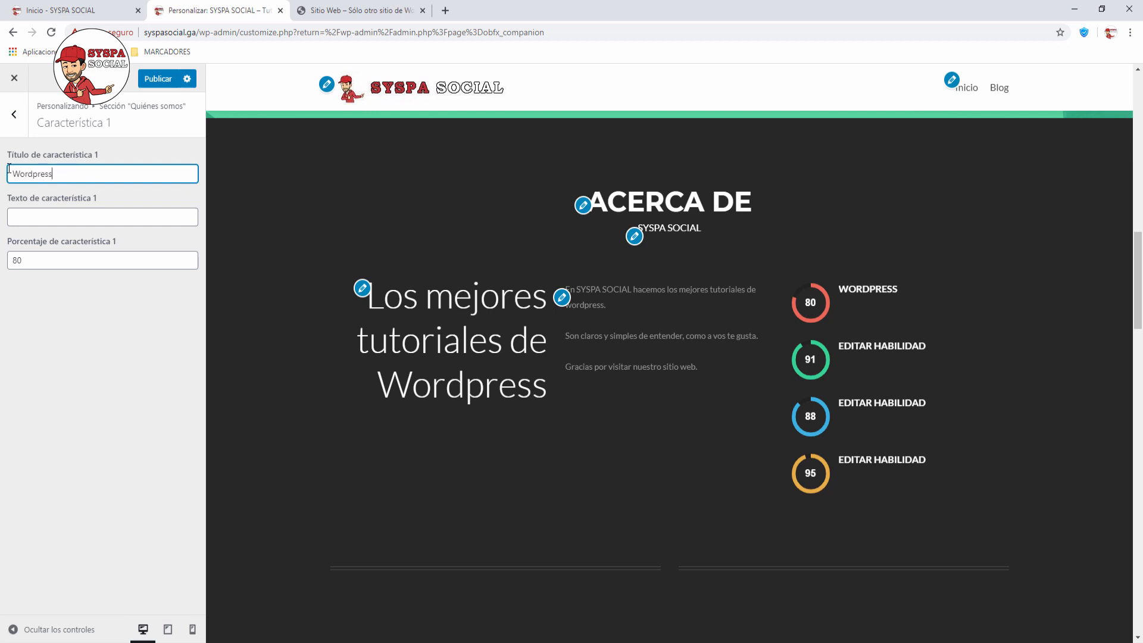
pyautogui.click(45, 262)
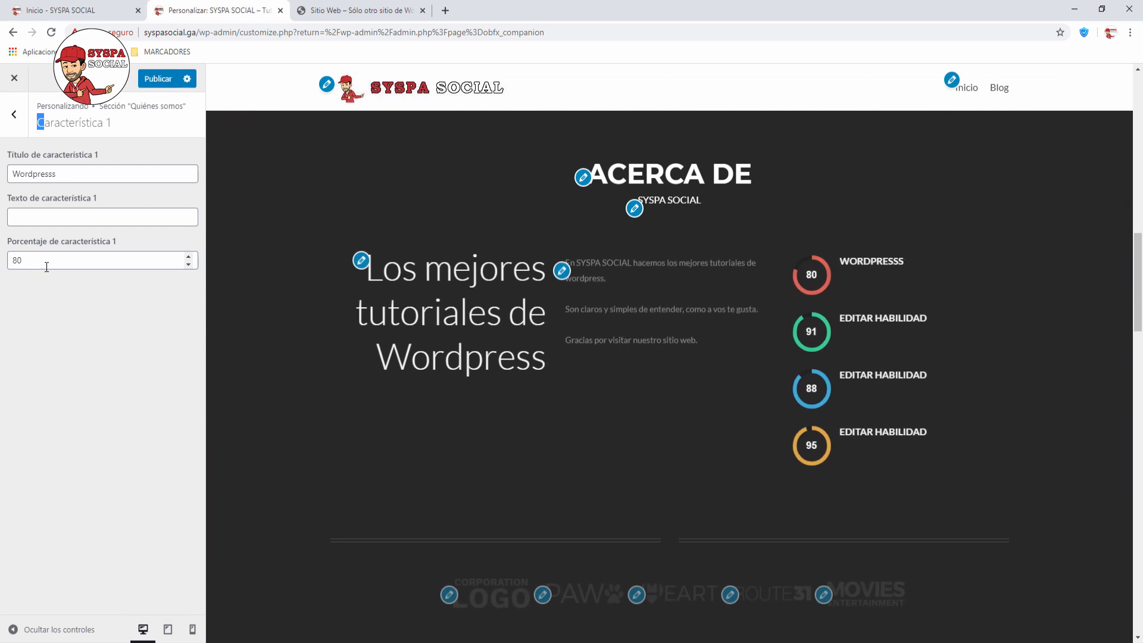
pyautogui.doubleClick(47, 265)
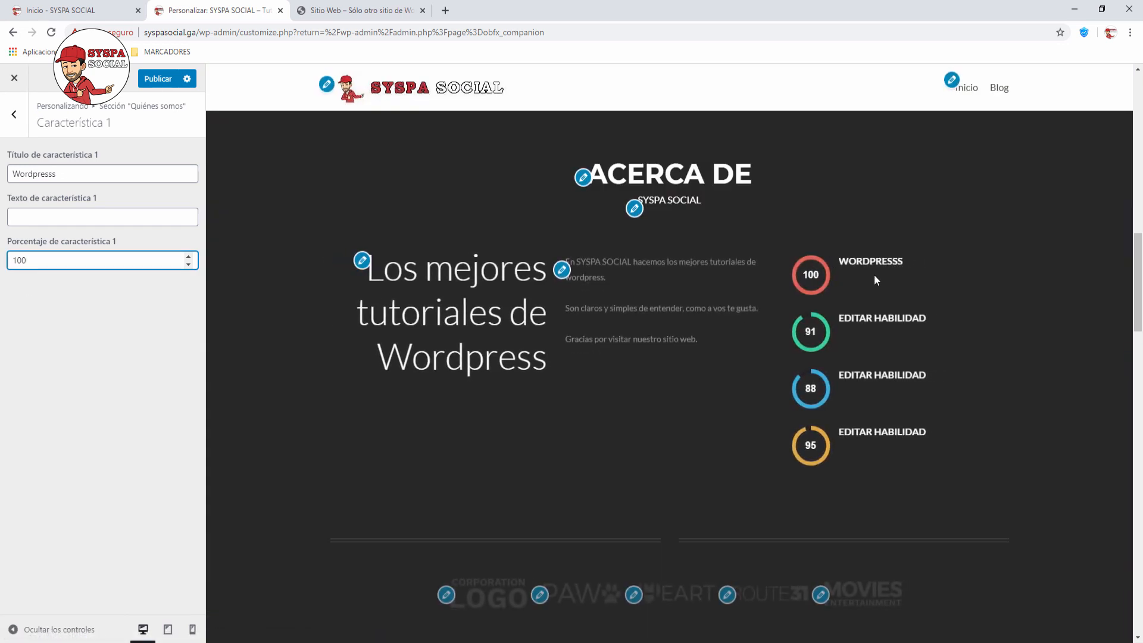
pyautogui.click(56, 219)
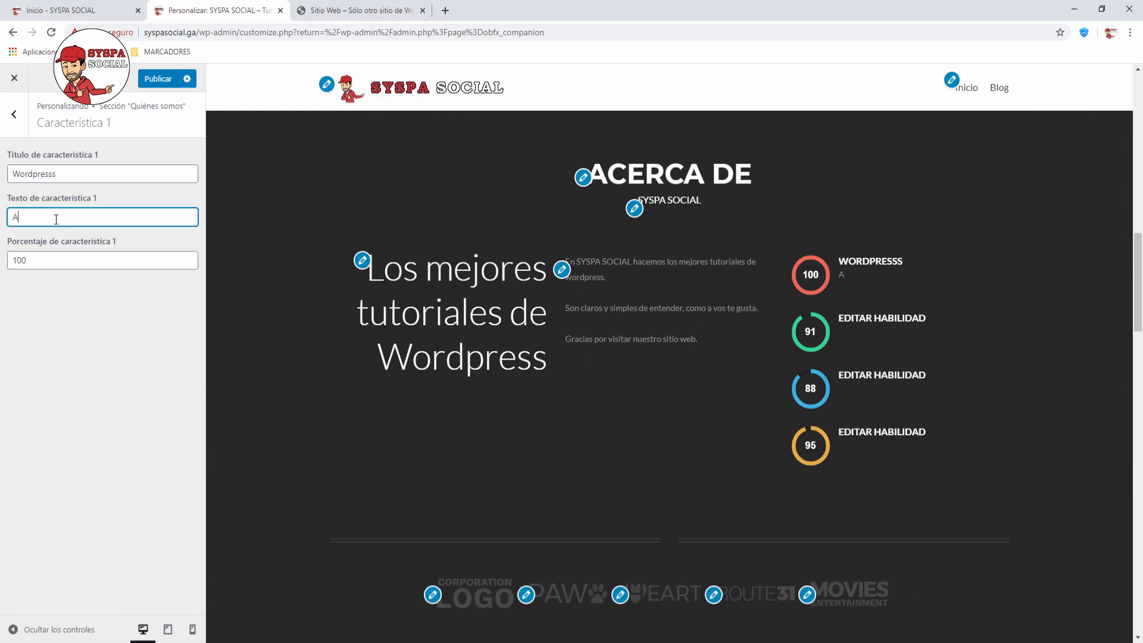
pyautogui.write('Aprende a crear tu pro')
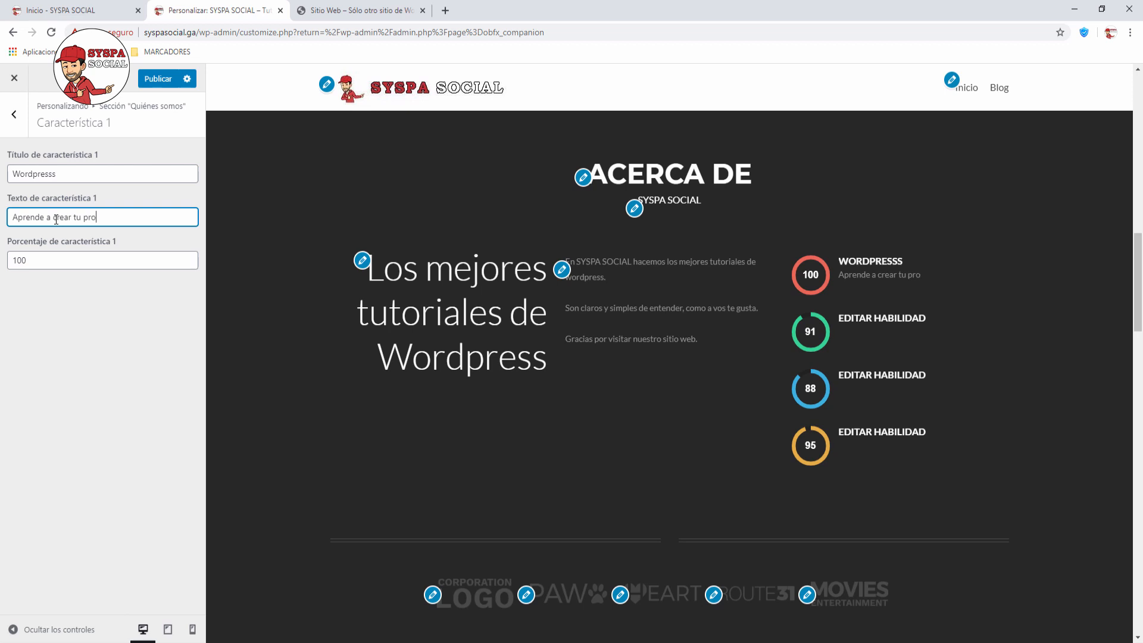
pyautogui.write('pia pagina web')
pyautogui.click(17, 116)
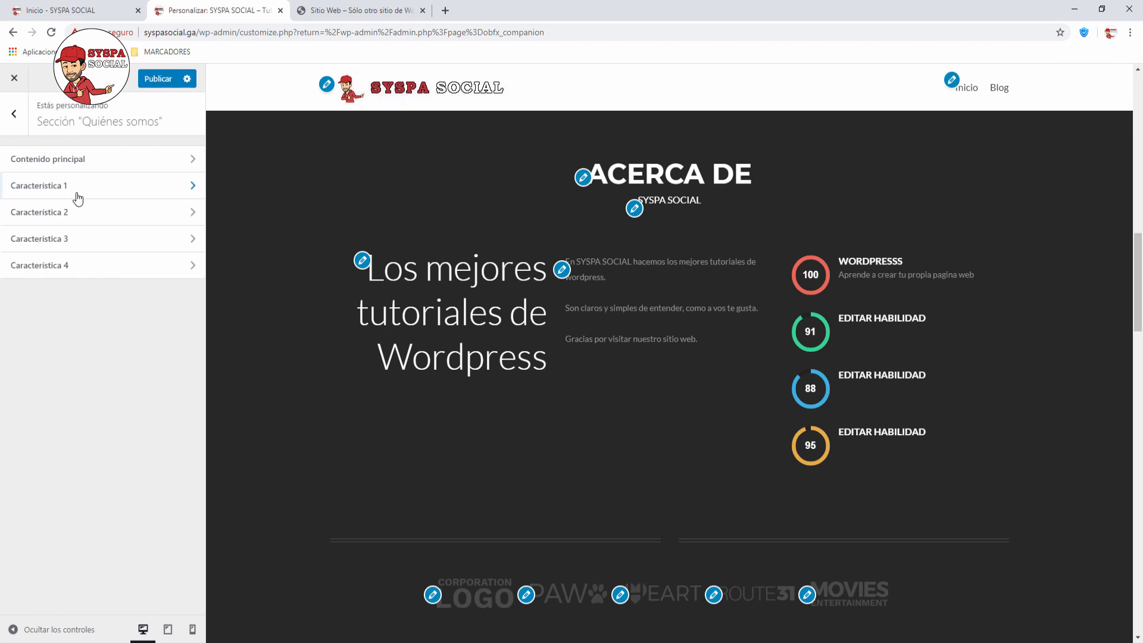
# Step: Rename the second skill from 'Editar habilidad' to YOUTUBE
pyautogui.click(198, 188)
pyautogui.moveTo(79, 180); pyautogui.dragTo(1, 172)
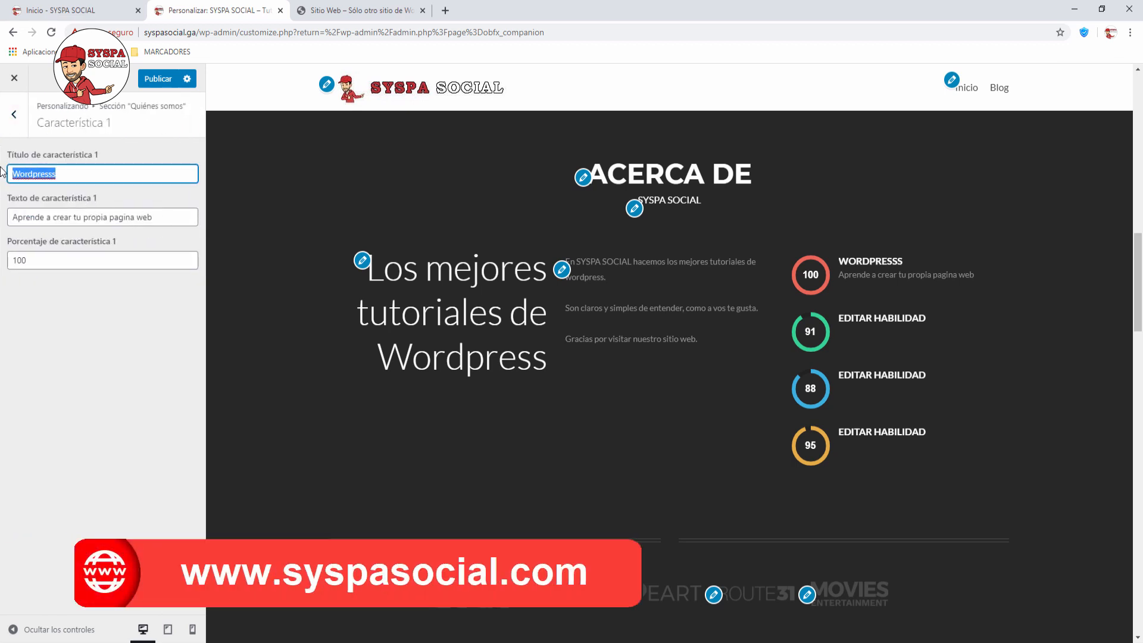
pyautogui.click(14, 114)
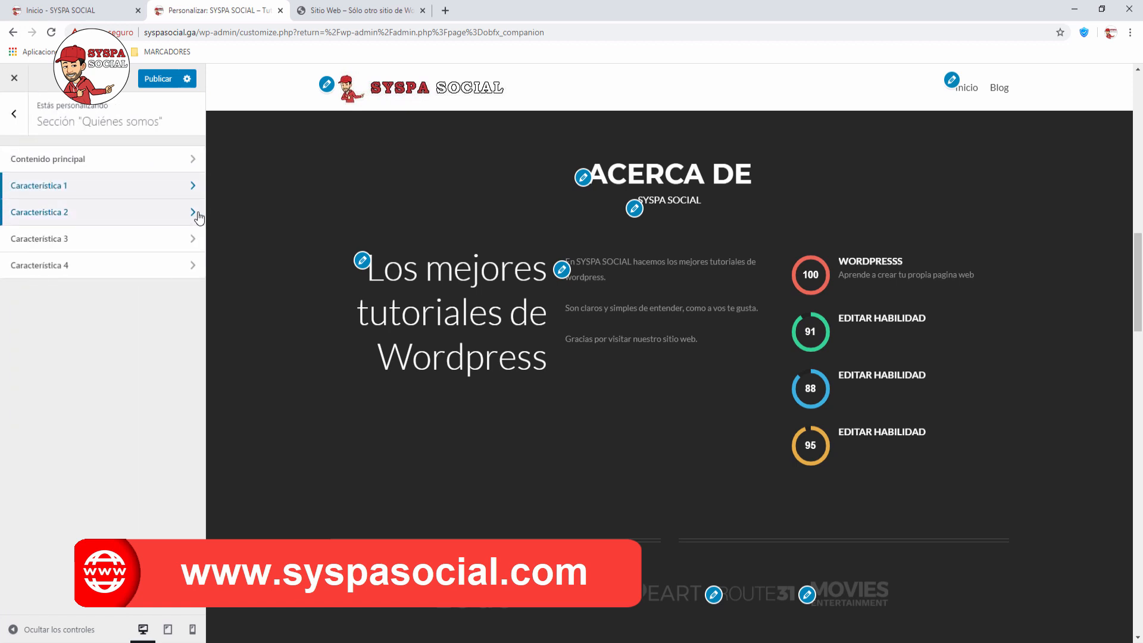
pyautogui.click(190, 214)
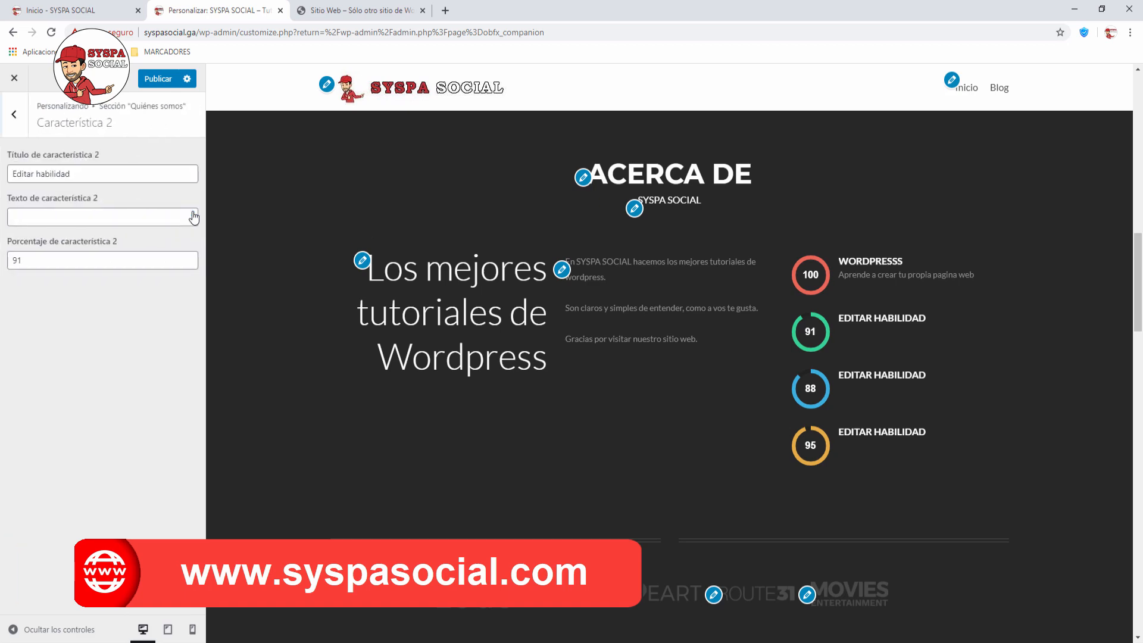
pyautogui.moveTo(74, 173); pyautogui.dragTo(10, 165)
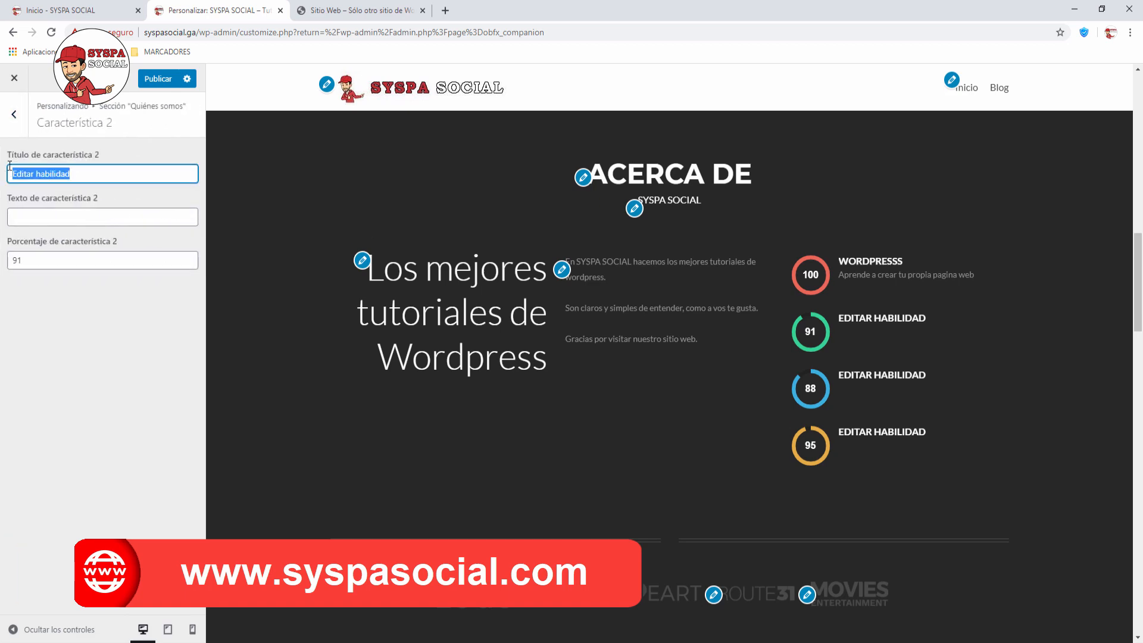
pyautogui.write('YOUTUBE')
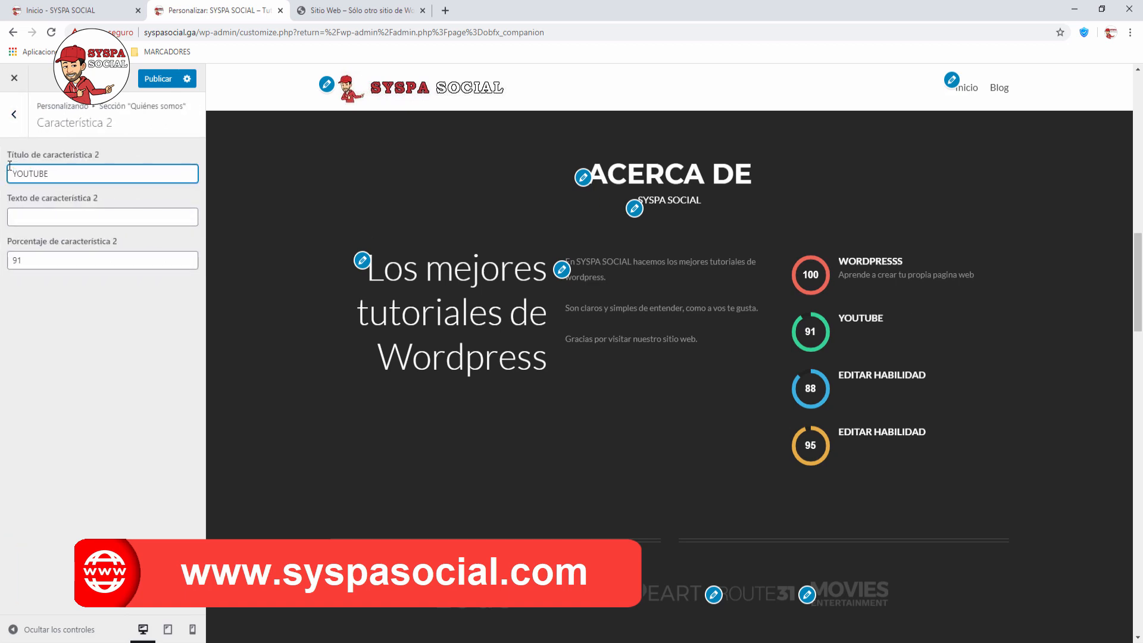
# Step: Set the second skill to 100 percent with 'Aprende como crear correctamente tu canal.'
pyautogui.click(20, 260)
pyautogui.moveTo(22, 260); pyautogui.dragTo(2, 262)
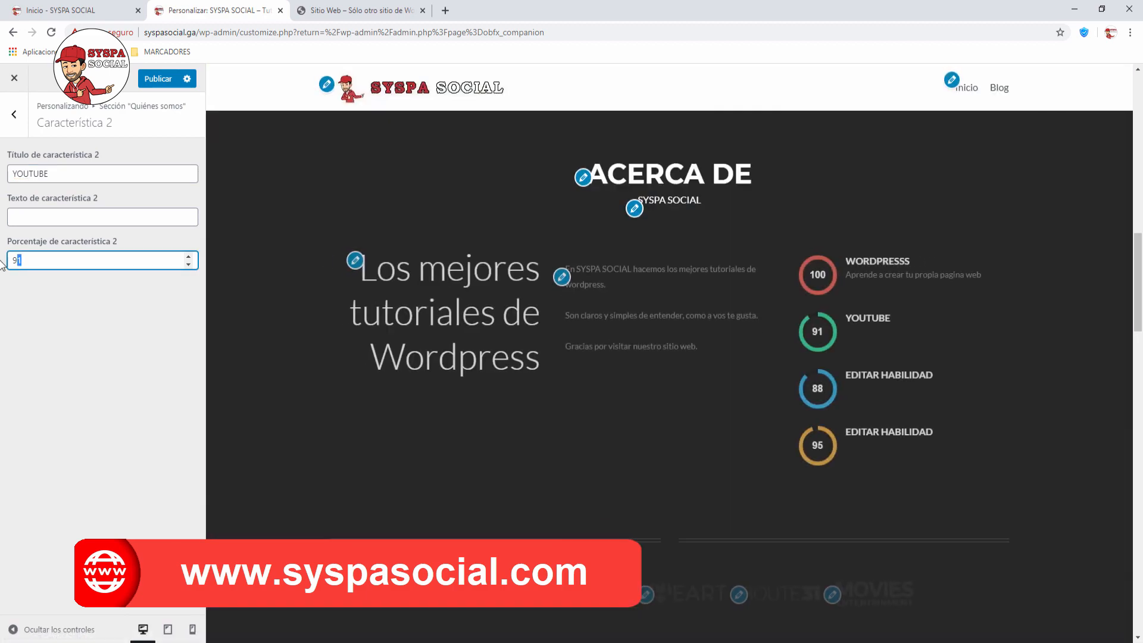
pyautogui.write('100')
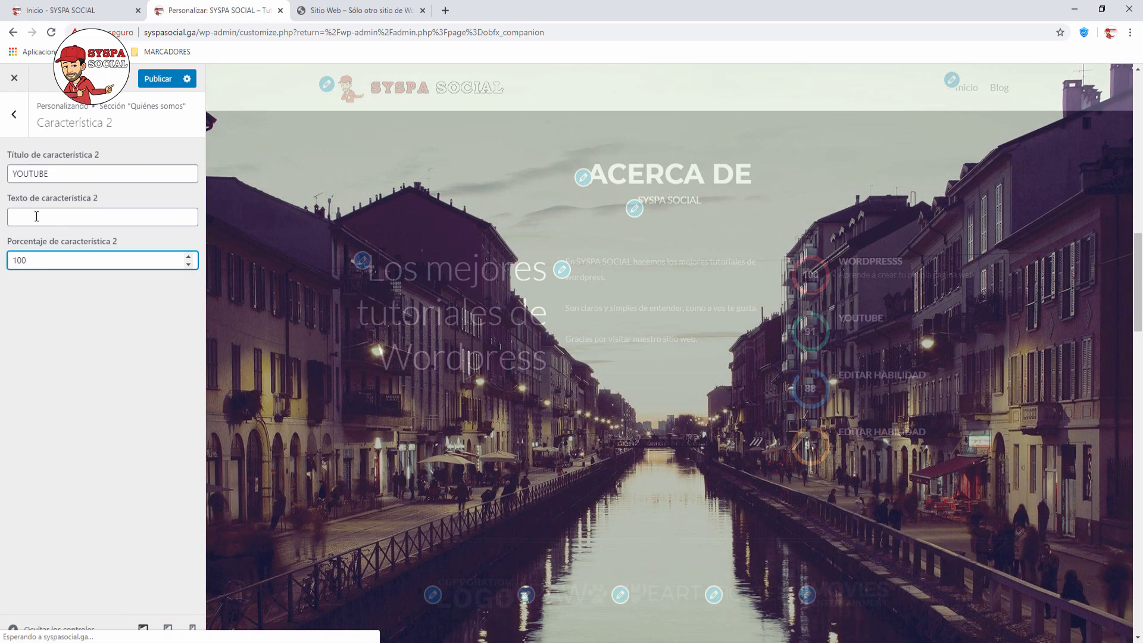
pyautogui.click(36, 216)
pyautogui.write('Ap')
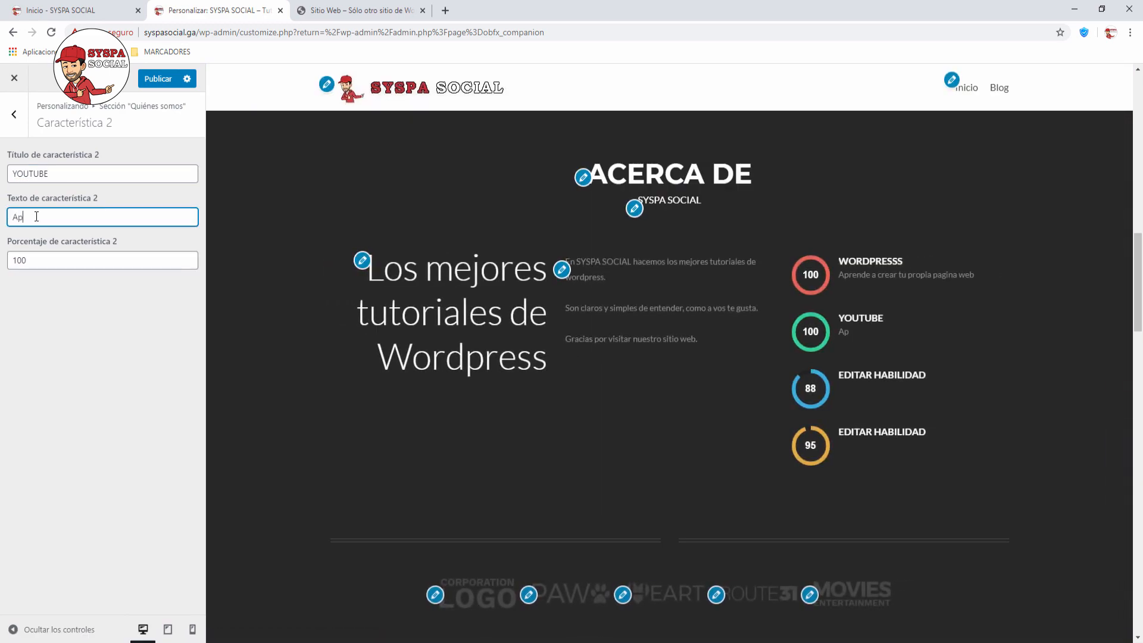
pyautogui.write('rende como ')
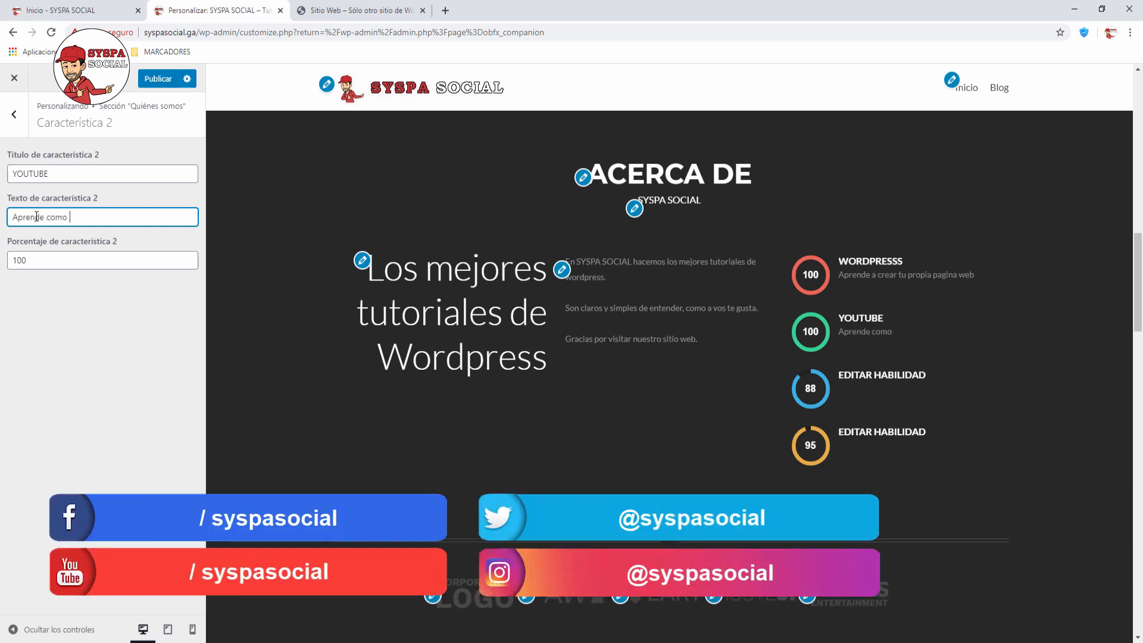
pyautogui.write('crear correctamente tu ')
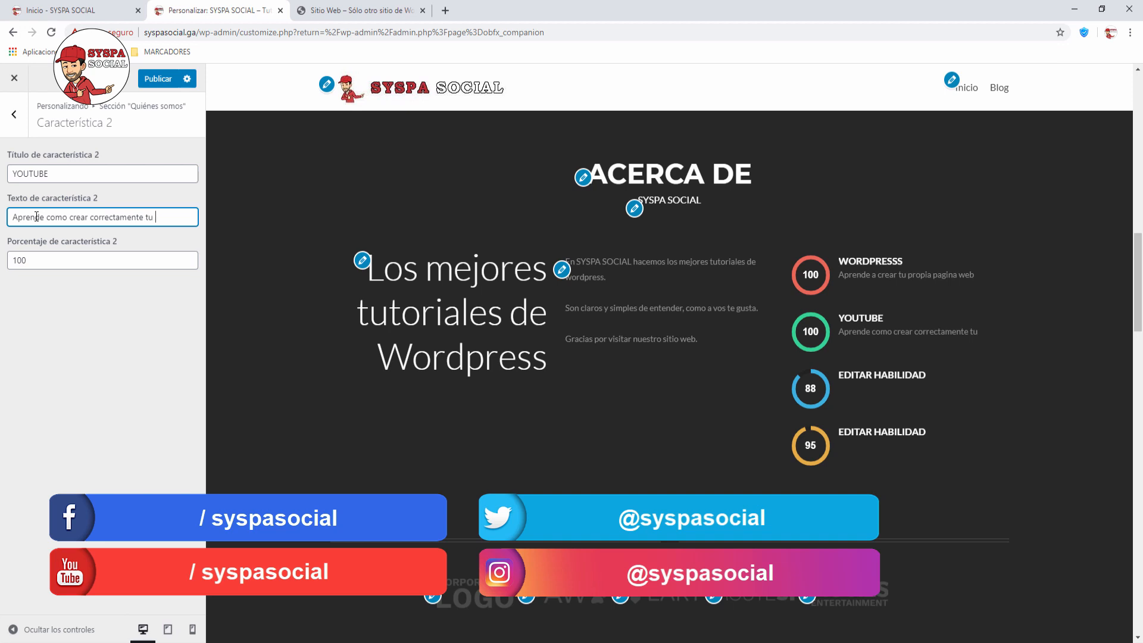
pyautogui.write('canal.')
pyautogui.click(67, 292)
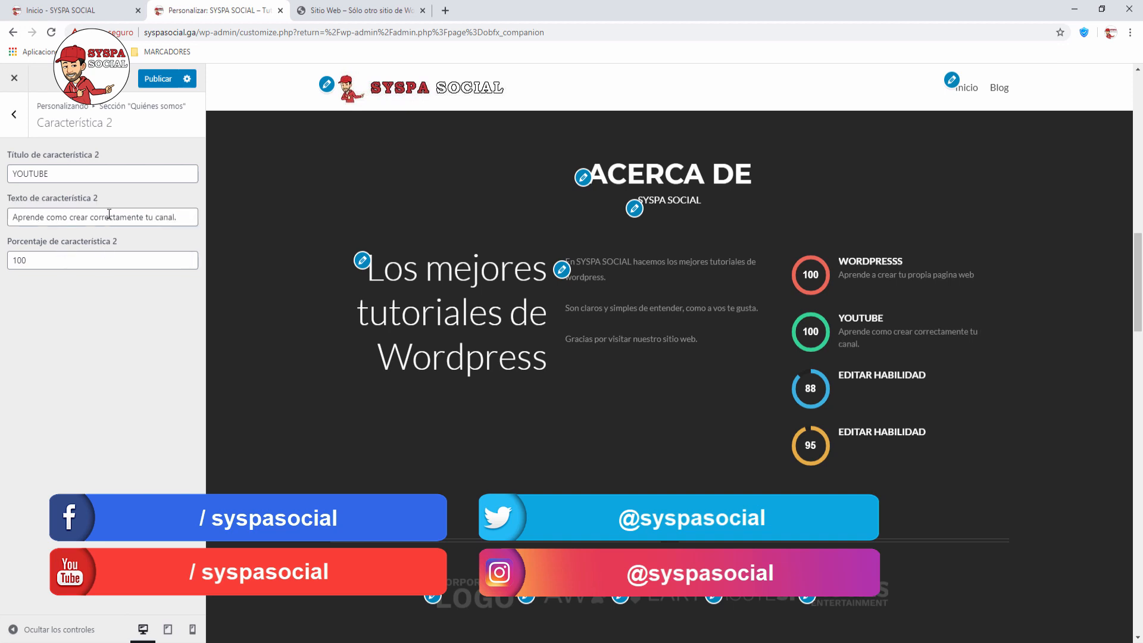
pyautogui.click(11, 117)
# Step: Open Secciones de llamada a la acción and scroll the preview to the green call-to-action band
pyautogui.click(12, 114)
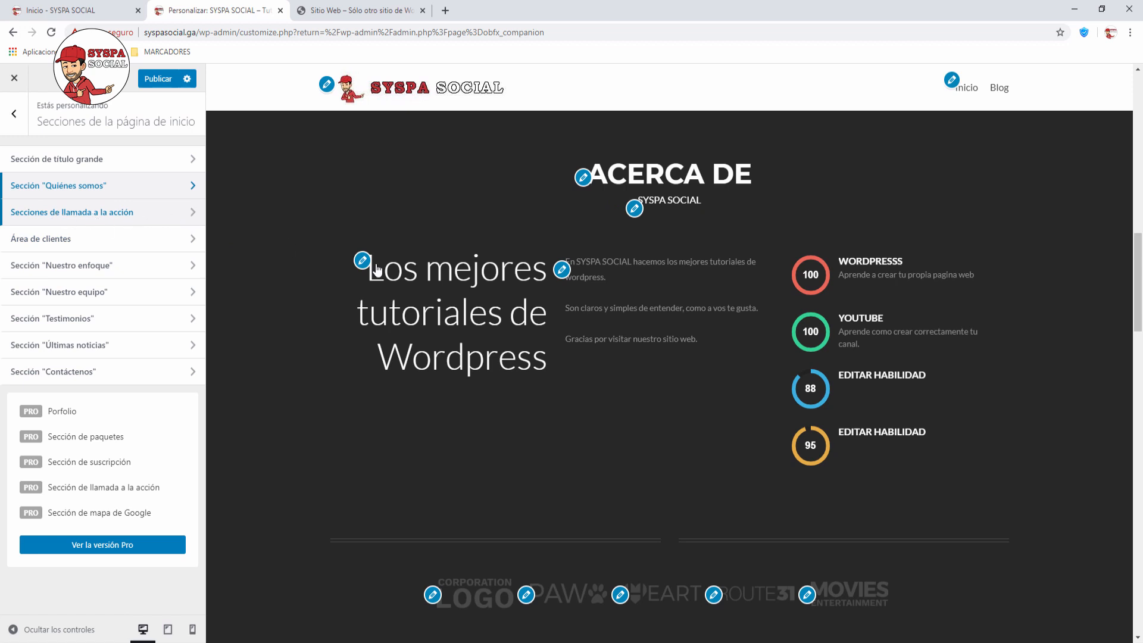
pyautogui.scroll(6, 490, 300)
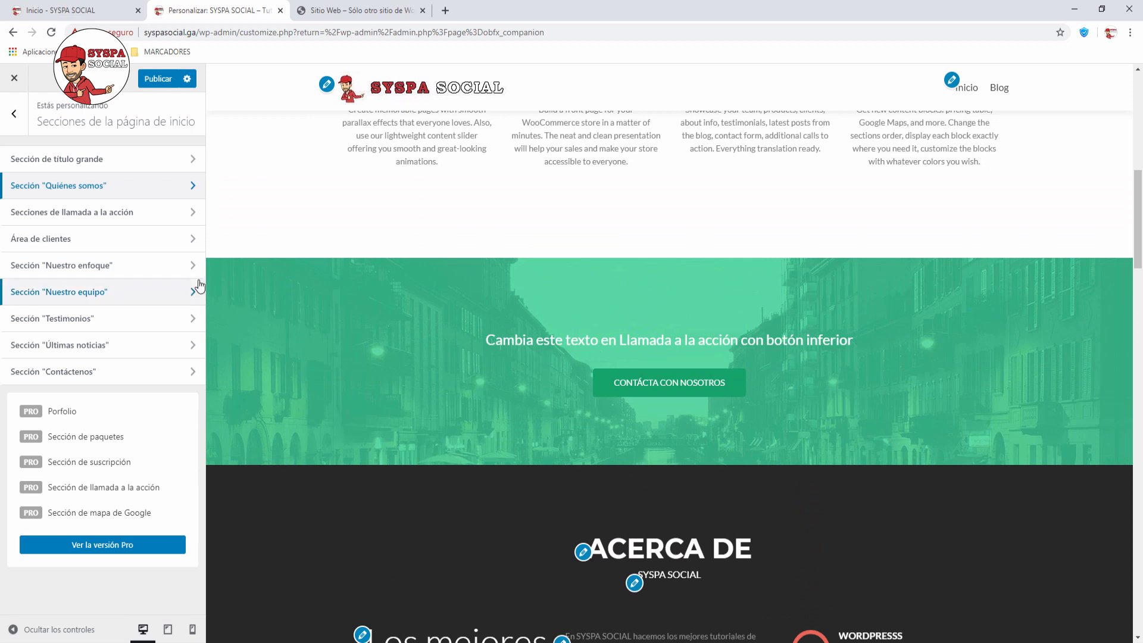
pyautogui.click(190, 213)
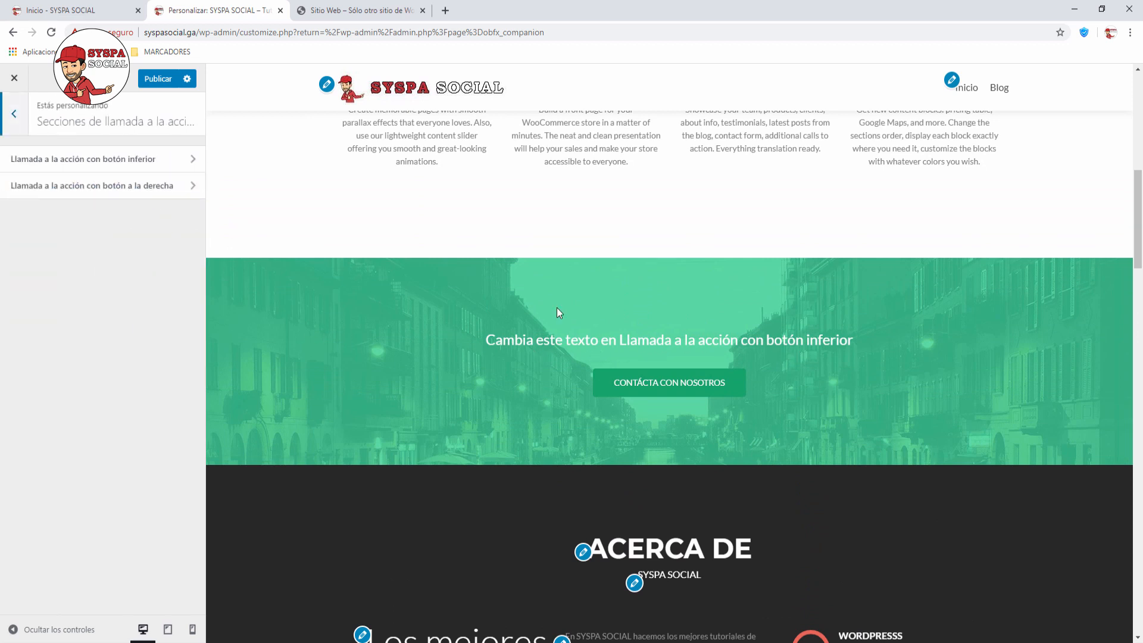
pyautogui.scroll(-15, 725, 334)
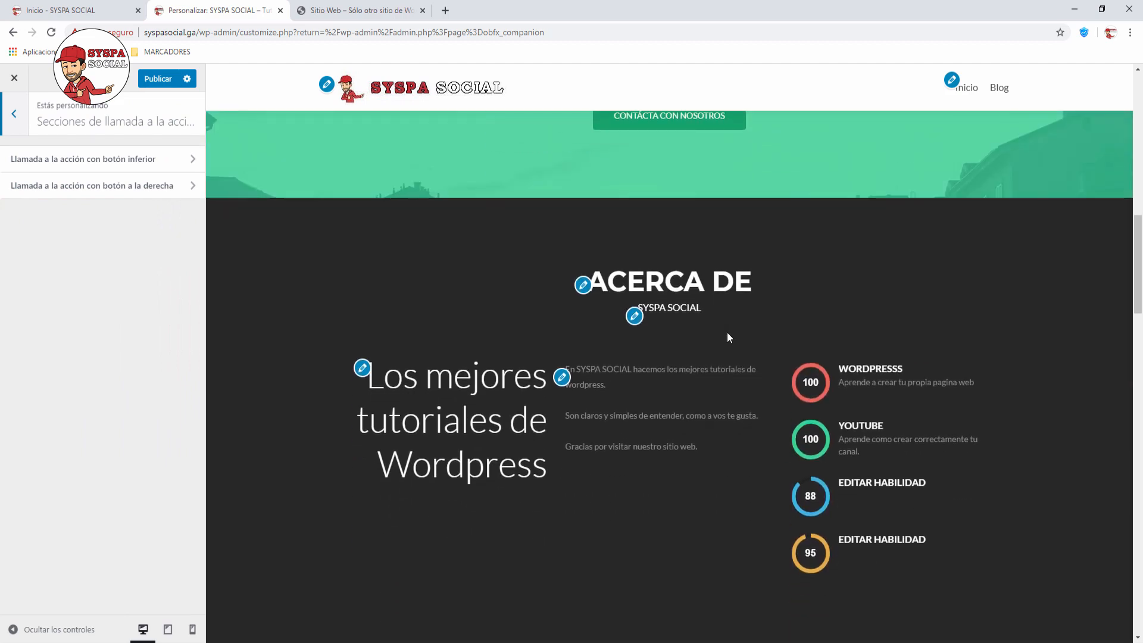
pyautogui.scroll(-8, 727, 332)
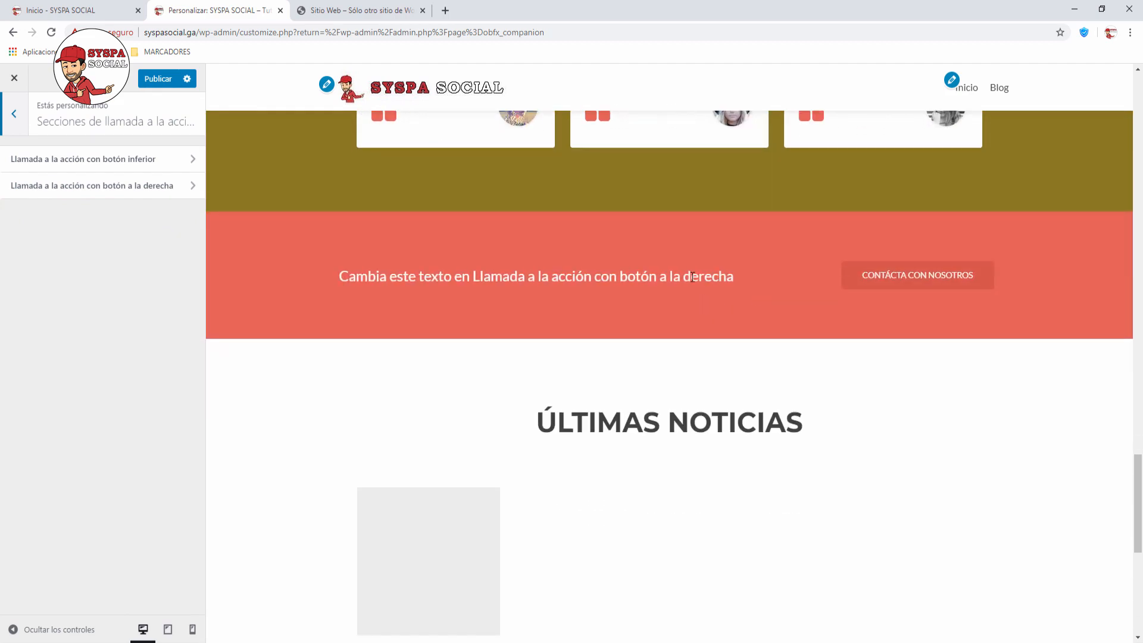
pyautogui.scroll(20, 731, 290)
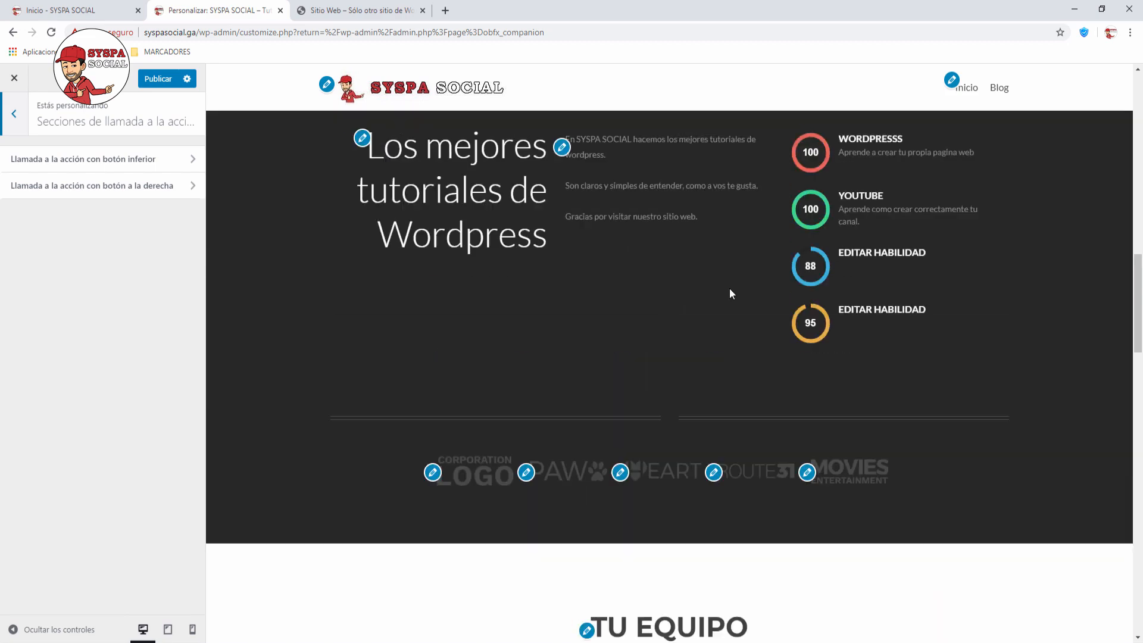
pyautogui.scroll(4, 729, 288)
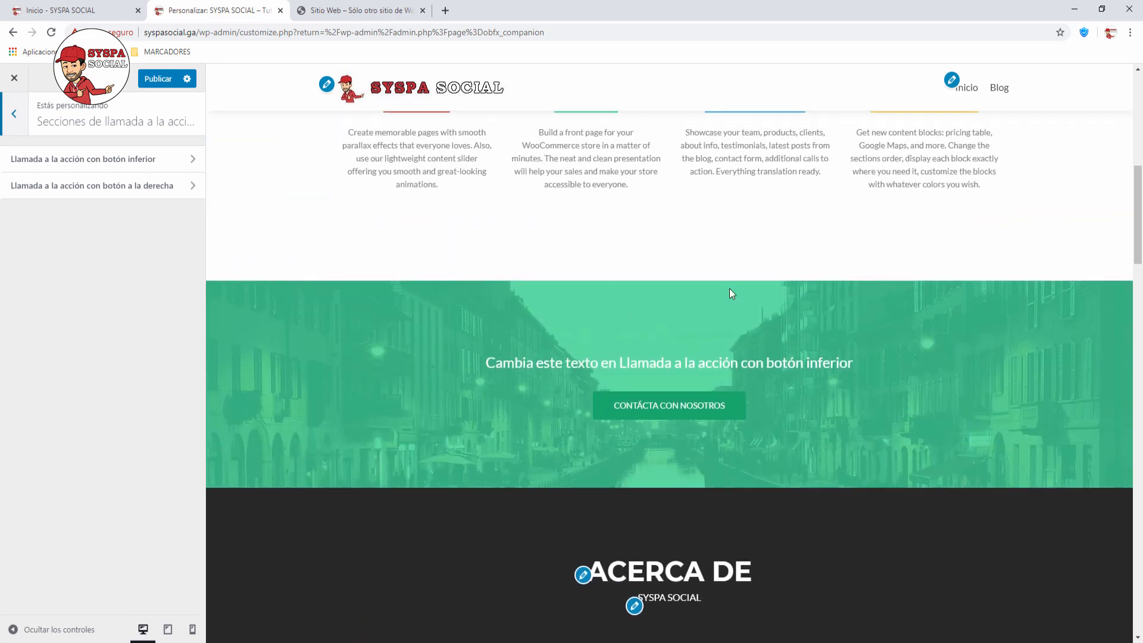
# Step: Replace the bottom-button call-to-action text with a message inviting visitors to donate to the community
pyautogui.click(193, 159)
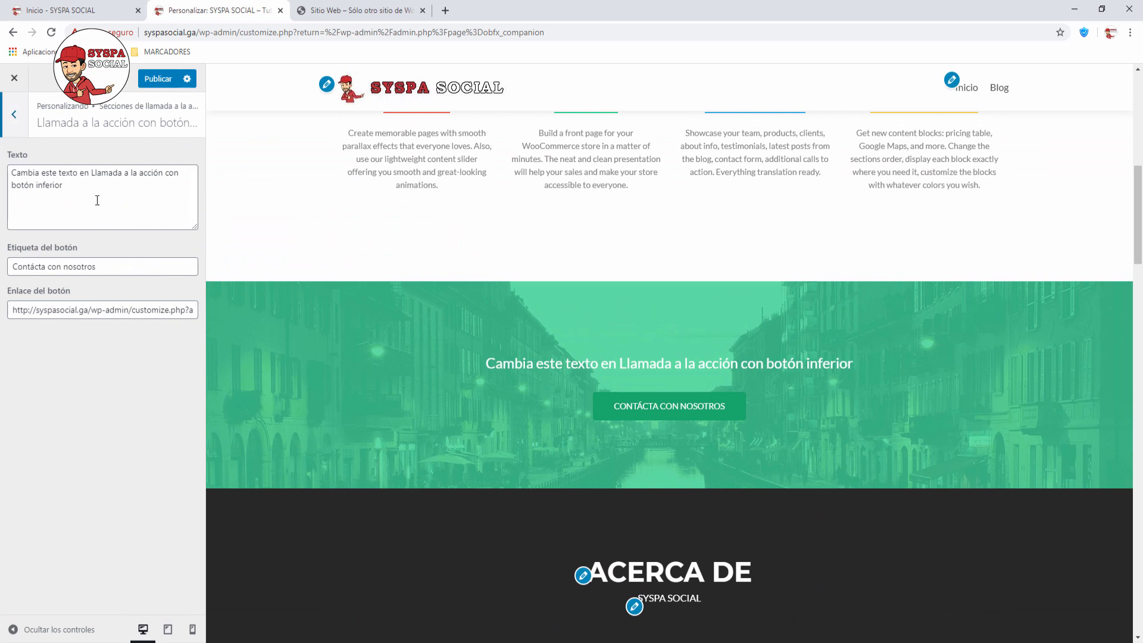
pyautogui.moveTo(96, 199); pyautogui.dragTo(2, 163)
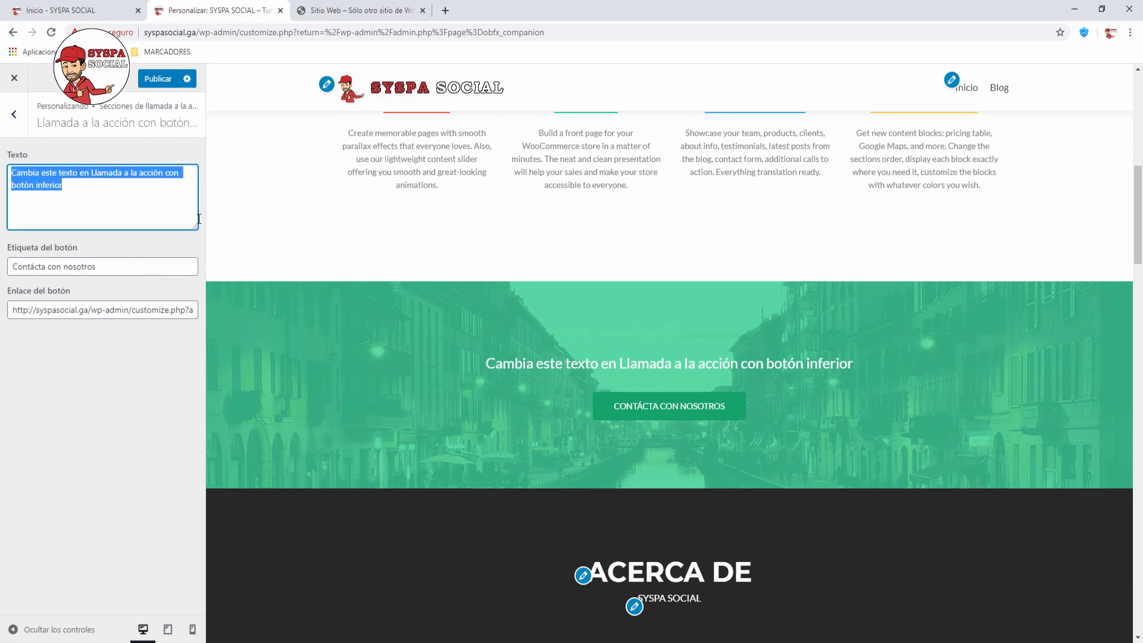
pyautogui.write('SAhas')
pyautogui.press('BackSpace')
pyautogui.press('BackSpace')
pyautogui.press('BackSpace')
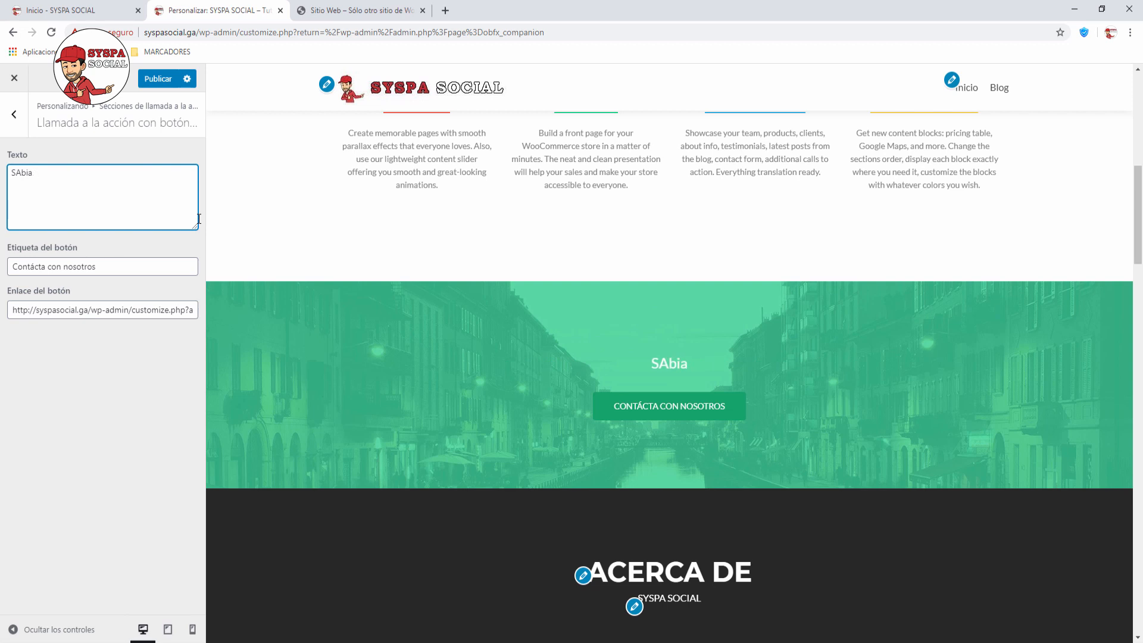
pyautogui.press('BackSpace')
pyautogui.write('ab')
pyautogui.press('BackSpace')
pyautogui.write('bias que pode')
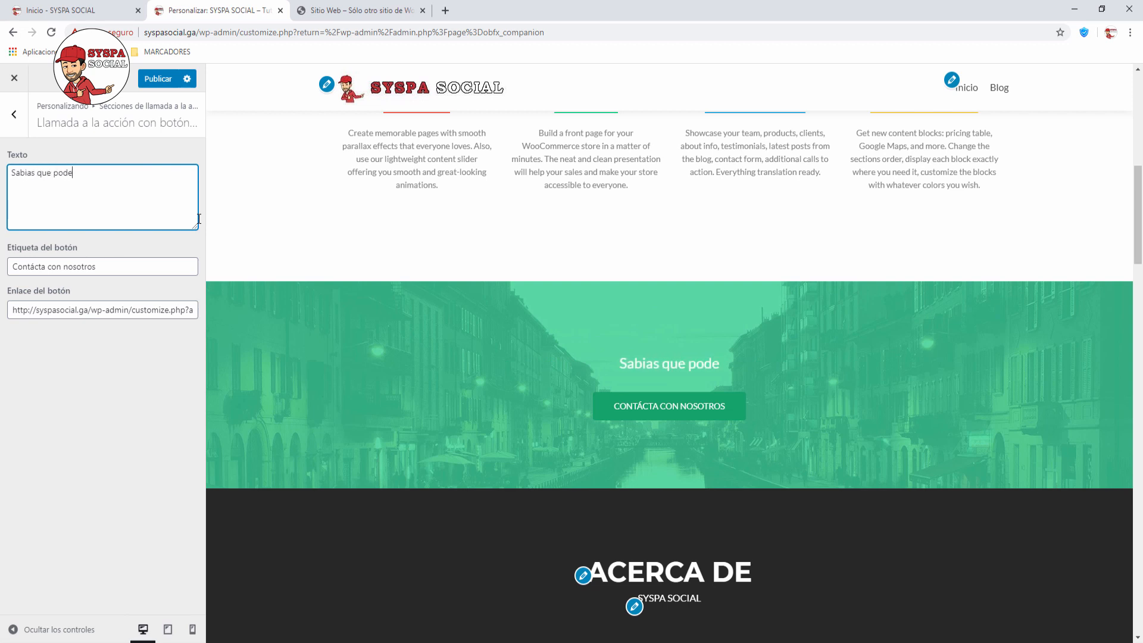
pyautogui.write('s apoyar a nue')
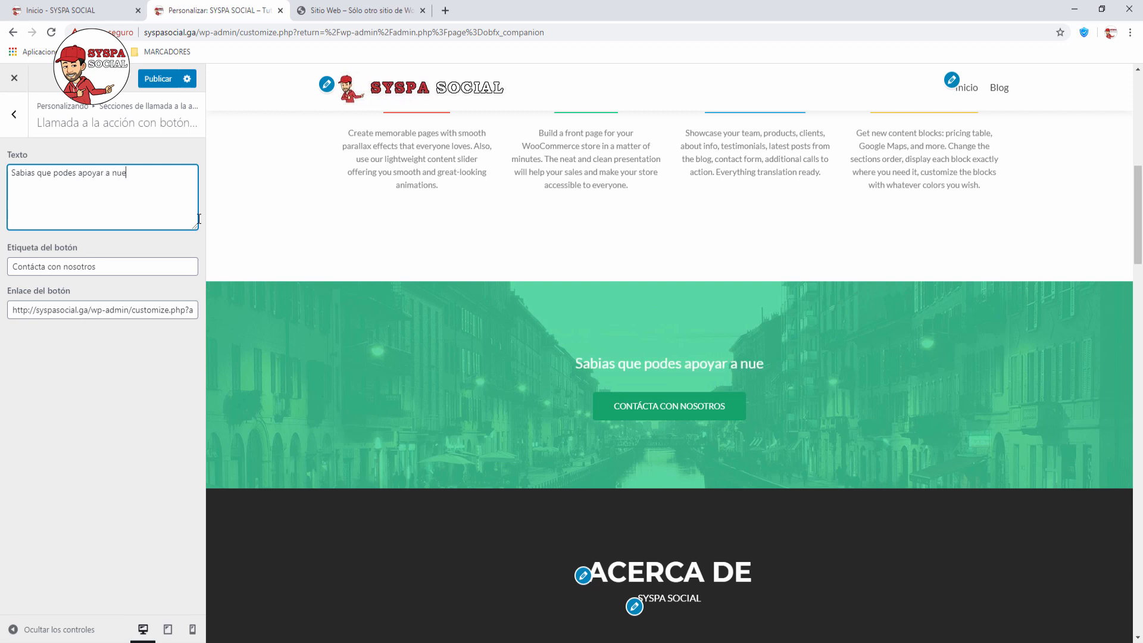
pyautogui.write('stra comunidad ')
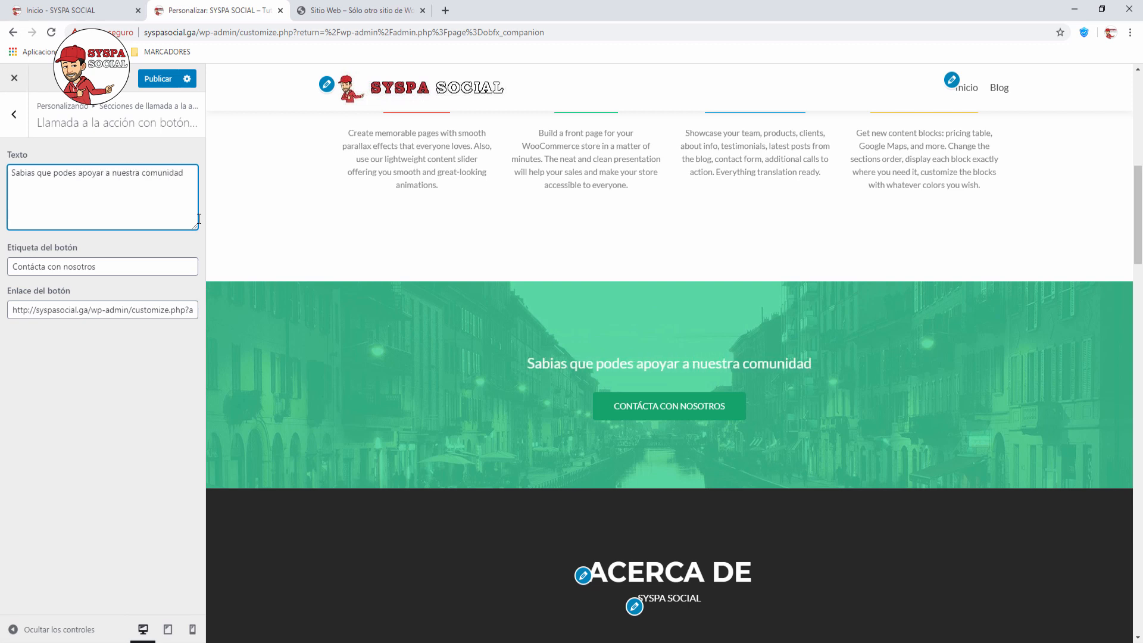
pyautogui.write('donado')
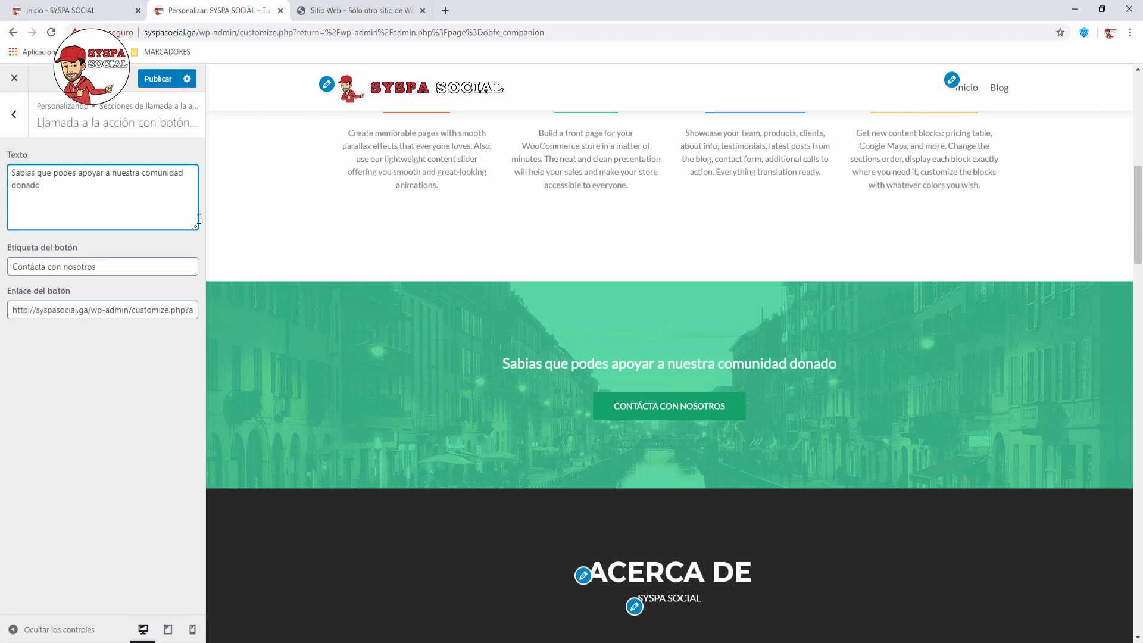
pyautogui.write(', ha')
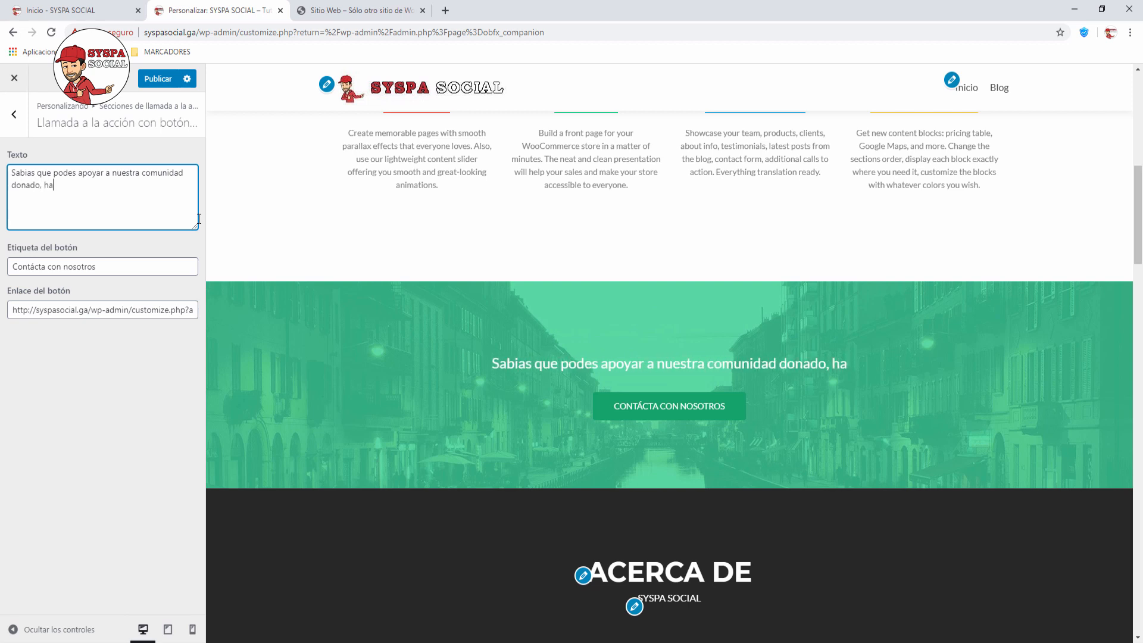
pyautogui.write('zlo ya mismo!.')
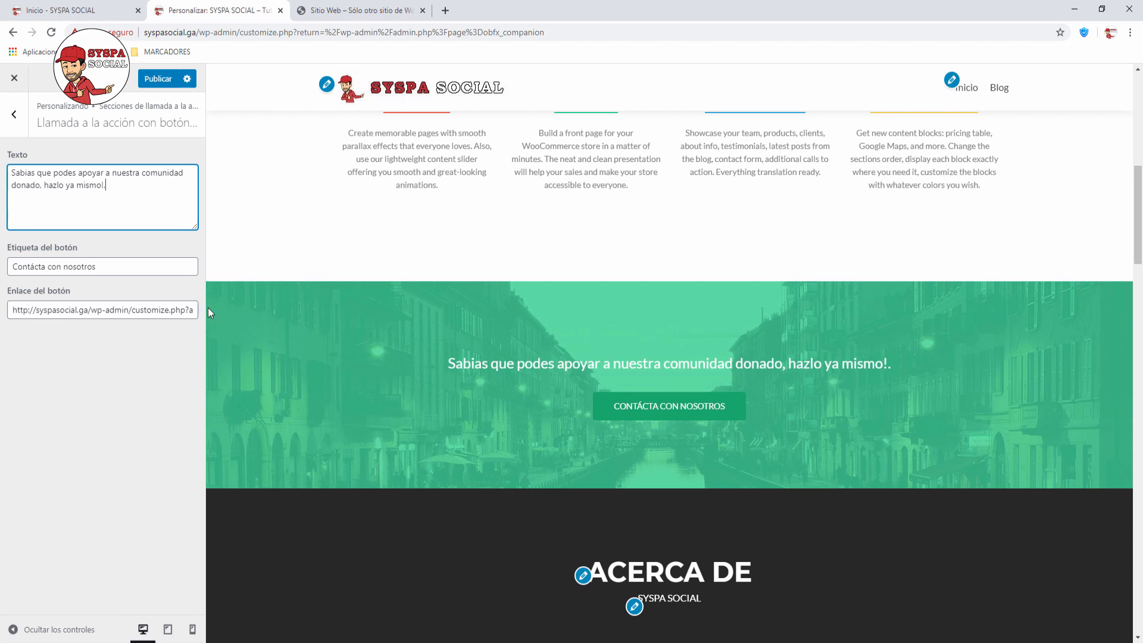
# Step: Change the call-to-action button label to DONA
pyautogui.moveTo(97, 271); pyautogui.dragTo(3, 261)
pyautogui.write('DONA')
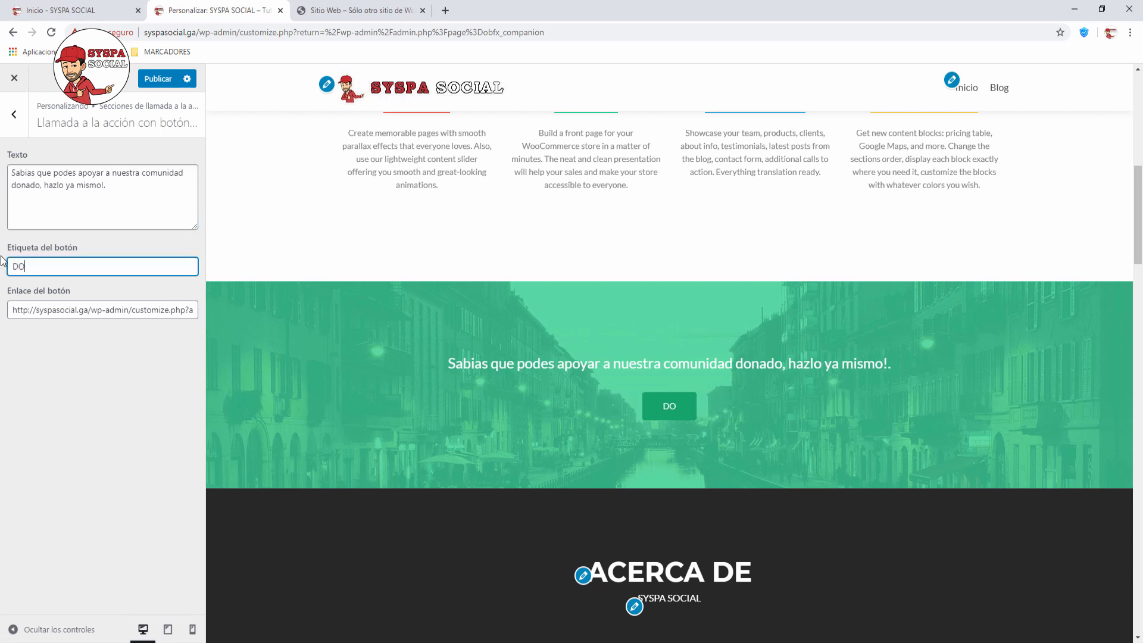
pyautogui.click(63, 329)
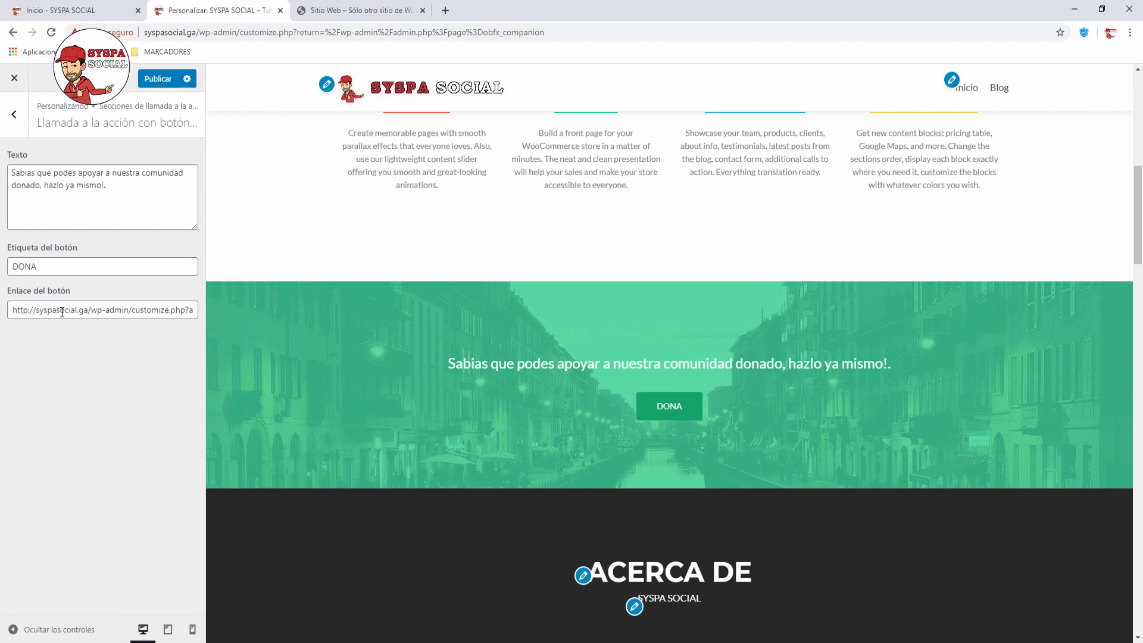
pyautogui.click(75, 310)
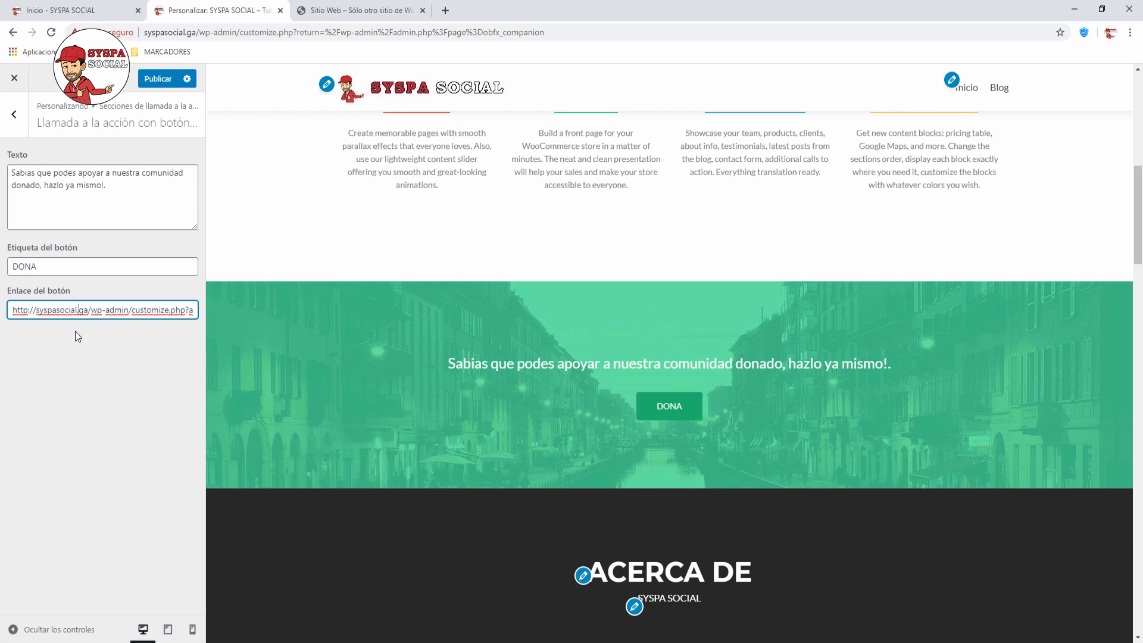
pyautogui.press('Delete')
pyautogui.press('Delete')
pyautogui.write('com')
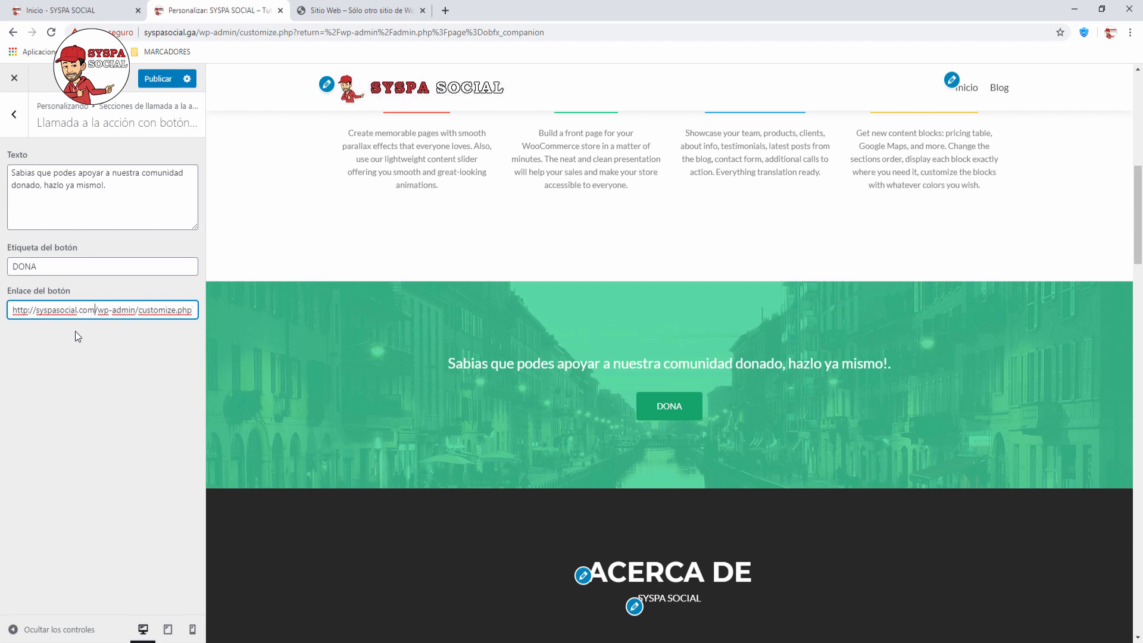
pyautogui.hotkey('ctrl', 'a')
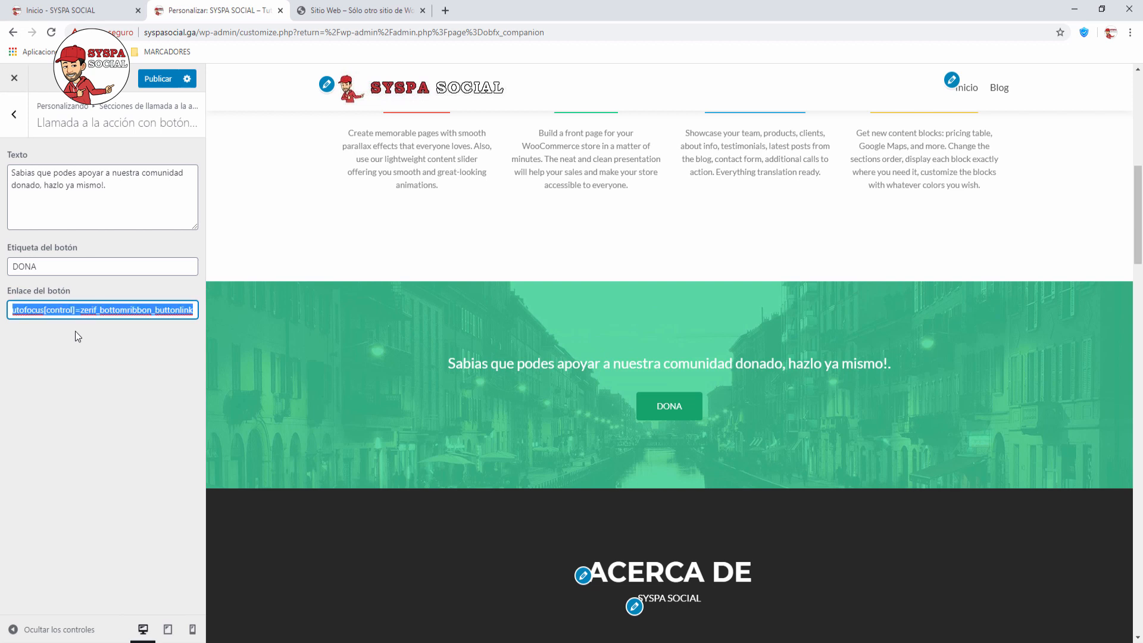
pyautogui.write('http://syspasocial.com/dona')
pyautogui.click(74, 328)
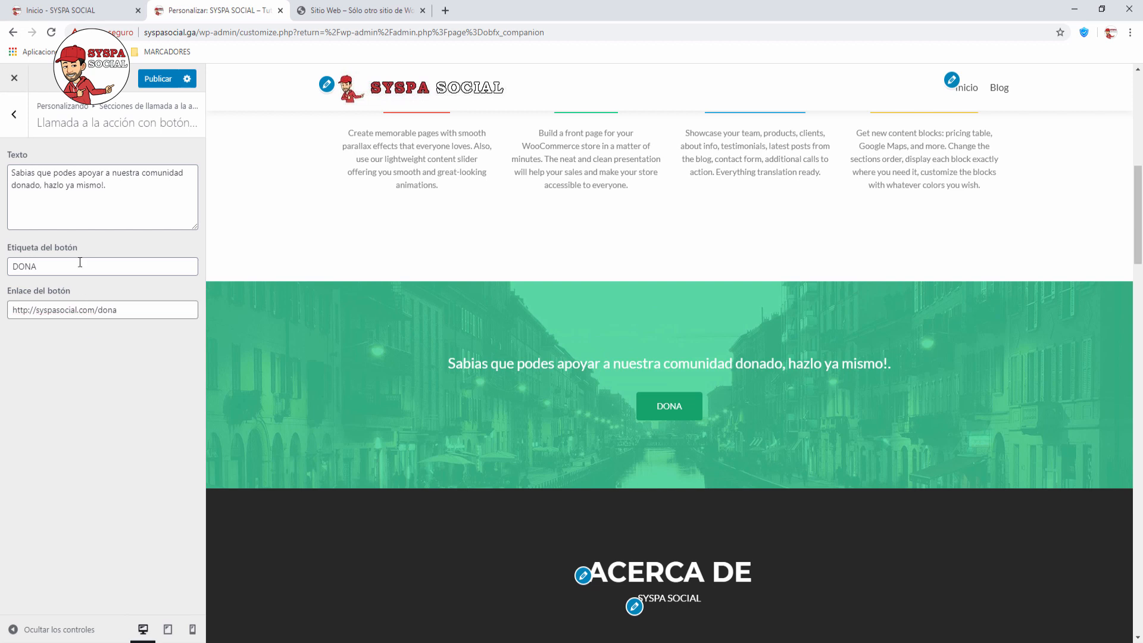
pyautogui.click(36, 308)
pyautogui.write('www.')
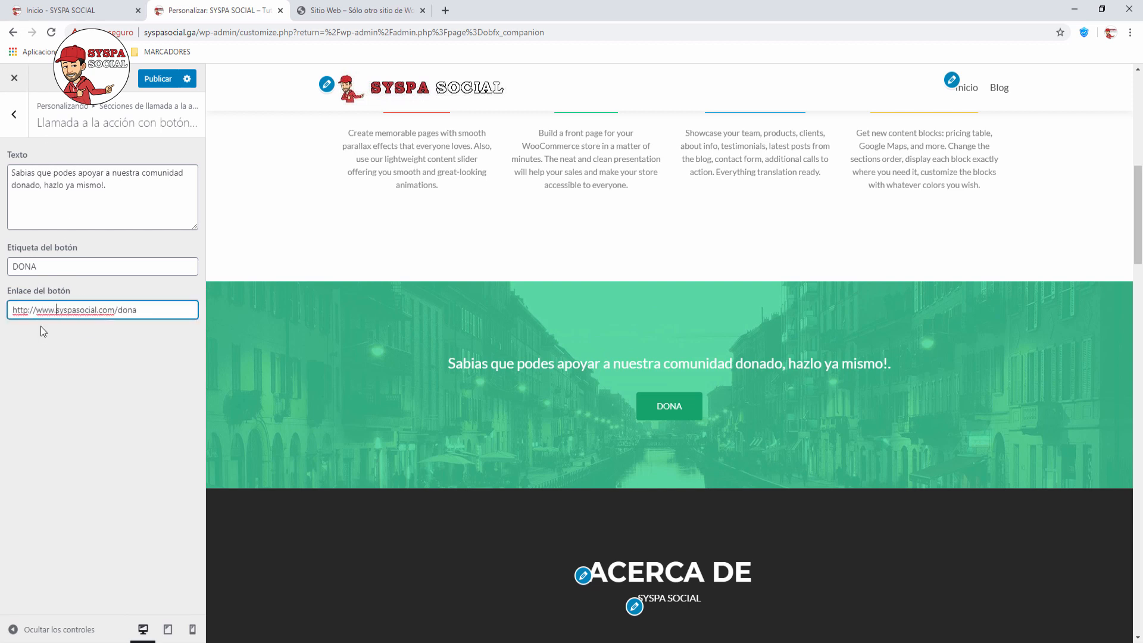
pyautogui.click(41, 326)
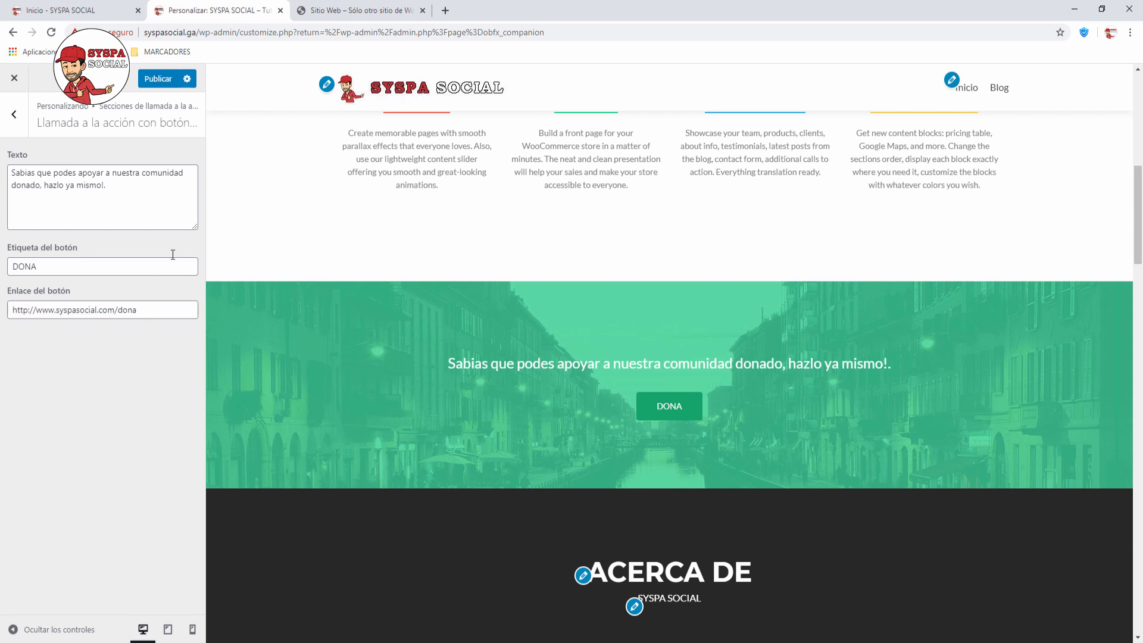
pyautogui.click(15, 117)
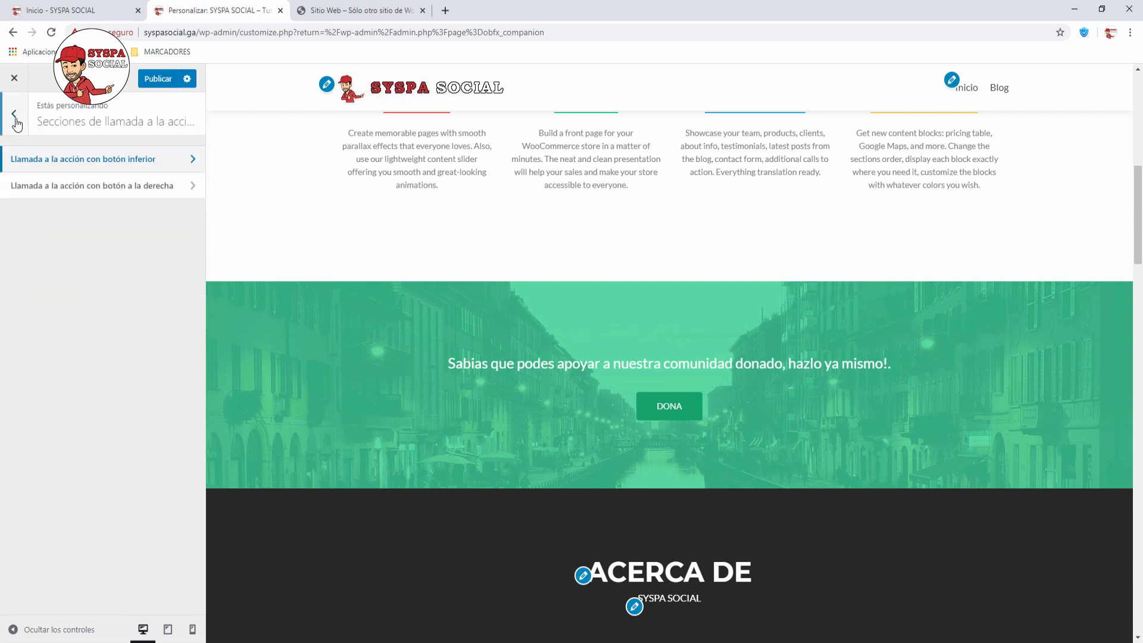
# Step: Empty the Texto field of the right-button (red) call-to-action, then go back to the list
pyautogui.click(193, 188)
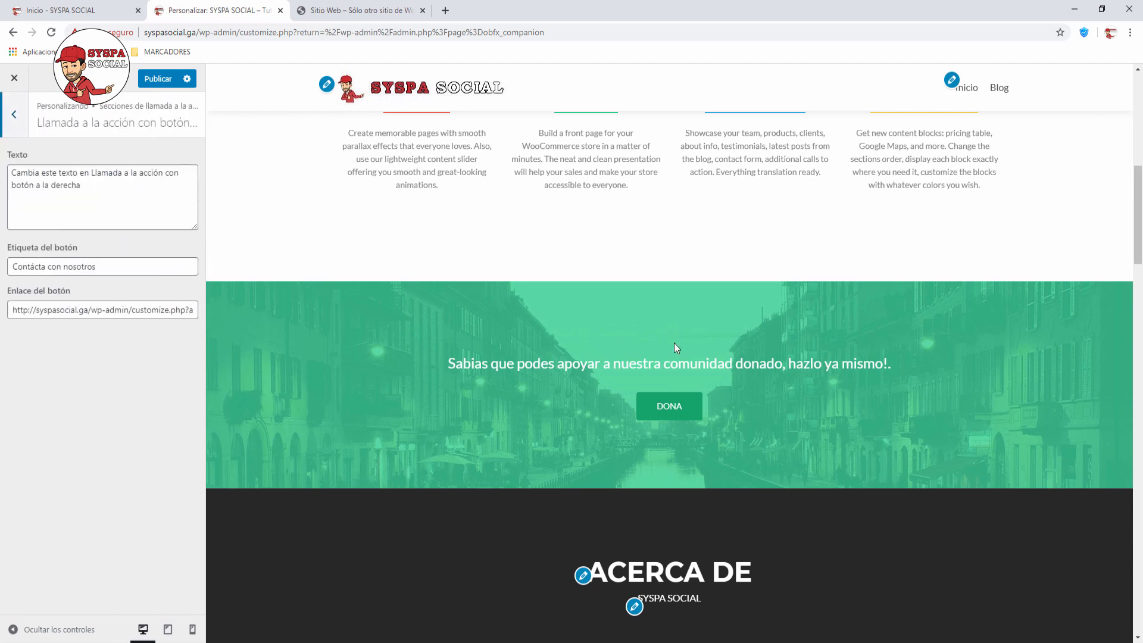
pyautogui.scroll(-20, 674, 347)
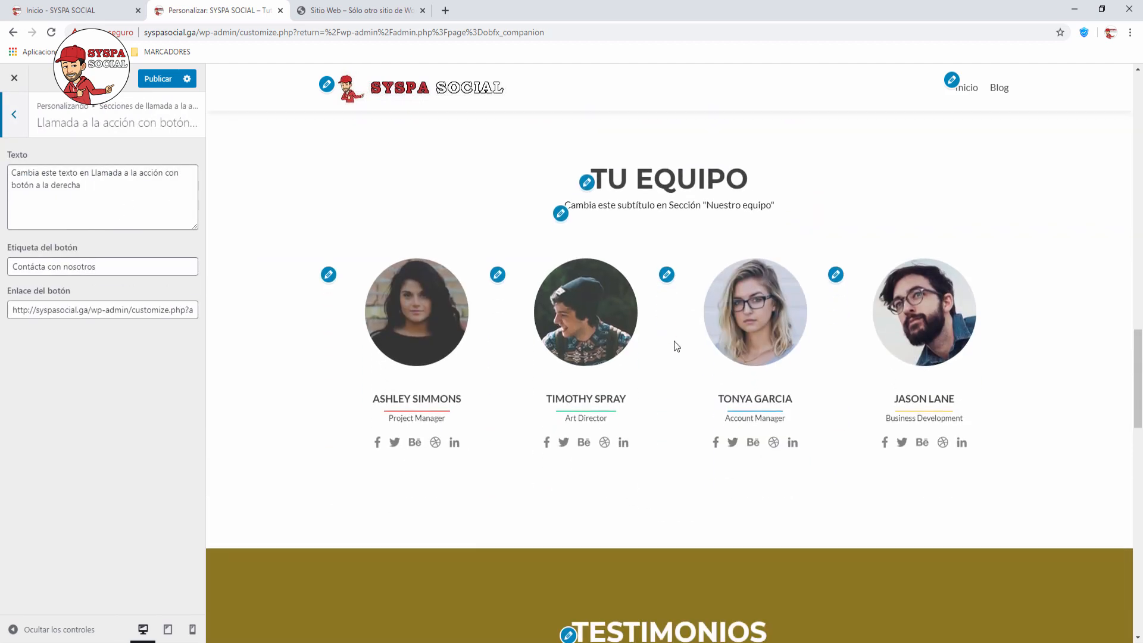
pyautogui.scroll(-6, 677, 346)
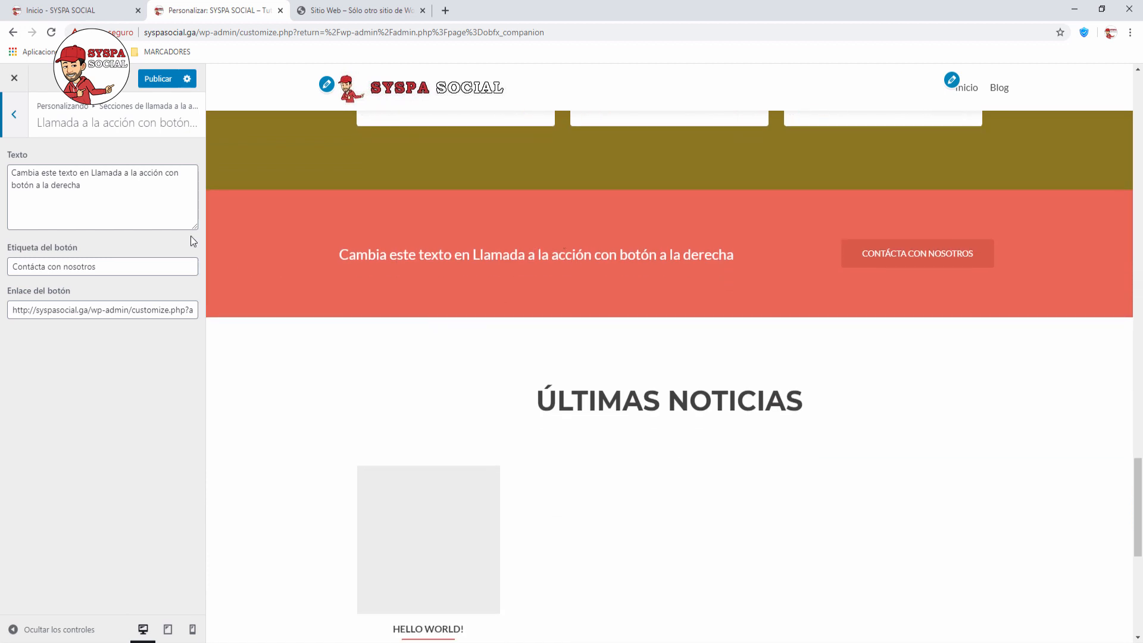
pyautogui.moveTo(85, 197); pyautogui.dragTo(2, 173)
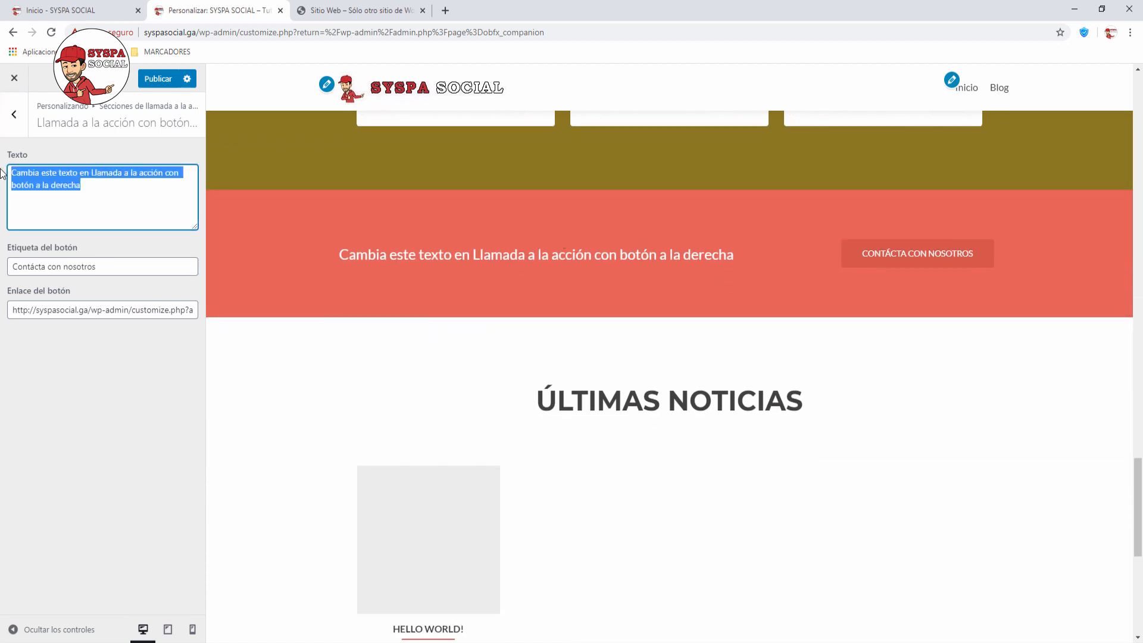
pyautogui.press('BackSpace')
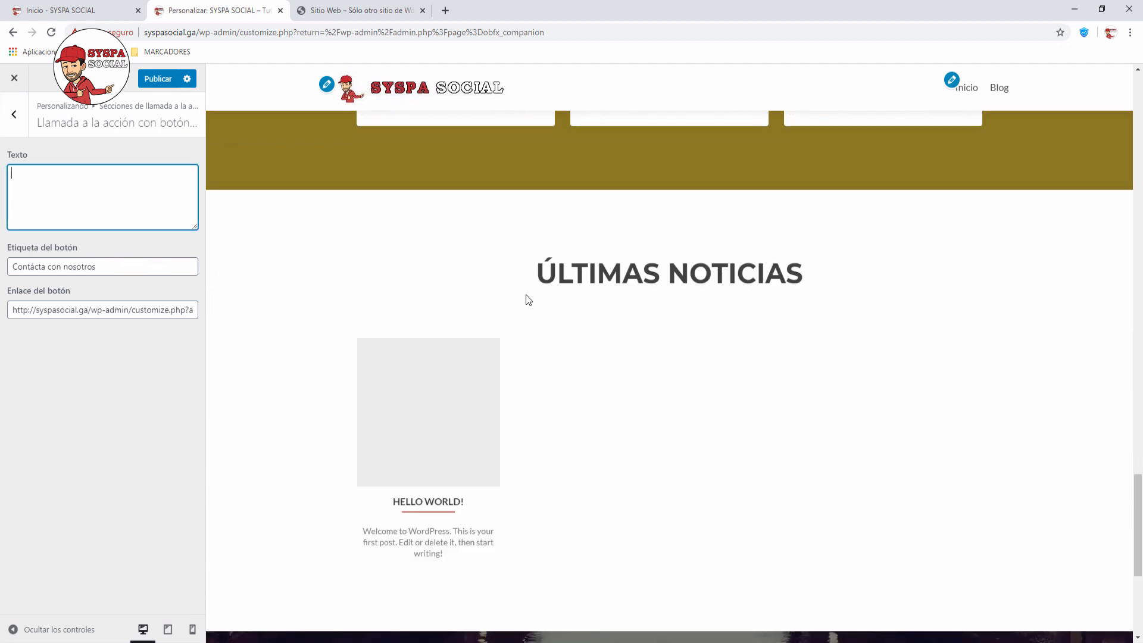
pyautogui.scroll(1, 724, 332)
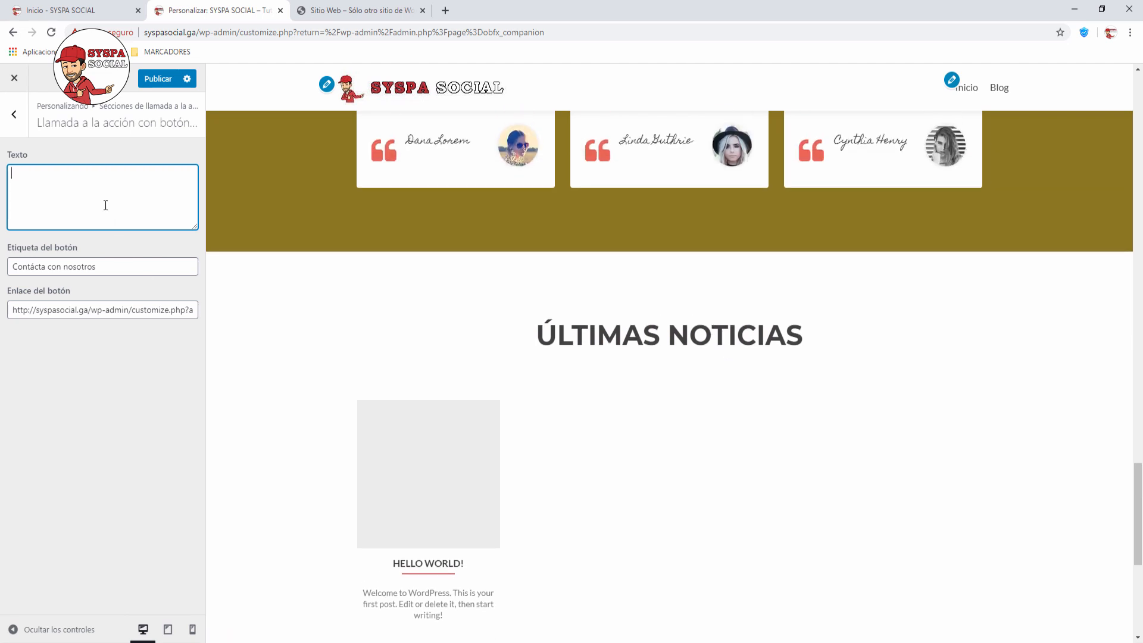
pyautogui.write('aa')
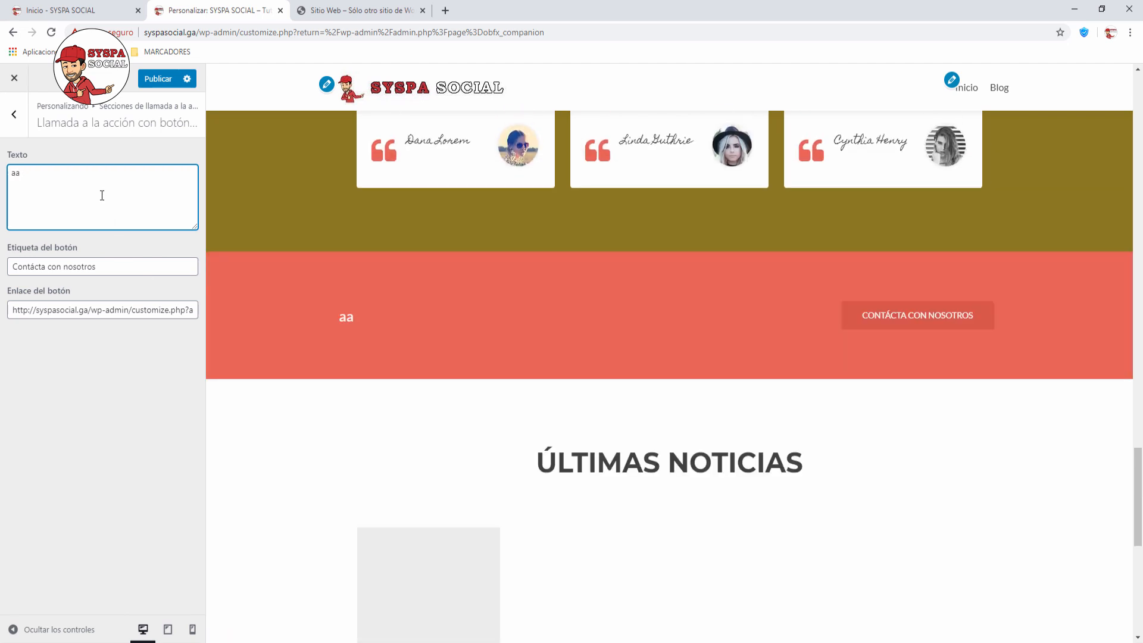
pyautogui.hotkey('ctrl', 'a')
pyautogui.press('BackSpace')
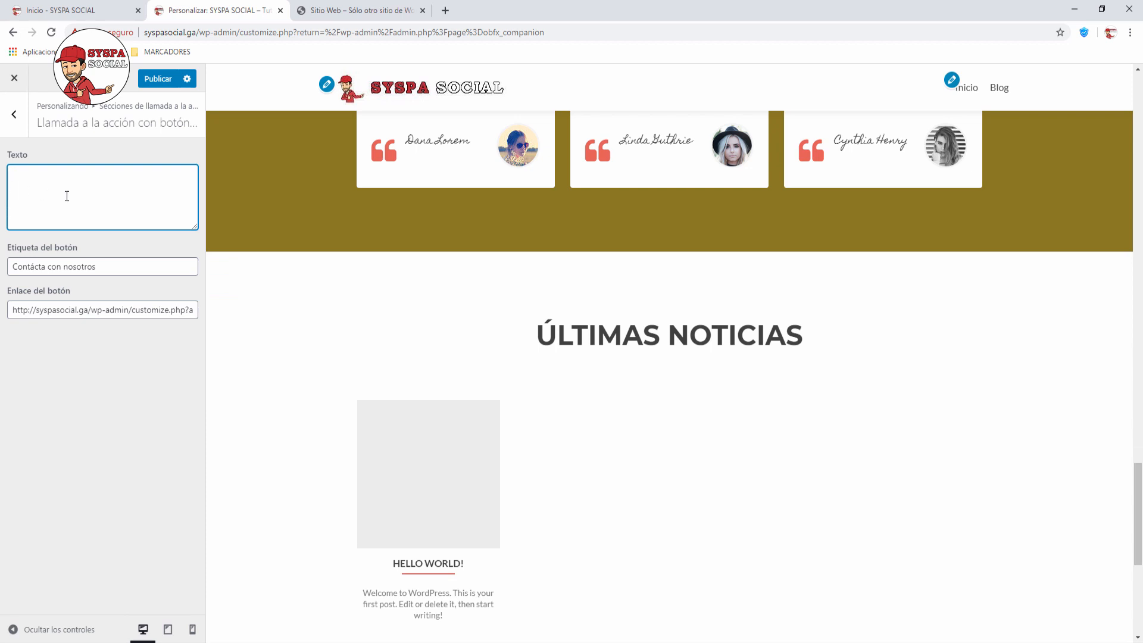
pyautogui.click(13, 117)
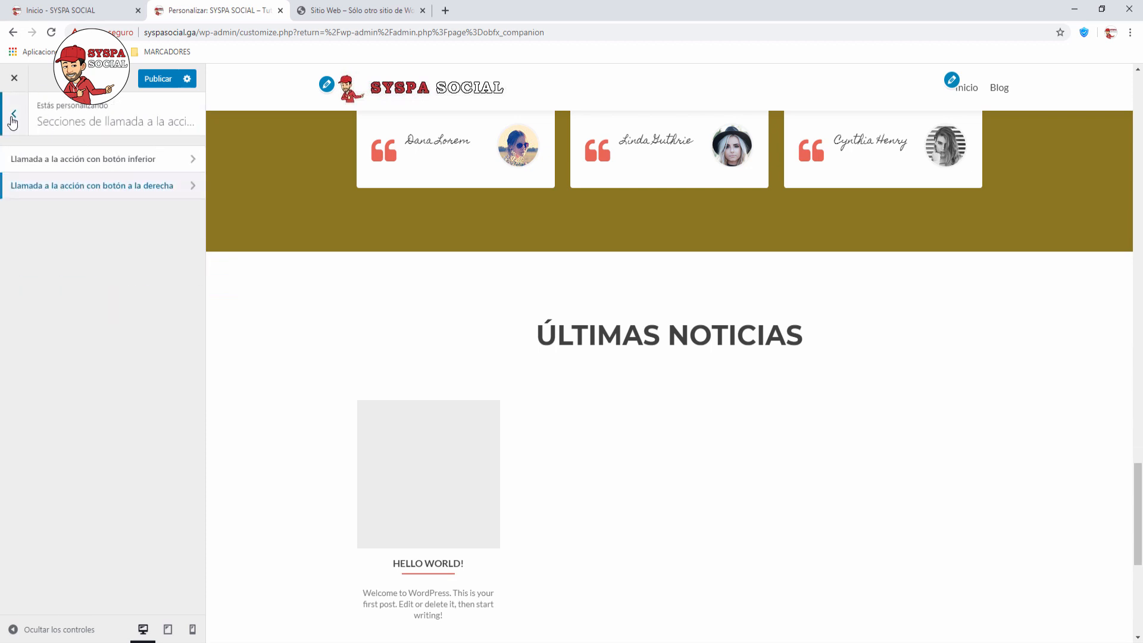
# Step: Return to the sections list and scroll the preview up past Tu Equipo to Acerca de and the client logos
pyautogui.click(13, 116)
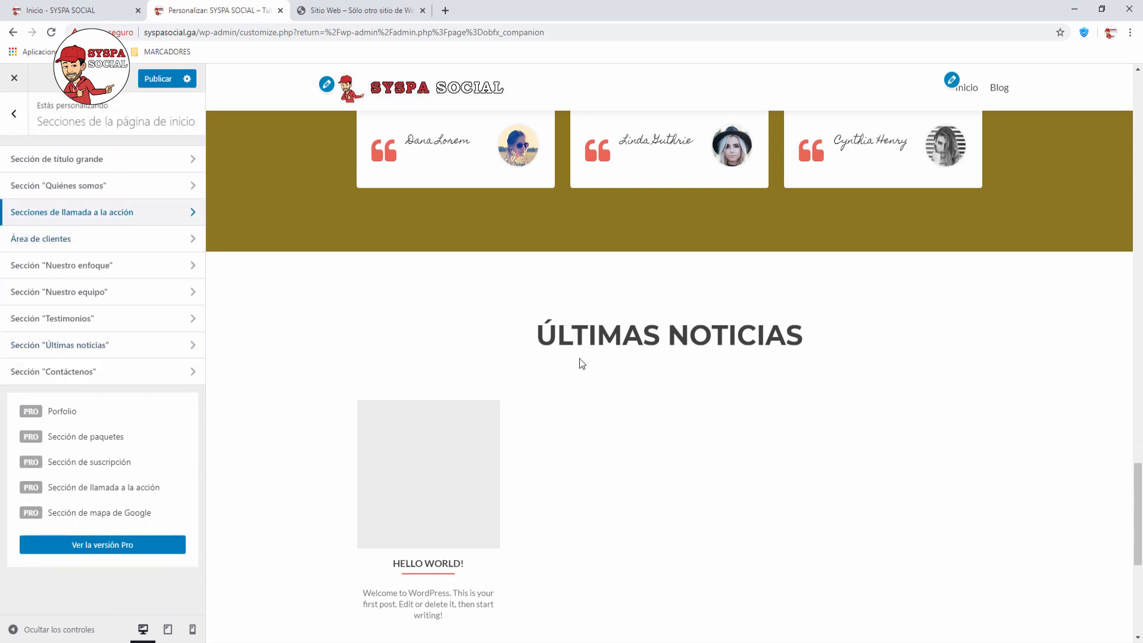
pyautogui.scroll(15, 661, 395)
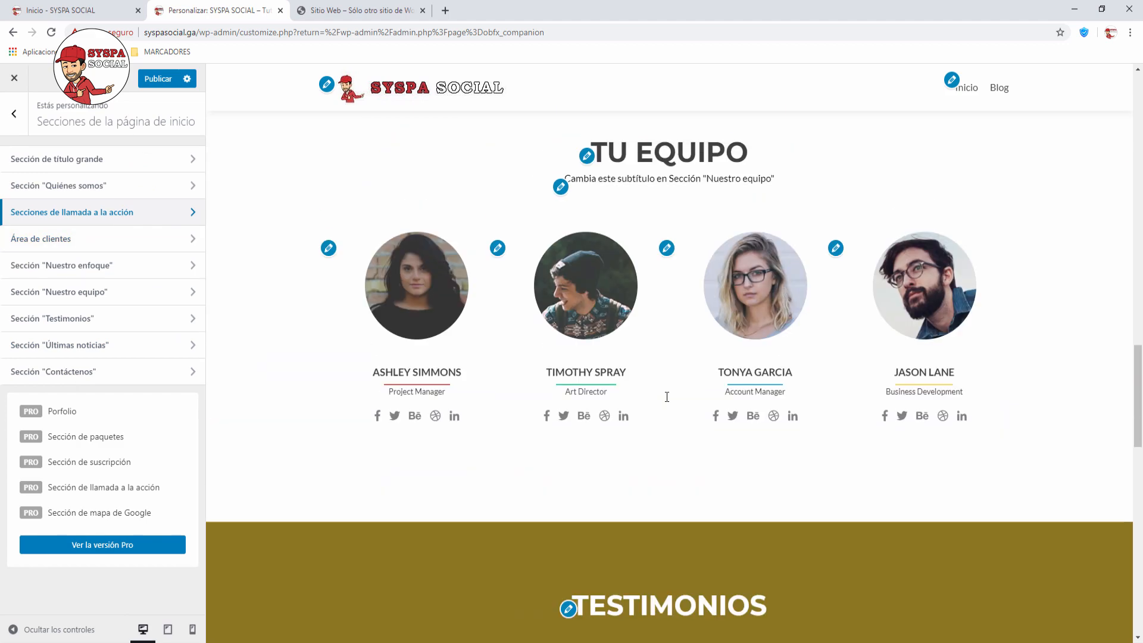
pyautogui.scroll(1, 668, 402)
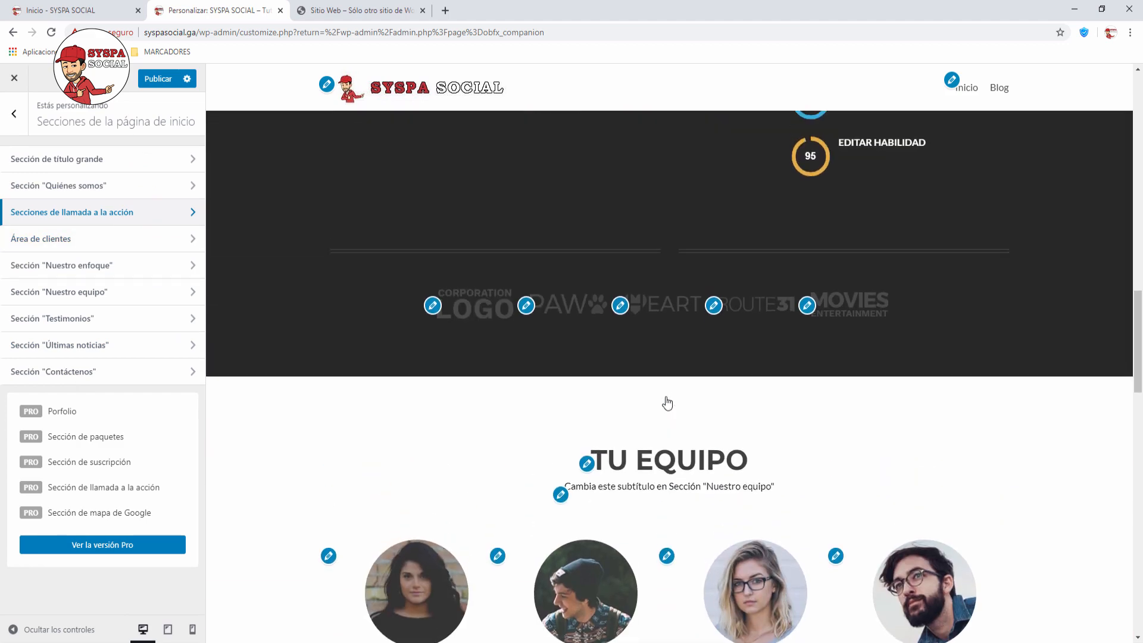
pyautogui.scroll(4, 667, 402)
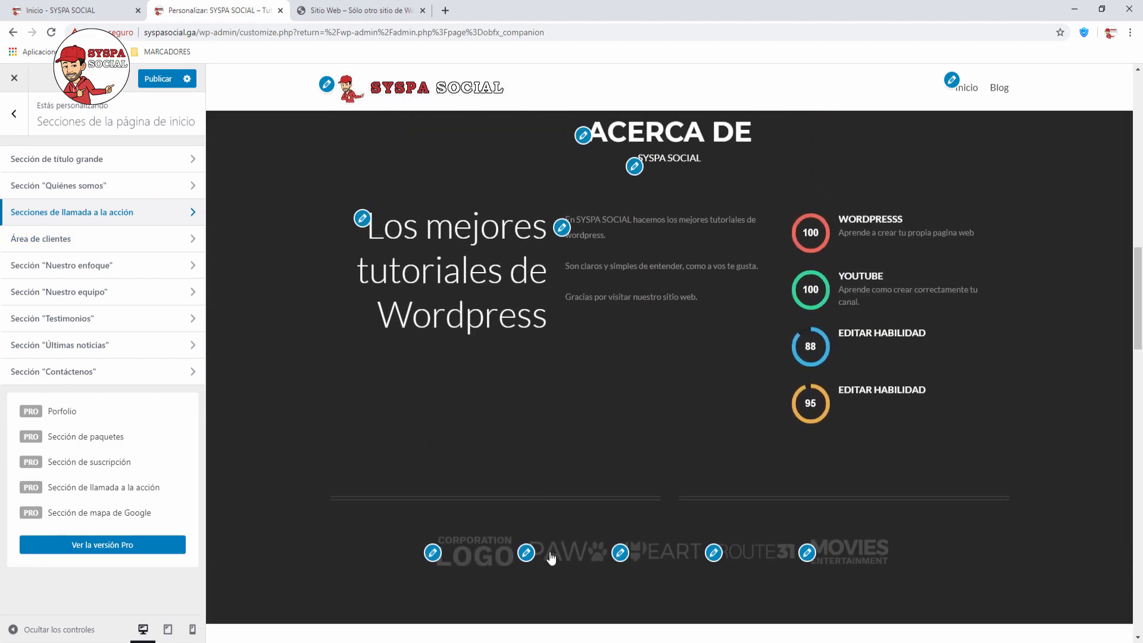
# Step: In Área de clientes, type a test Título, preview it, then delete it to leave the title blank
pyautogui.click(193, 240)
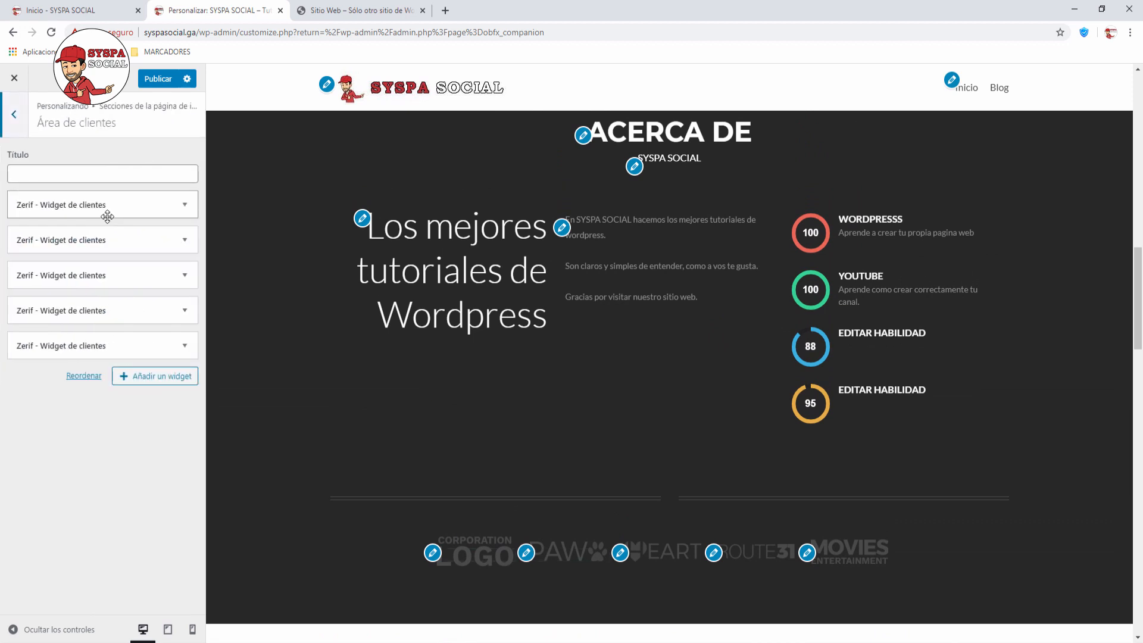
pyautogui.click(84, 173)
pyautogui.write('a')
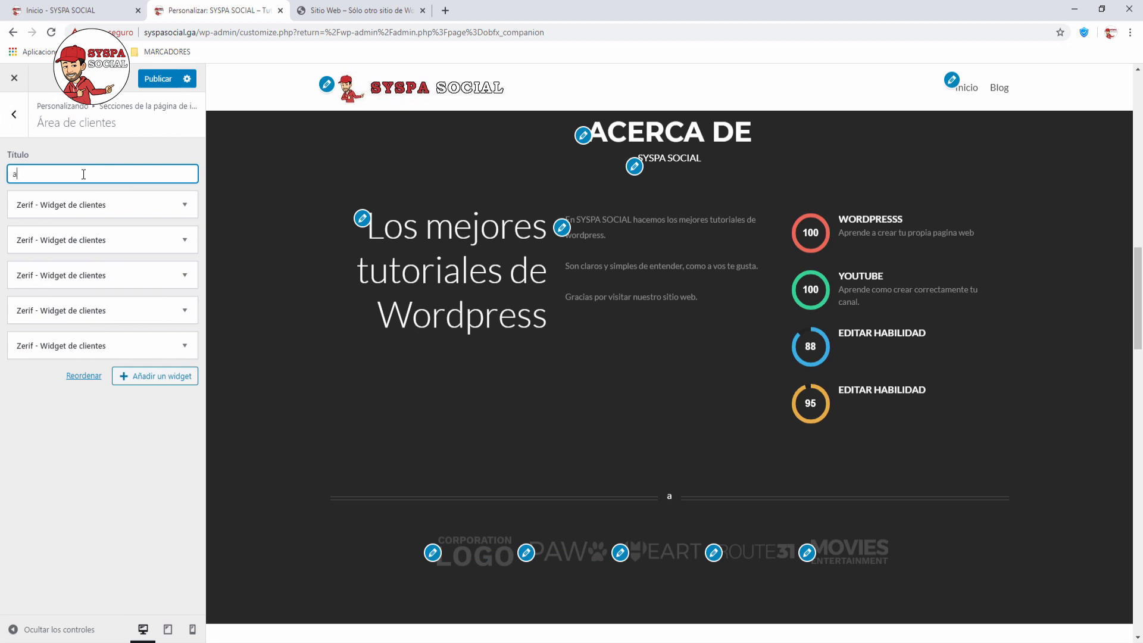
pyautogui.write('aaaaaaaaa')
pyautogui.click(648, 497)
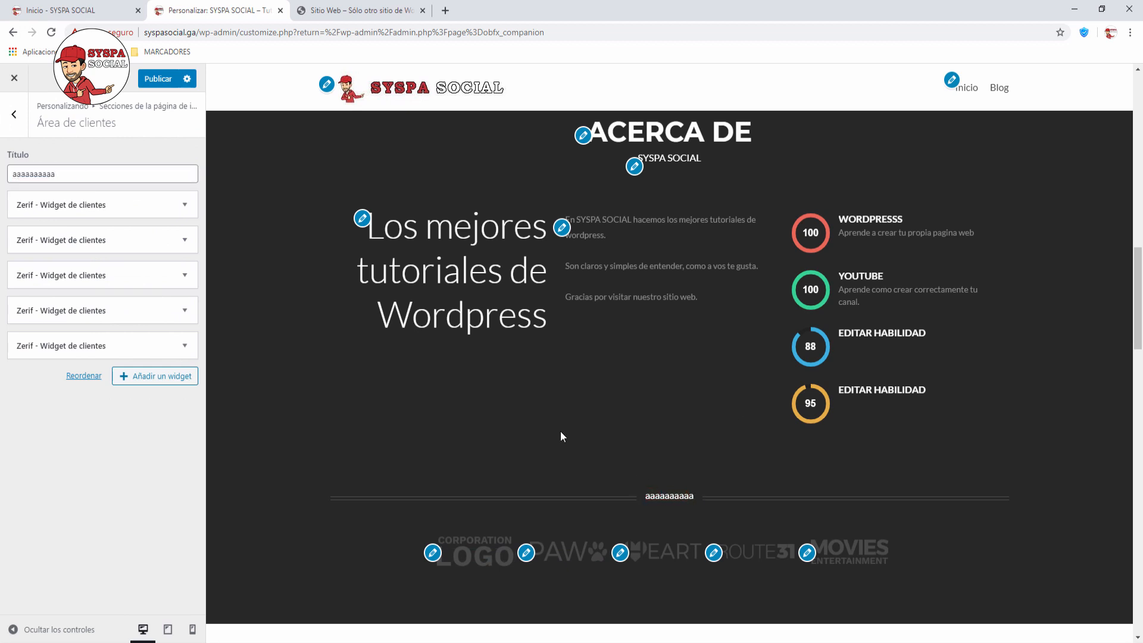
pyautogui.moveTo(74, 176); pyautogui.dragTo(2, 177)
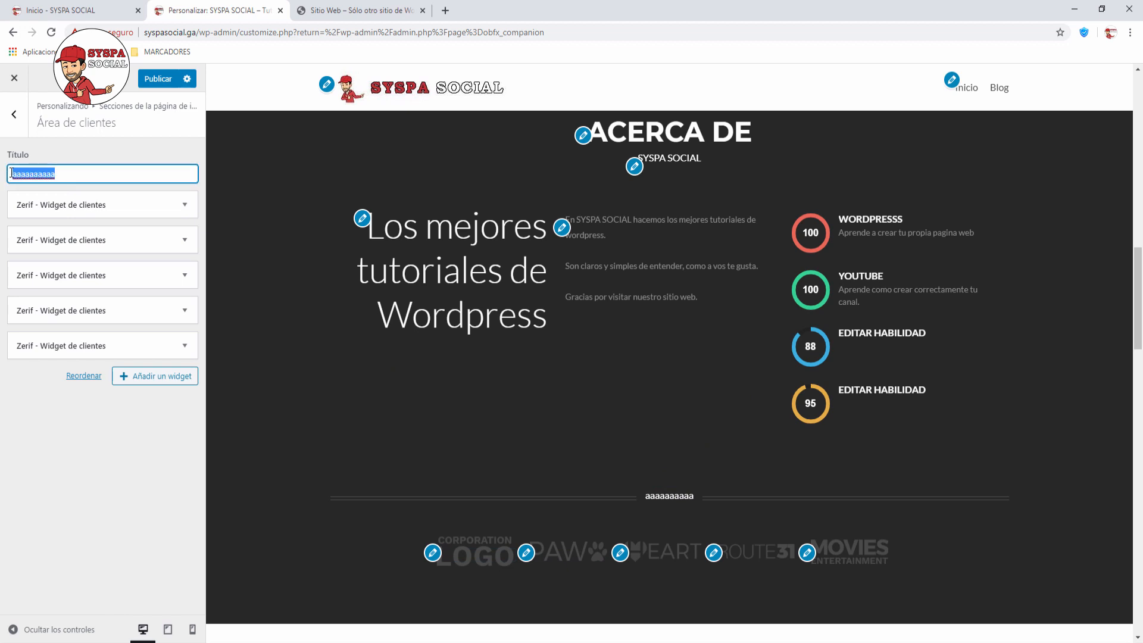
pyautogui.press('BackSpace')
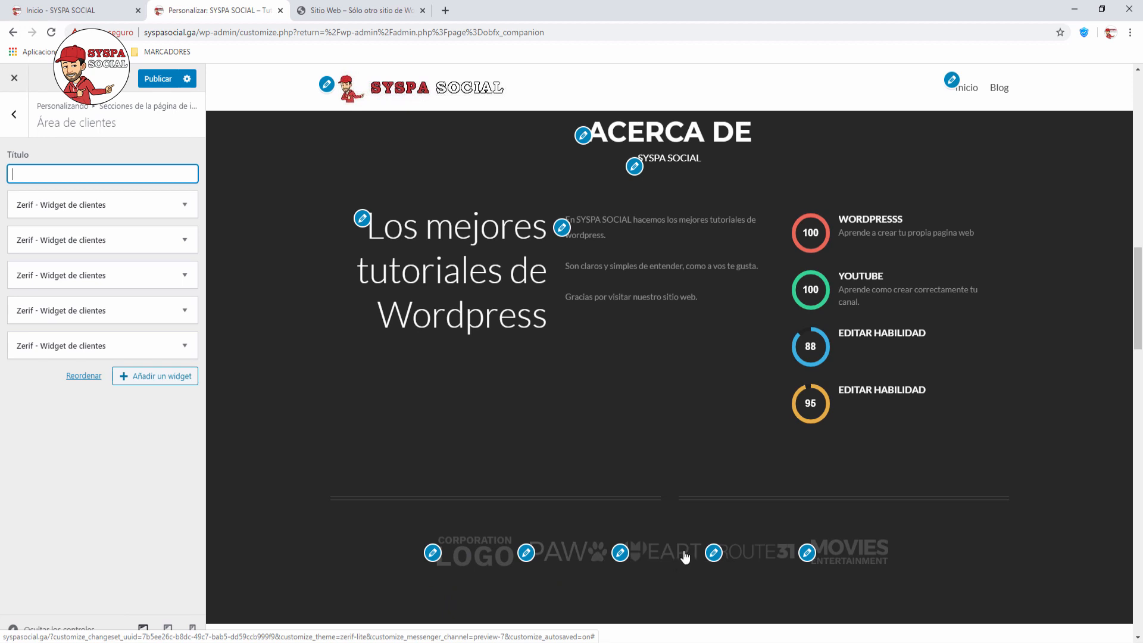
# Step: Delete the MOVIES and ROUTE31 client logo widgets, leaving three logos in the strip
pyautogui.click(188, 207)
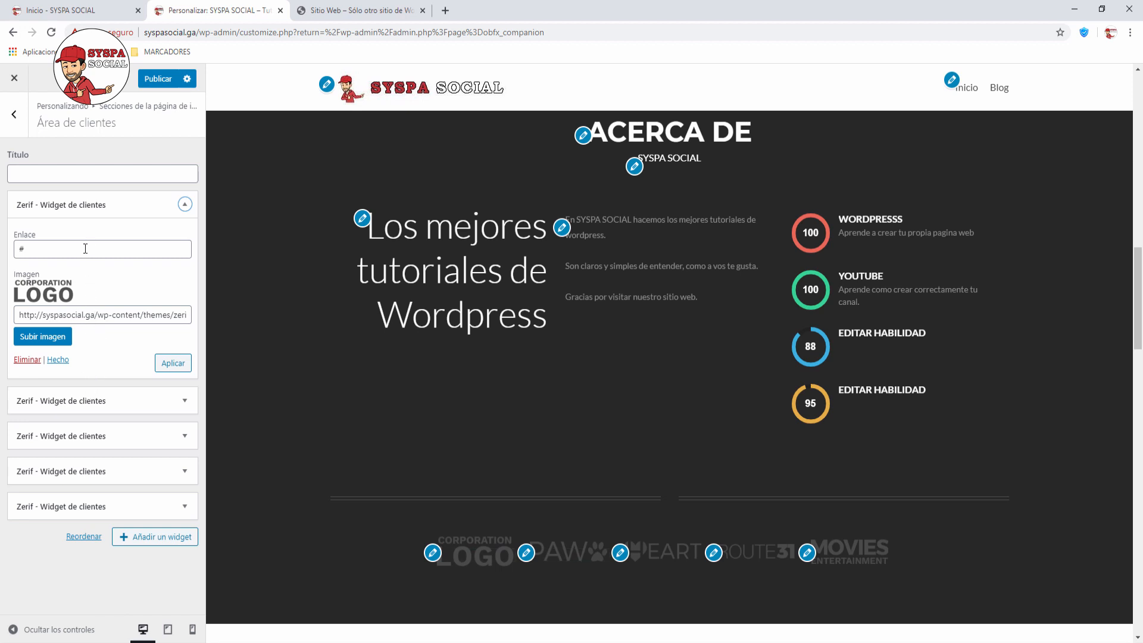
pyautogui.click(184, 206)
pyautogui.click(185, 350)
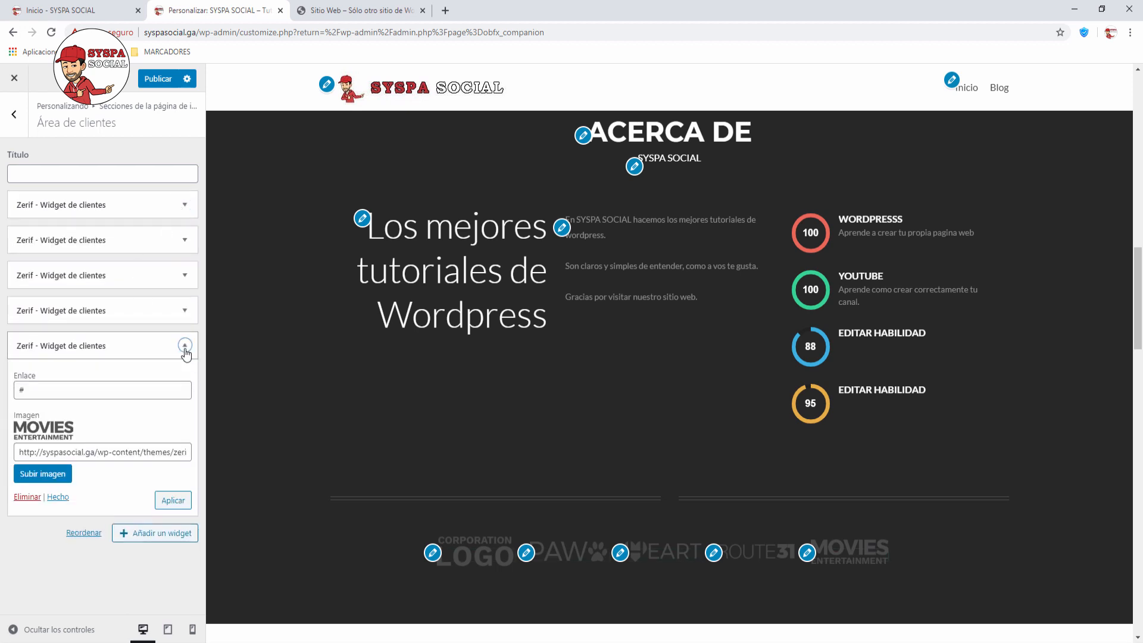
pyautogui.click(27, 498)
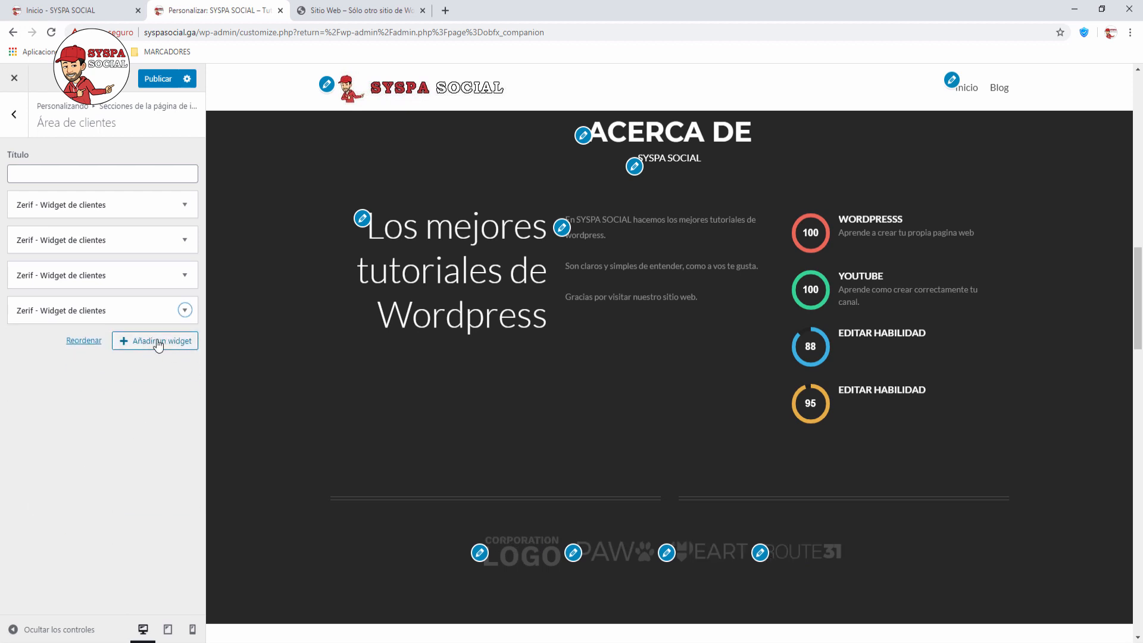
pyautogui.click(184, 310)
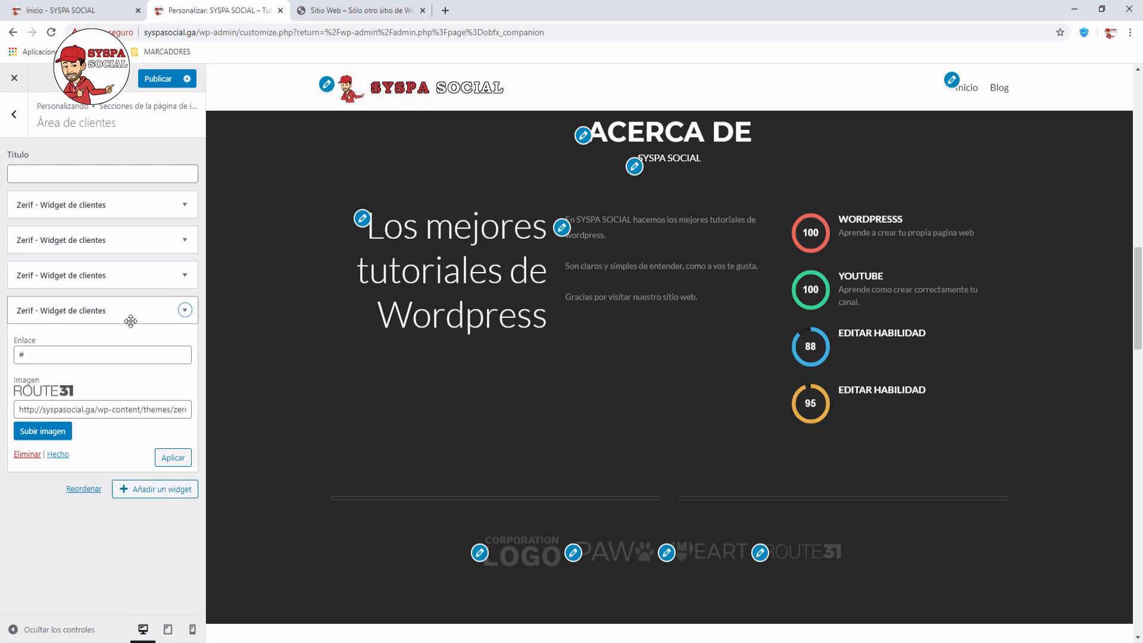
pyautogui.click(31, 456)
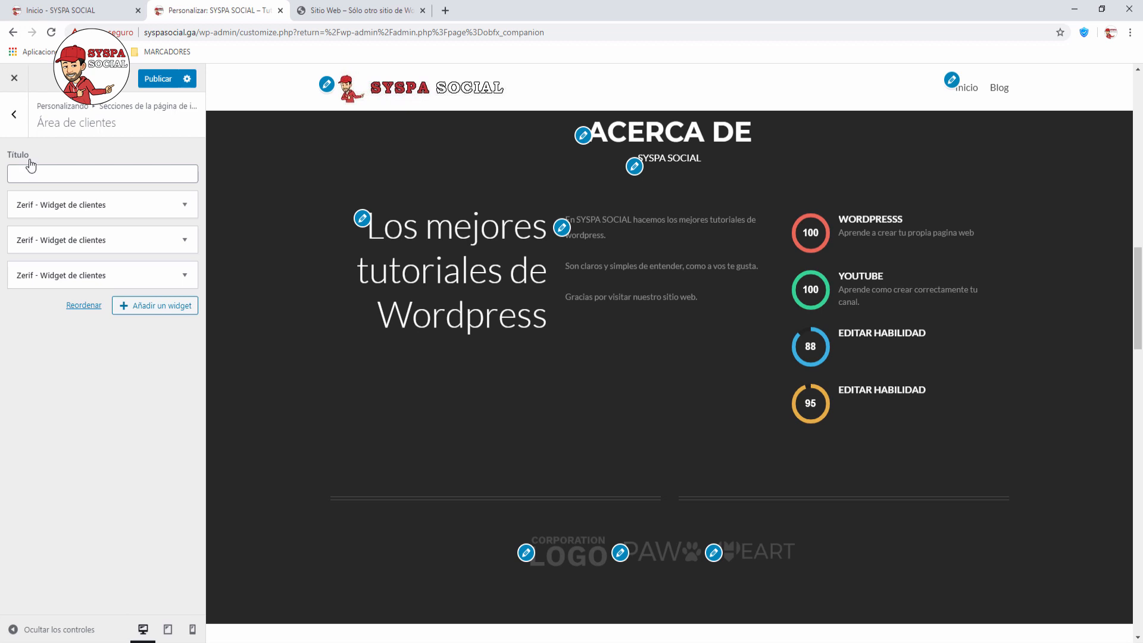
pyautogui.click(184, 204)
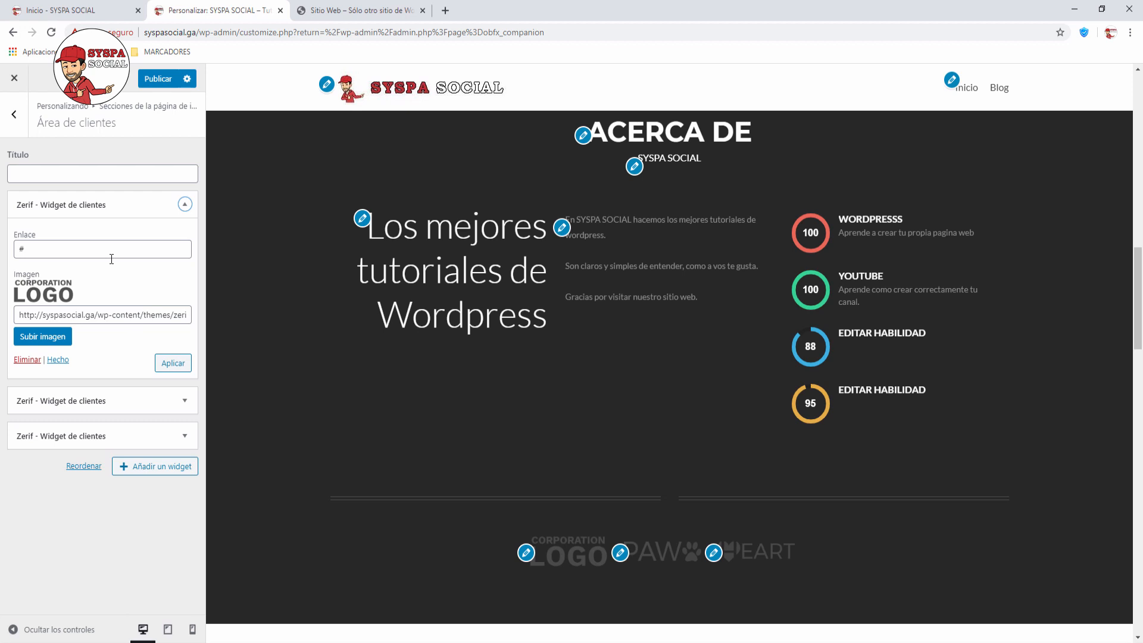
# Step: Go back to the homepage sections list and scroll the preview up to CARACTERÍSTICAS
pyautogui.click(14, 115)
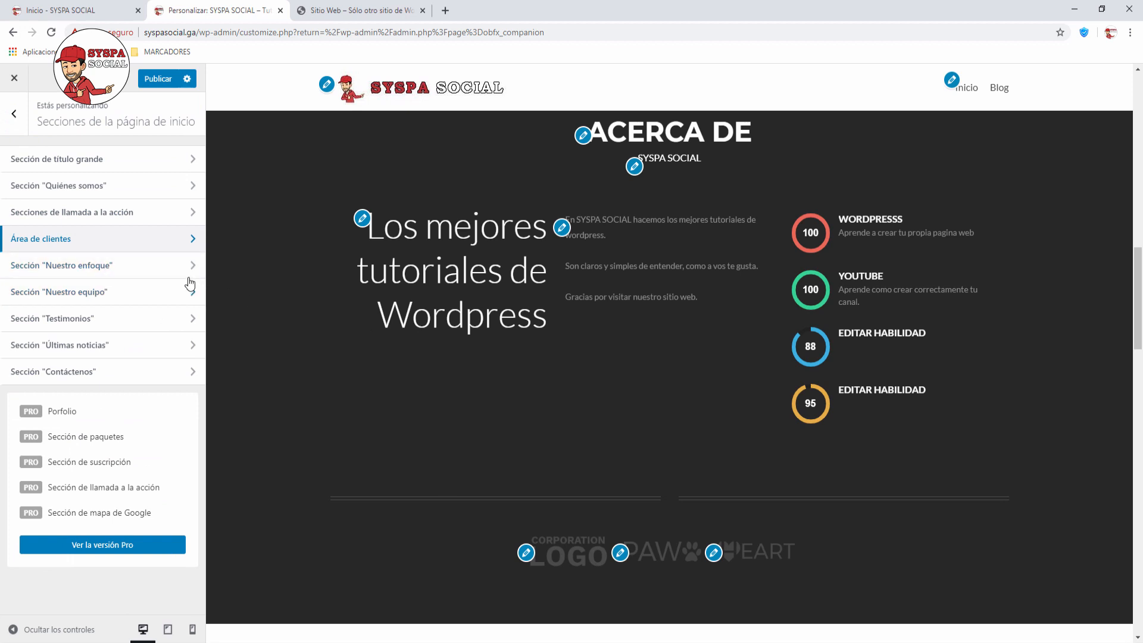
pyautogui.scroll(4, 476, 393)
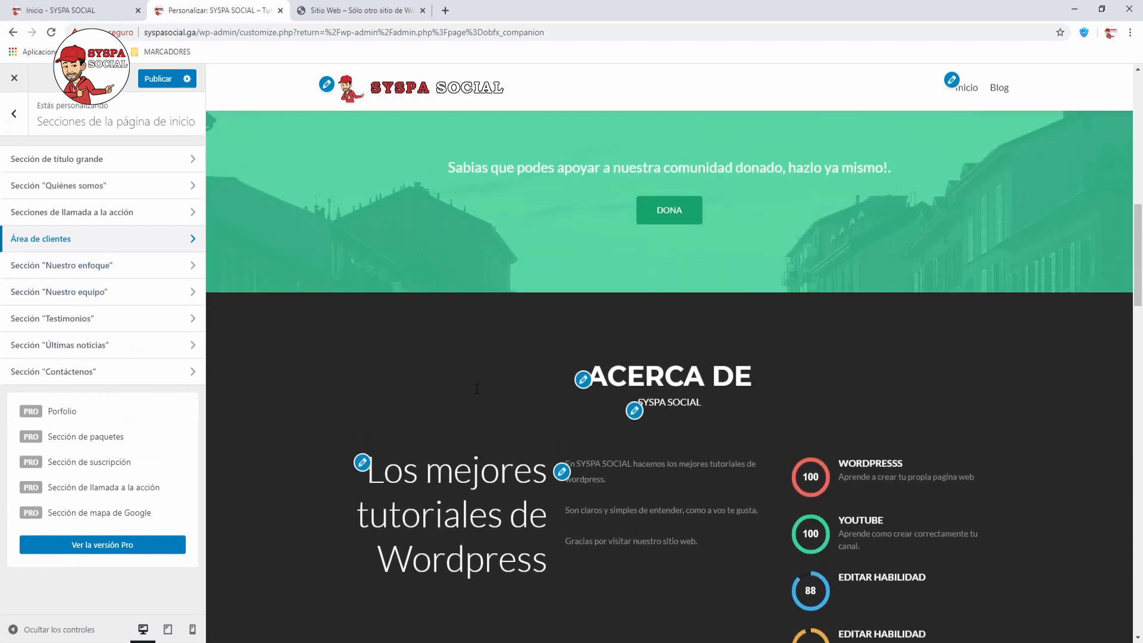
pyautogui.scroll(8, 476, 390)
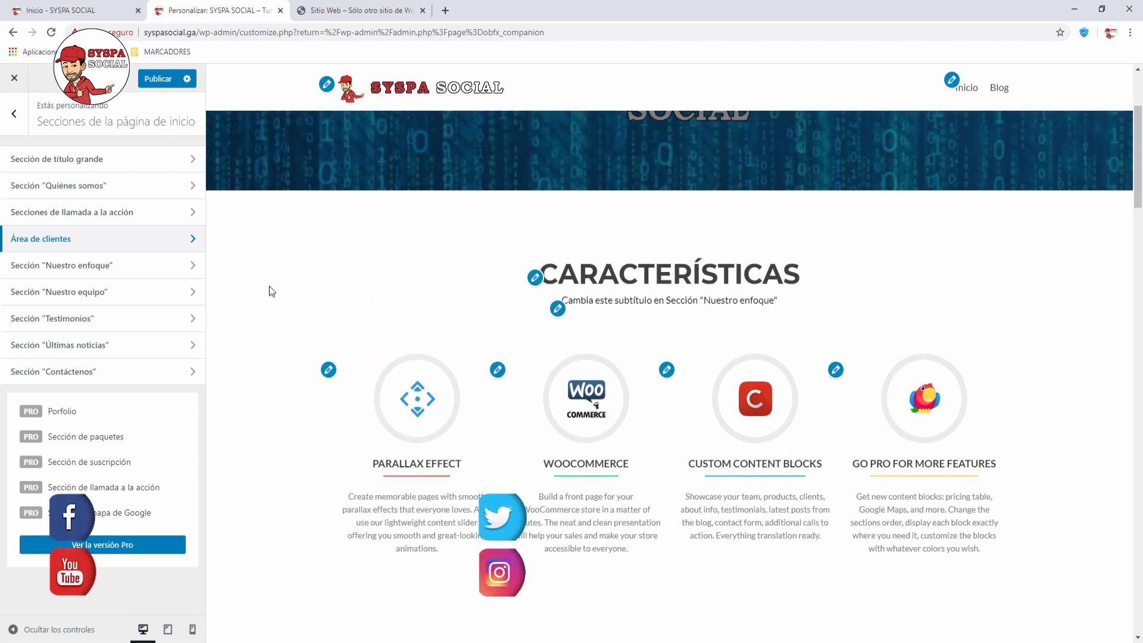
# Step: Open Sección "Nuestro enfoque" and replace its title Características with TUTORIALES
pyautogui.click(194, 265)
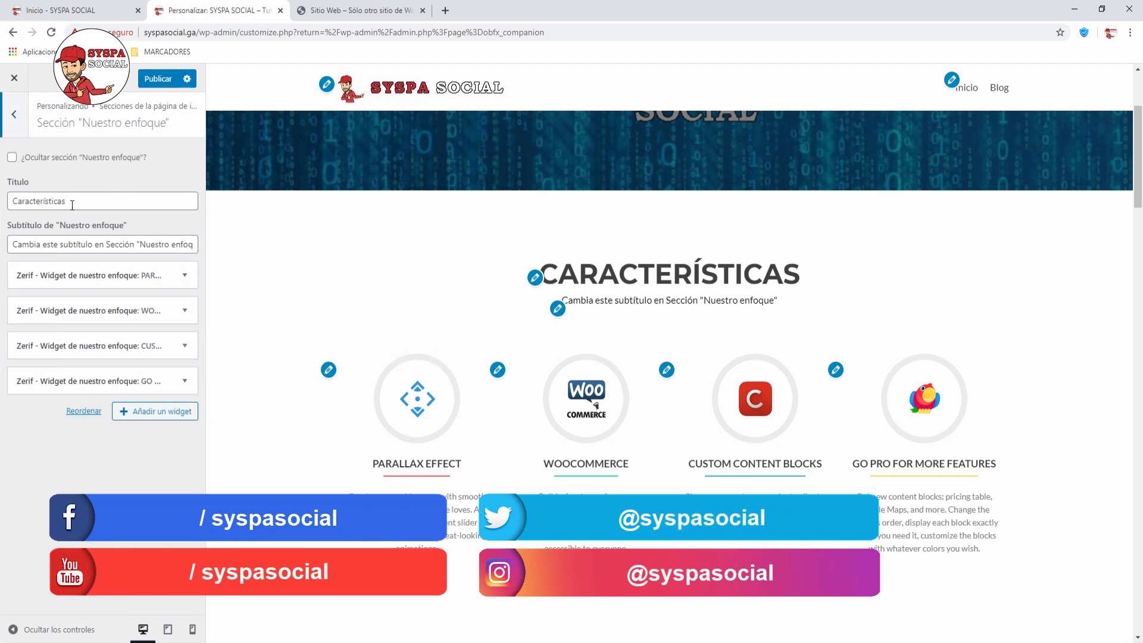
pyautogui.moveTo(66, 201); pyautogui.dragTo(1, 188)
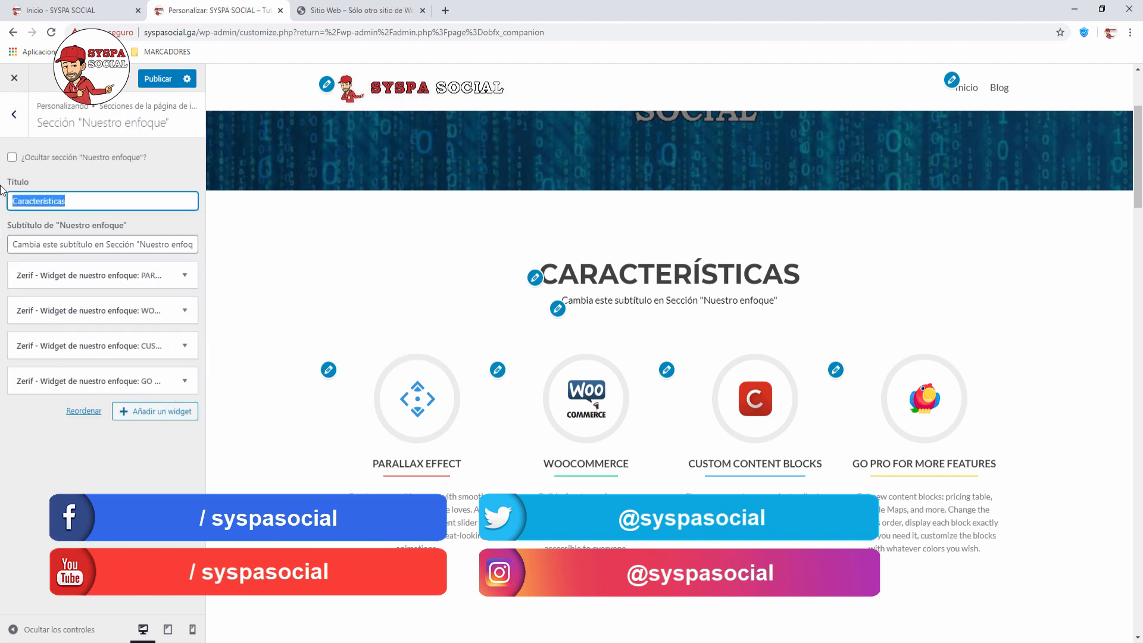
pyautogui.write('TUTORI')
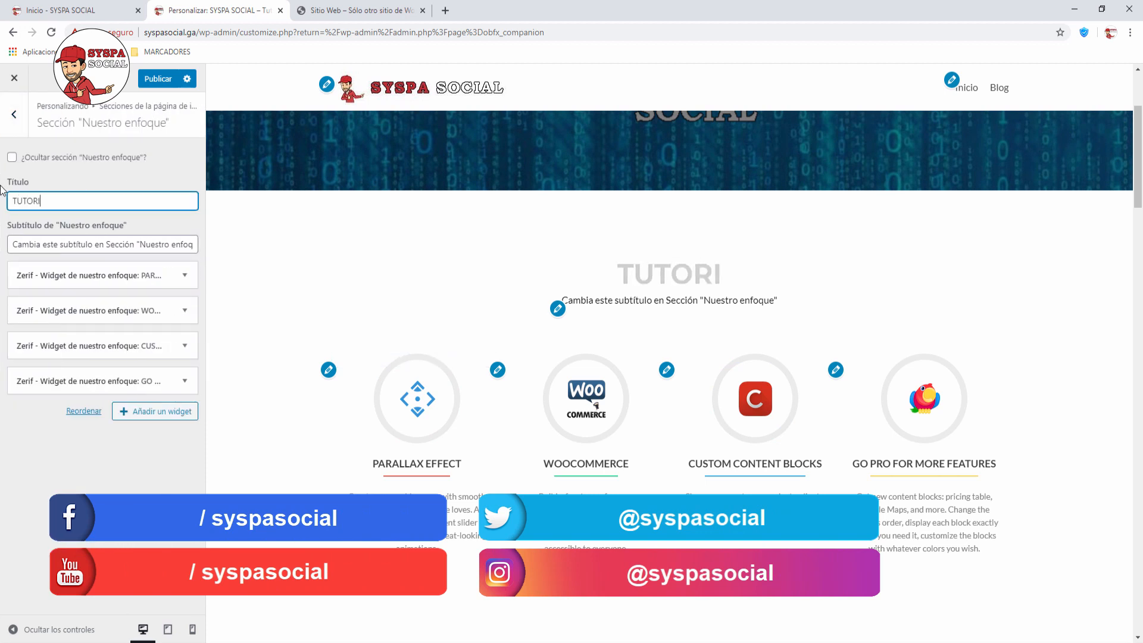
pyautogui.write('ALESS')
pyautogui.press('BackSpace')
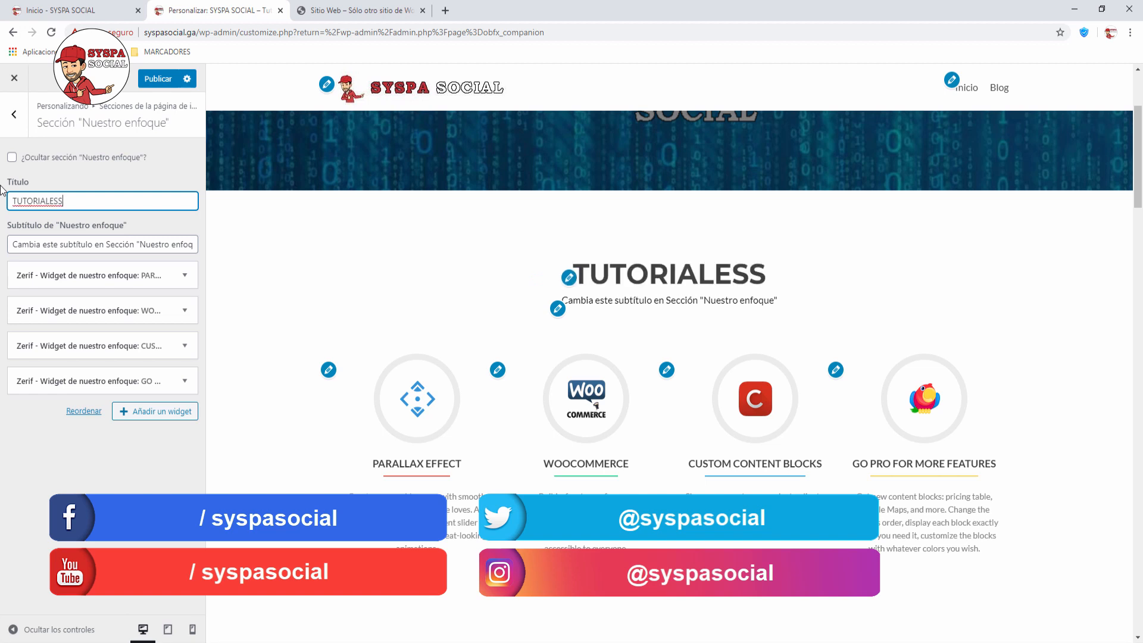
# Step: Replace the subtitle with 'Selecciona la categoría de tutoriales que mas te guste !', spell-correcting categoría
pyautogui.click(17, 245)
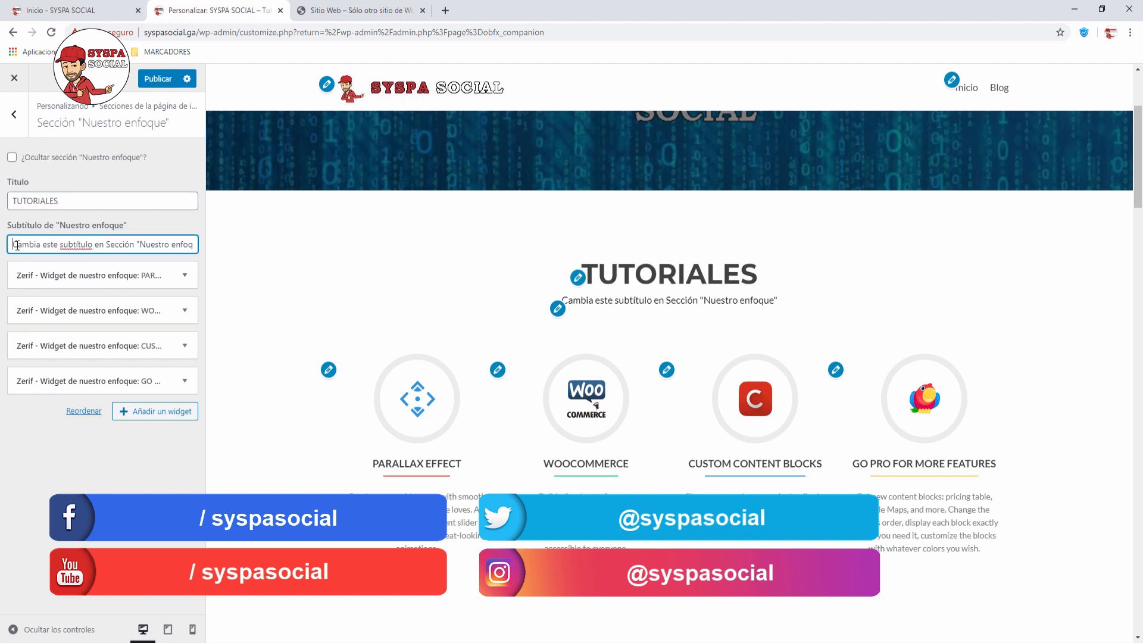
pyautogui.hotkey('ctrl', 'a')
pyautogui.press('BackSpace')
pyautogui.write('Se')
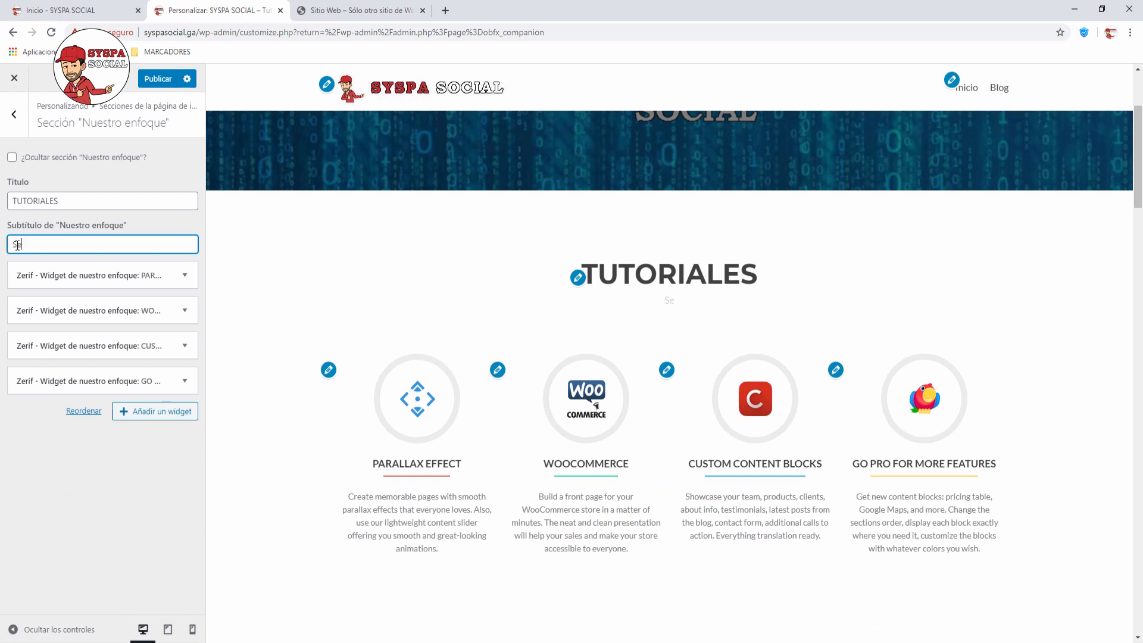
pyautogui.write('lecciona el')
pyautogui.press('BackSpace')
pyautogui.write('la categoria de tutor')
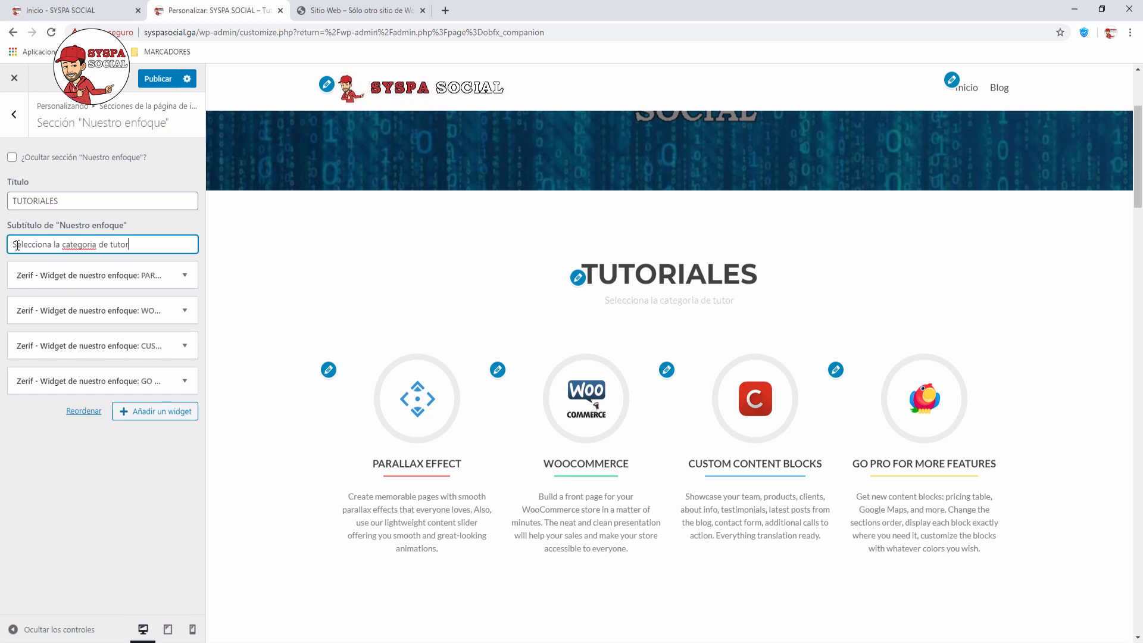
pyautogui.write('iales que mas t')
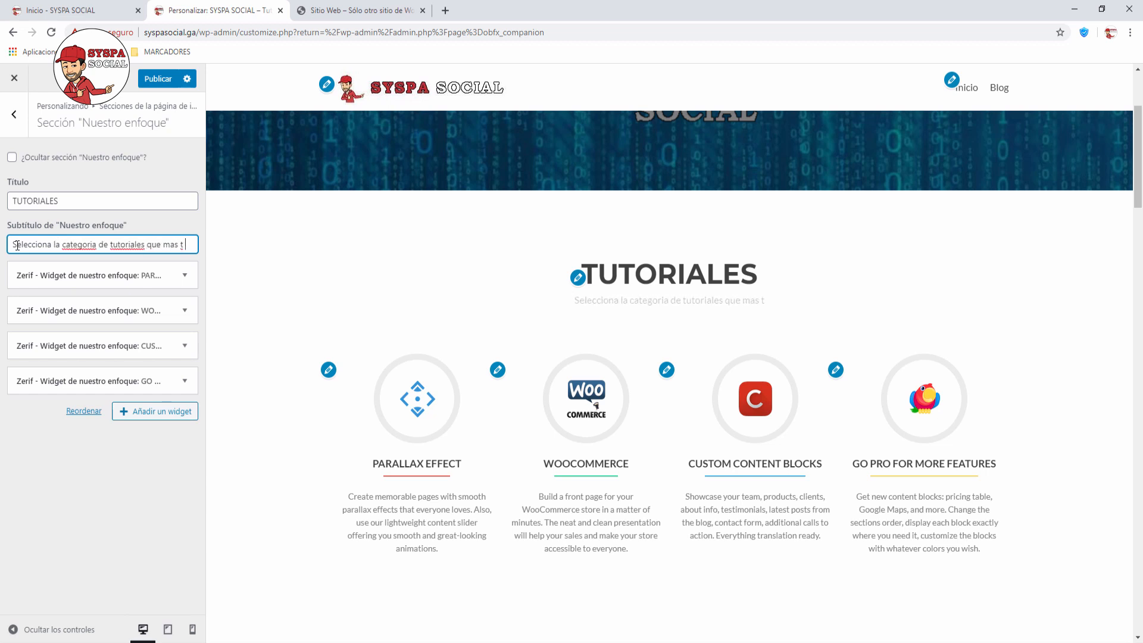
pyautogui.write('e guste')
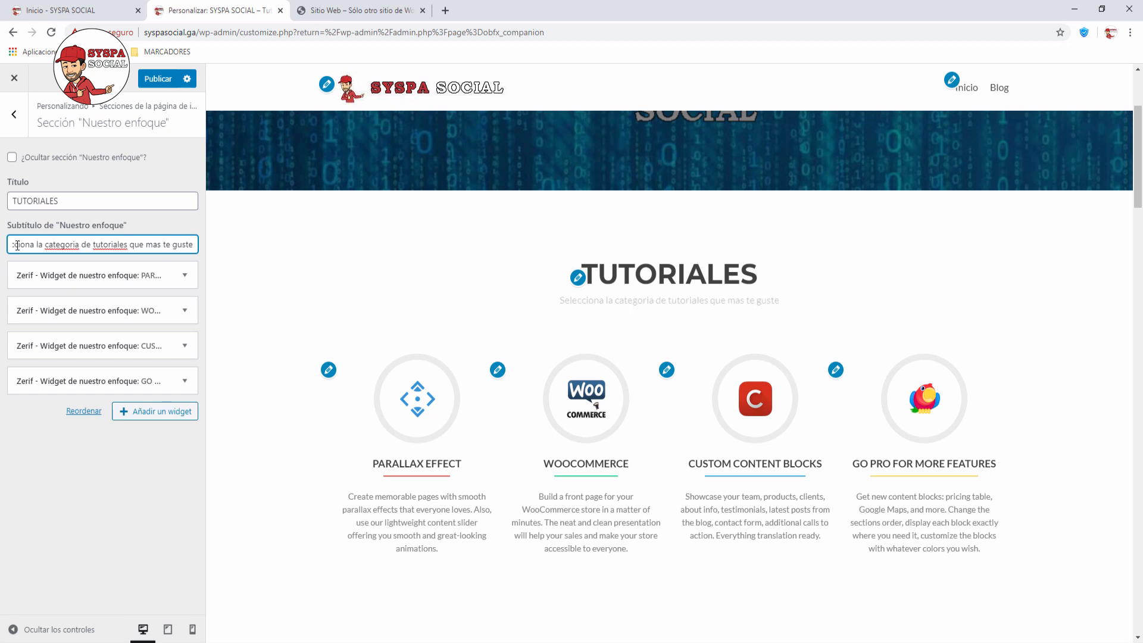
pyautogui.write(' !')
pyautogui.rightClick(57, 245)
pyautogui.click(78, 257)
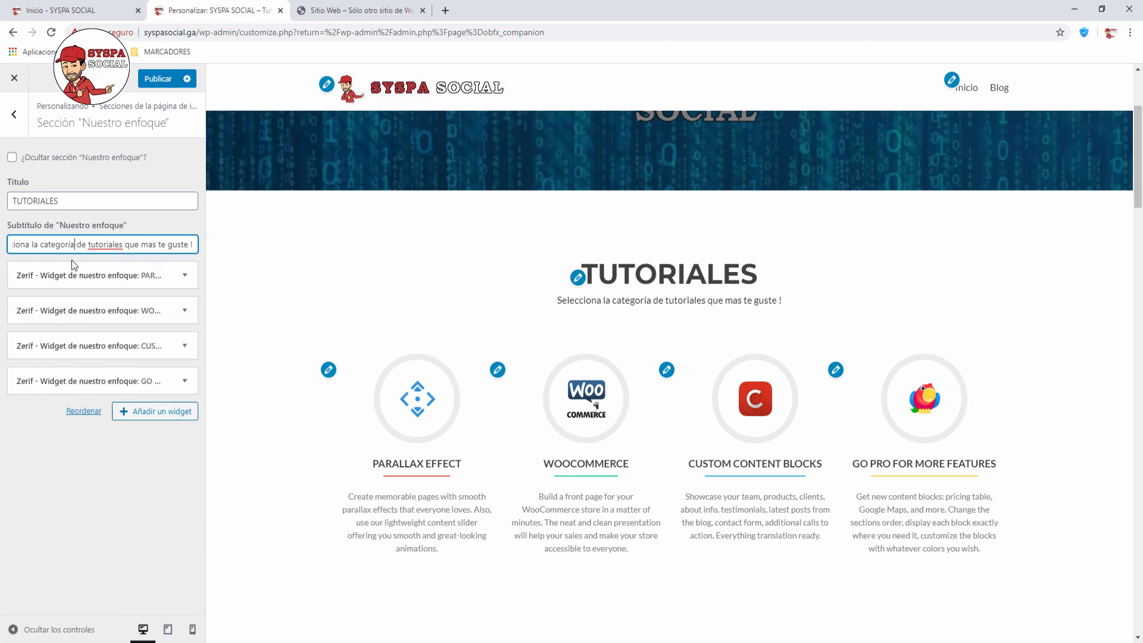
pyautogui.click(150, 478)
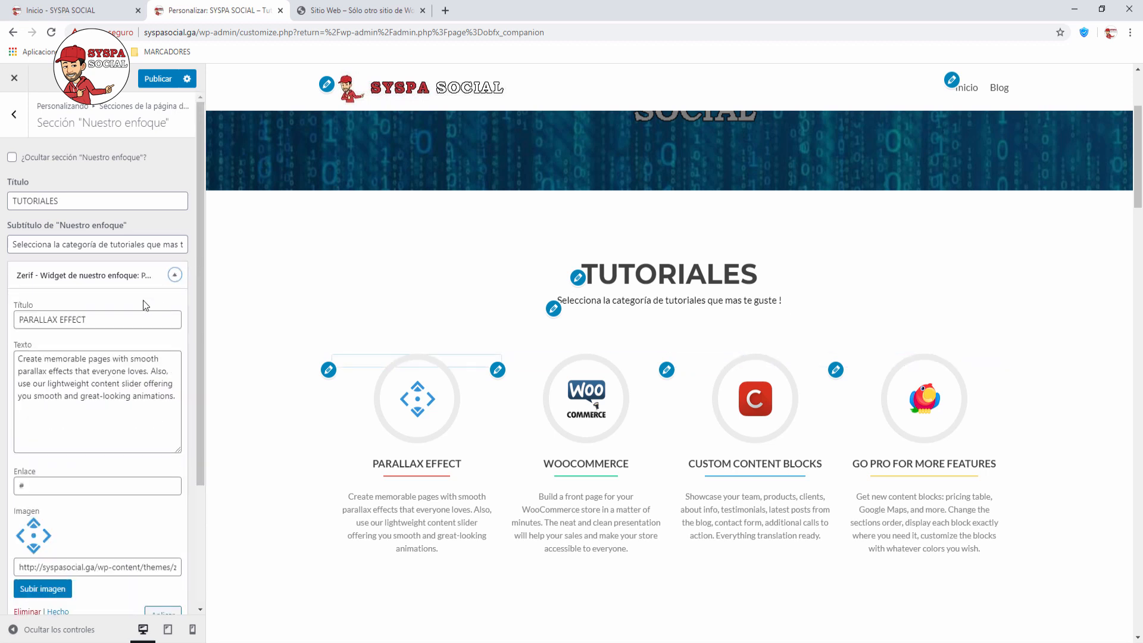
# Step: Rename the PARALLAX EFFECT feature to WORDPRESS with text 'Aprende a crear tu propia pagina web gratis!.'
pyautogui.moveTo(99, 314); pyautogui.dragTo(2, 321)
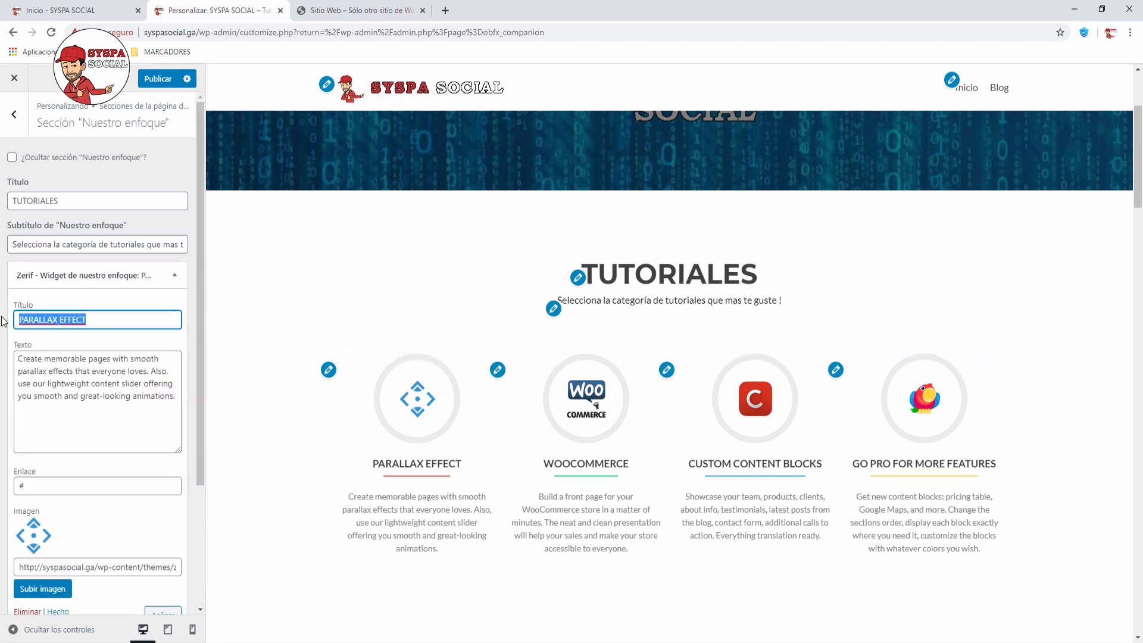
pyautogui.write('WORDPRESS')
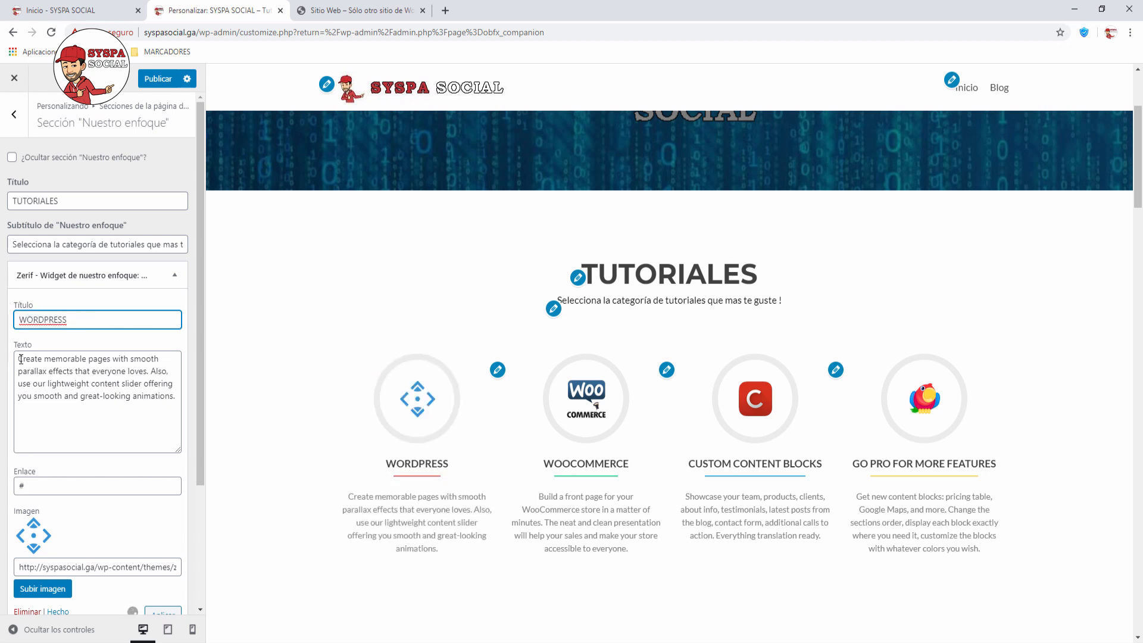
pyautogui.moveTo(18, 358); pyautogui.dragTo(181, 392)
pyautogui.write('Apren')
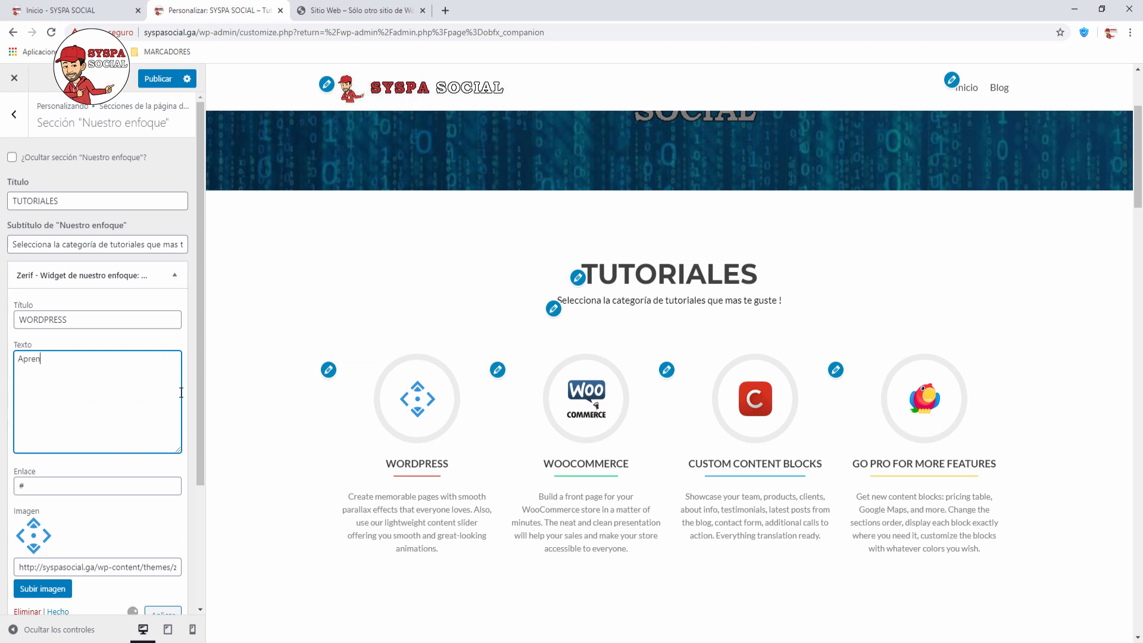
pyautogui.write('de a crear tu pro')
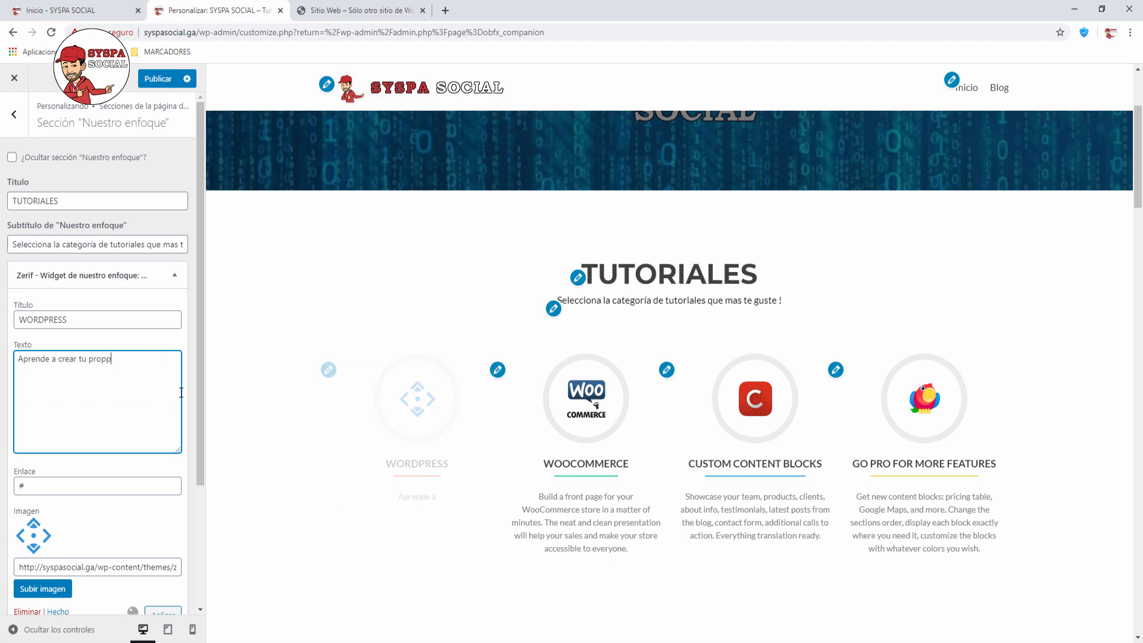
pyautogui.write('pia pagina web gratis!.')
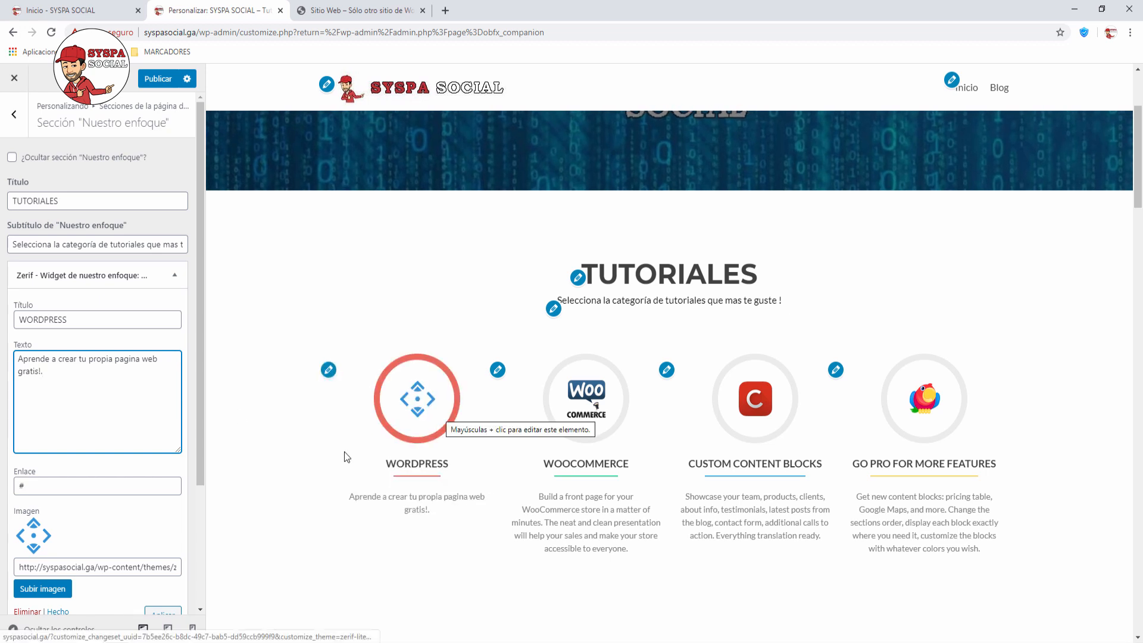
pyautogui.scroll(-2, 188, 483)
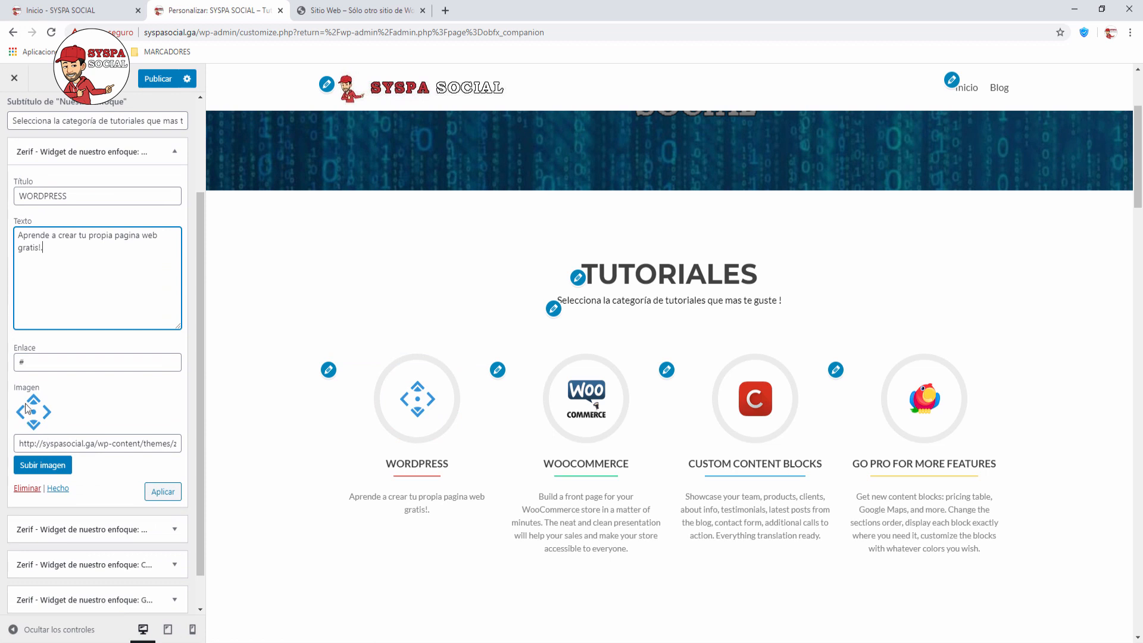
# Step: Upload Wordpress 100x100 opt.png from the LOGO TEMAS folder and insert it as the feature's image
pyautogui.click(43, 465)
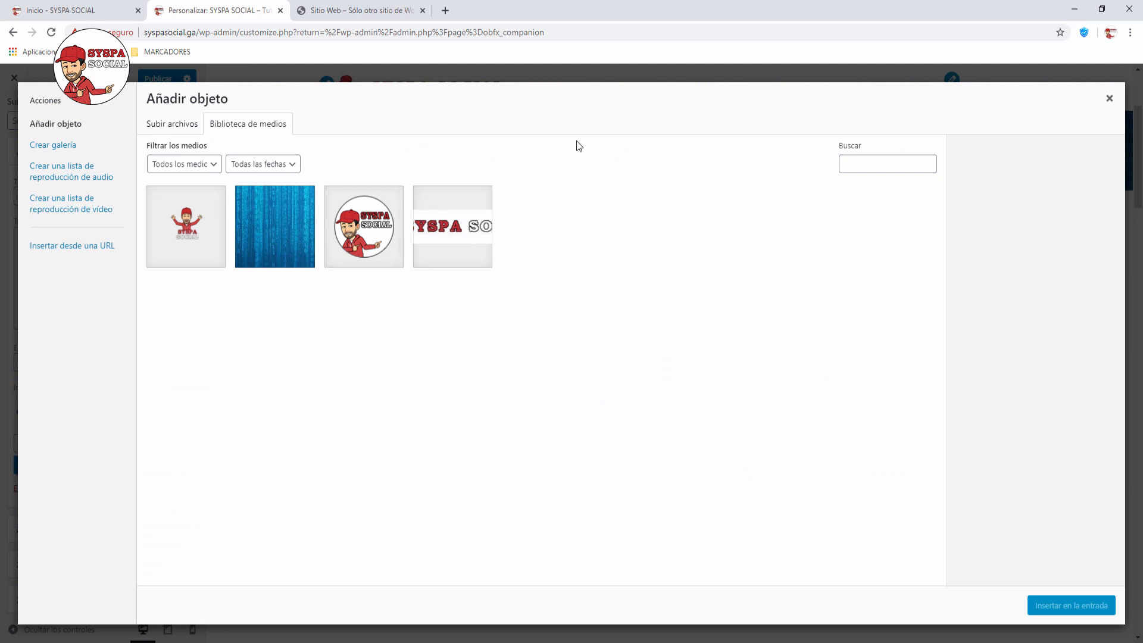
pyautogui.click(174, 125)
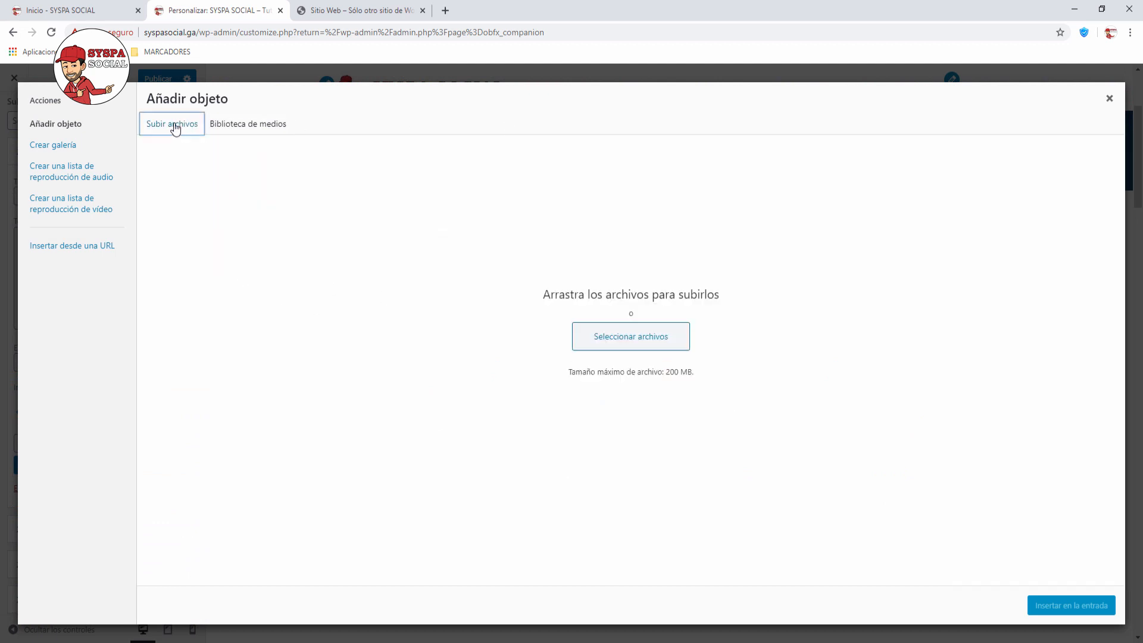
pyautogui.click(653, 343)
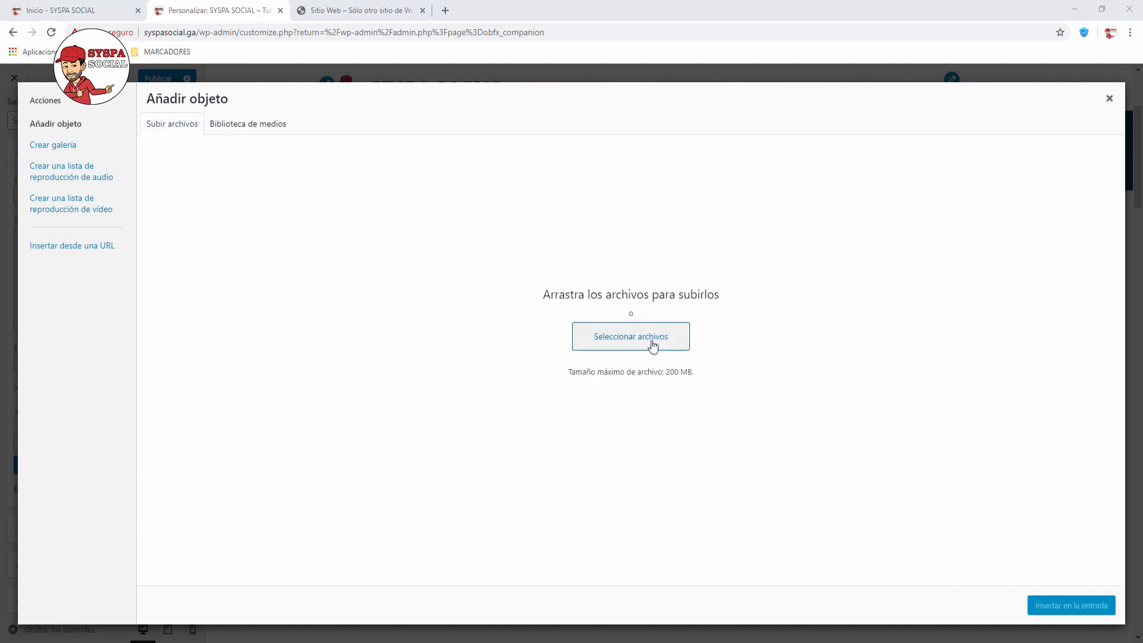
pyautogui.click(476, 178)
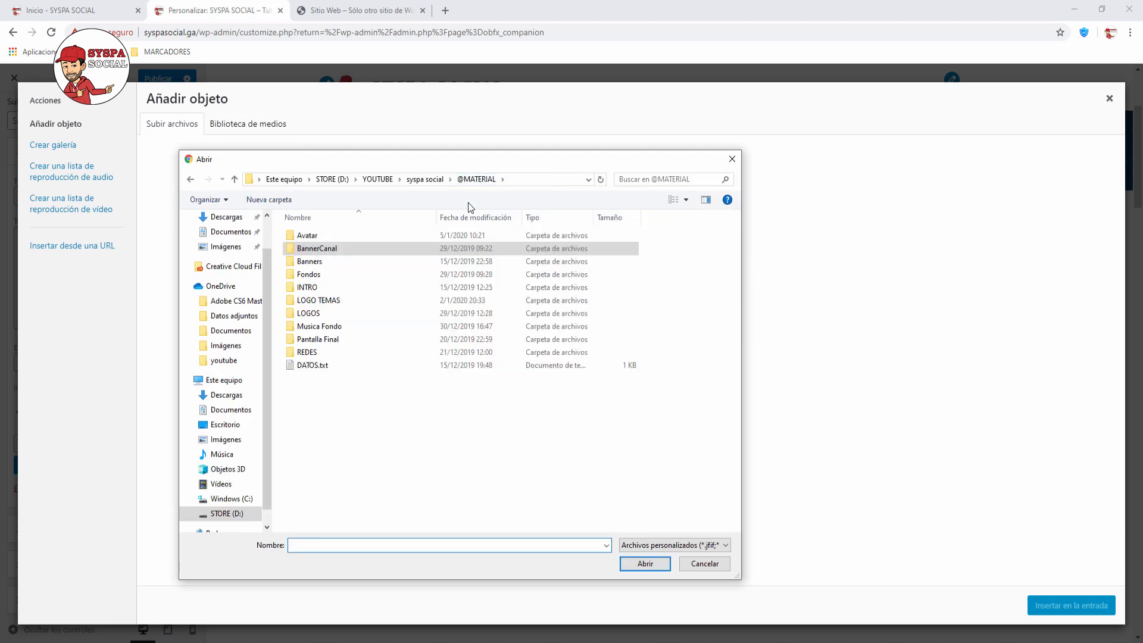
pyautogui.doubleClick(340, 298)
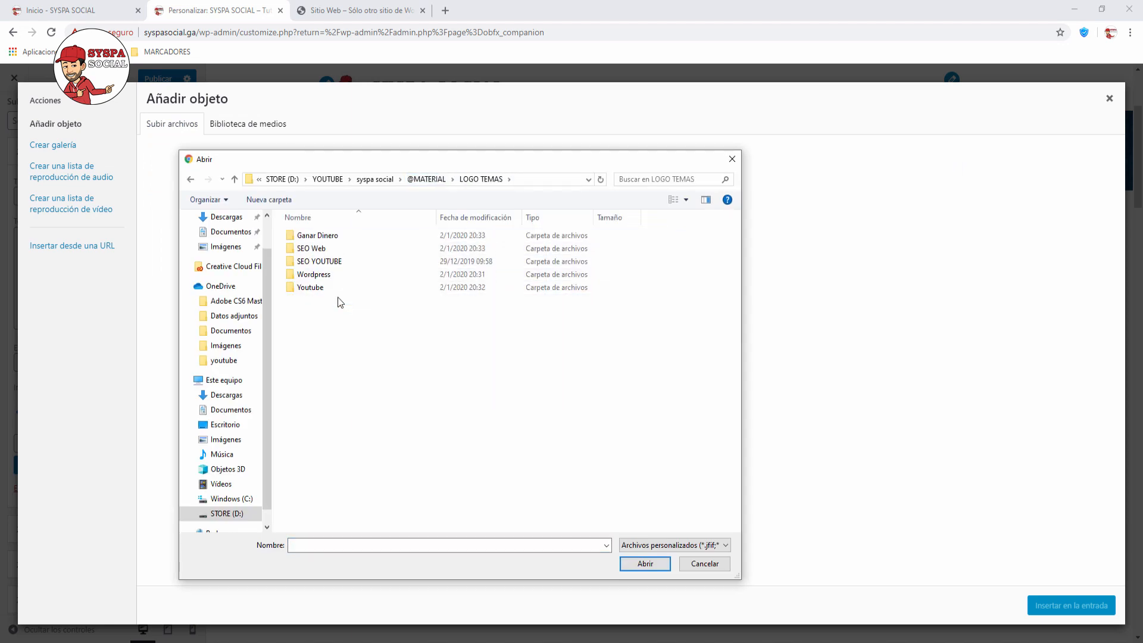
pyautogui.doubleClick(313, 274)
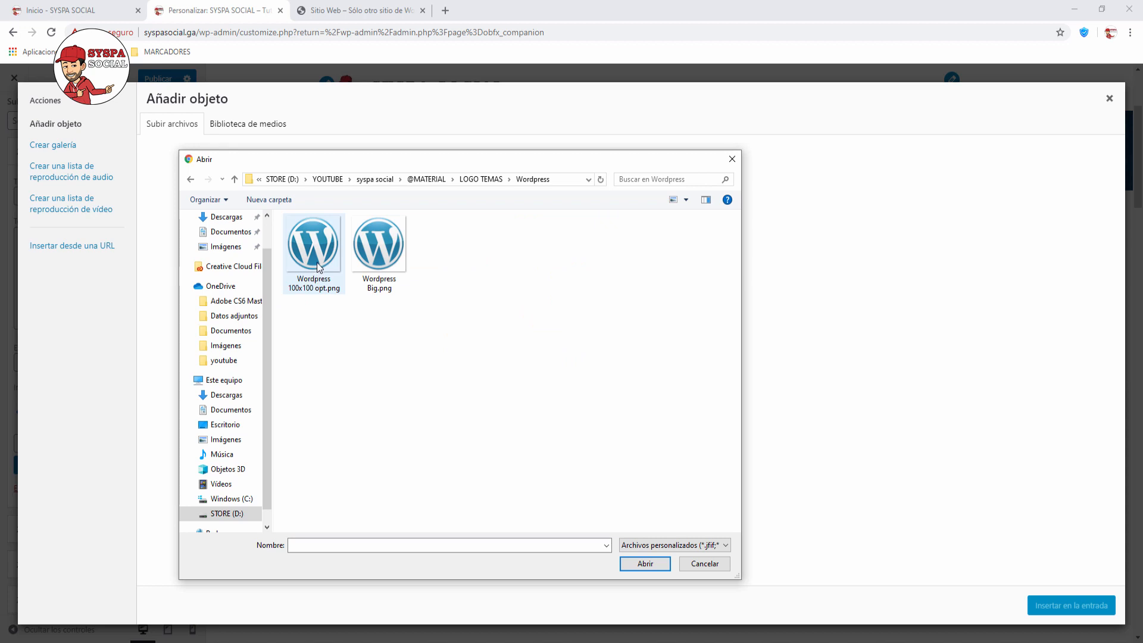
pyautogui.click(317, 267)
pyautogui.click(645, 563)
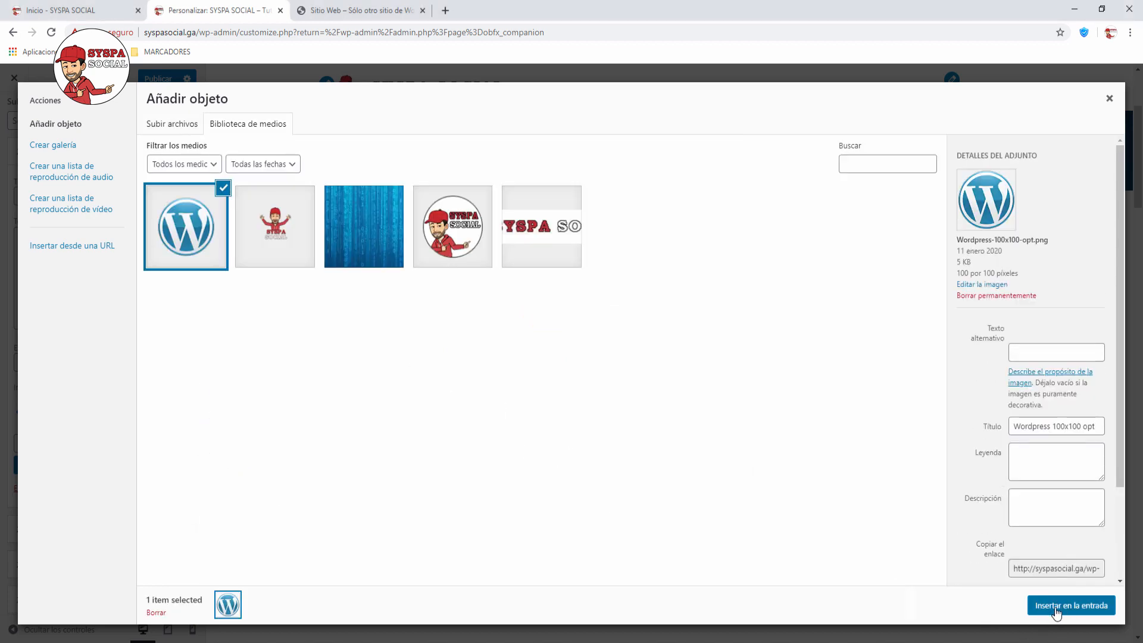
pyautogui.click(1057, 613)
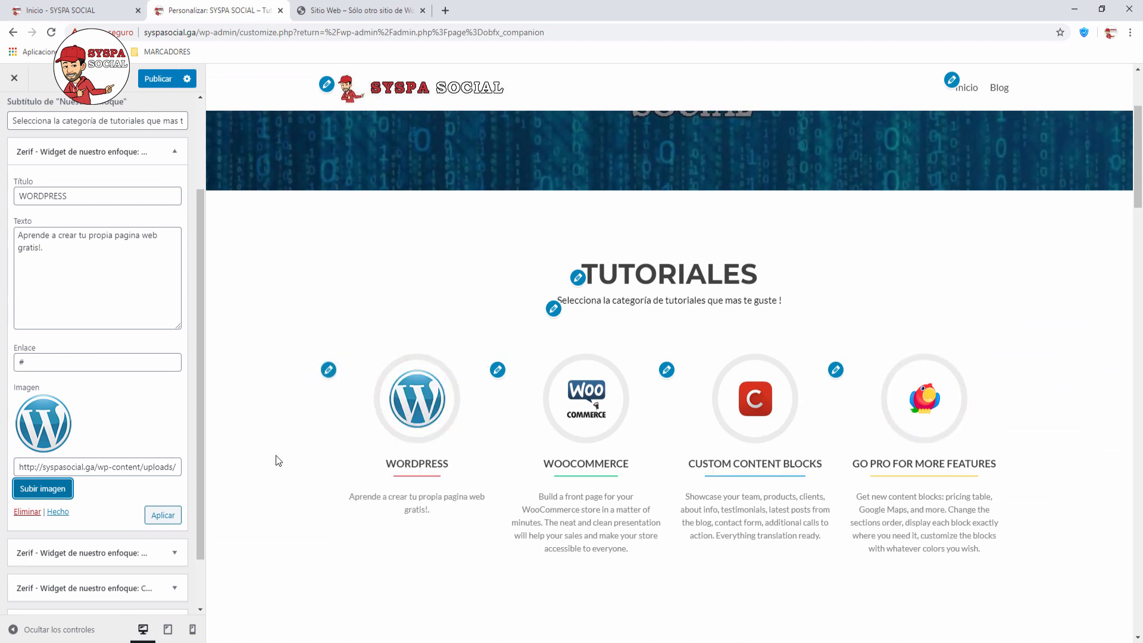
# Step: Change the WOOCOMMERCE block's title to YOUTUBE and its text to 'Aprende a crear tu propio canal!.'
pyautogui.click(174, 152)
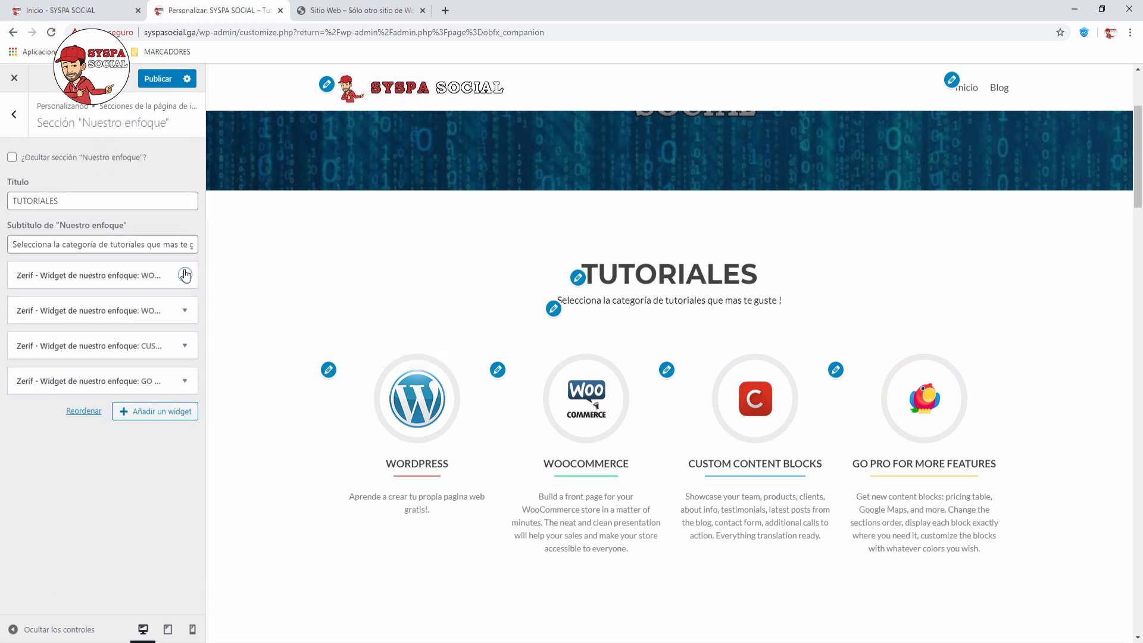
pyautogui.click(185, 311)
pyautogui.moveTo(107, 356); pyautogui.dragTo(3, 344)
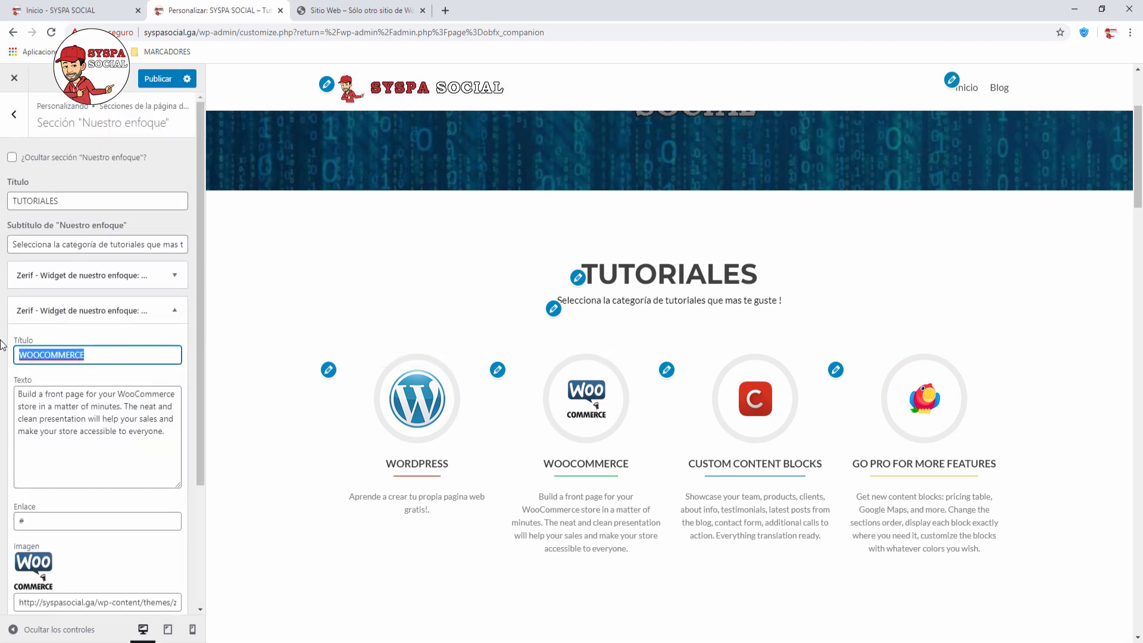
pyautogui.write('YOUTUB')
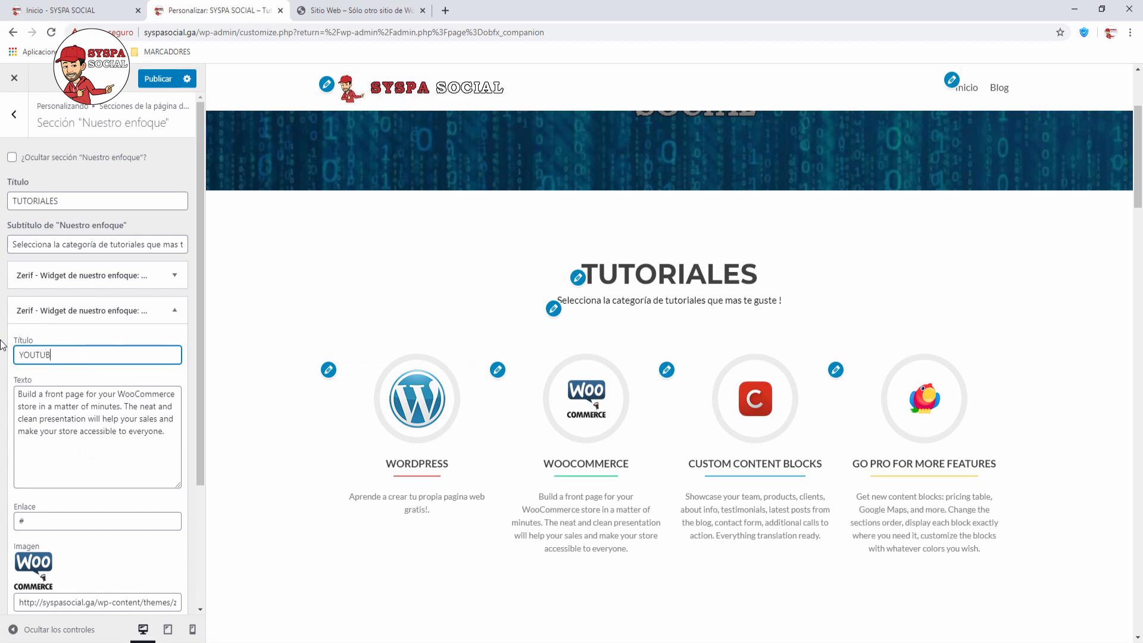
pyautogui.write('E')
pyautogui.moveTo(17, 394); pyautogui.dragTo(170, 437)
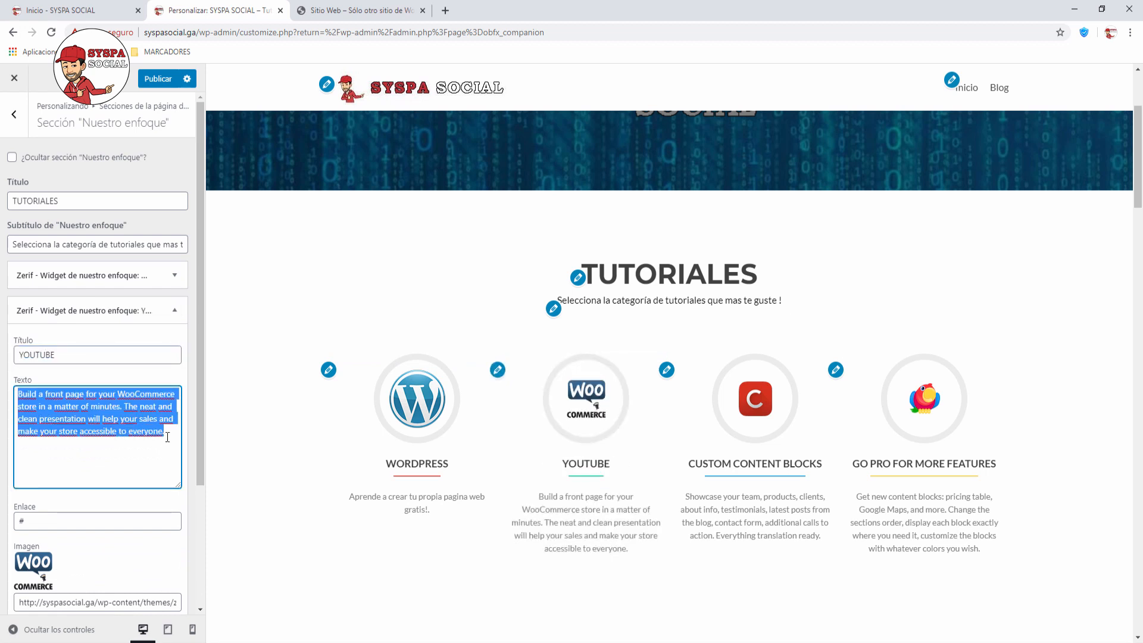
pyautogui.write('Aprende a crear tu')
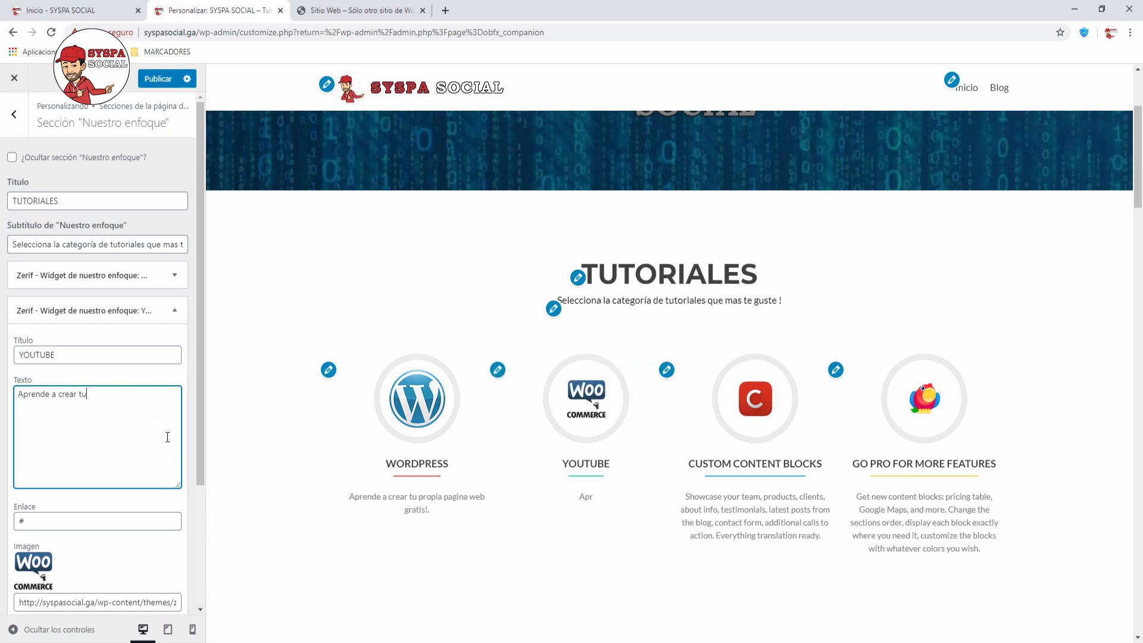
pyautogui.write(' propioca')
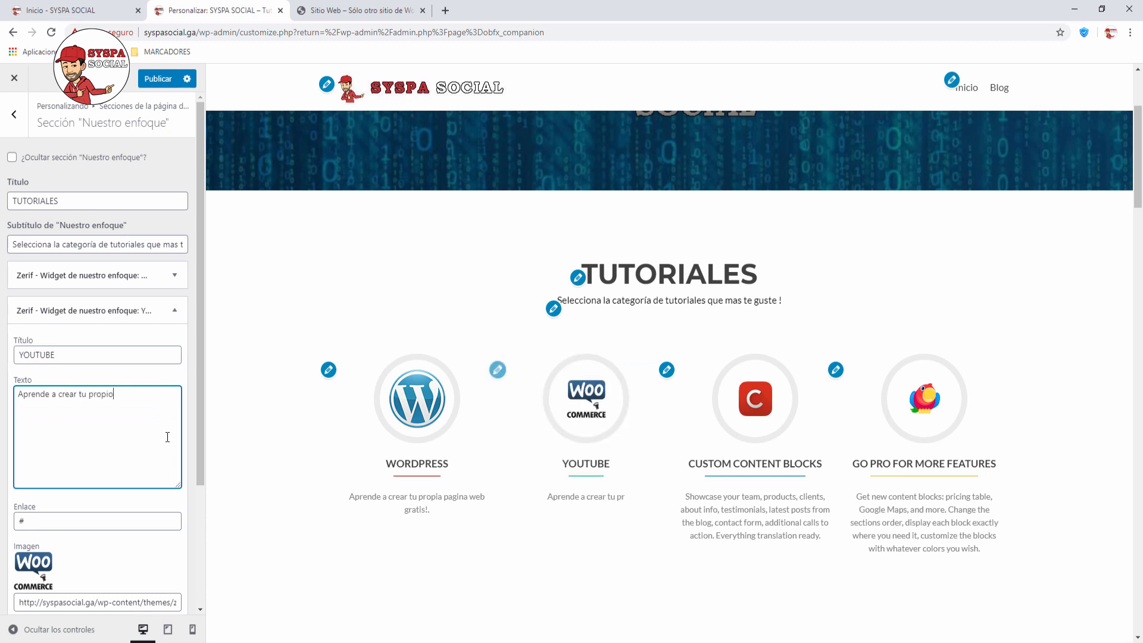
pyautogui.press('BackSpace')
pyautogui.press('BackSpace')
pyautogui.press('BackSpace')
pyautogui.press('BackSpace')
pyautogui.press('BackSpace')
pyautogui.write('cnal')
pyautogui.press('BackSpace')
pyautogui.press('BackSpace')
pyautogui.press('BackSpace')
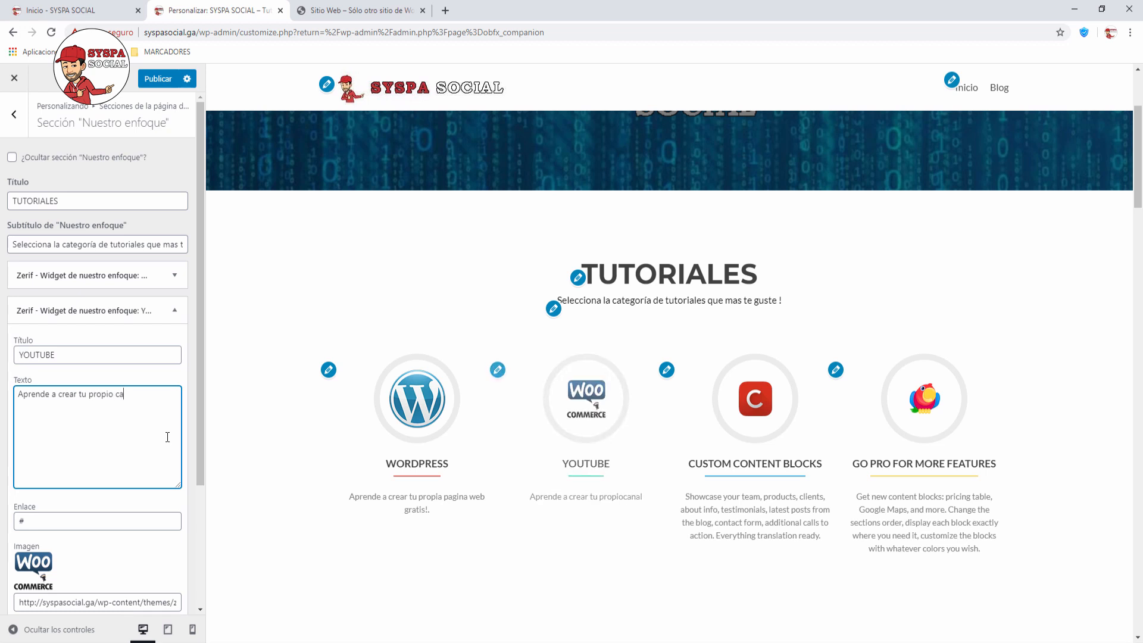
pyautogui.write('anal.')
pyautogui.scroll(-3, 149, 571)
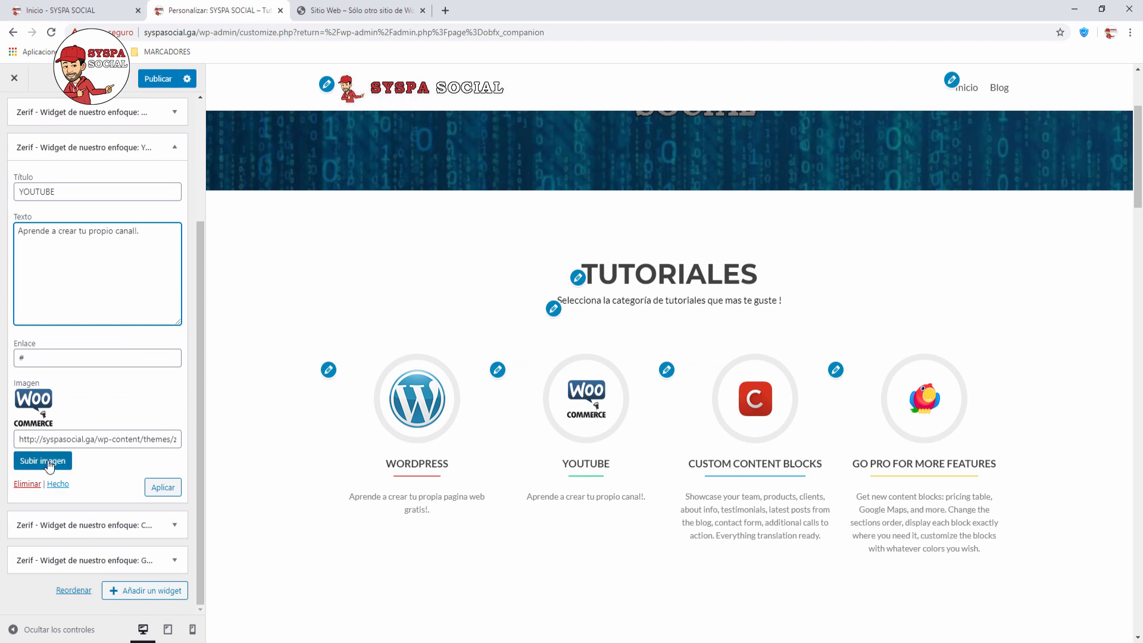
# Step: Upload 'logo youtube 150px opt.png' from LOGO TEMAS/Youtube and insert it as the YOUTUBE block's image
pyautogui.click(44, 462)
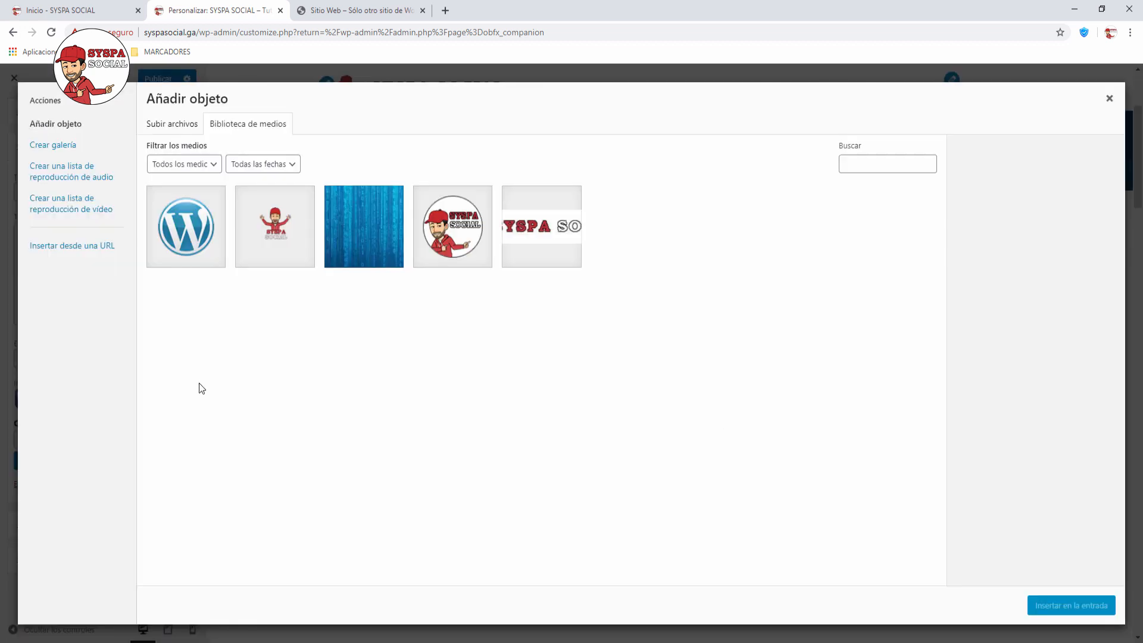
pyautogui.click(173, 127)
pyautogui.click(632, 338)
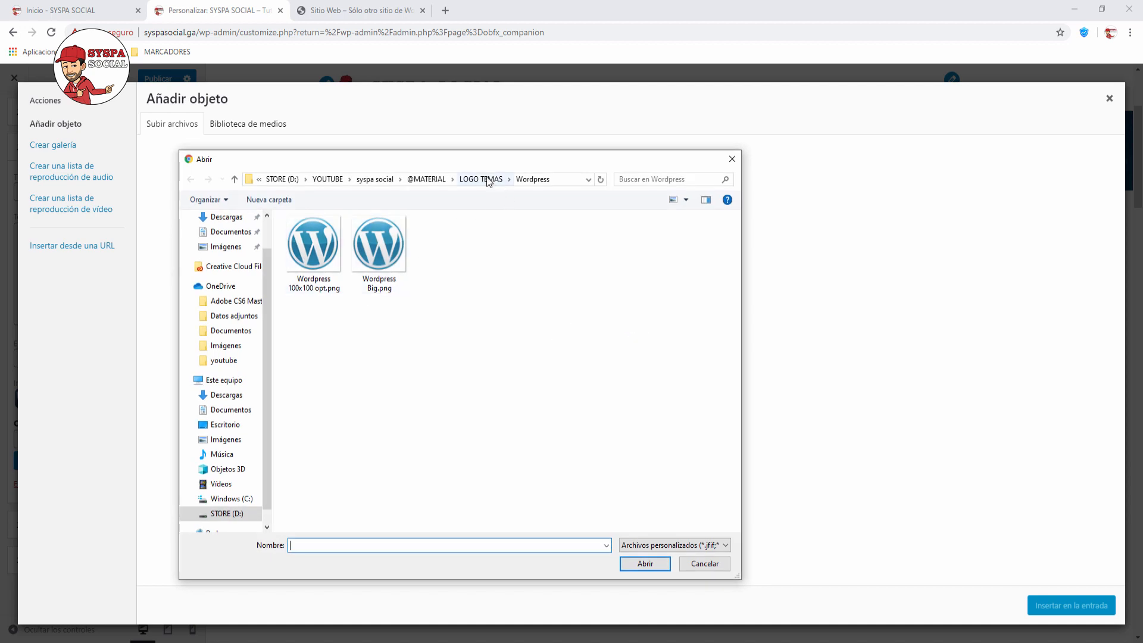
pyautogui.click(490, 179)
pyautogui.doubleClick(315, 288)
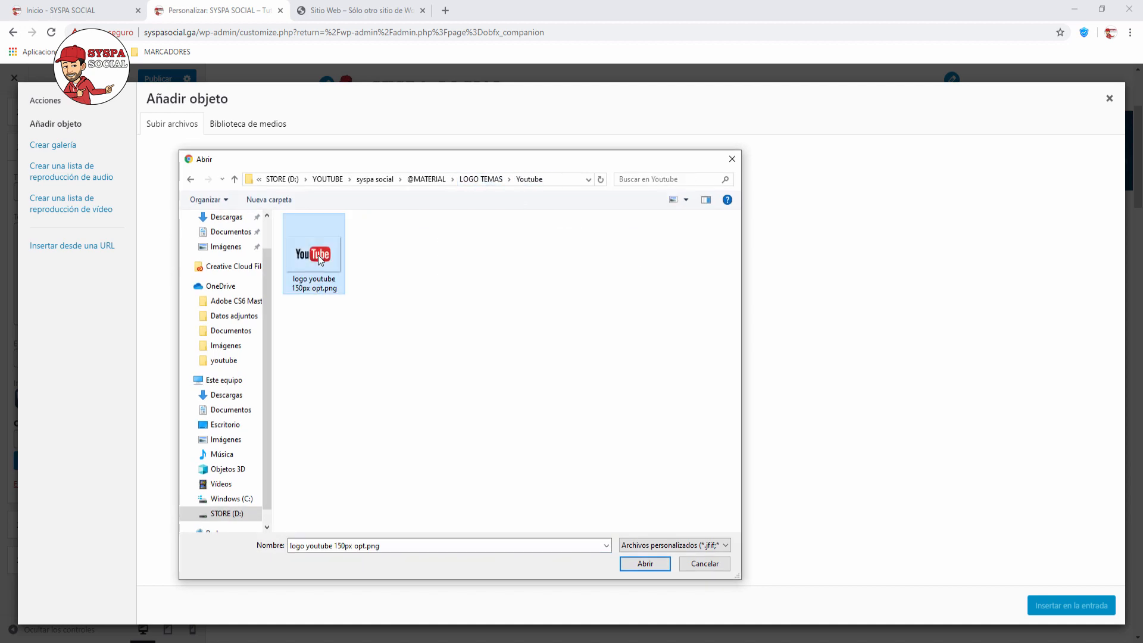
pyautogui.doubleClick(315, 280)
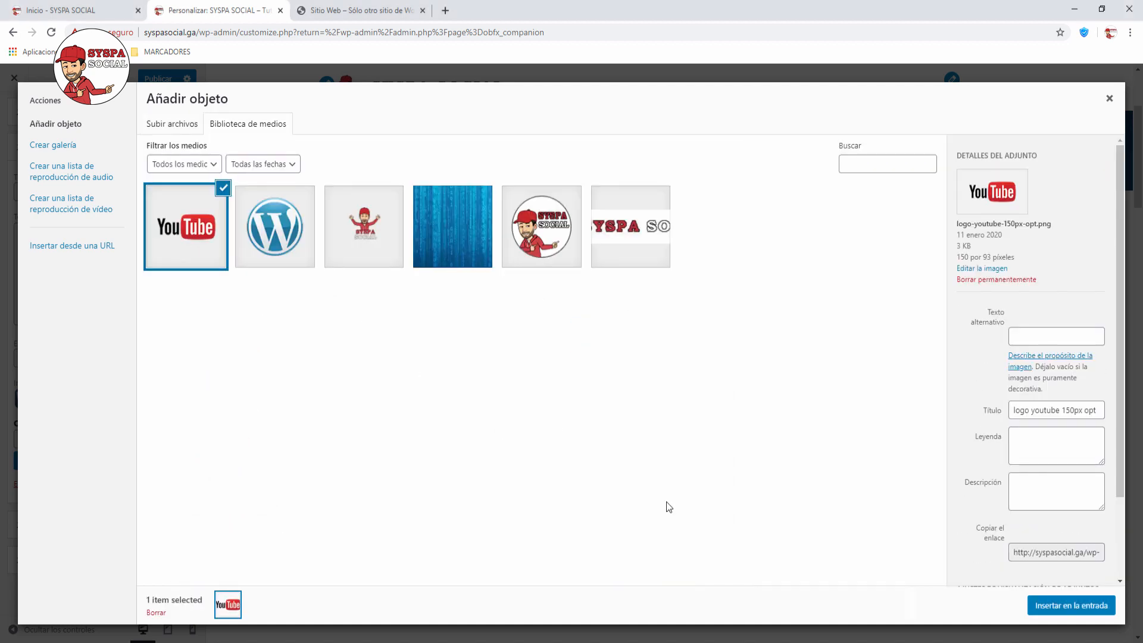
pyautogui.click(1061, 607)
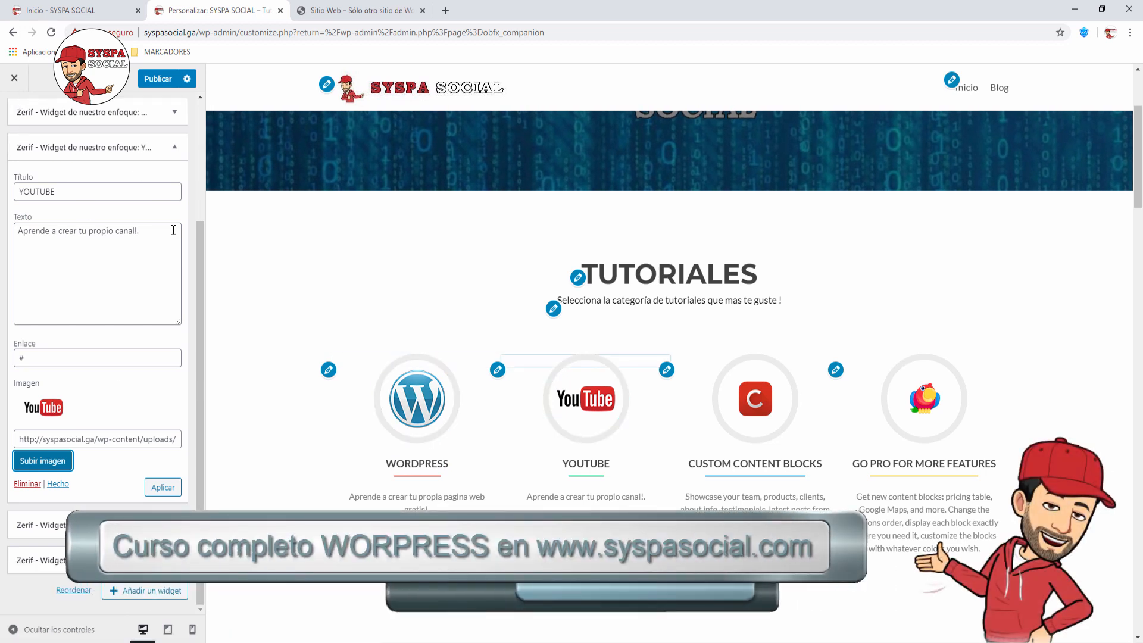
pyautogui.scroll(2, 167, 258)
# Step: Close the YOUTUBE block, go back to the homepage sections list, and scroll the preview to TU EQUIPO
pyautogui.click(171, 275)
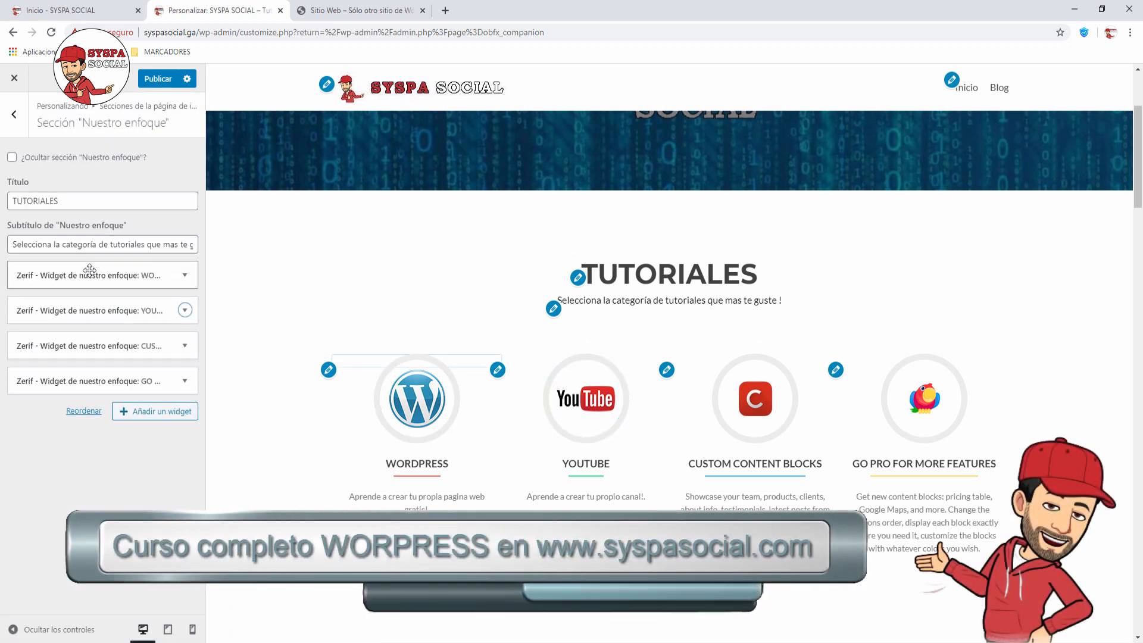
pyautogui.click(15, 115)
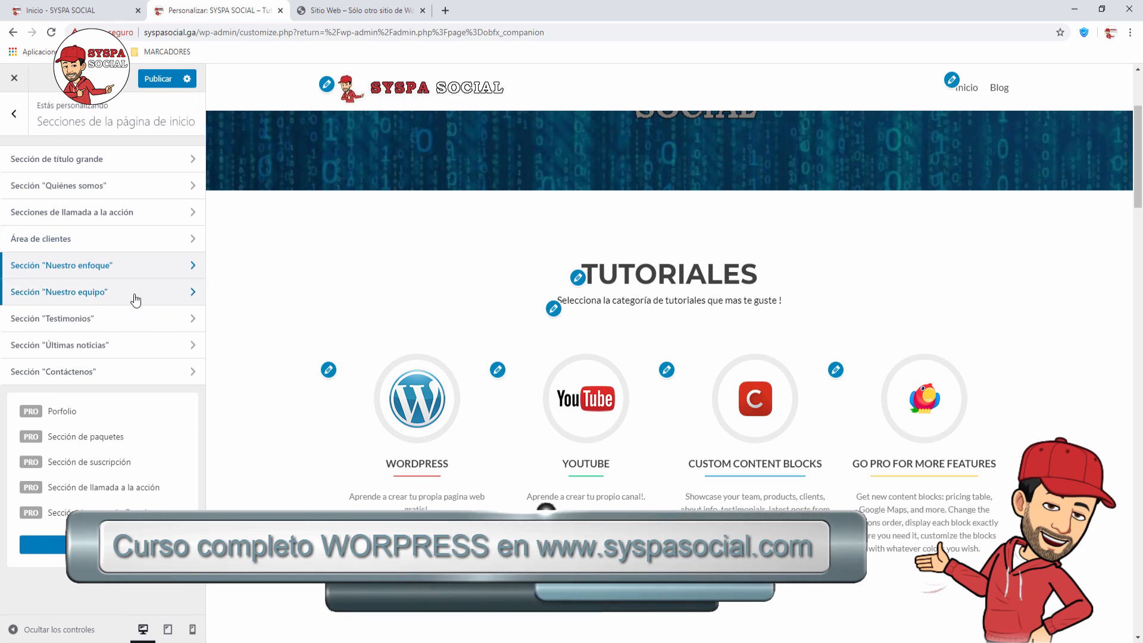
pyautogui.scroll(-10, 522, 304)
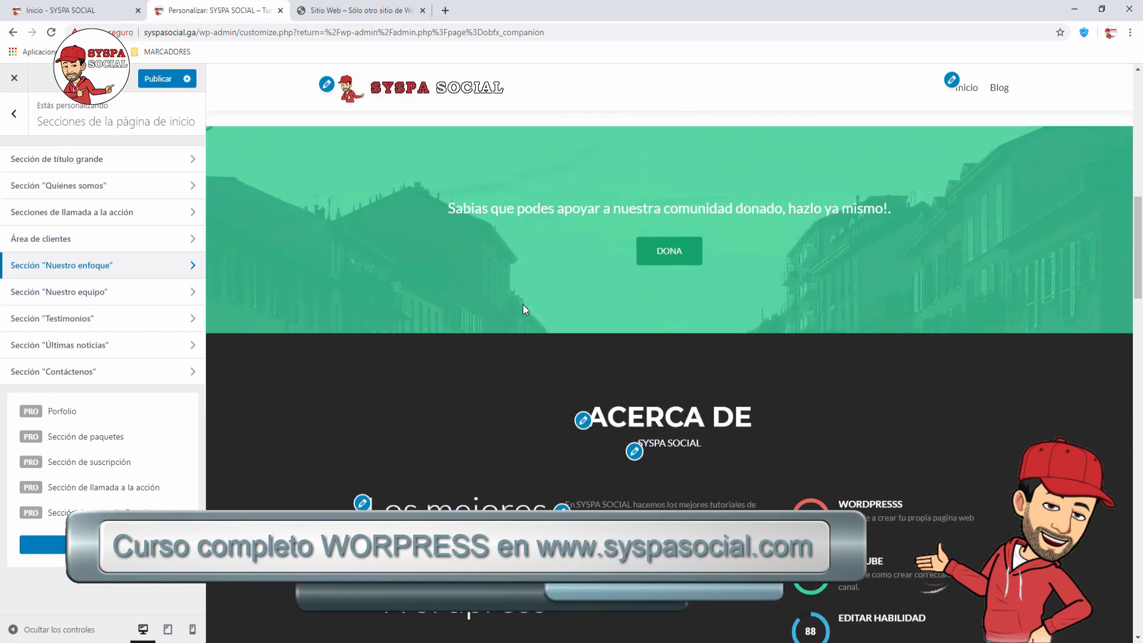
pyautogui.scroll(-8, 523, 305)
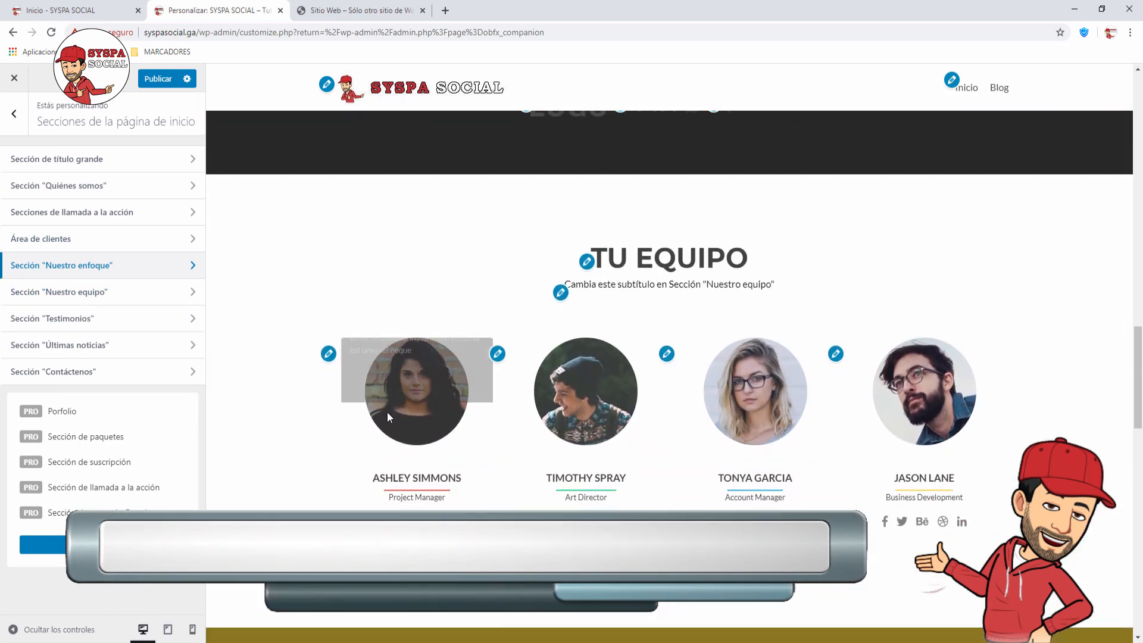
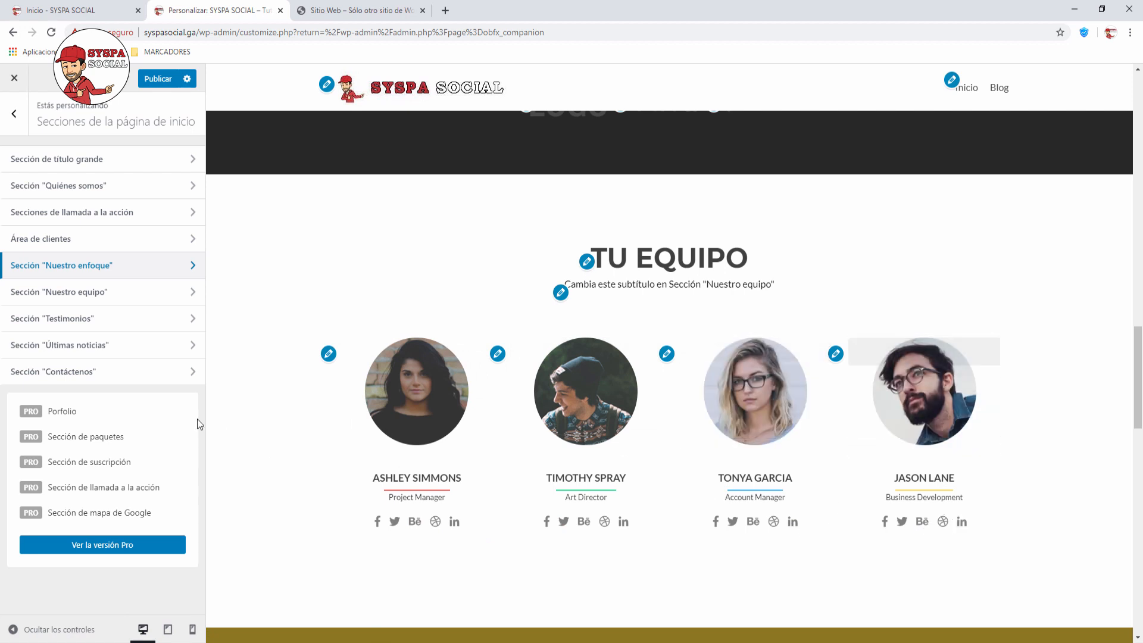
# Step: Review the Ashley Simmons member in Sección Nuestro equipo, then tick ¿Ocultar sección 'Nuestro equipo'?
pyautogui.click(191, 293)
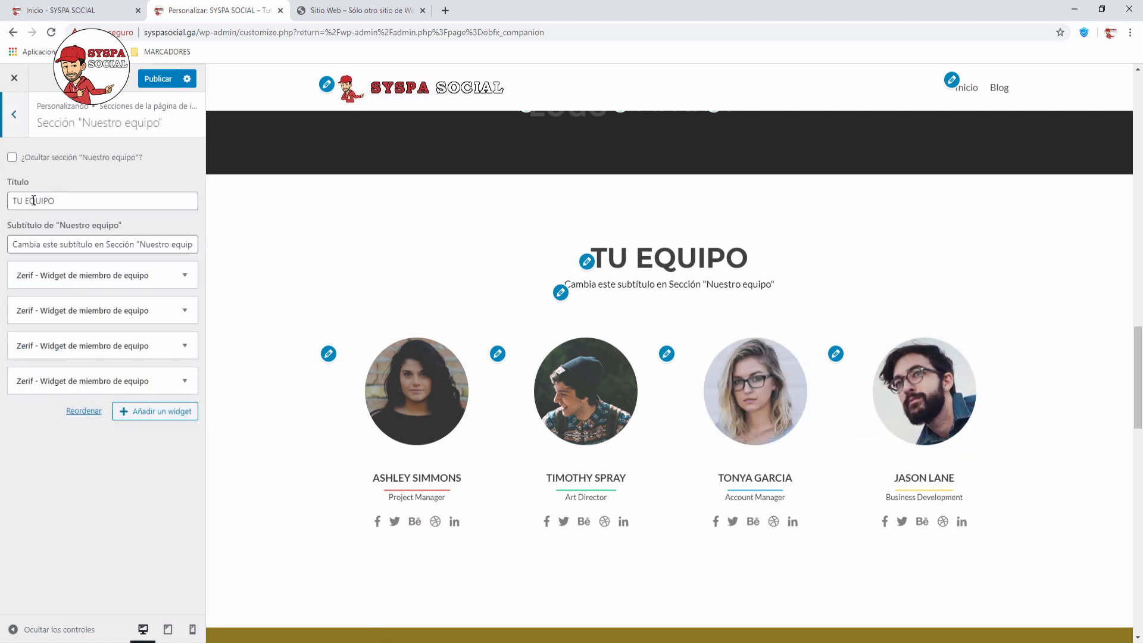
pyautogui.click(185, 275)
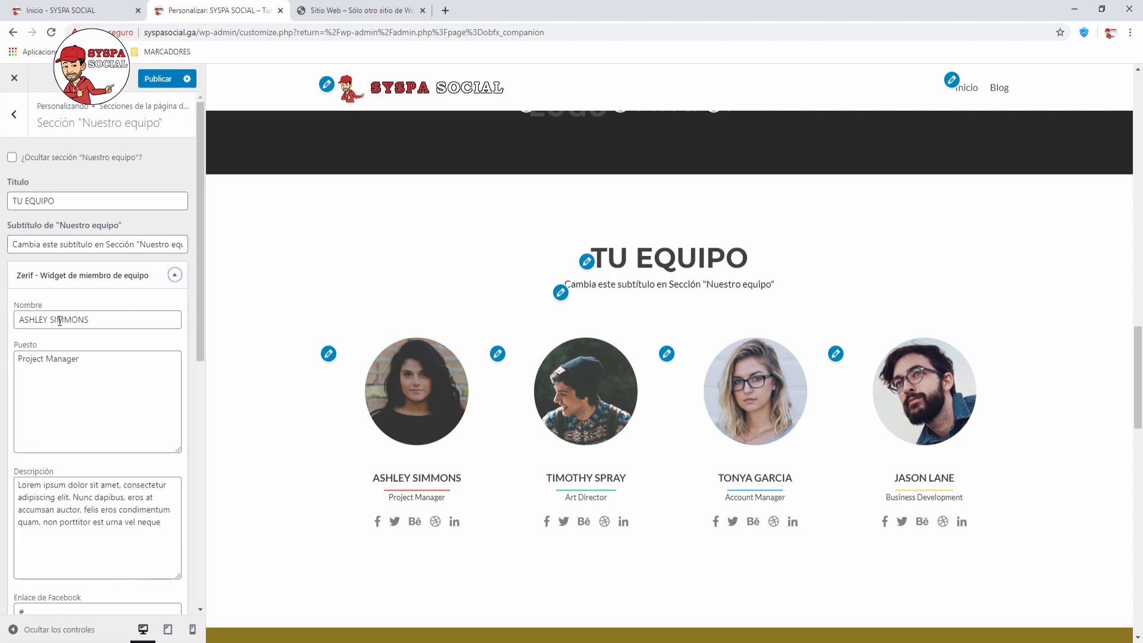
pyautogui.scroll(-2, 59, 319)
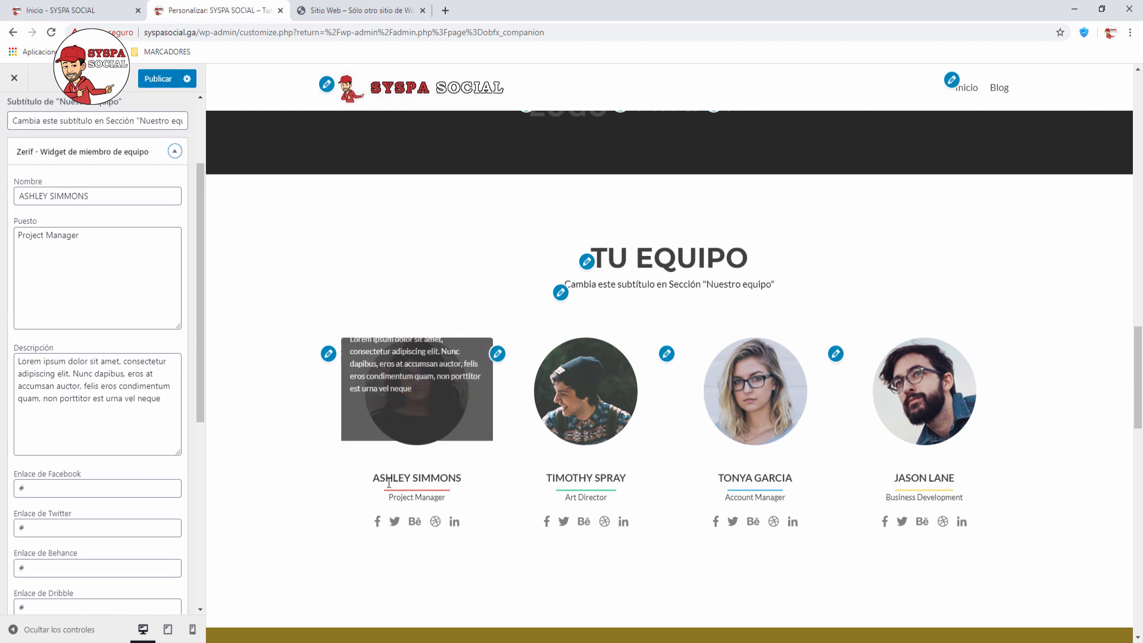
pyautogui.scroll(-2, 79, 466)
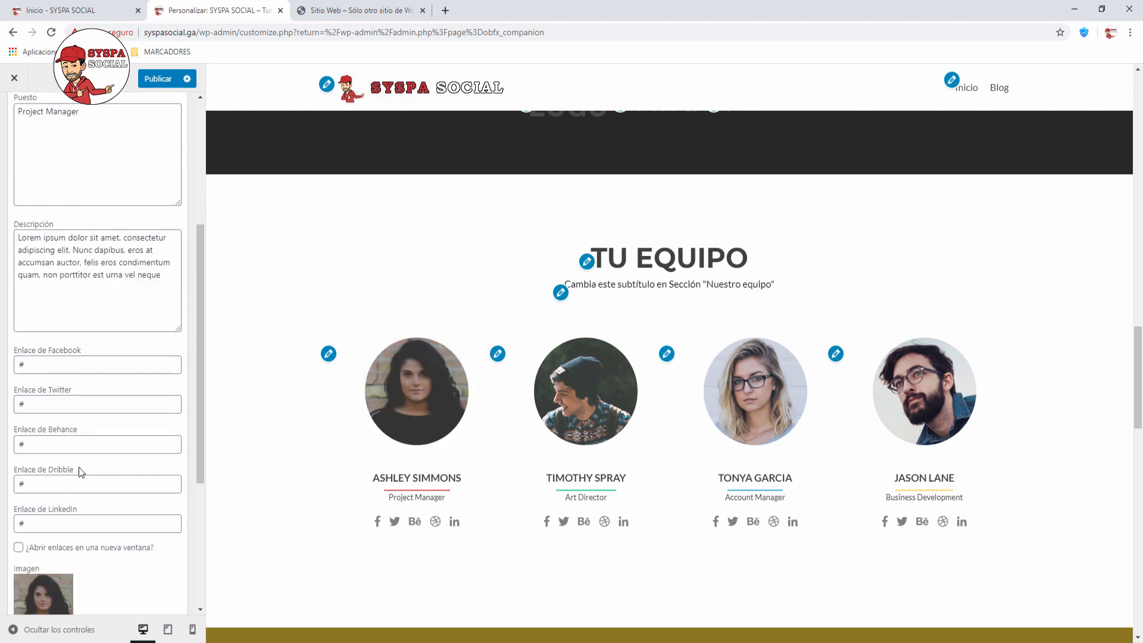
pyautogui.scroll(-2, 81, 374)
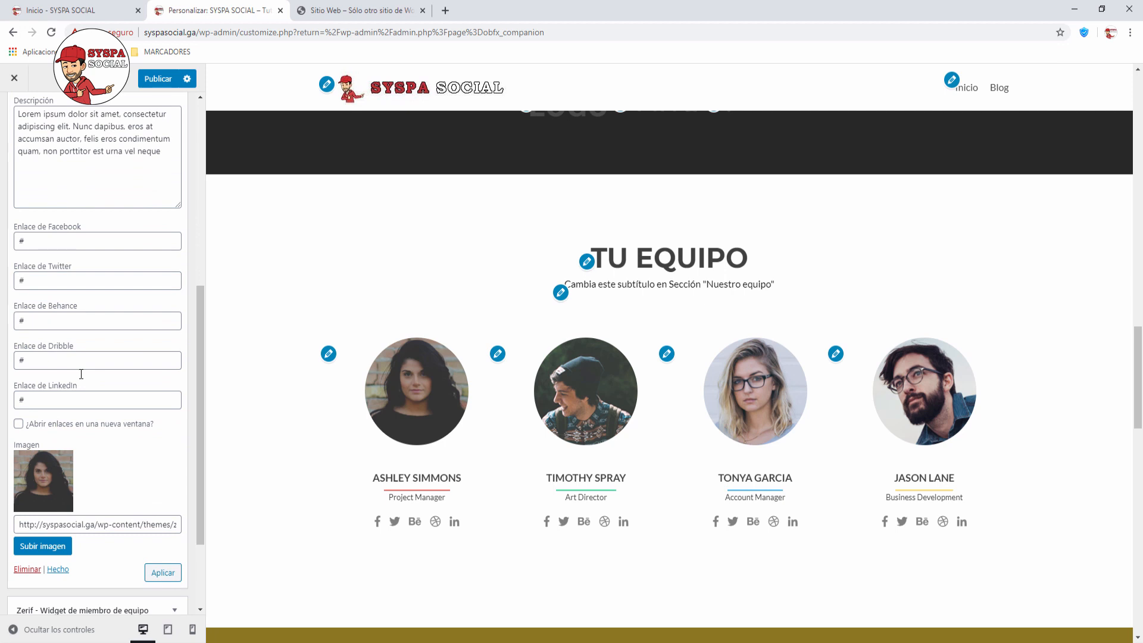
pyautogui.scroll(-1, 80, 374)
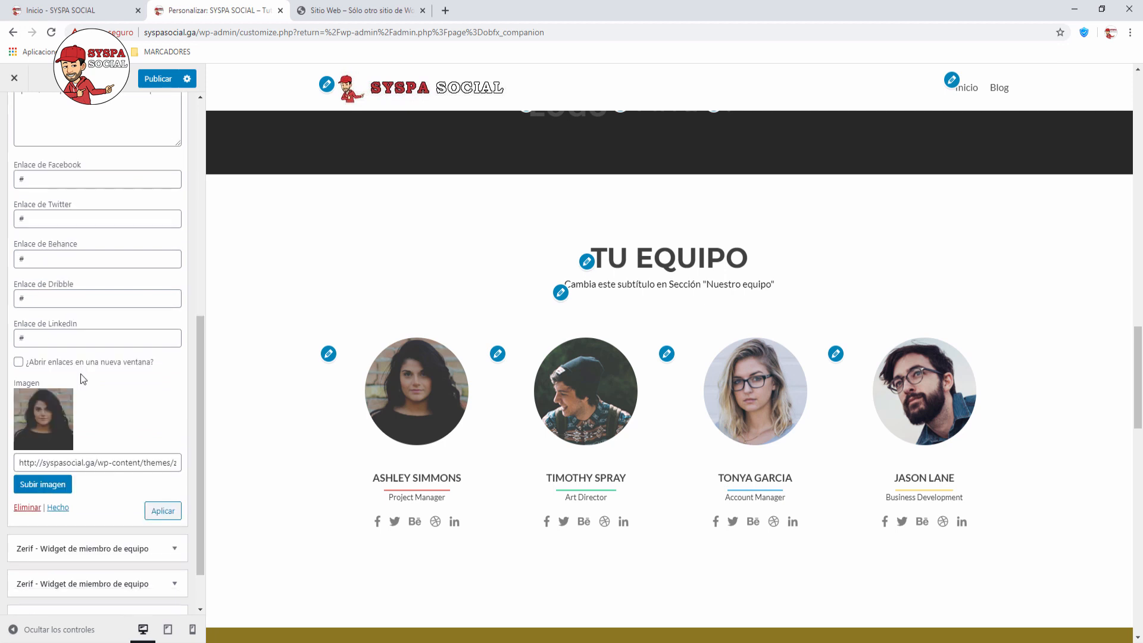
pyautogui.scroll(7, 84, 446)
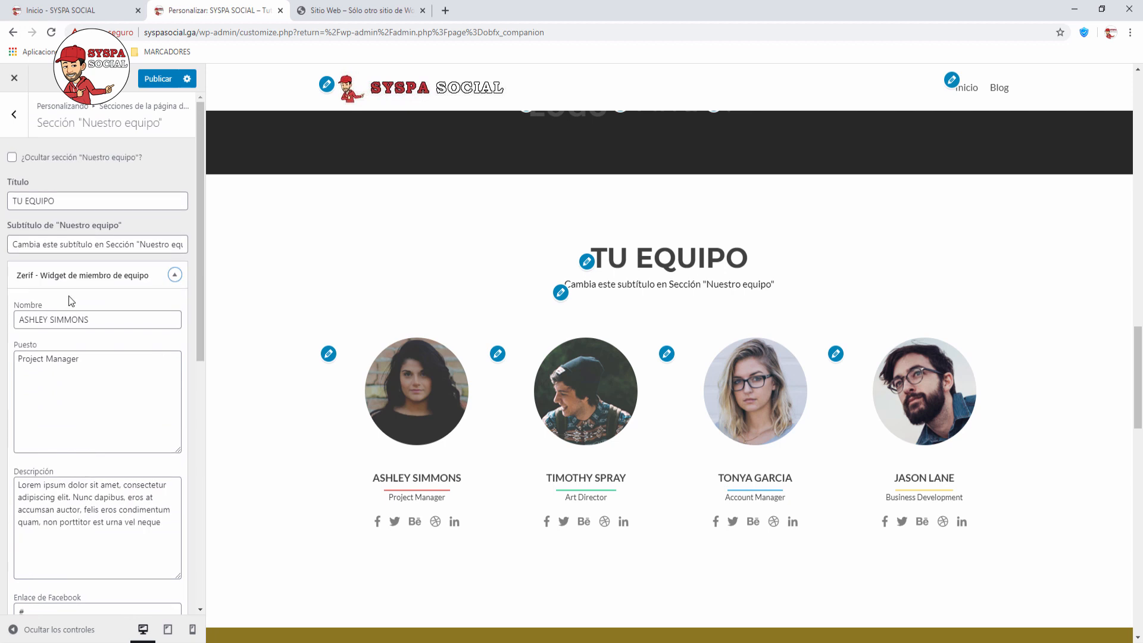
pyautogui.click(175, 276)
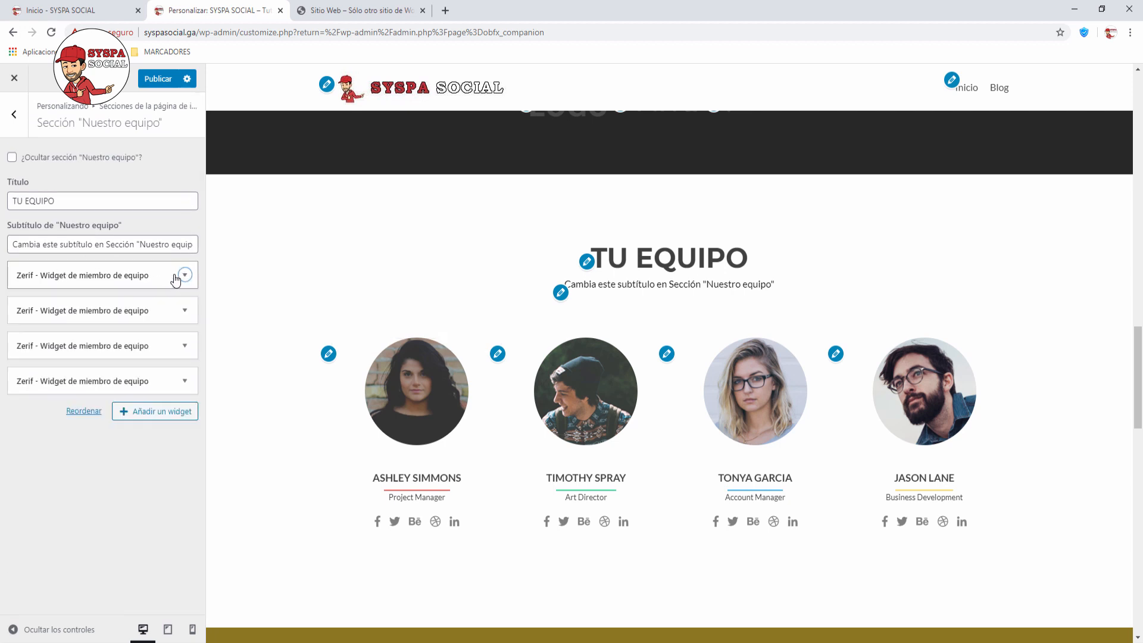
pyautogui.click(12, 158)
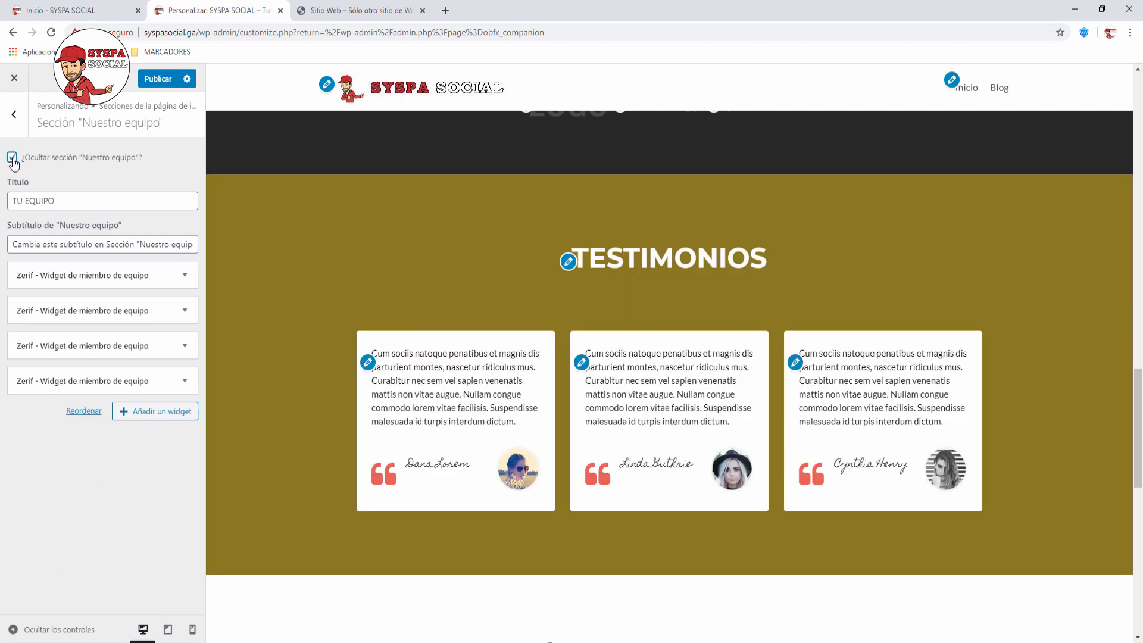
# Step: Inspect the Testimonios title and Dana Lorem testimonial, then hide Testimonios and go back to the sections list
pyautogui.click(16, 119)
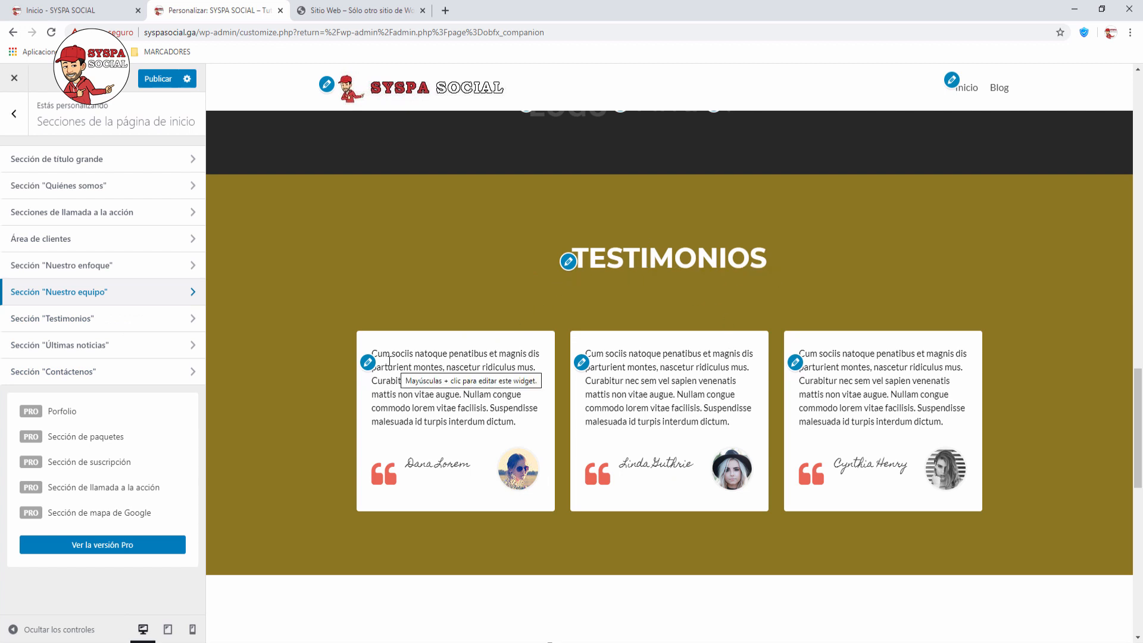
pyautogui.click(179, 320)
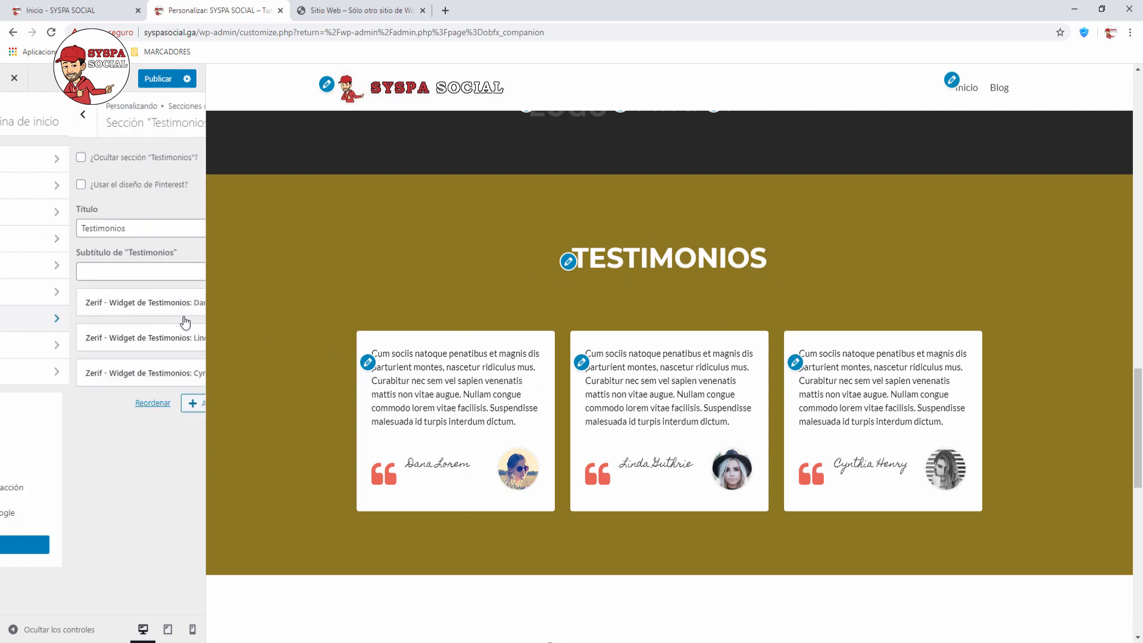
pyautogui.click(66, 230)
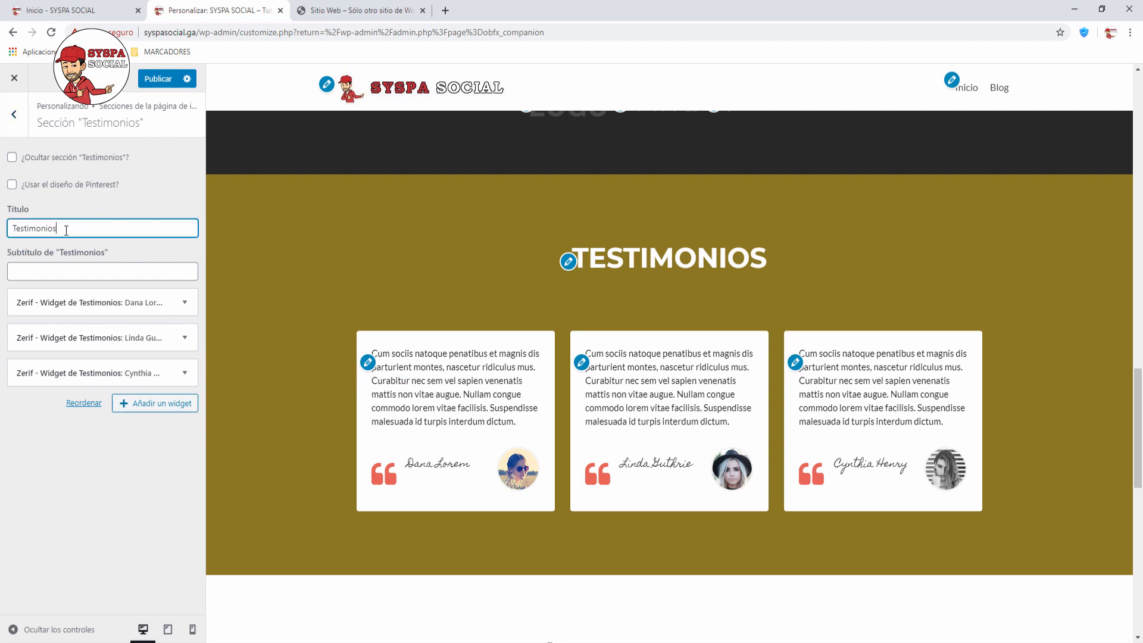
pyautogui.click(68, 268)
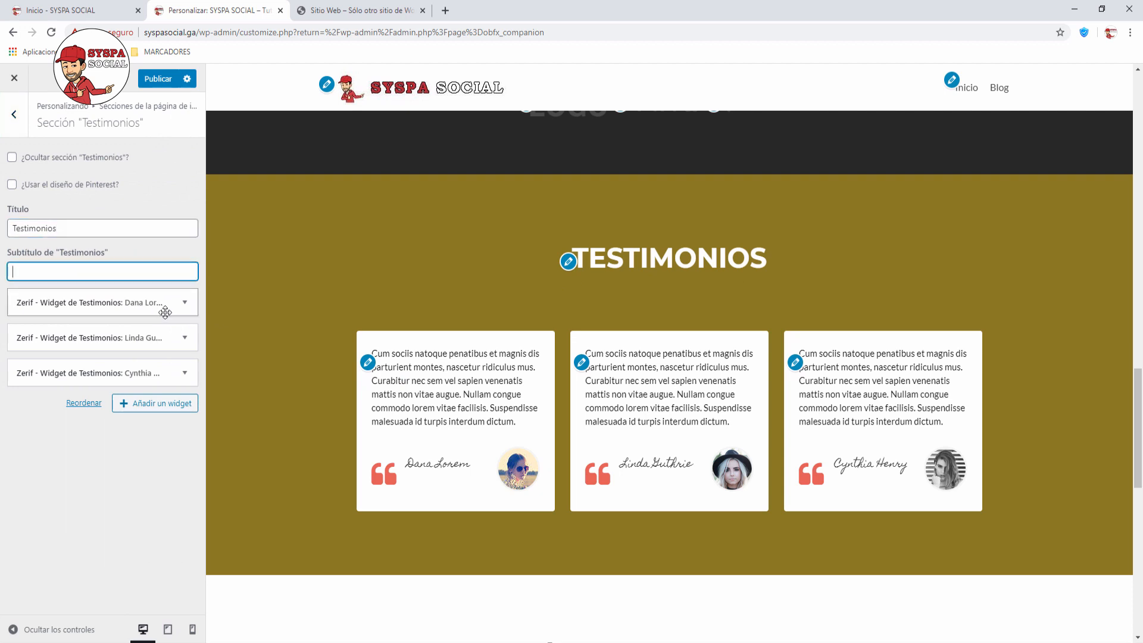
pyautogui.click(185, 304)
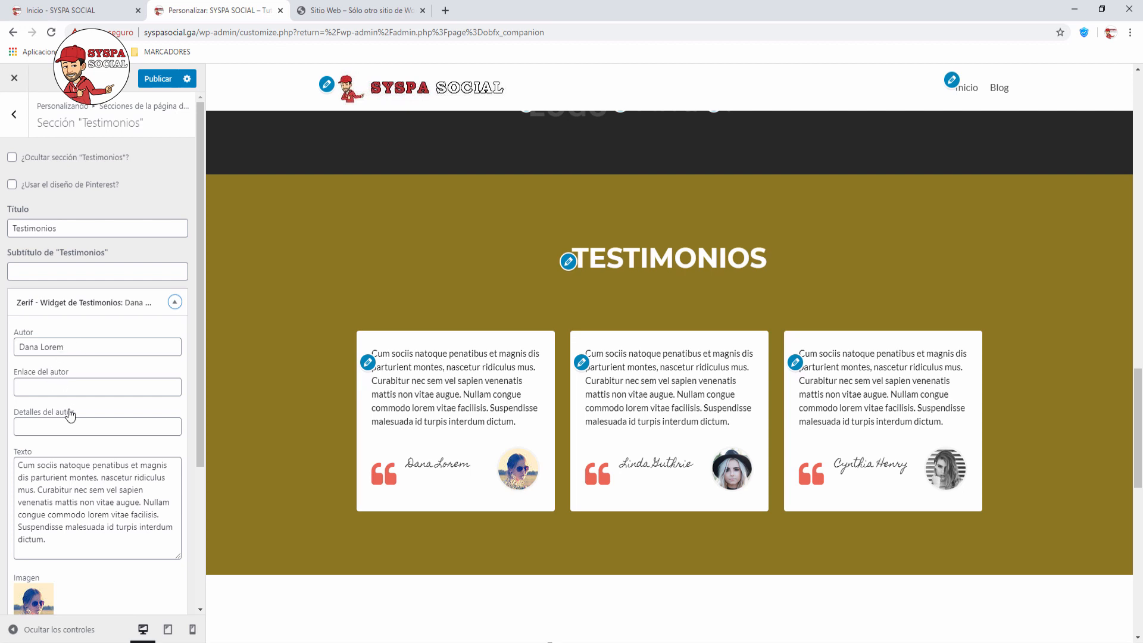
pyautogui.scroll(-3, 92, 502)
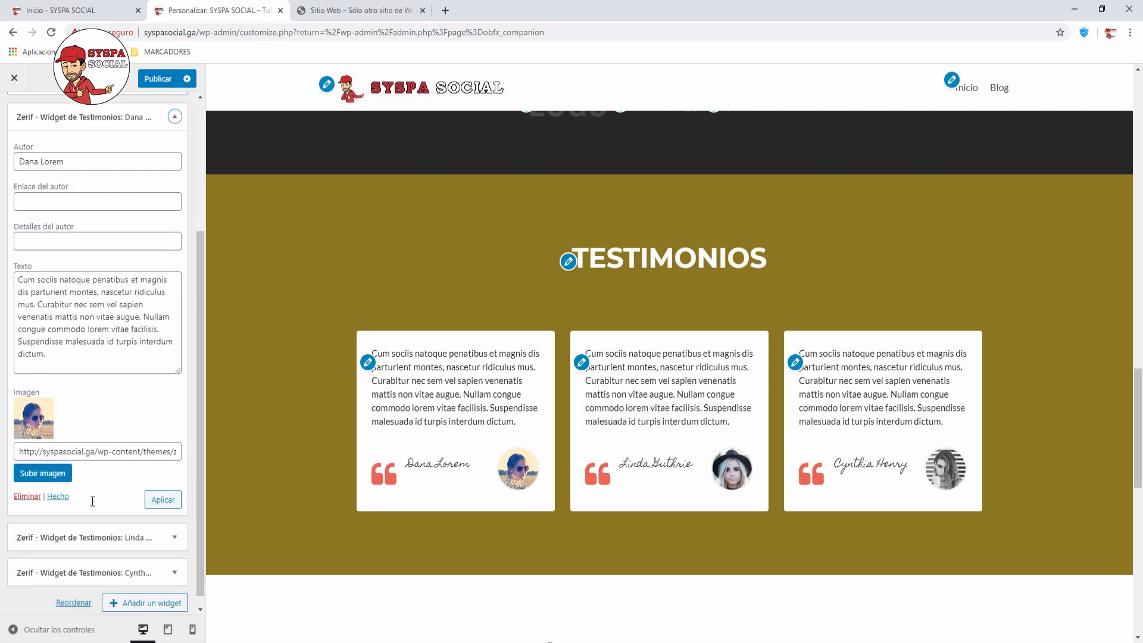
pyautogui.scroll(3, 92, 502)
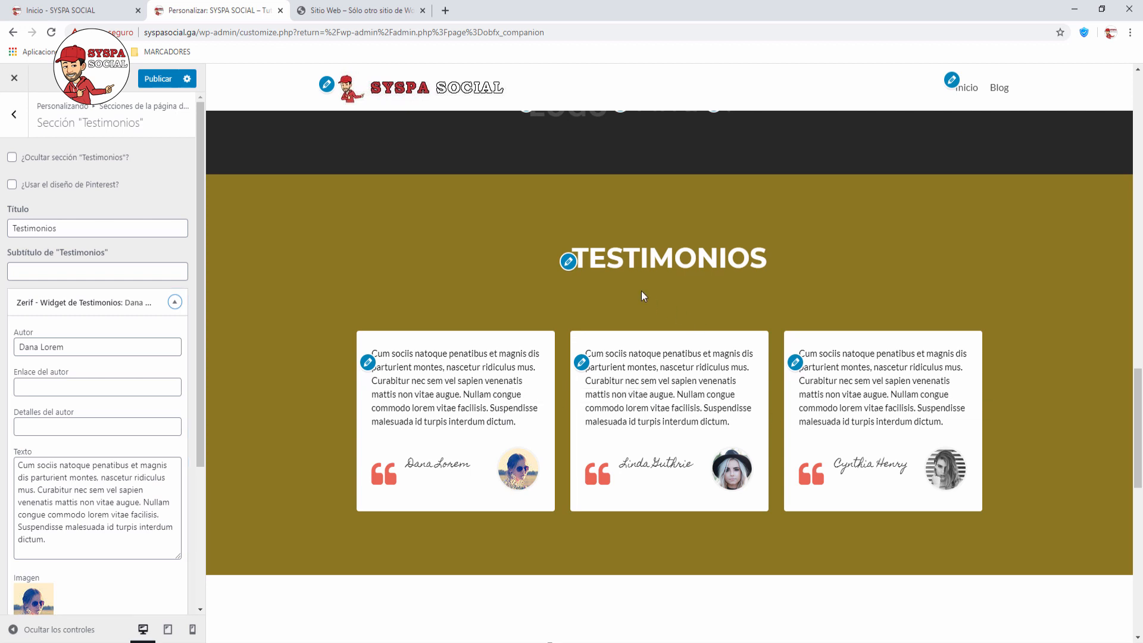
pyautogui.click(175, 302)
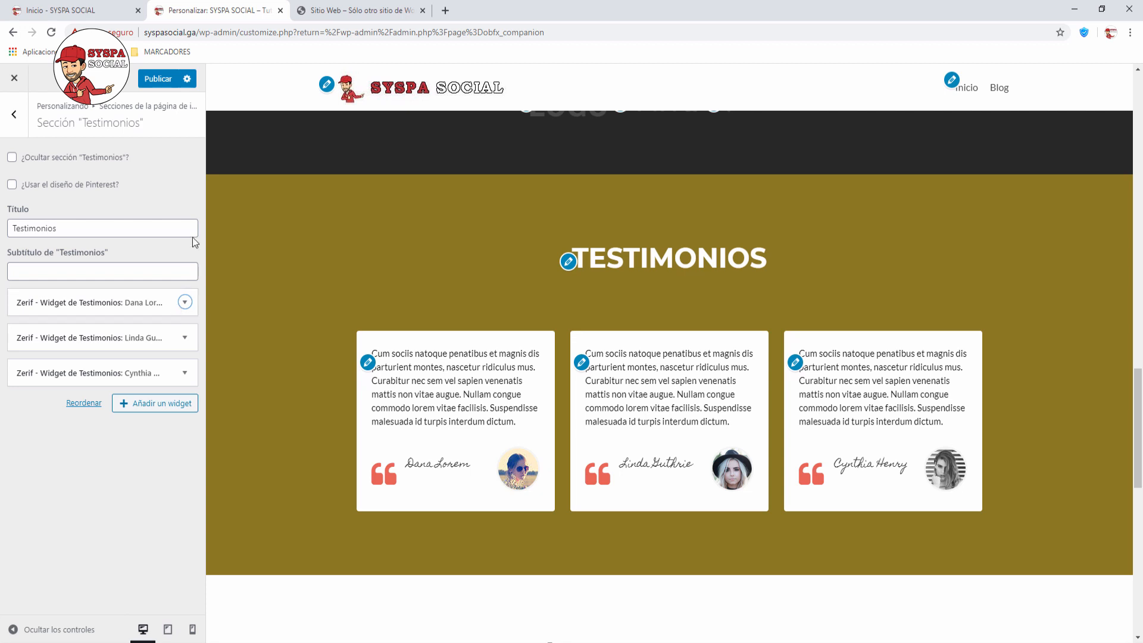
pyautogui.click(12, 158)
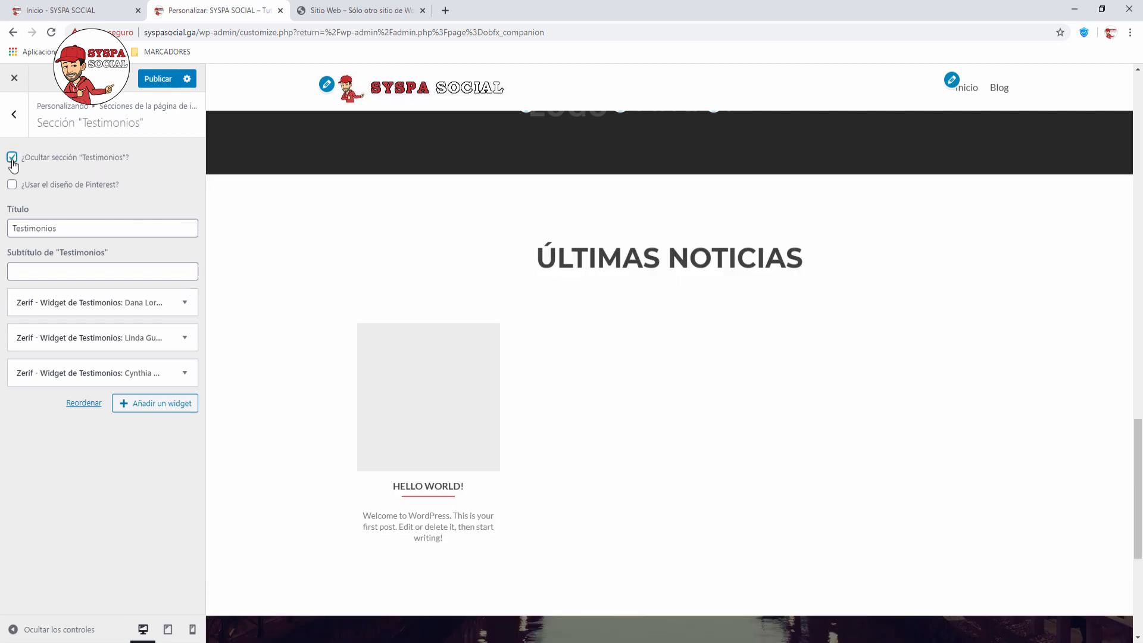
pyautogui.click(17, 118)
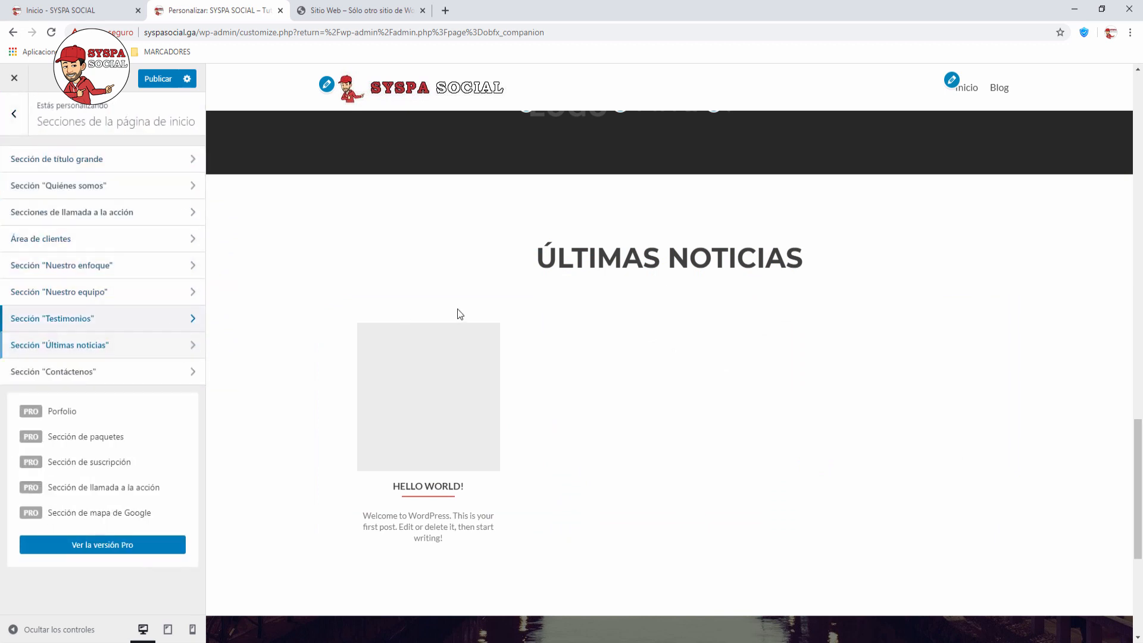
# Step: Look over the Últimas noticias settings and the contact section's Pirate Forms subtitle in the preview
pyautogui.click(191, 351)
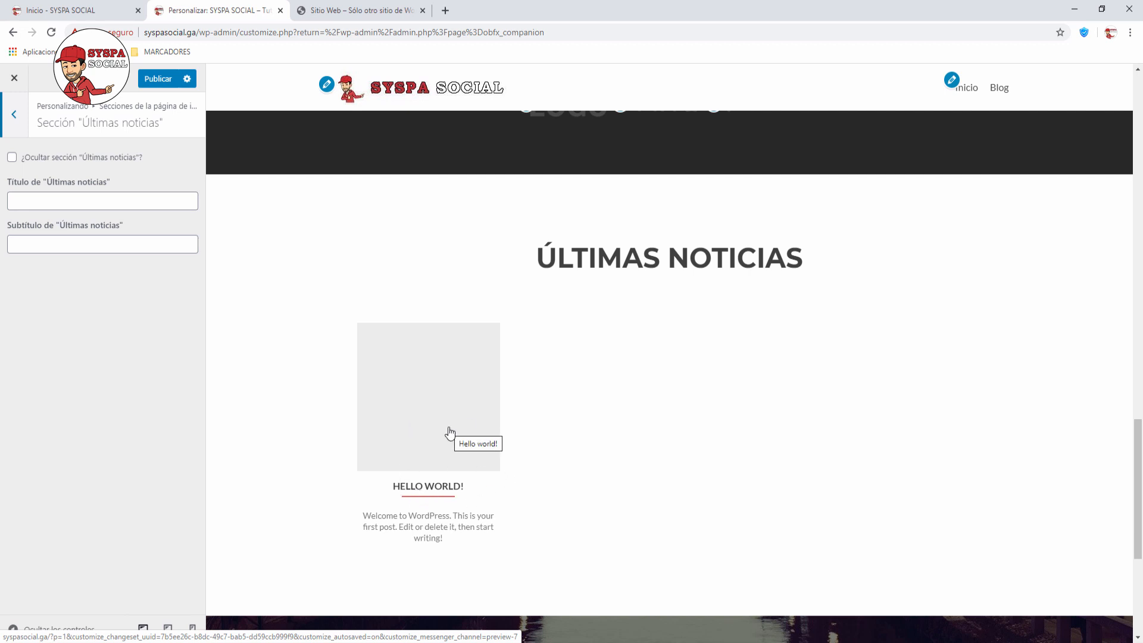
pyautogui.click(14, 115)
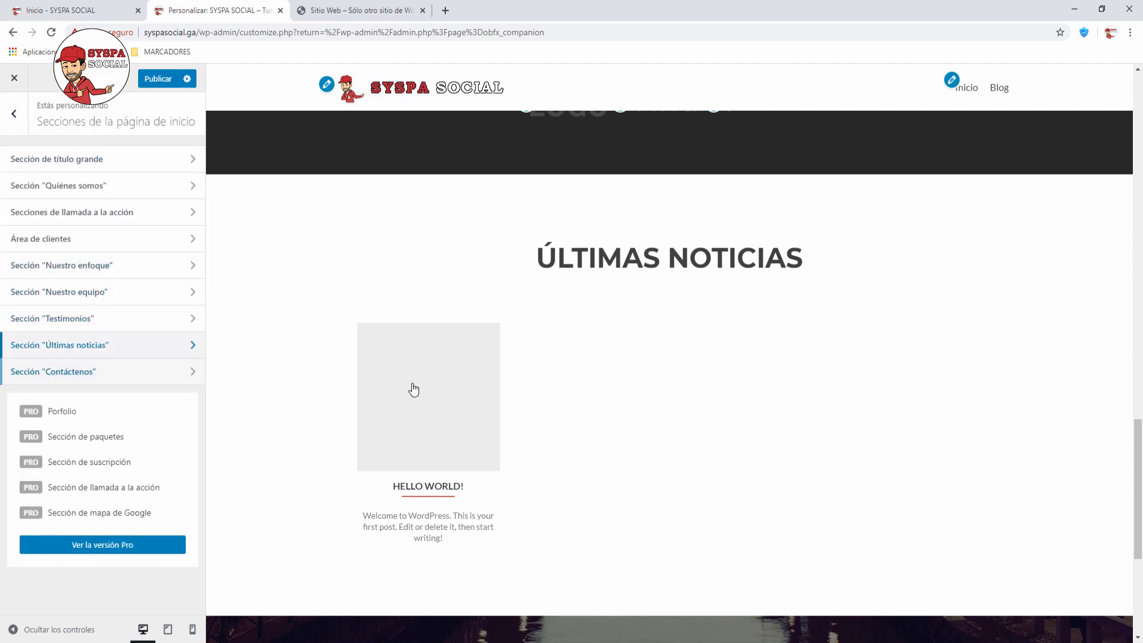
pyautogui.scroll(-4, 413, 390)
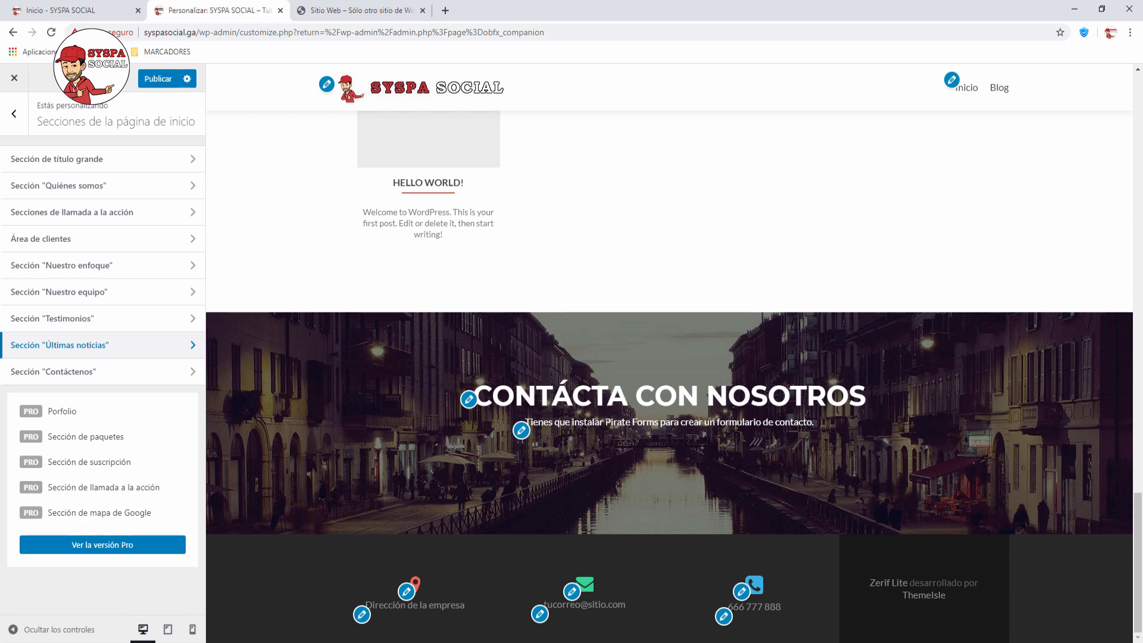
pyautogui.moveTo(605, 422); pyautogui.dragTo(659, 422)
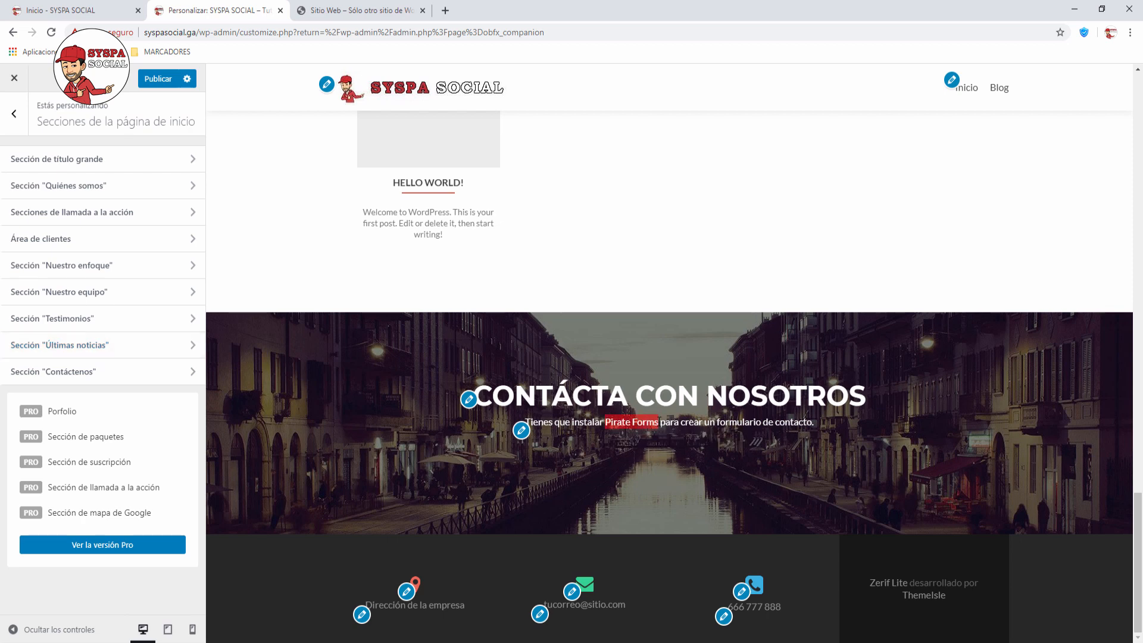
pyautogui.click(619, 463)
# Step: Hide Sección Contáctenos and return to the homepage sections list
pyautogui.click(194, 374)
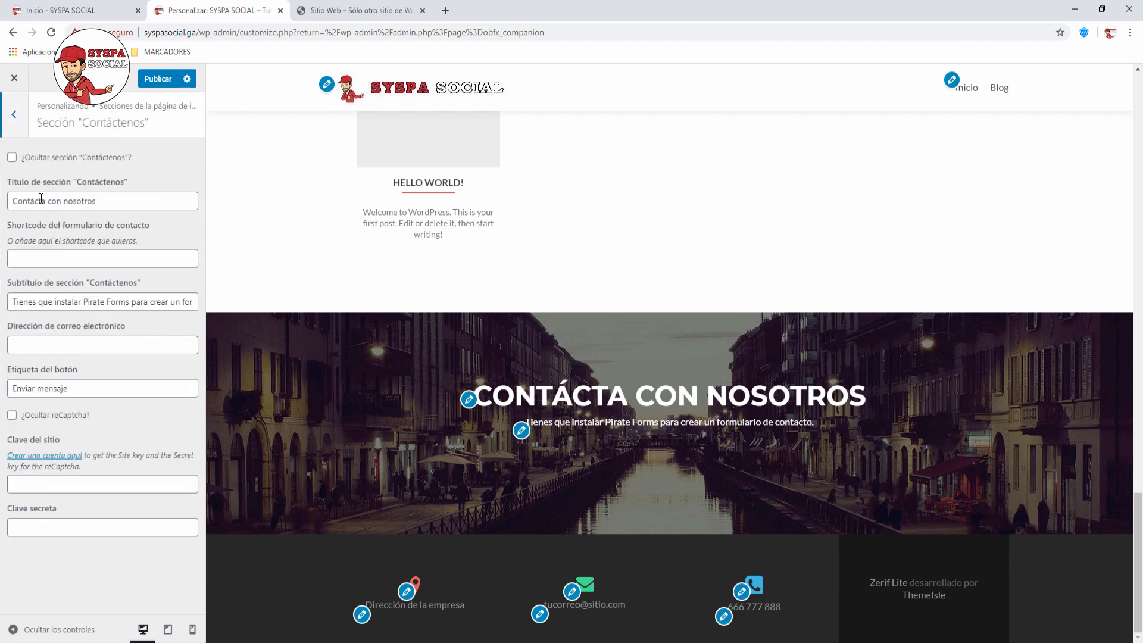
pyautogui.click(12, 159)
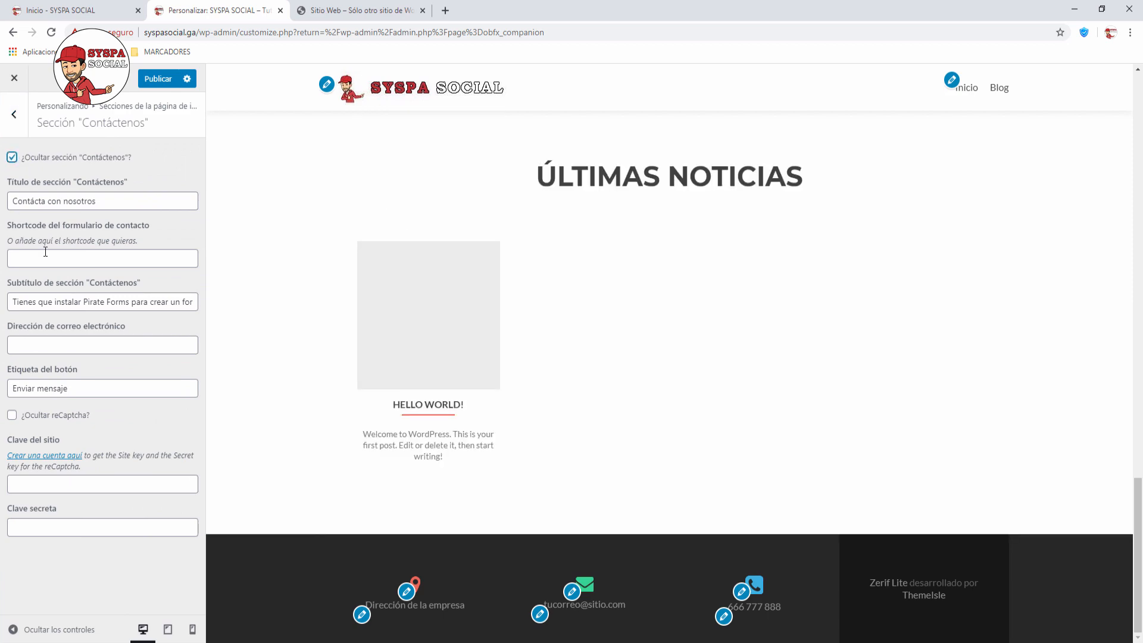
pyautogui.click(14, 114)
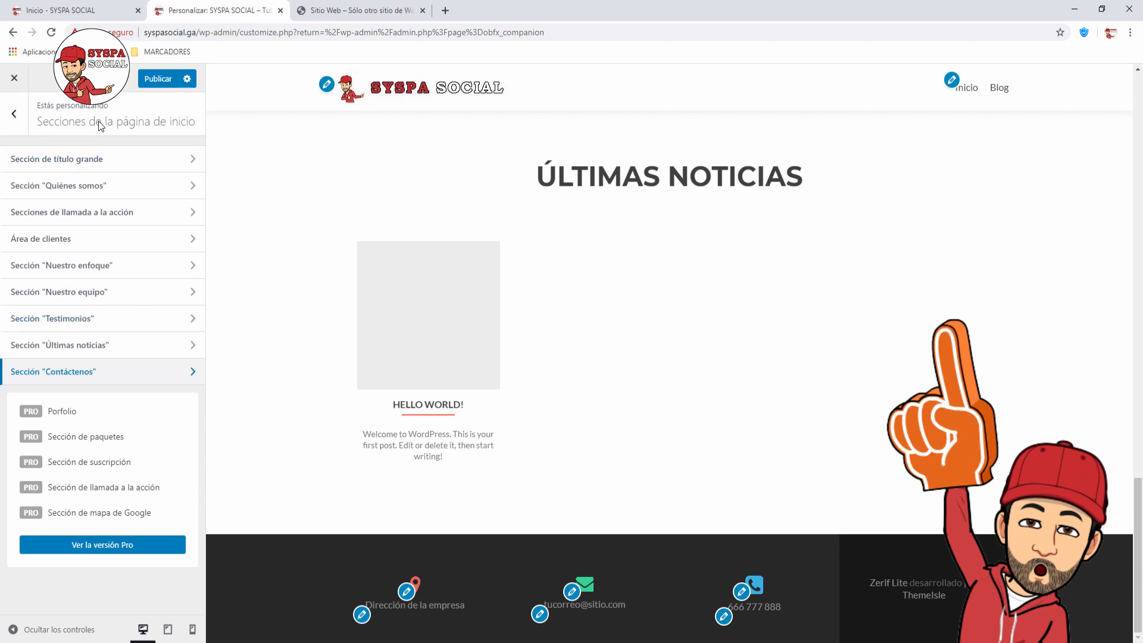
# Step: Go to Iconos sociales under Opciones del pie de página
pyautogui.click(14, 113)
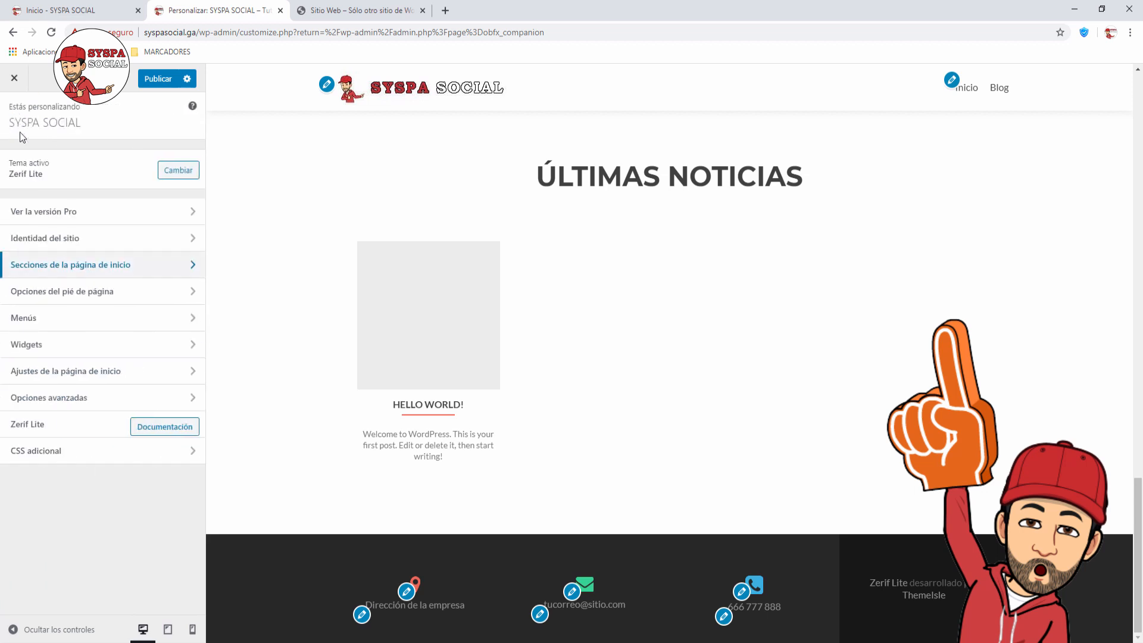
pyautogui.click(195, 295)
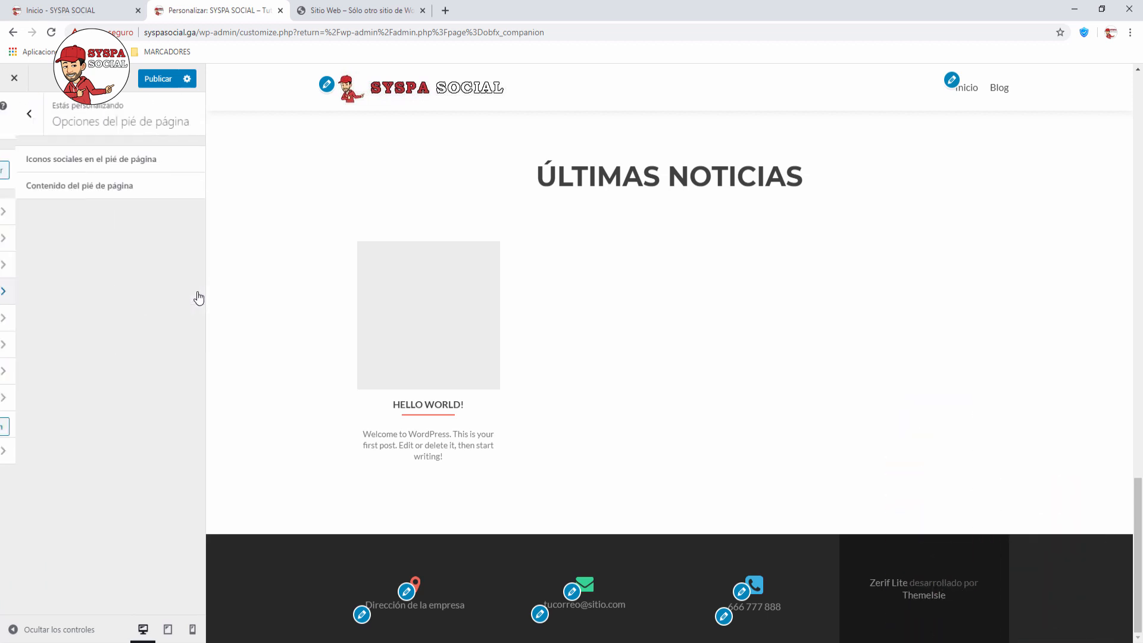
pyautogui.click(187, 162)
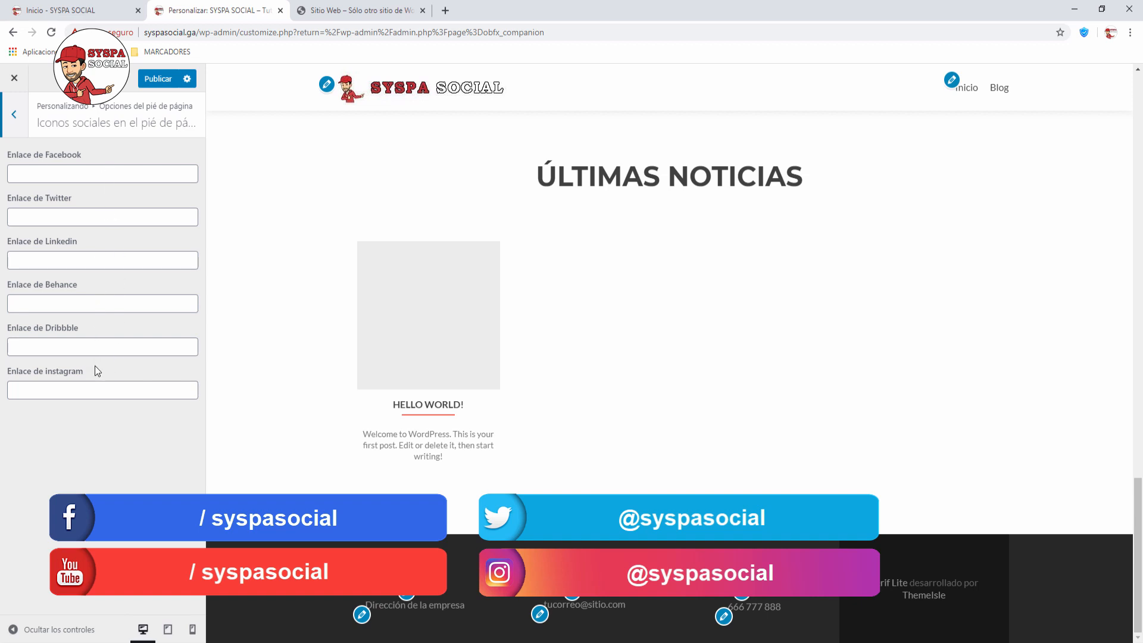
pyautogui.click(72, 170)
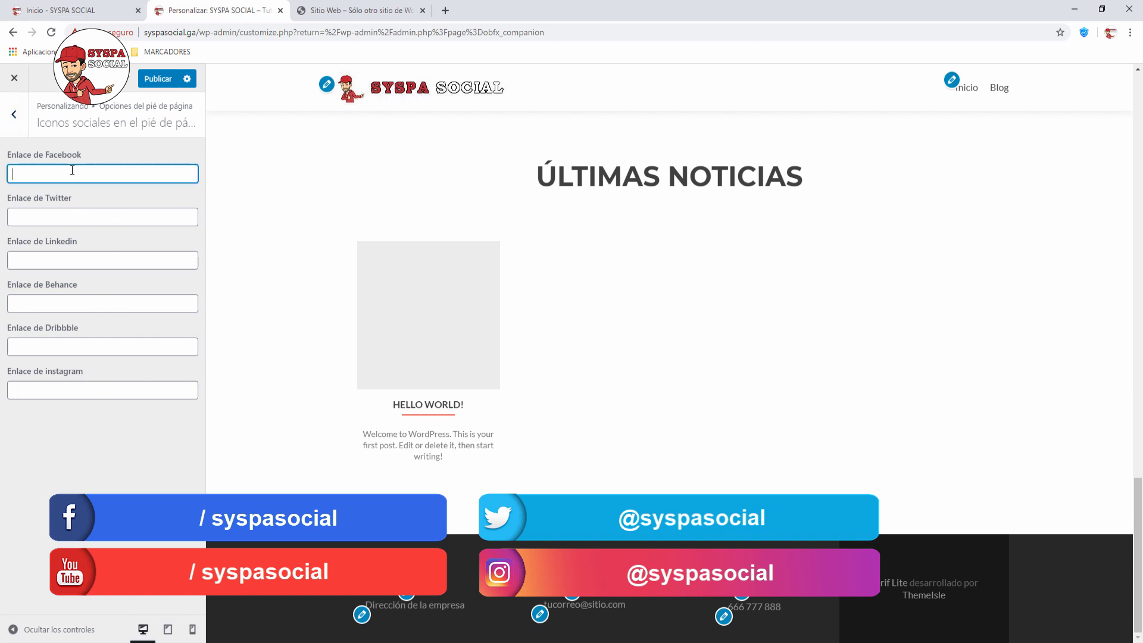
# Step: Enter placeholder links 'aaaaa' for Twitter and LinkedIn and 'aaa' for Instagram
pyautogui.click(76, 209)
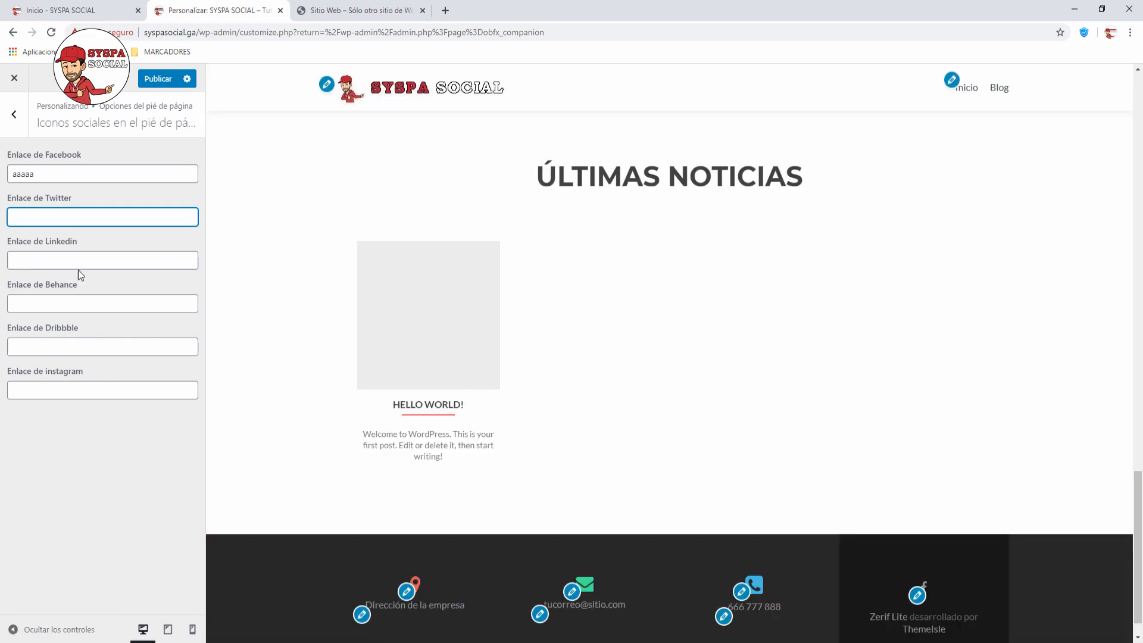
pyautogui.write('aaaaa')
pyautogui.click(78, 266)
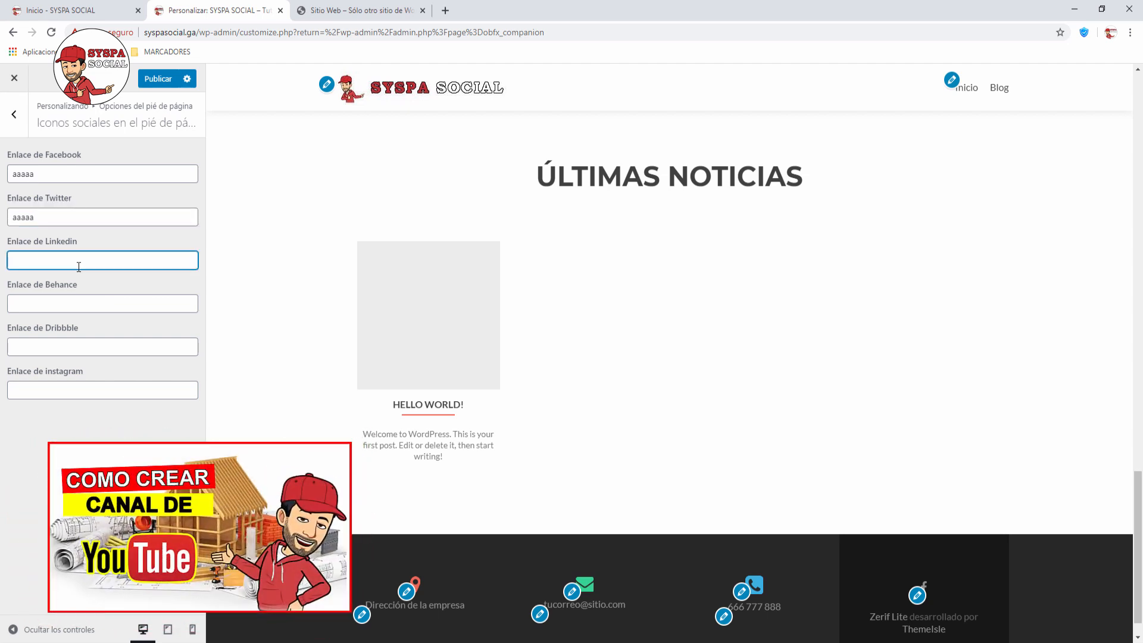
pyautogui.write('aaaaa')
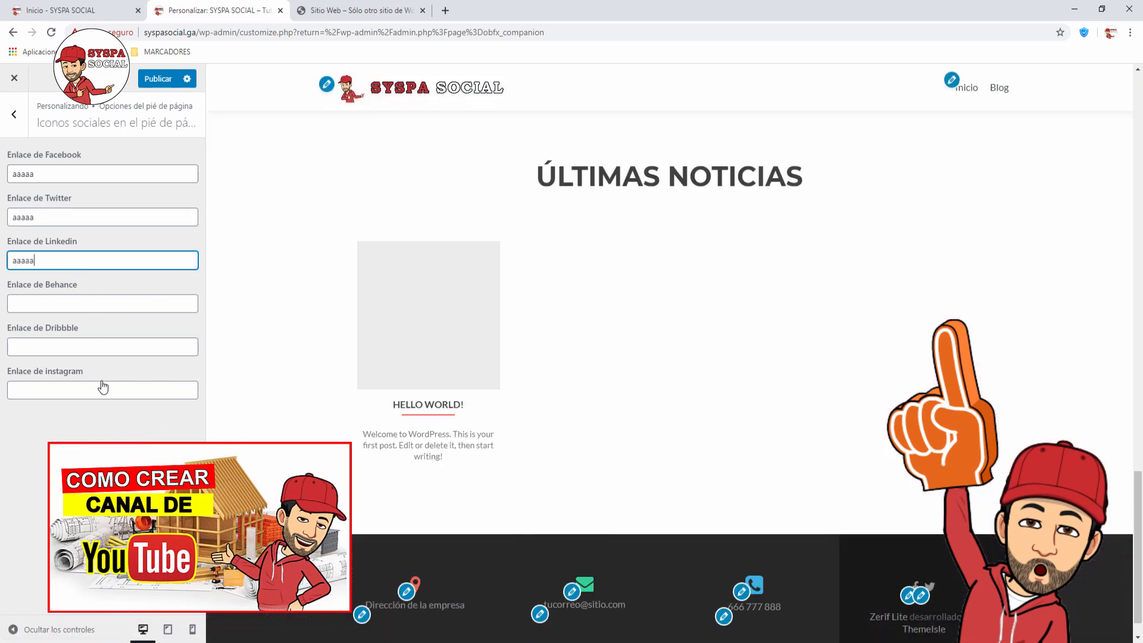
pyautogui.click(106, 381)
pyautogui.write('aaaaa')
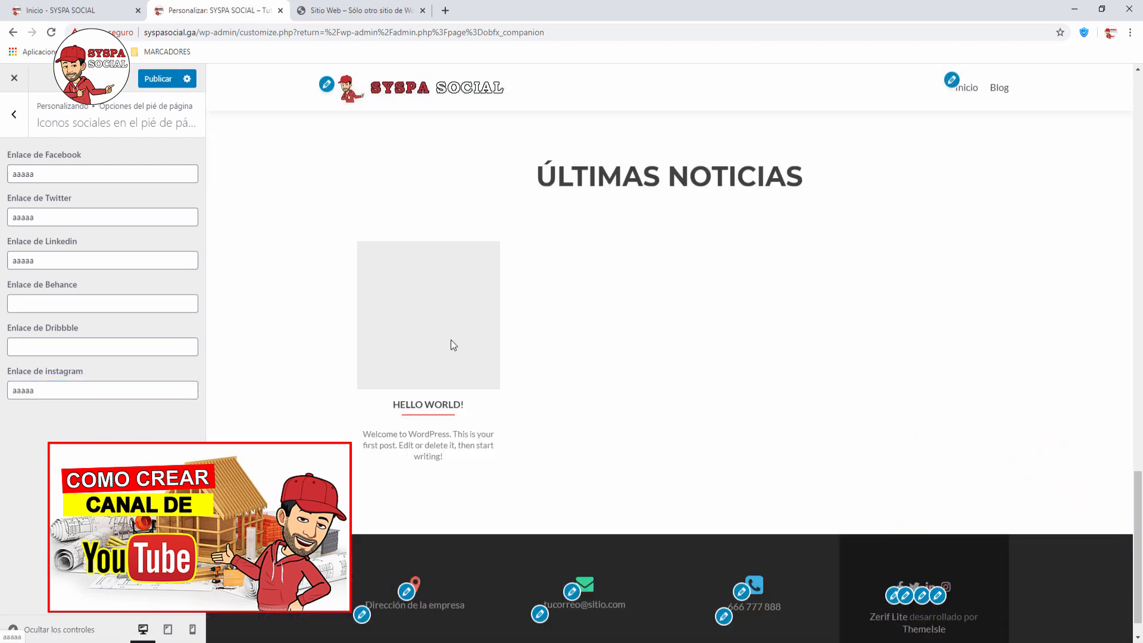
pyautogui.click(15, 114)
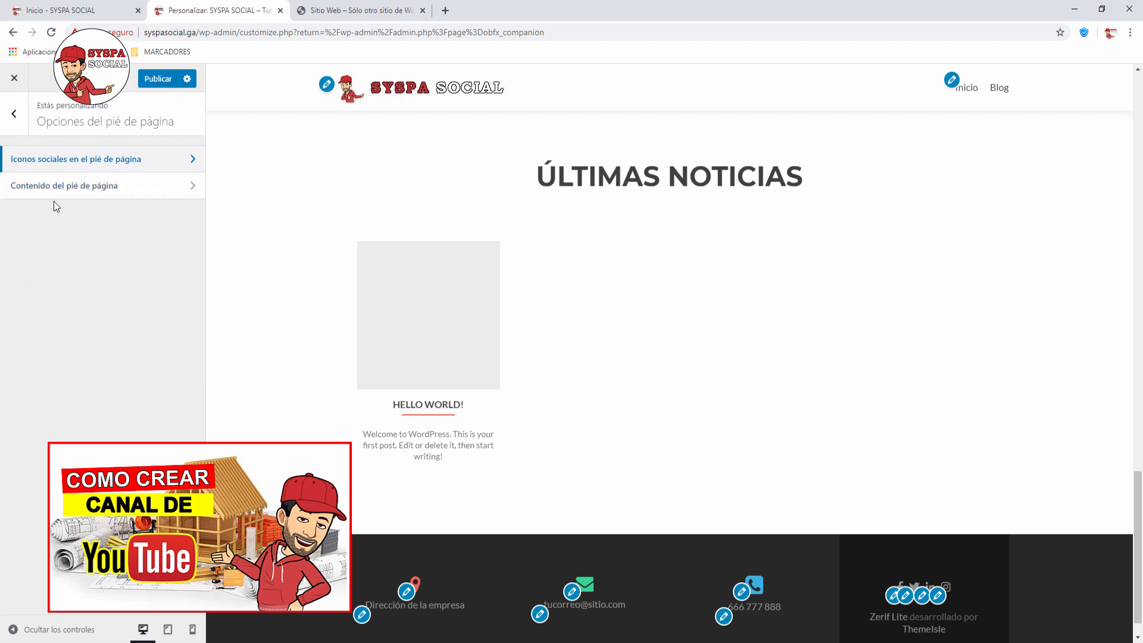
# Step: In Contenido del pie de página, remove the Dirección icon and clear the address text
pyautogui.click(169, 190)
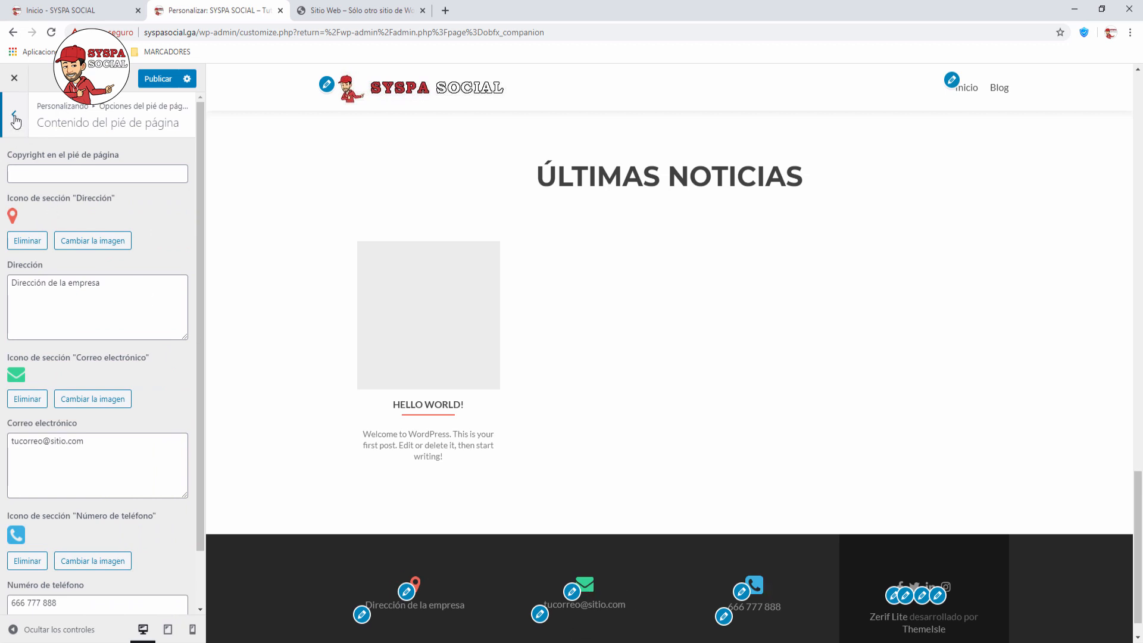
pyautogui.click(28, 240)
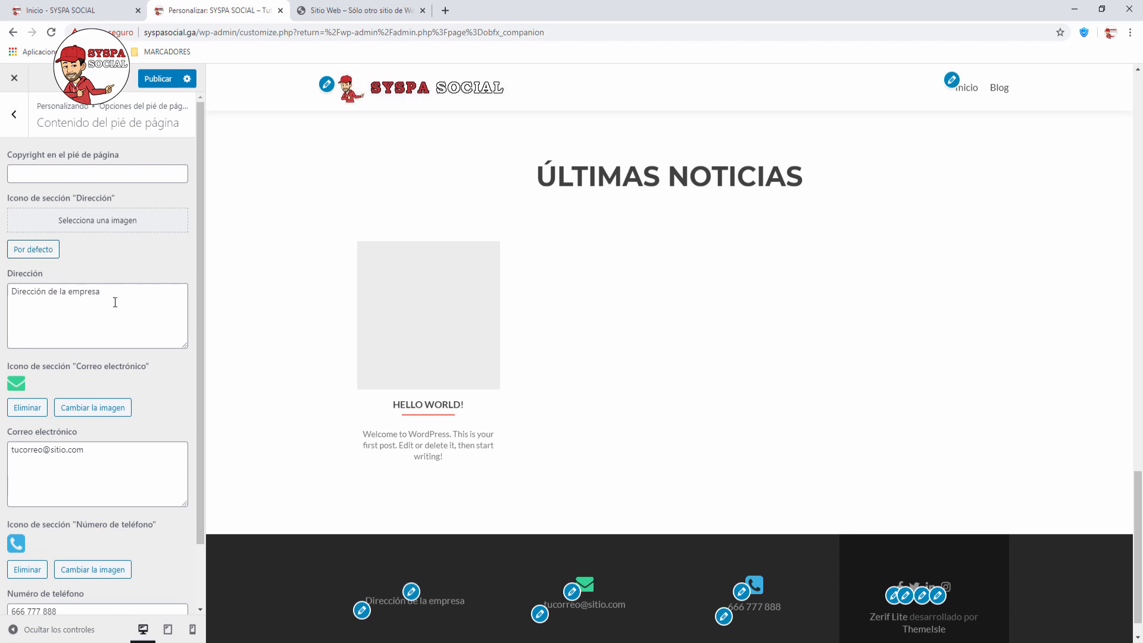
pyautogui.moveTo(115, 302); pyautogui.dragTo(1, 275)
pyautogui.press('BackSpace')
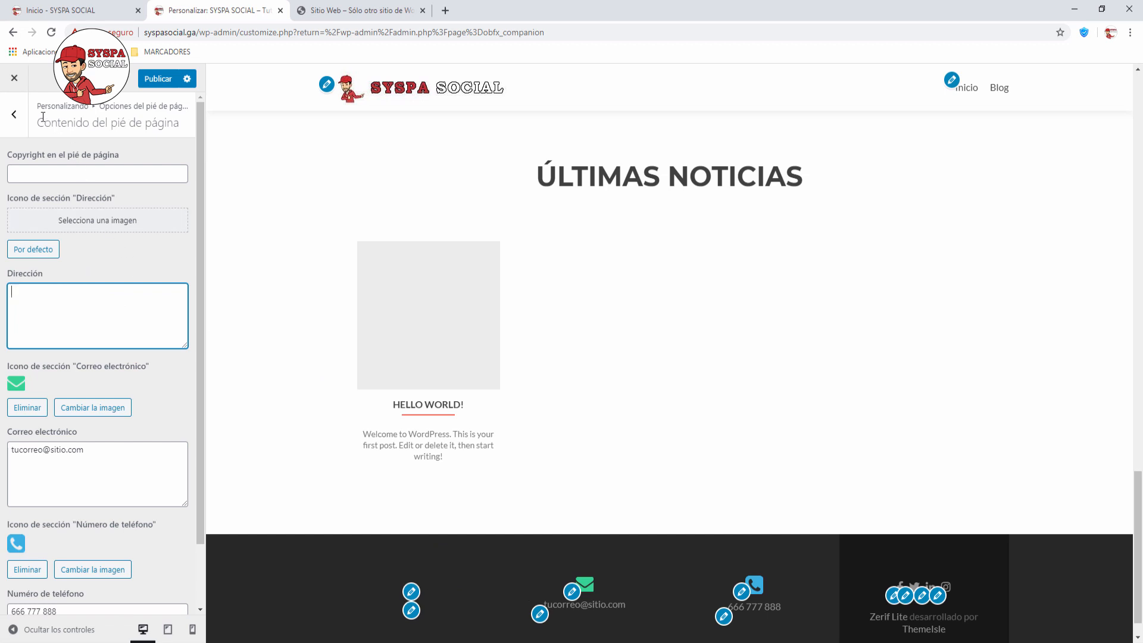
# Step: Return to the main customizer sections and open the Menús panel
pyautogui.click(14, 115)
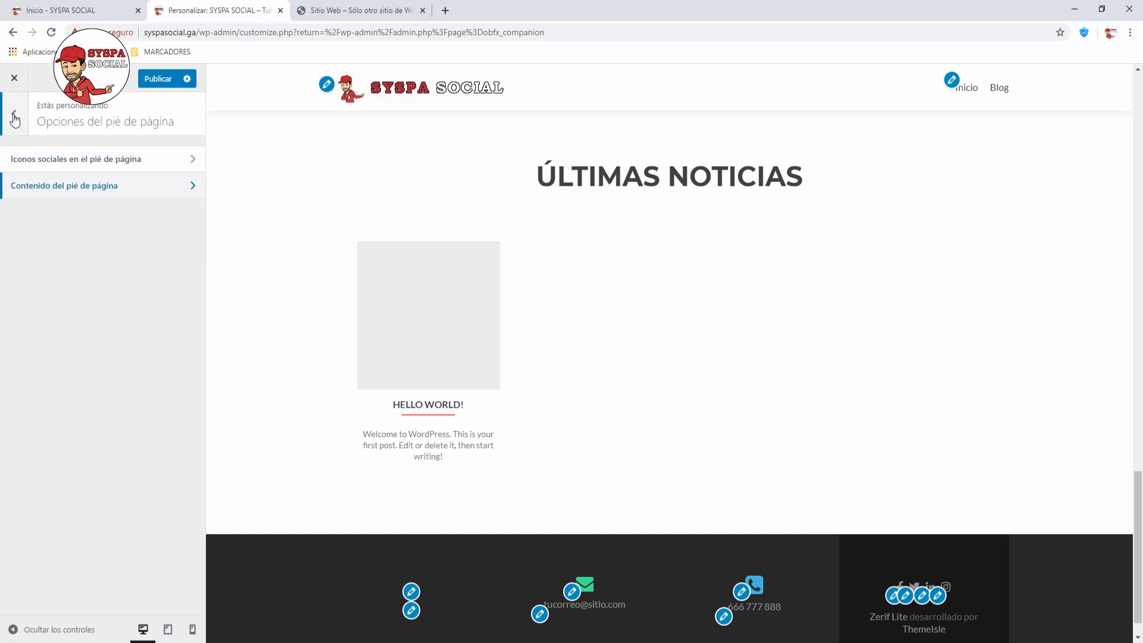
pyautogui.click(15, 117)
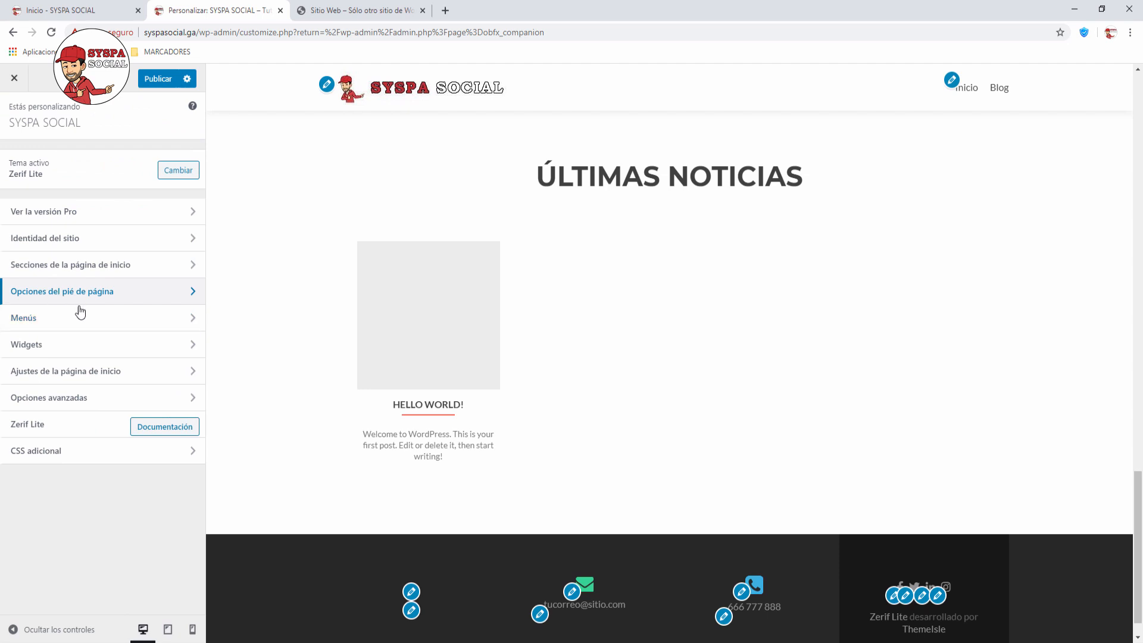
pyautogui.click(191, 321)
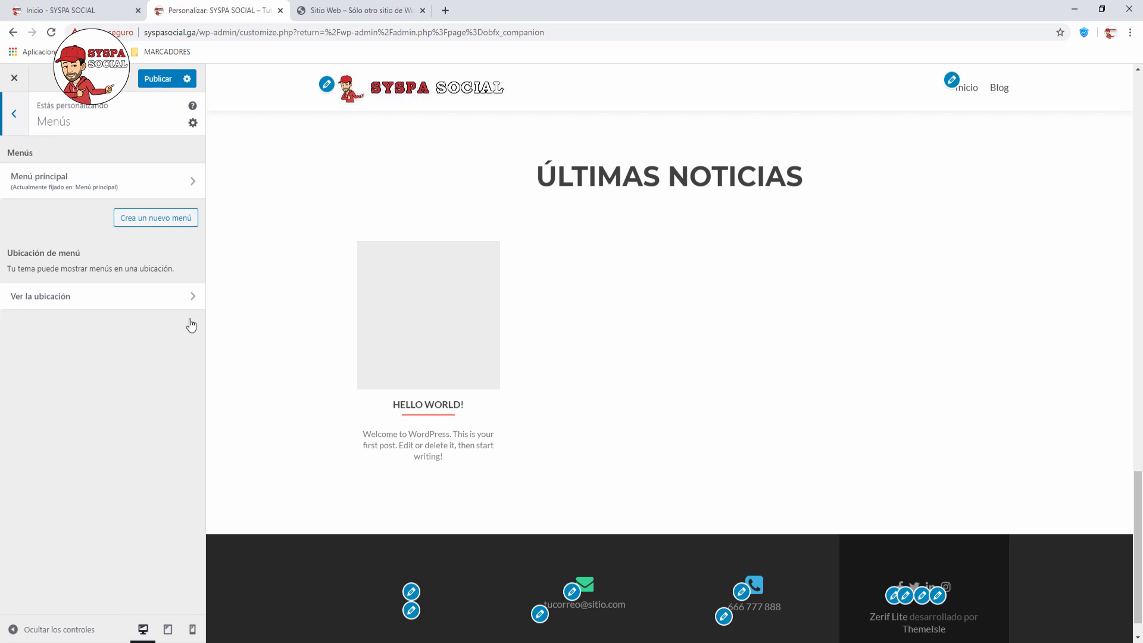
pyautogui.scroll(15, 595, 225)
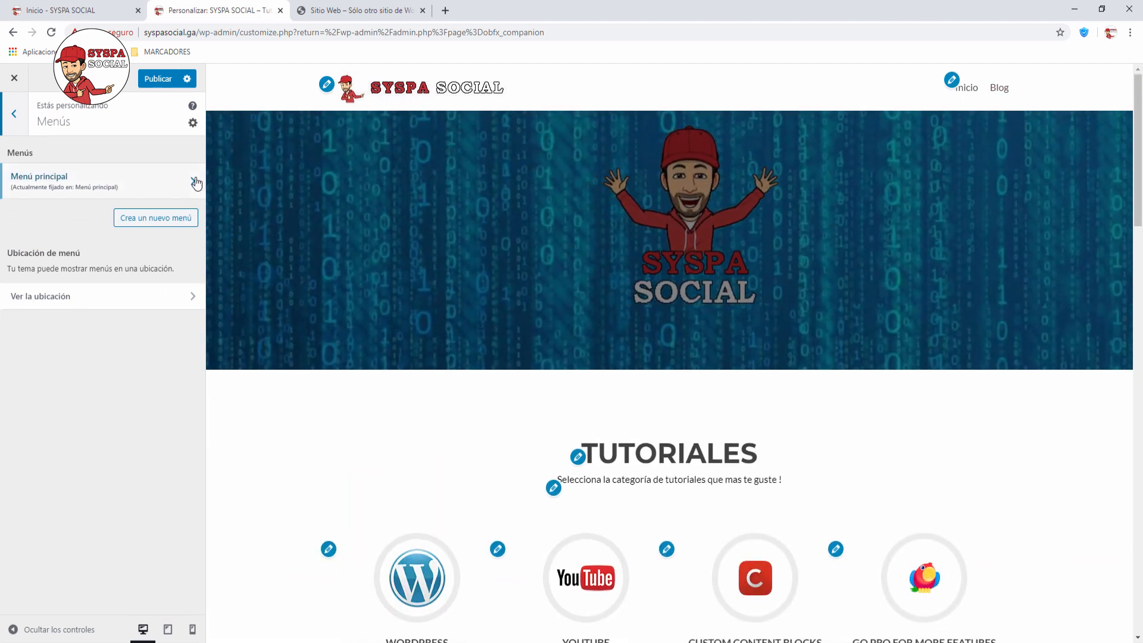
# Step: Add Sample Page to Menú principal alongside Inicio and Blog
pyautogui.click(193, 185)
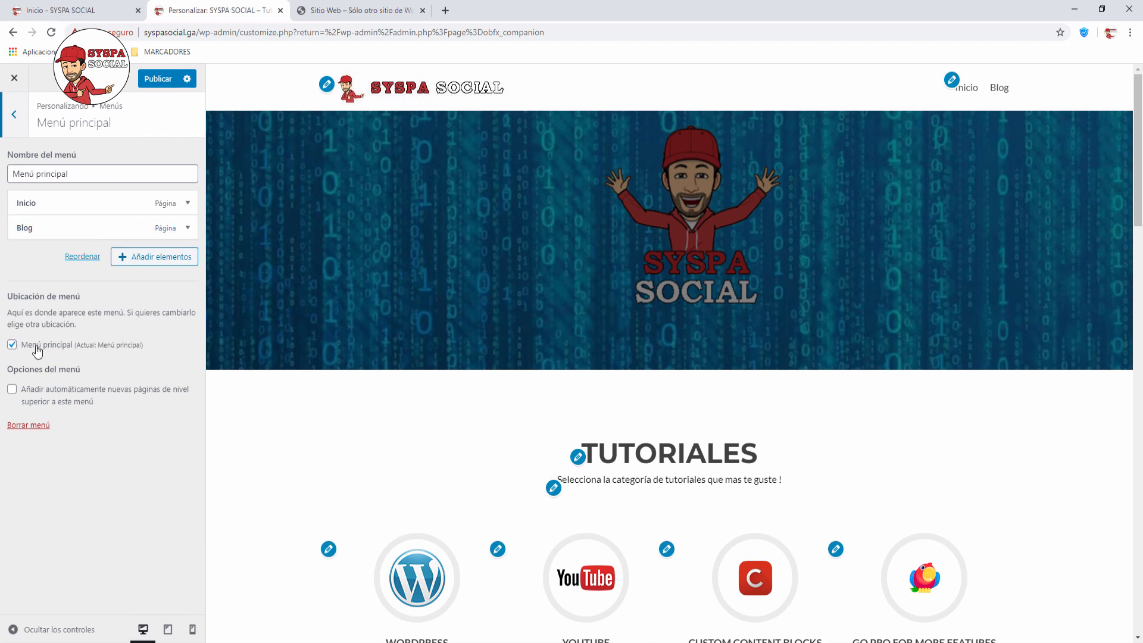
pyautogui.click(159, 260)
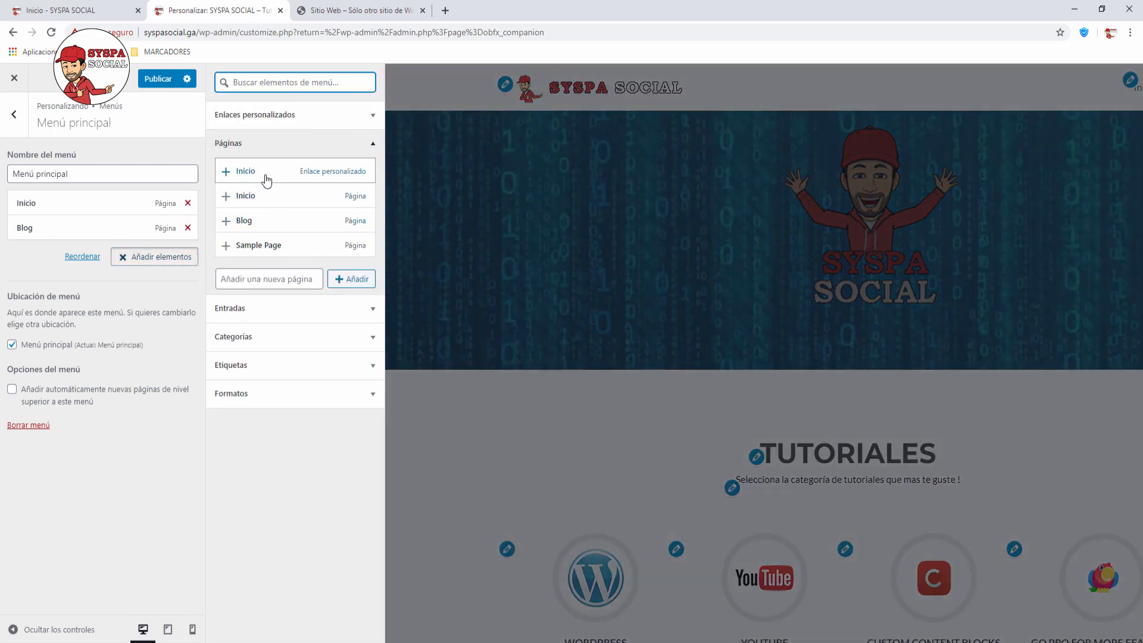
pyautogui.click(258, 247)
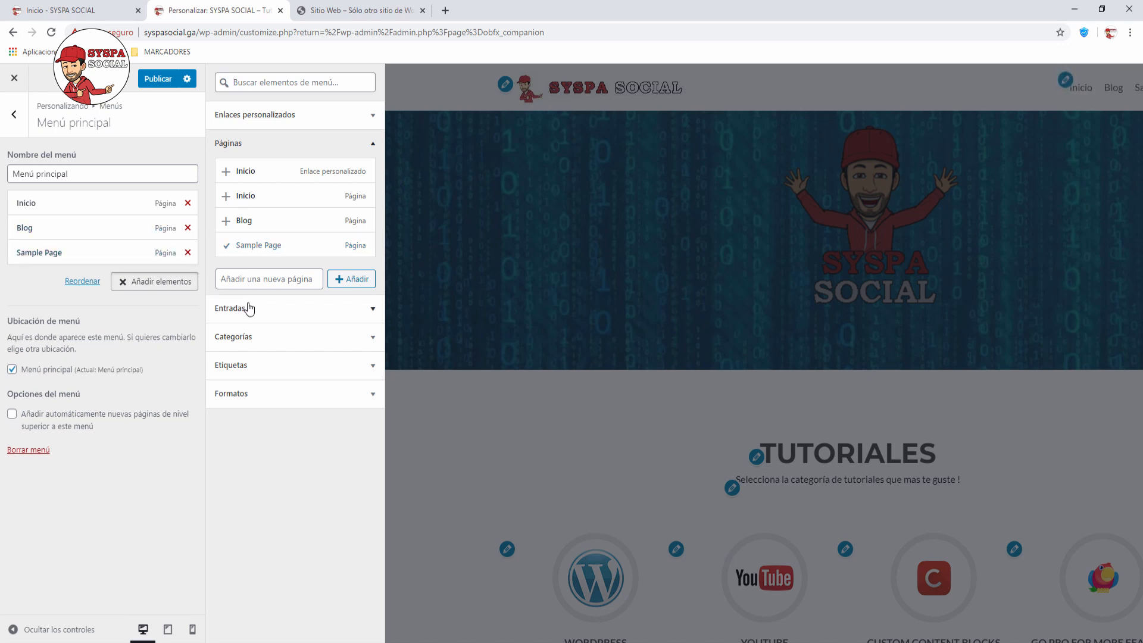
# Step: Browse the Entradas and Categorías lists, then return to the main customizer sections
pyautogui.click(373, 309)
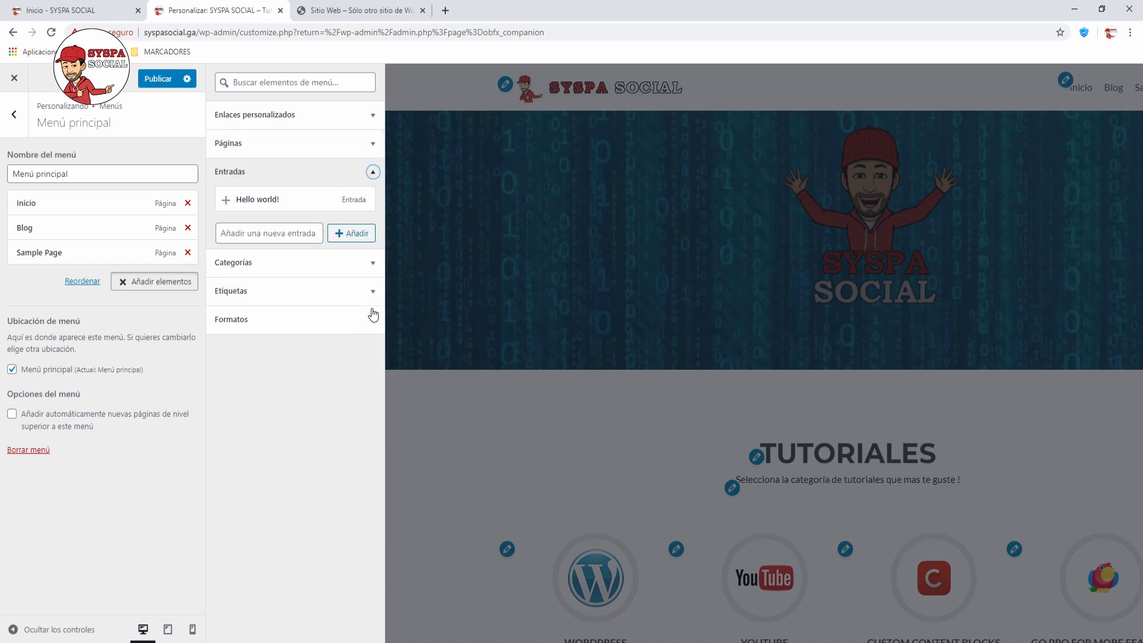
pyautogui.click(373, 266)
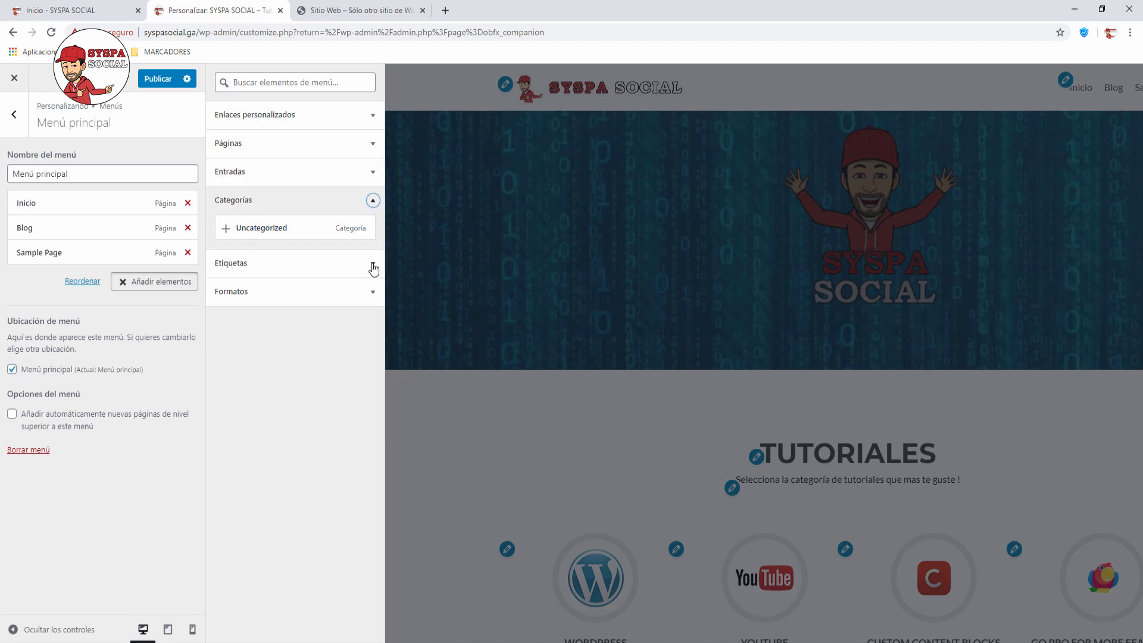
pyautogui.click(373, 202)
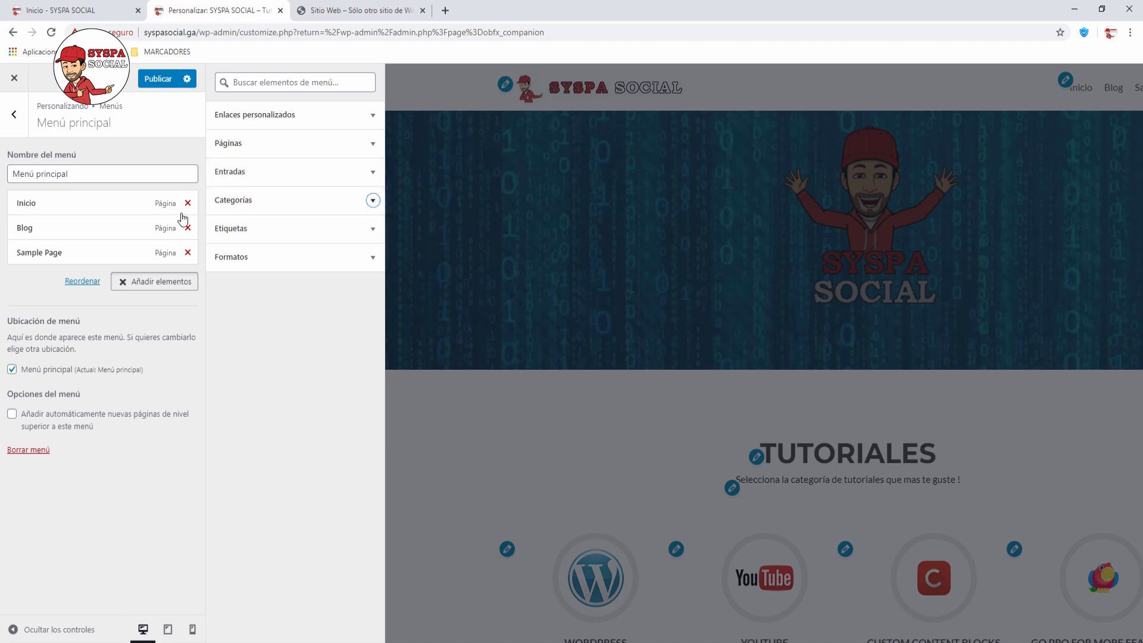
pyautogui.click(11, 116)
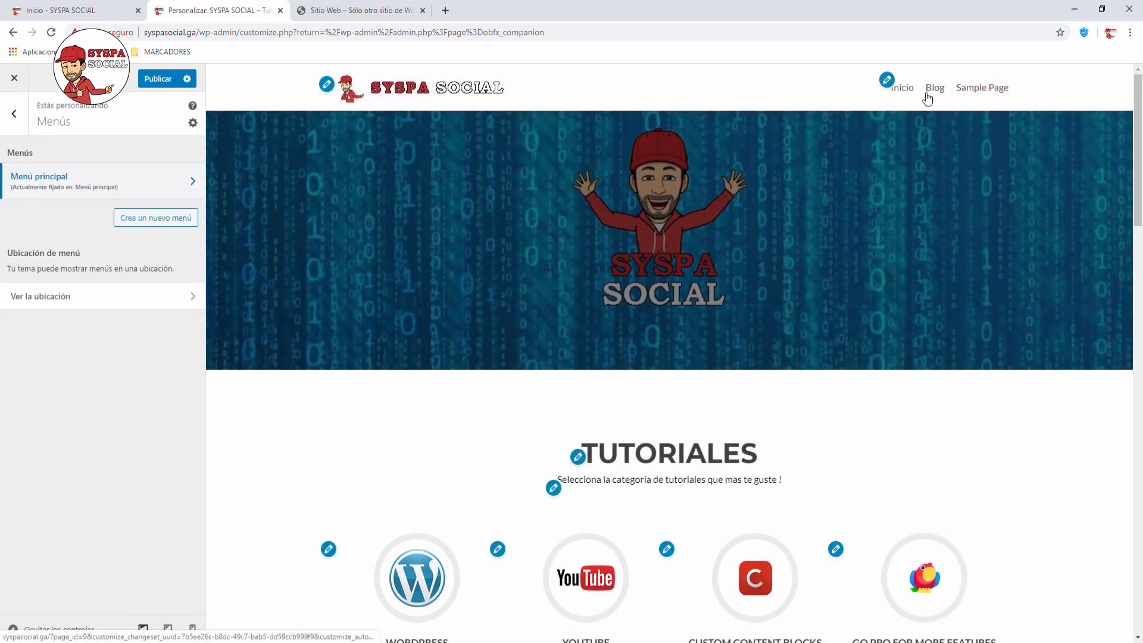
pyautogui.click(15, 118)
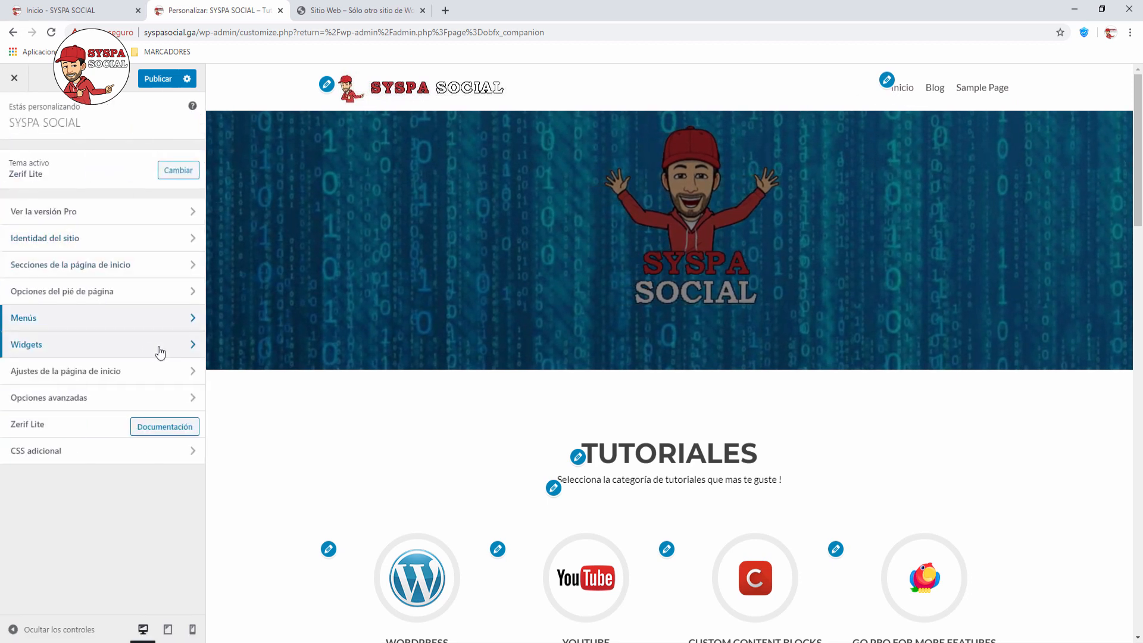
# Step: Add a Calendario widget to footer widget area 1
pyautogui.click(193, 346)
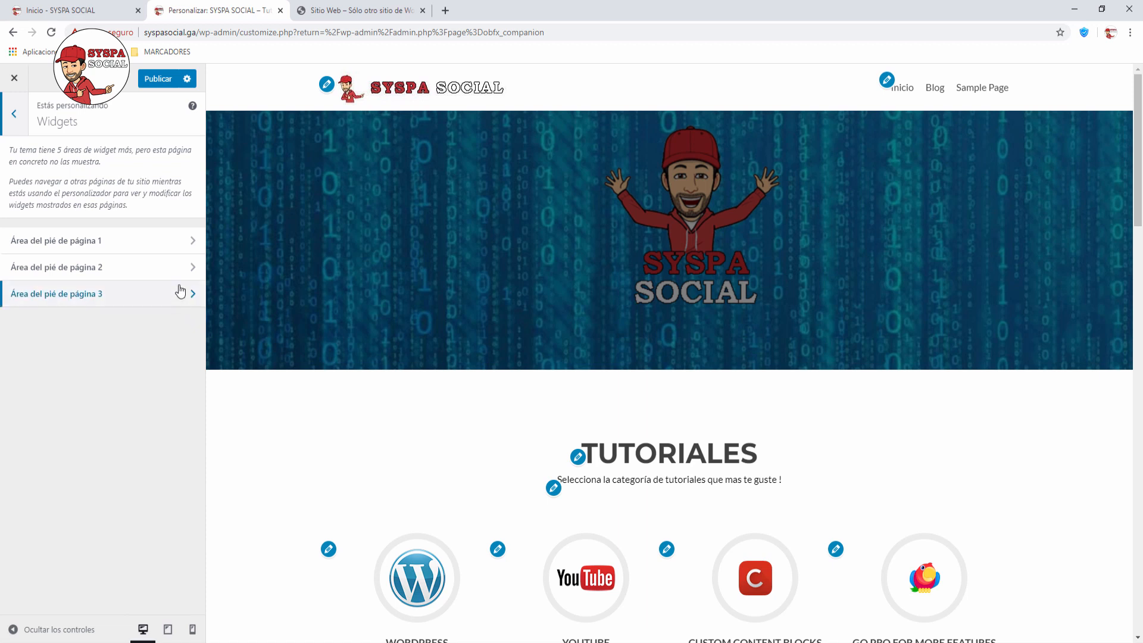
pyautogui.click(193, 242)
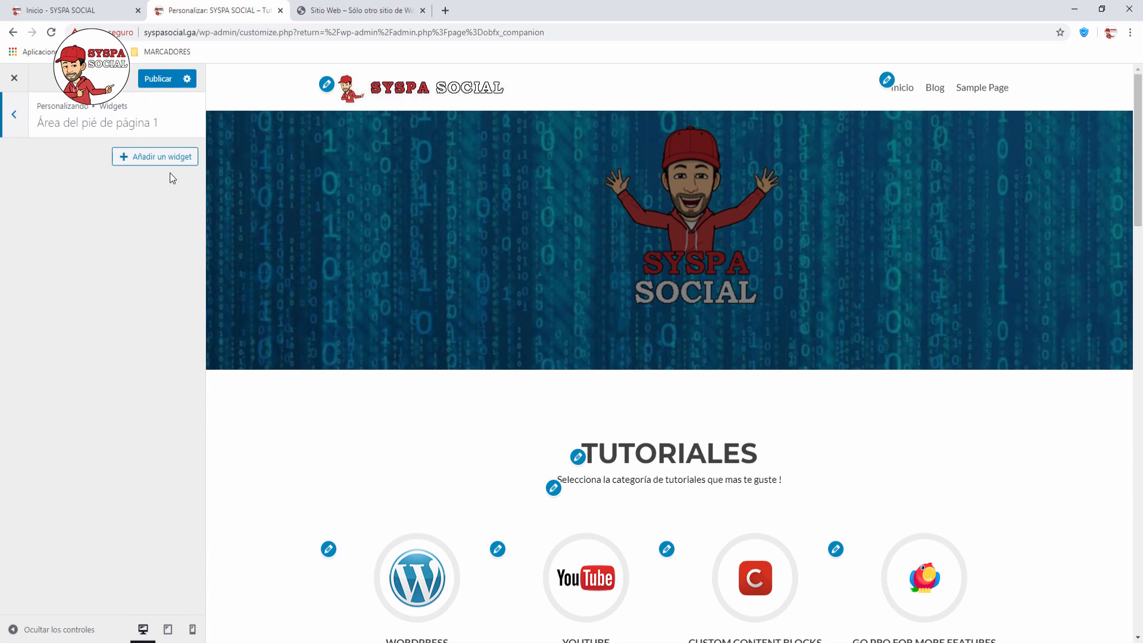
pyautogui.scroll(-9, 352, 265)
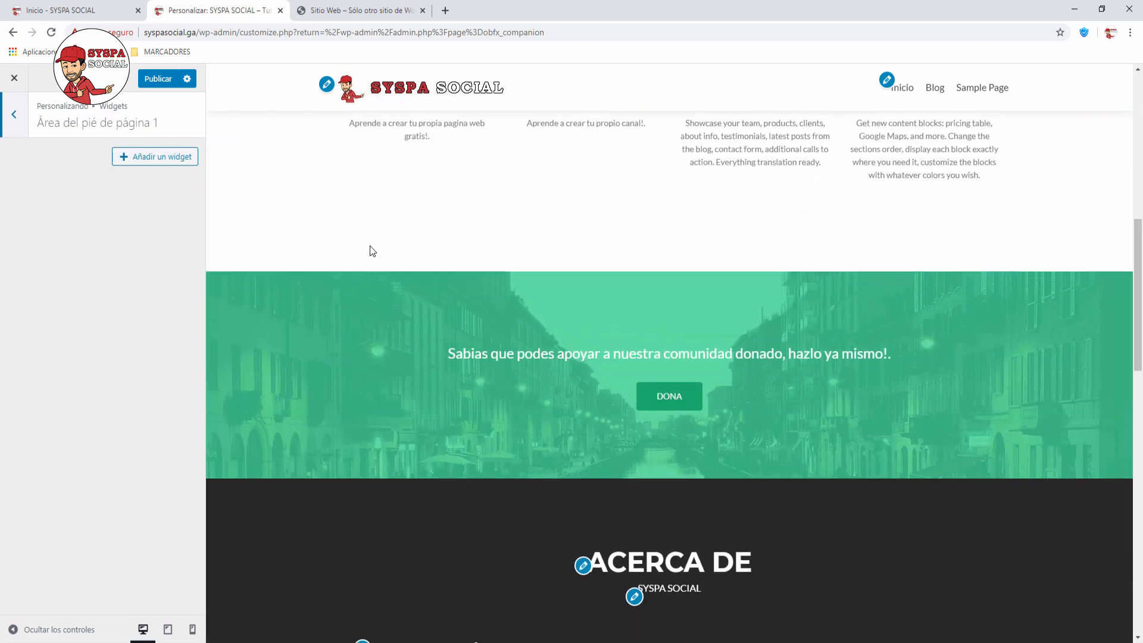
pyautogui.scroll(-15, 370, 251)
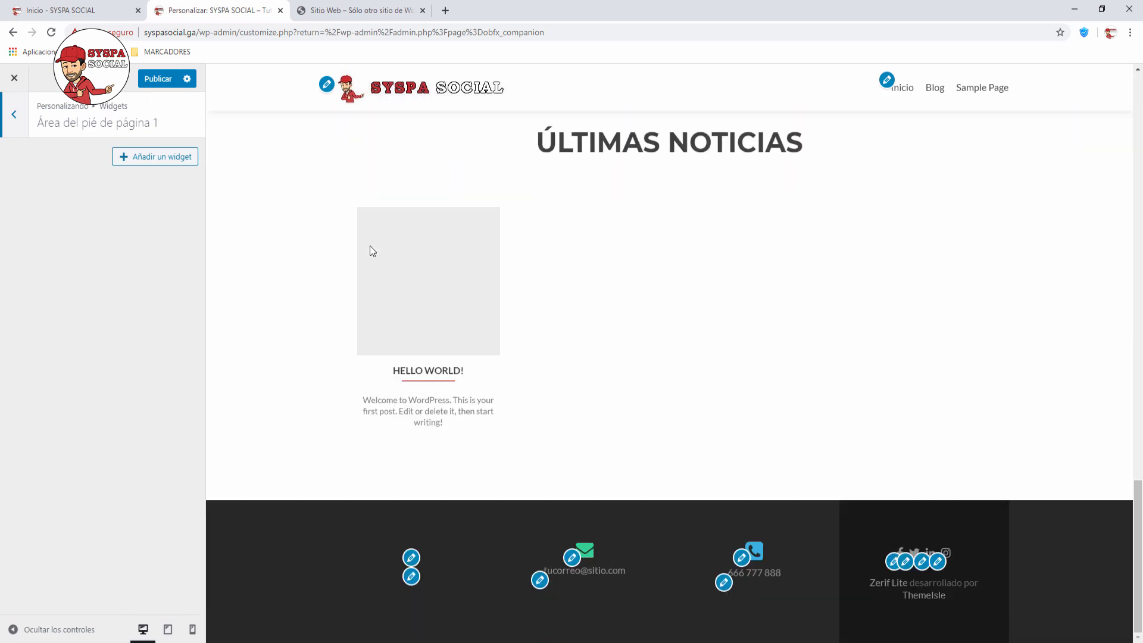
pyautogui.click(160, 158)
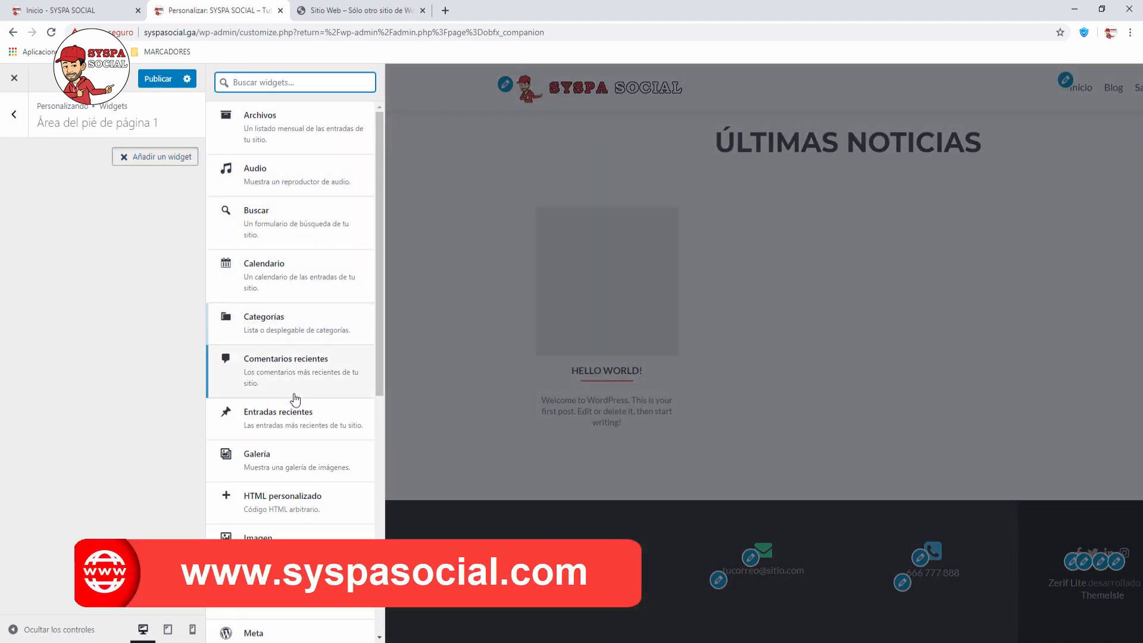
pyautogui.scroll(-3, 290, 530)
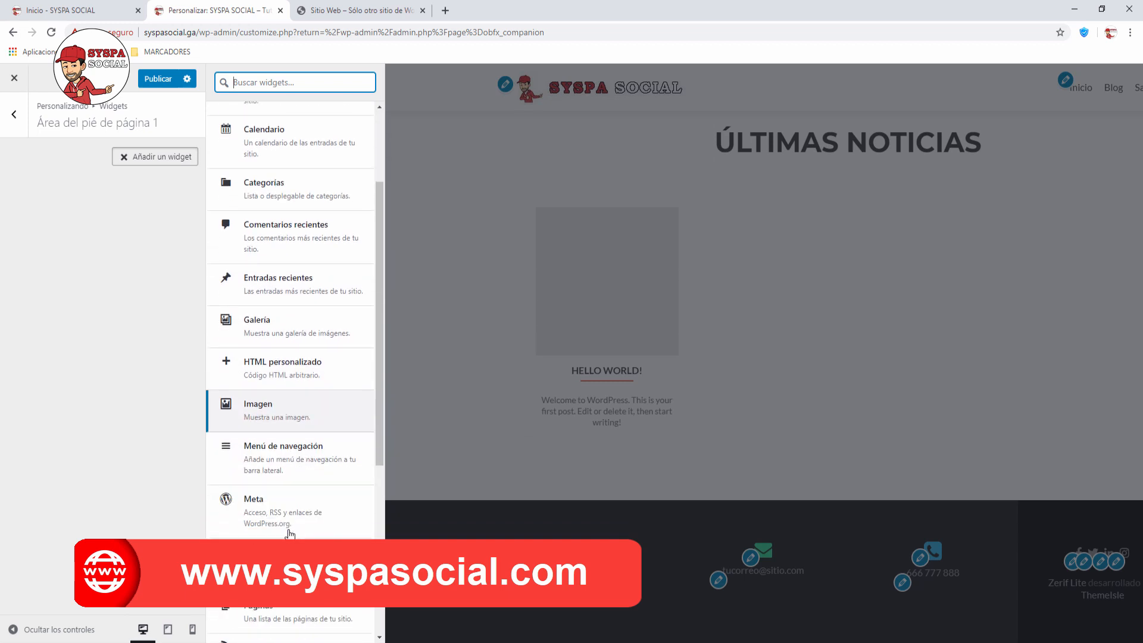
pyautogui.scroll(-4, 290, 534)
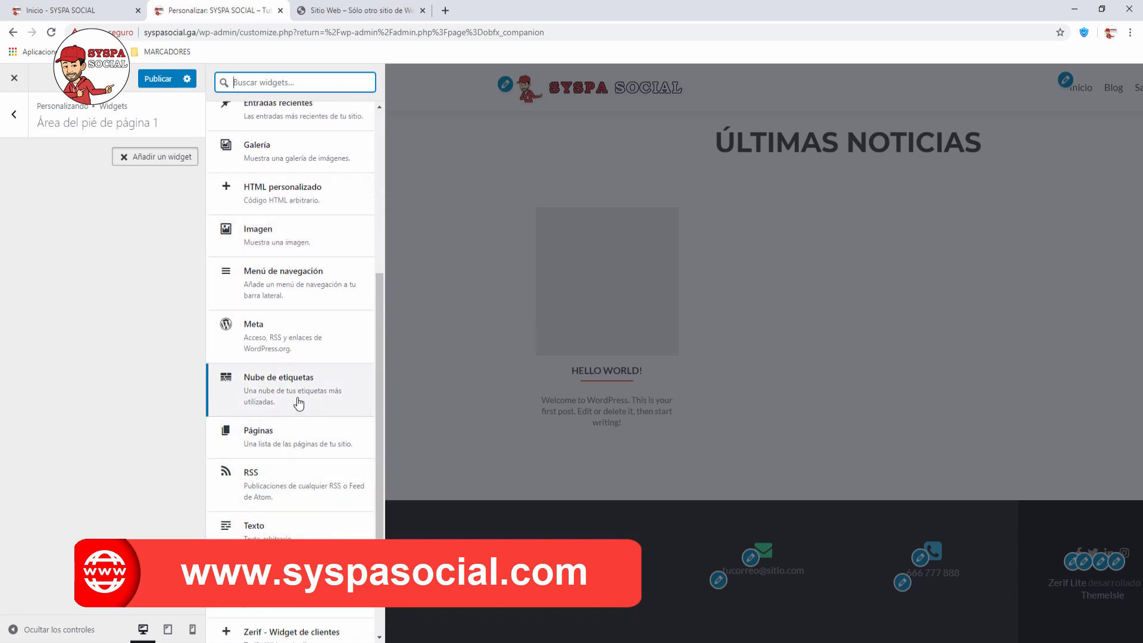
pyautogui.scroll(-3, 298, 404)
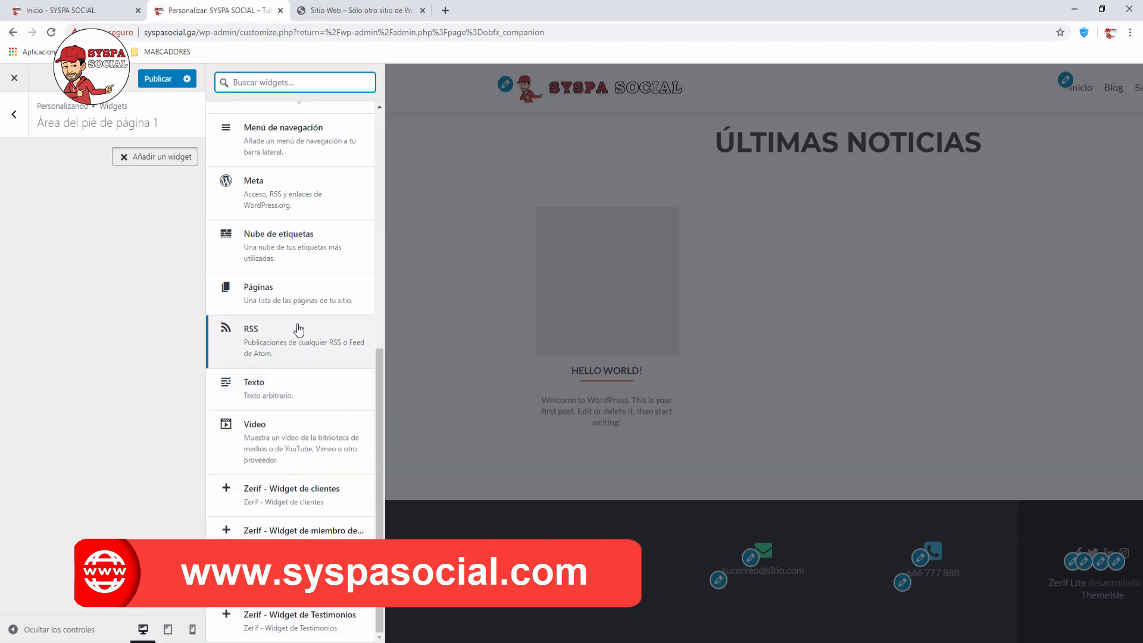
pyautogui.scroll(5, 299, 327)
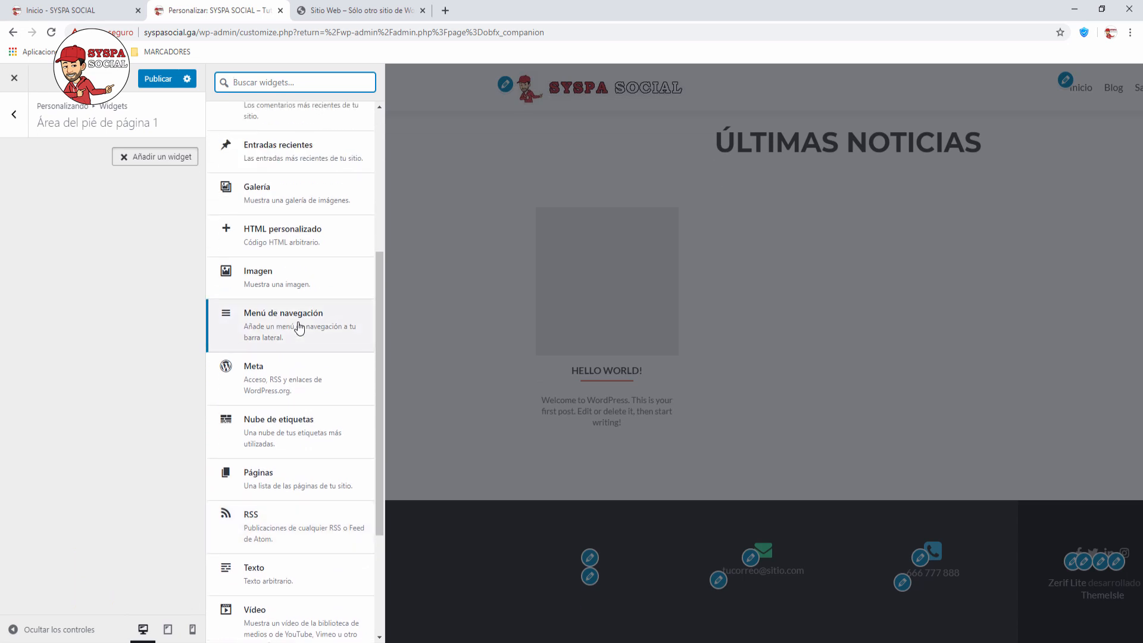
pyautogui.scroll(1, 300, 328)
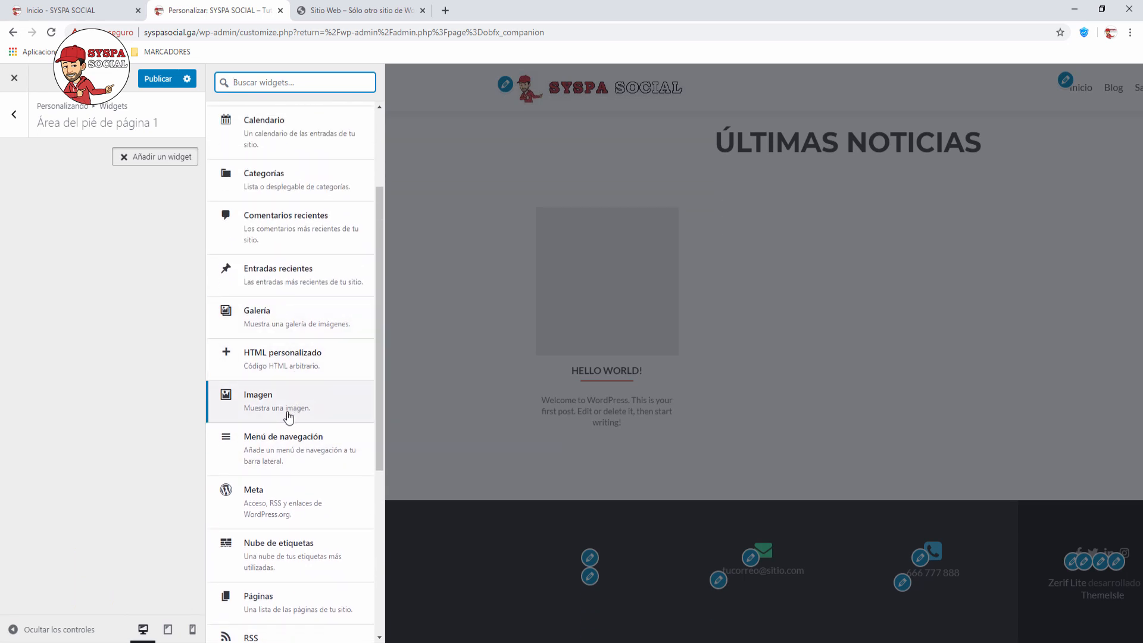
pyautogui.click(288, 143)
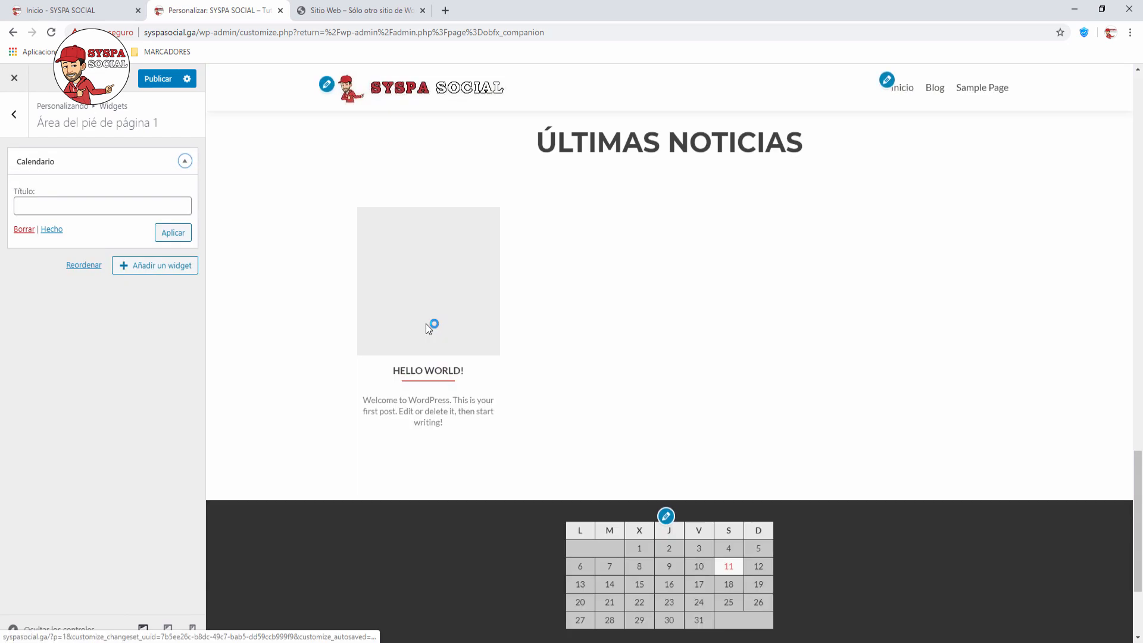
# Step: Title the calendar widget 'Calendario' and return to the footer widget areas
pyautogui.click(105, 211)
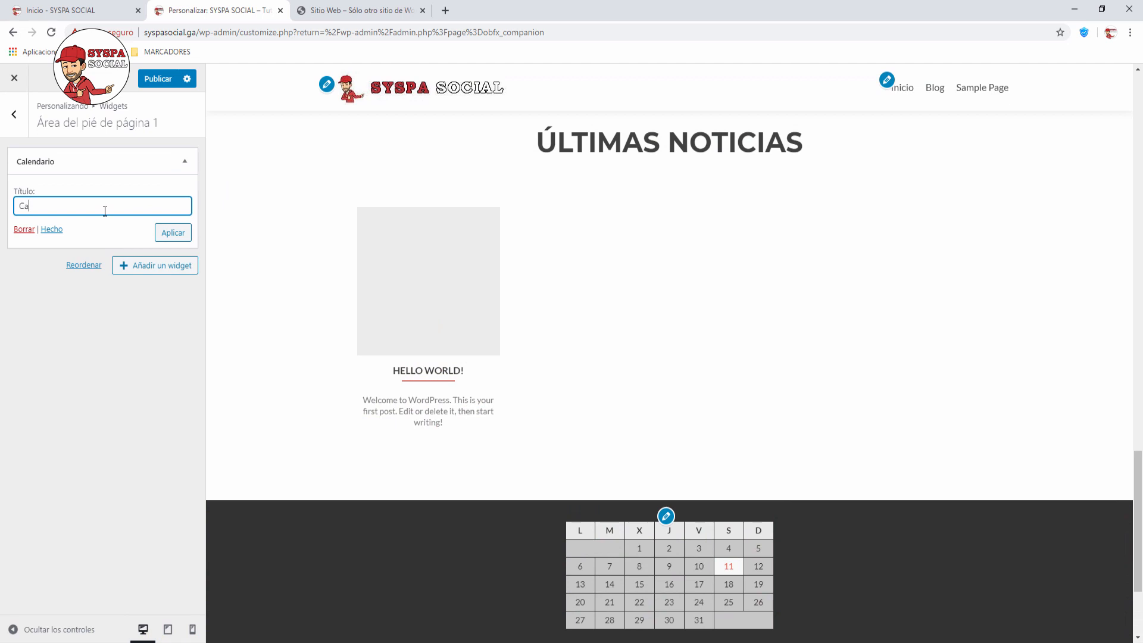
pyautogui.write('Calendar')
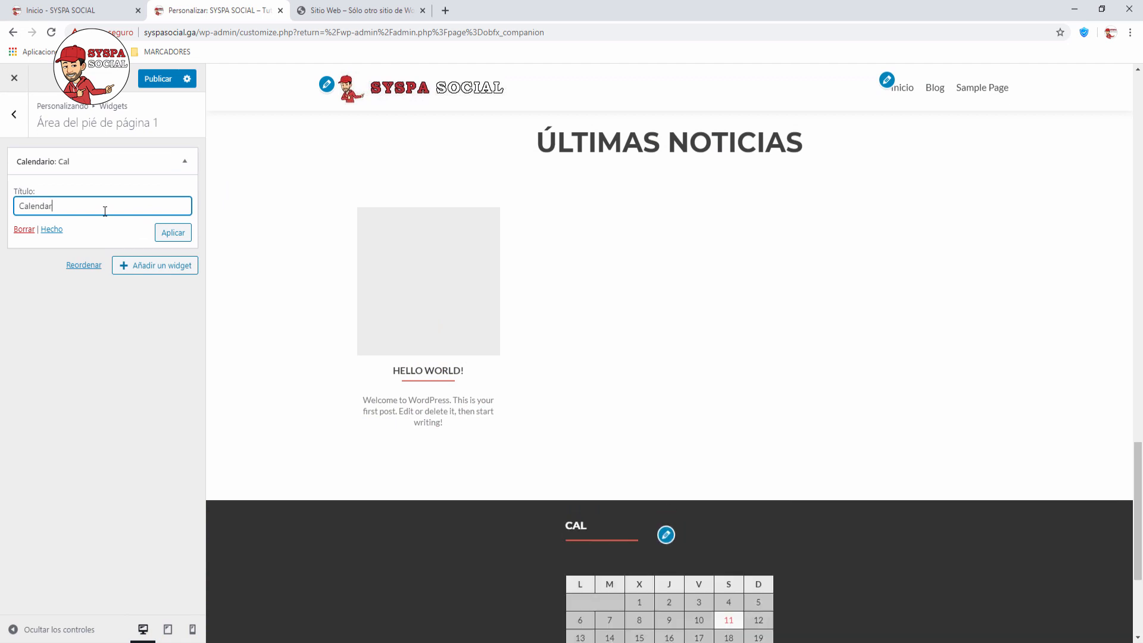
pyautogui.write('ioa')
pyautogui.press('BackSpace')
pyautogui.scroll(-4, 605, 299)
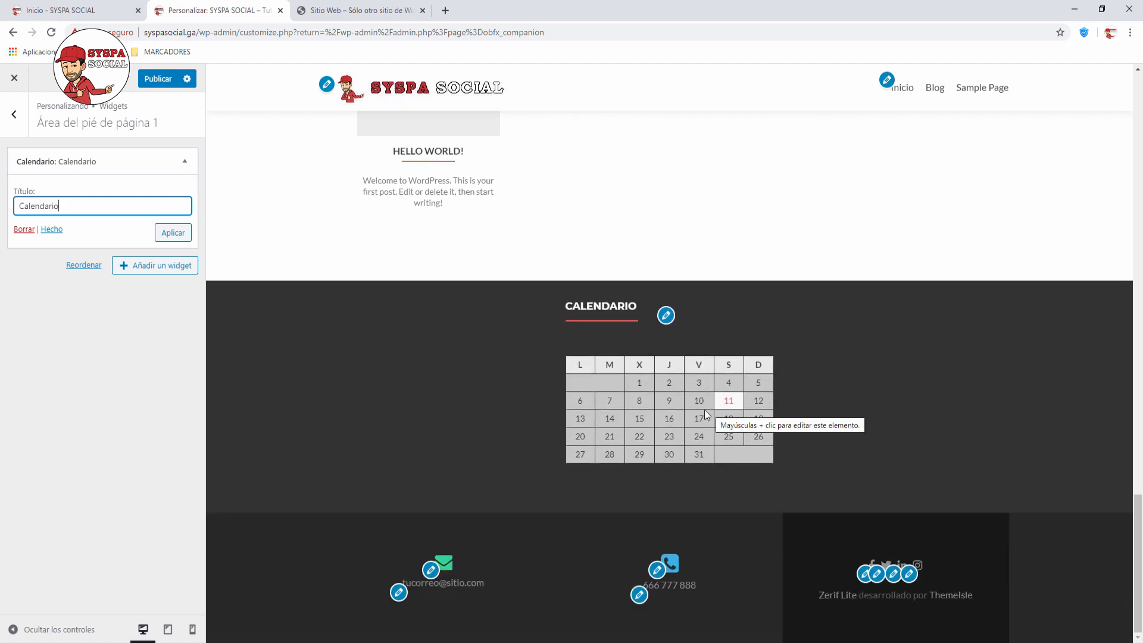
pyautogui.click(15, 119)
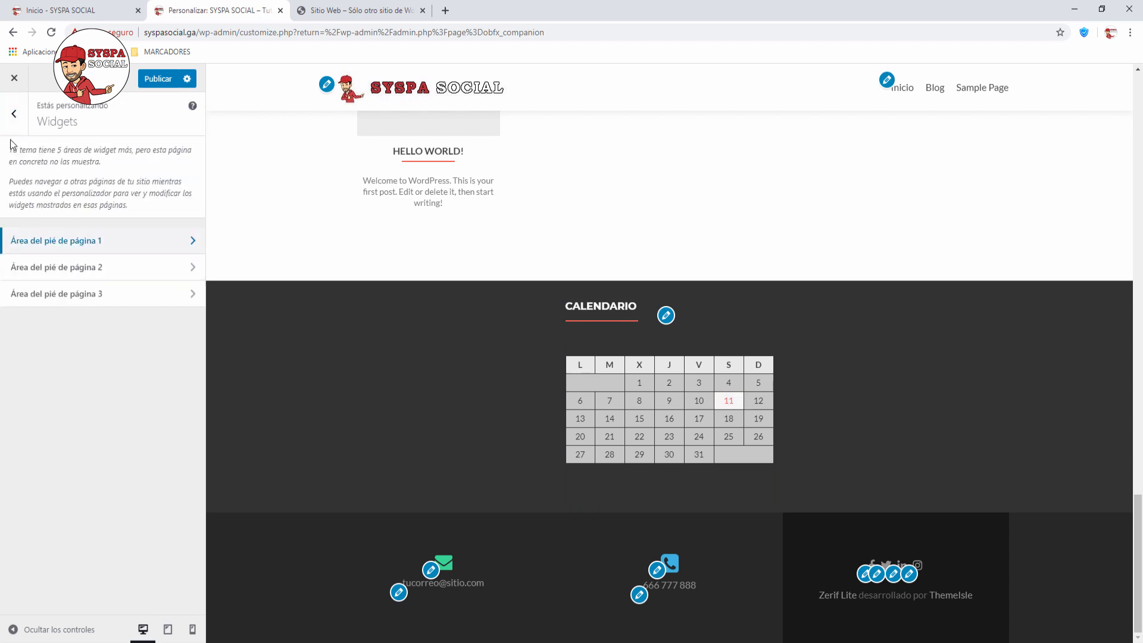
# Step: In Ajustes de la página de inicio, confirm Inicio as the static homepage
pyautogui.click(13, 119)
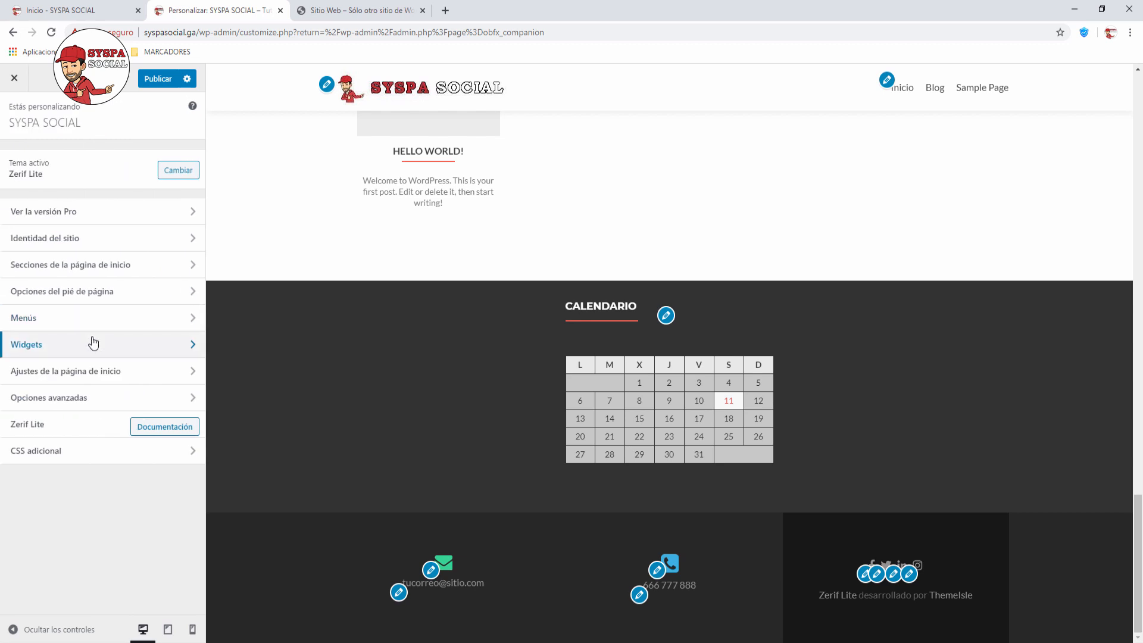
pyautogui.click(192, 375)
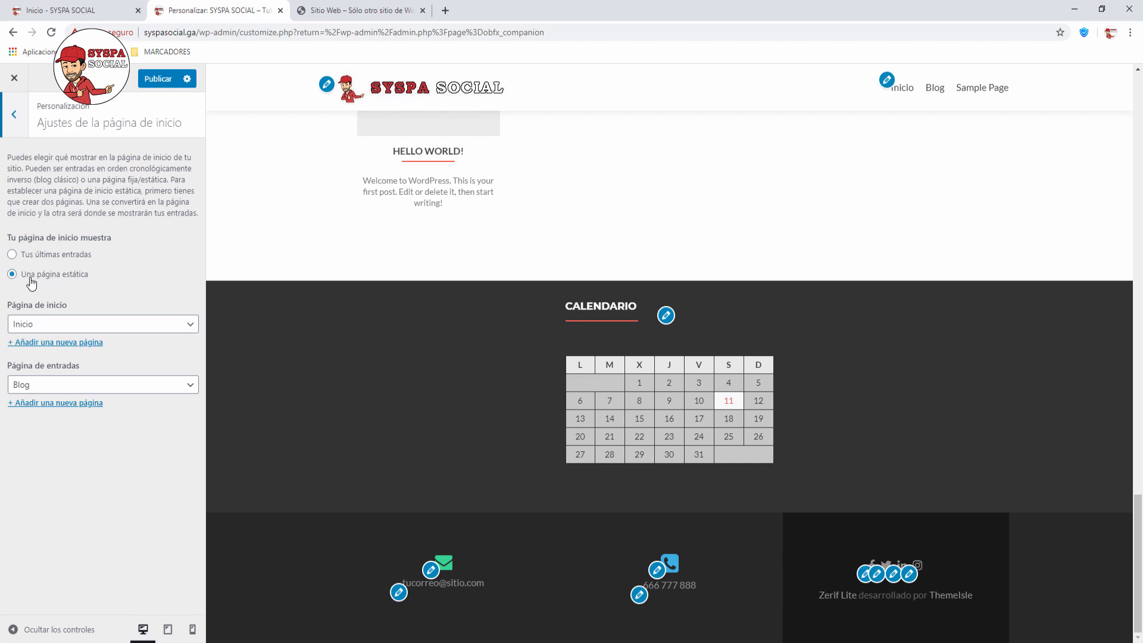
pyautogui.click(196, 331)
pyautogui.click(124, 335)
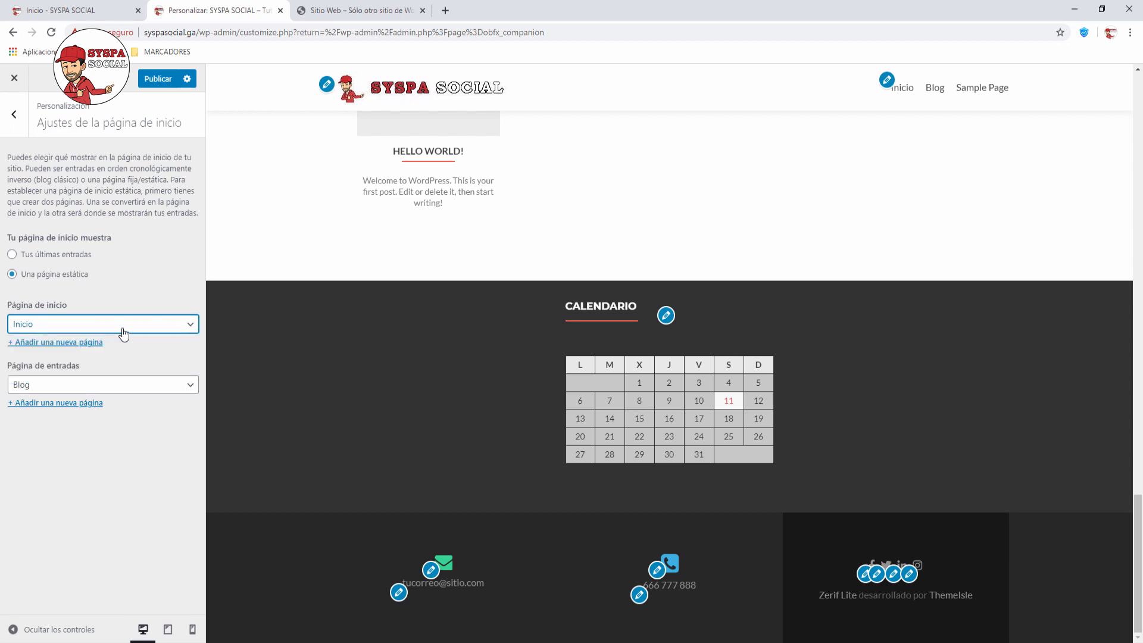
pyautogui.click(191, 327)
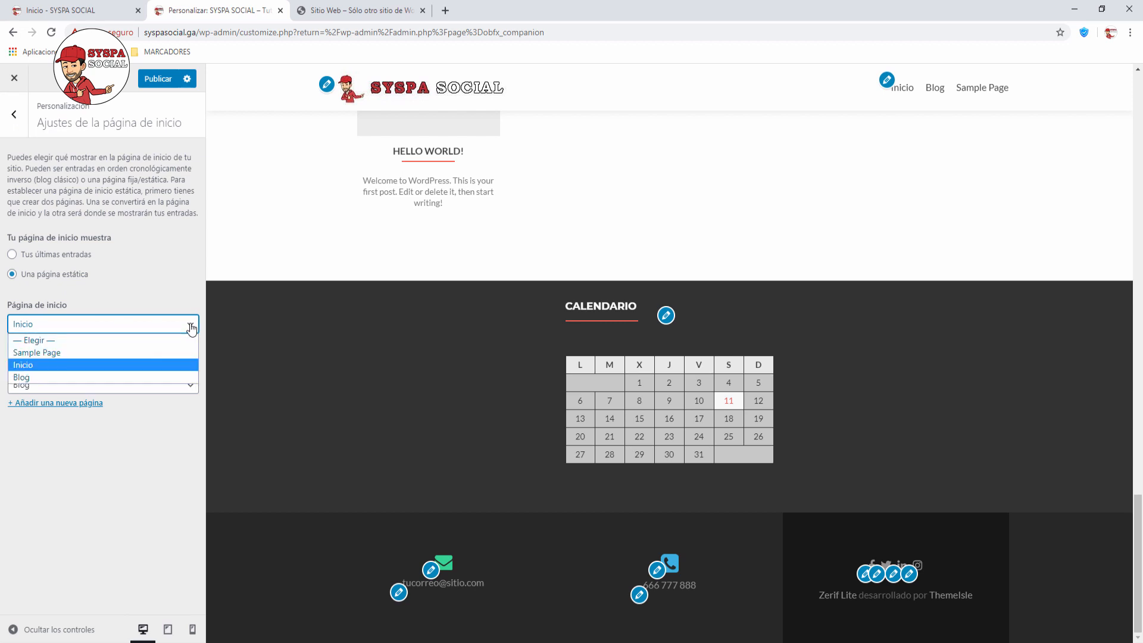
pyautogui.click(191, 327)
pyautogui.click(191, 327)
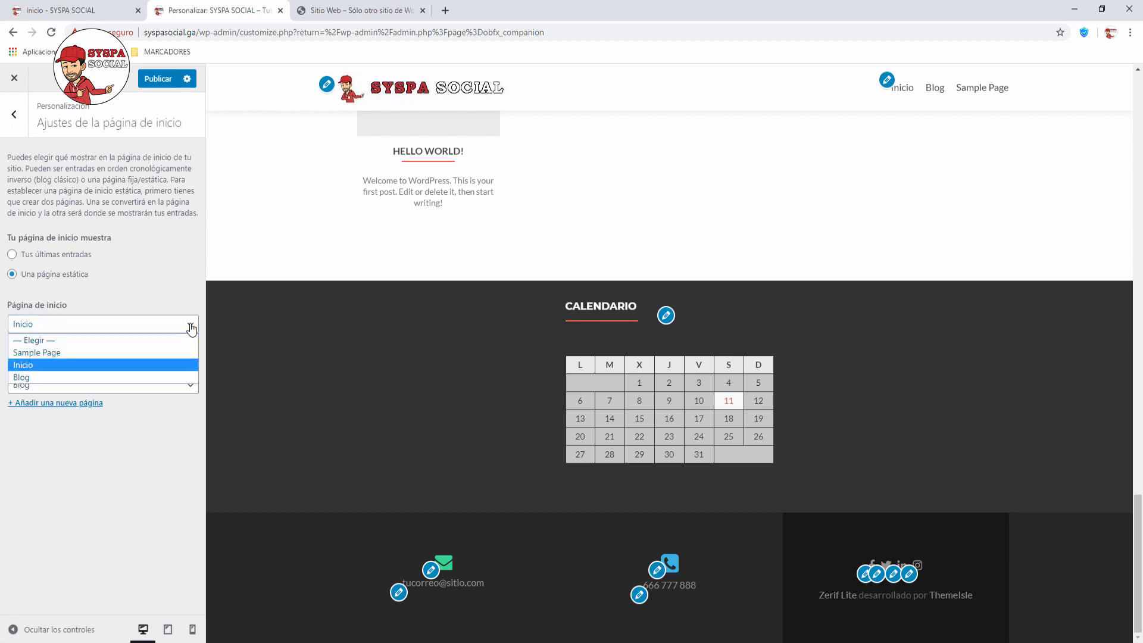
pyautogui.click(191, 328)
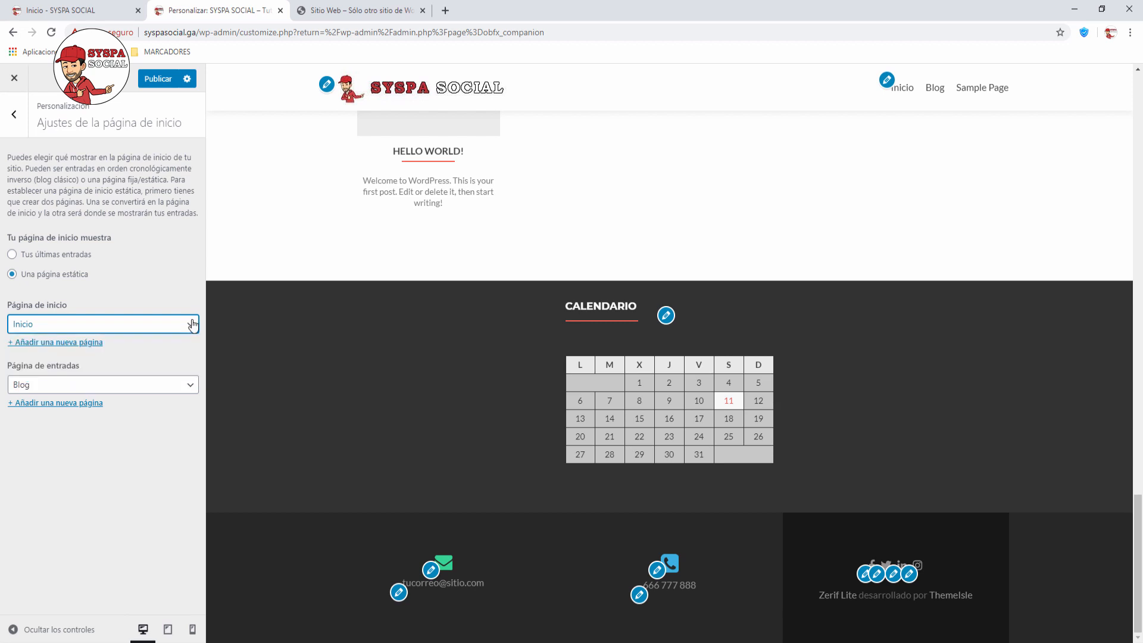
# Step: Confirm Blog as the posts page and return to the main section list
pyautogui.click(190, 387)
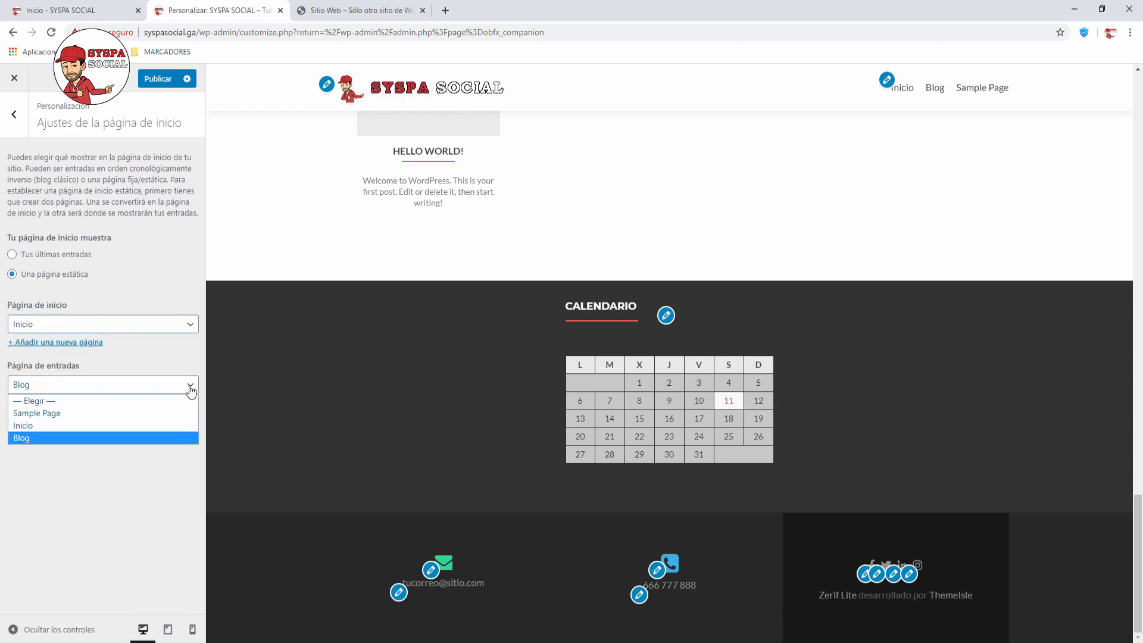
pyautogui.click(191, 390)
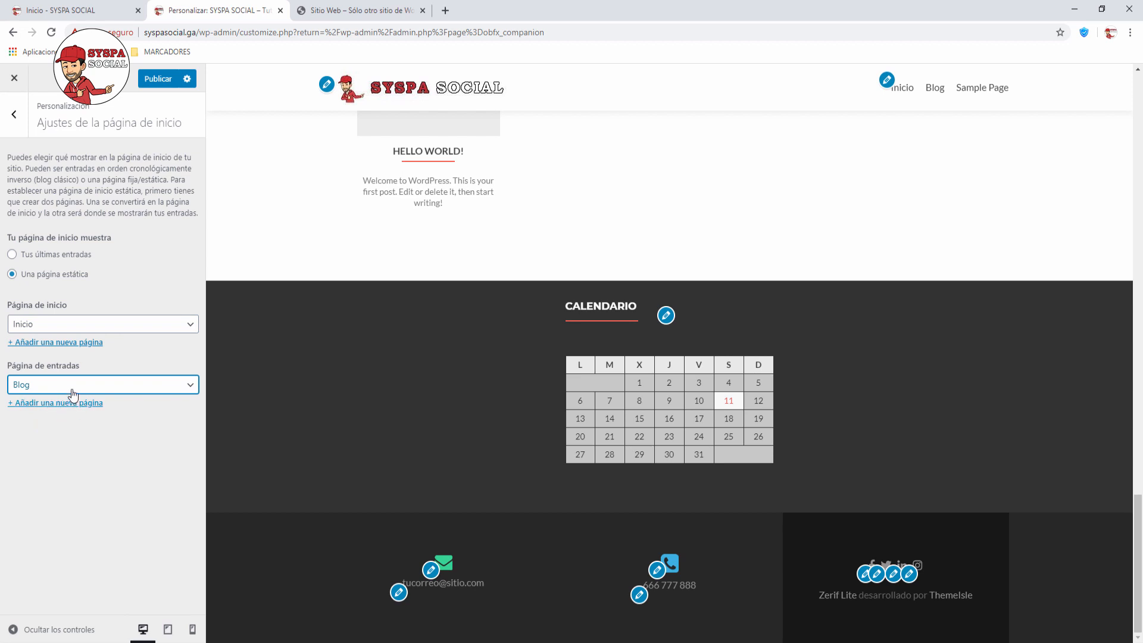
pyautogui.click(17, 117)
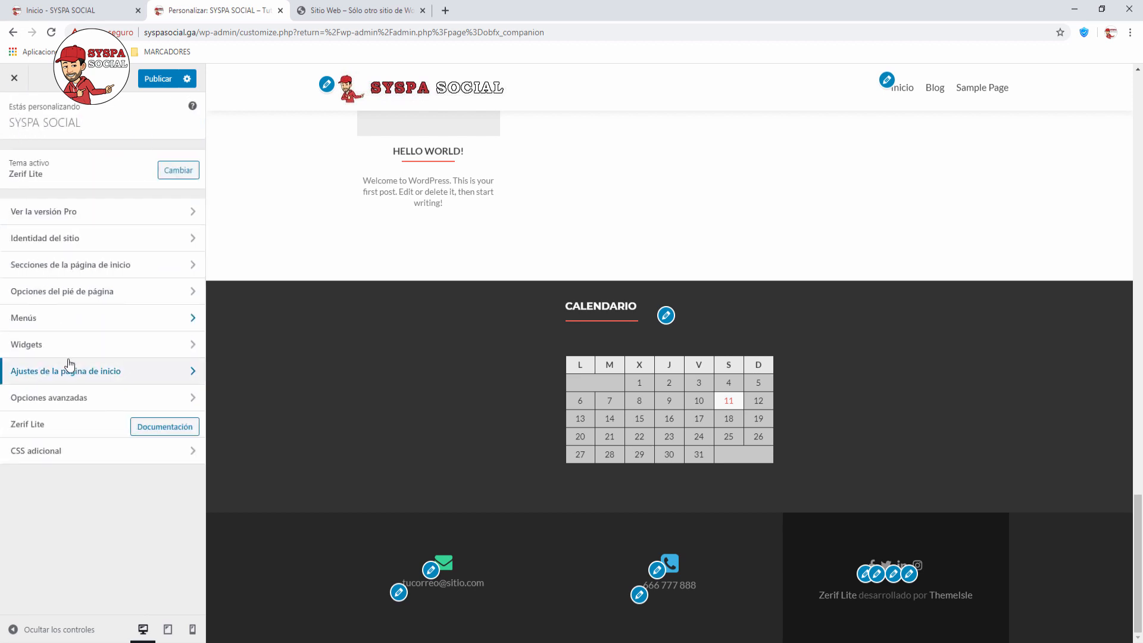
# Step: Open Opciones avanzadas and look over Ajustes generales
pyautogui.click(189, 400)
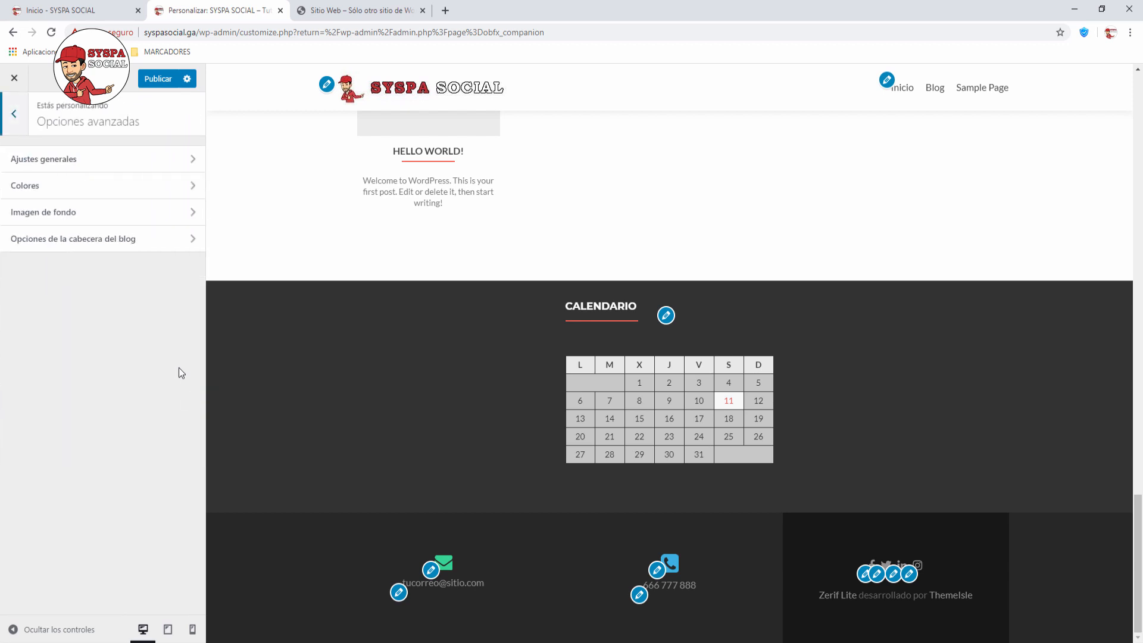
pyautogui.click(192, 160)
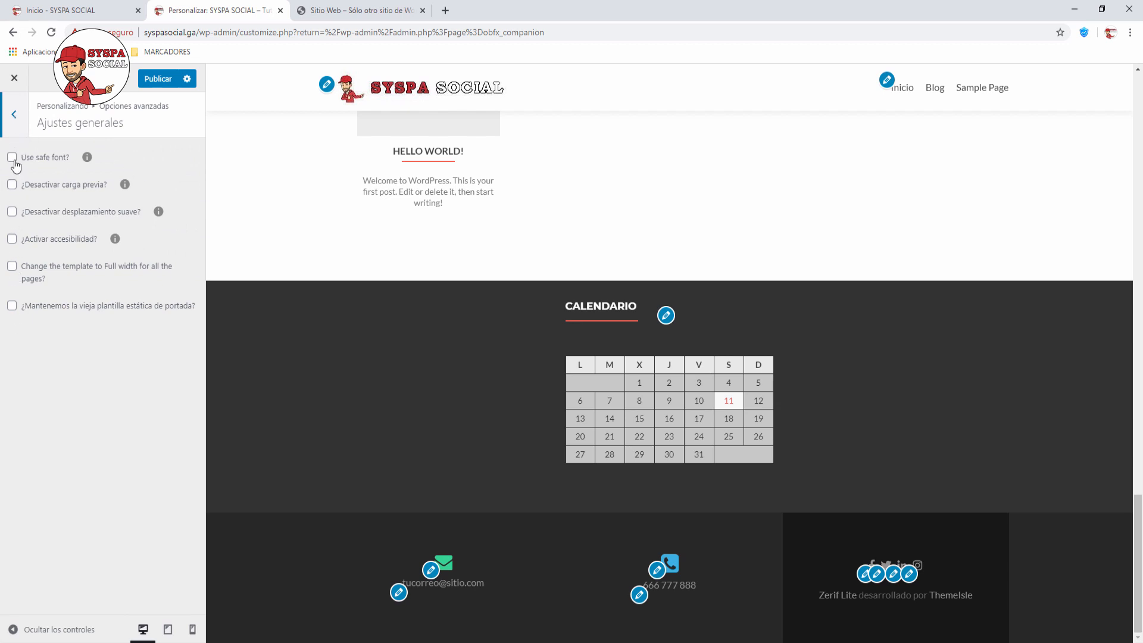
pyautogui.click(17, 116)
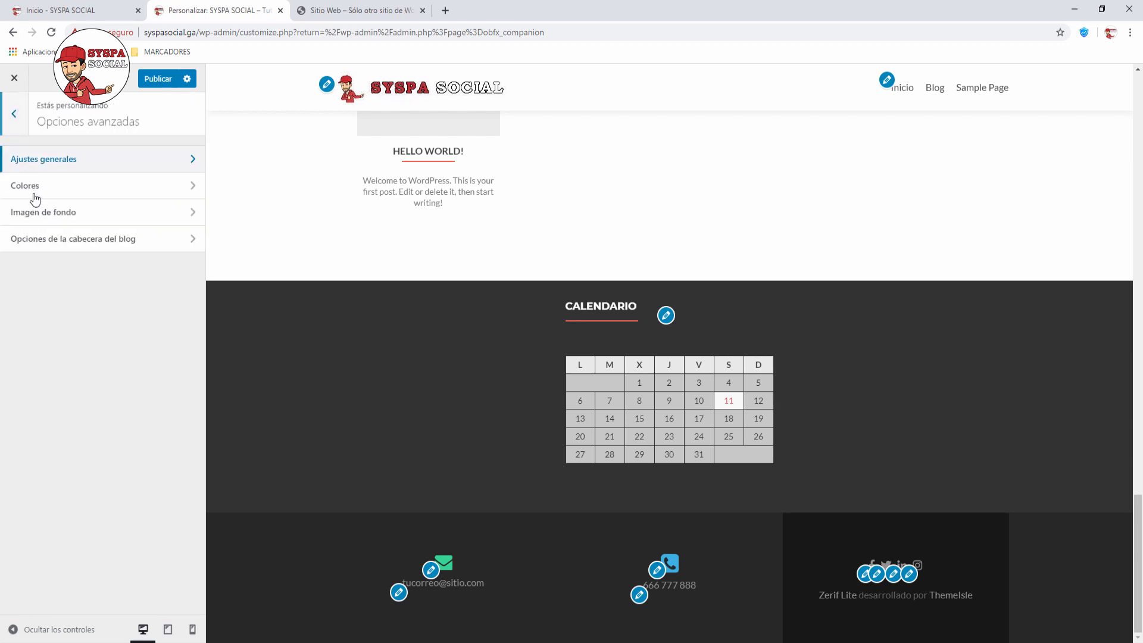
# Step: Open Imagen de fondo and scroll the preview showing the city canal background photo
pyautogui.click(186, 221)
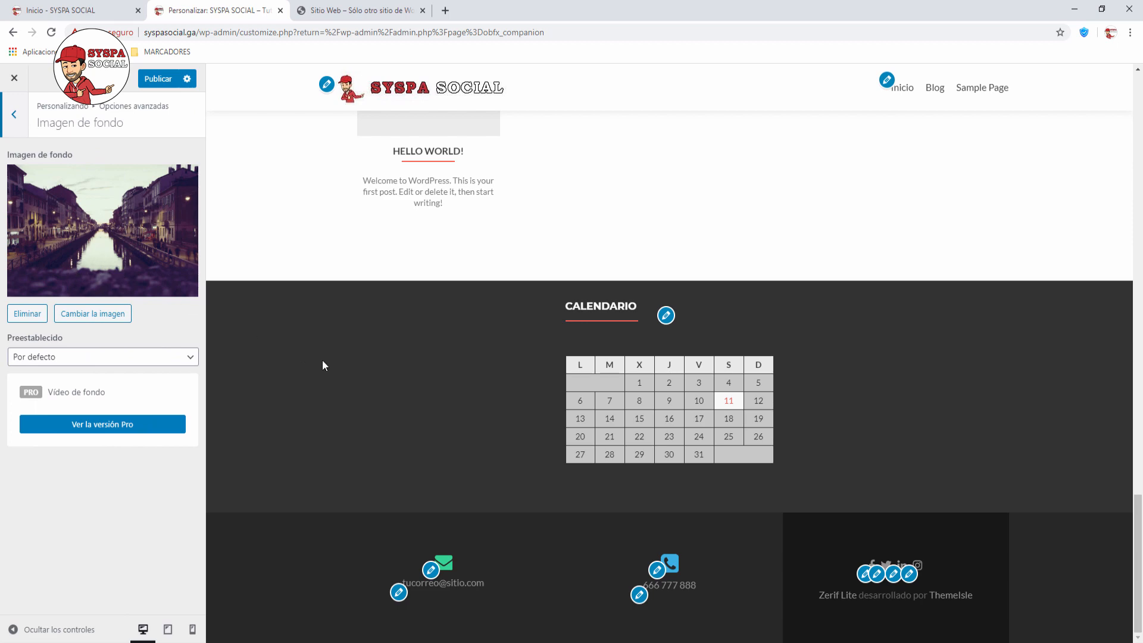
pyautogui.scroll(10, 323, 360)
pyautogui.scroll(10, 323, 360)
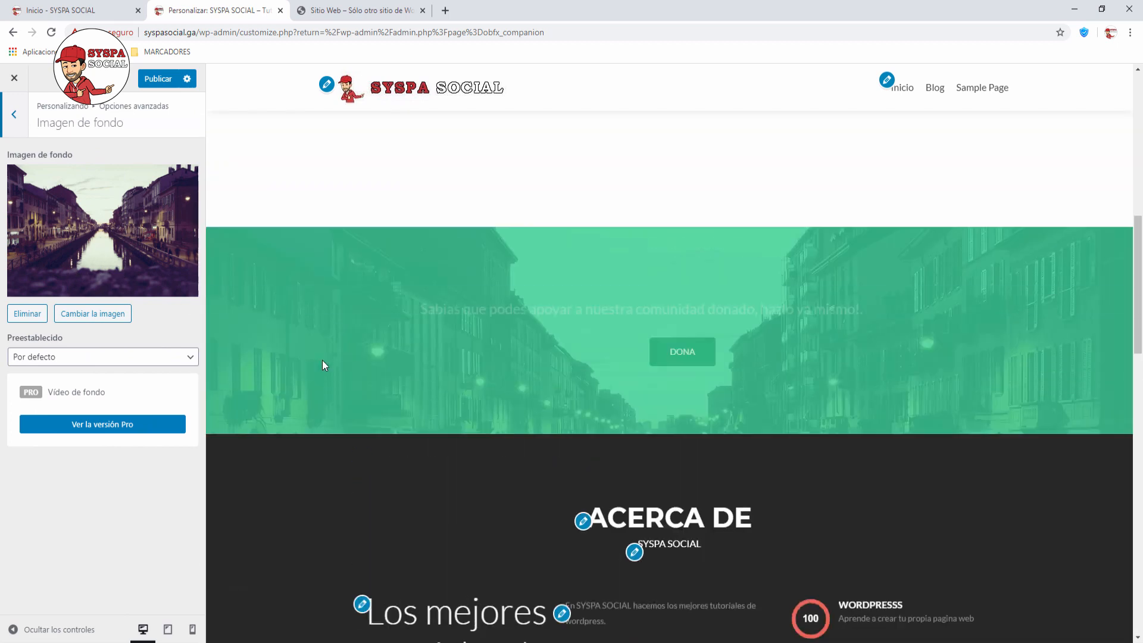
pyautogui.scroll(-6, 323, 361)
pyautogui.scroll(1, 323, 361)
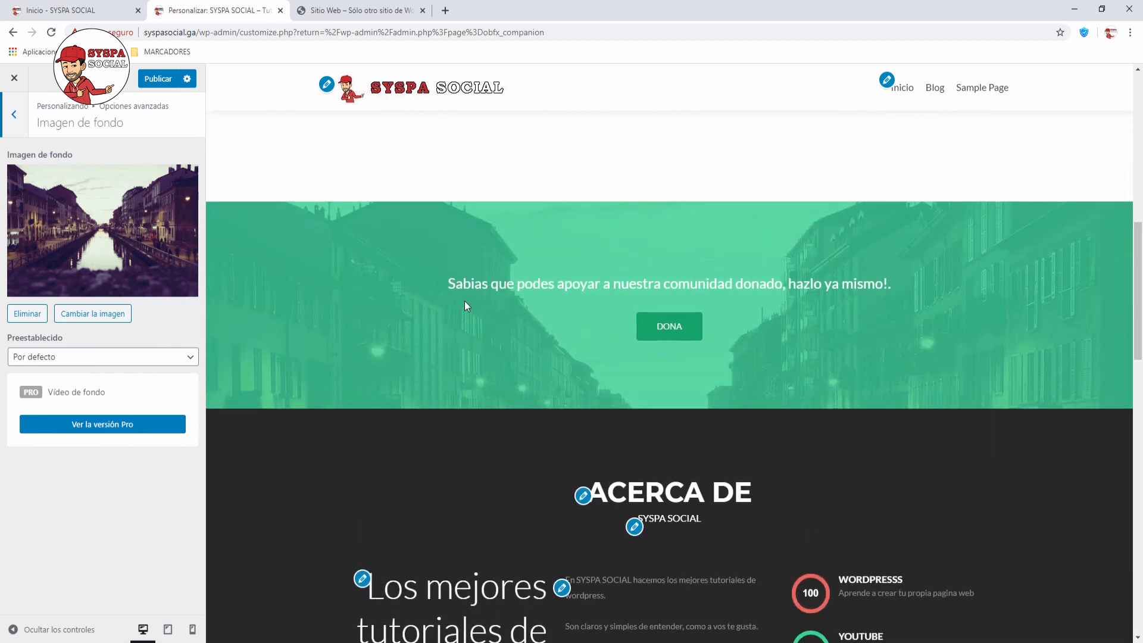
pyautogui.scroll(-3, 429, 323)
pyautogui.scroll(4, 430, 324)
pyautogui.scroll(-4, 429, 323)
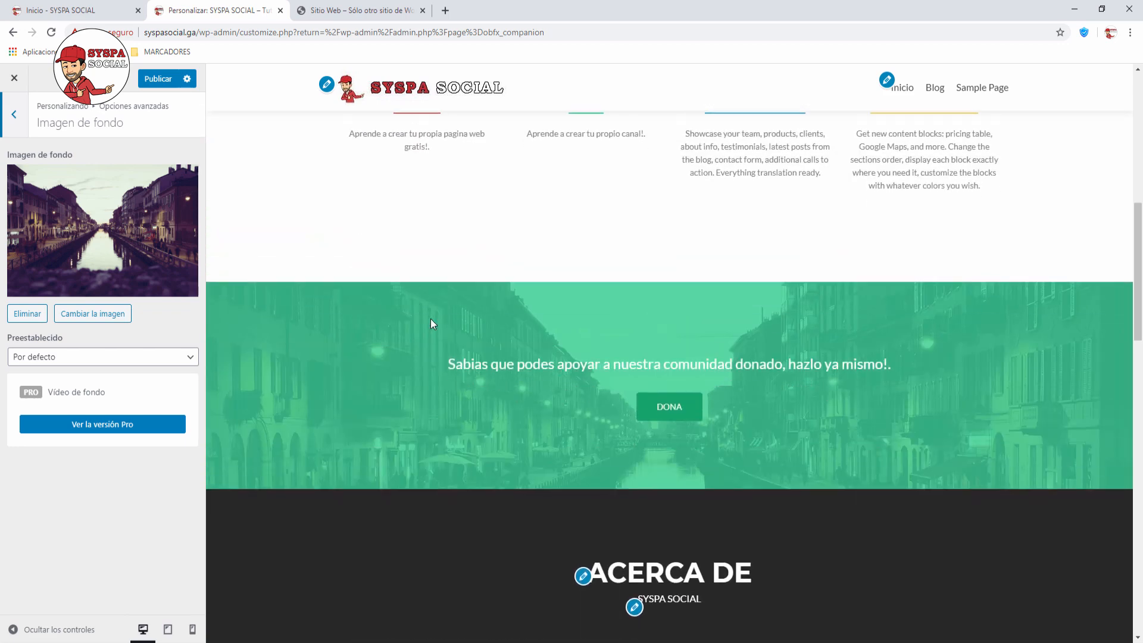
pyautogui.scroll(5, 430, 323)
pyautogui.scroll(-2, 431, 323)
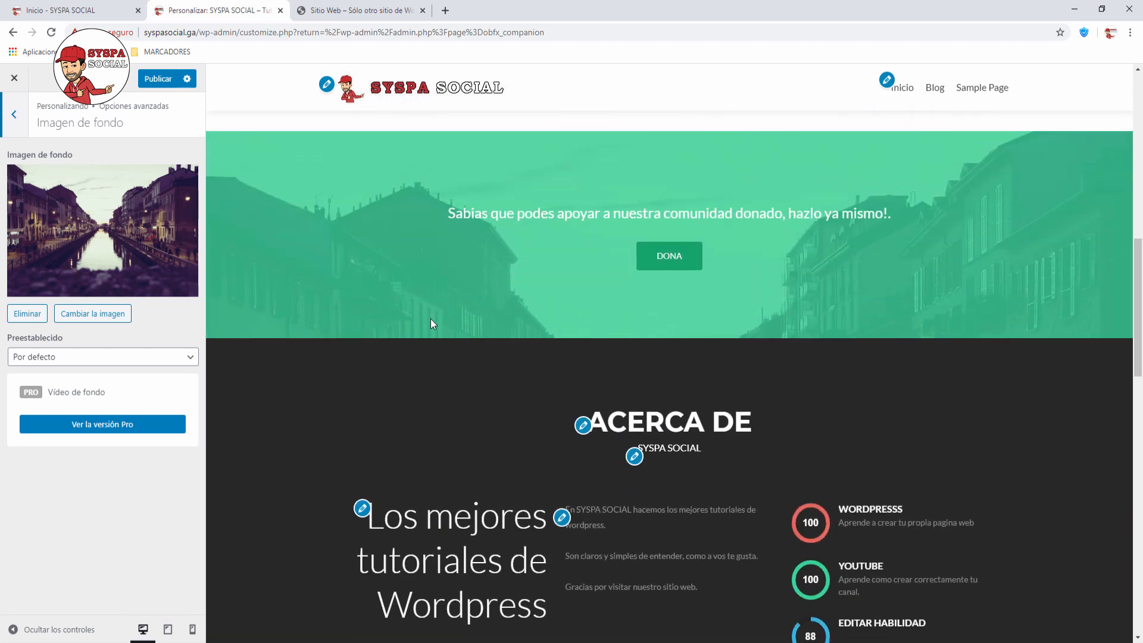
pyautogui.scroll(2, 431, 323)
pyautogui.scroll(8, 431, 323)
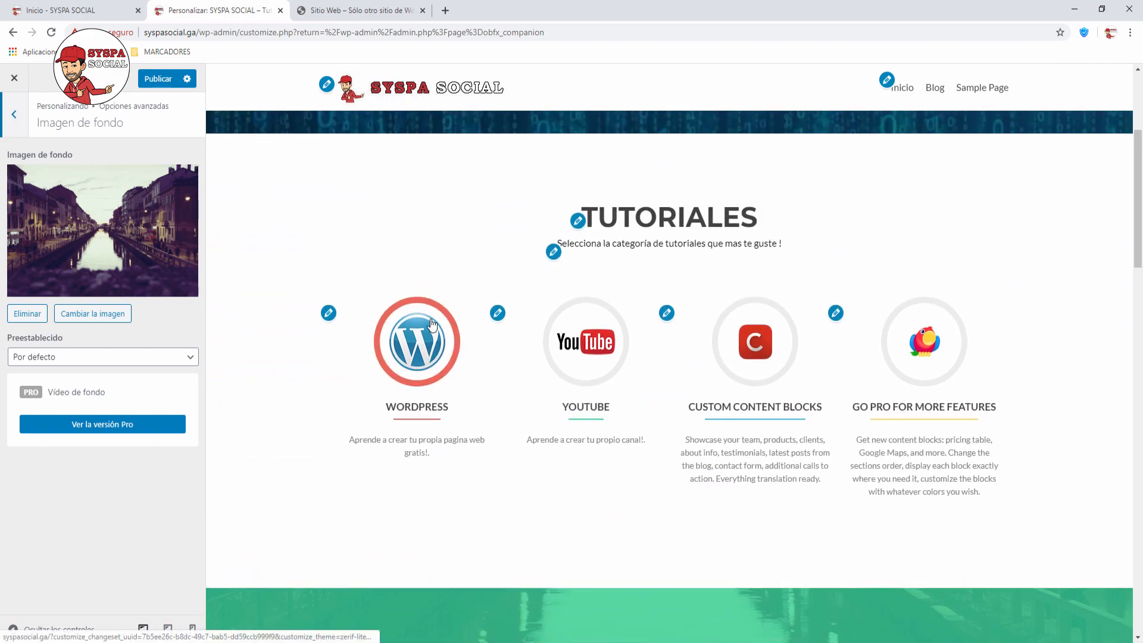
pyautogui.scroll(-12, 431, 322)
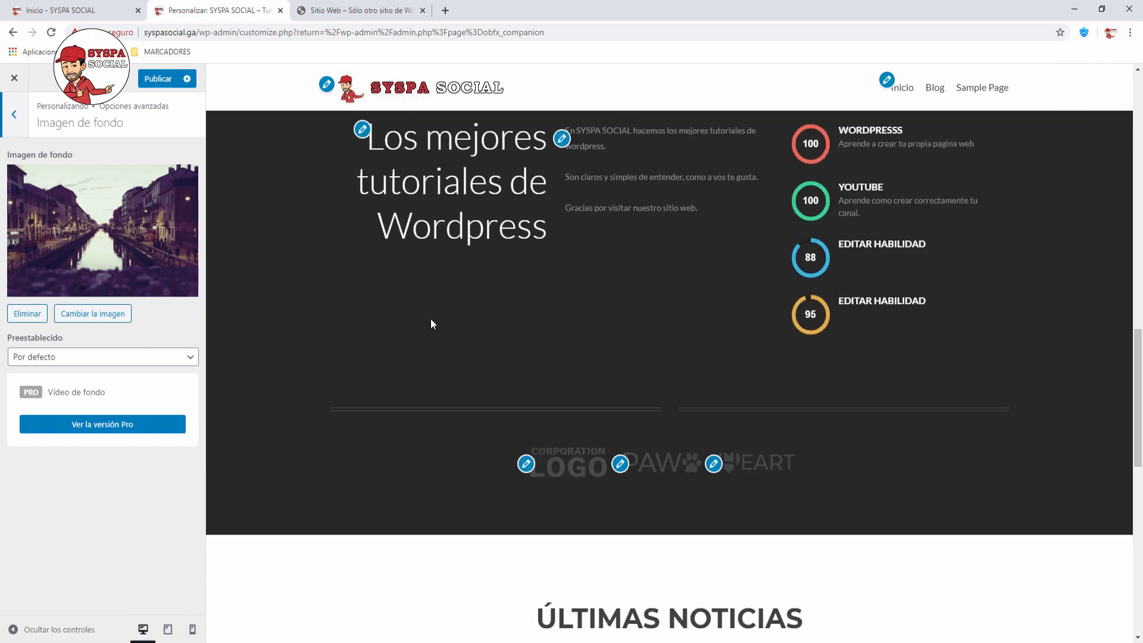
# Step: Back out to the main customizer list, glance at CSS adicional, and publish all changes
pyautogui.scroll(10, 431, 321)
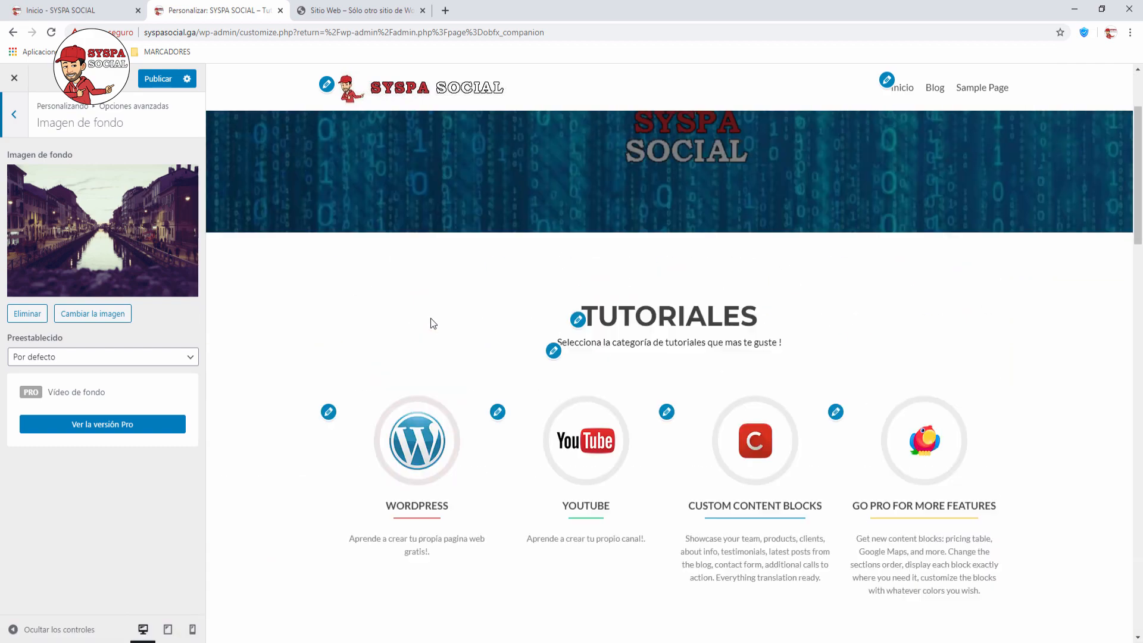
pyautogui.click(14, 117)
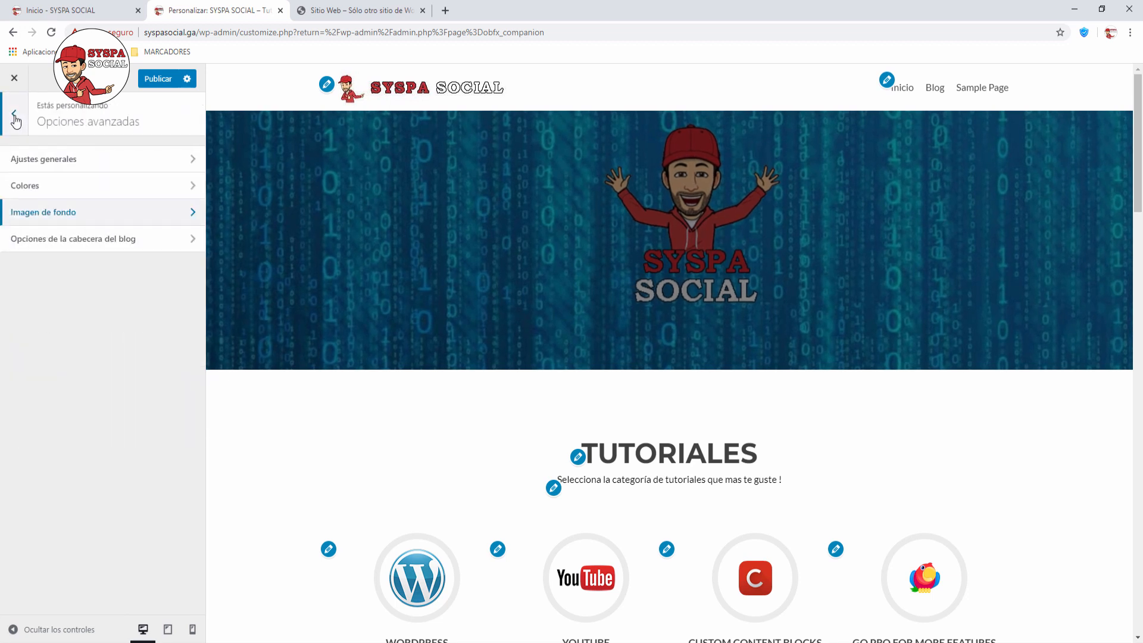
pyautogui.click(15, 118)
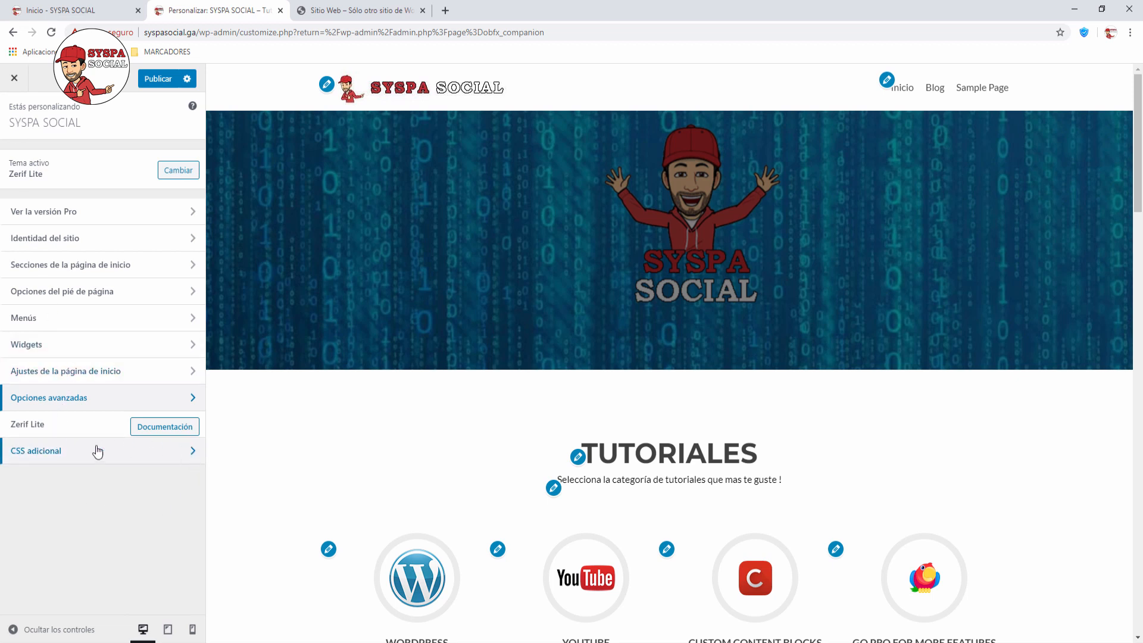
pyautogui.click(190, 453)
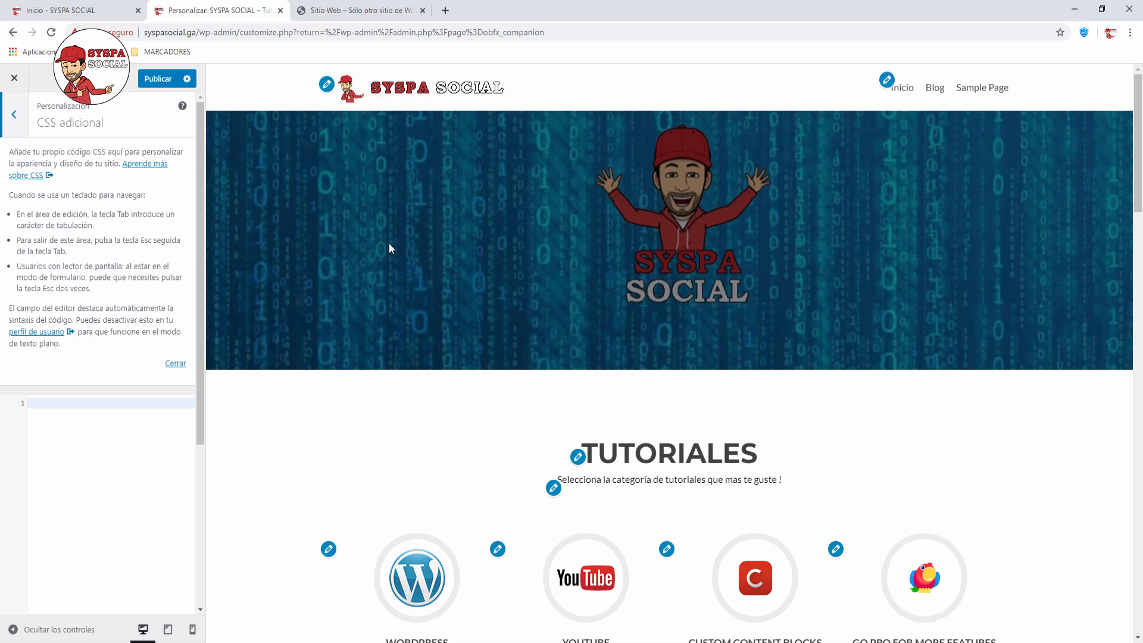
pyautogui.click(15, 119)
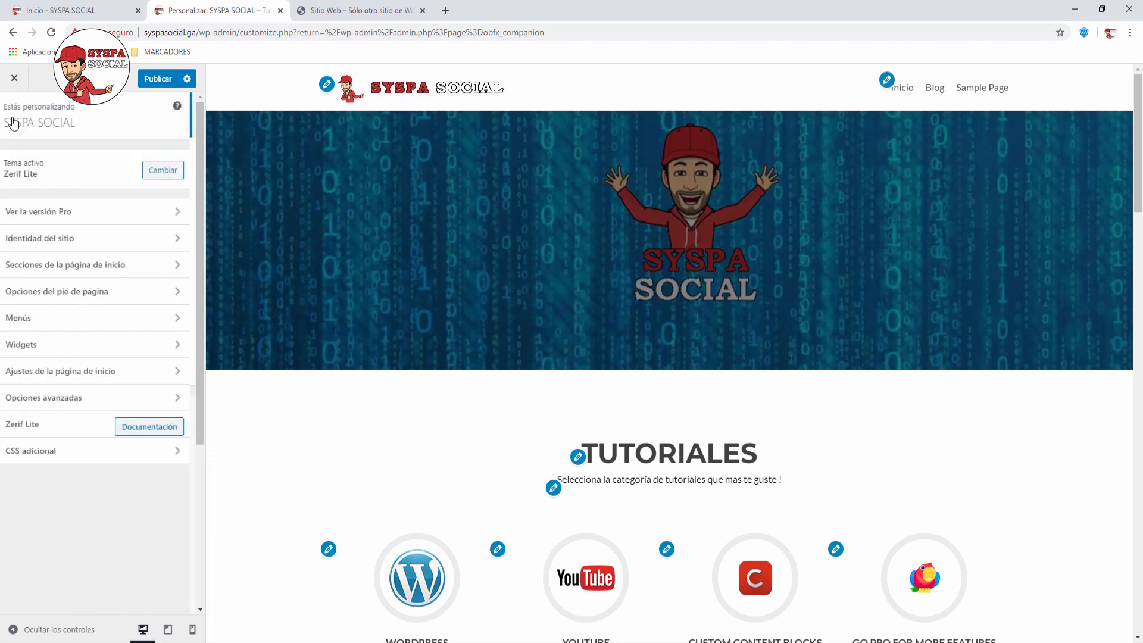
pyautogui.click(158, 79)
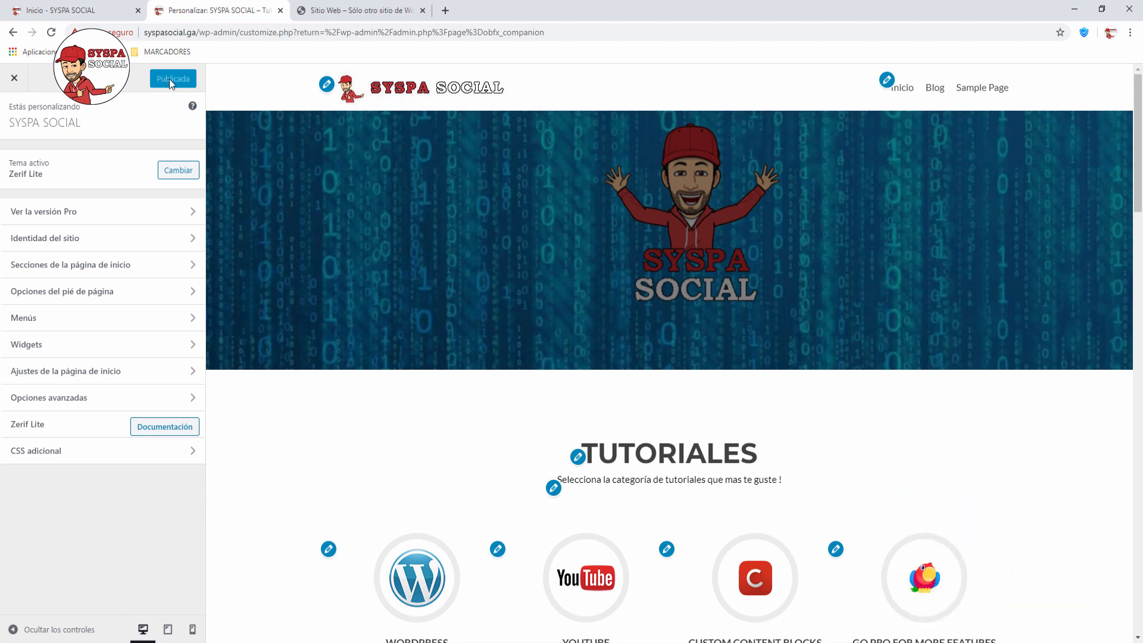
# Step: Review the live home page down to the Calendario widget and footer, then return to Personalizar
pyautogui.click(348, 12)
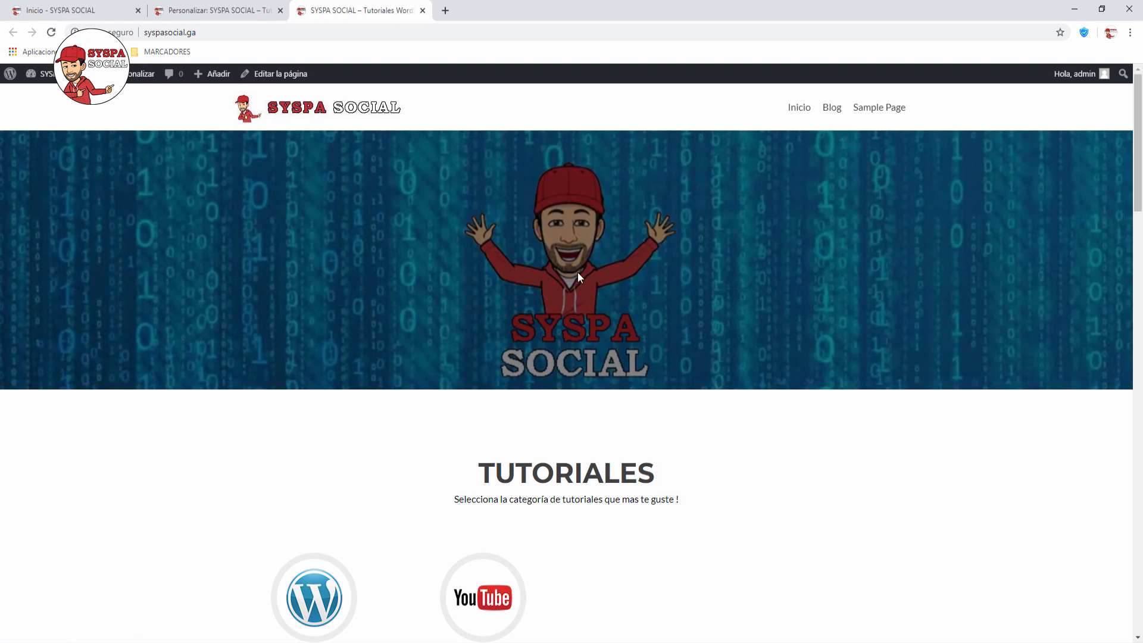
pyautogui.scroll(-4, 577, 271)
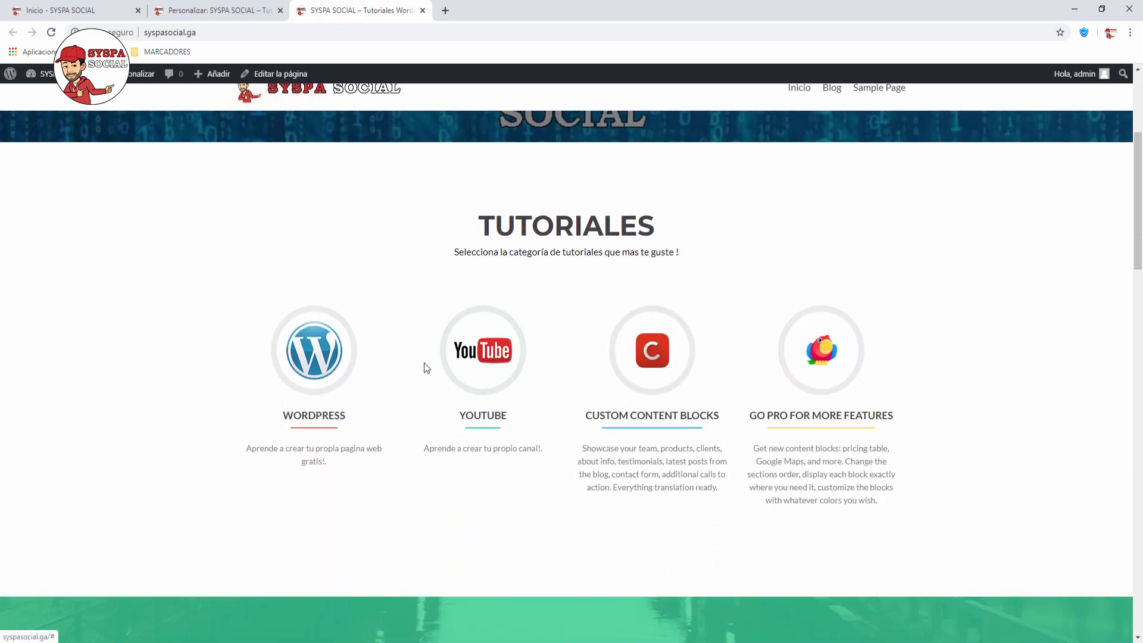
pyautogui.scroll(-10, 415, 304)
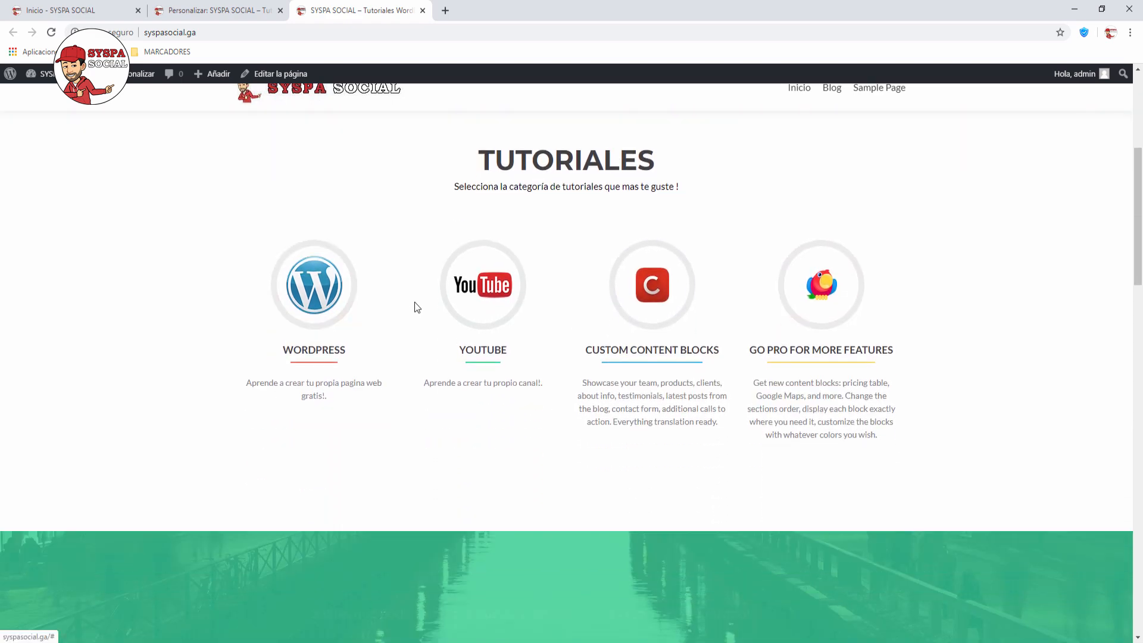
pyautogui.scroll(-12, 415, 305)
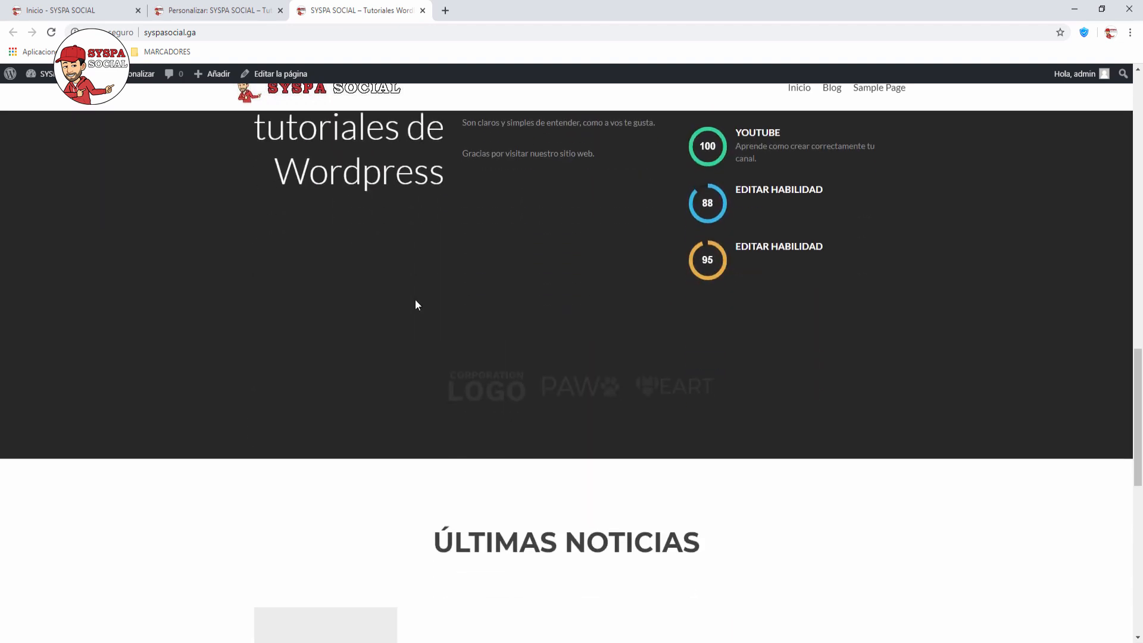
pyautogui.scroll(-5, 418, 305)
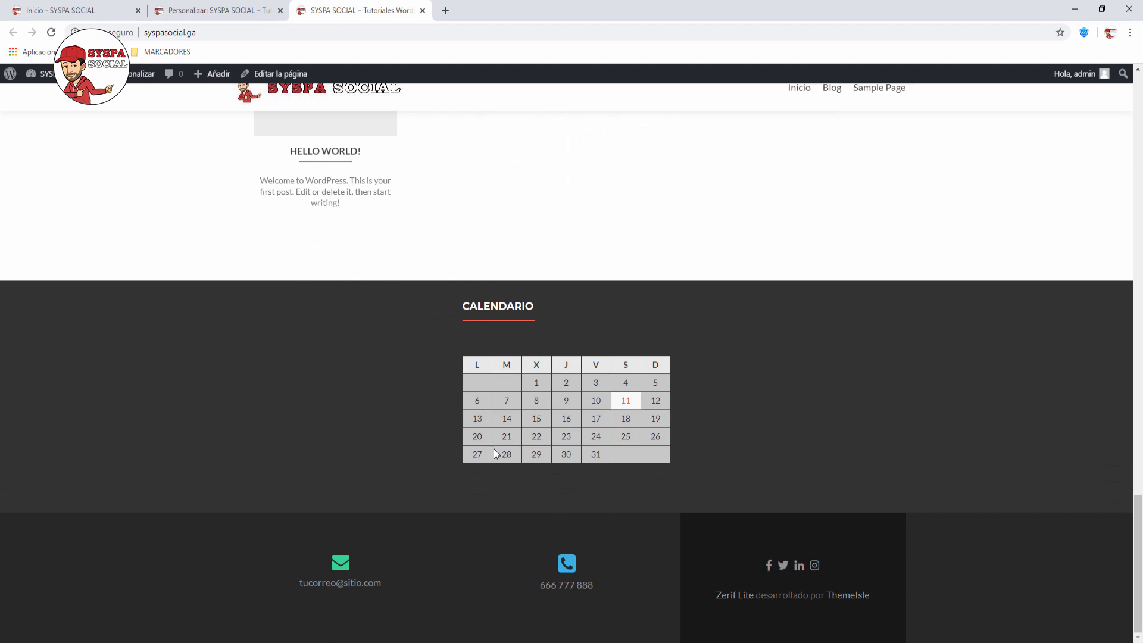
pyautogui.scroll(20, 494, 448)
pyautogui.scroll(6, 494, 447)
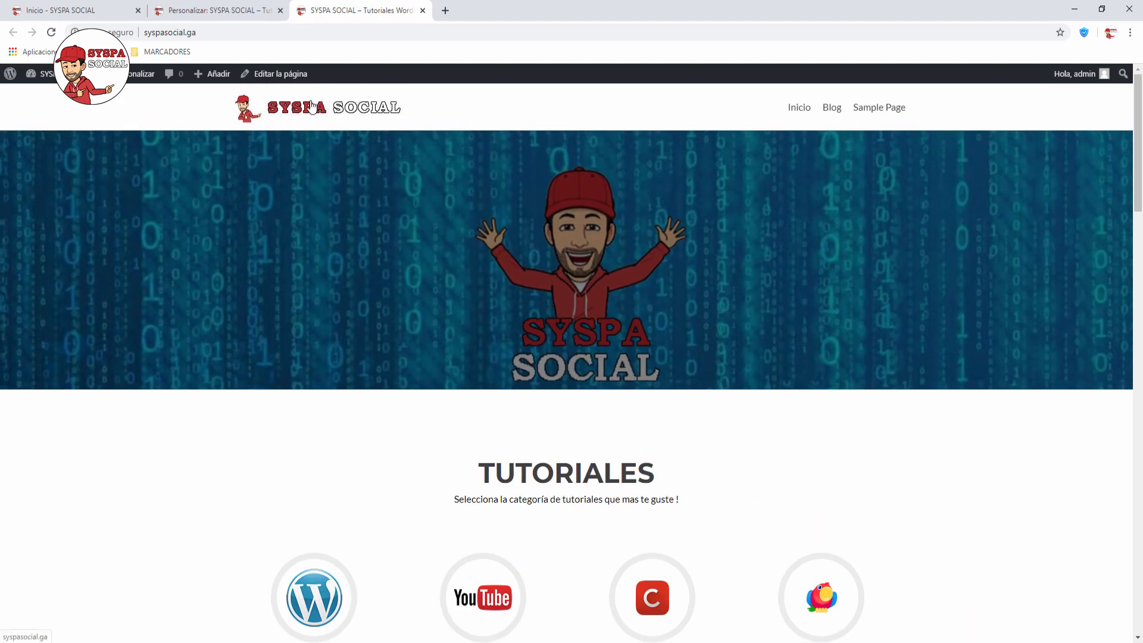
pyautogui.click(244, 12)
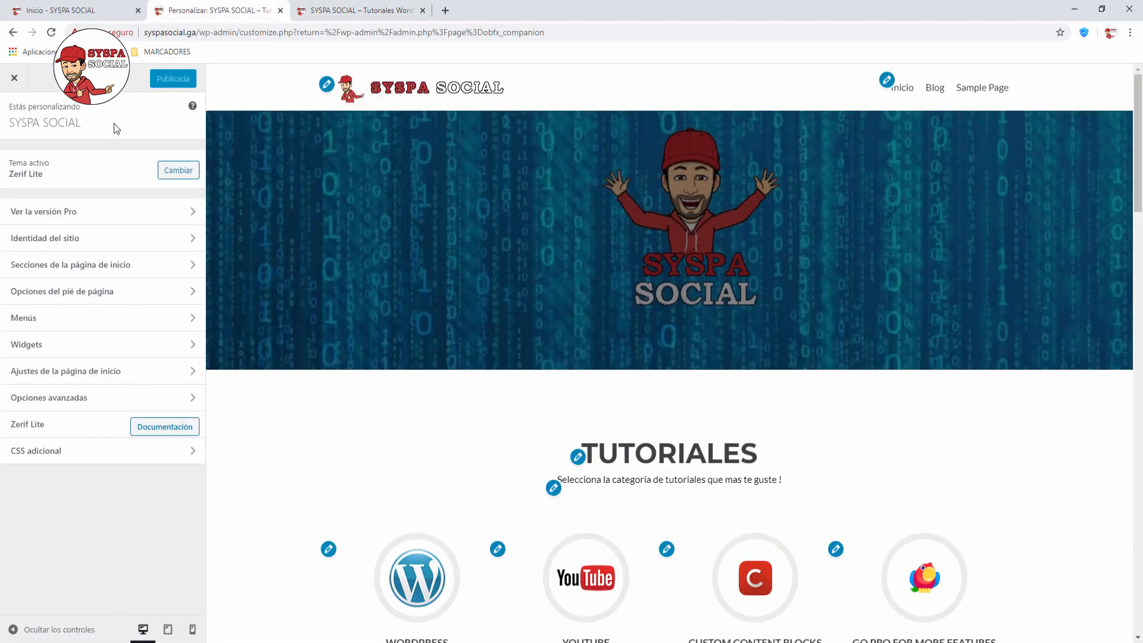
# Step: Close the customizer and open the Media Library's Añadir nuevo upload area
pyautogui.click(15, 83)
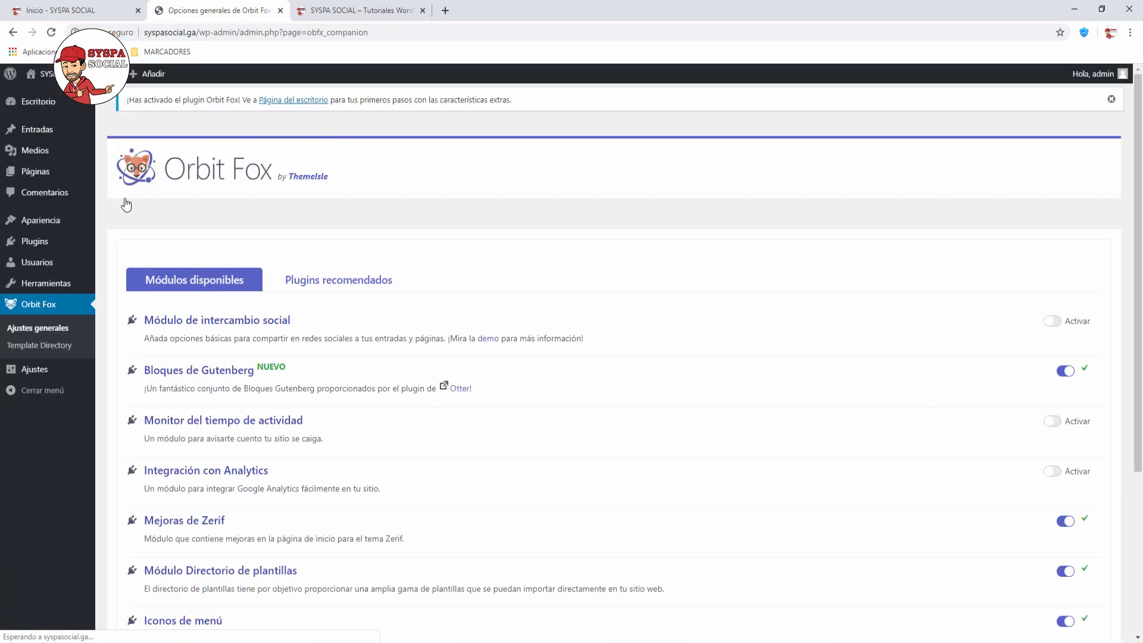
pyautogui.moveTo(34, 151)
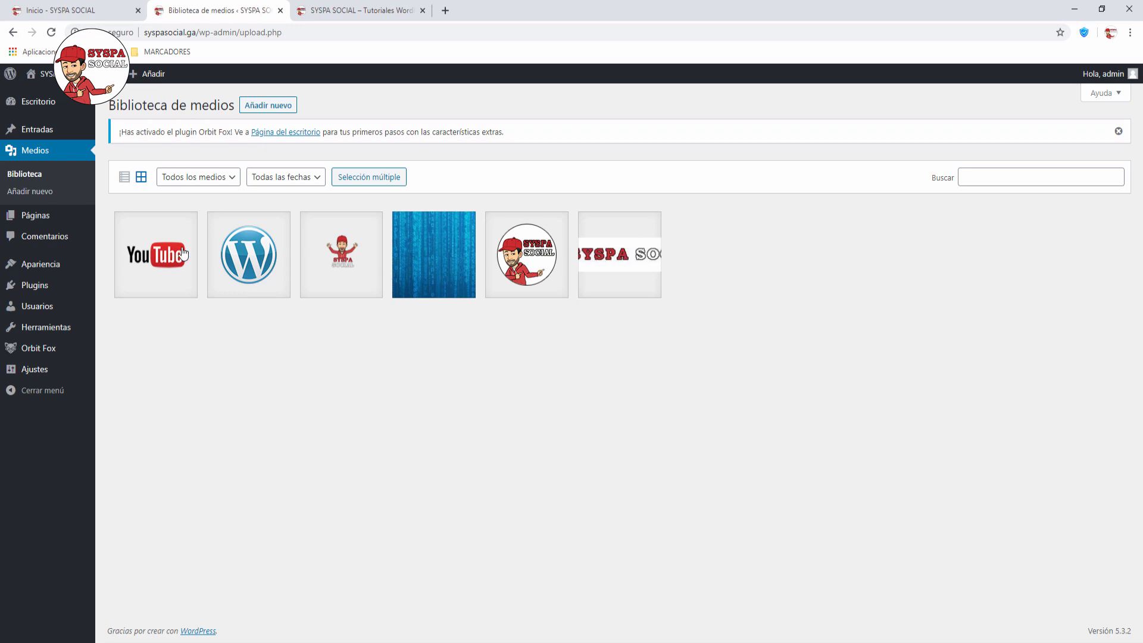
pyautogui.click(278, 110)
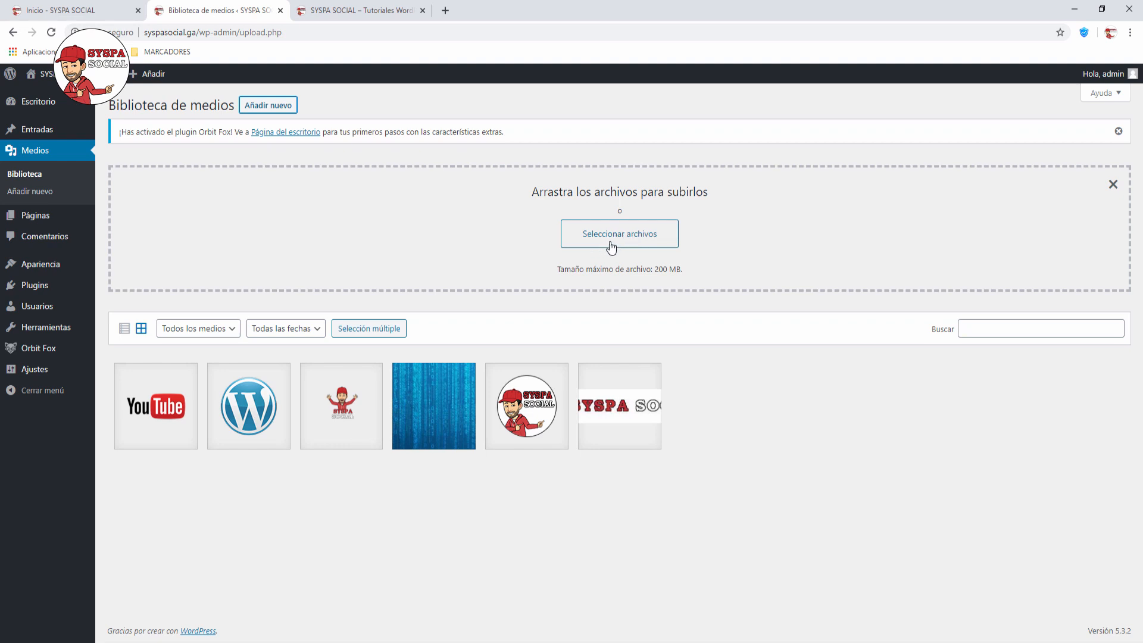
# Step: Browse attachment details from the YouTube logo through to the Matrix background image
pyautogui.click(155, 409)
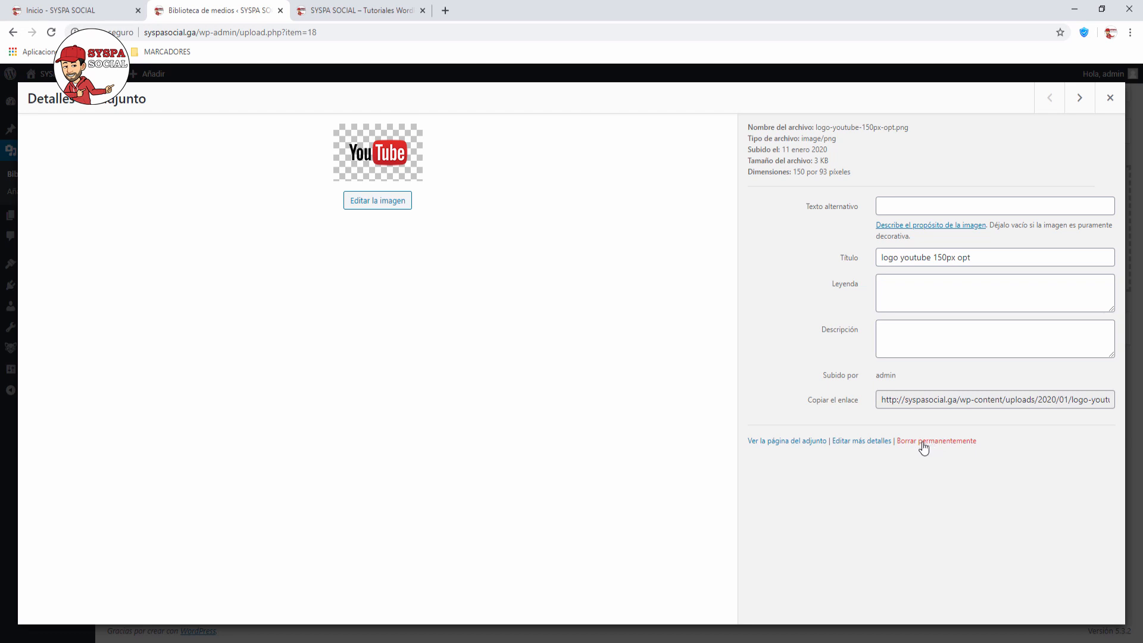
pyautogui.click(1080, 98)
pyautogui.click(1084, 101)
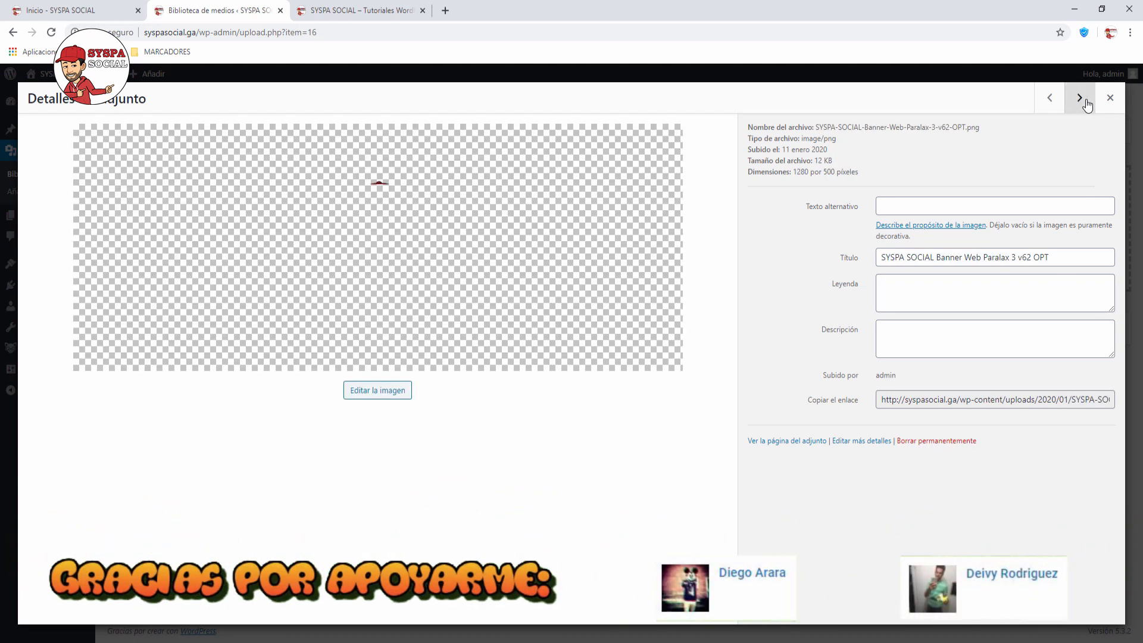
pyautogui.click(1084, 101)
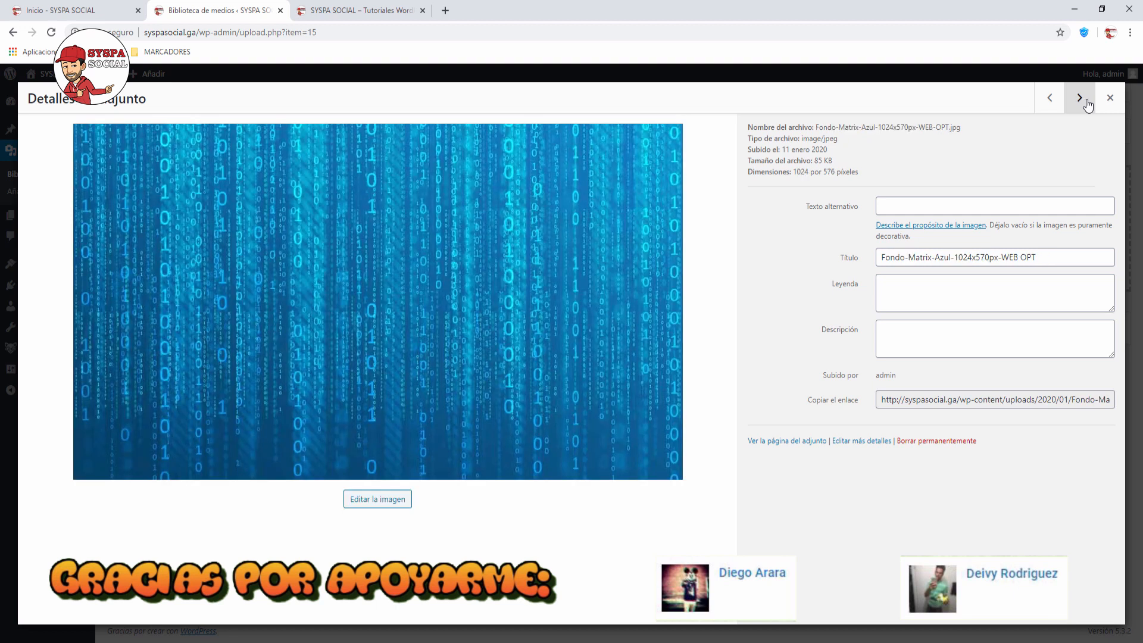
pyautogui.click(1111, 99)
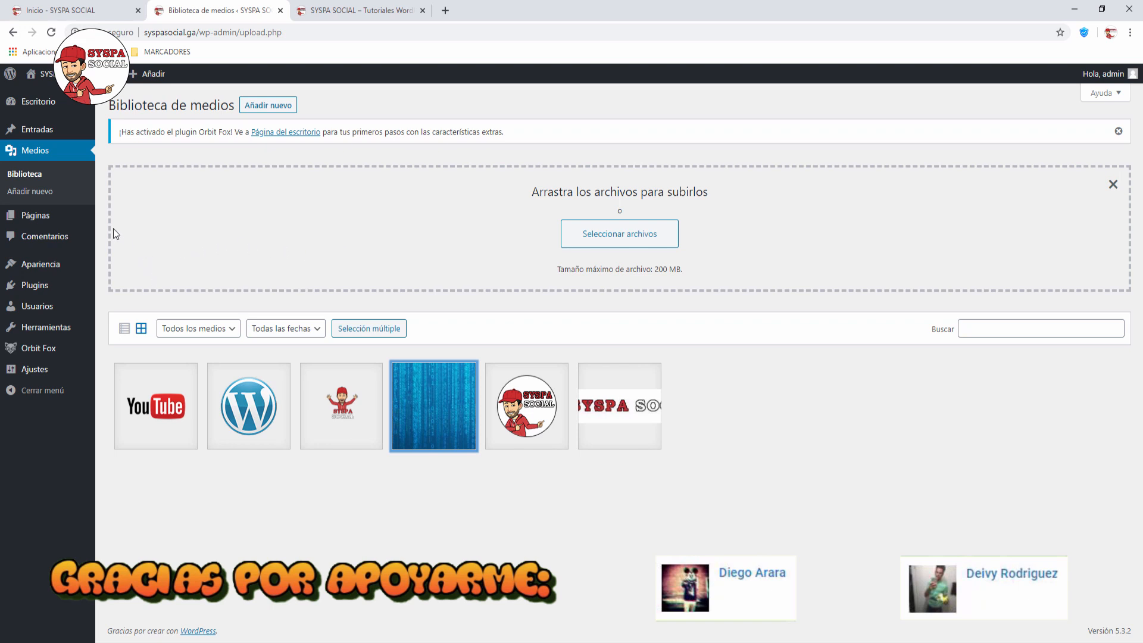
# Step: Open Todas las páginas and launch the Sample Page editor in a new tab
pyautogui.moveTo(38, 220)
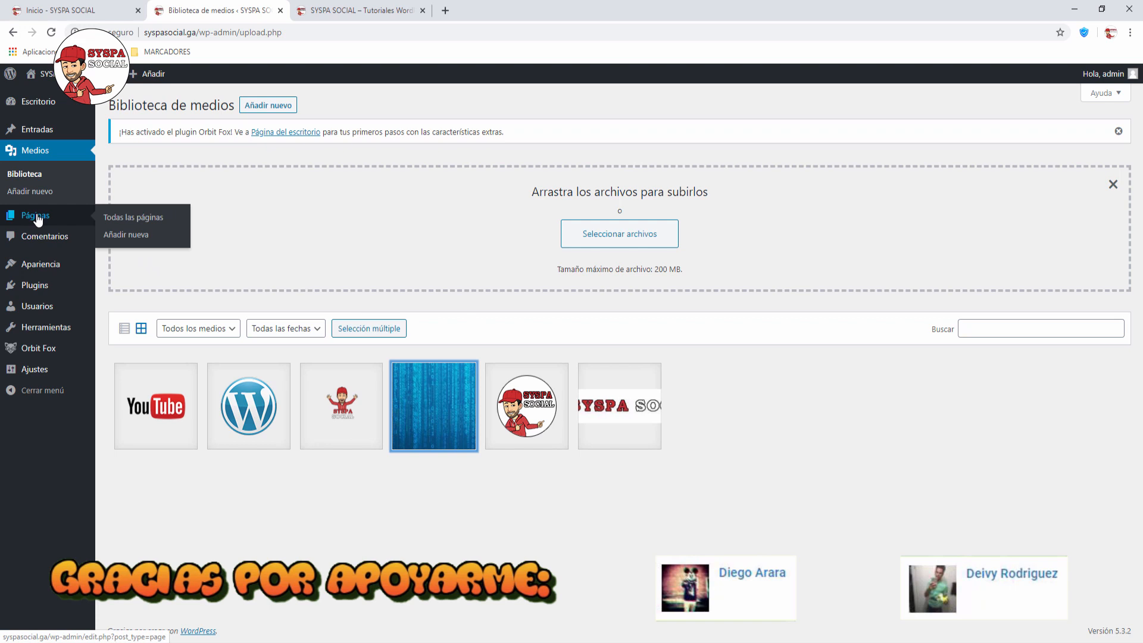
pyautogui.click(119, 218)
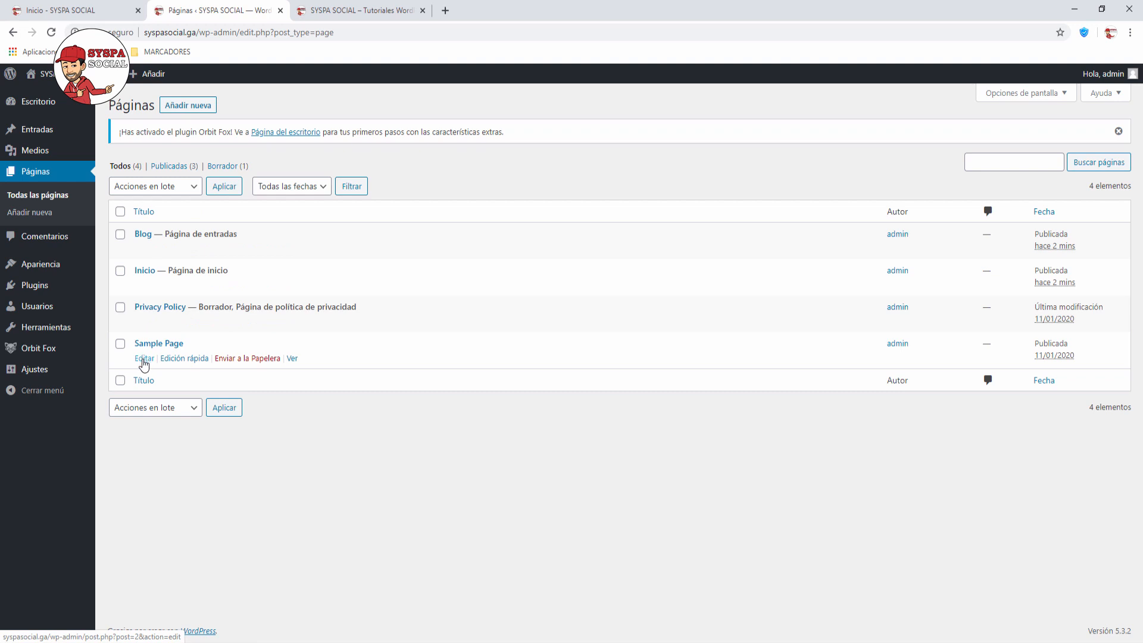
pyautogui.rightClick(144, 364)
pyautogui.click(191, 368)
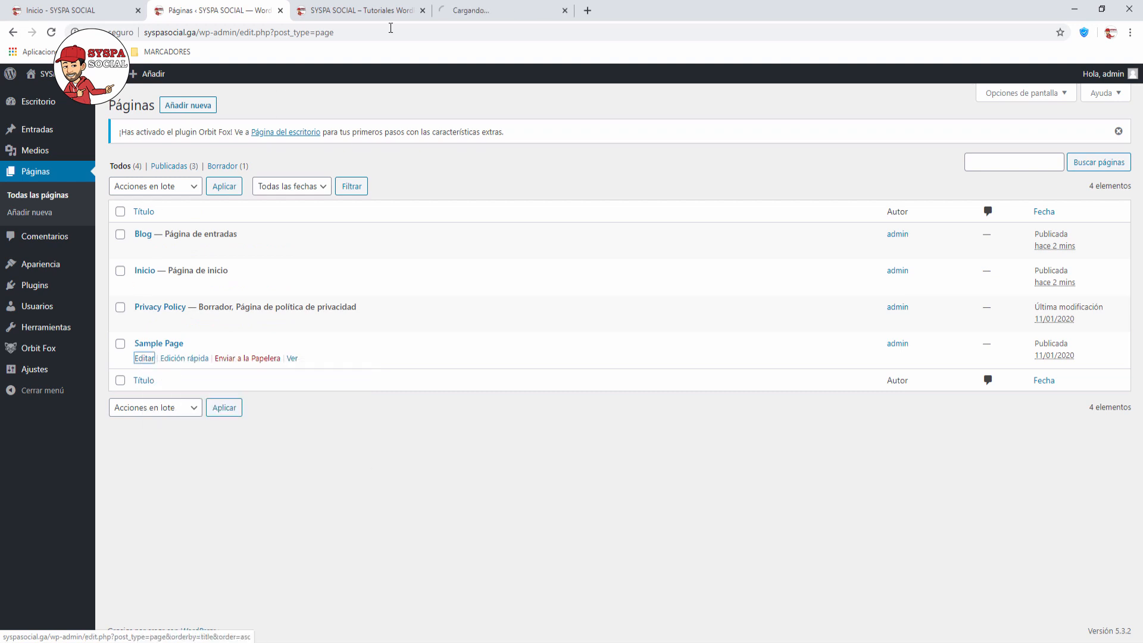
# Step: Retitle the page 'MI PRIMER PAGINA' and replace the first paragraph with 'Esta es mi primer pagina.'
pyautogui.click(504, 17)
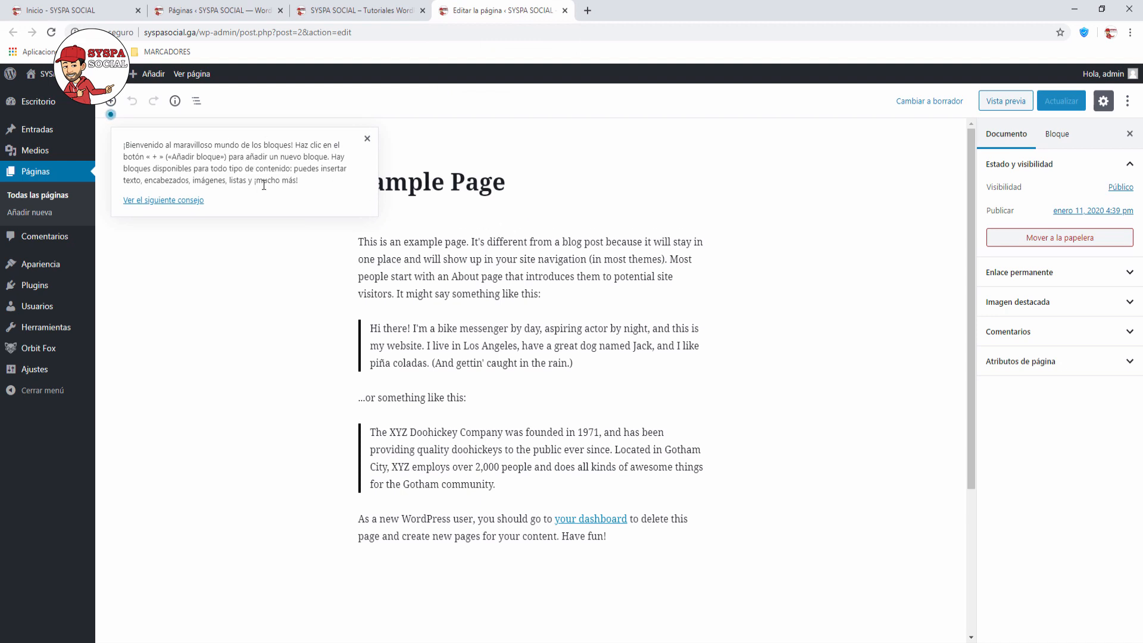
pyautogui.click(367, 139)
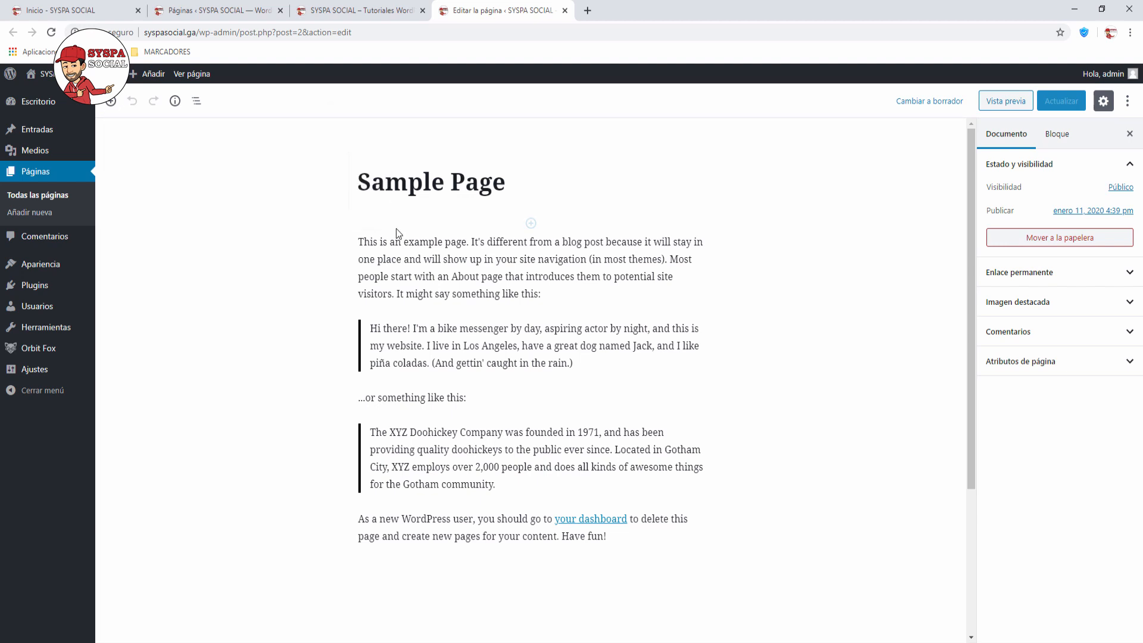
pyautogui.click(404, 189)
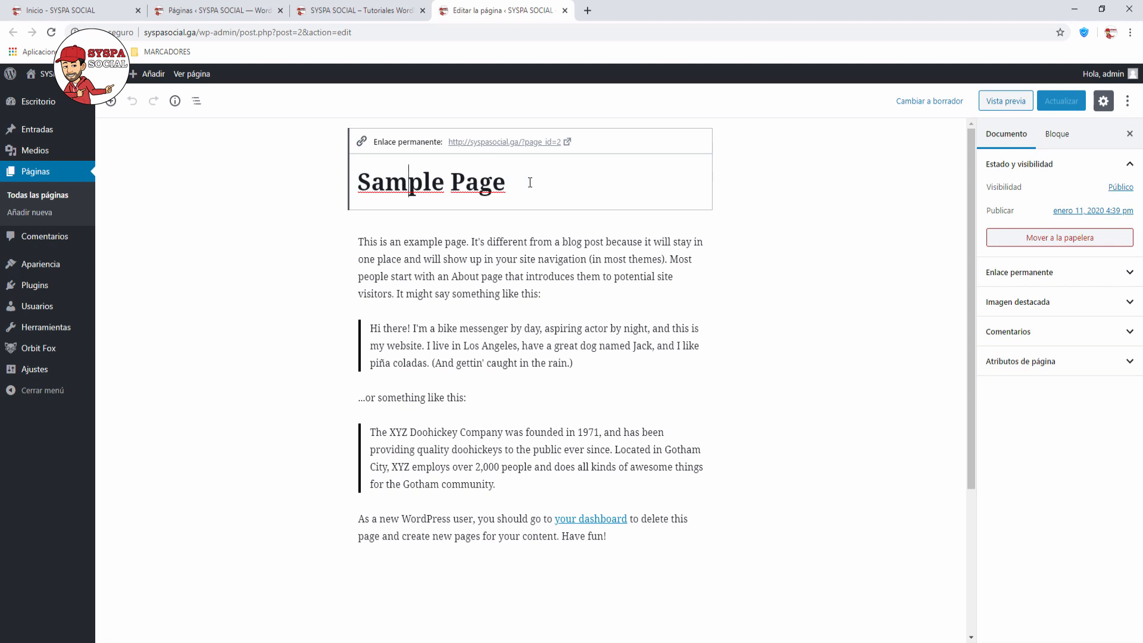
pyautogui.moveTo(357, 184); pyautogui.dragTo(509, 178)
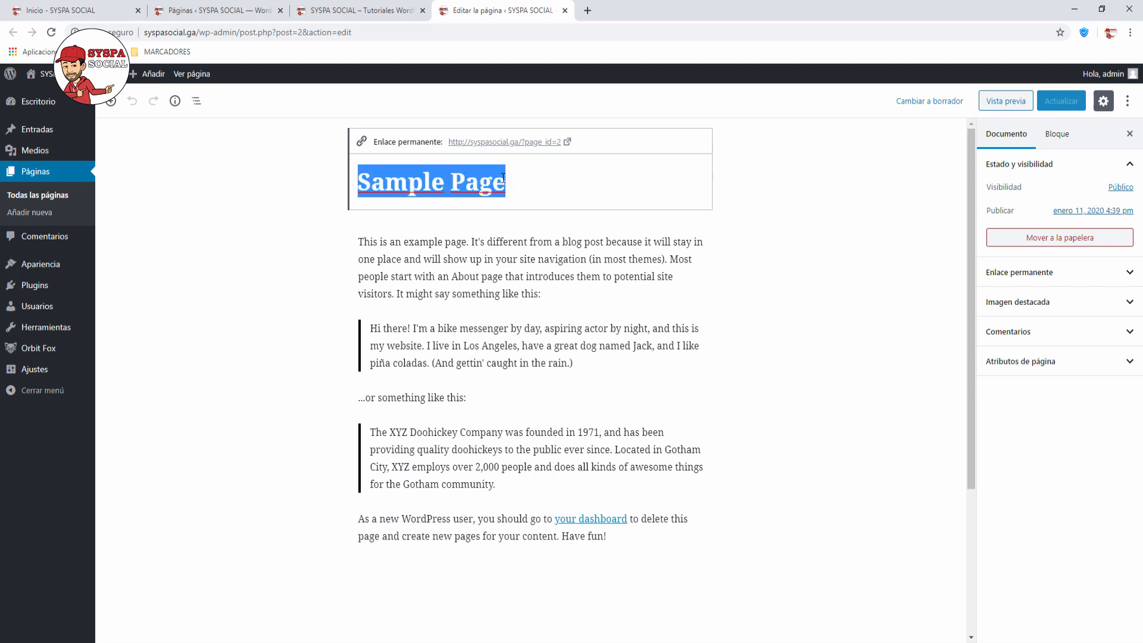
pyautogui.write('MI PRIMER ')
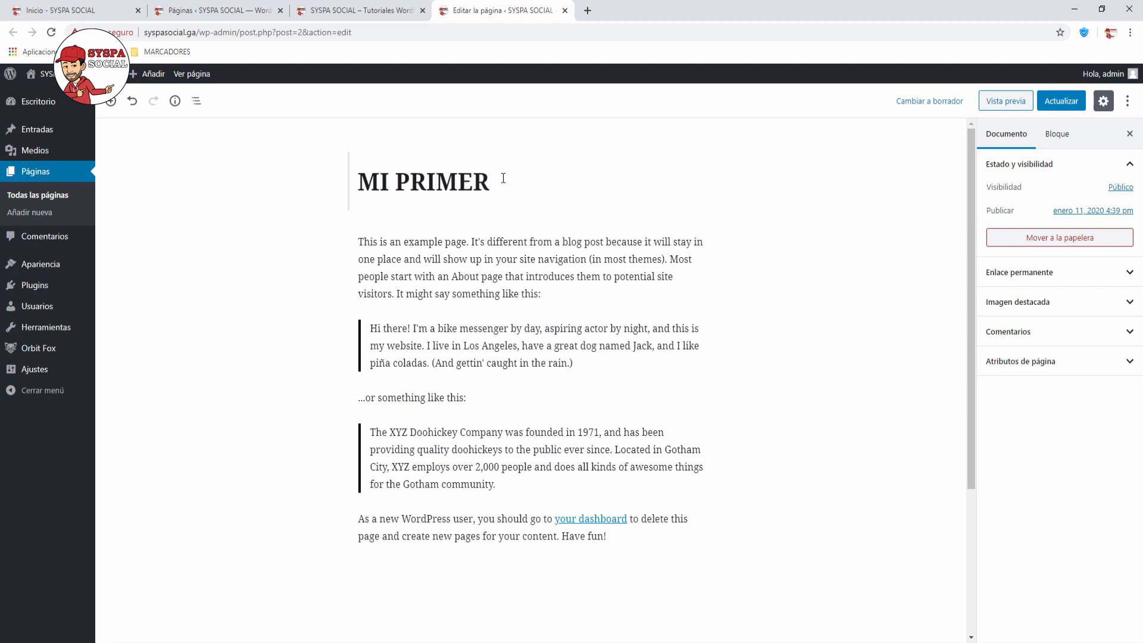
pyautogui.write('PAGINA')
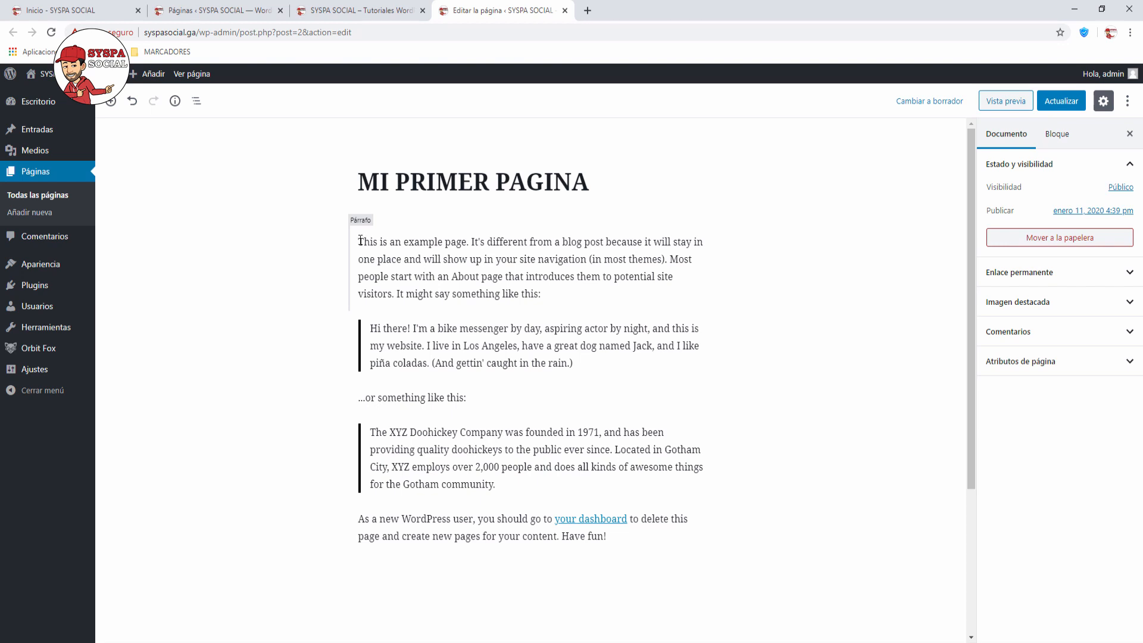
pyautogui.moveTo(360, 240); pyautogui.dragTo(547, 295)
pyautogui.write('Esta es mi ')
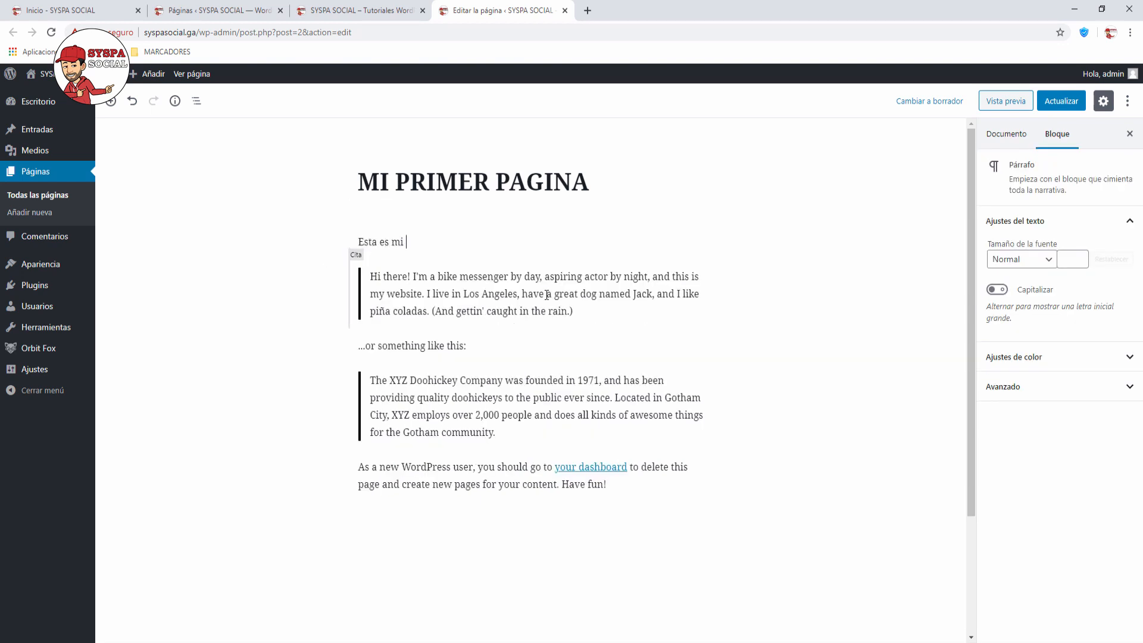
pyautogui.write('primer pagina.')
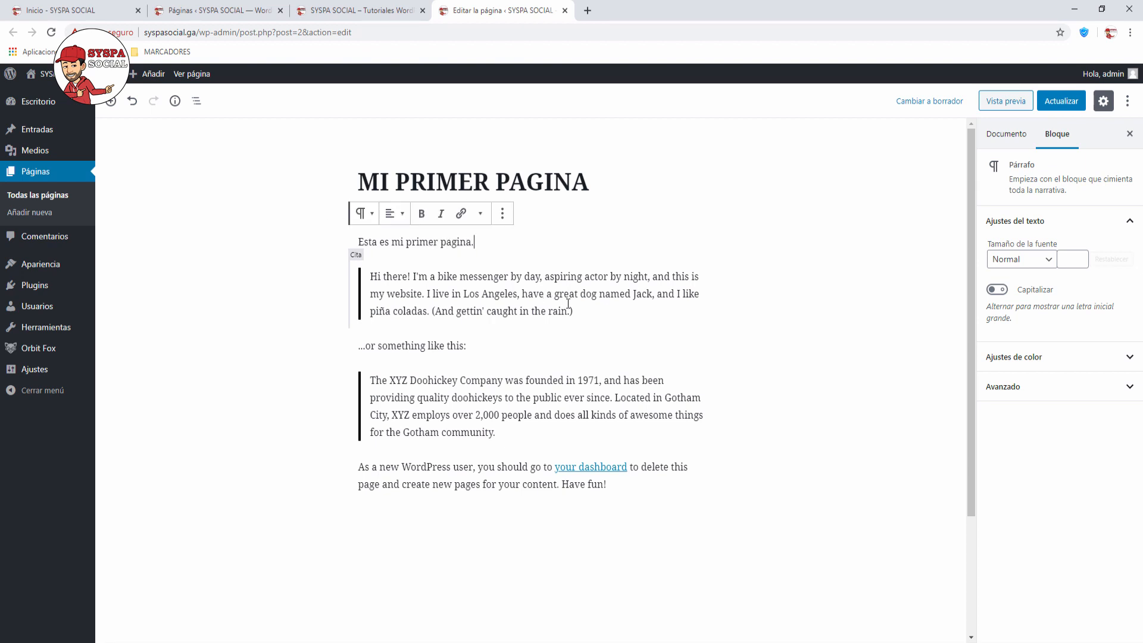
pyautogui.click(744, 299)
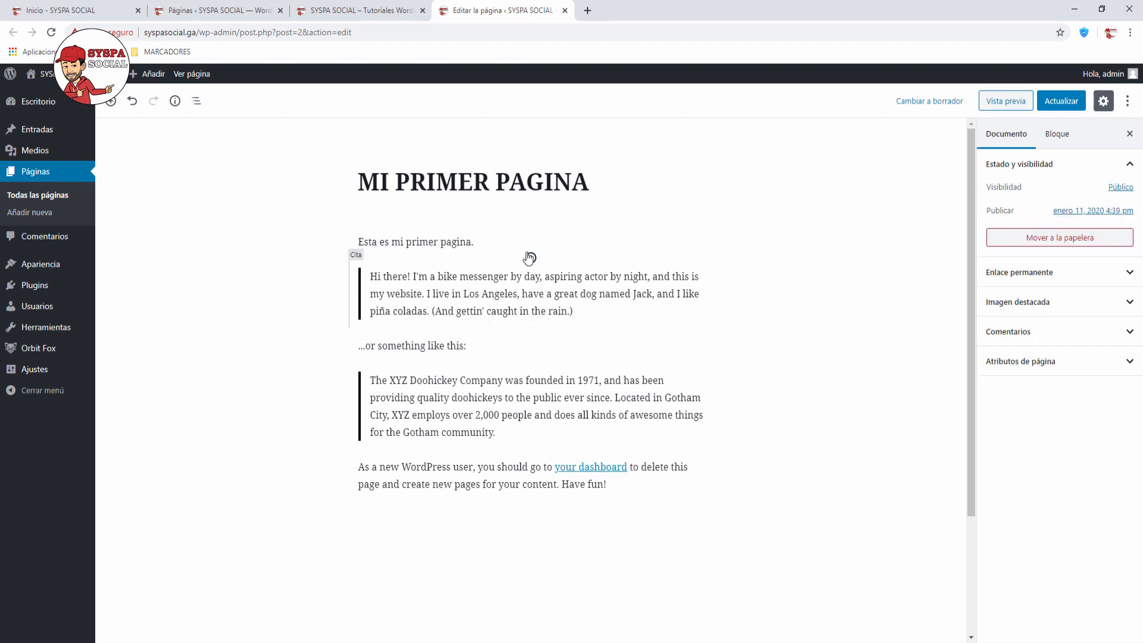
# Step: Delete the first quote block and the '...or something like this:' paragraph
pyautogui.click(510, 282)
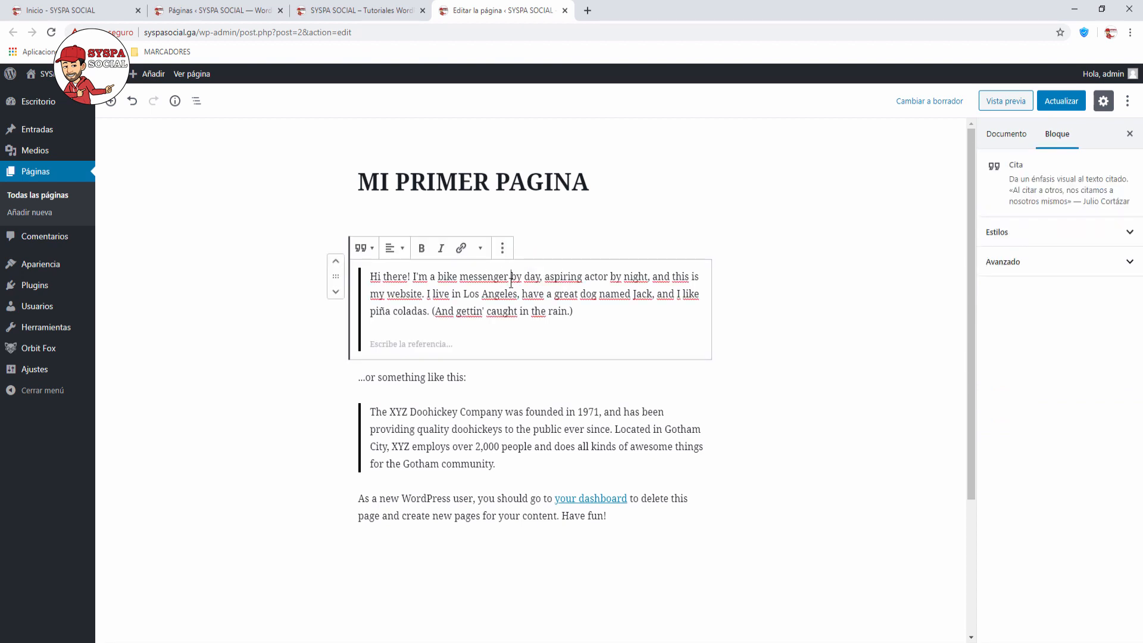
pyautogui.click(504, 250)
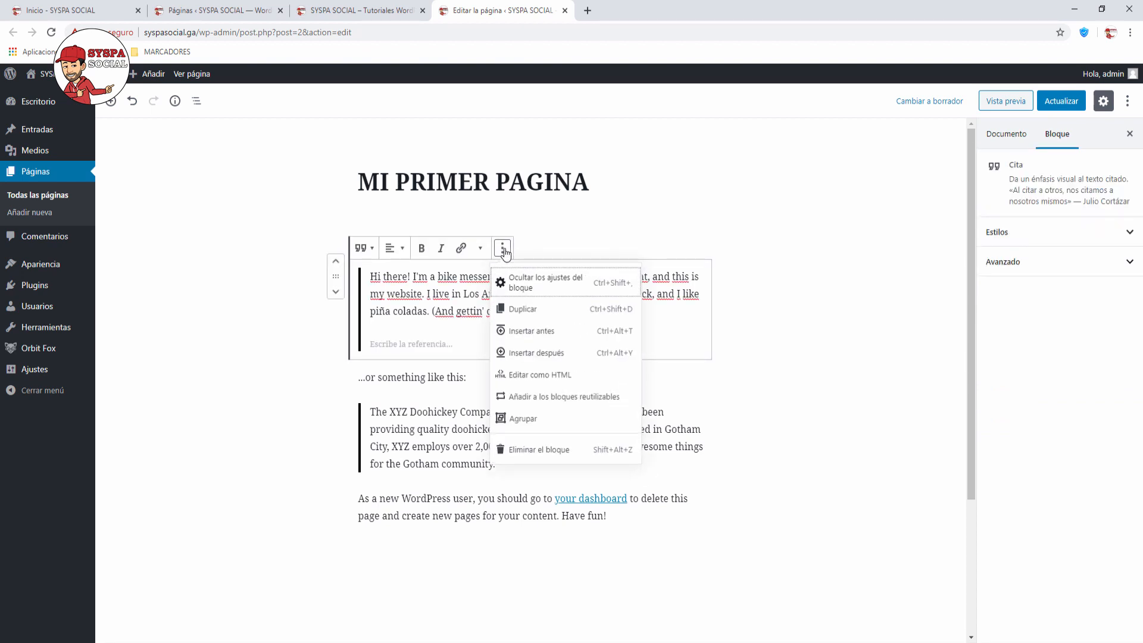
pyautogui.click(535, 454)
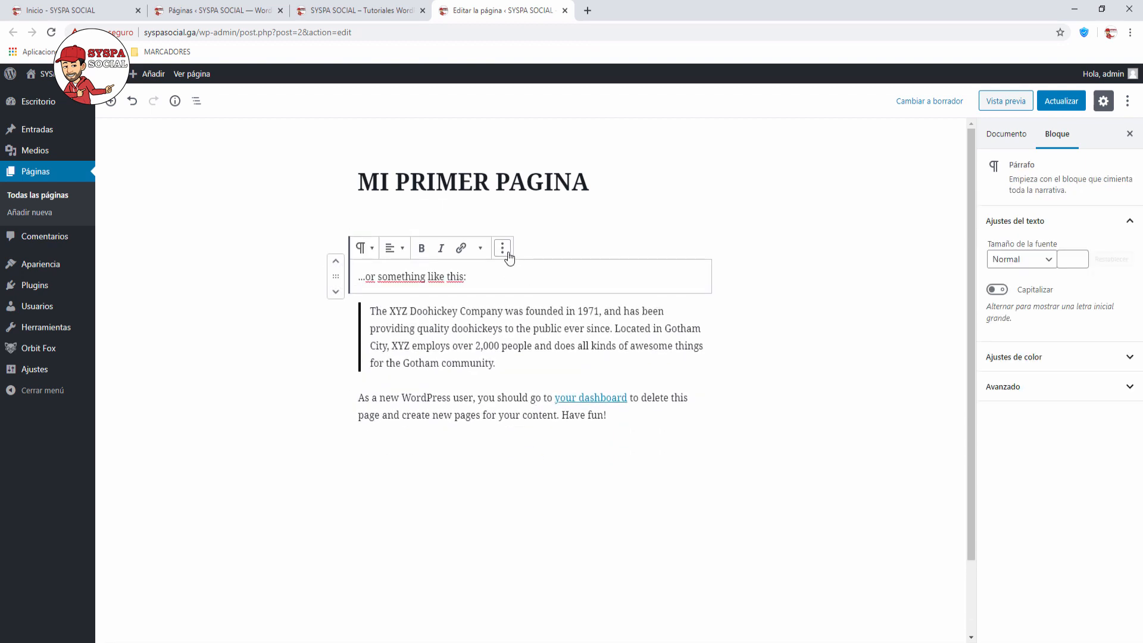
pyautogui.click(502, 249)
pyautogui.click(530, 453)
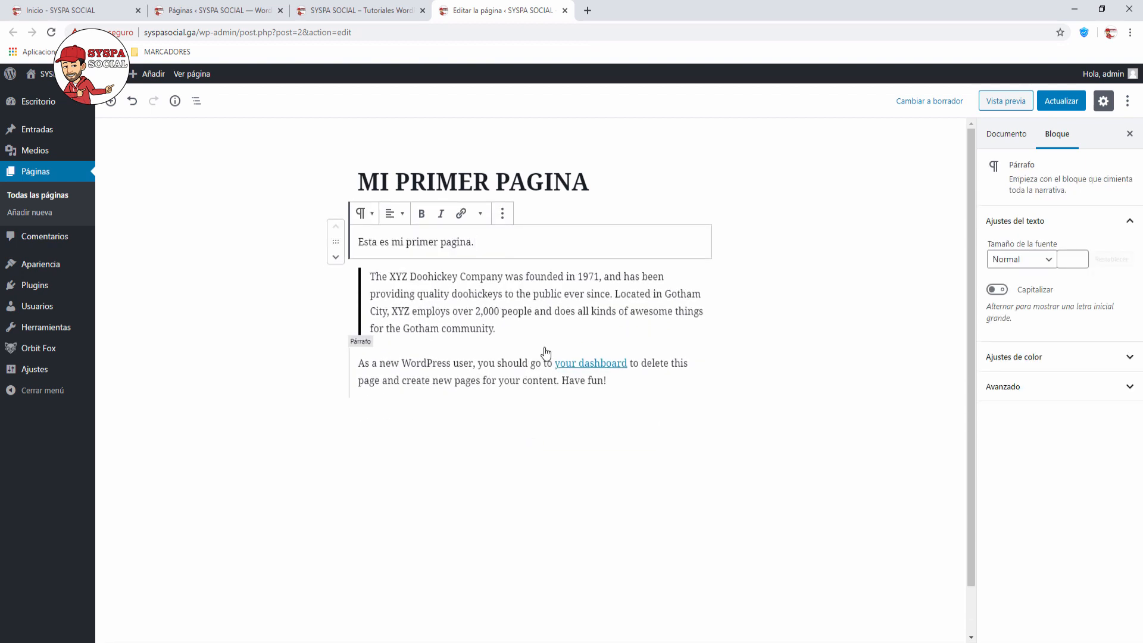
pyautogui.click(806, 295)
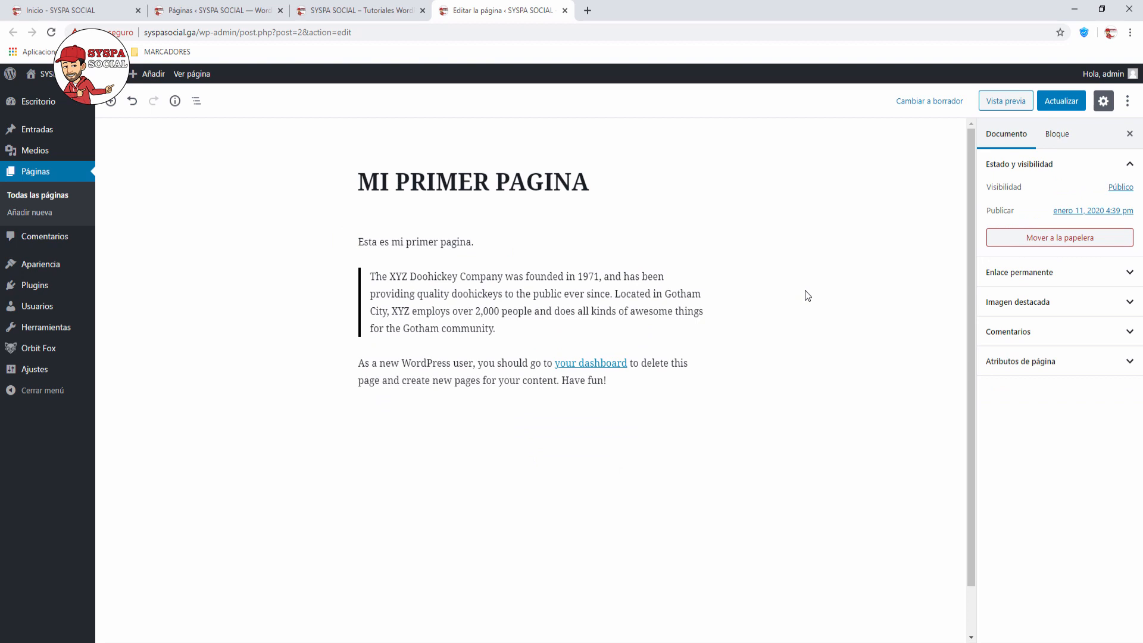
# Step: Insert an Imagen block with the SYSPA SOCIAL mascot from Biblioteca de medios and enlarge it
pyautogui.moveTo(516, 262)
pyautogui.click(531, 259)
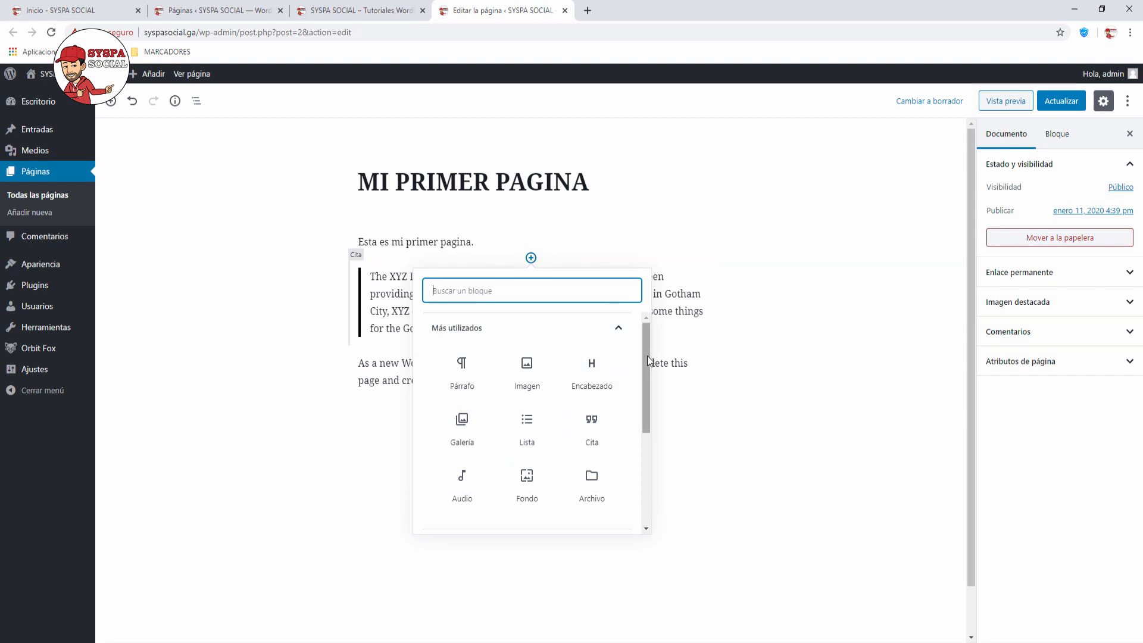
pyautogui.moveTo(648, 356); pyautogui.dragTo(640, 467)
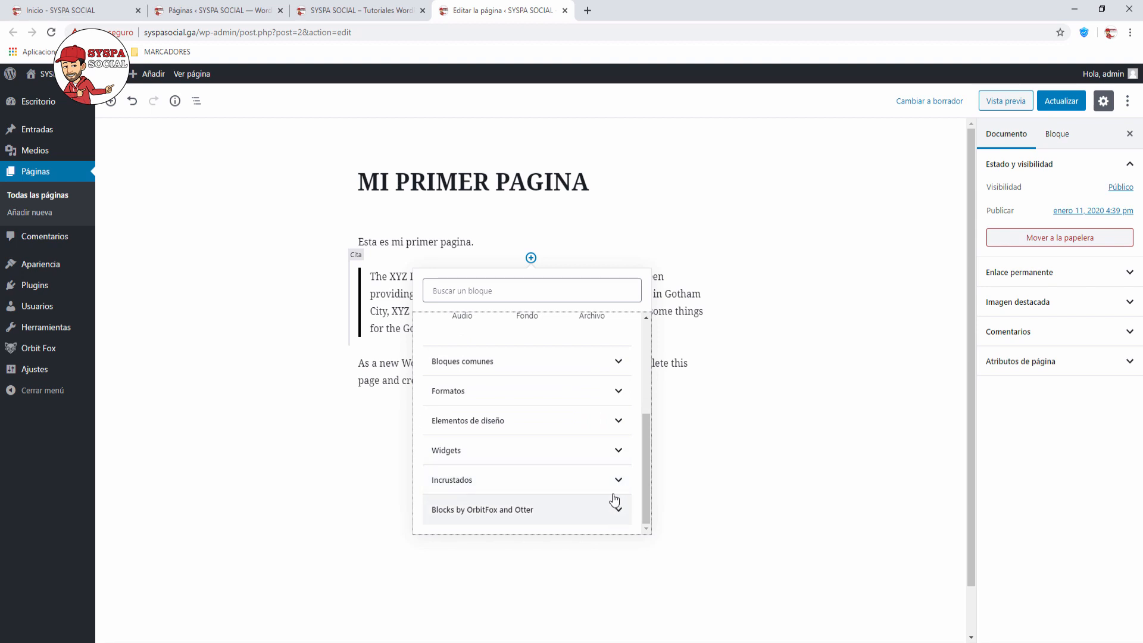
pyautogui.moveTo(642, 509); pyautogui.dragTo(642, 387)
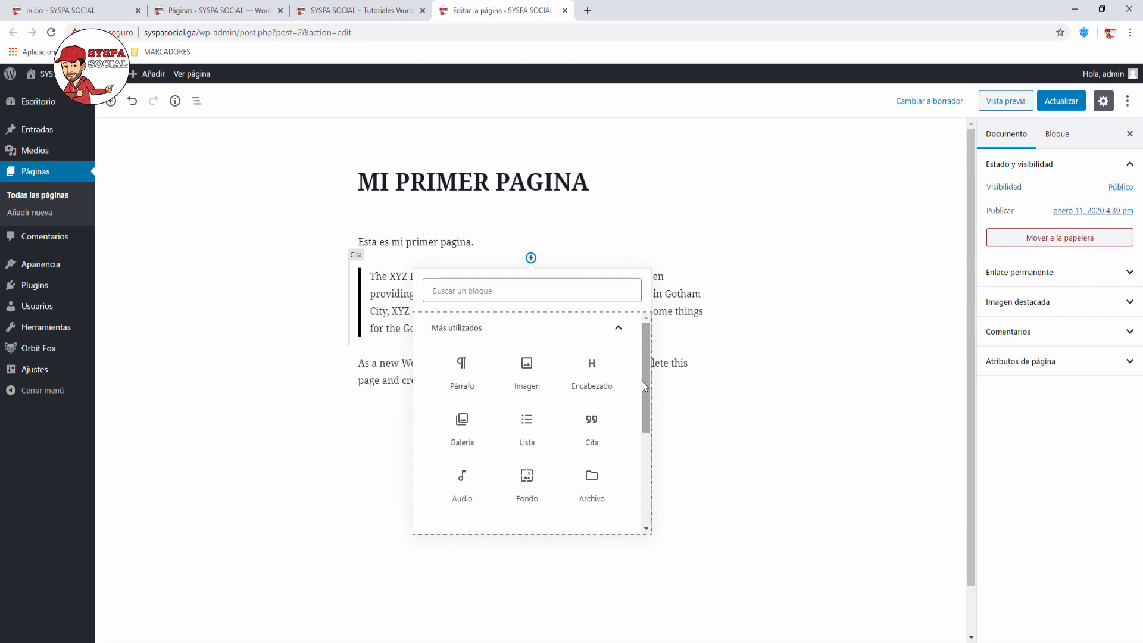
pyautogui.click(527, 373)
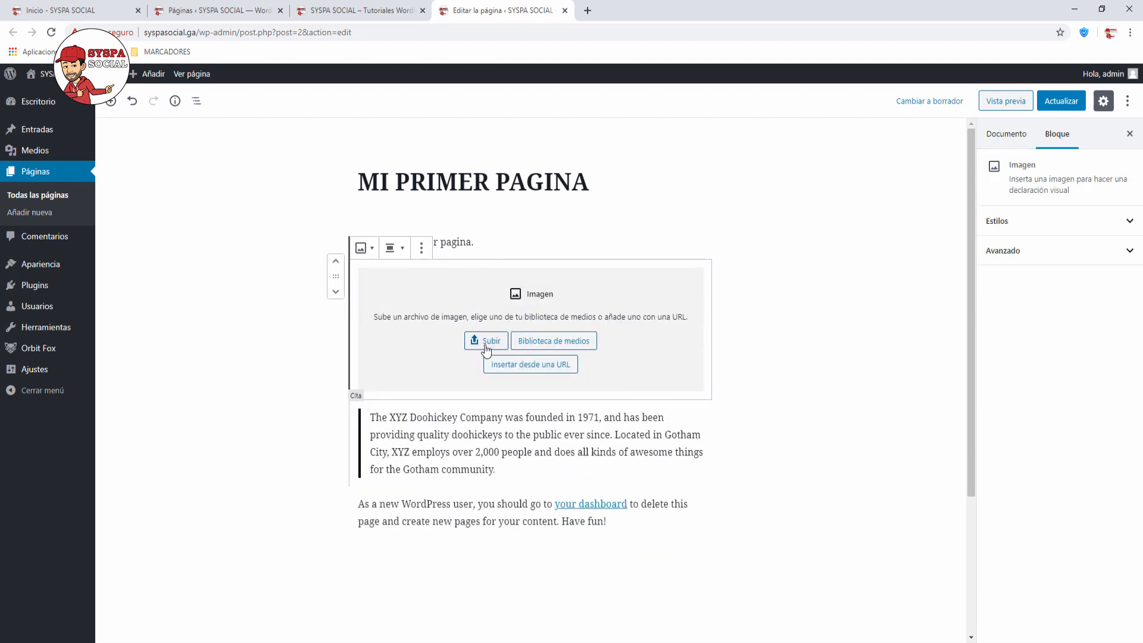
pyautogui.click(553, 344)
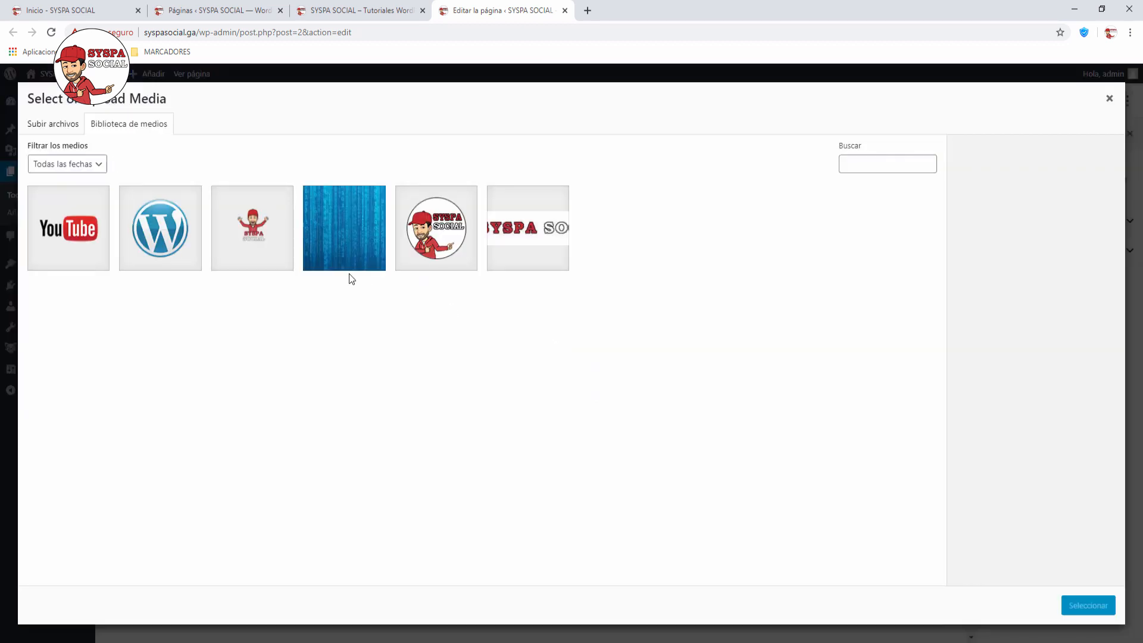
pyautogui.click(270, 232)
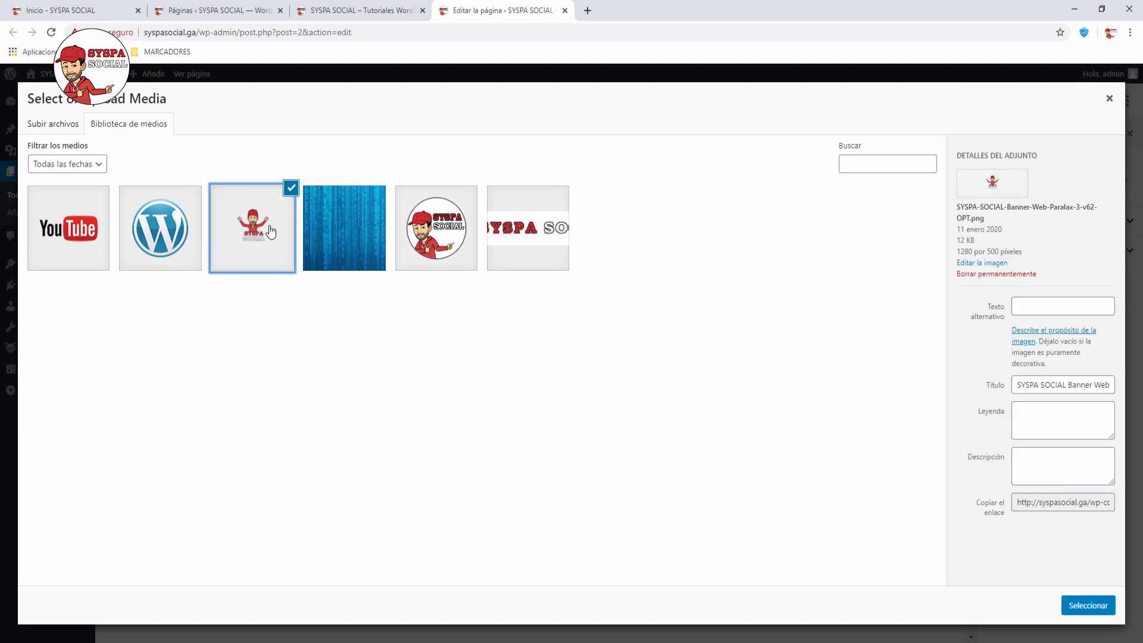
pyautogui.click(1068, 603)
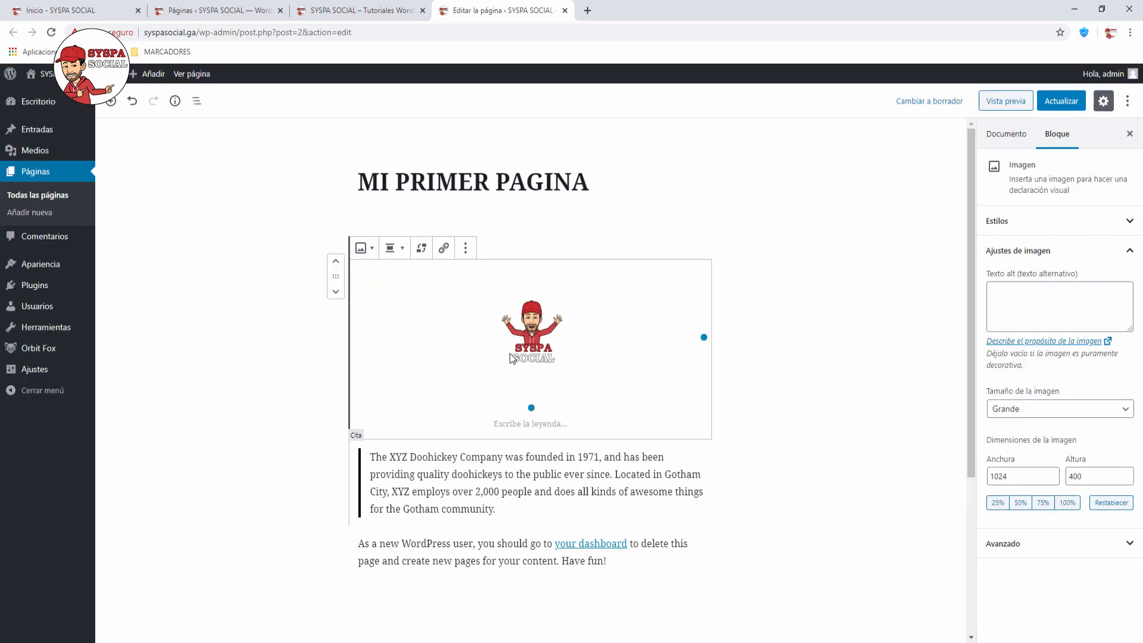
pyautogui.moveTo(704, 338)
pyautogui.mouseDown()
pyautogui.moveTo(762, 333)
pyautogui.moveTo(697, 333)
pyautogui.moveTo(711, 337)
pyautogui.mouseUp()
pyautogui.click(749, 358)
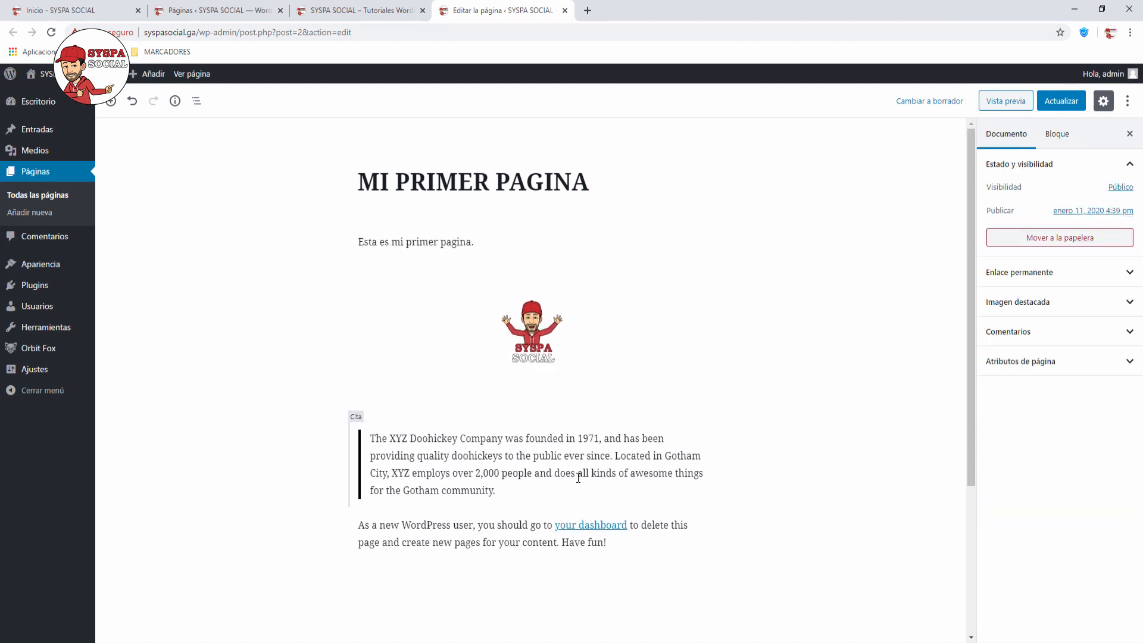
# Step: Rewrite the quote as three lines congratulating readers and asking them to subscribe, ring the bell and like
pyautogui.moveTo(373, 440); pyautogui.dragTo(497, 494)
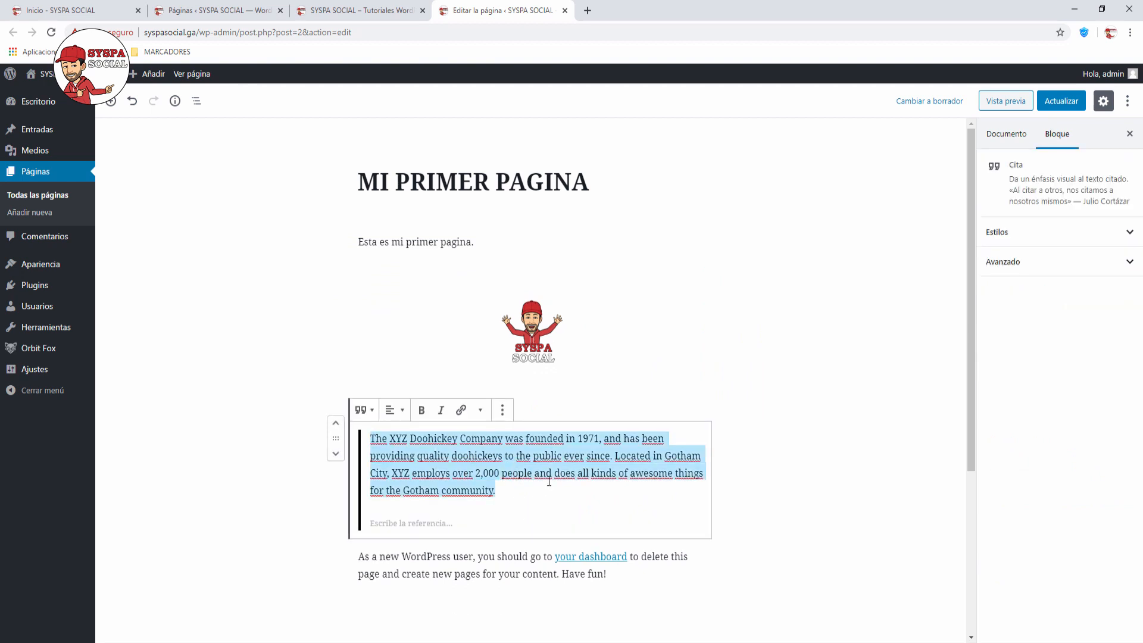
pyautogui.write('Los felic')
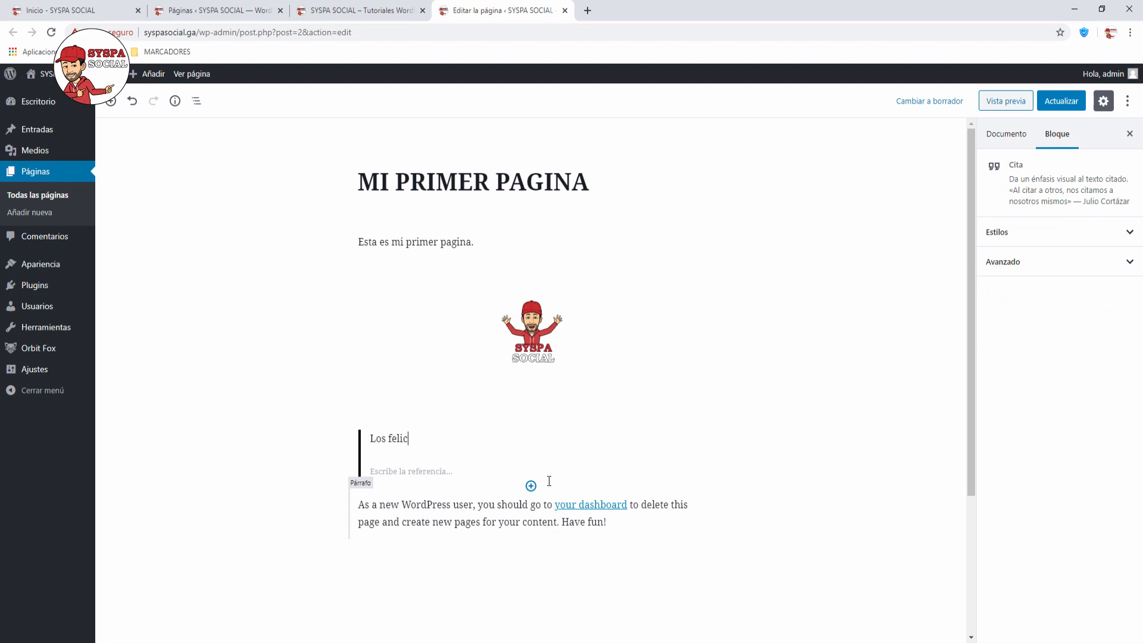
pyautogui.write('ito por haber creado syu primer')
pyautogui.press('BackSpace')
pyautogui.press('BackSpace')
pyautogui.press('BackSpace')
pyautogui.press('BackSpace')
pyautogui.press('BackSpace')
pyautogui.write('primer pagina')
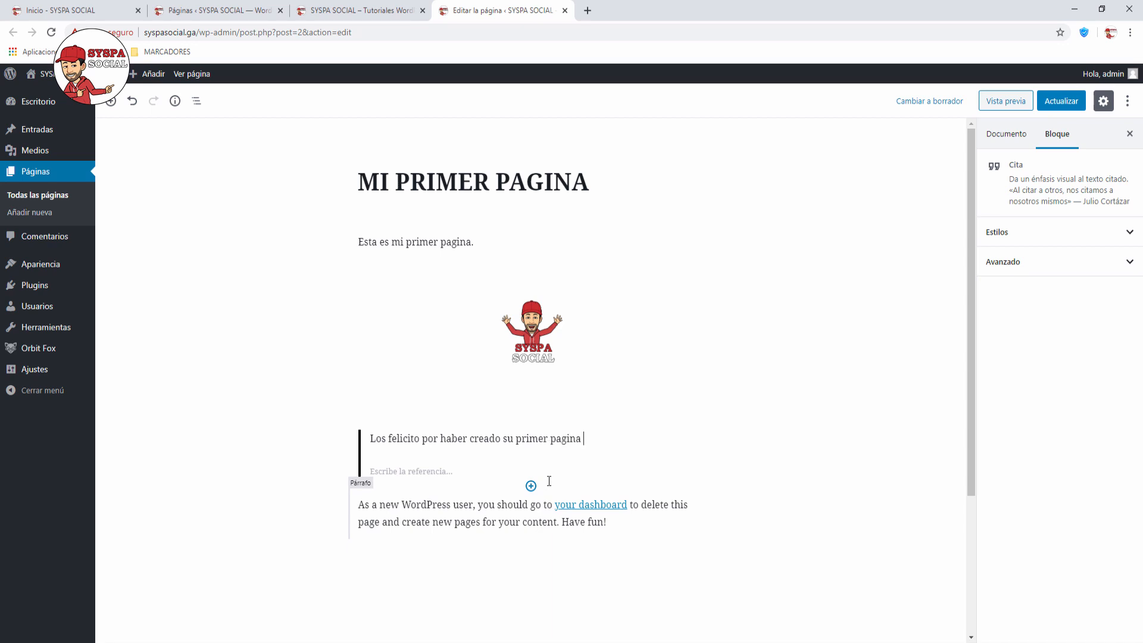
pyautogui.write(' web !')
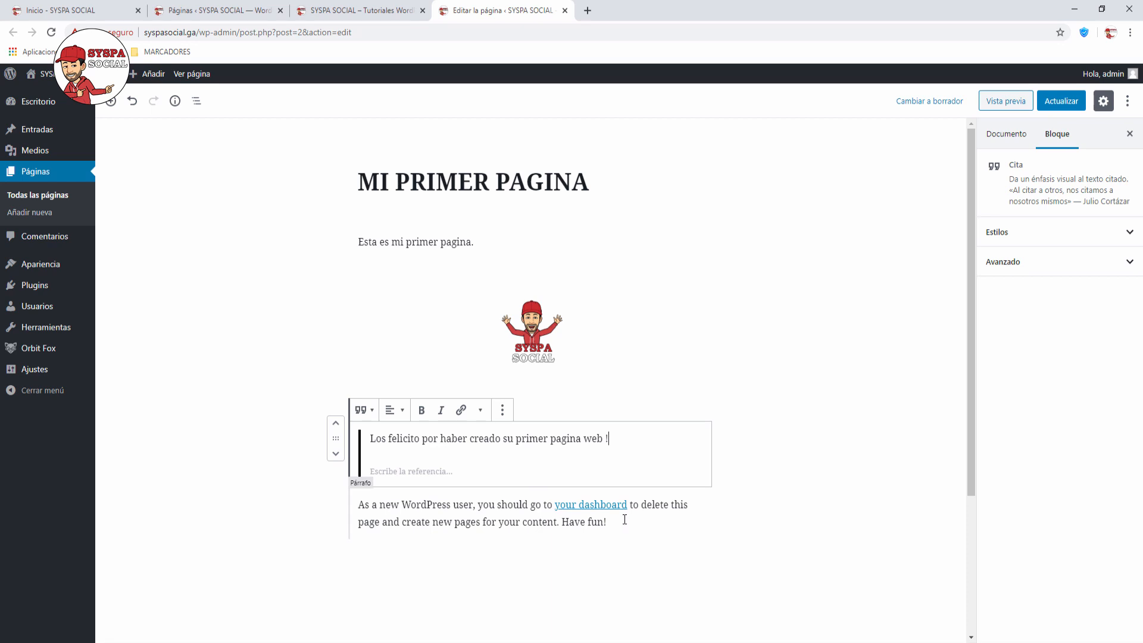
pyautogui.press('Return')
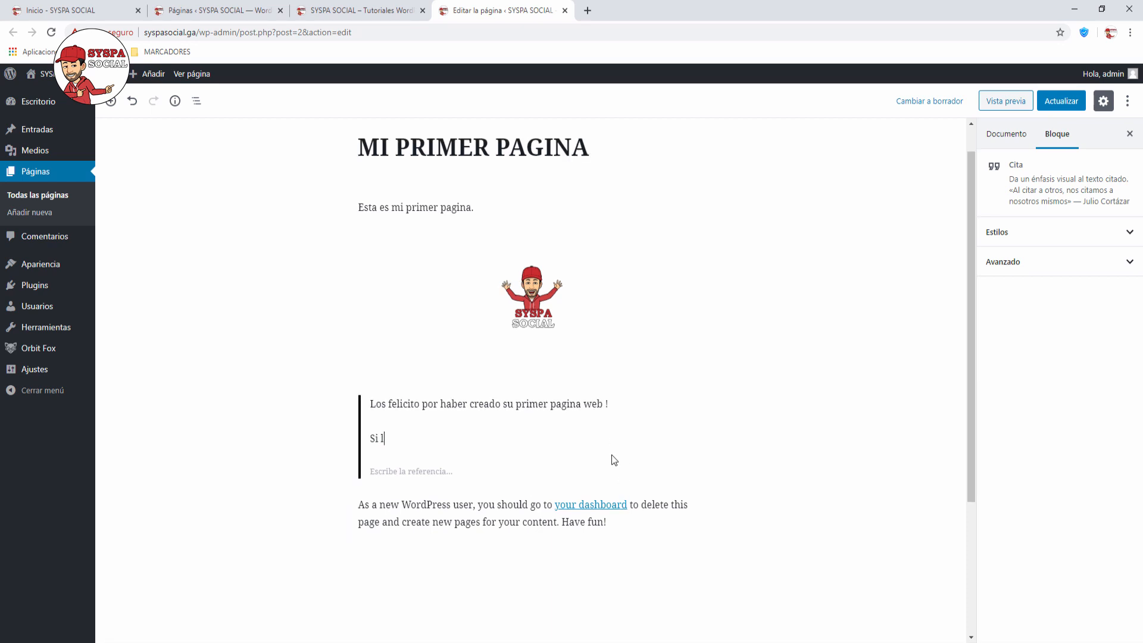
pyautogui.write('Si les gusto, por favor les peido')
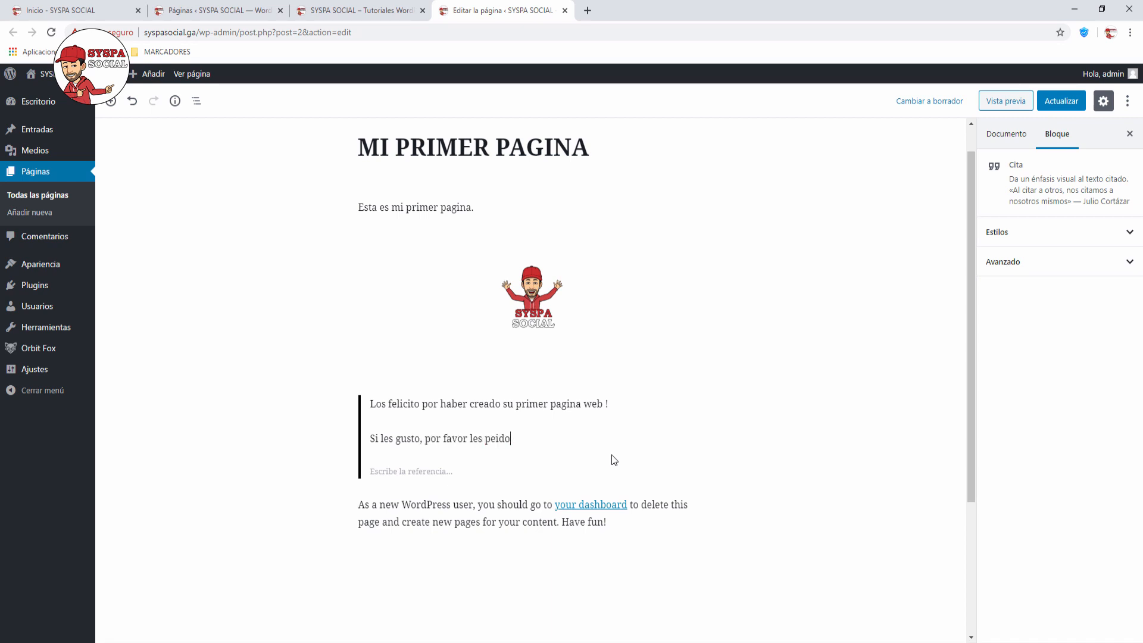
pyautogui.press('BackSpace')
pyautogui.press('BackSpace')
pyautogui.press('BackSpace')
pyautogui.press('BackSpace')
pyautogui.write('ido se sus')
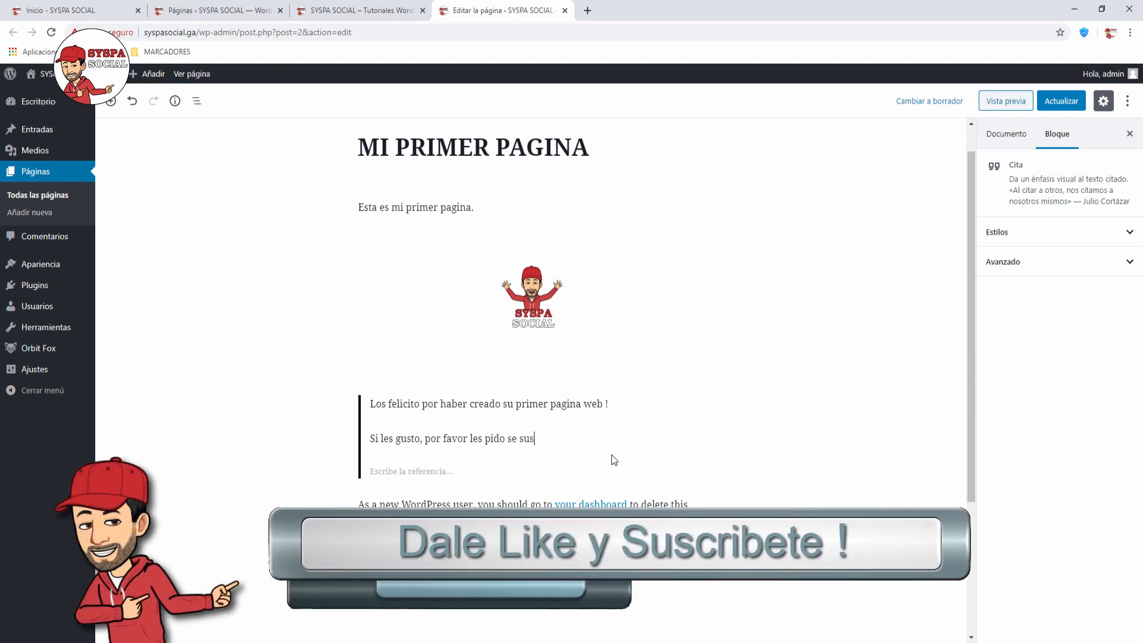
pyautogui.write('criban !!!')
pyautogui.press('Return')
pyautogui.write('no olvid')
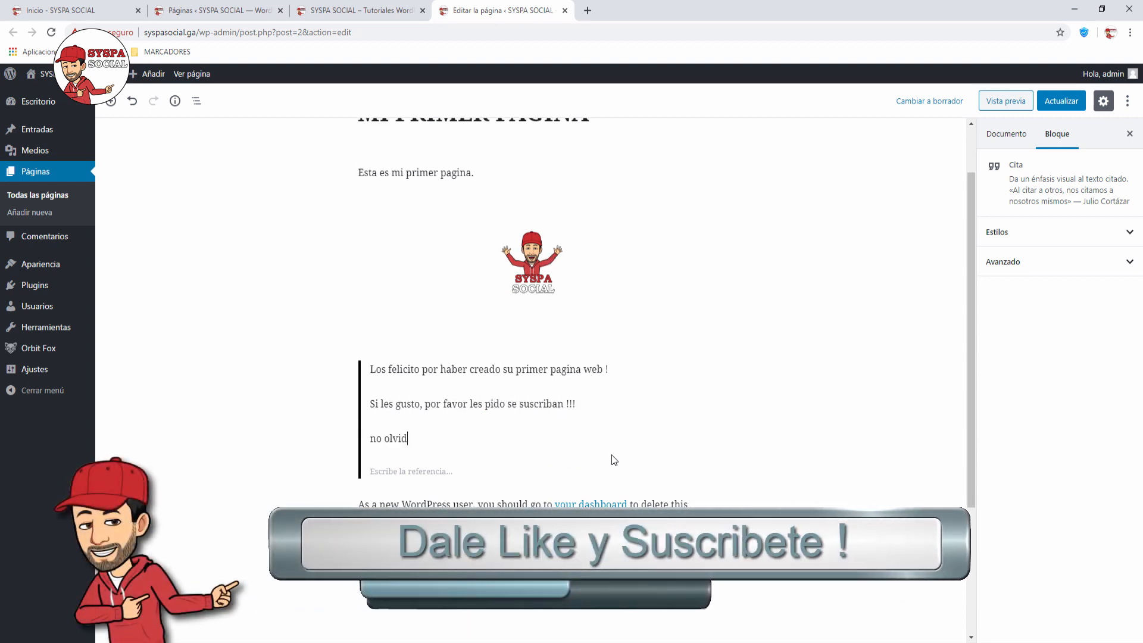
pyautogui.write('en la campanita')
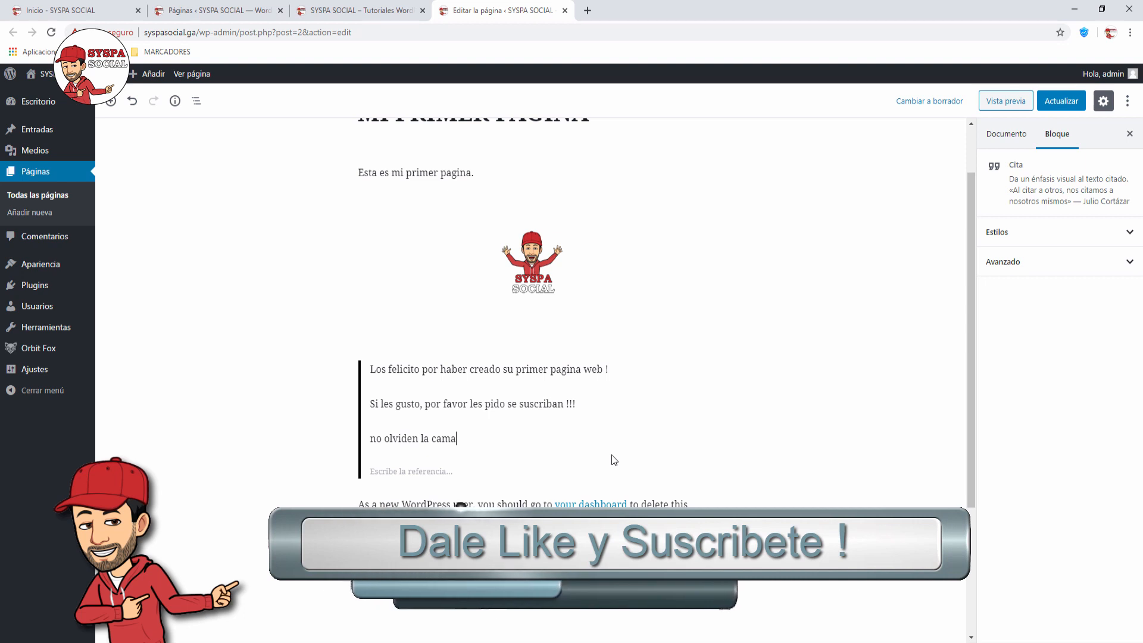
pyautogui.write(' y e')
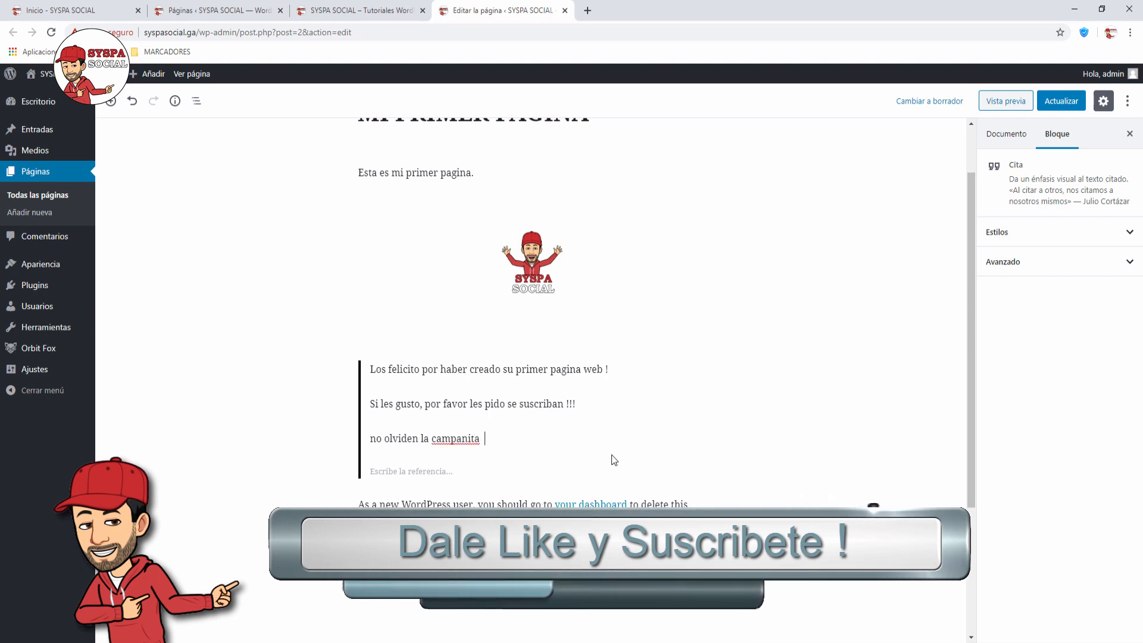
pyautogui.write('l like!!! :)')
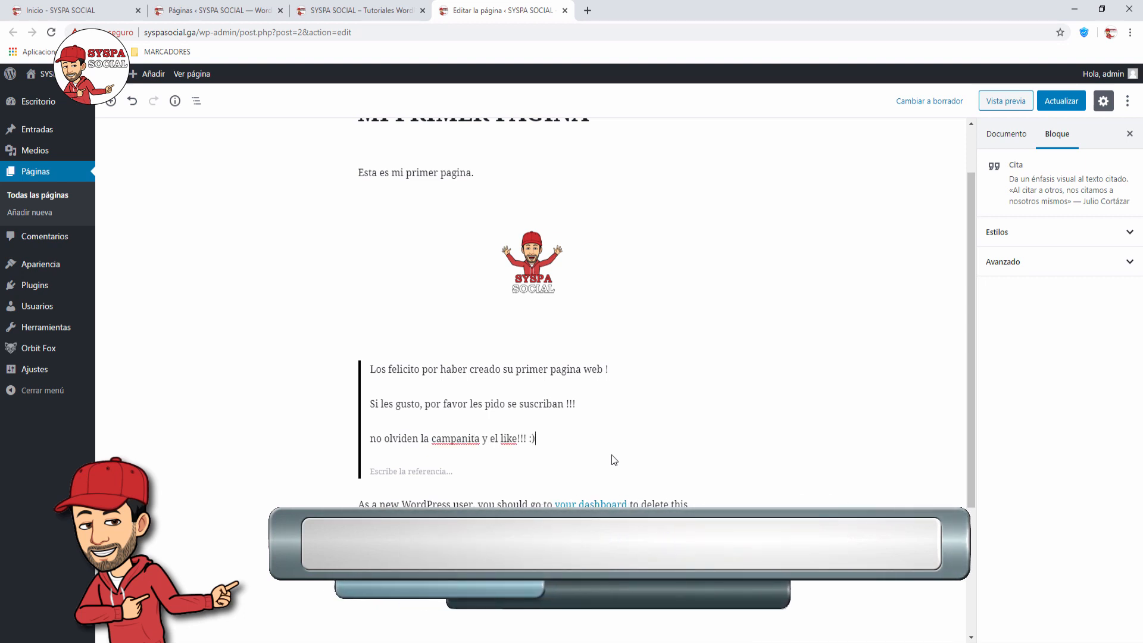
pyautogui.click(446, 505)
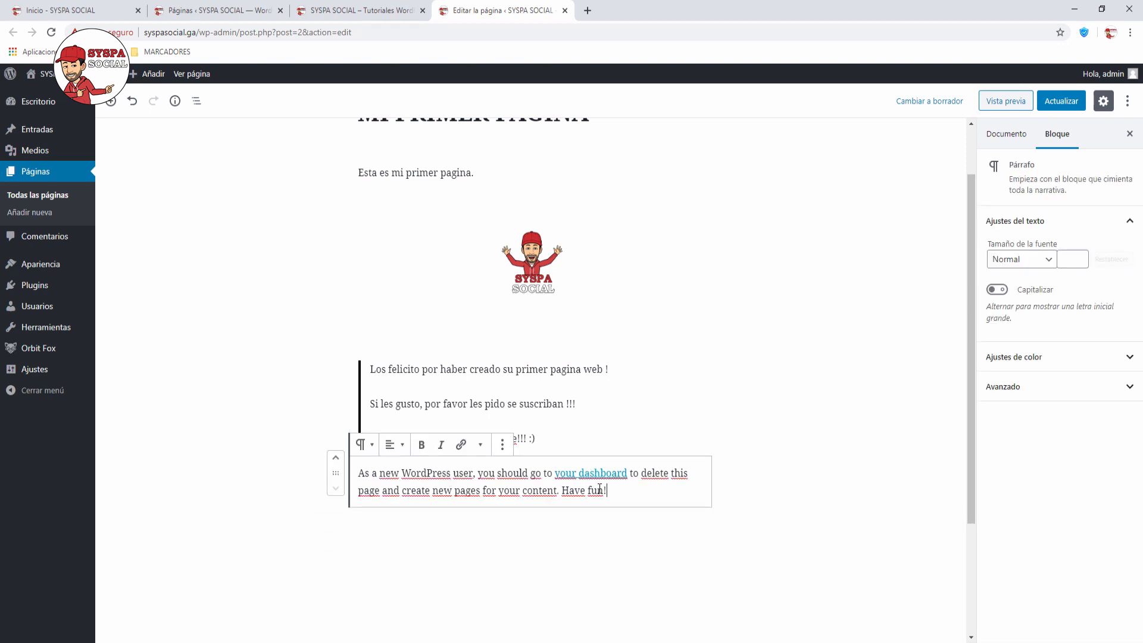
pyautogui.moveTo(599, 489); pyautogui.dragTo(352, 473)
pyautogui.press('BackSpace')
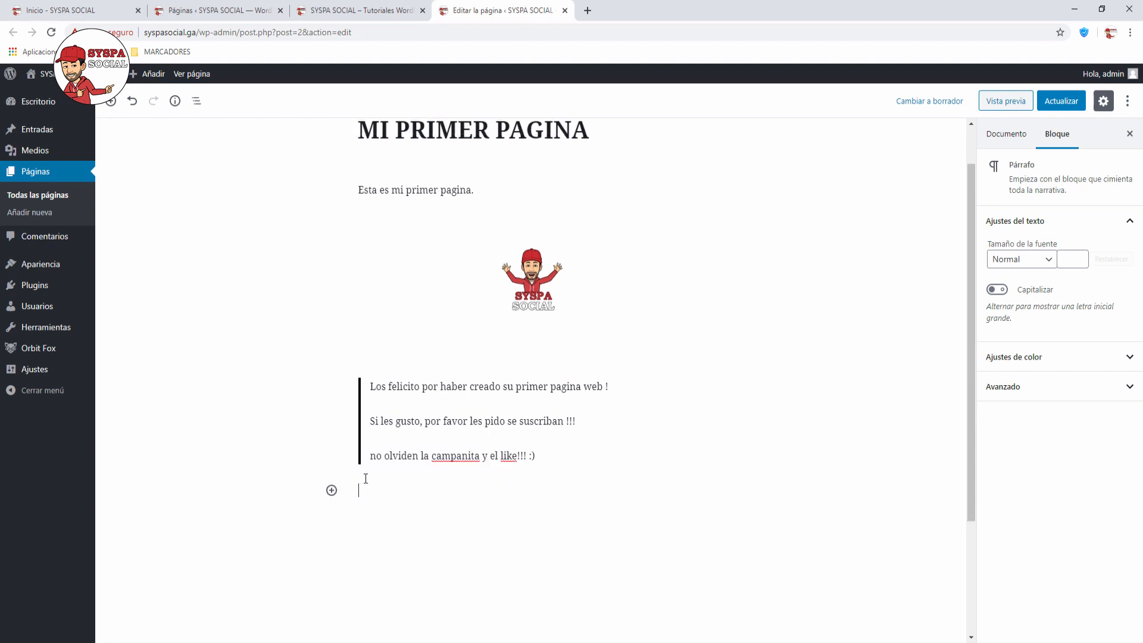
pyautogui.write('Enlace a mi pagina web www.s')
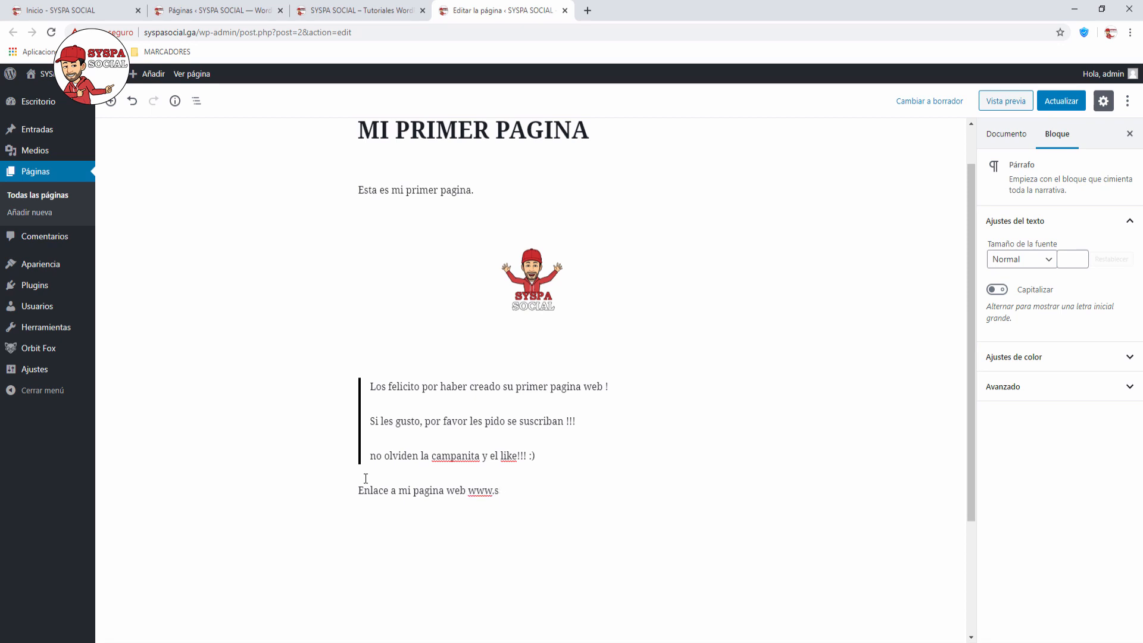
pyautogui.write('yspasocial.com')
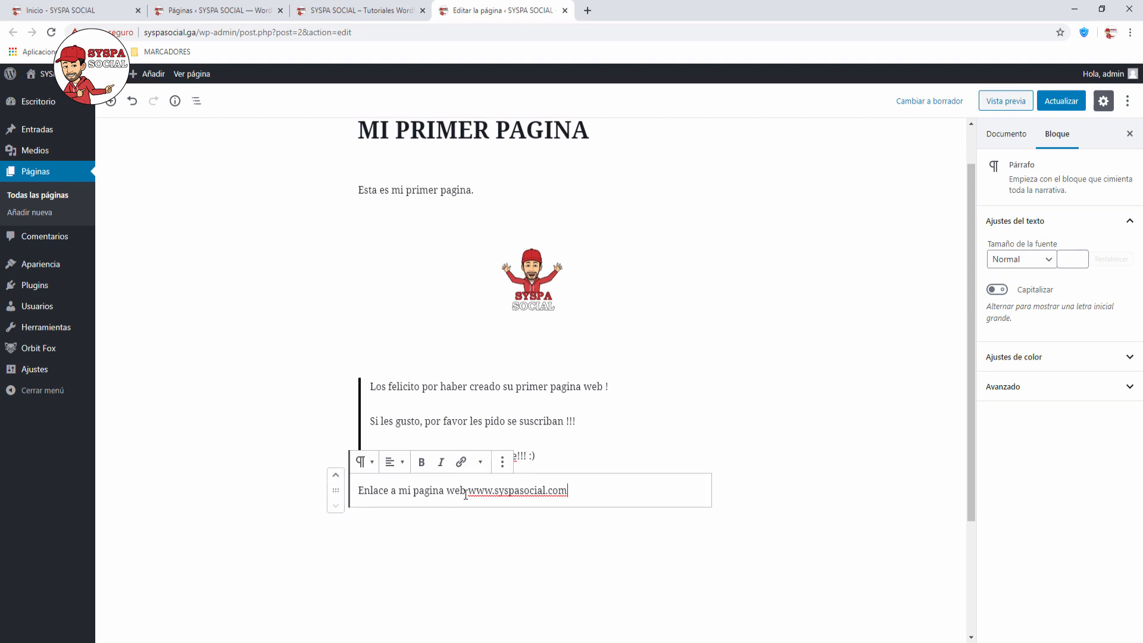
pyautogui.moveTo(577, 493); pyautogui.dragTo(471, 494)
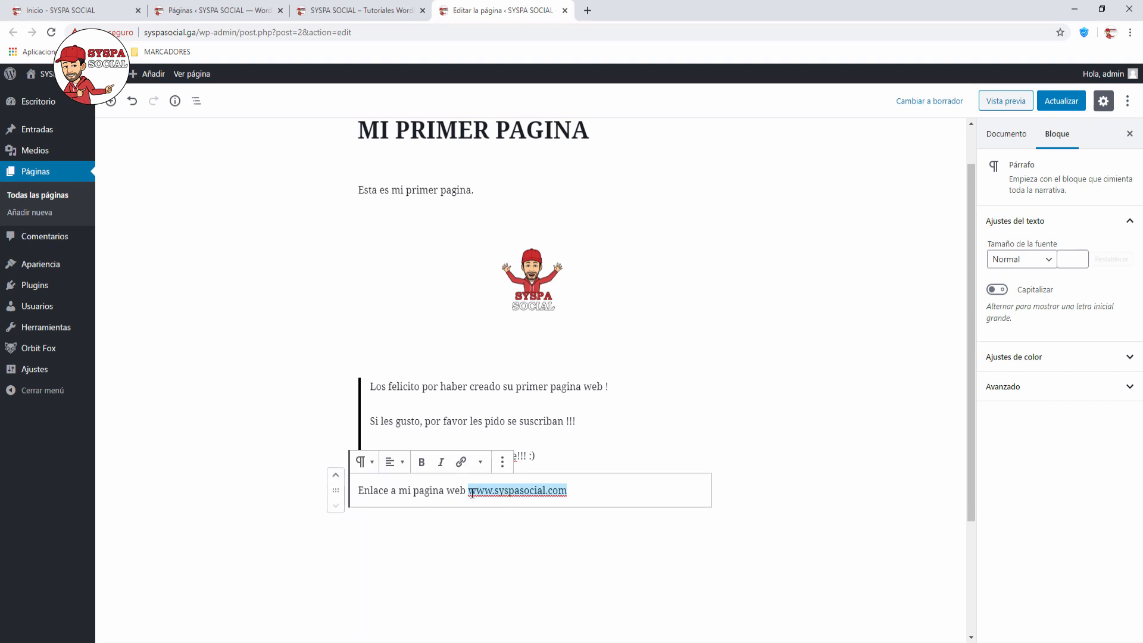
pyautogui.click(461, 463)
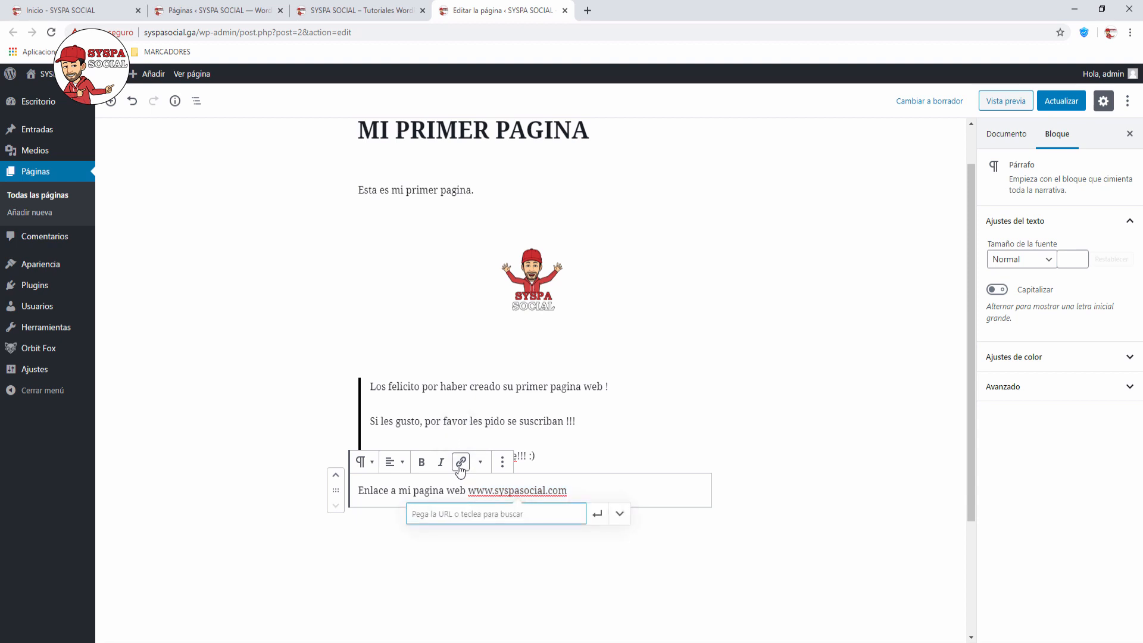
pyautogui.write('www.syspasocial')
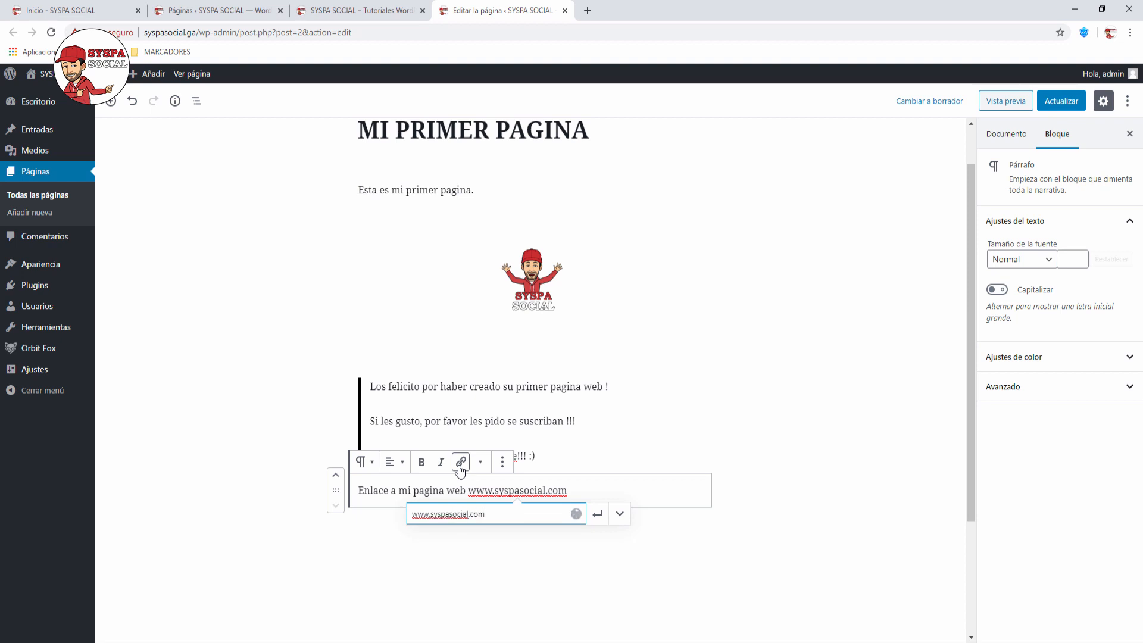
pyautogui.write('.com')
pyautogui.click(620, 514)
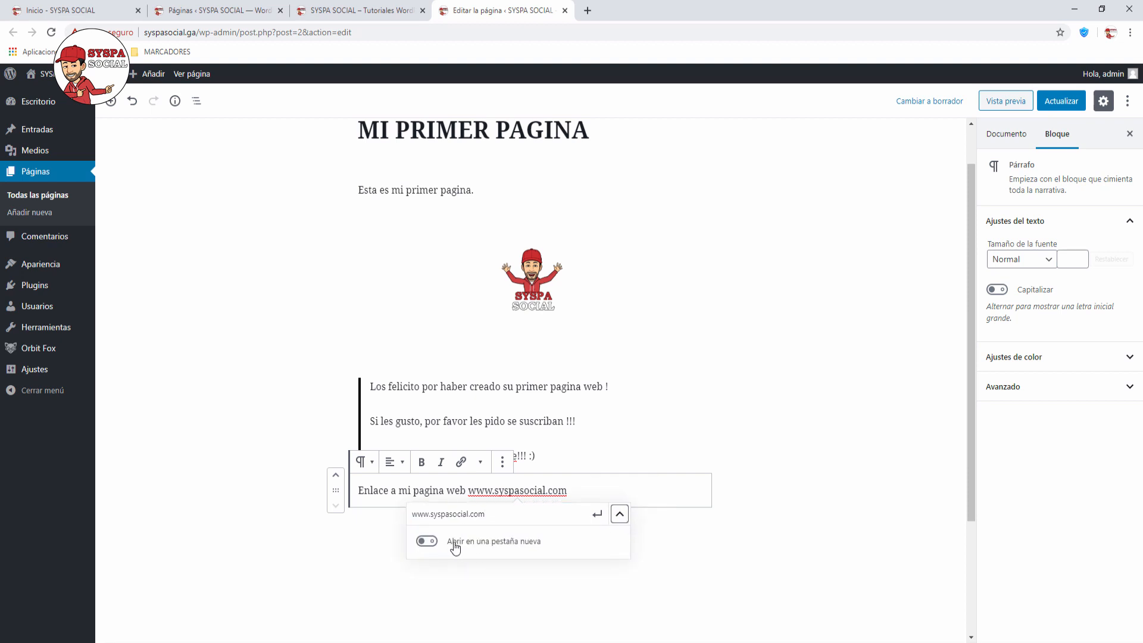
pyautogui.click(428, 542)
pyautogui.click(596, 515)
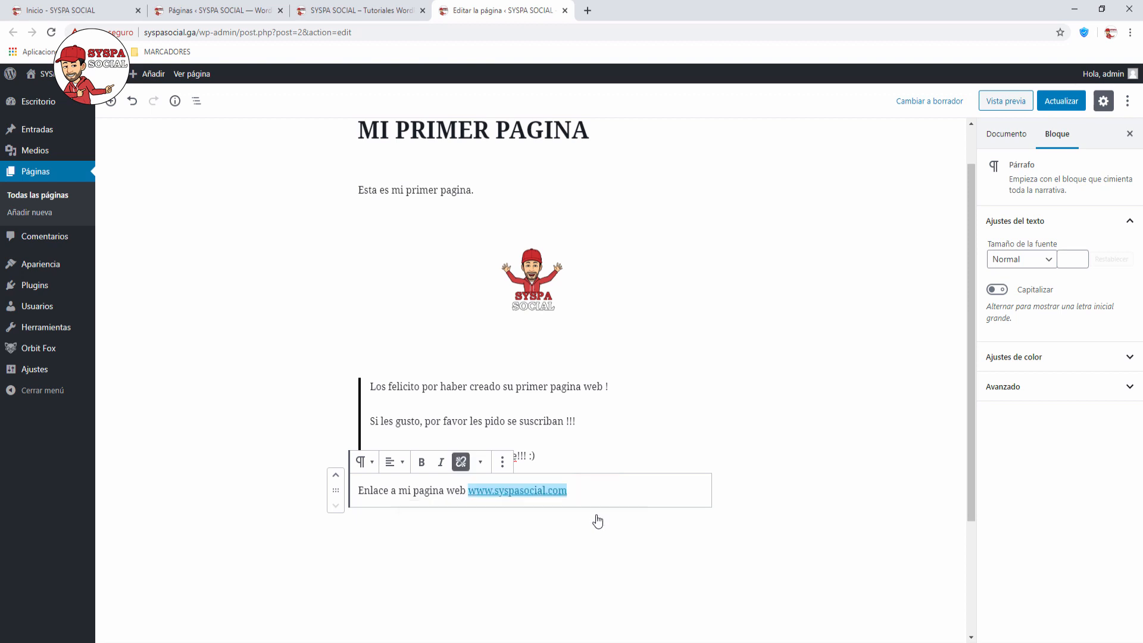
pyautogui.click(770, 449)
pyautogui.scroll(2, 771, 448)
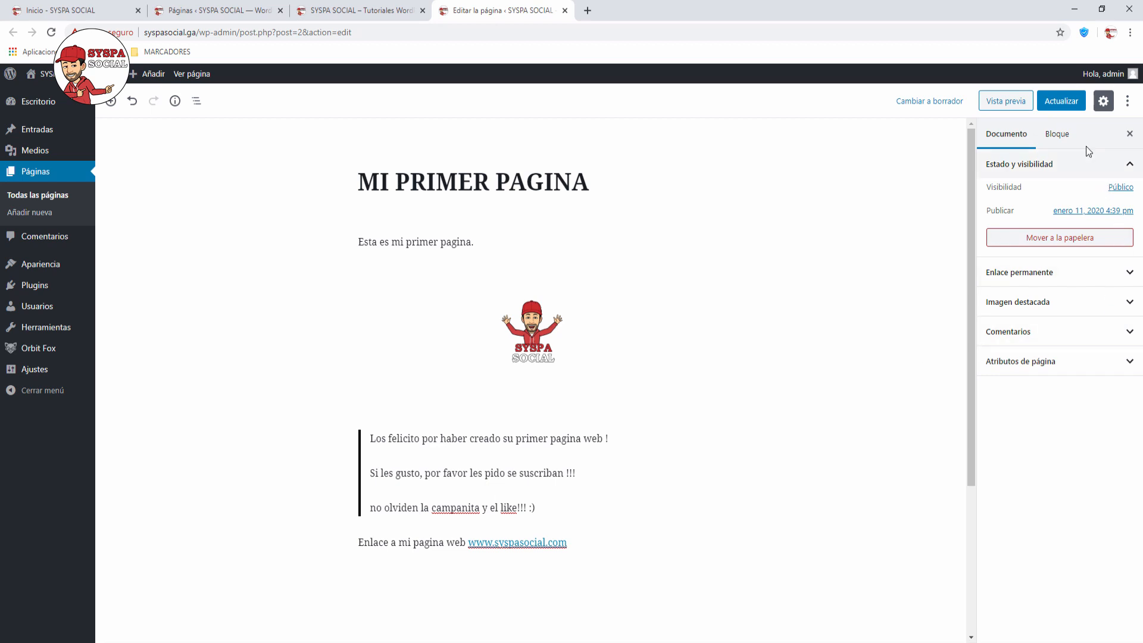
# Step: Save the MI PRIMER PAGINA page with Actualizar
pyautogui.click(1061, 101)
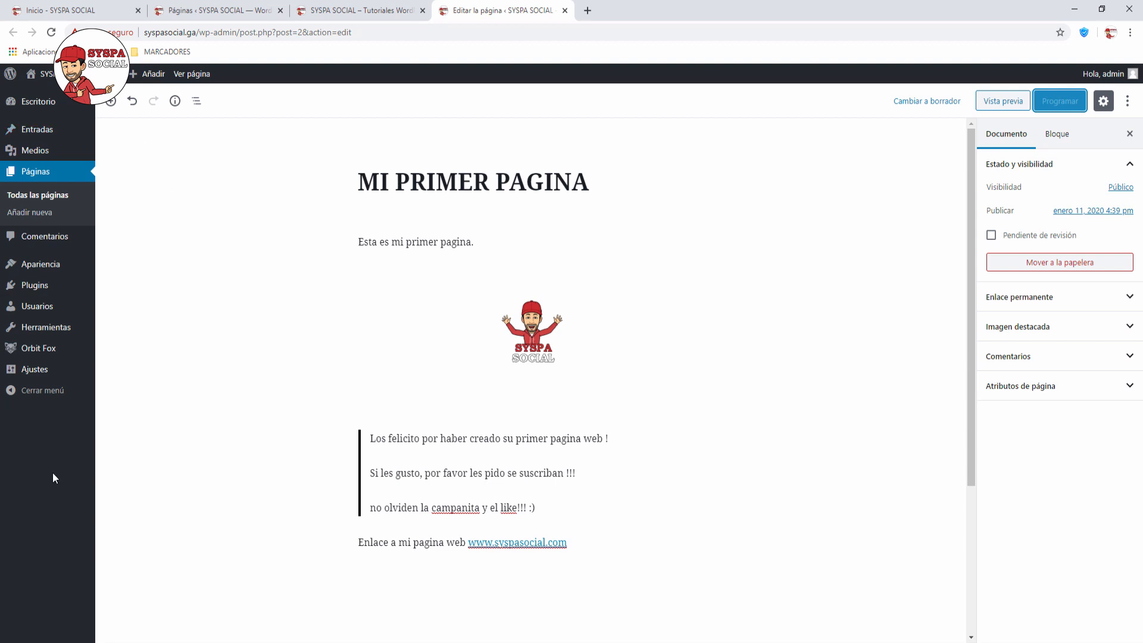
pyautogui.moveTo(42, 132)
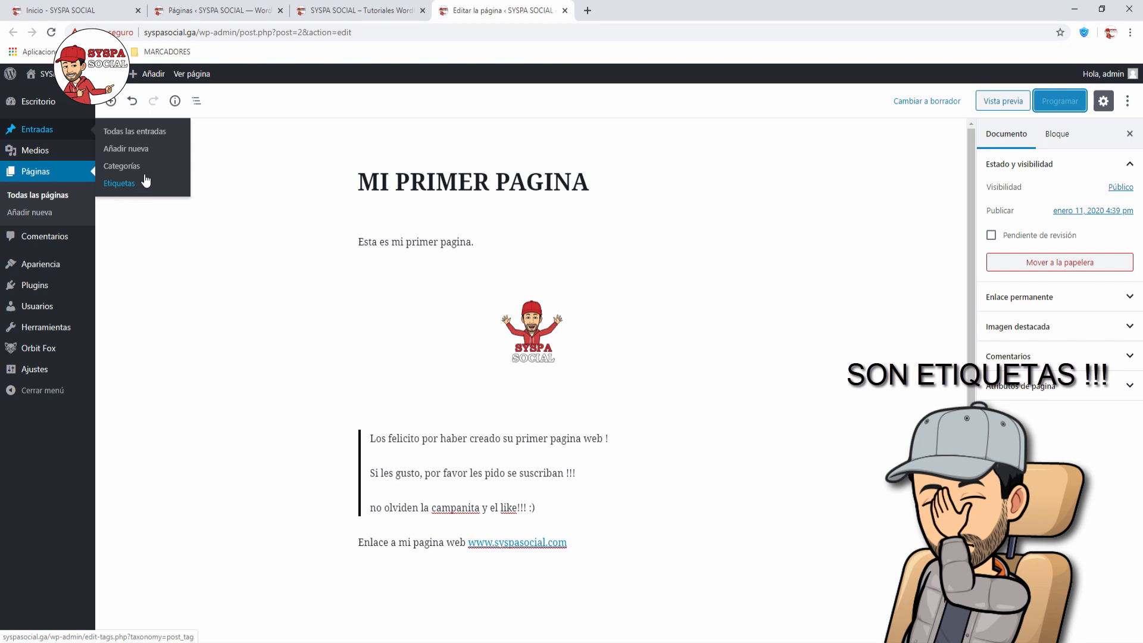
# Step: In Categorías, enter 'wordpress' as the new category's name and slug
pyautogui.click(122, 167)
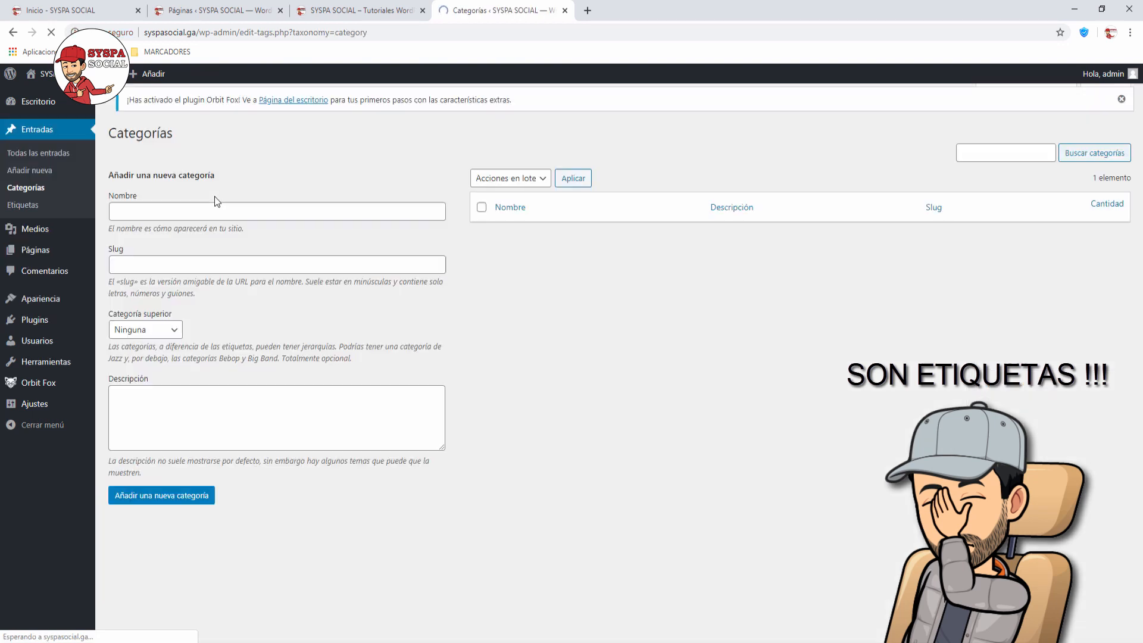
pyautogui.moveTo(507, 247)
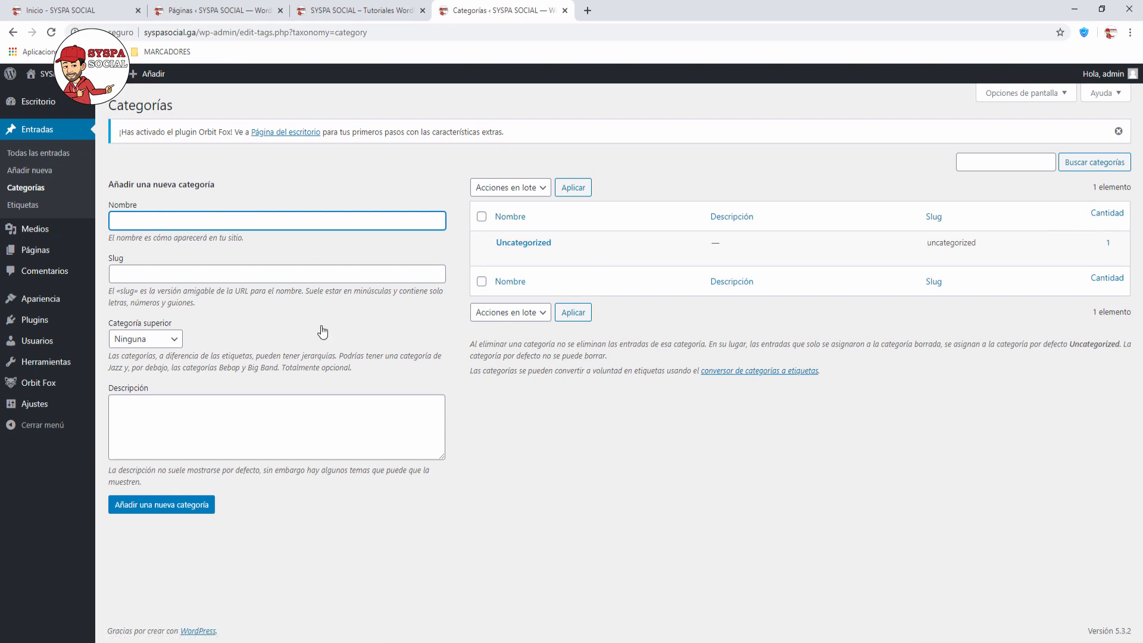
pyautogui.write('wordpress')
pyautogui.click(151, 275)
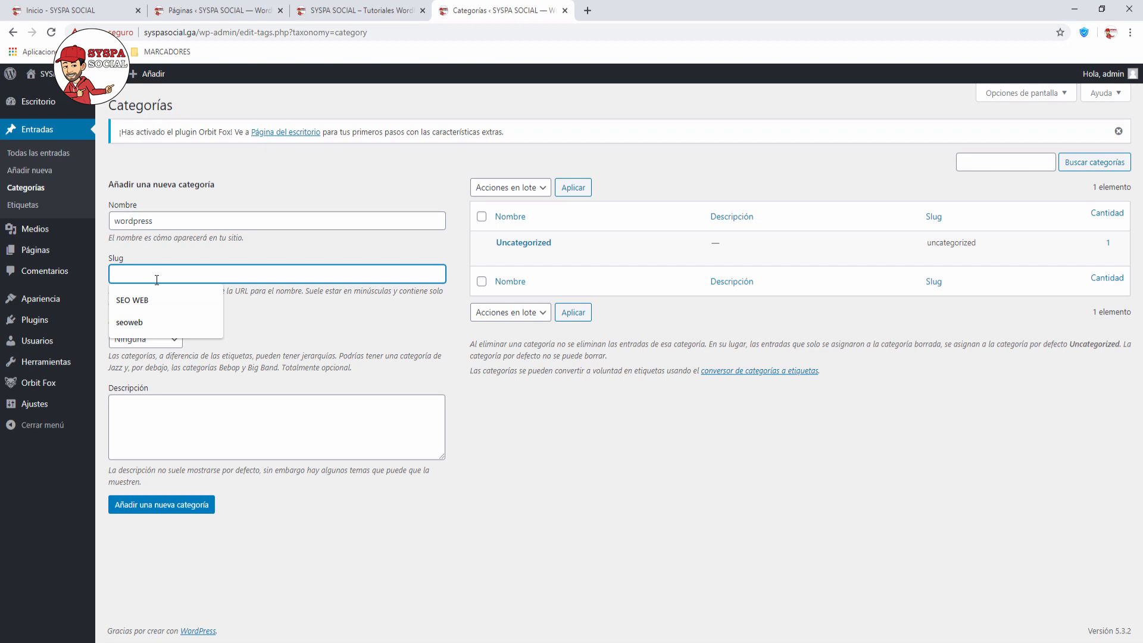
pyautogui.write('wordpress')
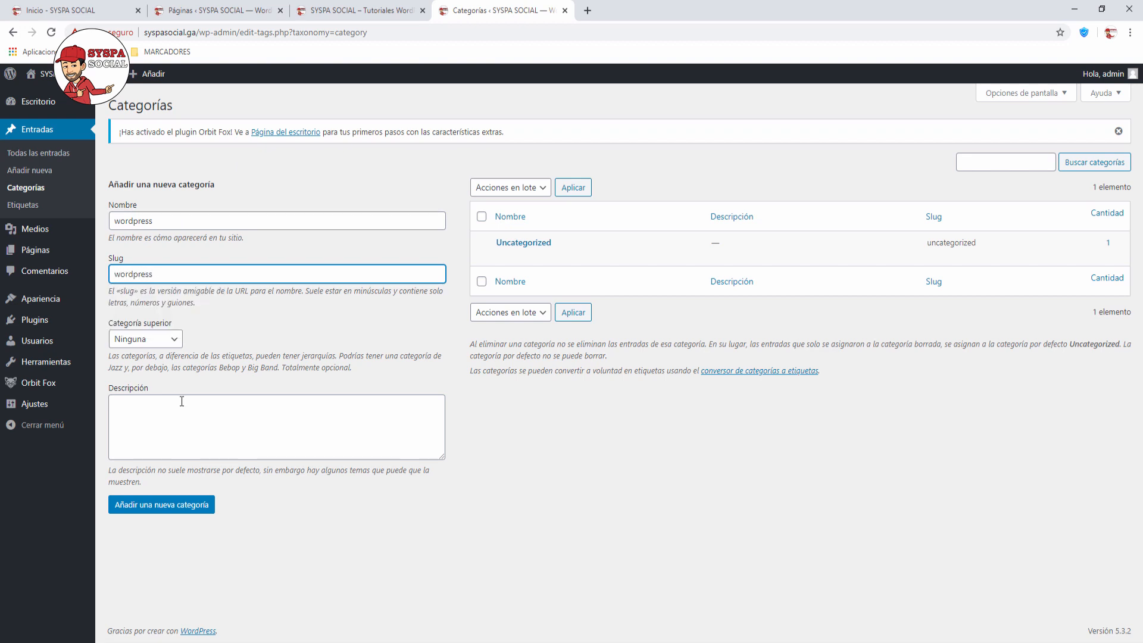
pyautogui.click(181, 401)
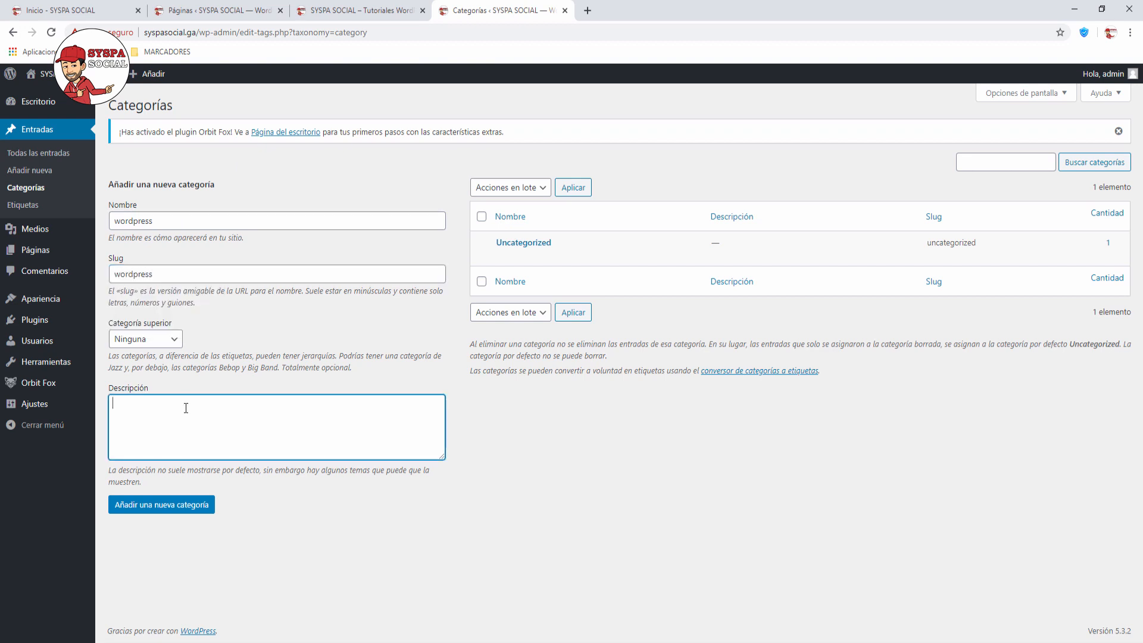
# Step: Keep parent Ninguna, describe it 'conjunto de entradas de wordpress', and add the category
pyautogui.click(179, 344)
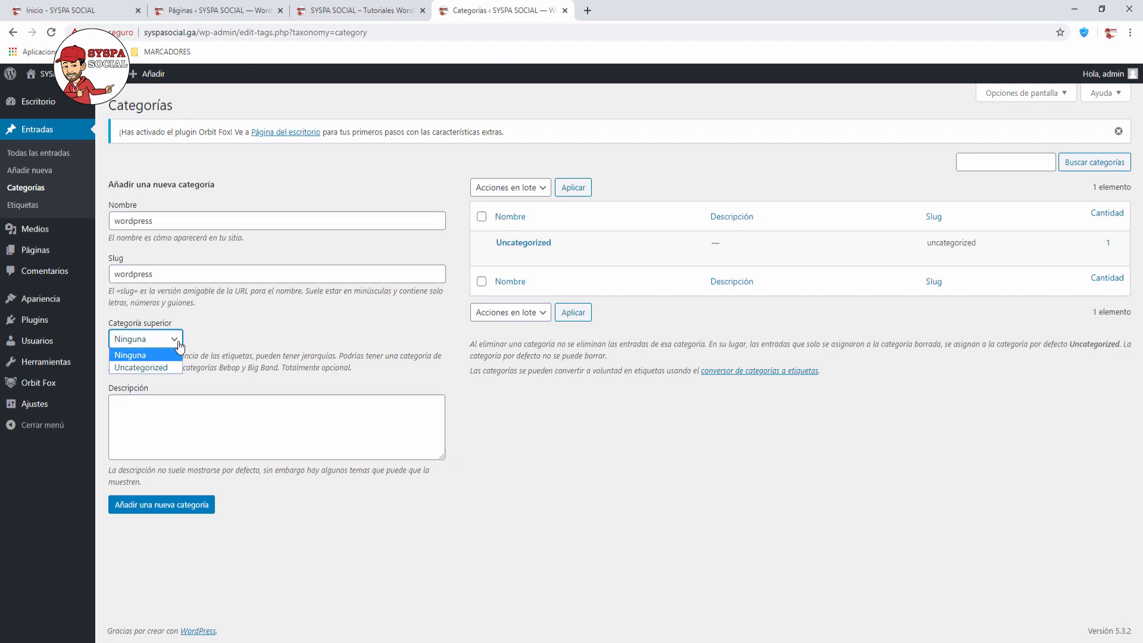
pyautogui.click(179, 344)
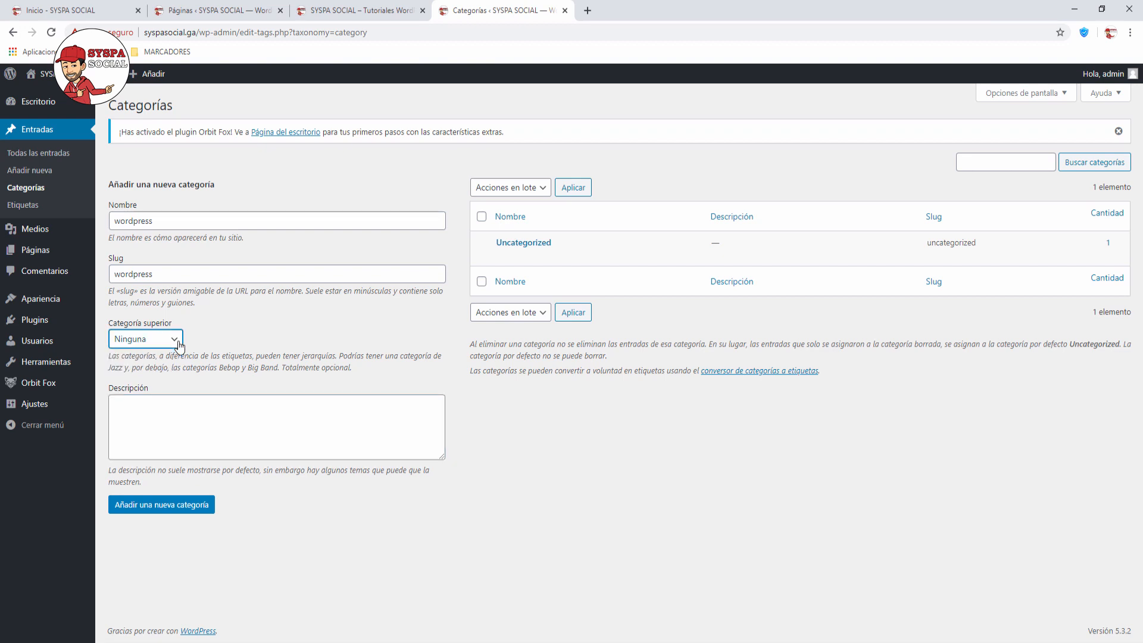
pyautogui.click(147, 411)
pyautogui.write('con')
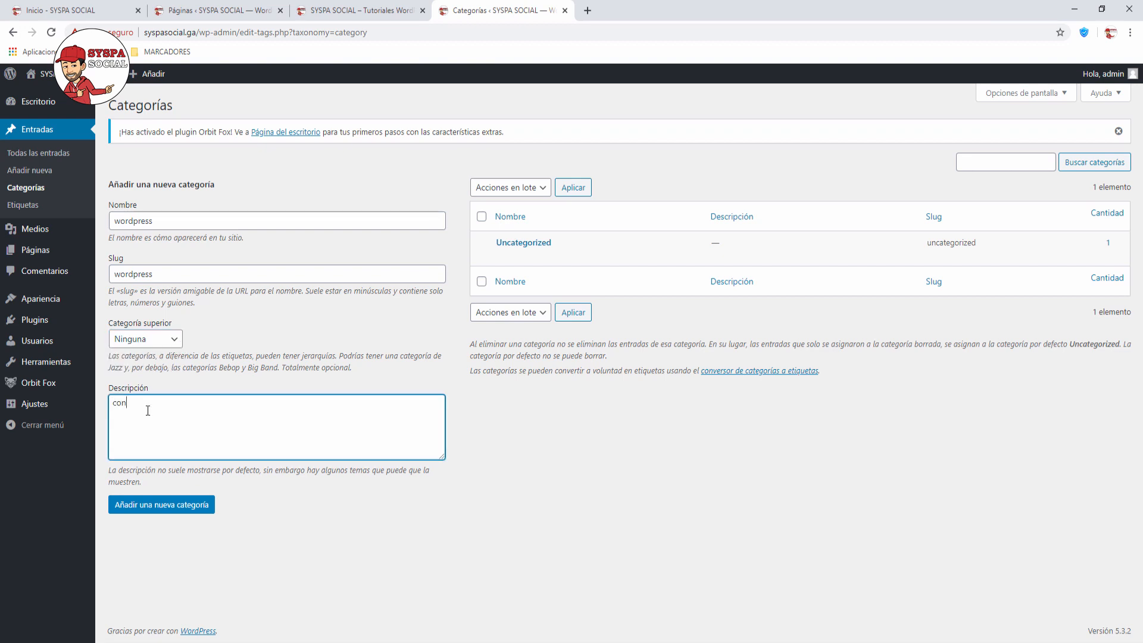
pyautogui.write('junto de entradas de wordpress')
pyautogui.click(166, 510)
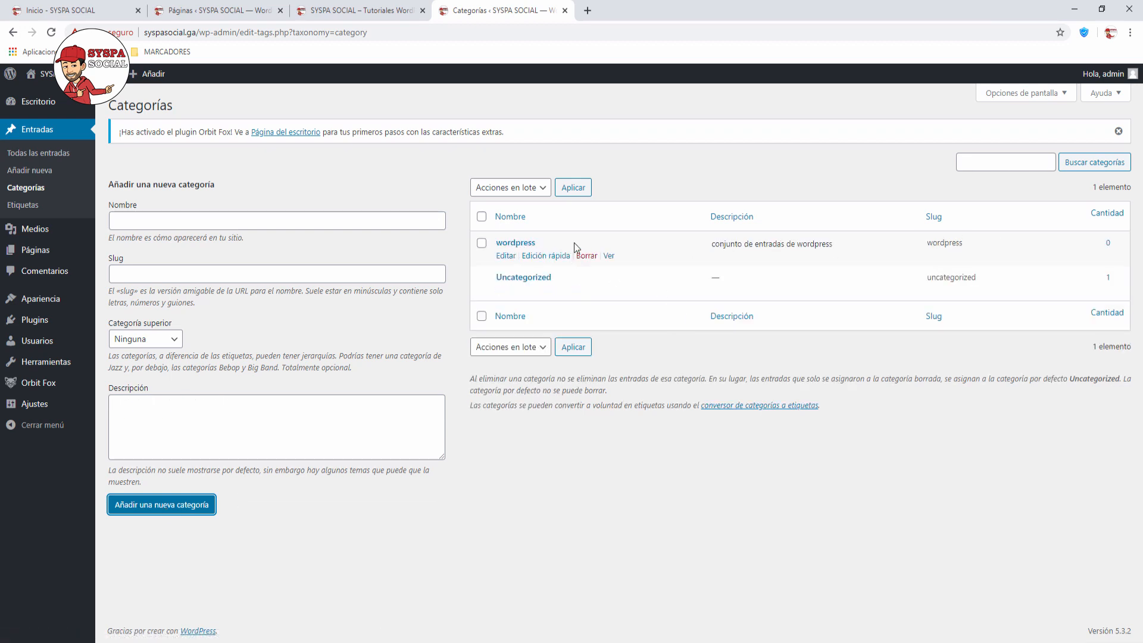
# Step: Add category 'youtube' with slug youtube, no parent, described 'Conjunto de tutoriales de youtube'
pyautogui.click(141, 216)
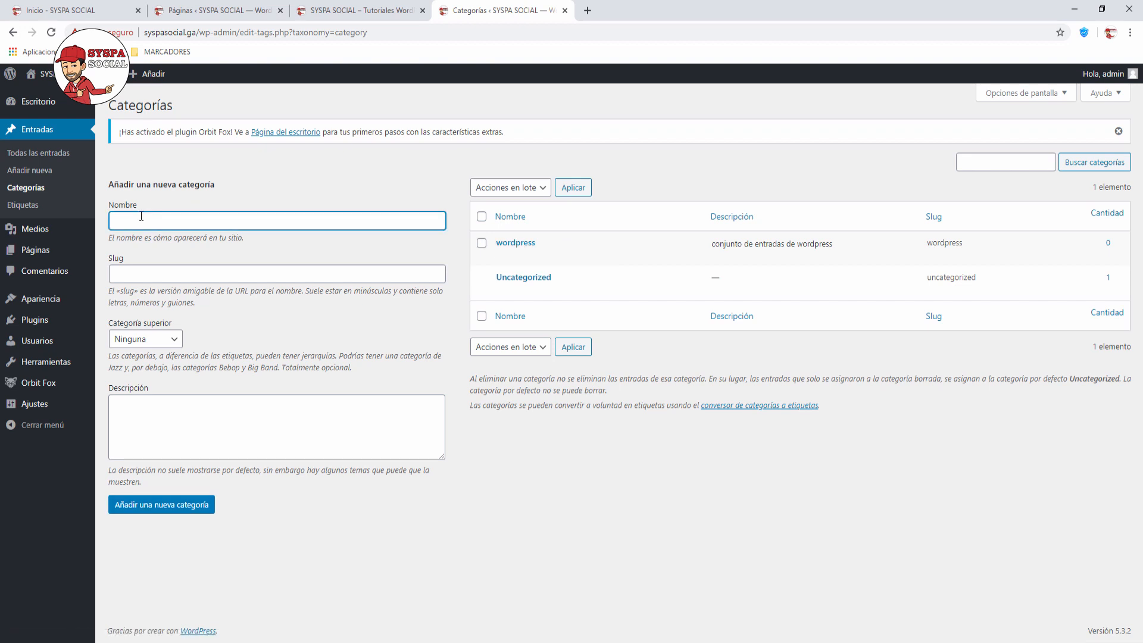
pyautogui.write('youtube')
pyautogui.click(144, 274)
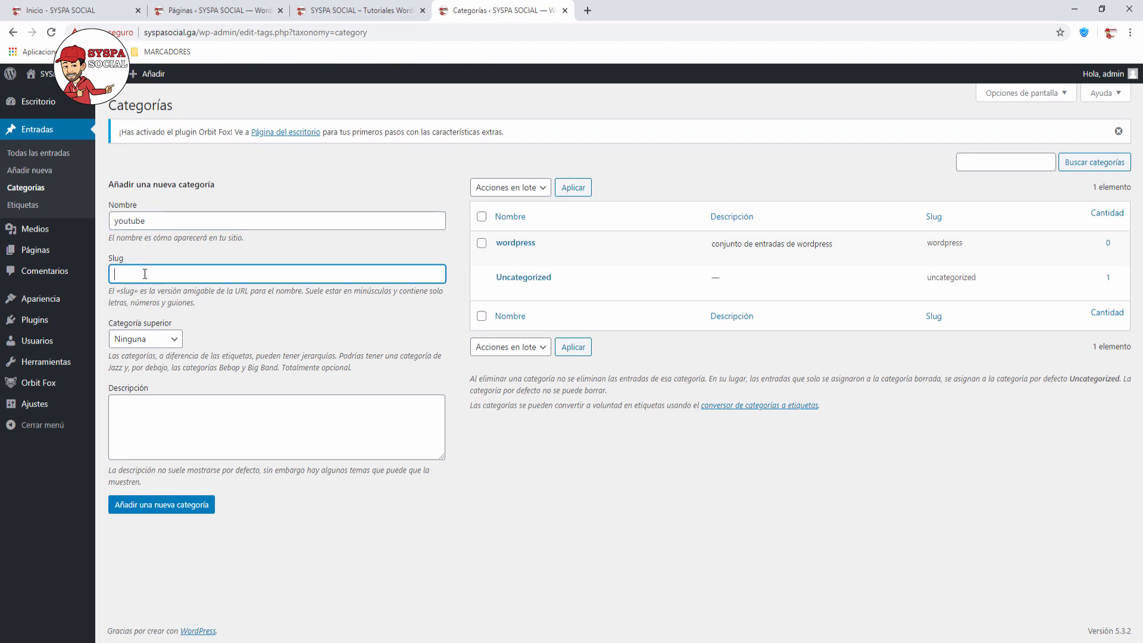
pyautogui.write('youtube')
pyautogui.click(167, 340)
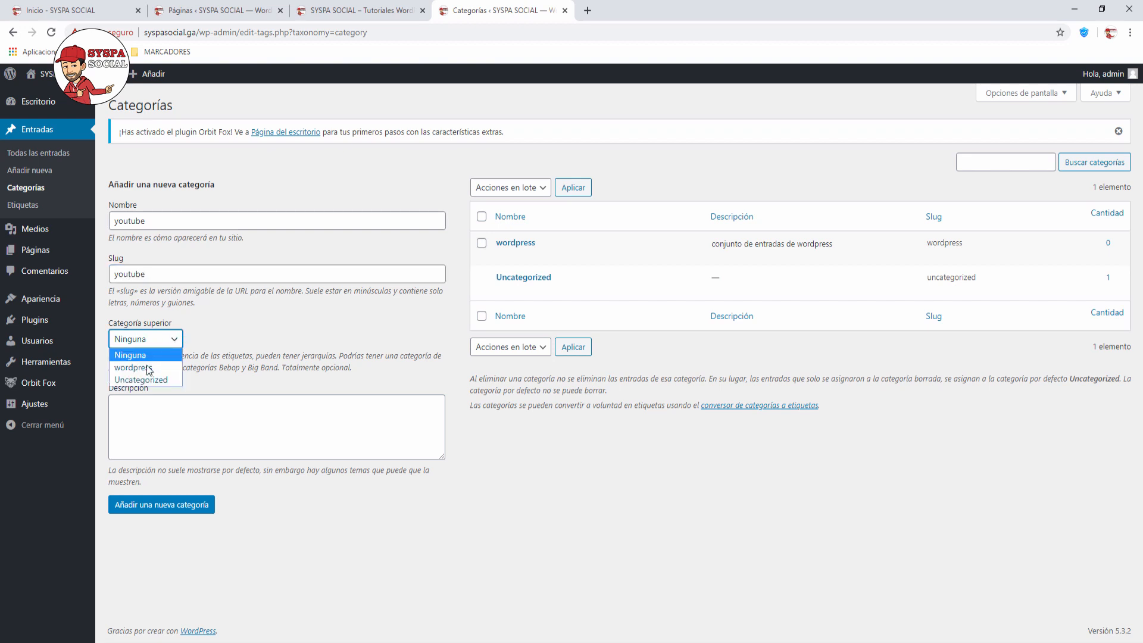
pyautogui.click(141, 407)
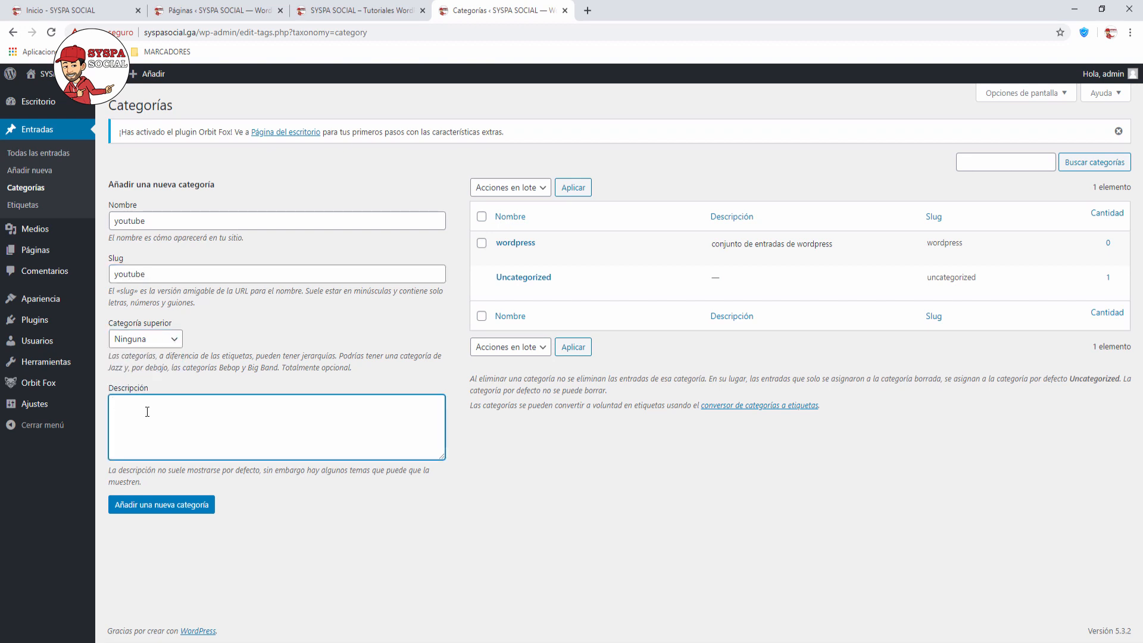
pyautogui.write('Conjunto de tutoriales de youtube')
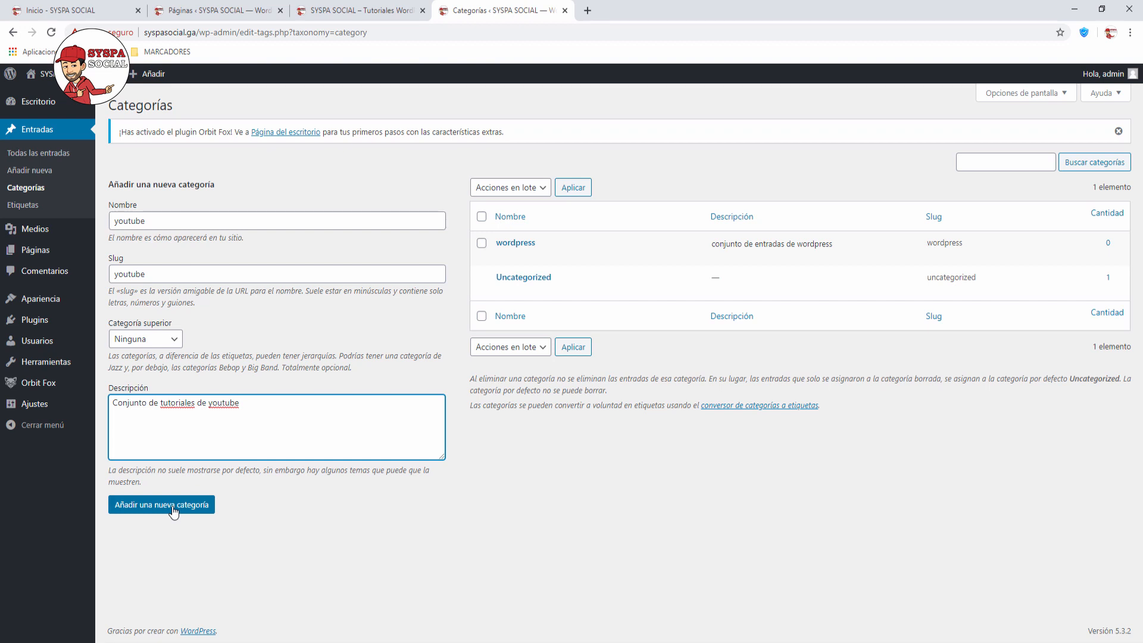
pyautogui.click(174, 510)
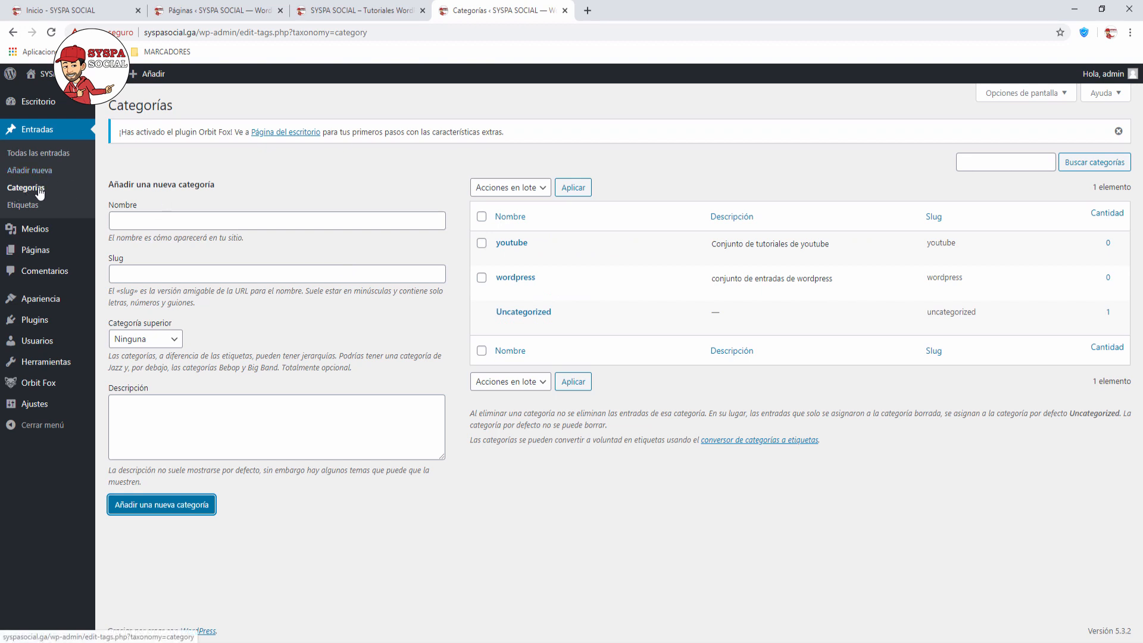
# Step: Visit the Etiquetas page, then list all posts, which shows only 'Hello world!'
pyautogui.click(29, 212)
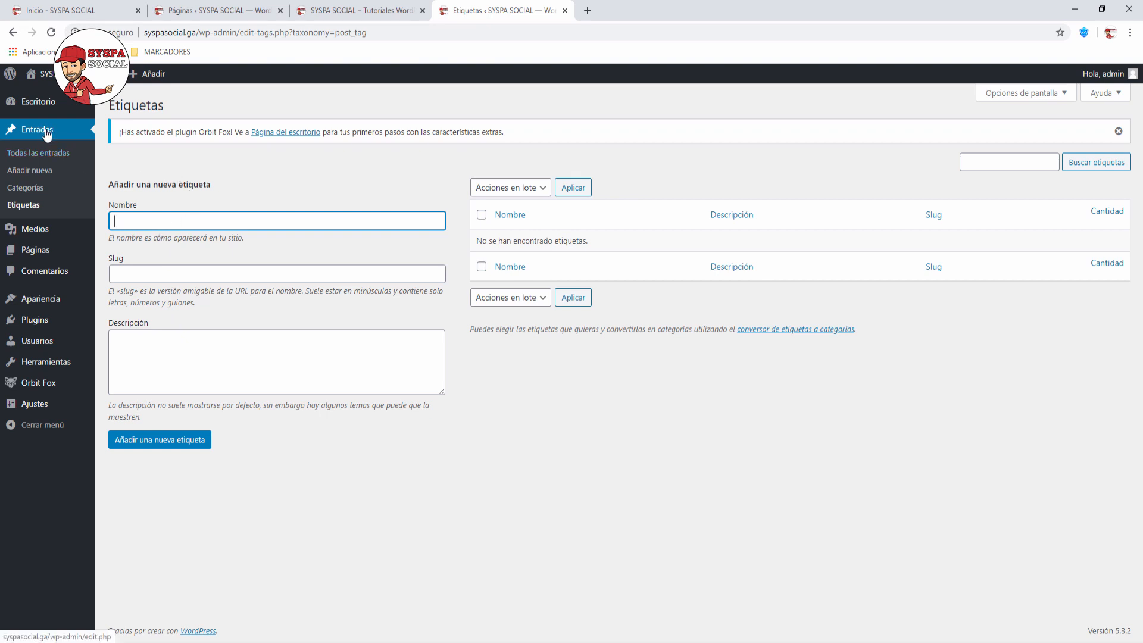
pyautogui.click(45, 153)
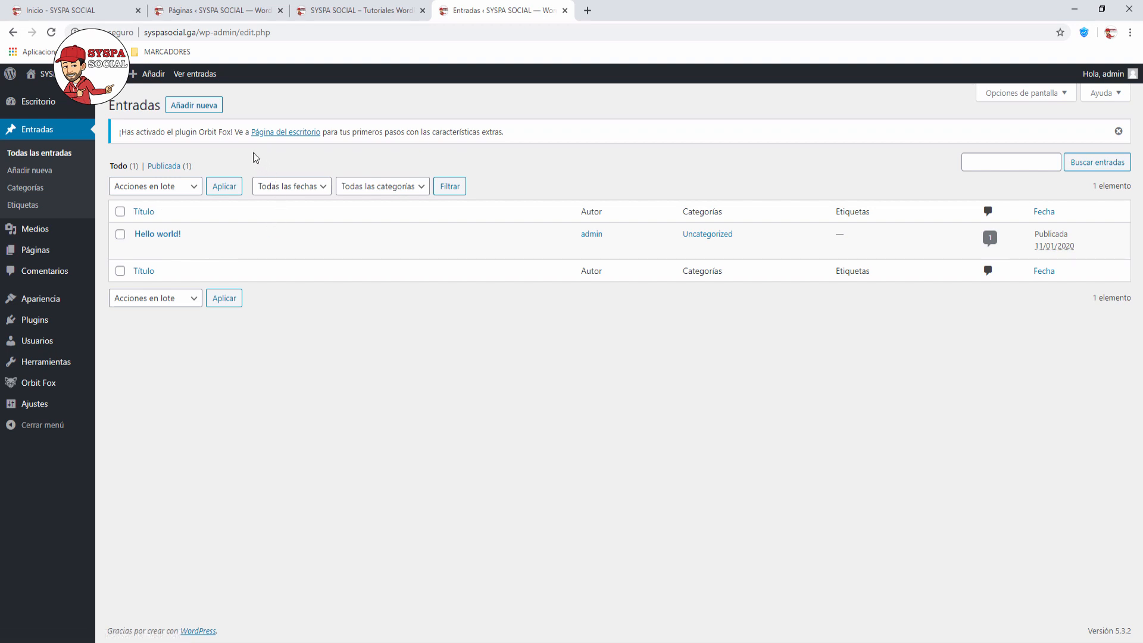
# Step: Create a post titled 'Esta es mi primera entrada !' reading 'Felicitaciones a todos, ya estamos cerca de terminar !'
pyautogui.click(192, 110)
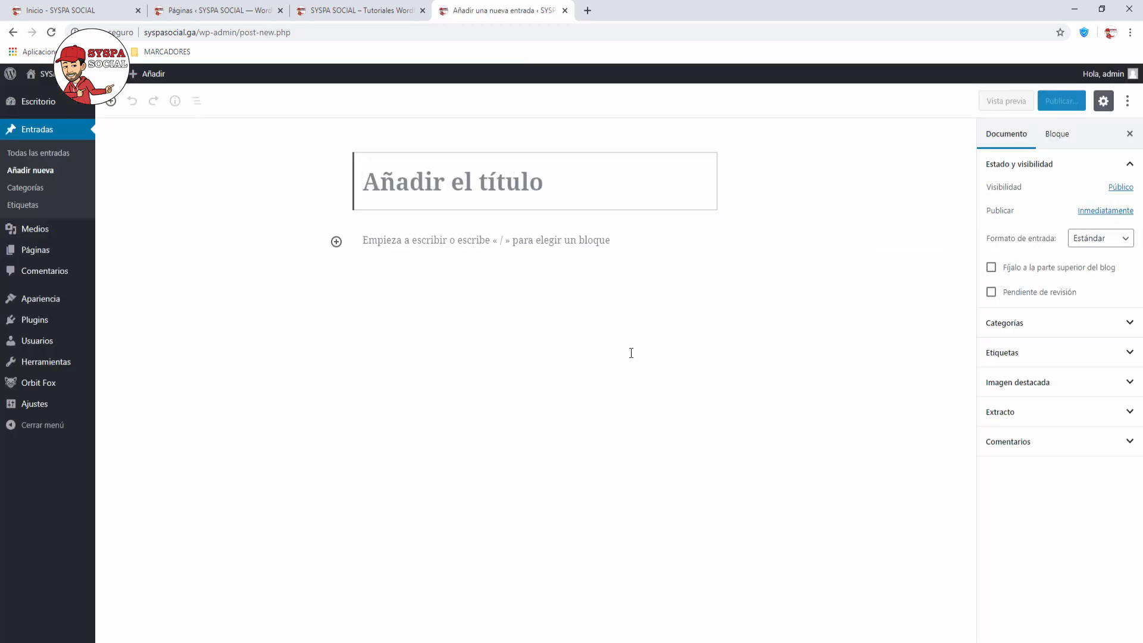
pyautogui.write('Esta es ')
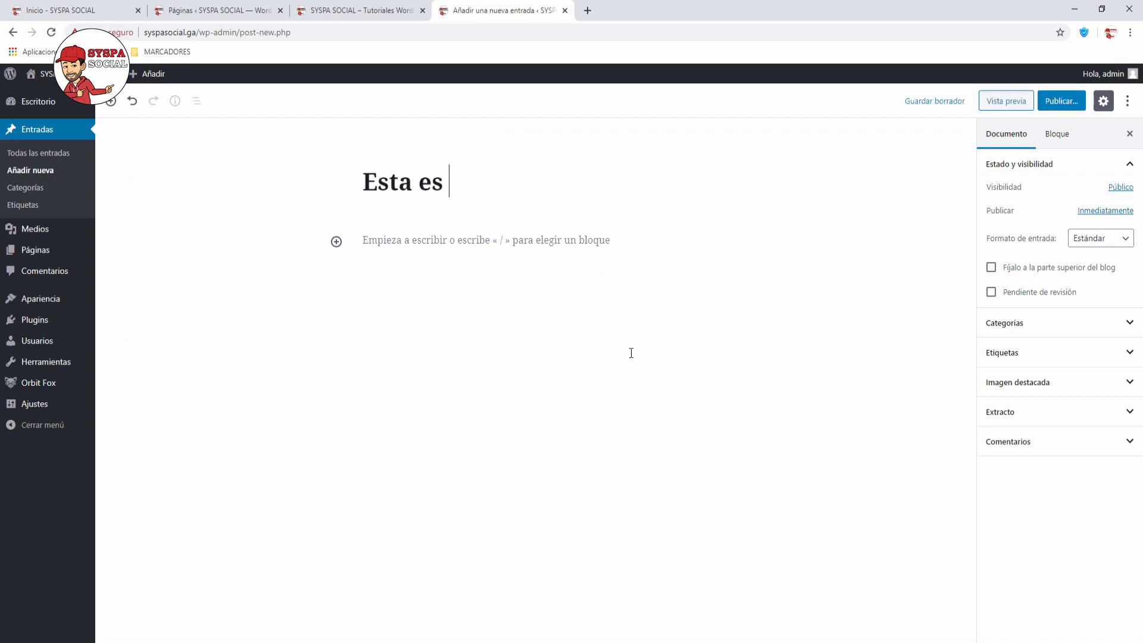
pyautogui.write('mi primera entrada !')
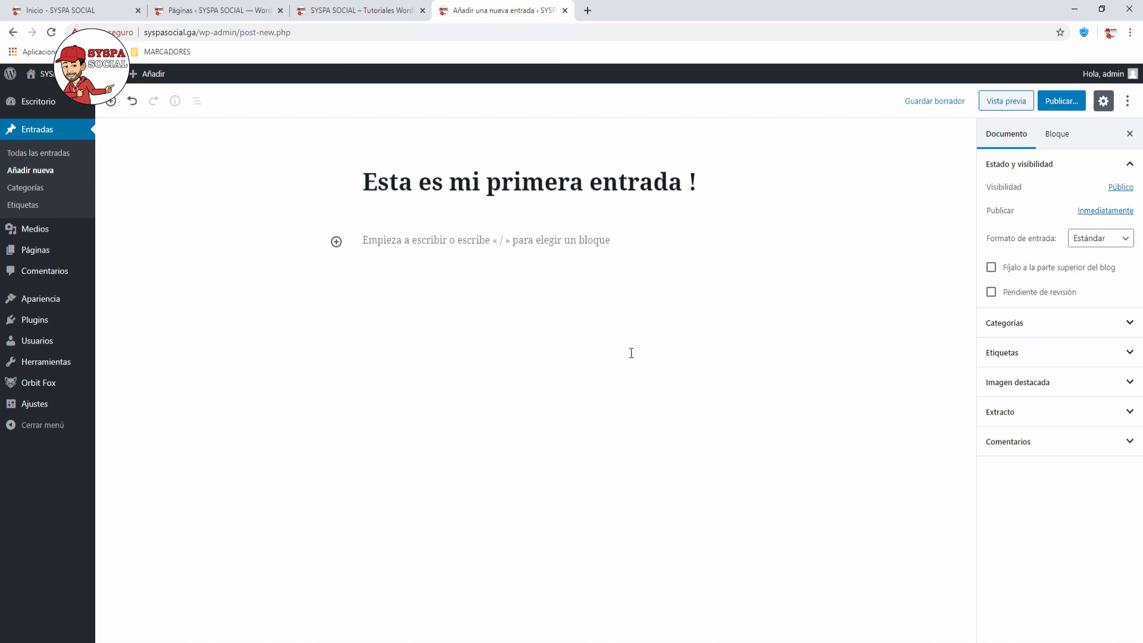
pyautogui.click(442, 240)
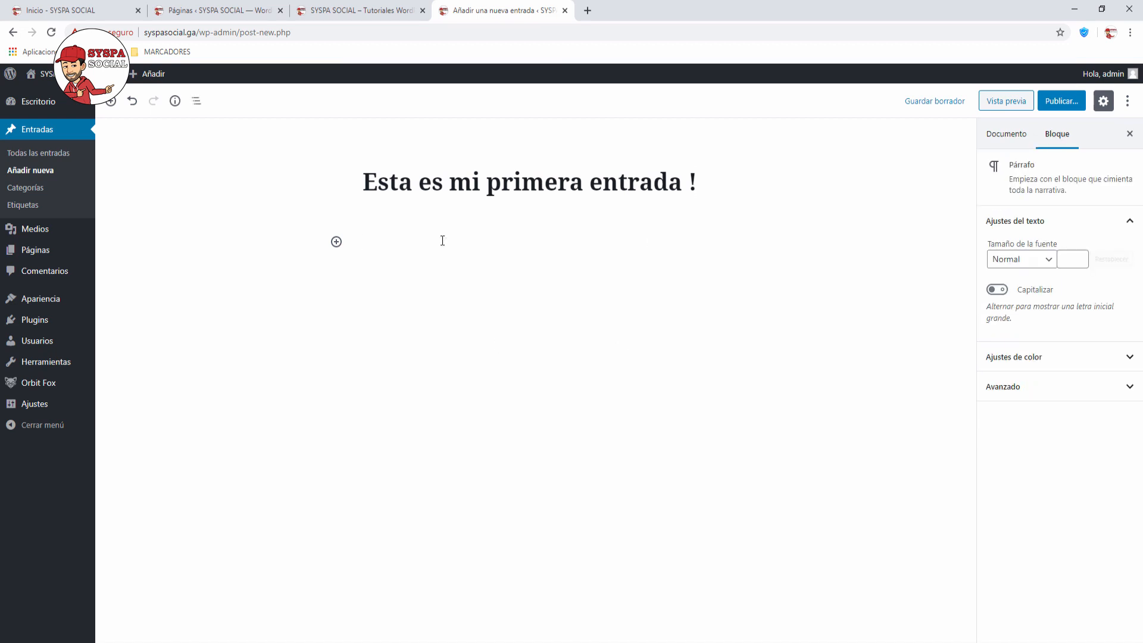
pyautogui.write('Felicitaciones a todos, ta')
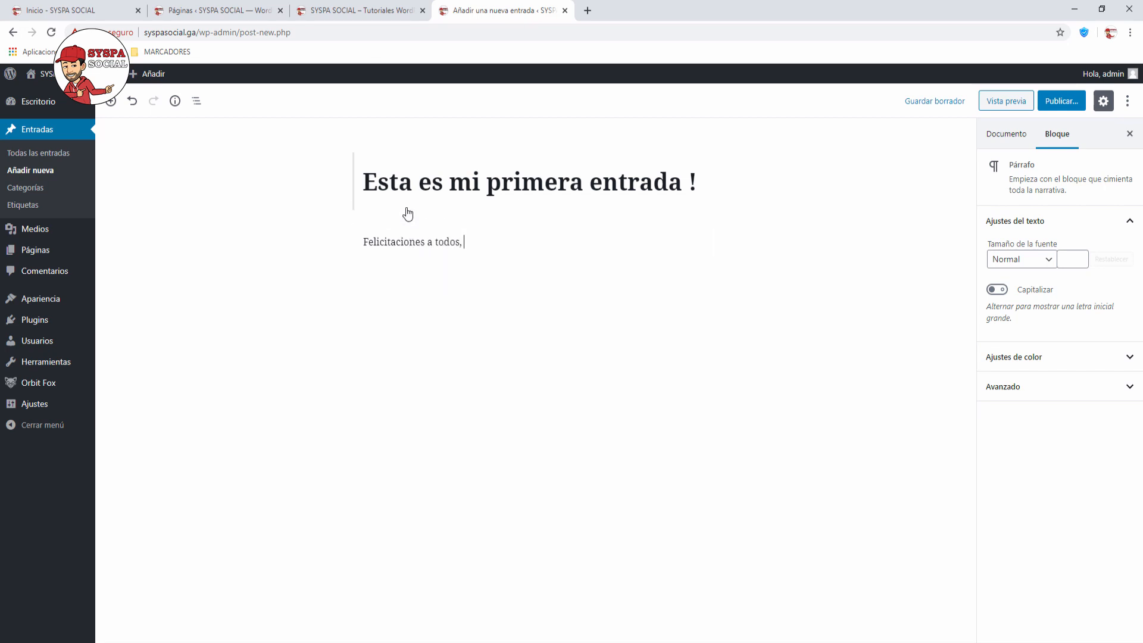
pyautogui.press('BackSpace')
pyautogui.write('ya estamos cerca de termina')
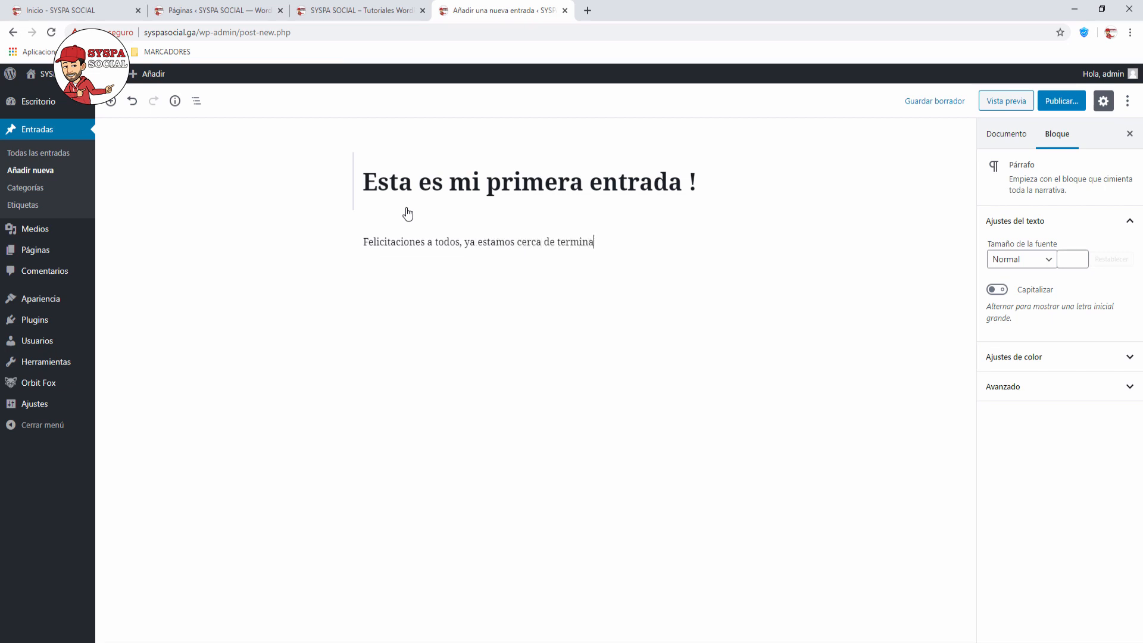
pyautogui.write('r !')
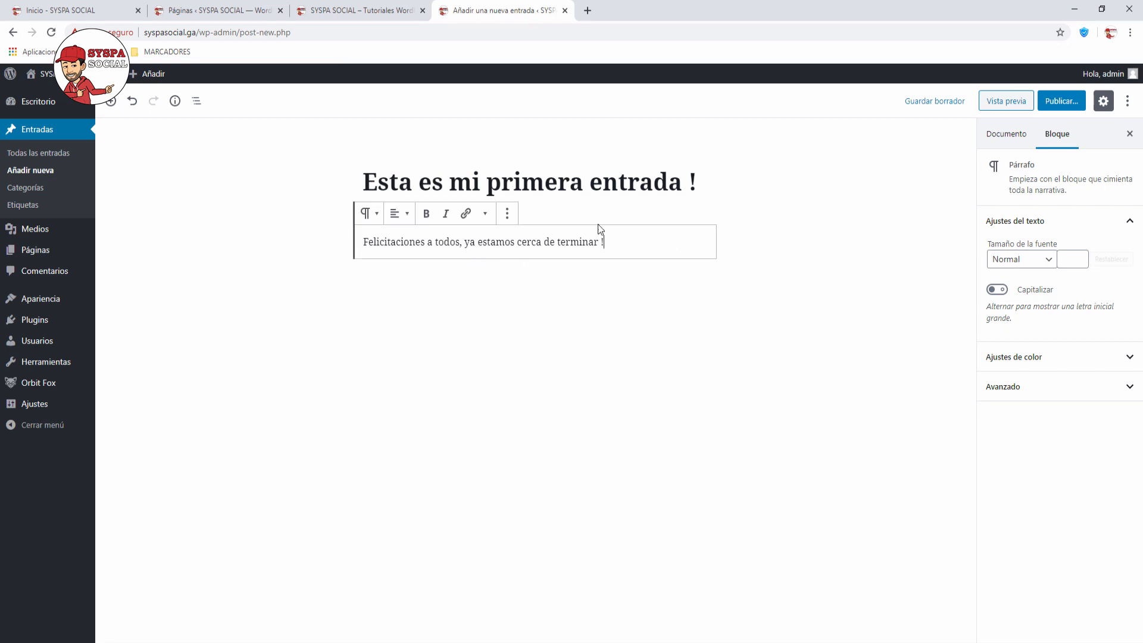
pyautogui.press('Return')
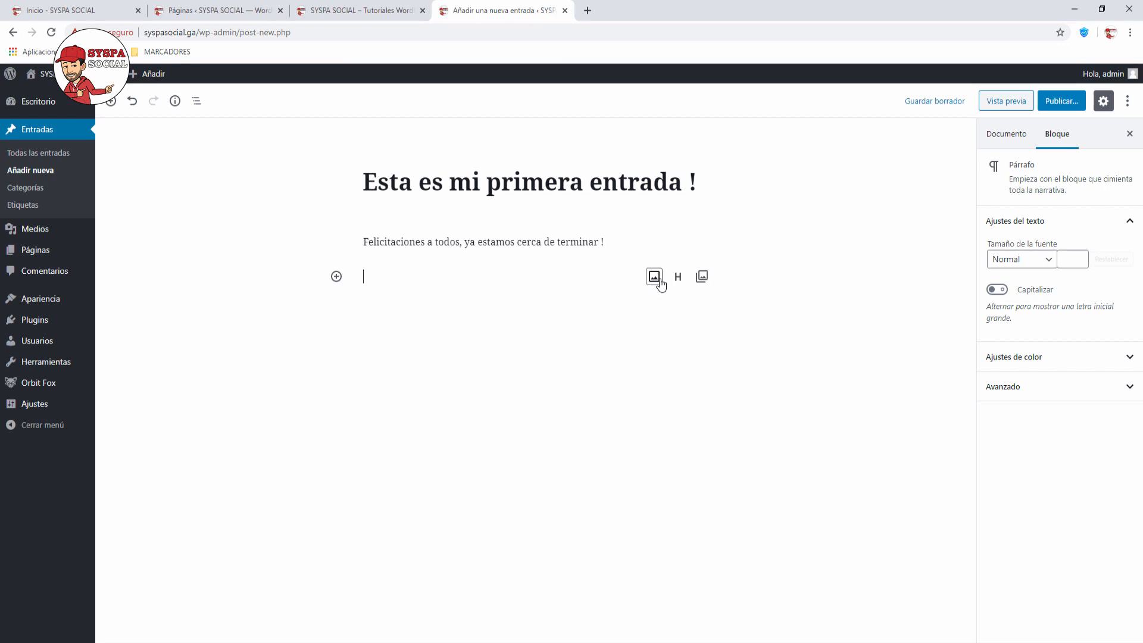
# Step: Insert the SYSPA SOCIAL circle logo from the media library, resized to 166×166 and centred
pyautogui.click(654, 277)
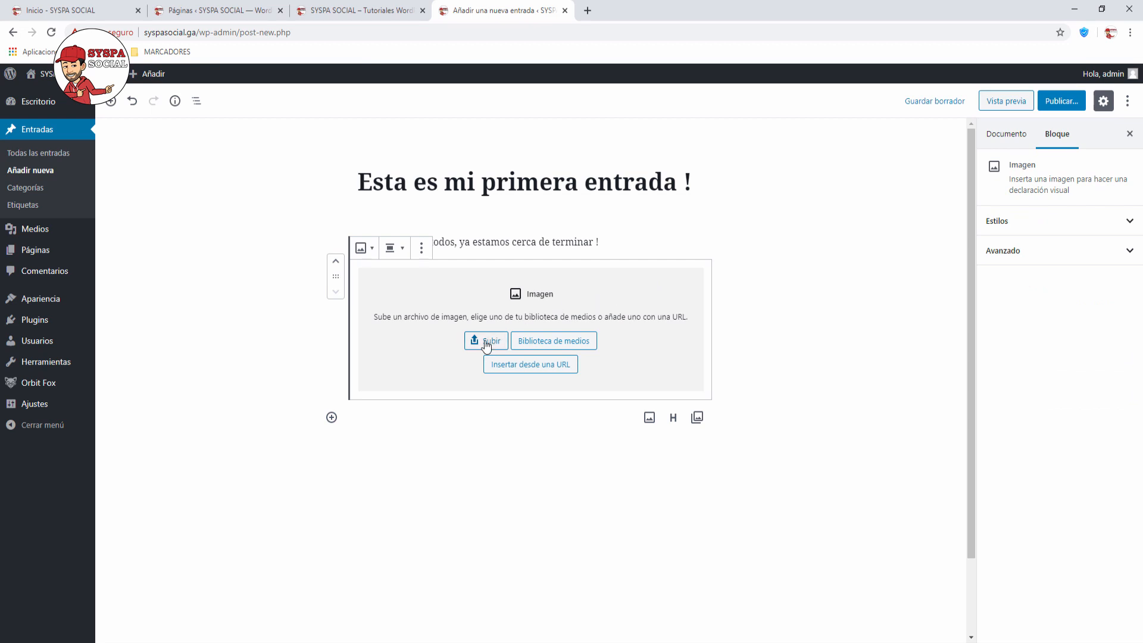
pyautogui.click(546, 345)
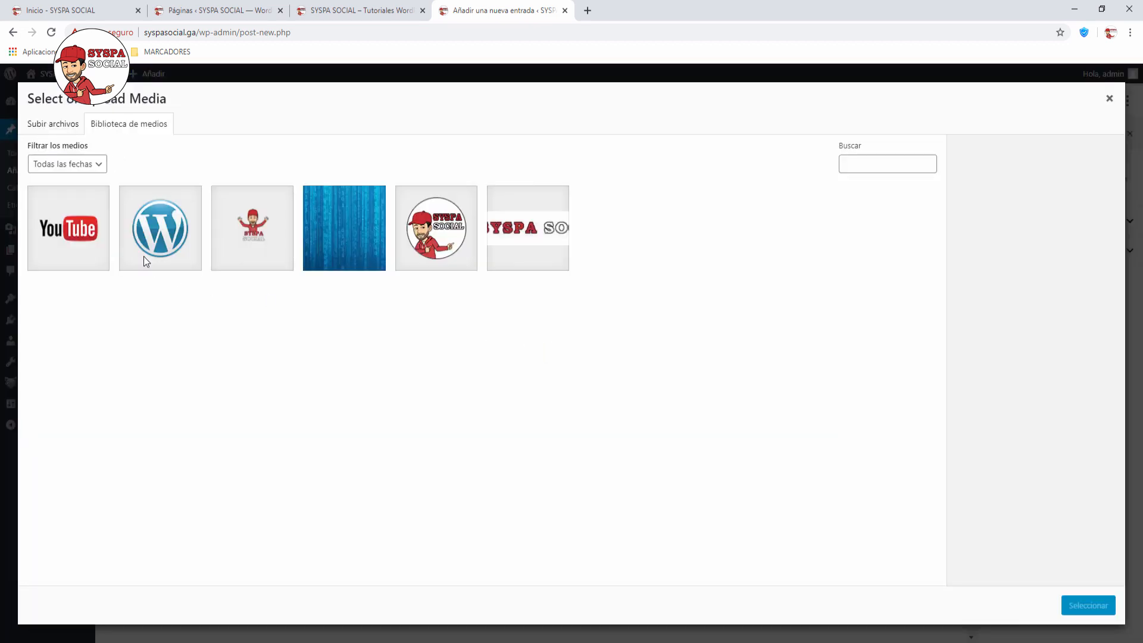
pyautogui.click(449, 250)
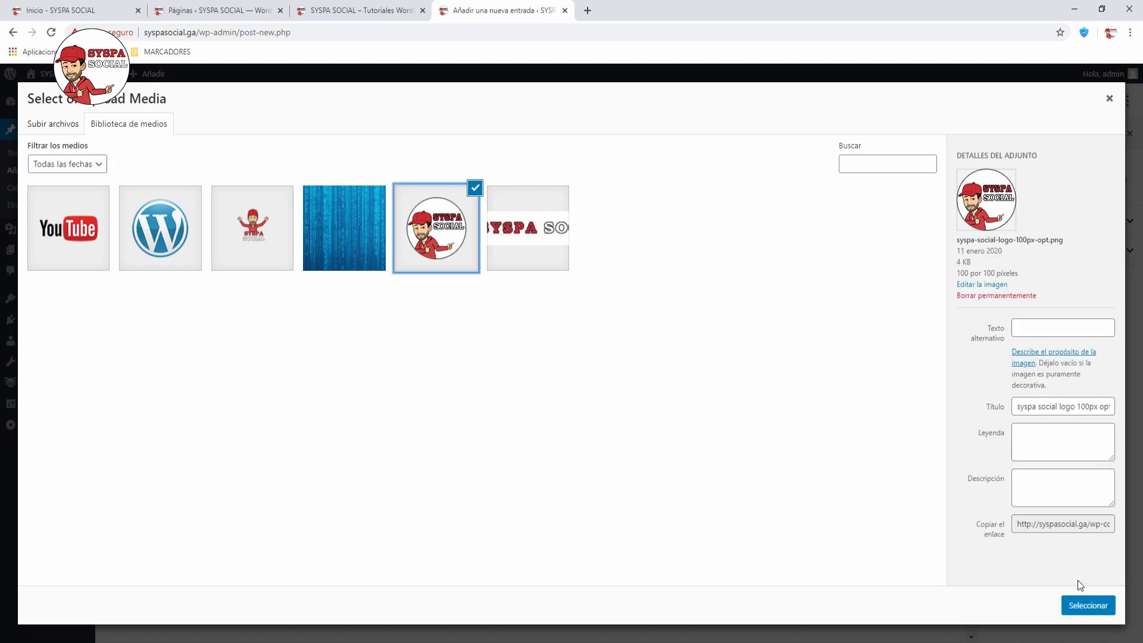
pyautogui.click(1088, 605)
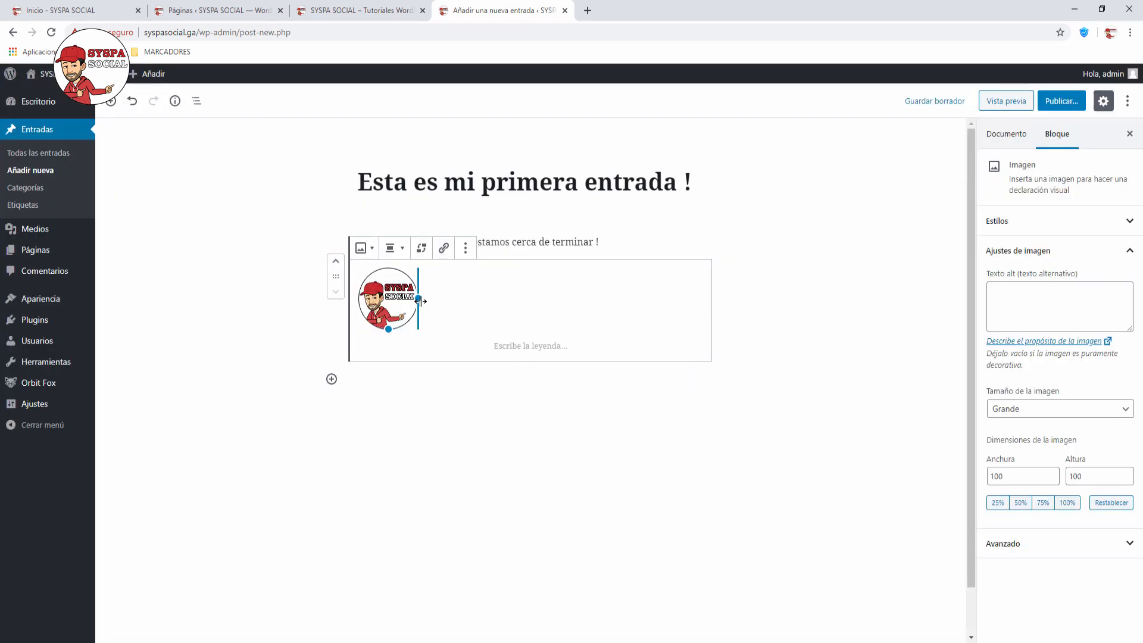
pyautogui.moveTo(419, 301); pyautogui.dragTo(470, 309)
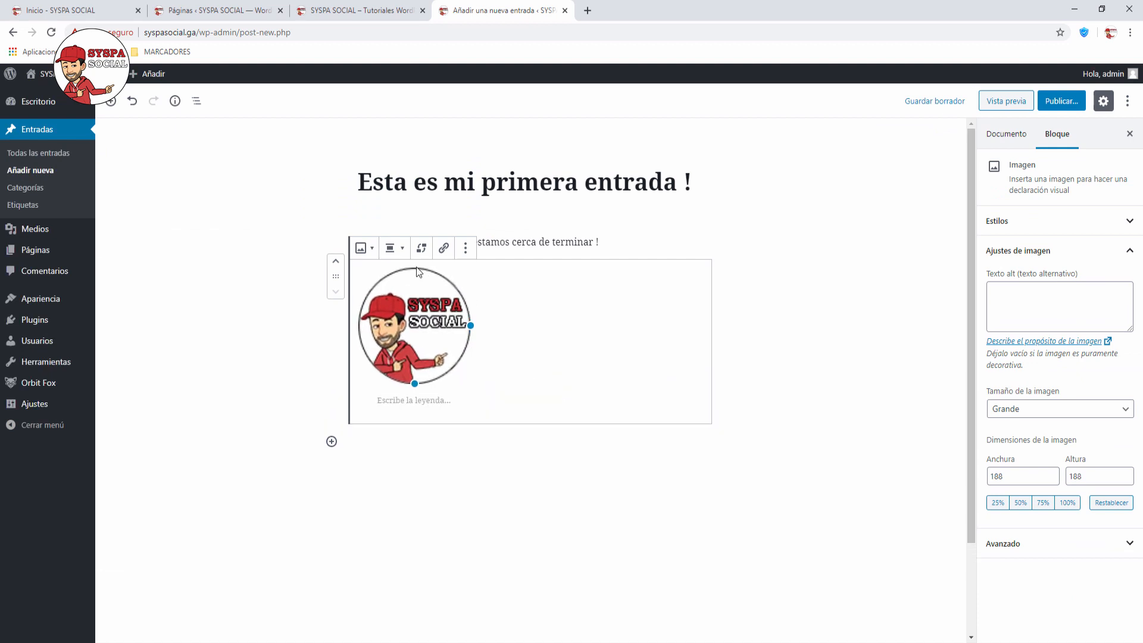
pyautogui.moveTo(470, 325); pyautogui.dragTo(434, 309)
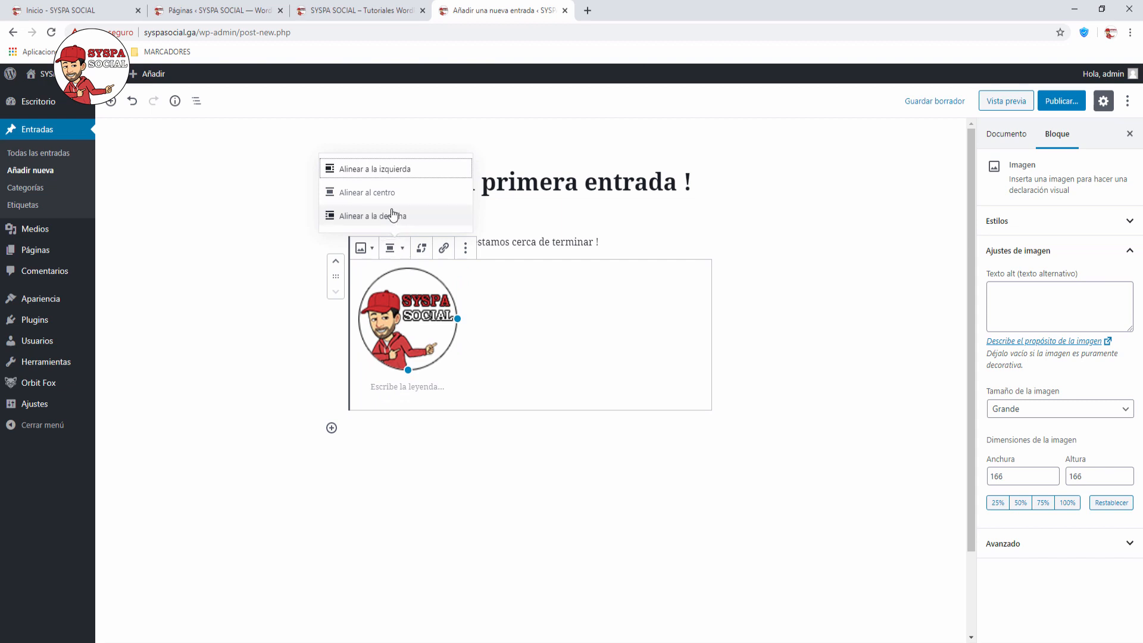
pyautogui.click(383, 194)
pyautogui.click(860, 269)
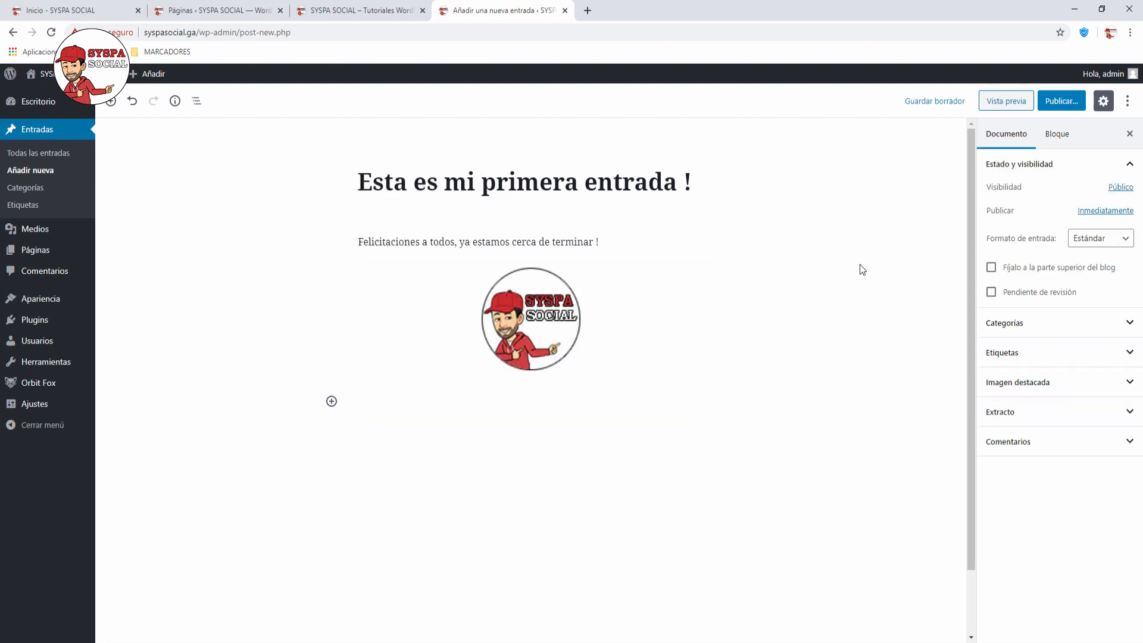
pyautogui.click(512, 408)
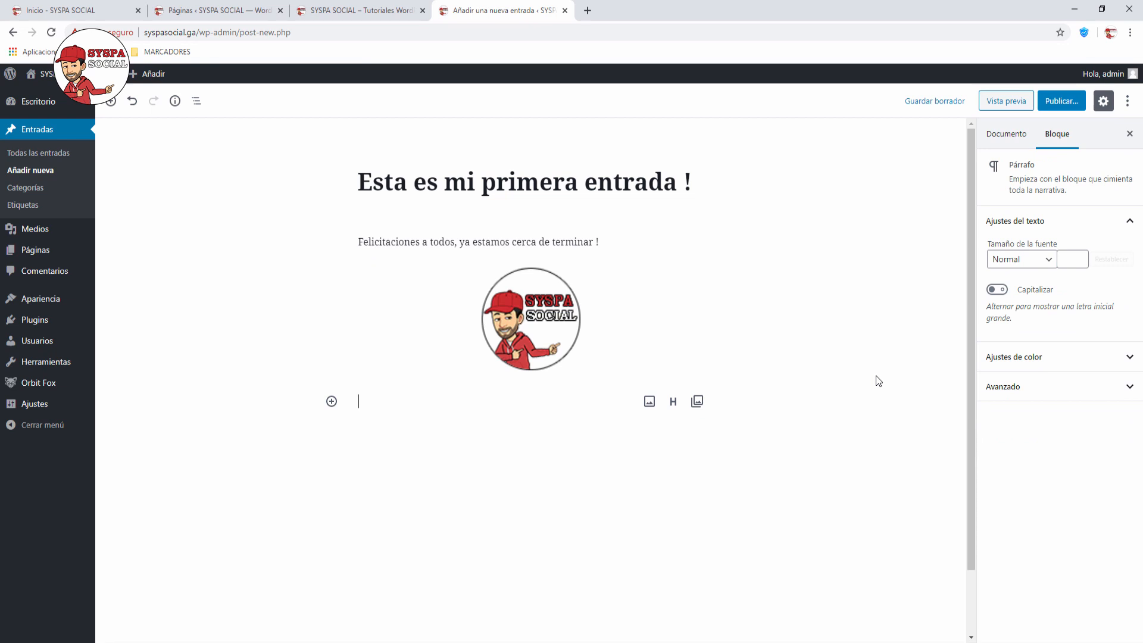
pyautogui.write('Los invito a mi ')
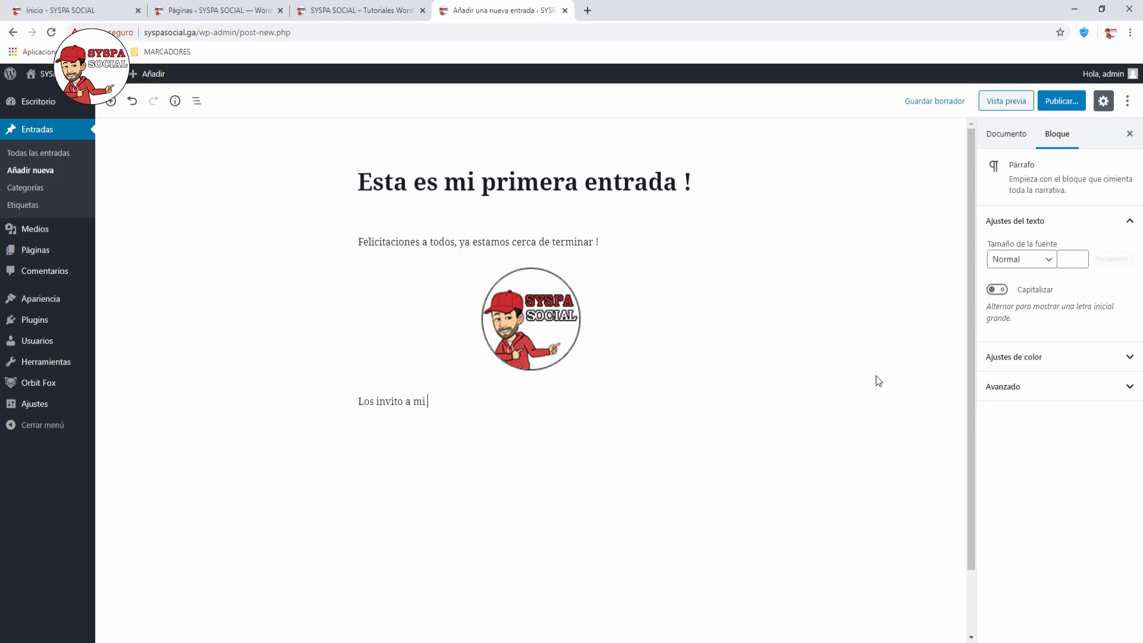
pyautogui.write('pagina web www.syspasocial.o')
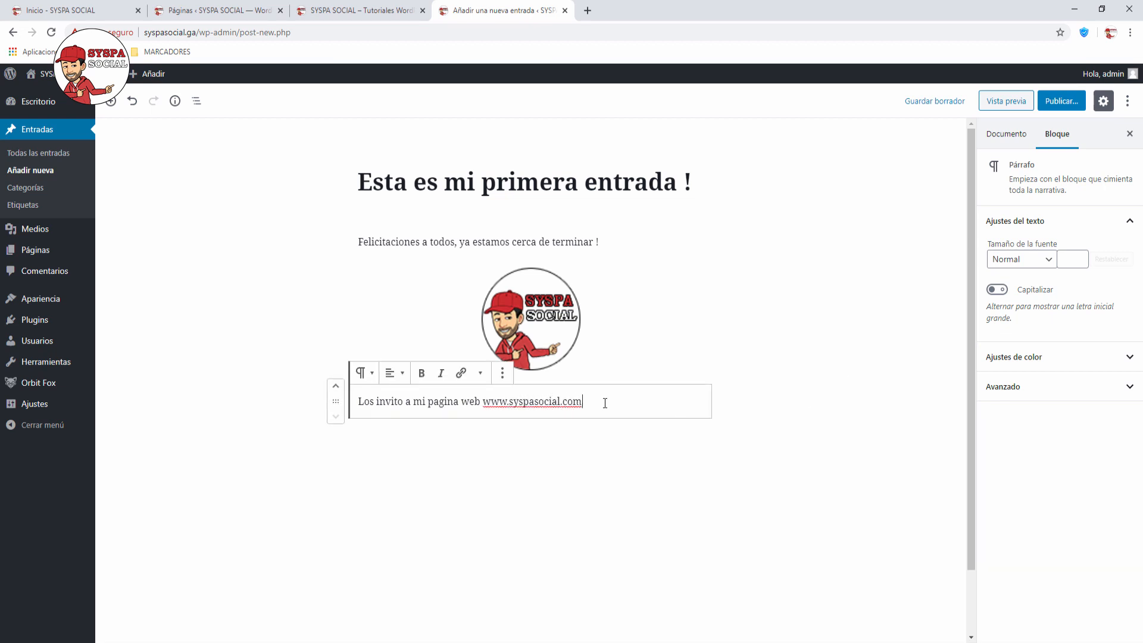
pyautogui.moveTo(583, 401); pyautogui.dragTo(485, 405)
pyautogui.click(461, 373)
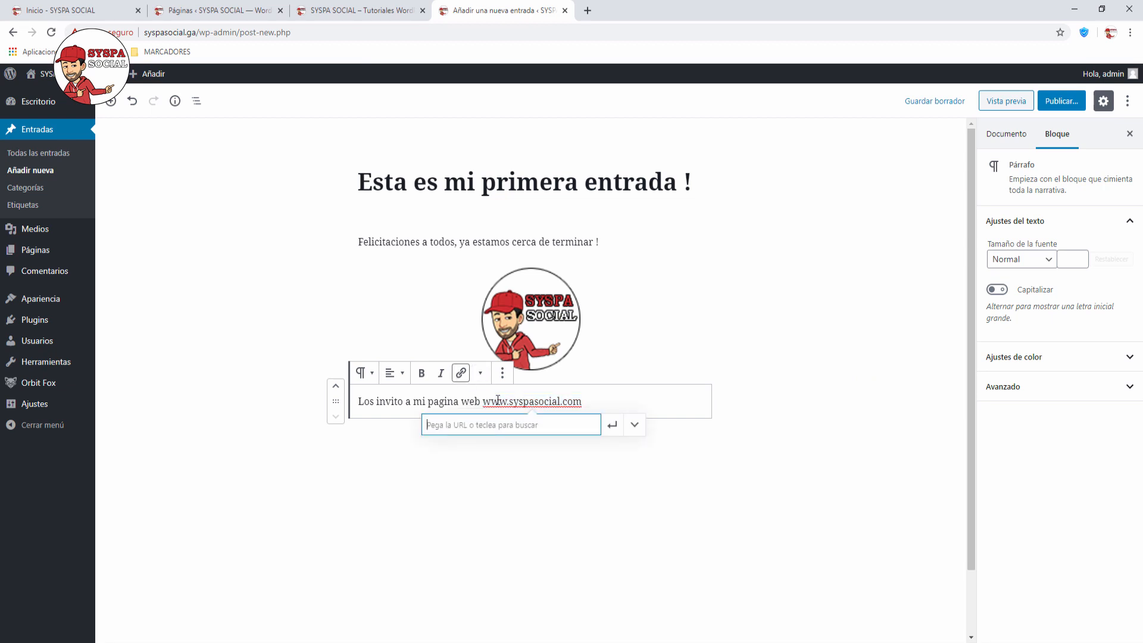
pyautogui.write('www')
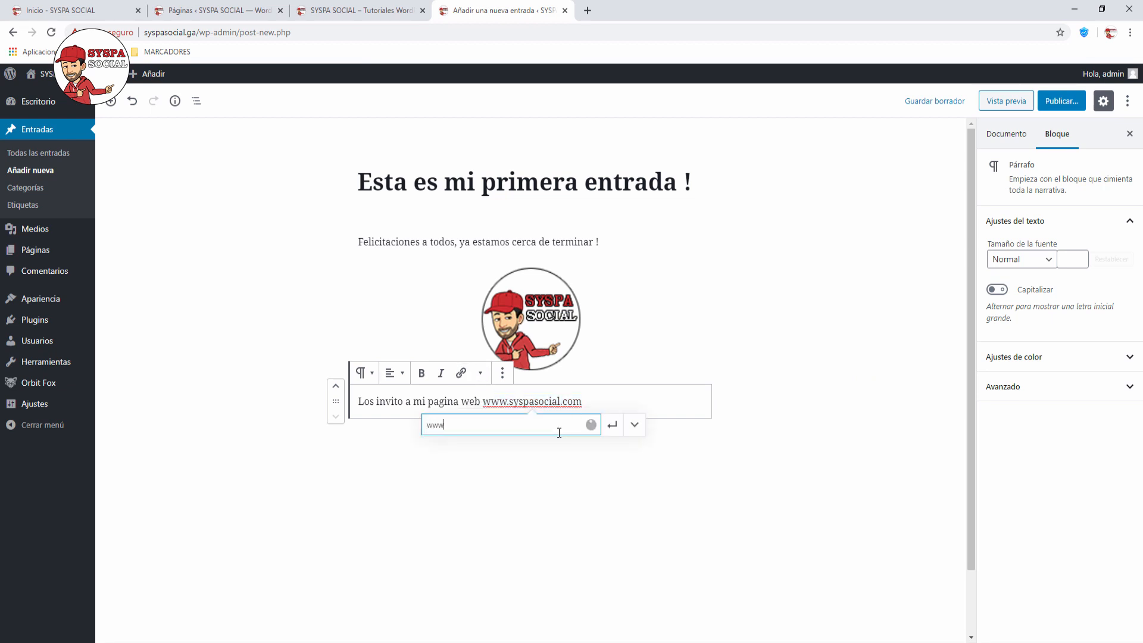
pyautogui.write('.syspasocial.com')
pyautogui.click(634, 424)
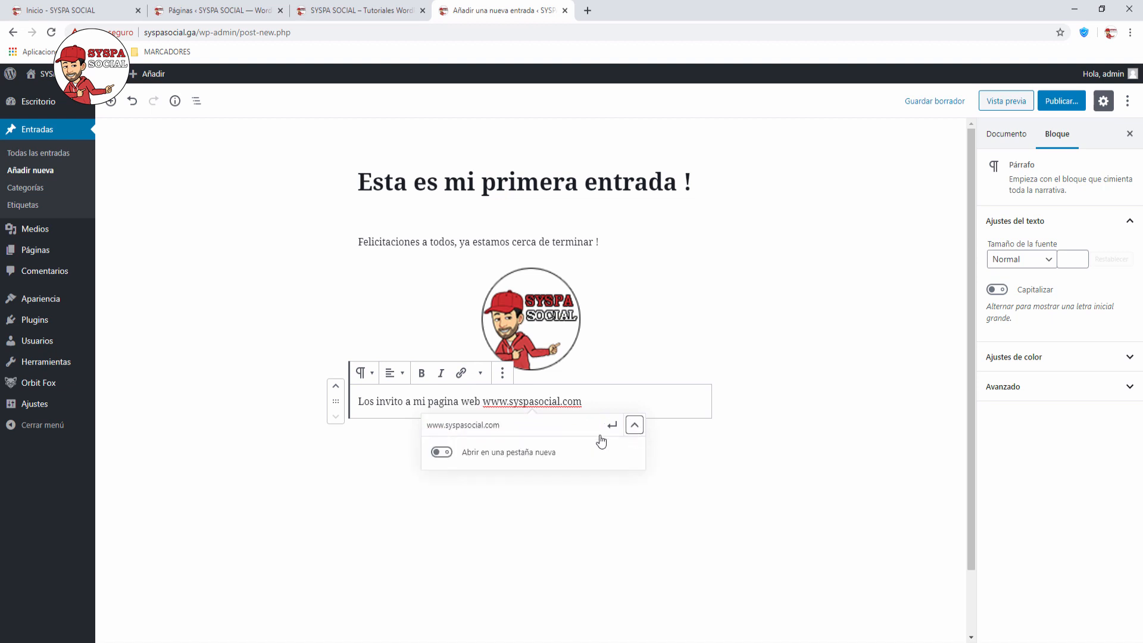
pyautogui.click(449, 456)
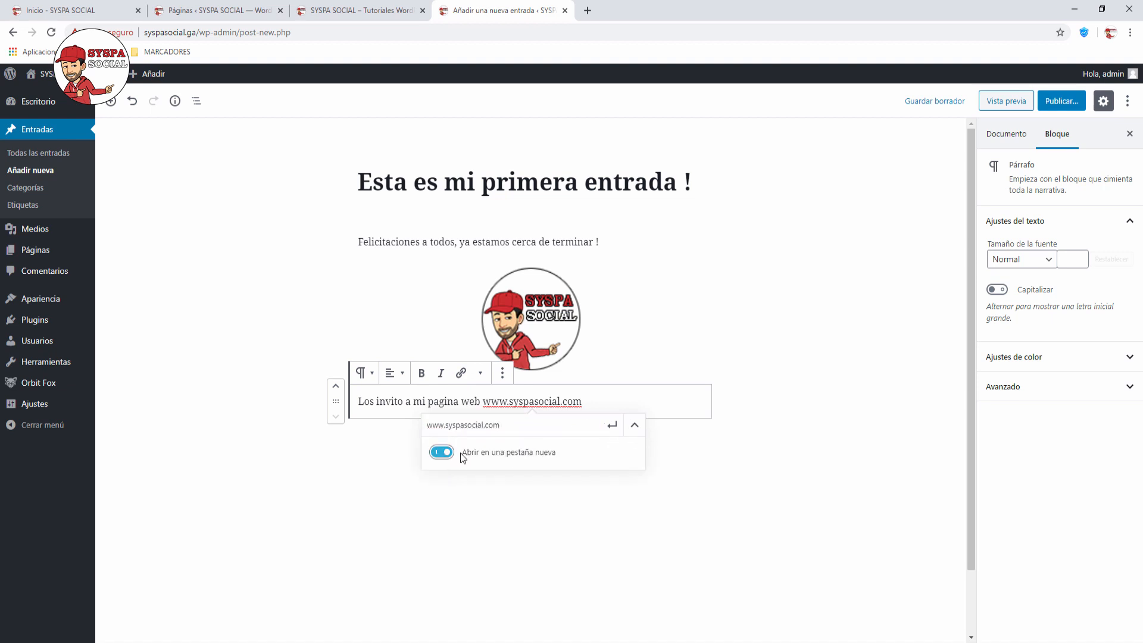
pyautogui.click(610, 426)
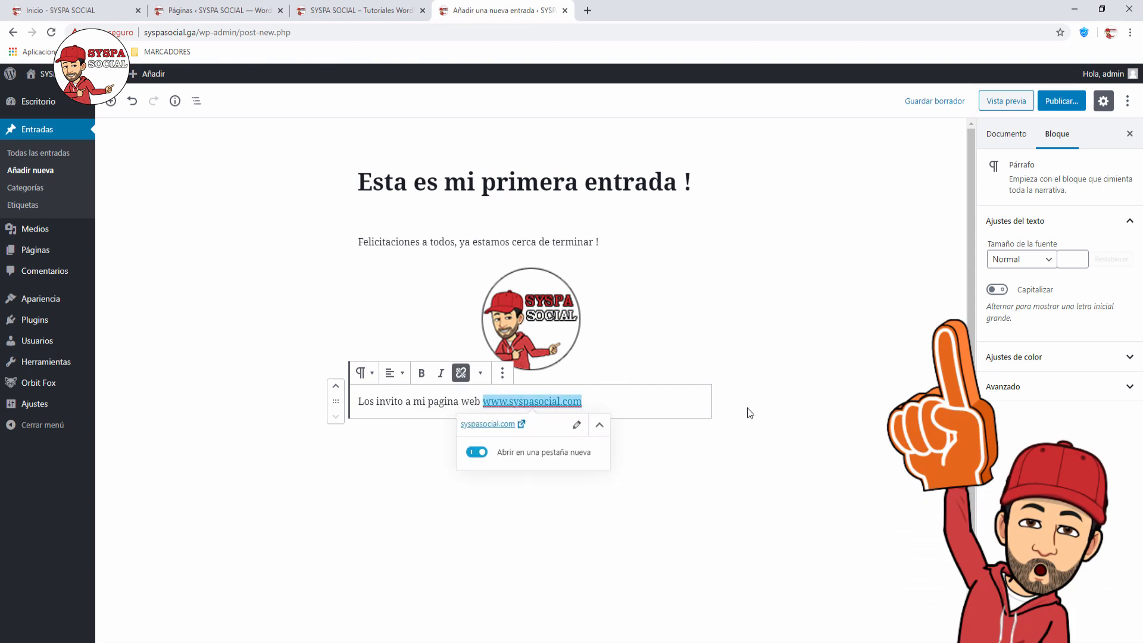
pyautogui.click(616, 406)
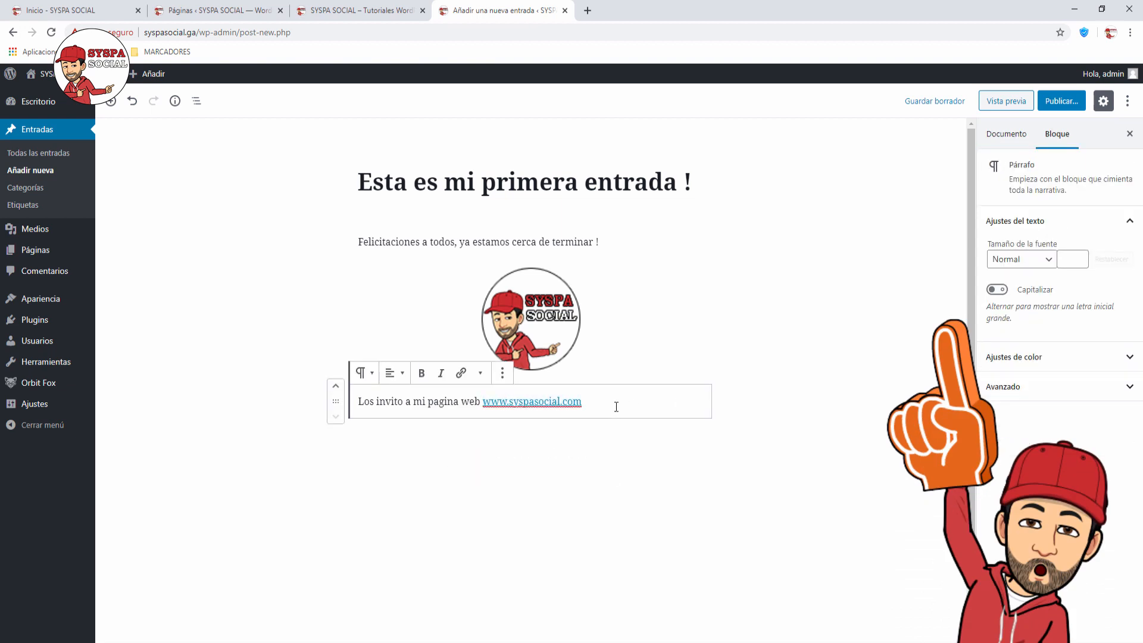
pyautogui.click(531, 417)
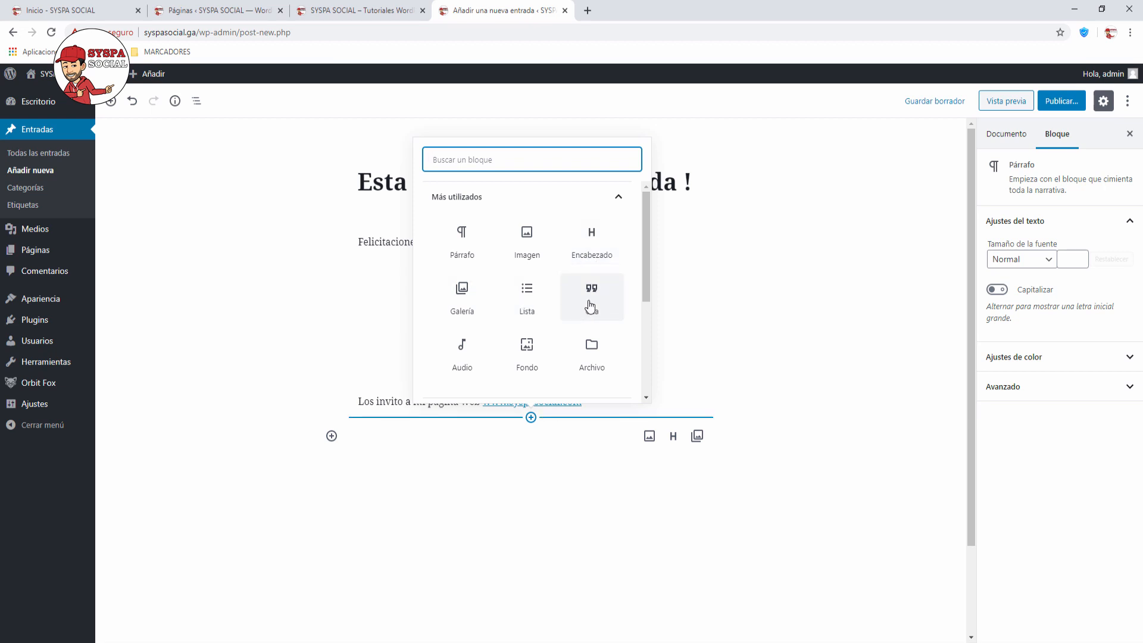
# Step: Browse the block inserter's common, Formatos and Widgets categories
pyautogui.moveTo(648, 287); pyautogui.dragTo(631, 334)
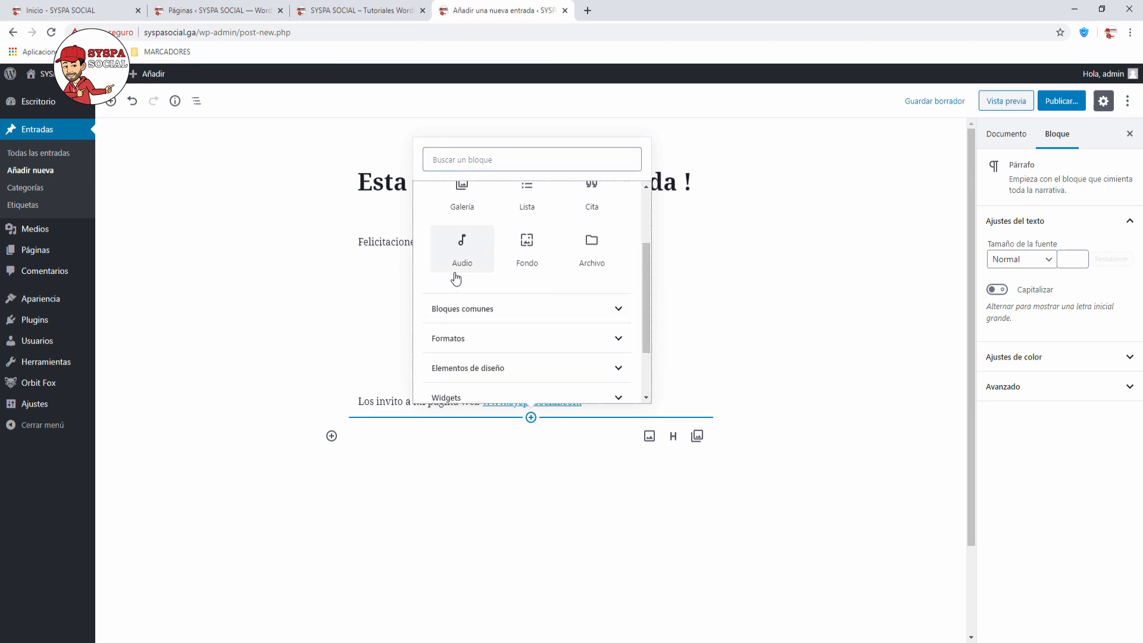
pyautogui.click(618, 312)
pyautogui.scroll(-4, 572, 310)
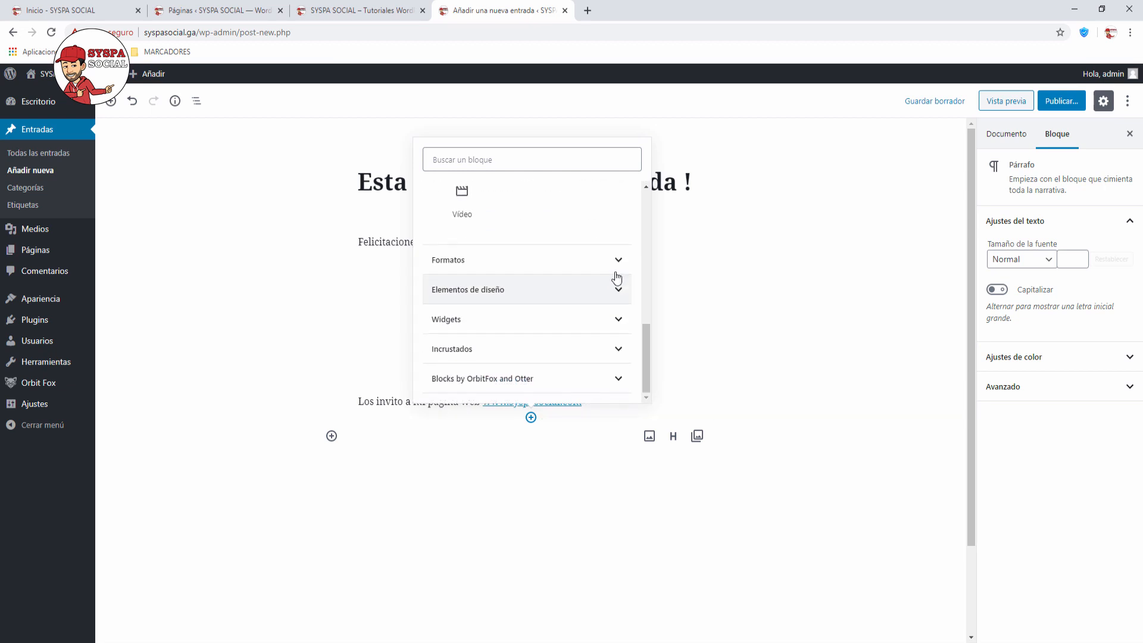
pyautogui.click(623, 260)
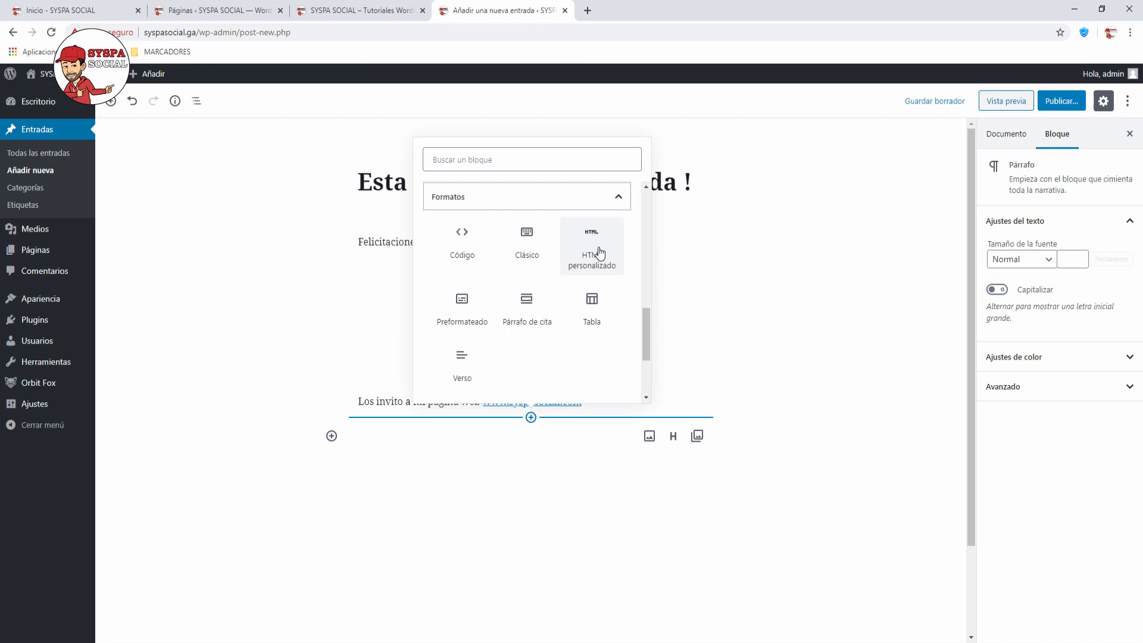
pyautogui.scroll(-3, 600, 253)
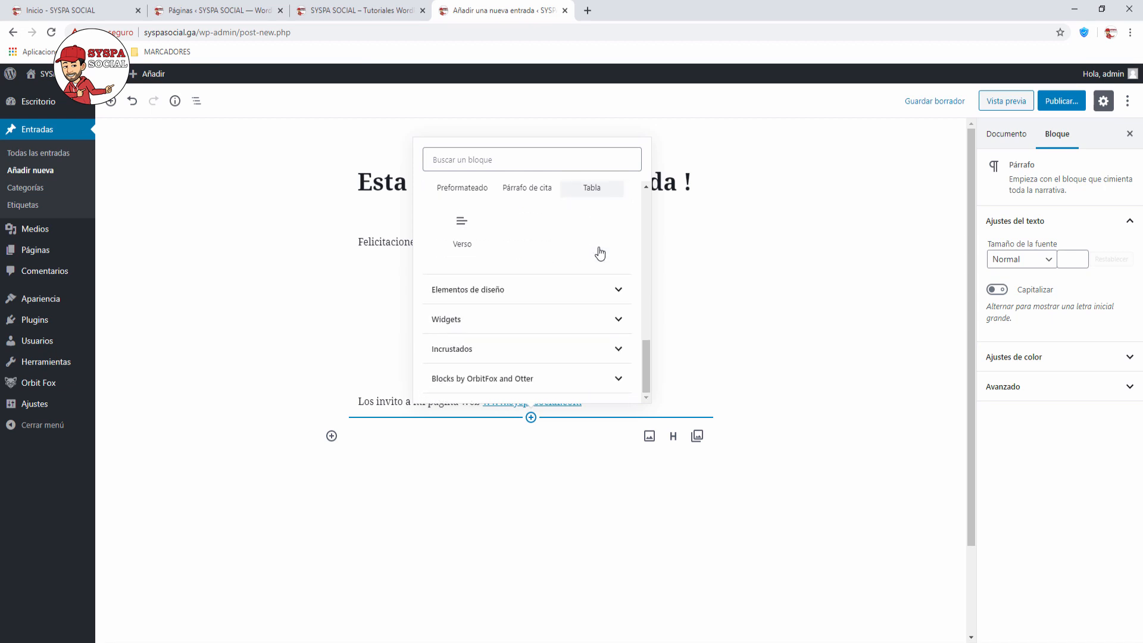
pyautogui.click(613, 321)
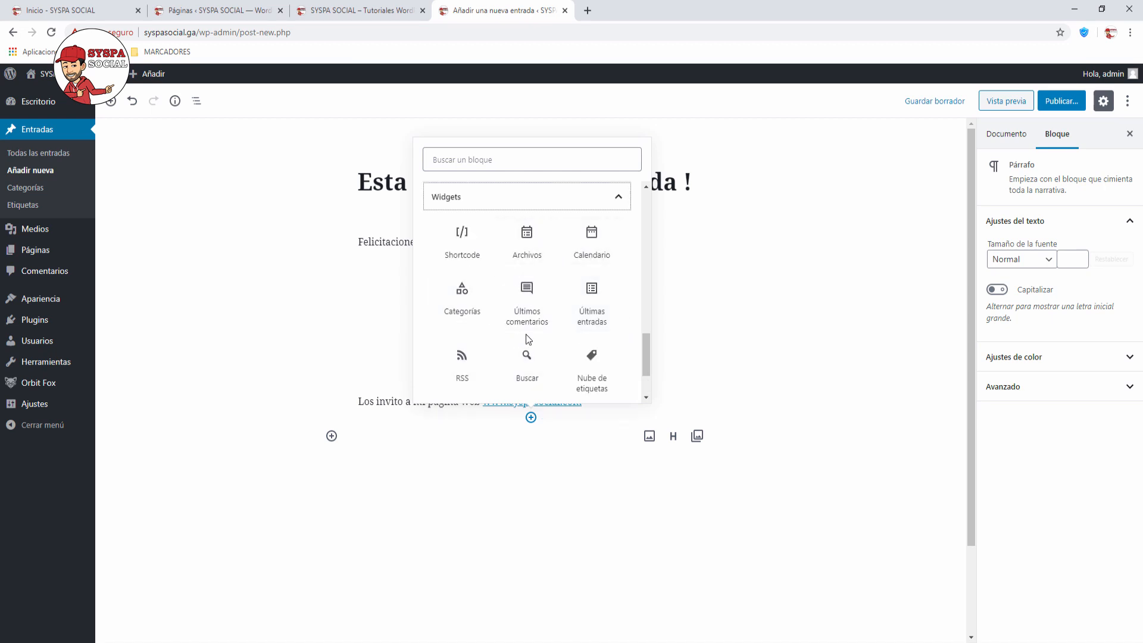
# Step: Close the inserter without adding anything and delete the leftover empty paragraph block
pyautogui.click(747, 256)
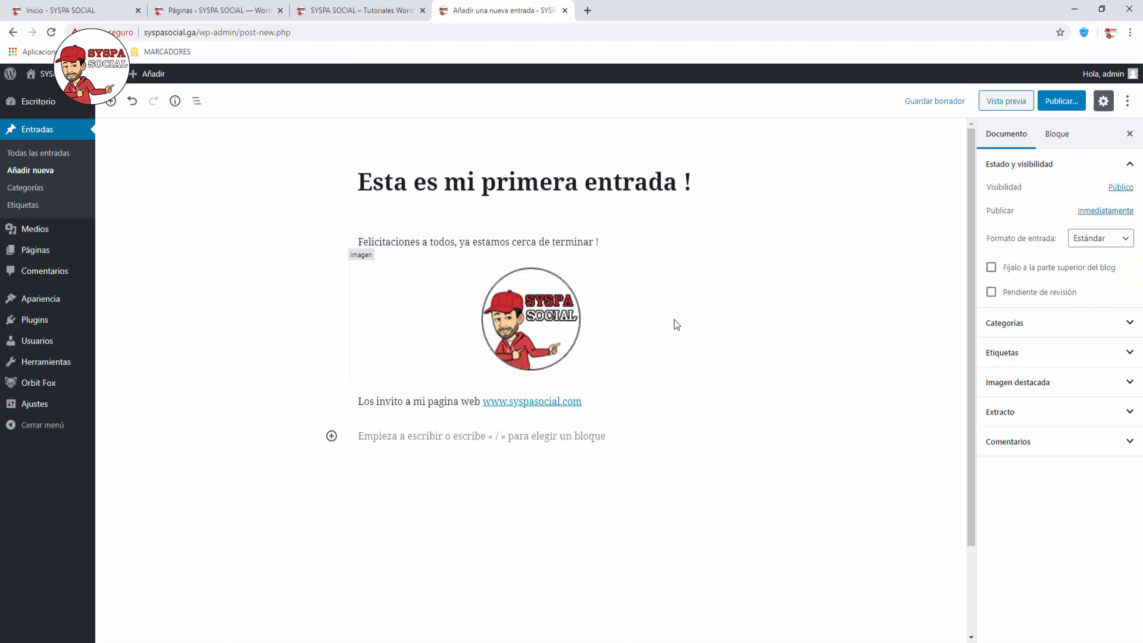
pyautogui.click(527, 428)
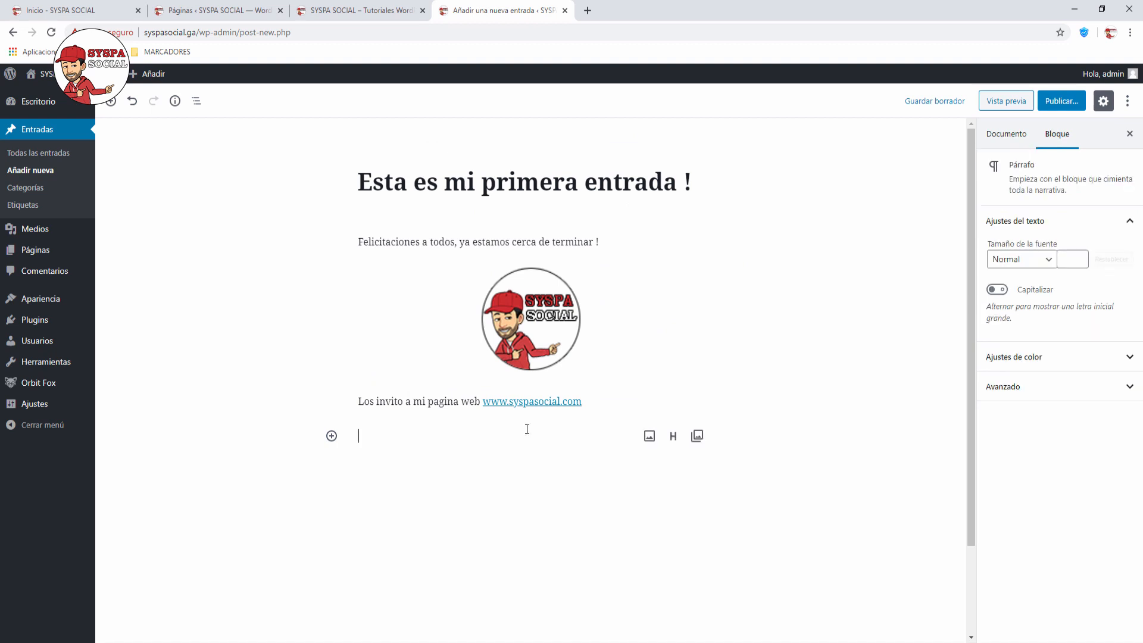
pyautogui.press('BackSpace')
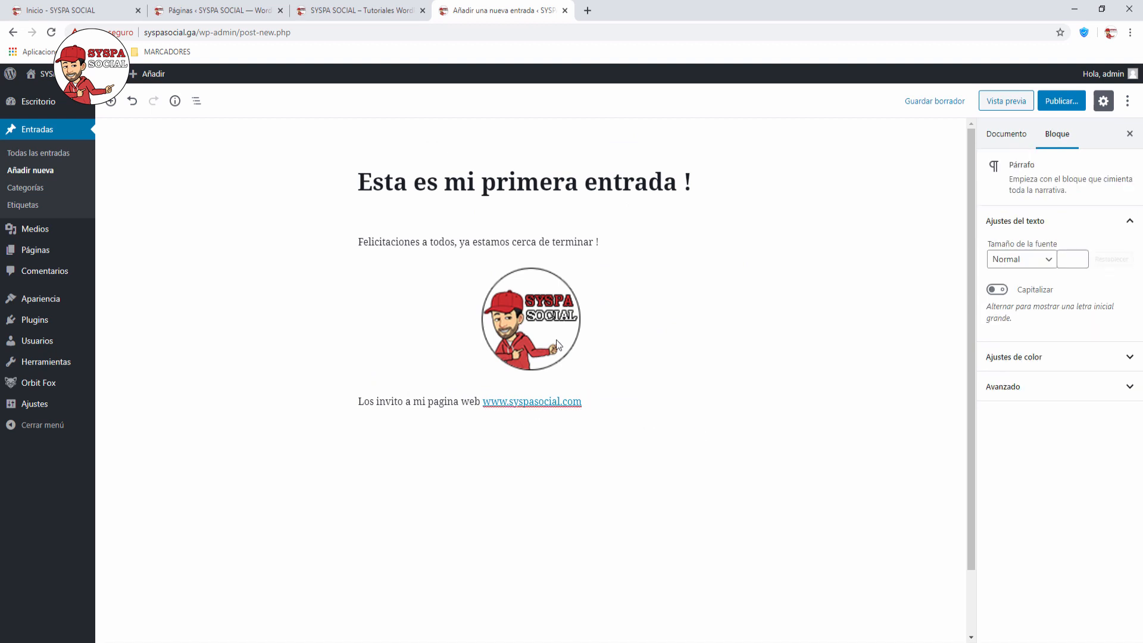
# Step: Assign the post to the wordpress category, then switch to the live SYSPA SOCIAL homepage tab
pyautogui.click(894, 171)
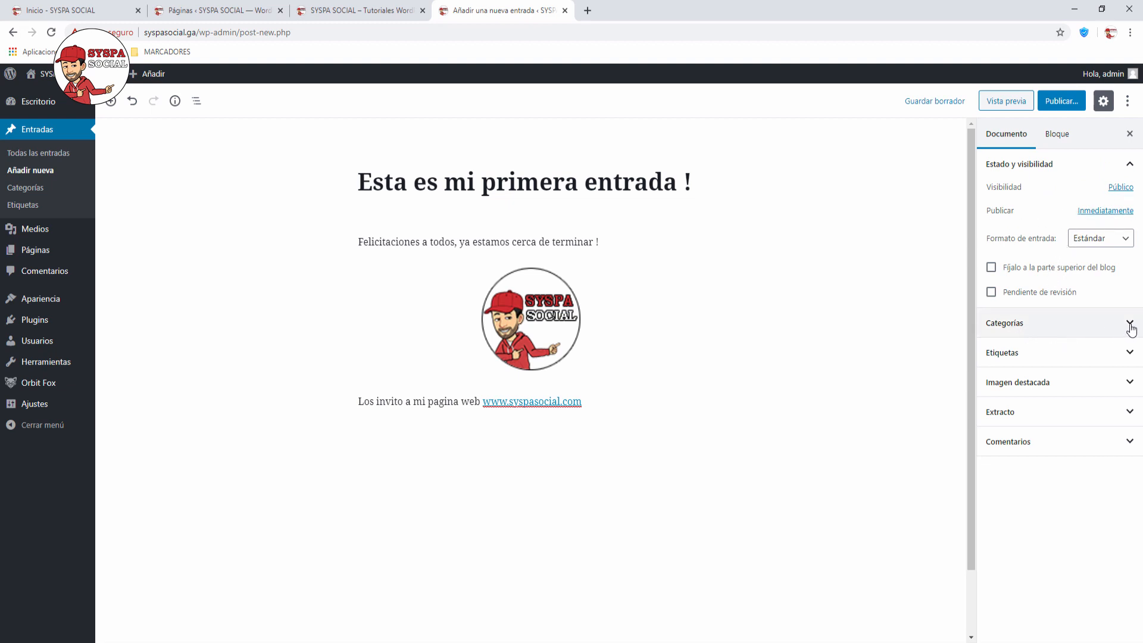
pyautogui.click(1028, 332)
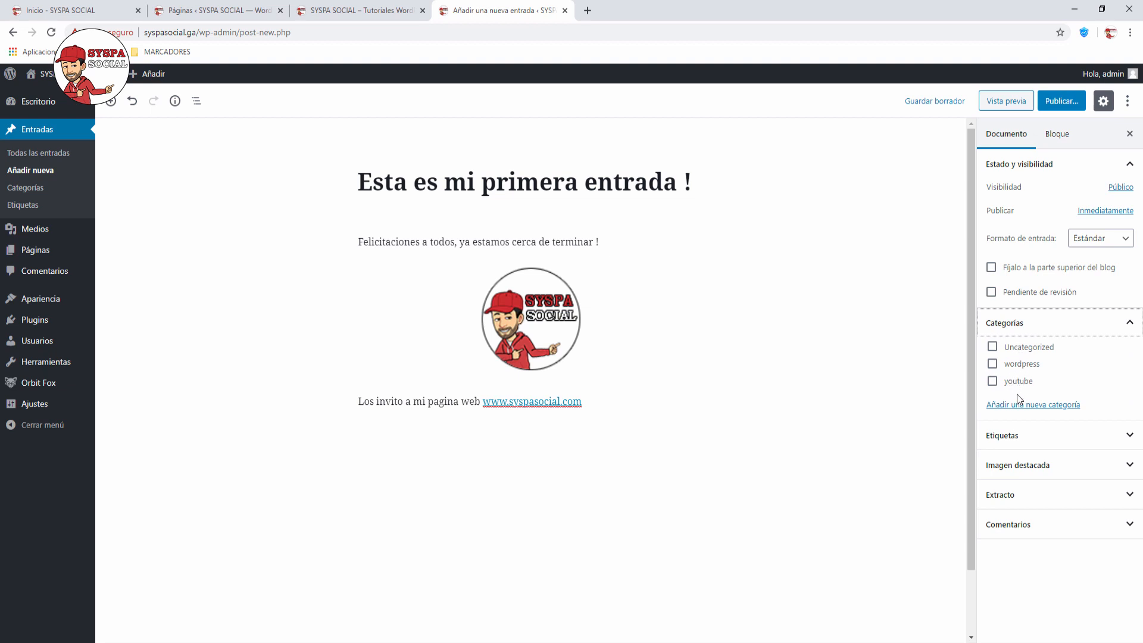
pyautogui.click(992, 365)
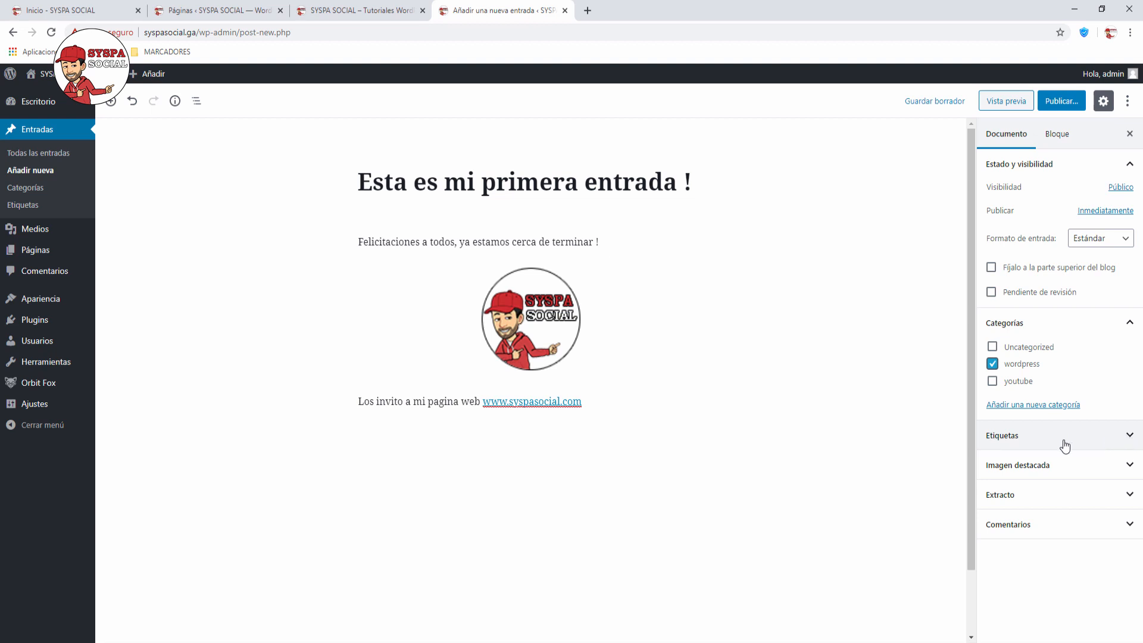
pyautogui.click(1130, 467)
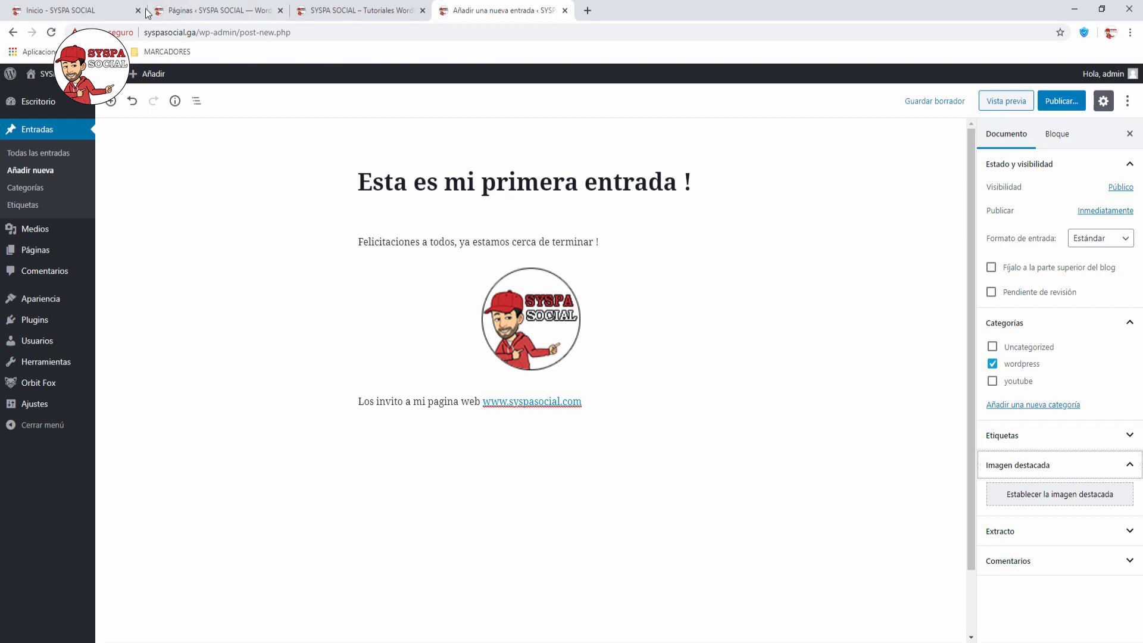
pyautogui.click(84, 16)
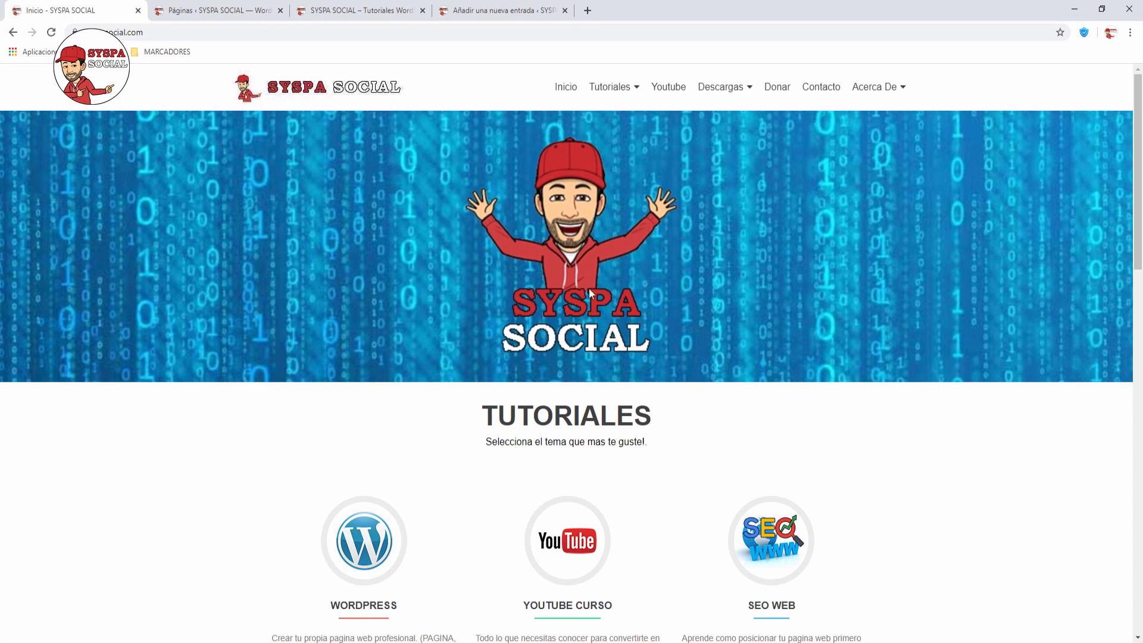
# Step: View the site's Youtube category archive page, then return to the post editor tab
pyautogui.click(570, 538)
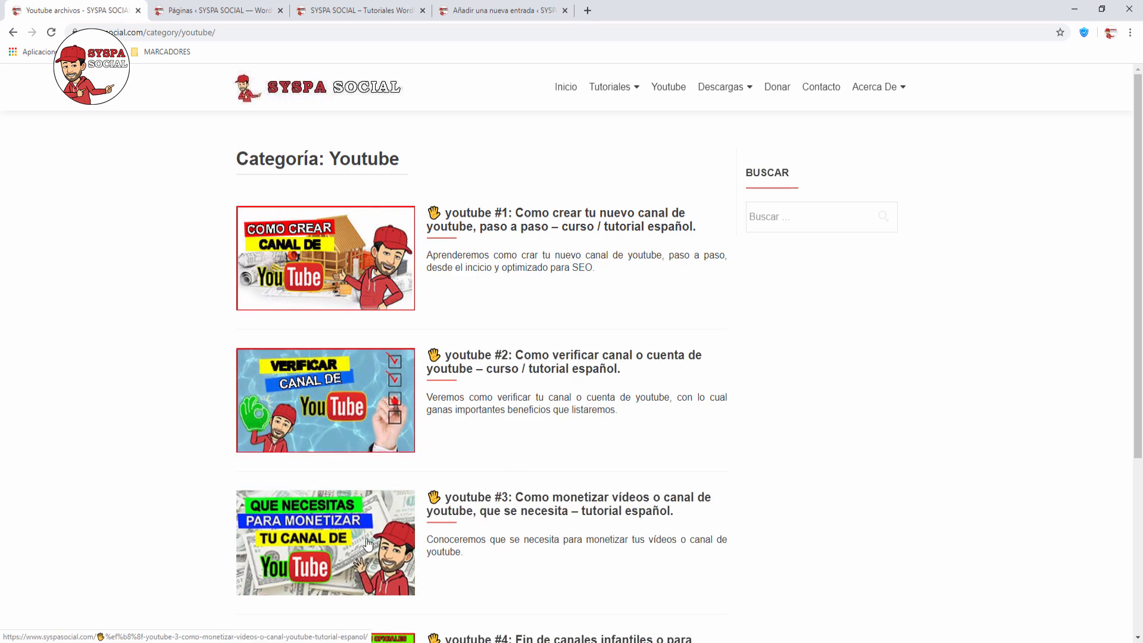
pyautogui.click(477, 16)
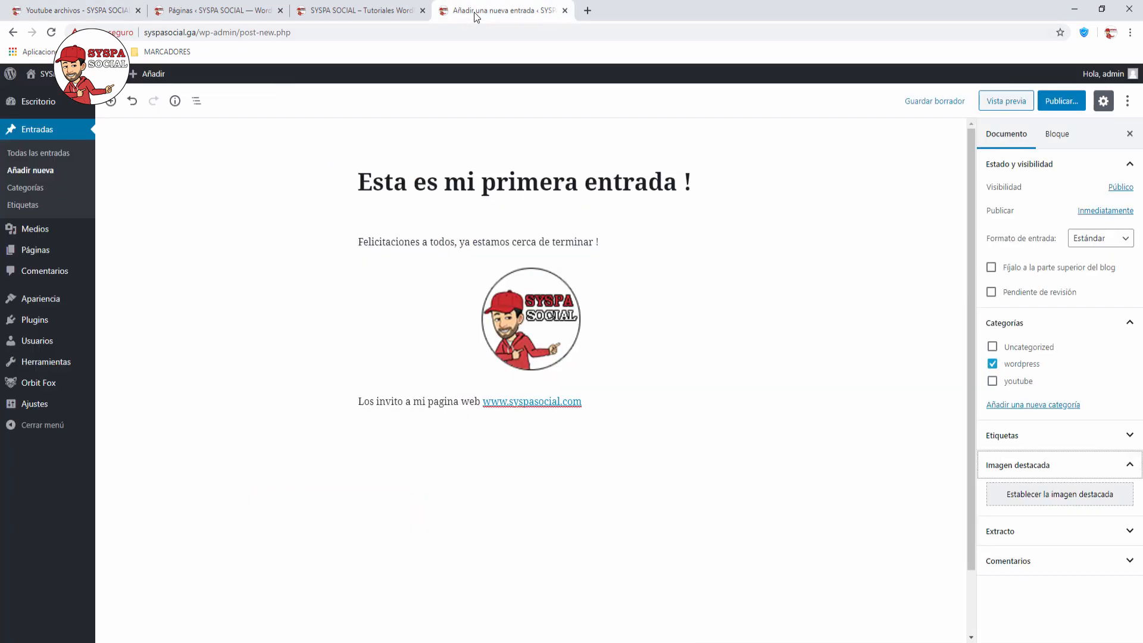
# Step: Set the round SYSPA SOCIAL logo as the post's featured image
pyautogui.click(1078, 495)
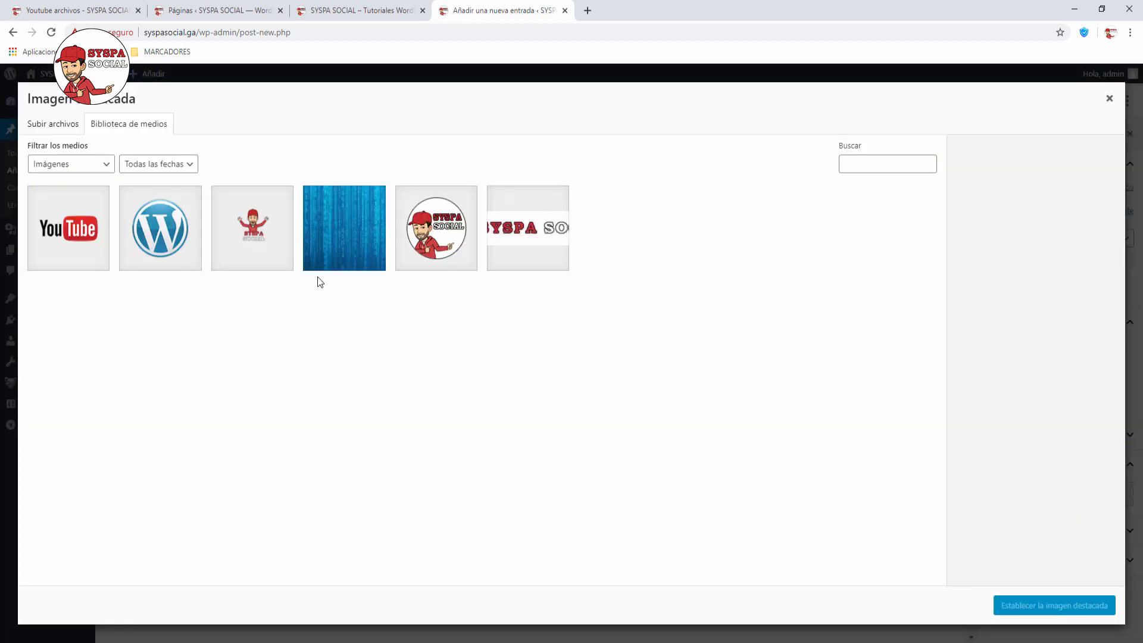
pyautogui.click(426, 224)
pyautogui.click(1029, 604)
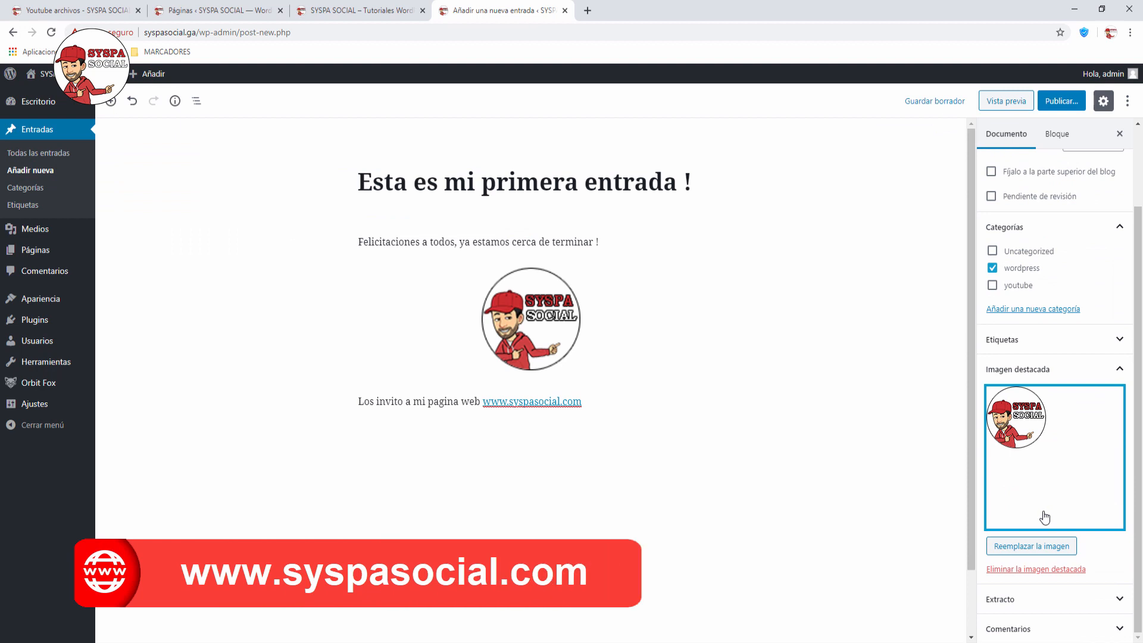
# Step: Give the post the excerpt 'Esto es el resumen de la entrada.'
pyautogui.click(1027, 599)
pyautogui.scroll(-2, 1066, 524)
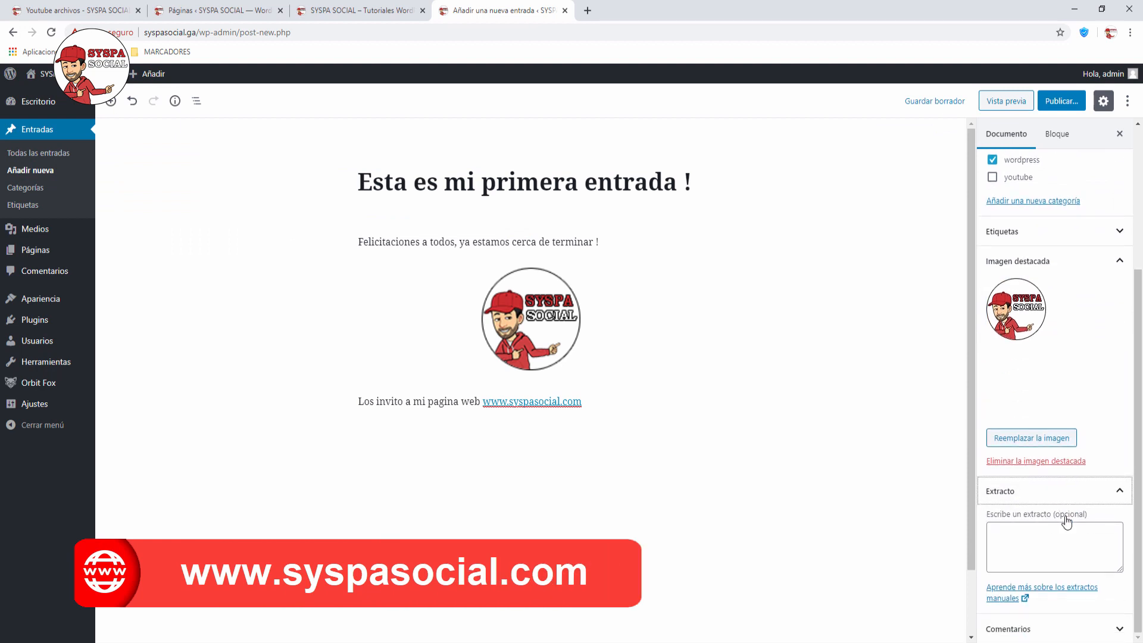
pyautogui.click(1010, 527)
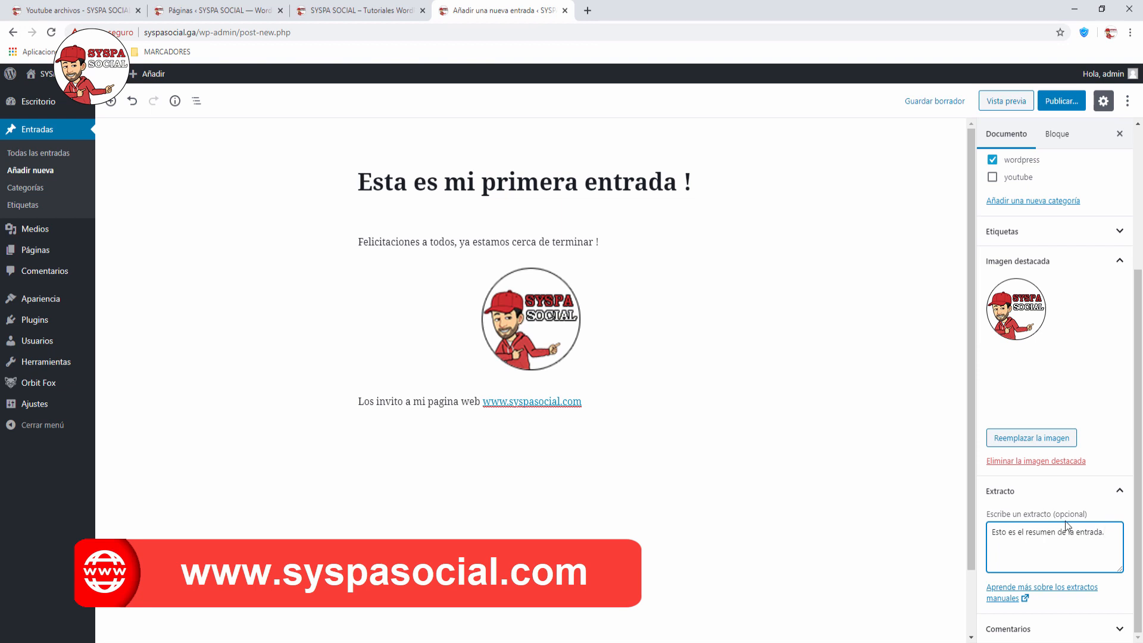
pyautogui.scroll(3, 1066, 525)
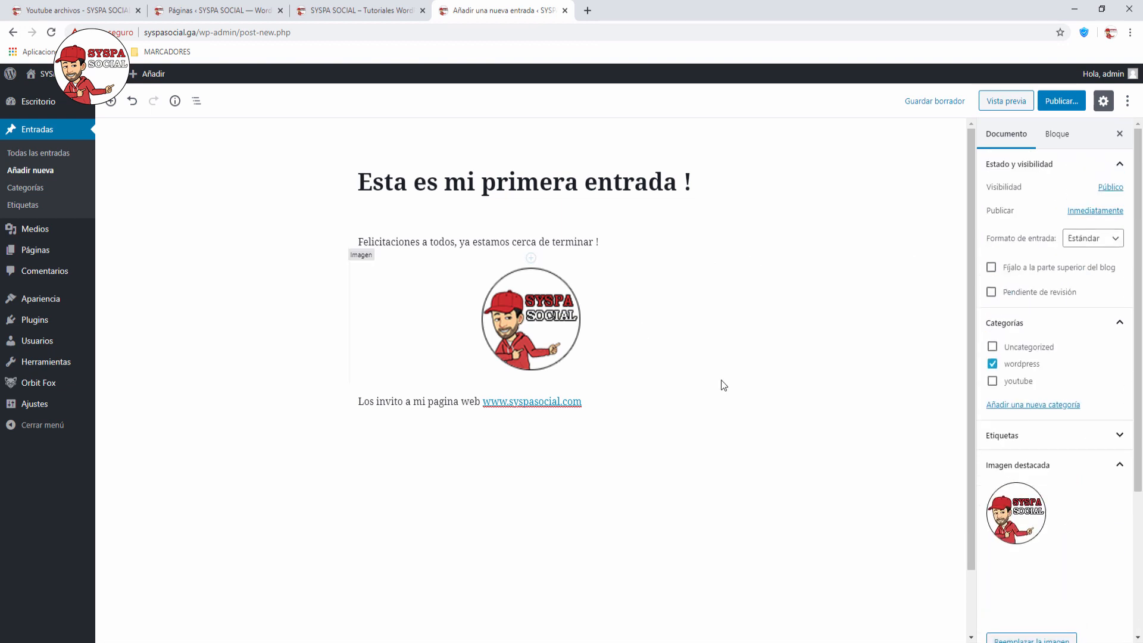
# Step: Publish 'Esta es mi primera entrada !' after the pre-publish check, making it live at ?p=25
pyautogui.click(1064, 102)
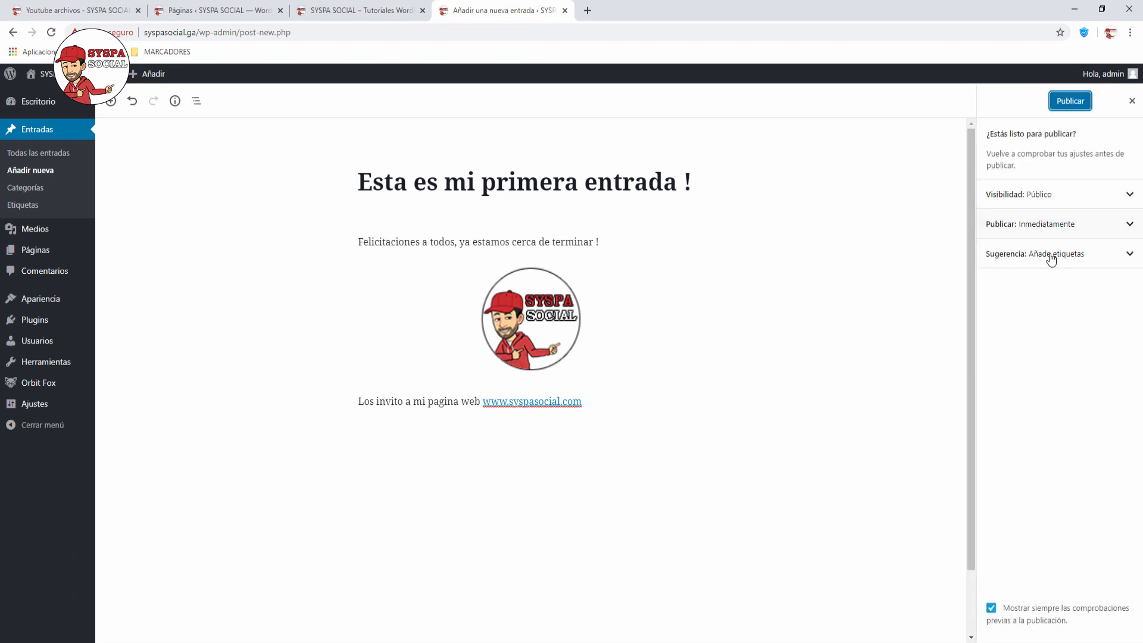
pyautogui.click(1072, 102)
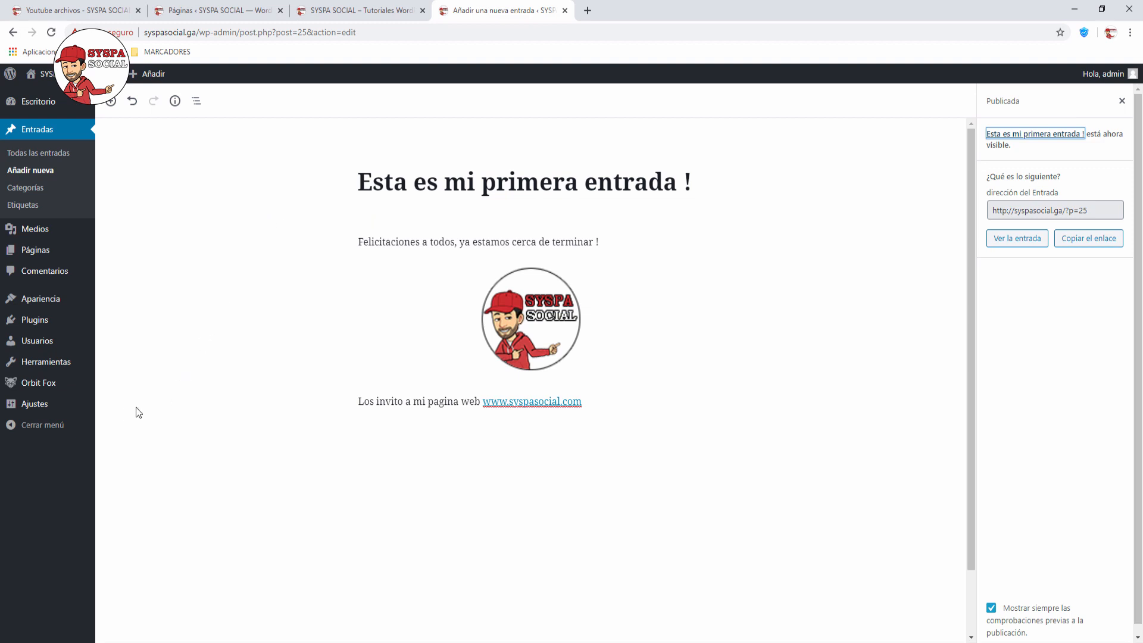
# Step: Look through the General settings, then open Reading settings showing homepage Inicio and posts page Blog
pyautogui.click(35, 407)
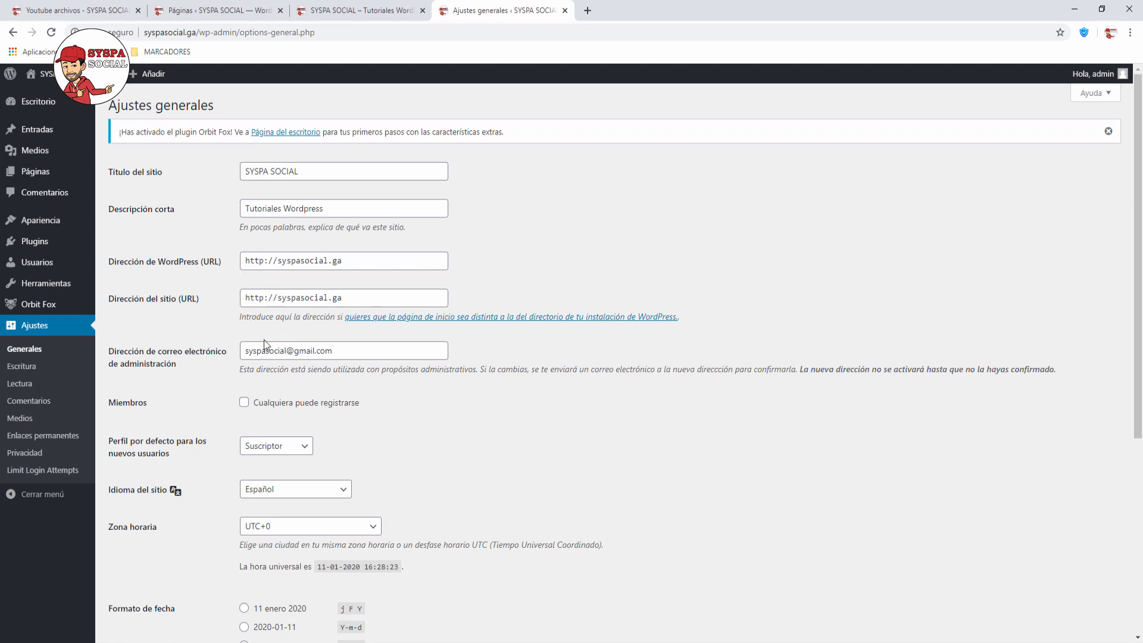
pyautogui.scroll(-3, 334, 438)
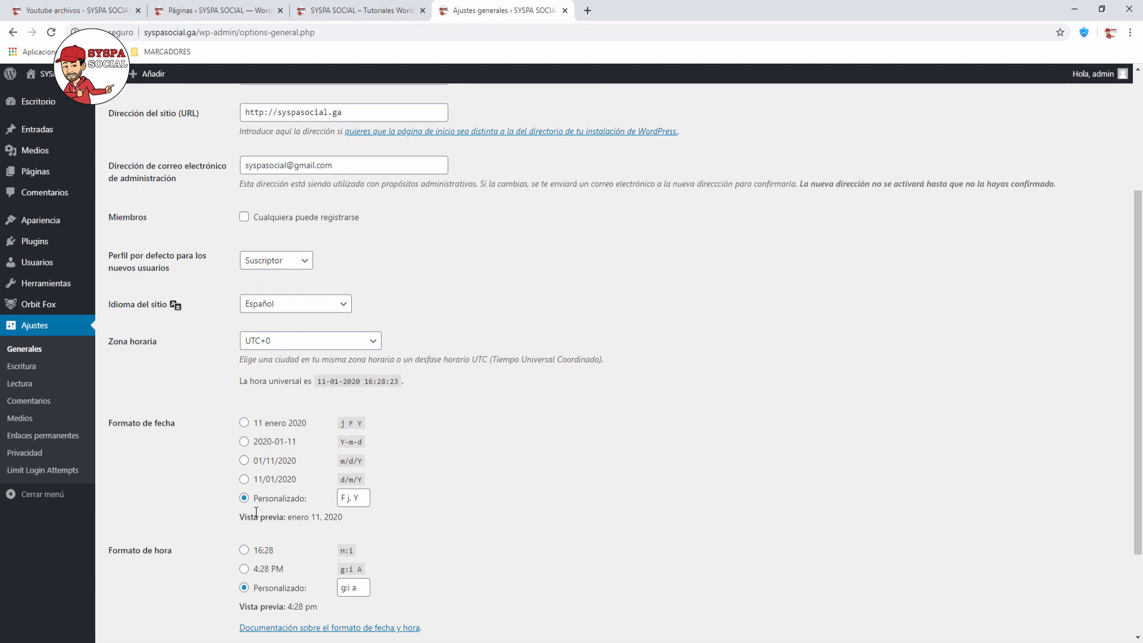
pyautogui.scroll(-1, 251, 513)
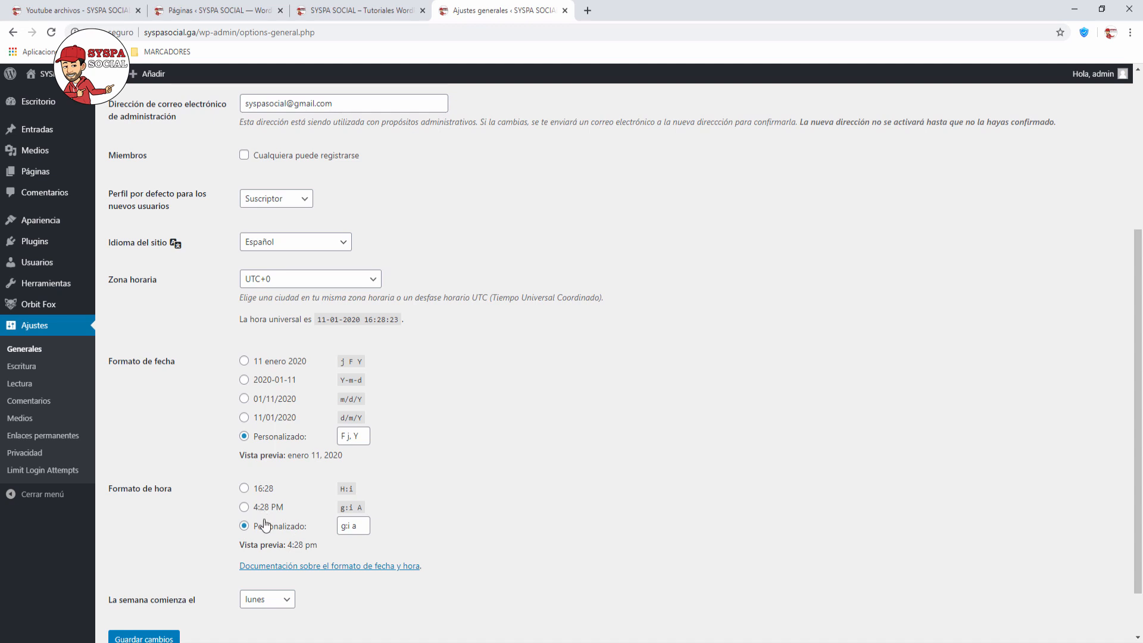
pyautogui.click(24, 386)
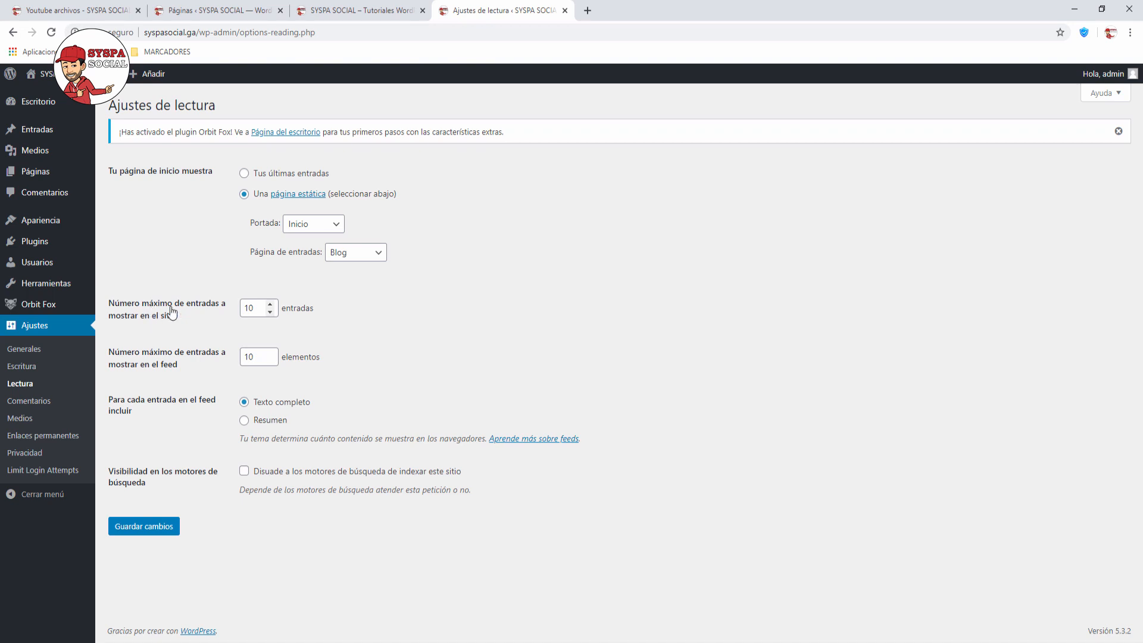
# Step: Save reading settings with 20 posts per page and 20 feed items, then return to the live site
pyautogui.click(219, 308)
pyautogui.write('20')
pyautogui.click(216, 360)
pyautogui.write('20')
pyautogui.click(379, 371)
pyautogui.click(149, 535)
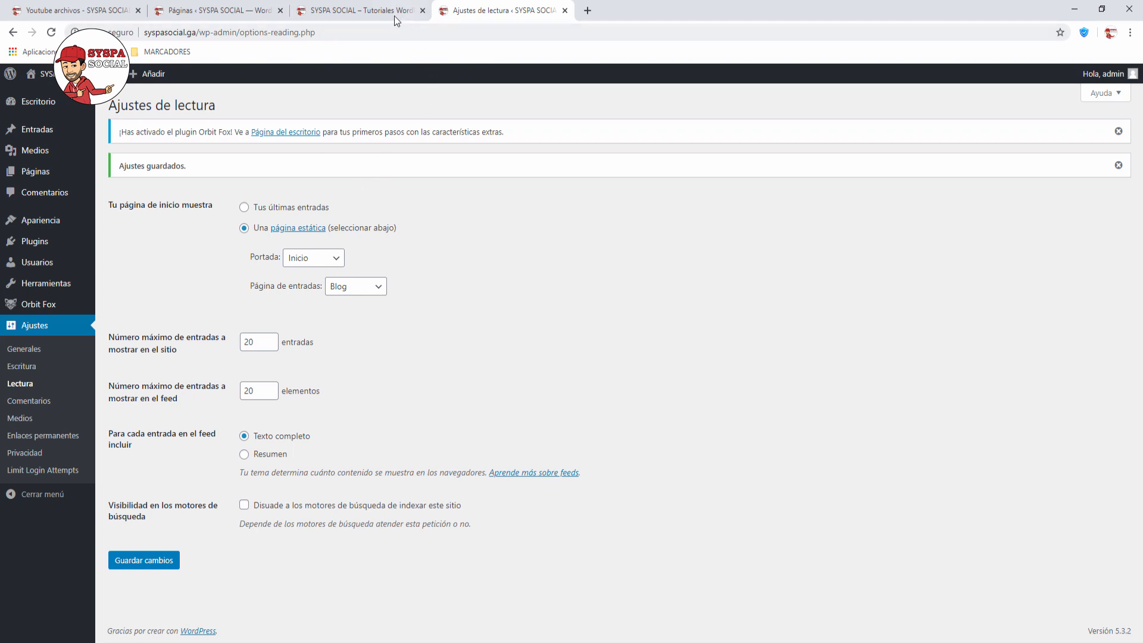
pyautogui.click(359, 13)
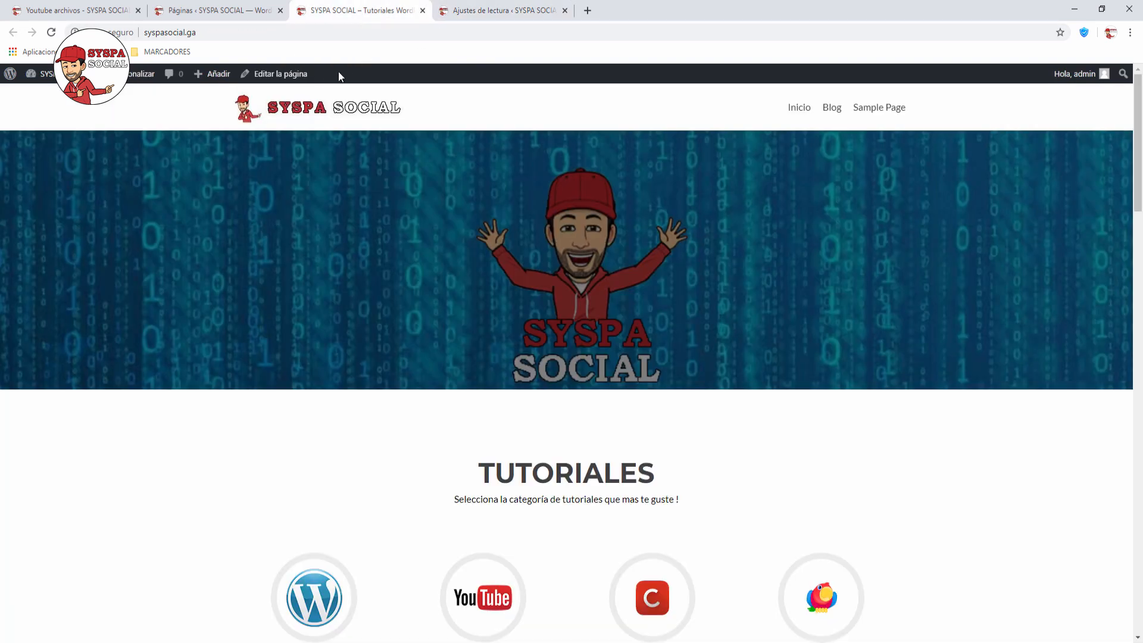
# Step: Reload the home page, scroll through it, and open the MI PRIMER PAGINA page
pyautogui.click(51, 33)
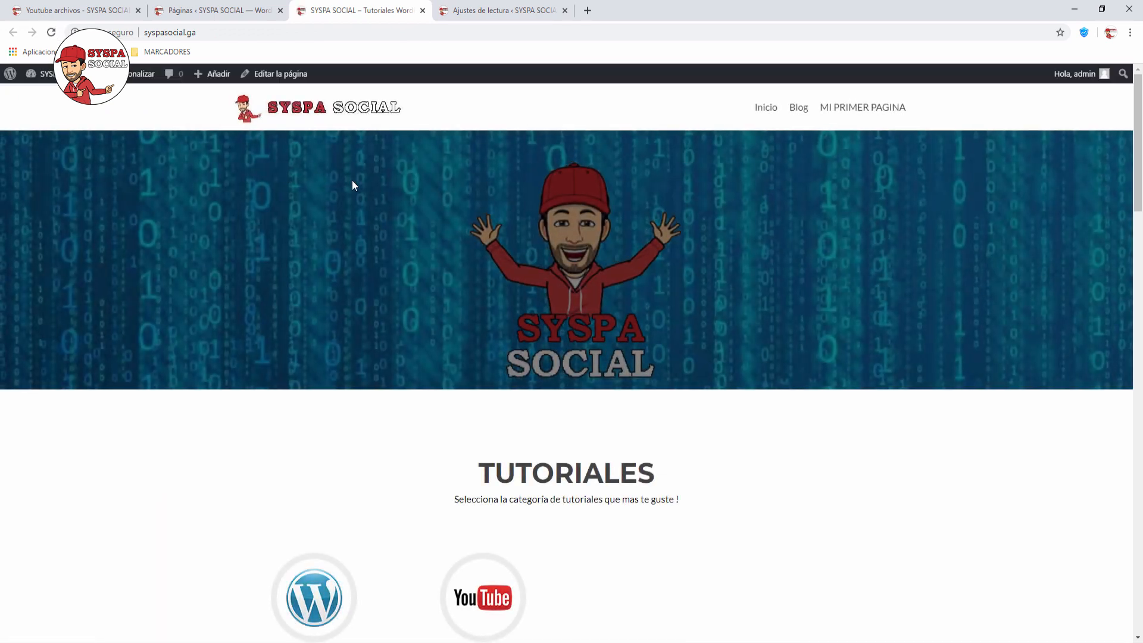
pyautogui.scroll(-5, 363, 202)
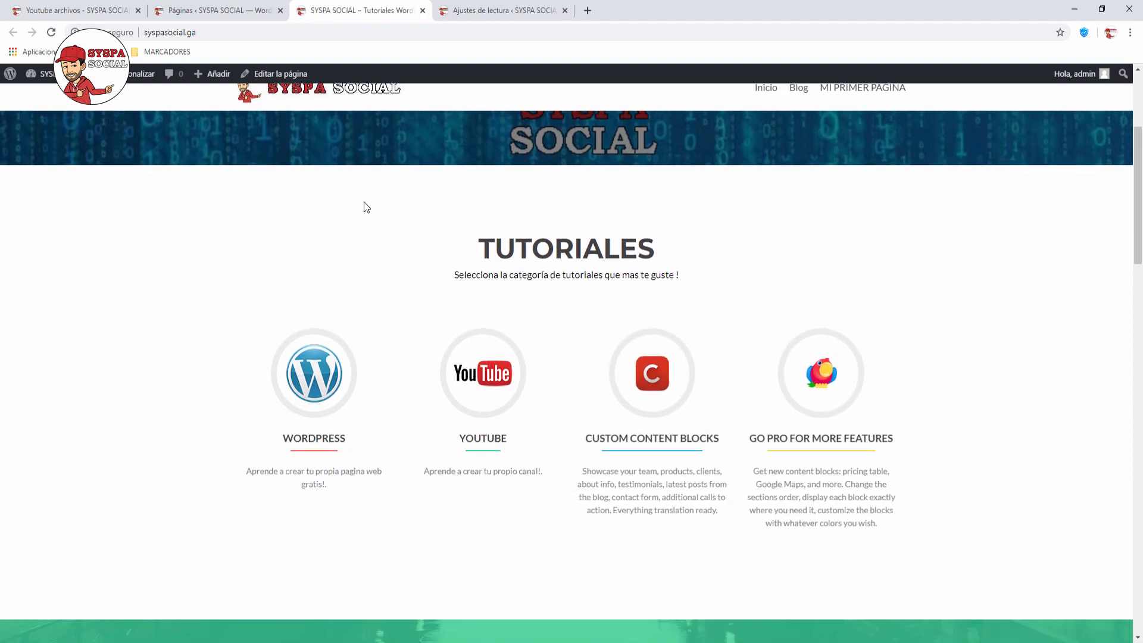
pyautogui.scroll(-8, 366, 206)
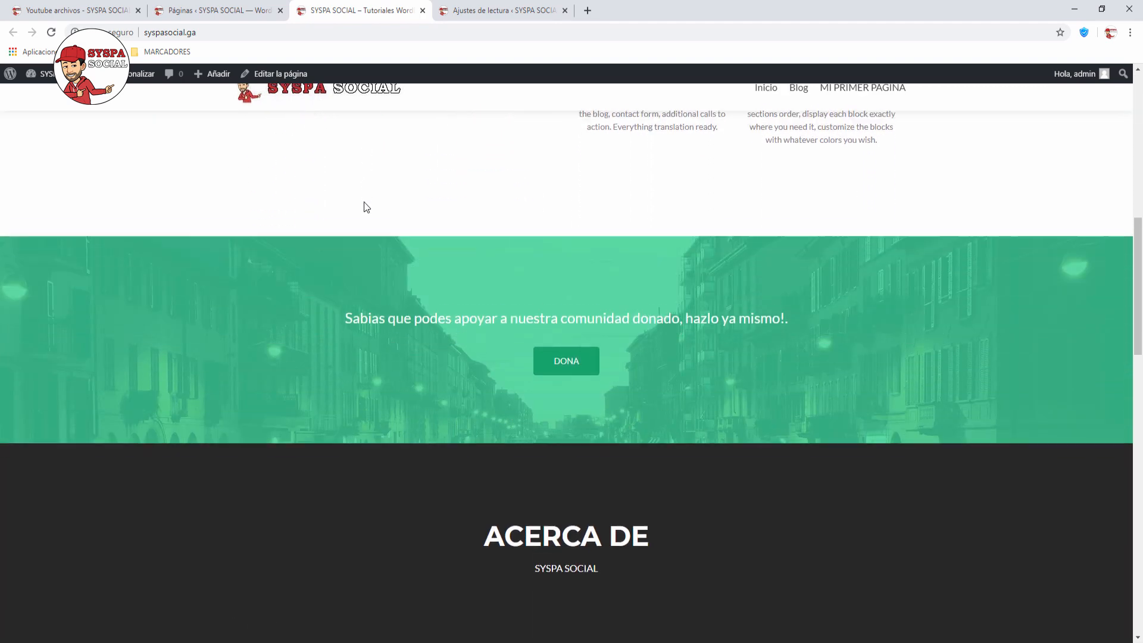
pyautogui.scroll(-3, 366, 207)
pyautogui.scroll(8, 366, 207)
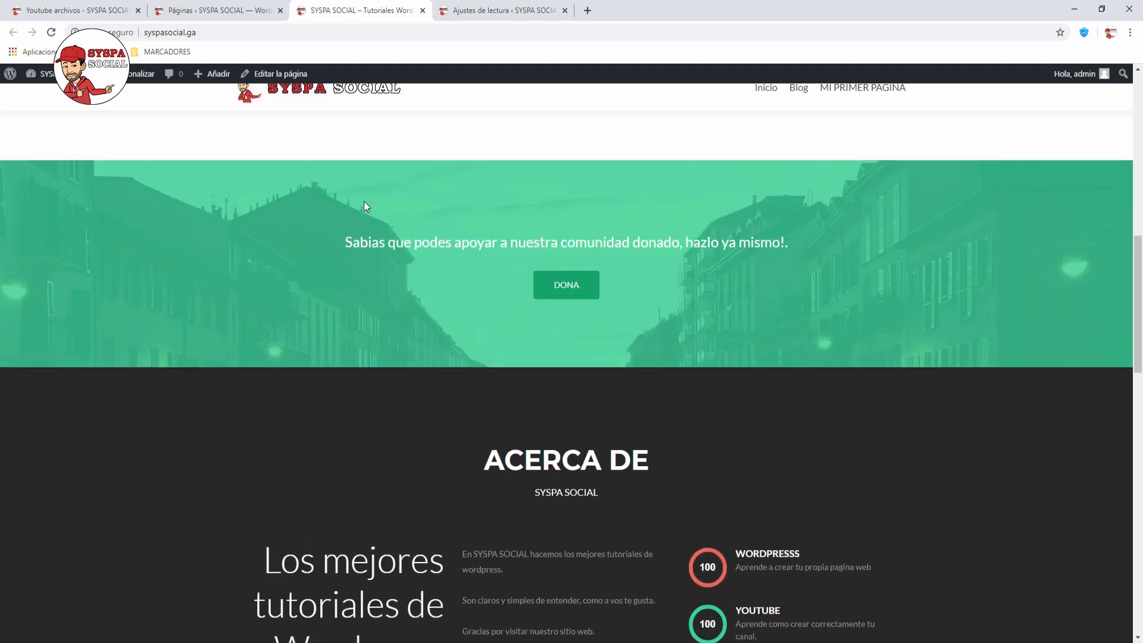
pyautogui.scroll(8, 364, 205)
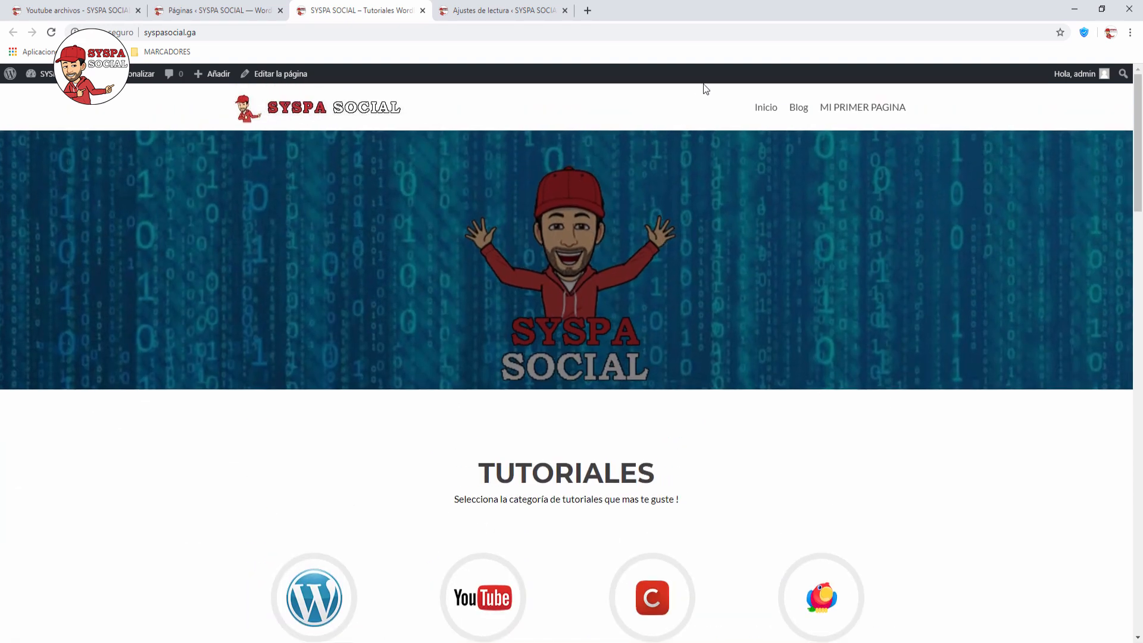
pyautogui.click(860, 110)
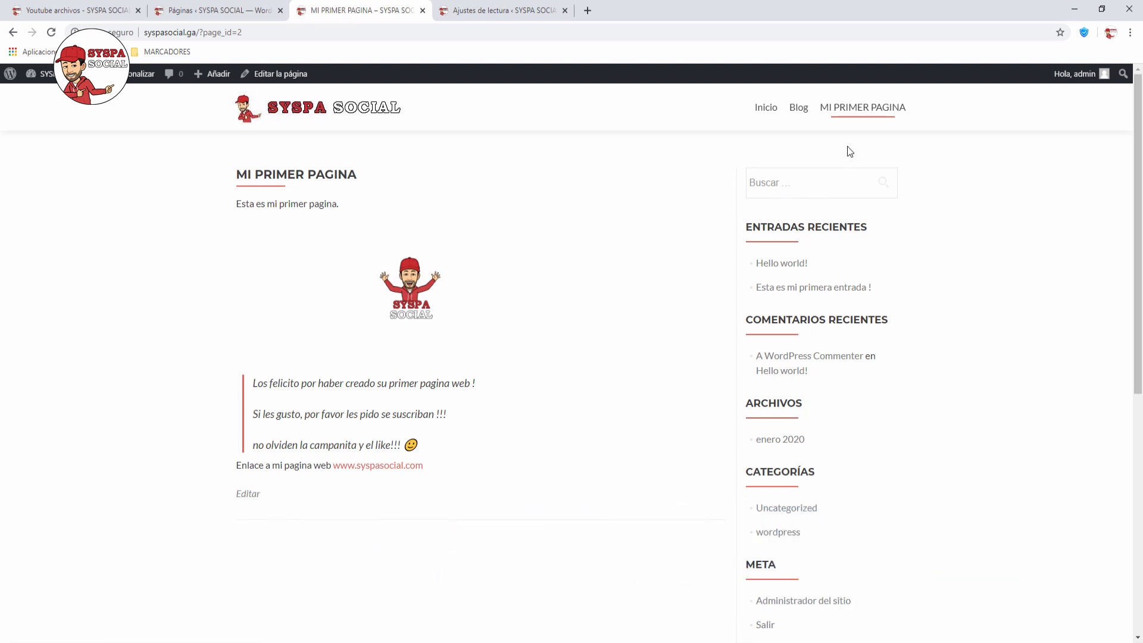
# Step: Open the Blog listing and view the post 'Esta es mi primera entrada !'
pyautogui.click(798, 108)
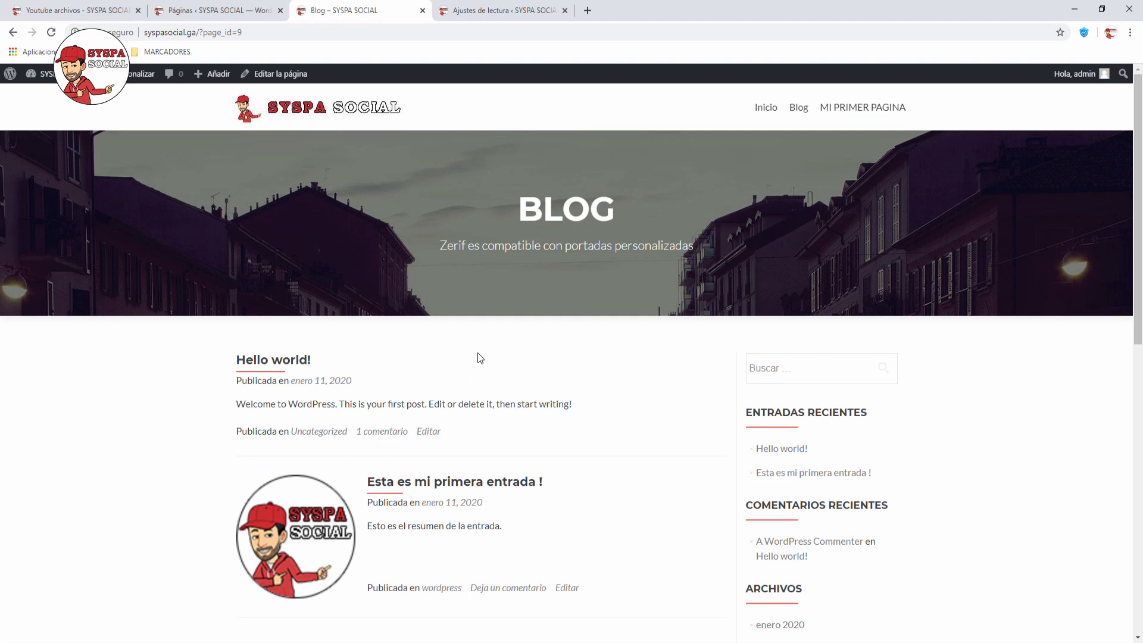
pyautogui.scroll(-3, 478, 352)
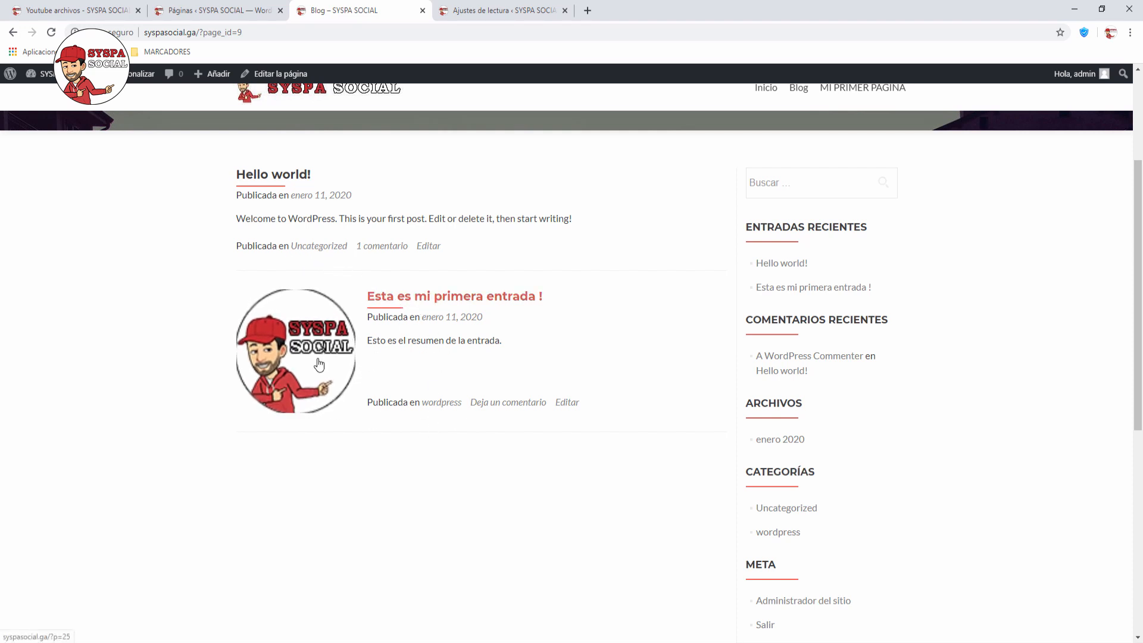
pyautogui.click(446, 303)
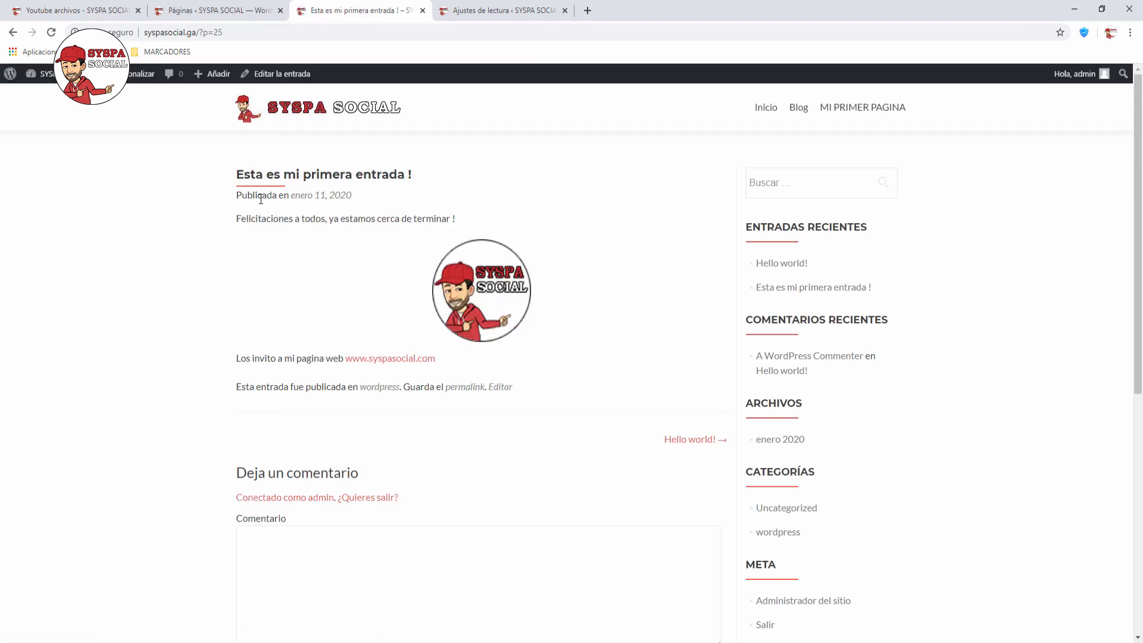
pyautogui.scroll(-4, 260, 199)
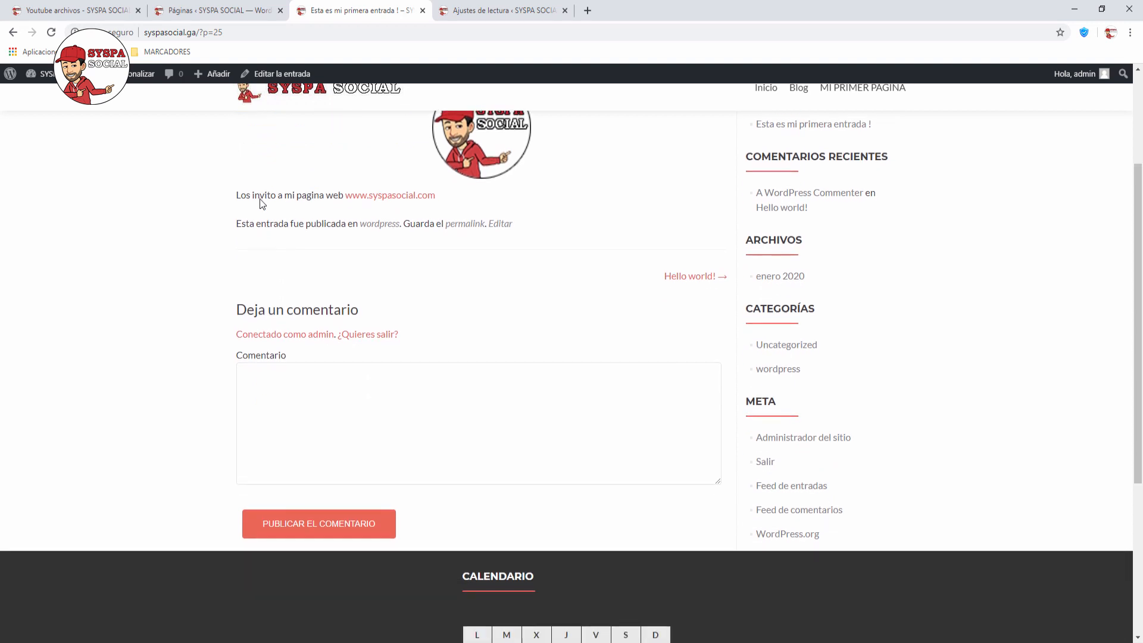
pyautogui.scroll(3, 260, 199)
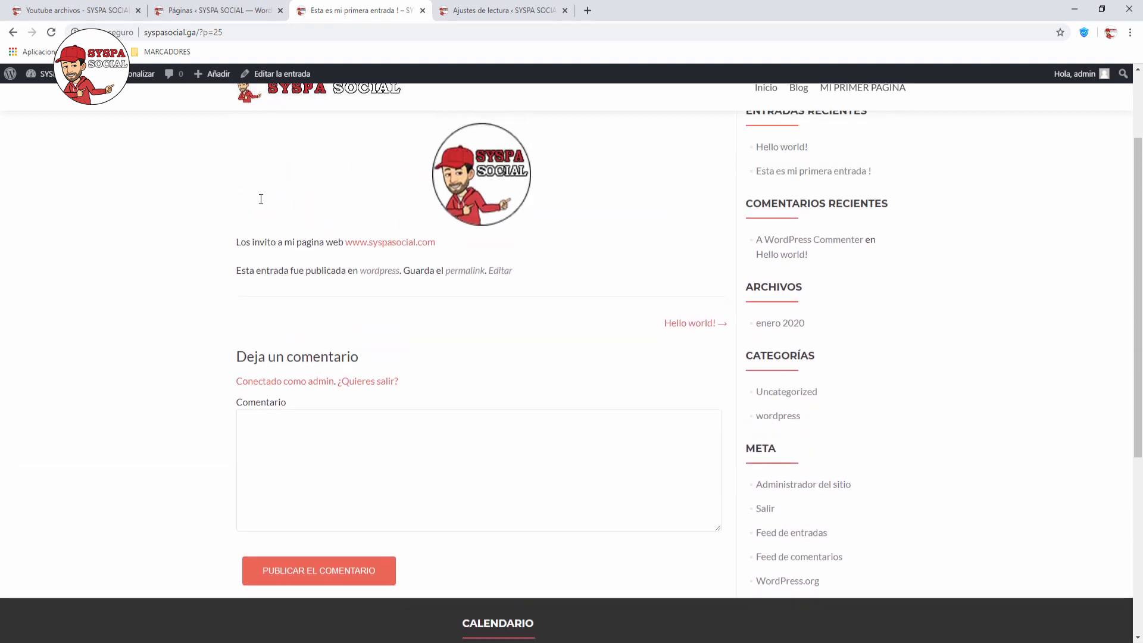
# Step: Check the post's comment box, then go back to the home page via the logo
pyautogui.click(273, 457)
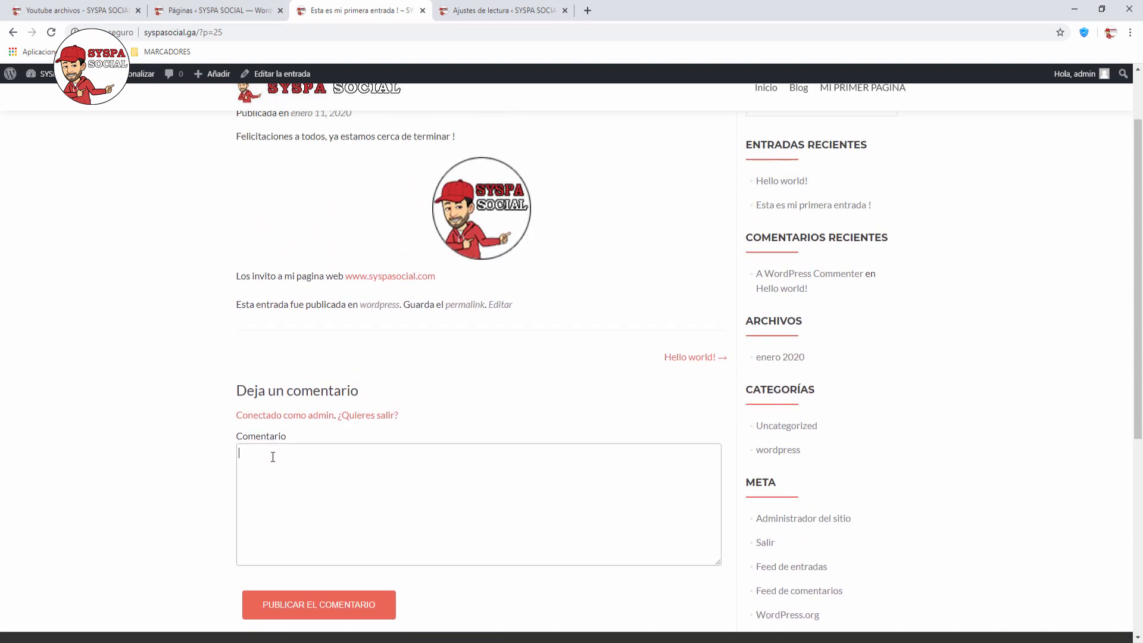
pyautogui.scroll(2, 272, 457)
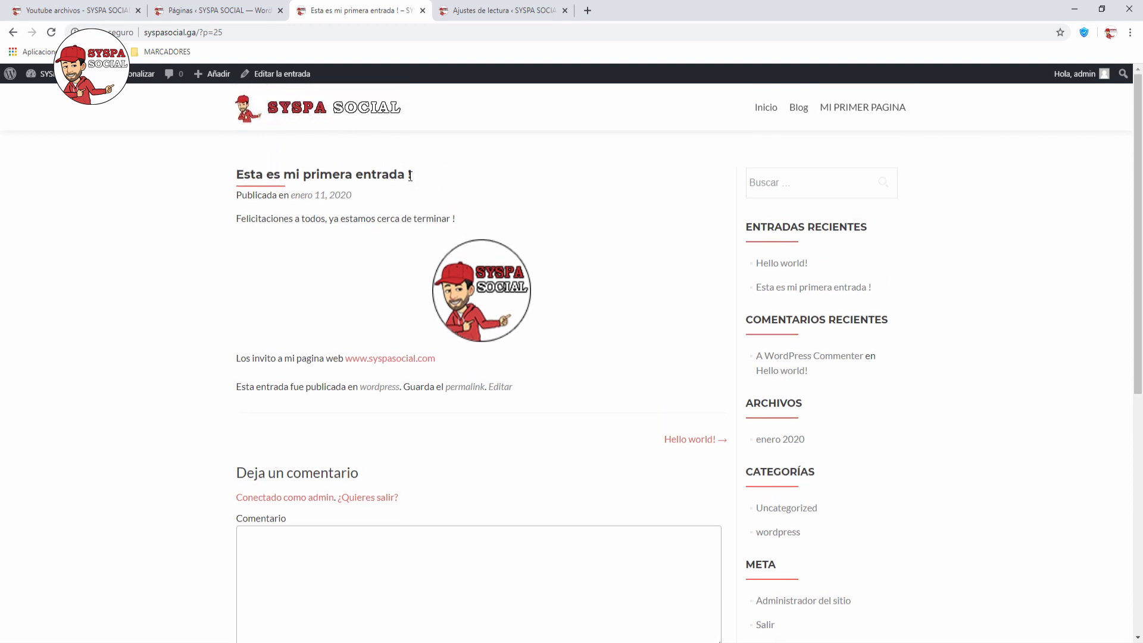
pyautogui.click(354, 114)
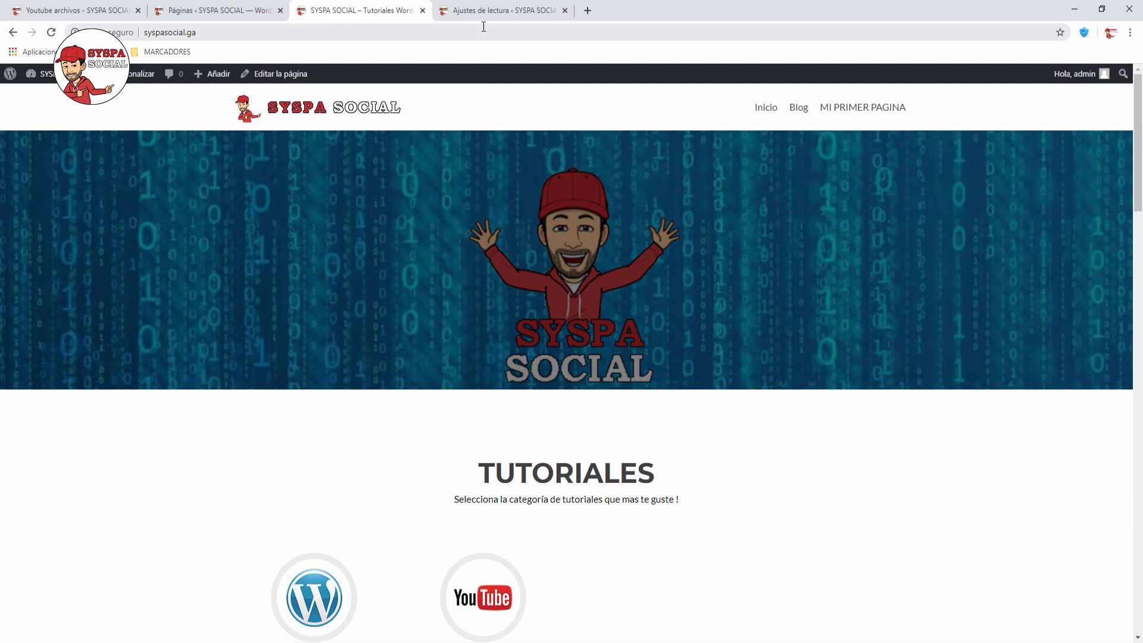
# Step: Go to Apariencia > Widgets in the admin dashboard
pyautogui.click(460, 10)
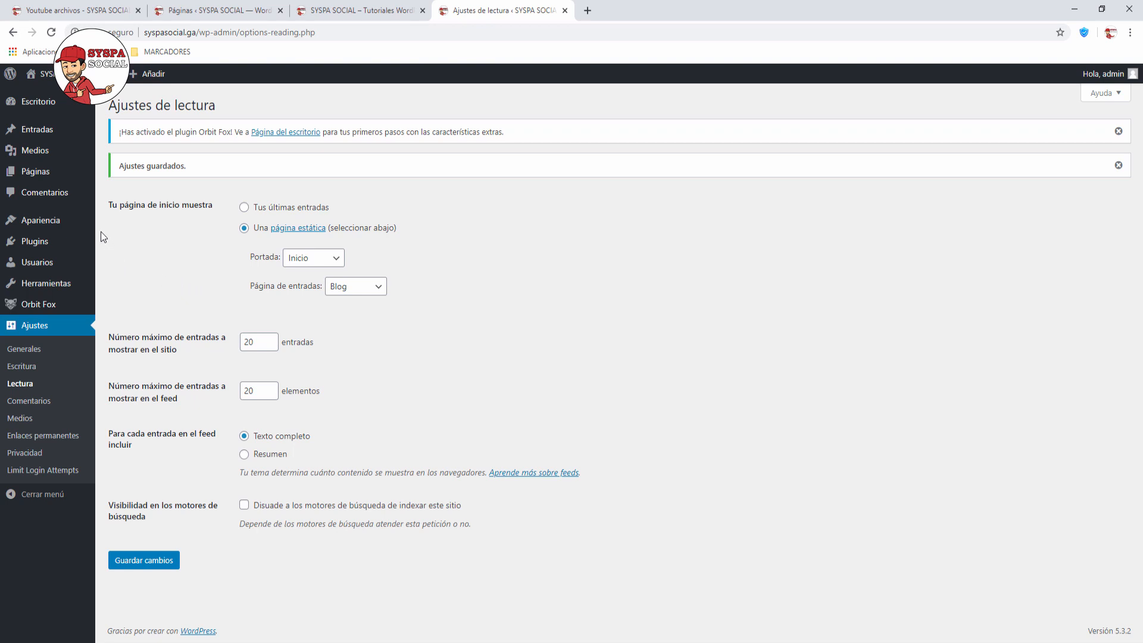
pyautogui.moveTo(51, 225)
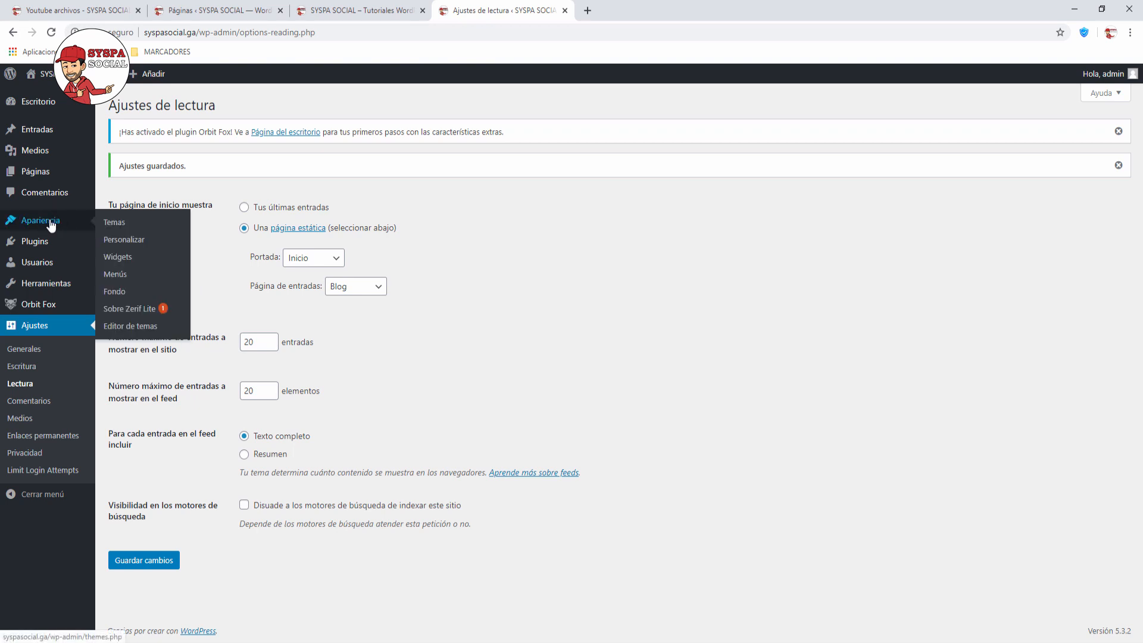
pyautogui.click(116, 260)
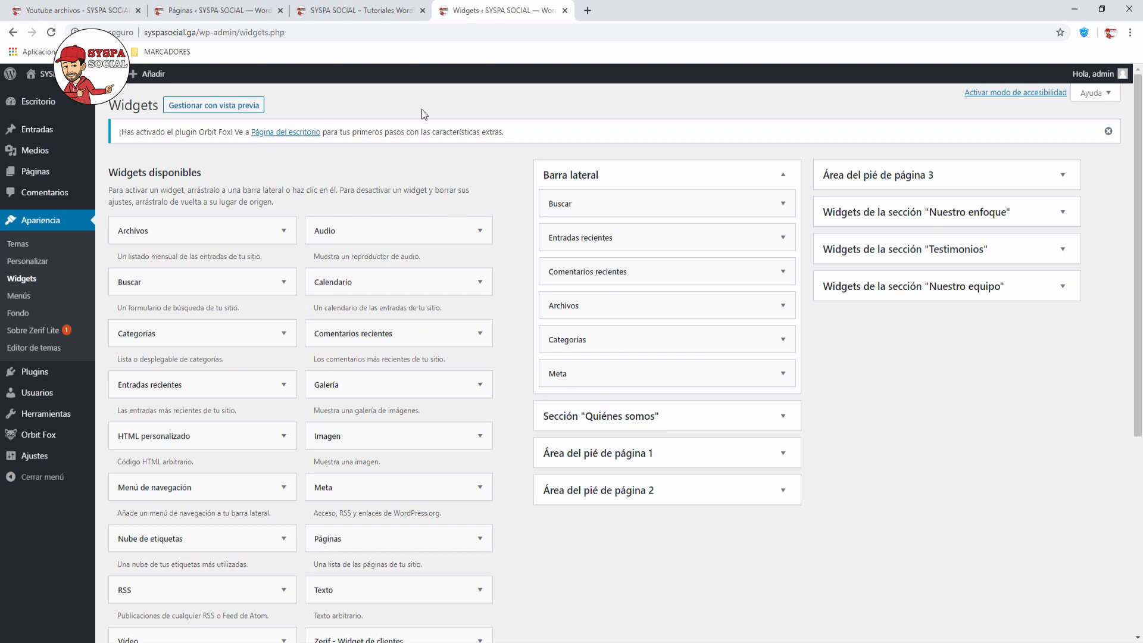
# Step: Preview the MI PRIMER PAGINA sidebar on the live site, then return to Widgets
pyautogui.click(378, 16)
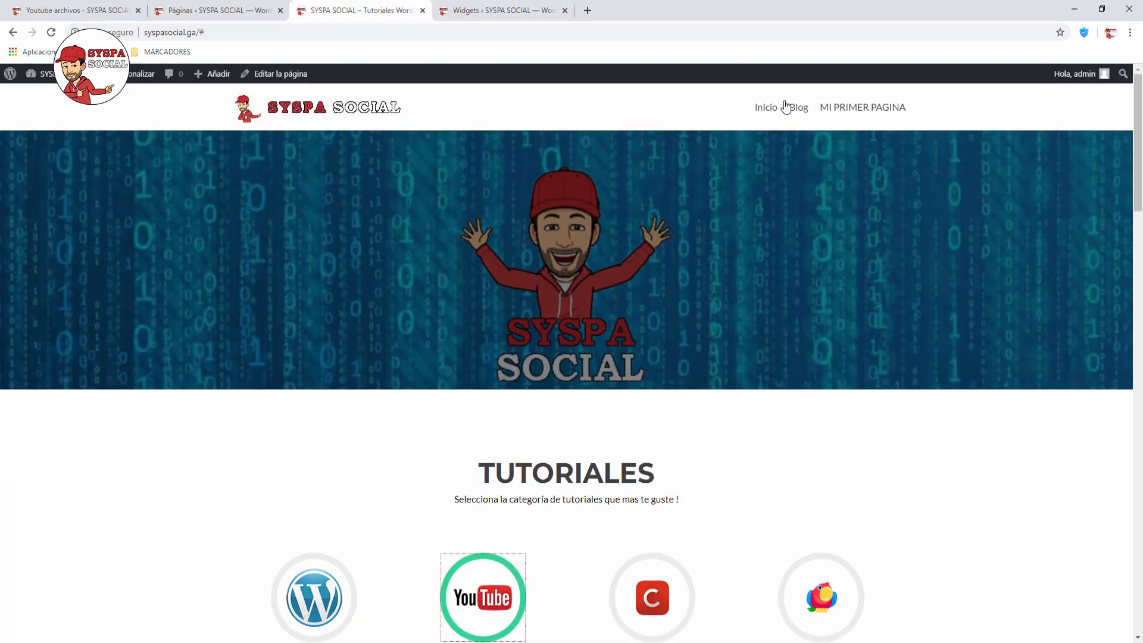
pyautogui.click(854, 108)
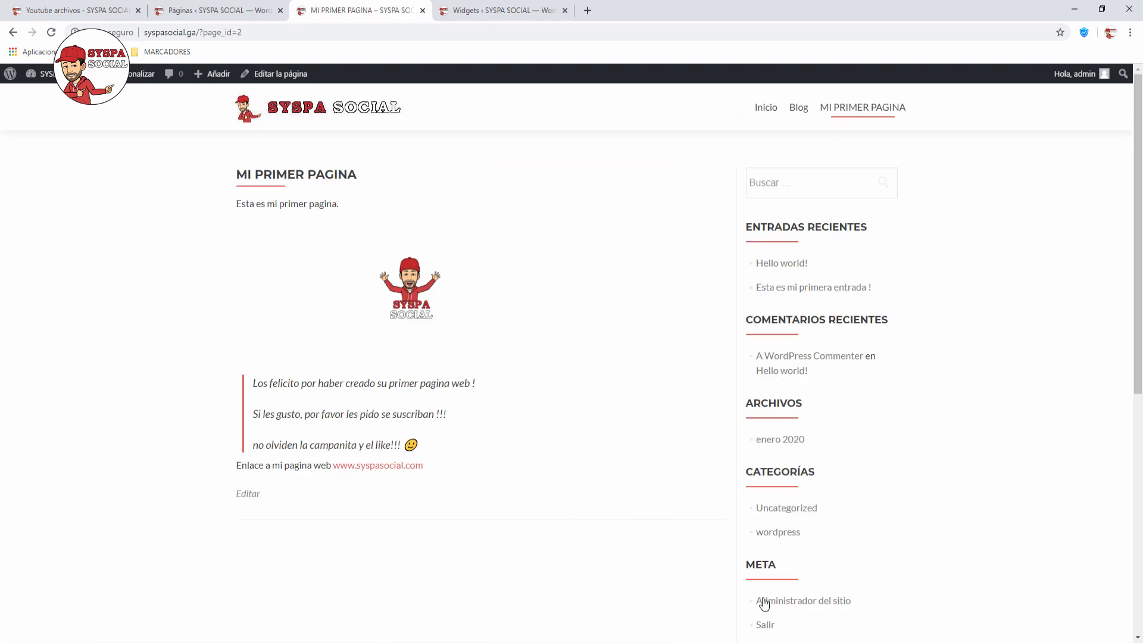
pyautogui.click(519, 13)
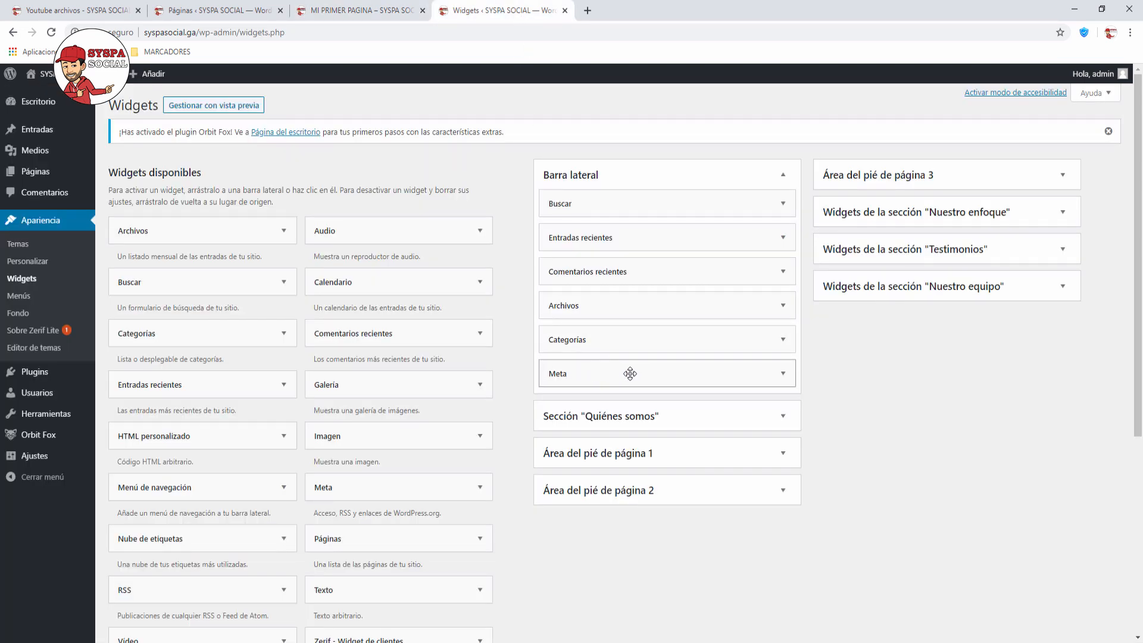
# Step: Delete the Meta widget from Barra lateral, confirm it on the reloaded live page, then go home
pyautogui.click(782, 373)
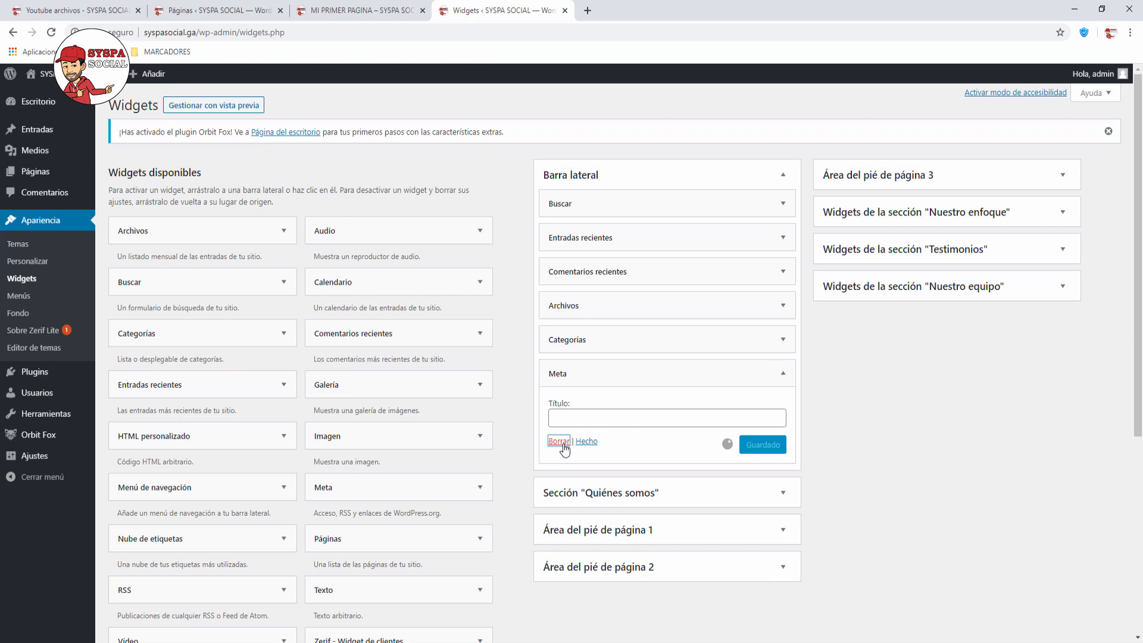
pyautogui.click(559, 442)
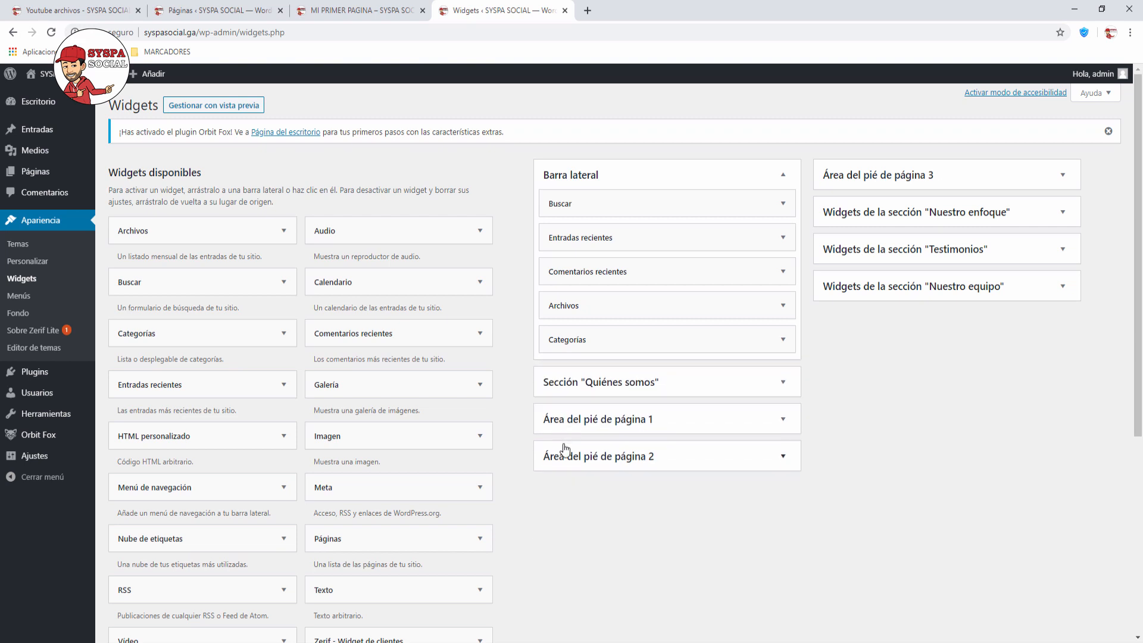
pyautogui.click(374, 12)
pyautogui.click(51, 32)
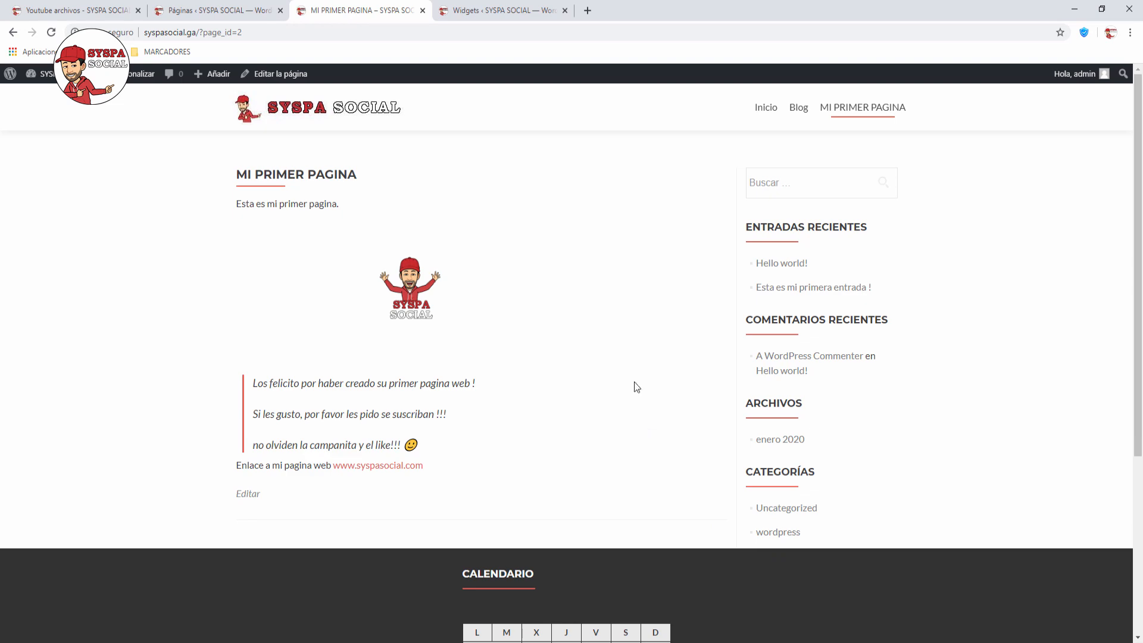
pyautogui.click(381, 119)
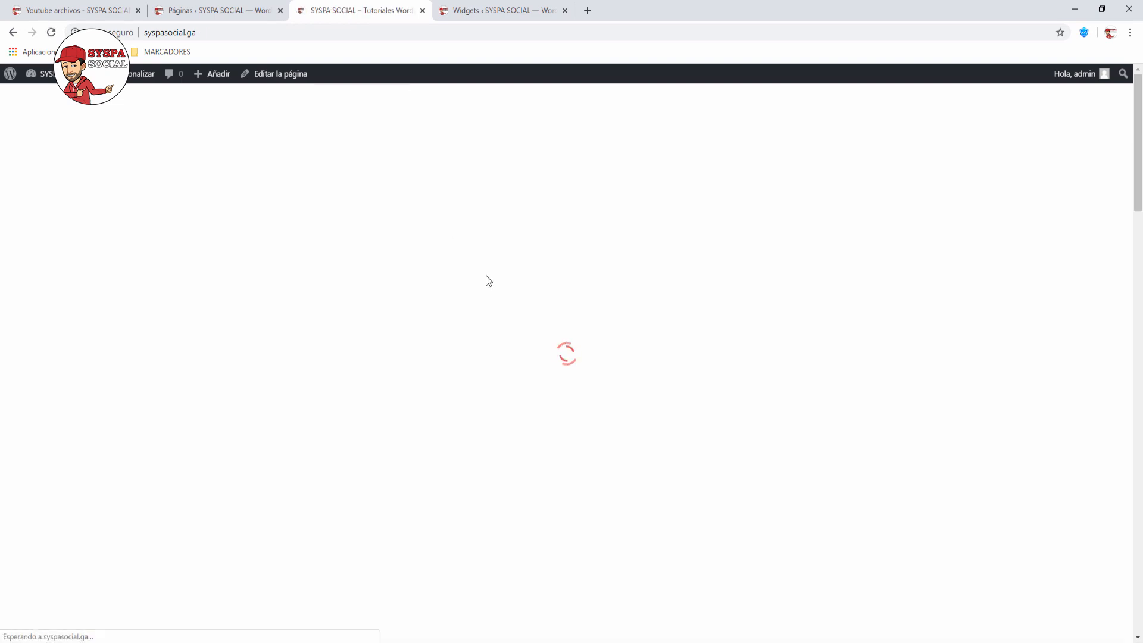